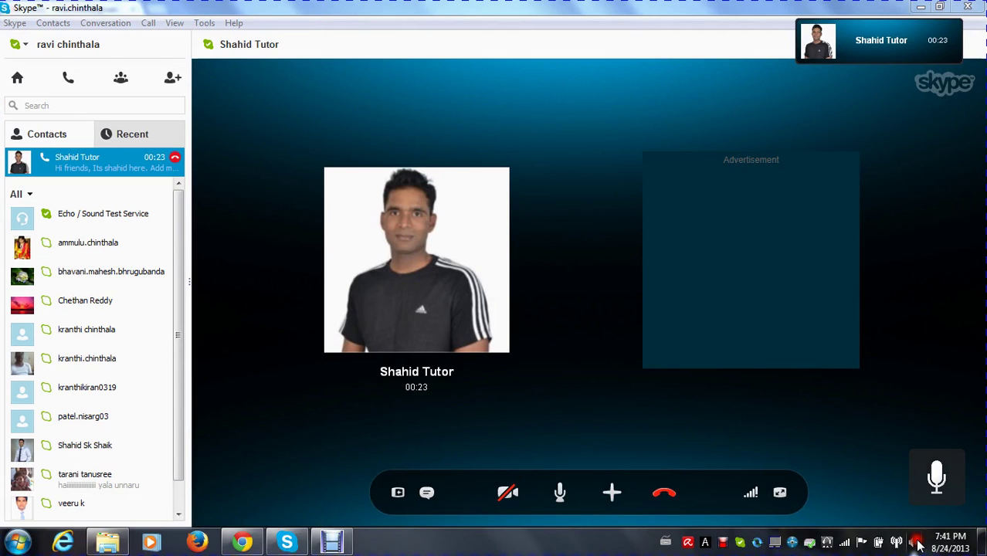
Step: Raise the system volume to 93 and show the Skype screen share full-screen
left_click(925, 544)
left_click_drag(920, 403, 914, 357)
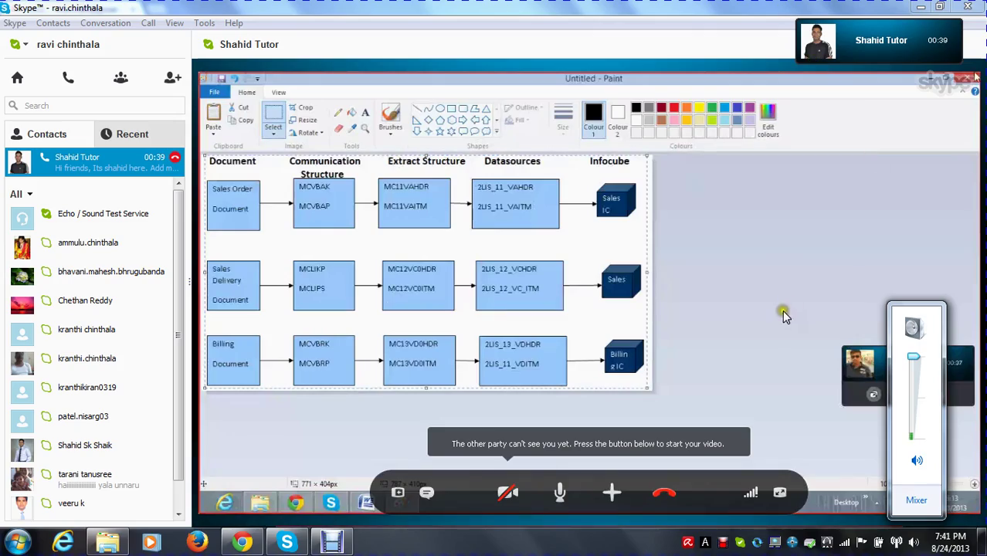
left_click(782, 492)
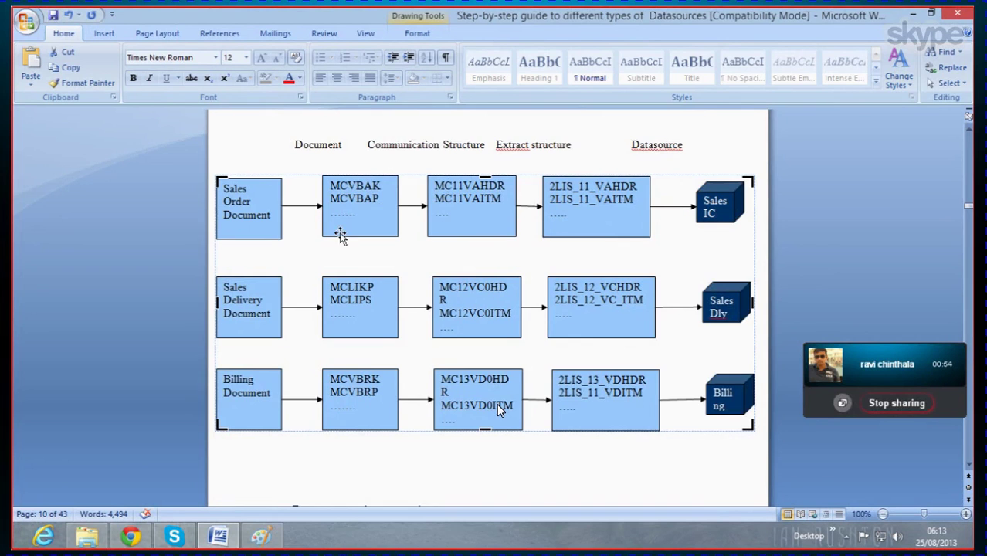
Step: Scroll down to the Sales Order update-flow diagram, then minimise the Word window
scroll(341, 233, "down", 6)
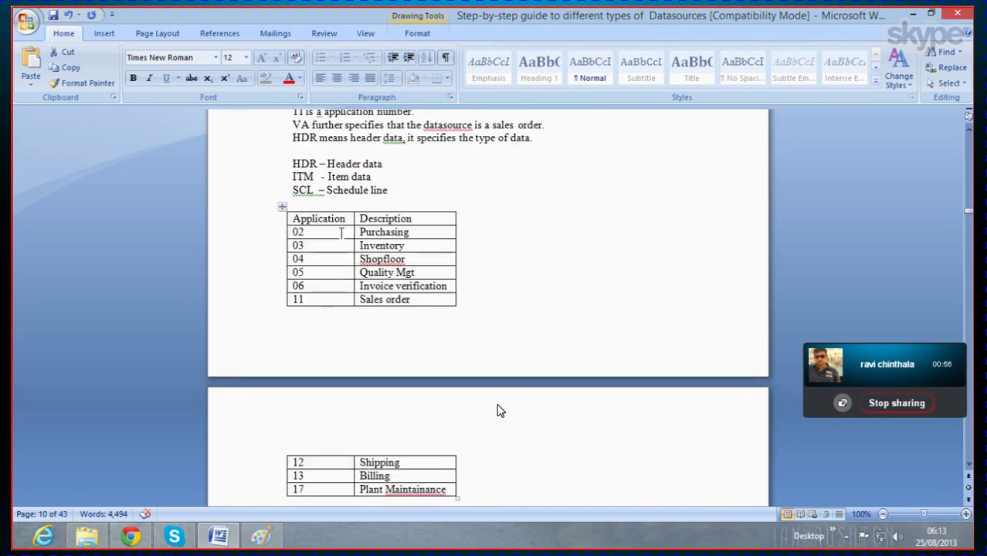
scroll(341, 233, "down", 3)
scroll(340, 233, "down", 4)
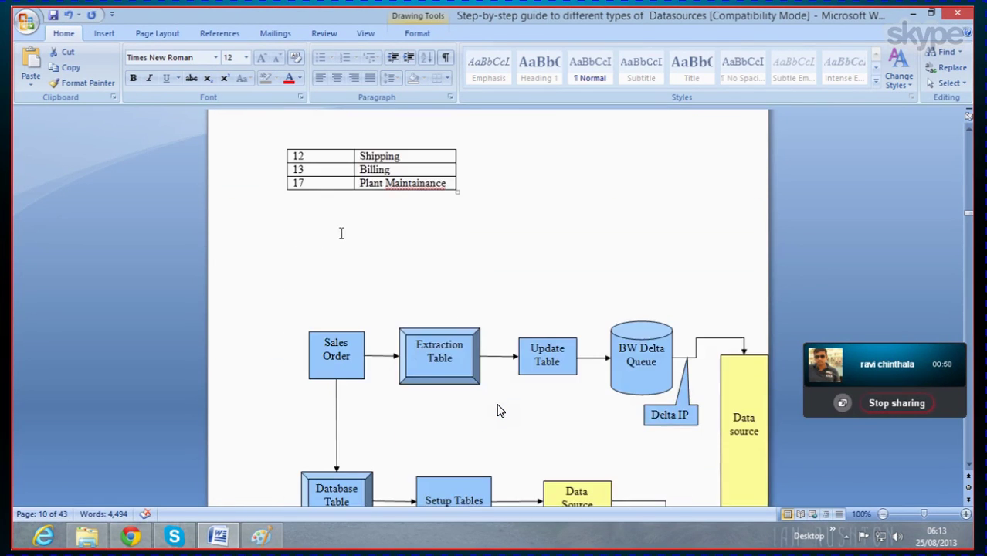
scroll(340, 233, "down", 4)
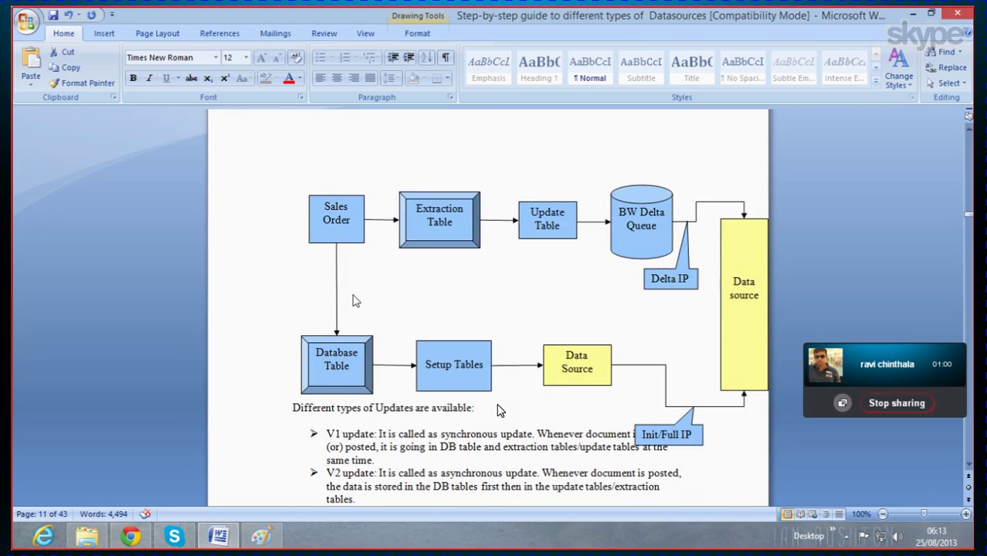
mouse_move(228, 537)
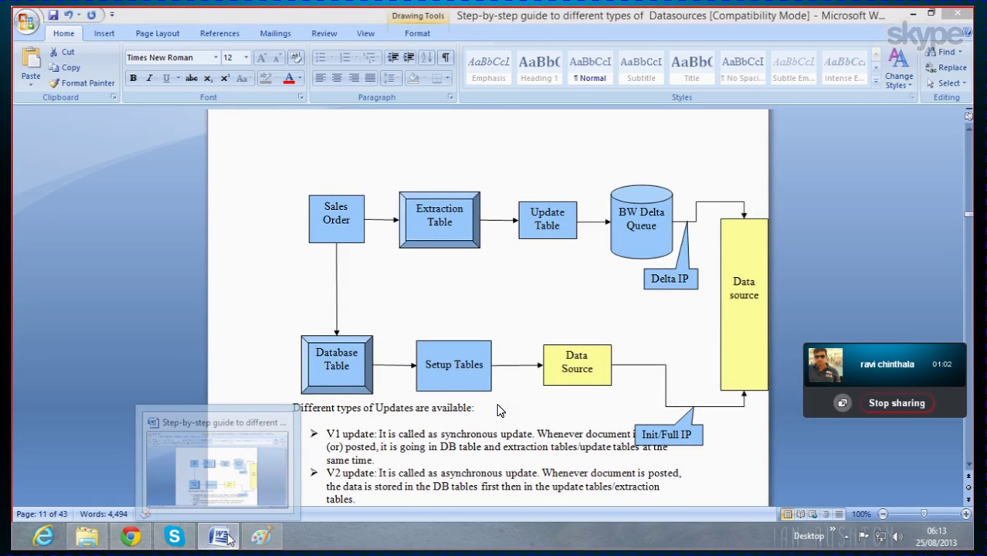
left_click(223, 535)
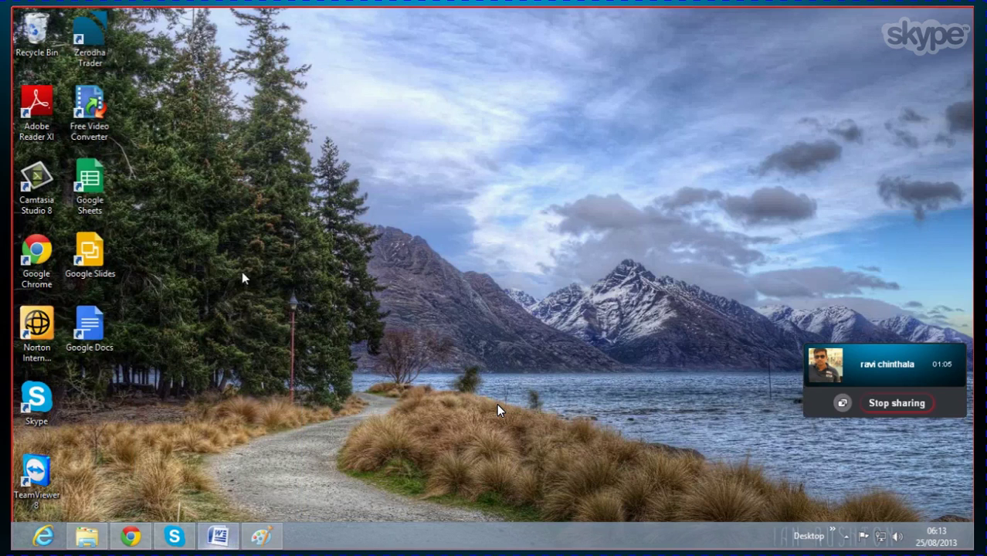
Step: Create a new desktop folder named Pics
right_click(174, 388)
mouse_move(219, 339)
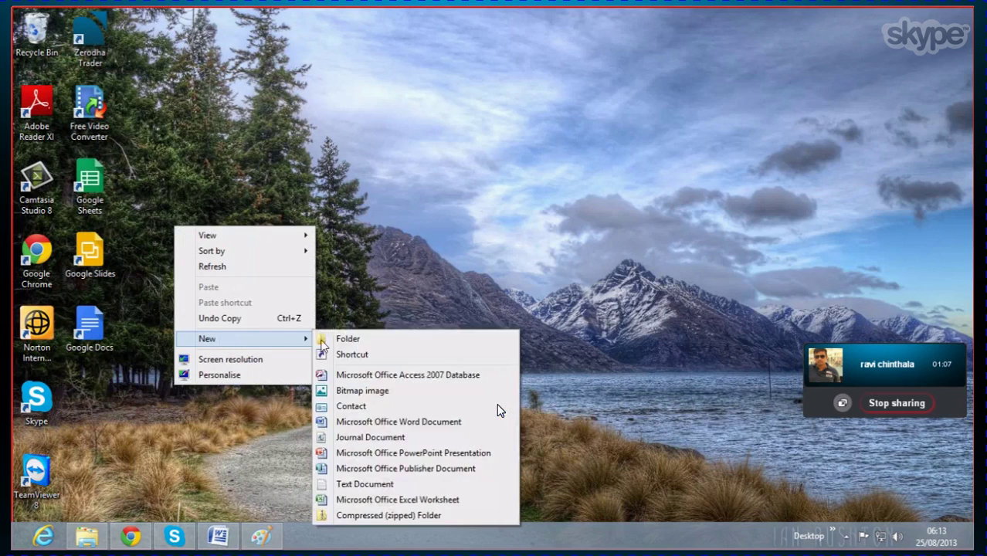
left_click(349, 341)
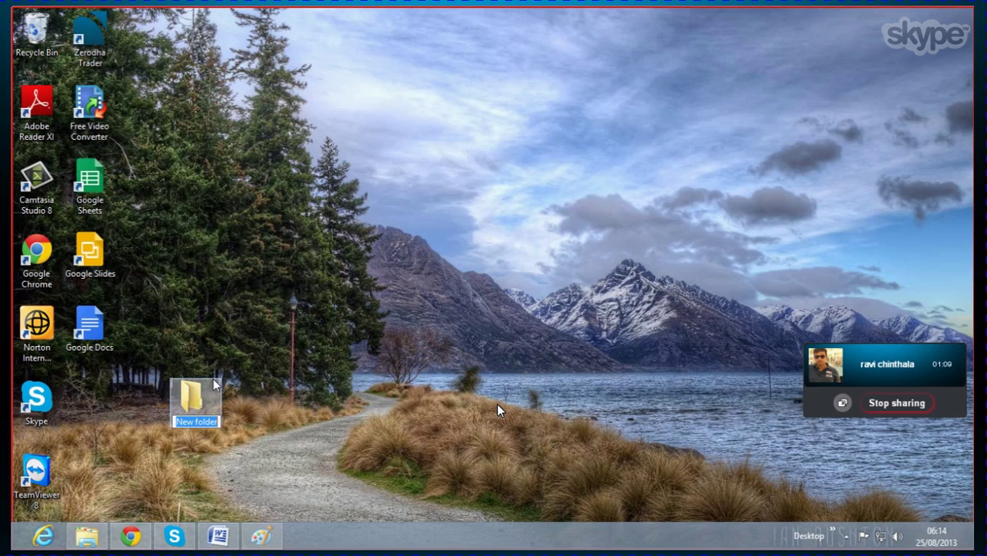
type("Pics")
left_click(284, 394)
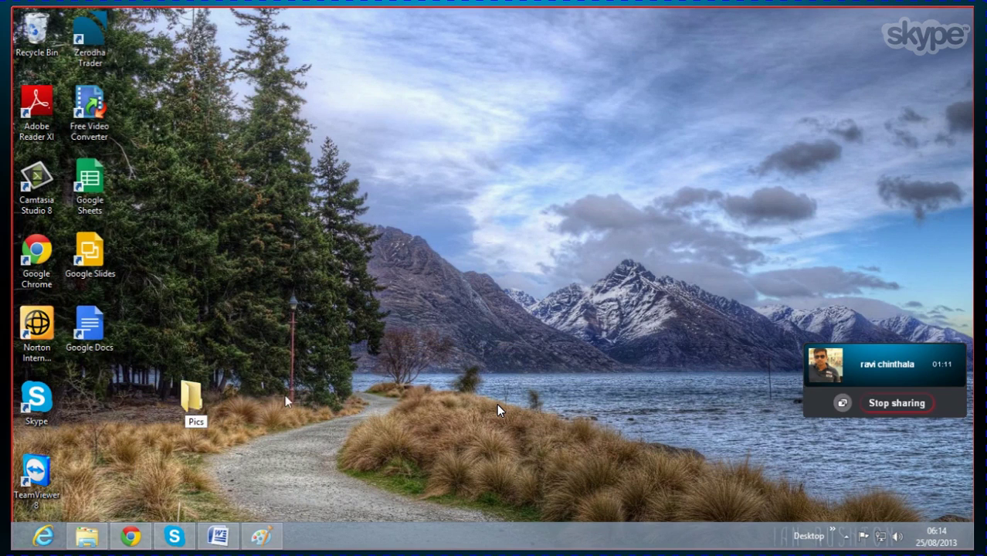
Step: Open the empty Pics folder, then bring the Paint window forward
double_click(196, 403)
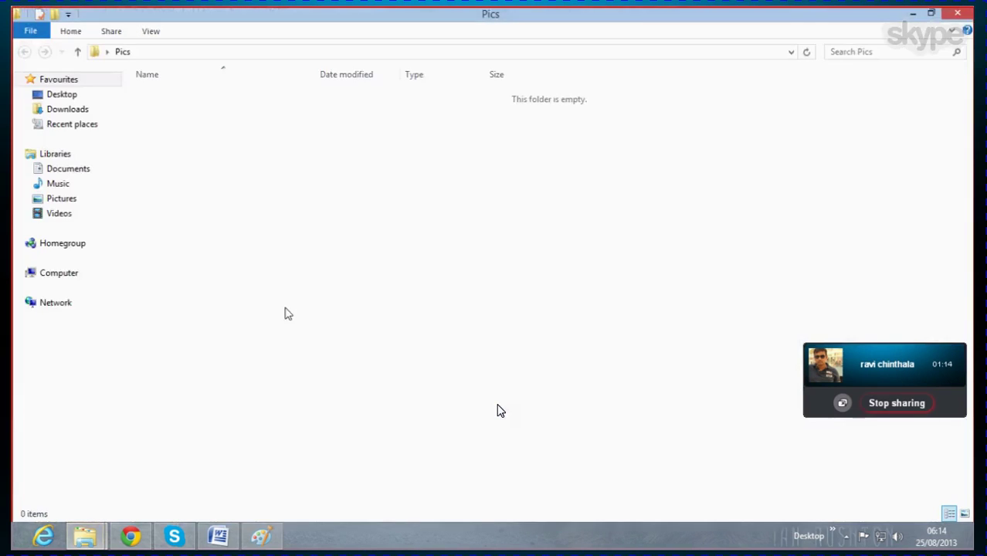
right_click(300, 282)
left_click(262, 281)
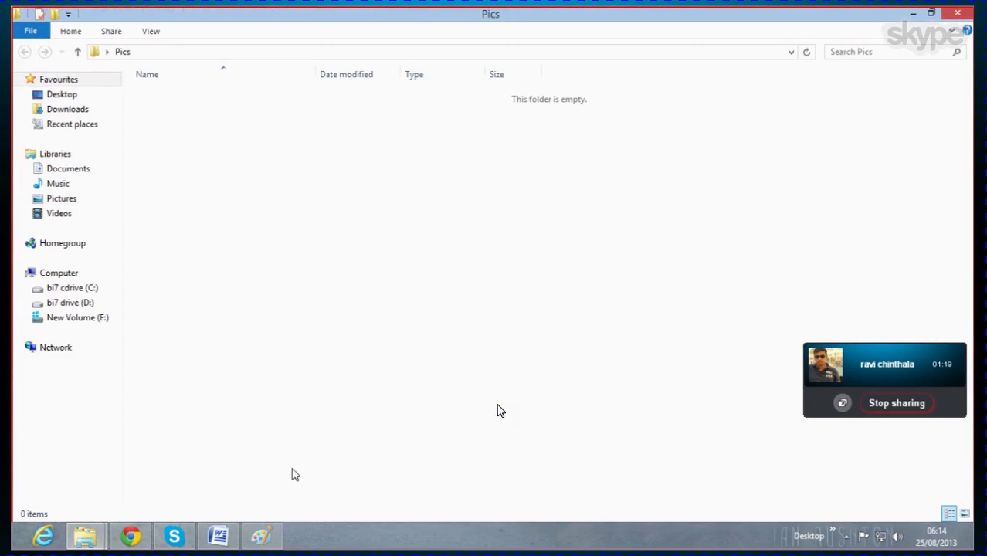
key("alt+Tab")
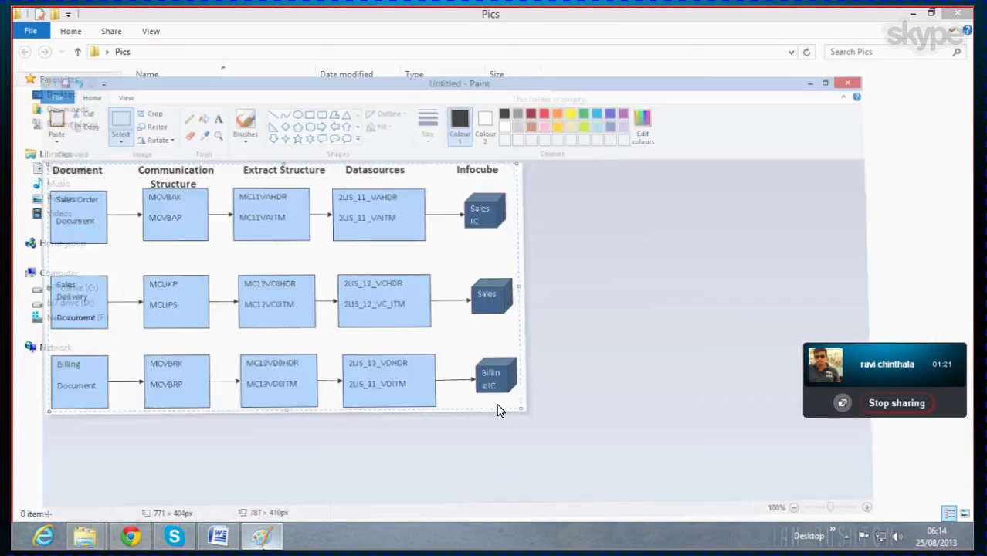
Step: Save the Paint diagram as the JPEG picture 'Datasources' in Desktop > Pics
left_click(30, 30)
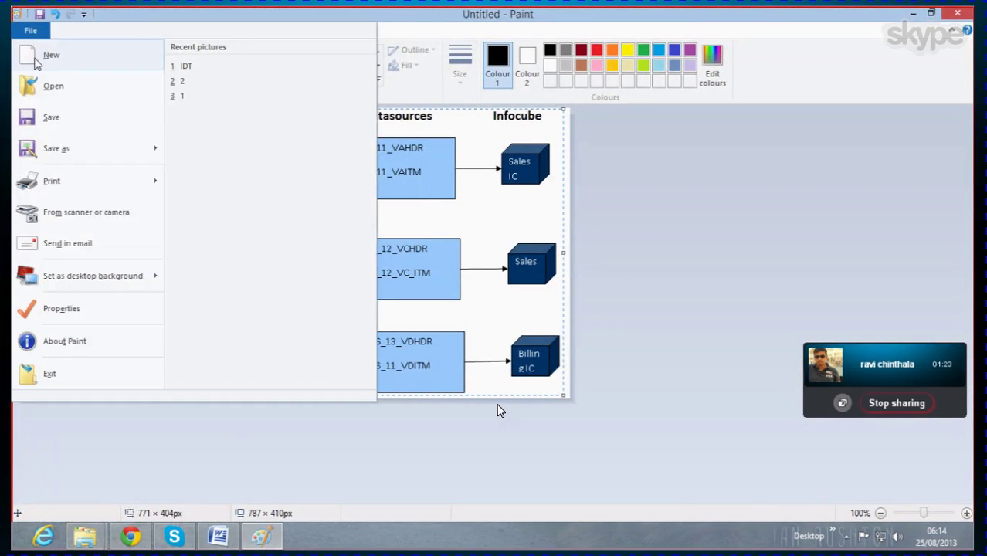
mouse_move(105, 154)
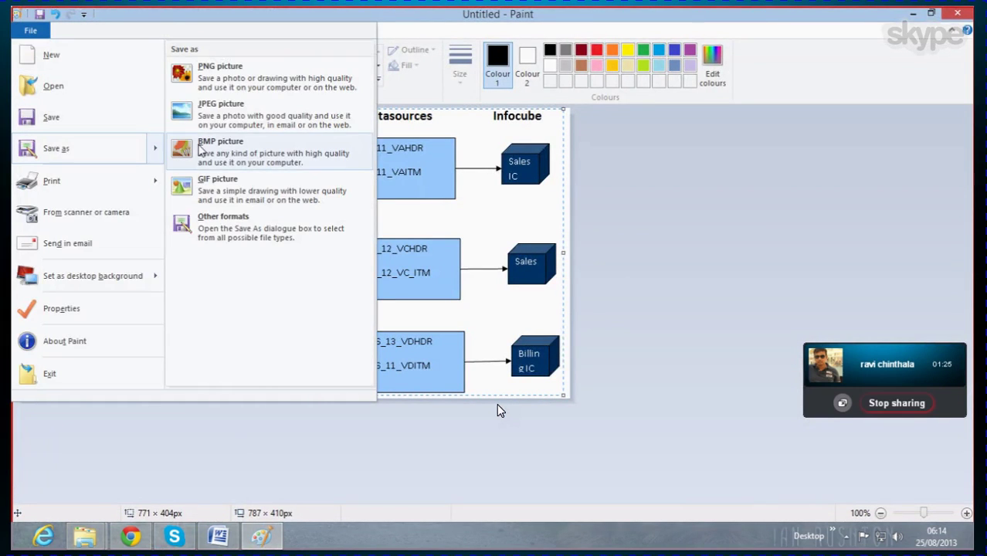
key("Escape")
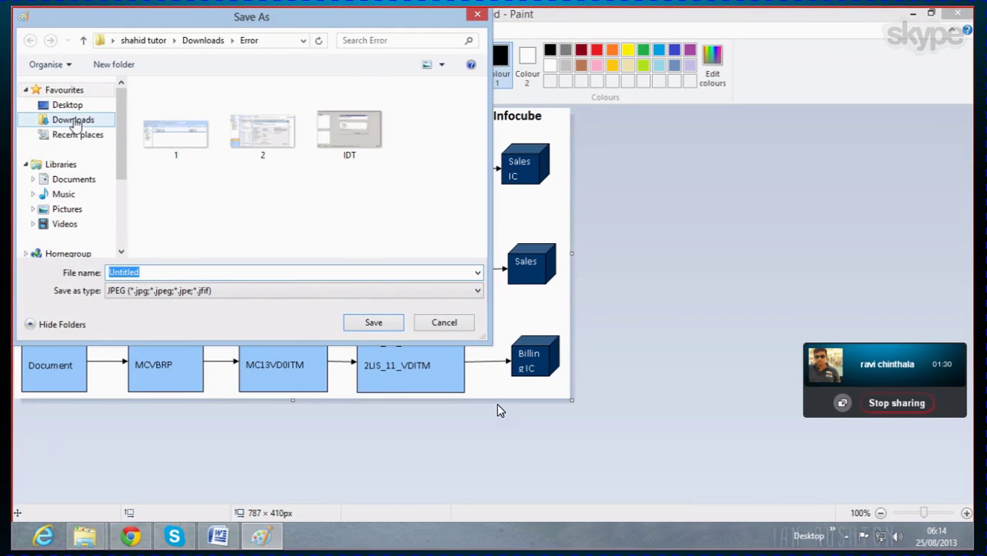
left_click(69, 105)
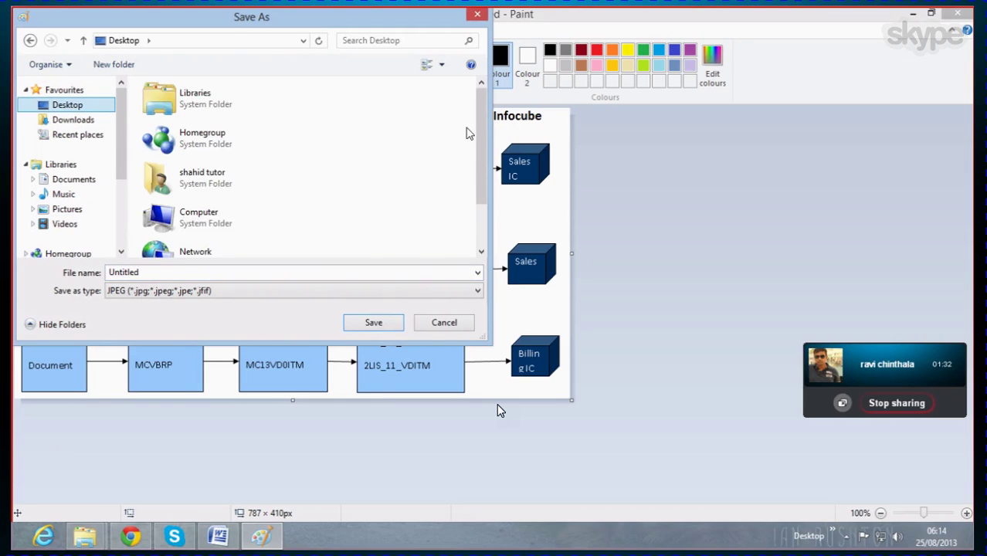
left_click_drag(477, 127, 479, 188)
left_click(194, 253)
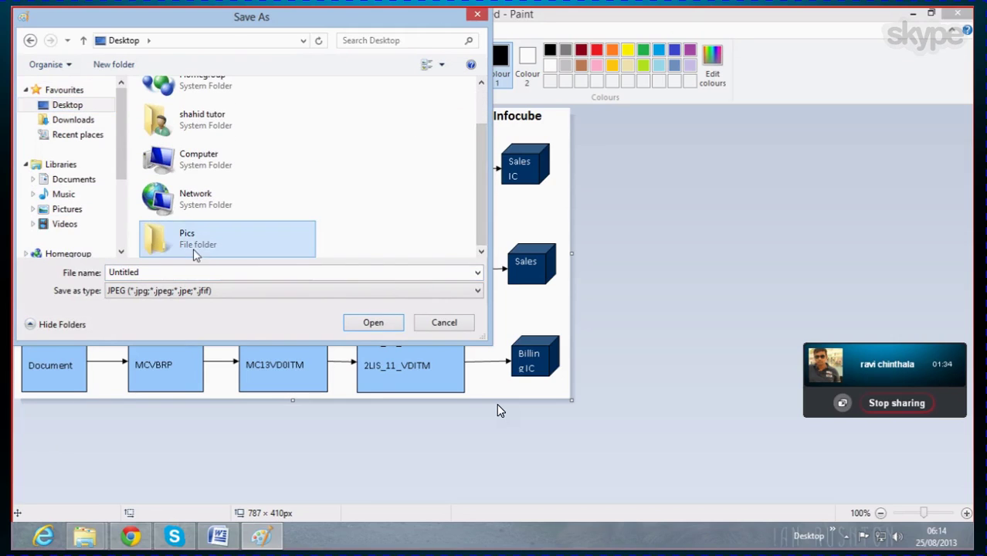
double_click(194, 253)
double_click(158, 272)
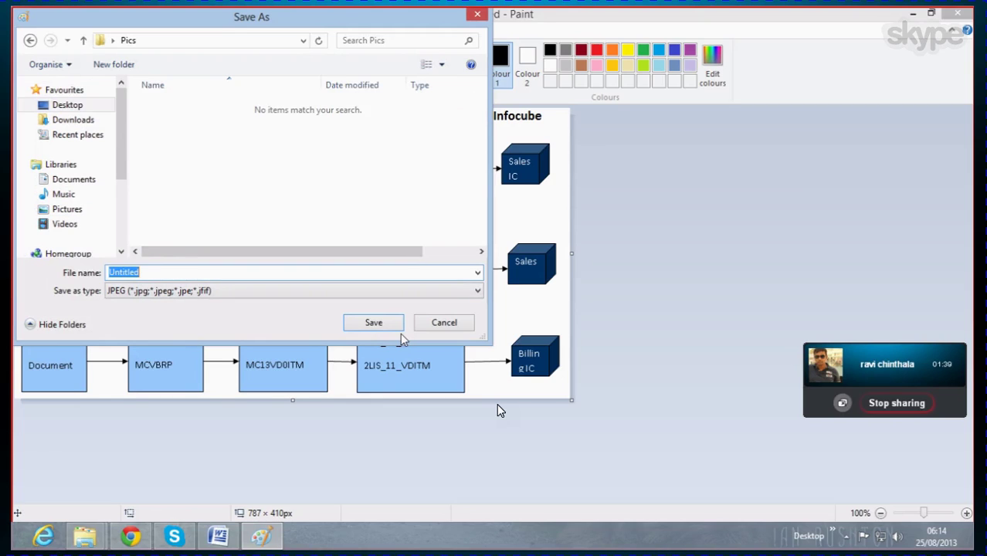
type("Datasources")
left_click(374, 322)
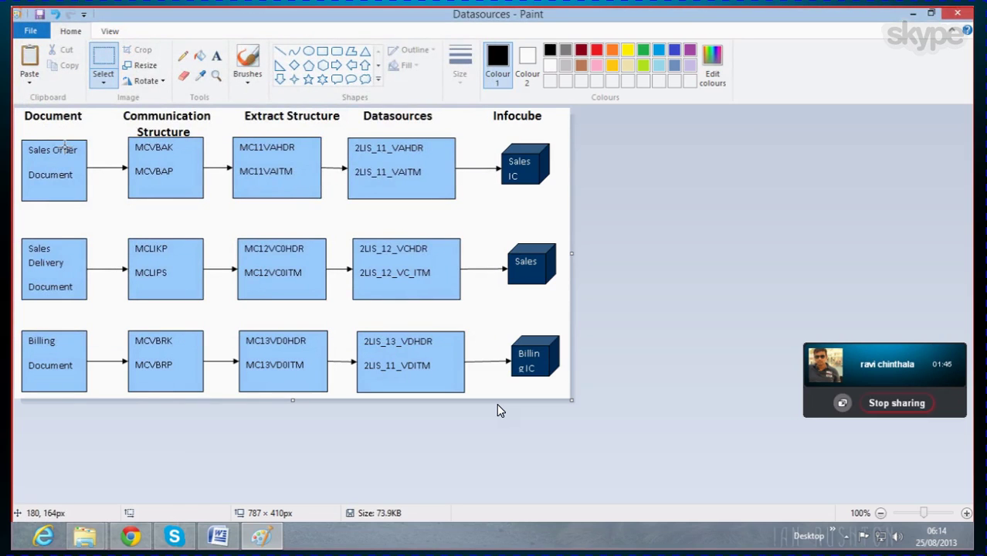
Step: Copy the Sales Order update-flow diagram canvas from Word and return to Paint
left_click(217, 537)
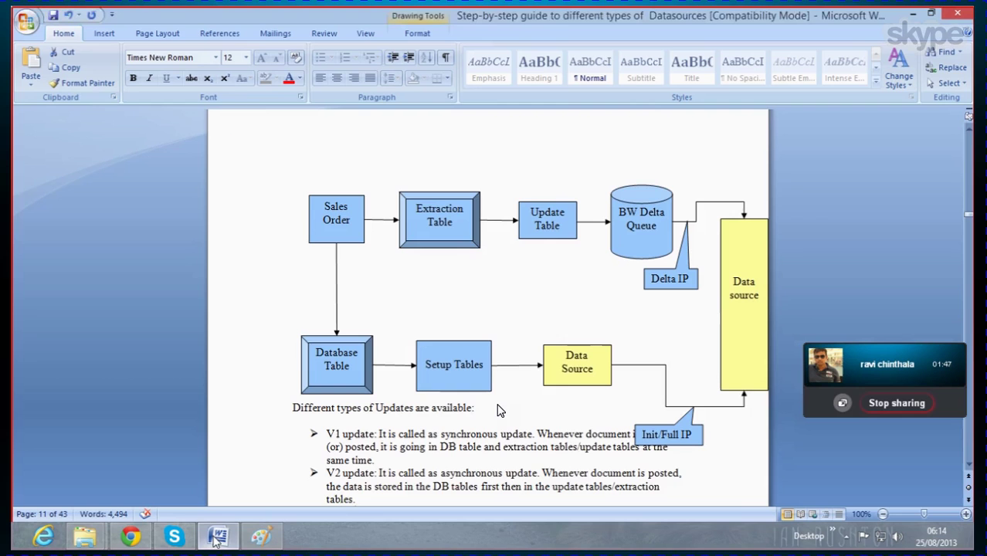
left_click(378, 257)
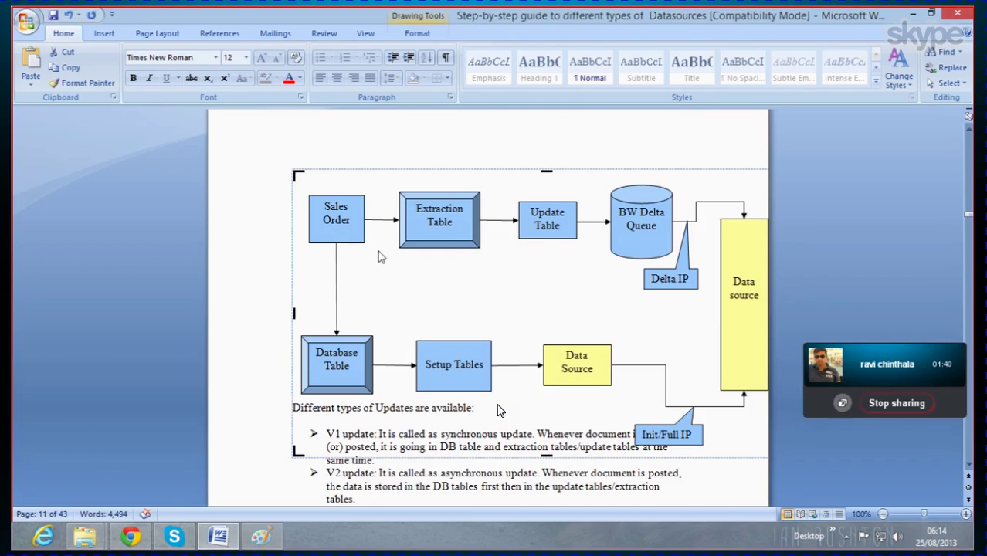
right_click(352, 174)
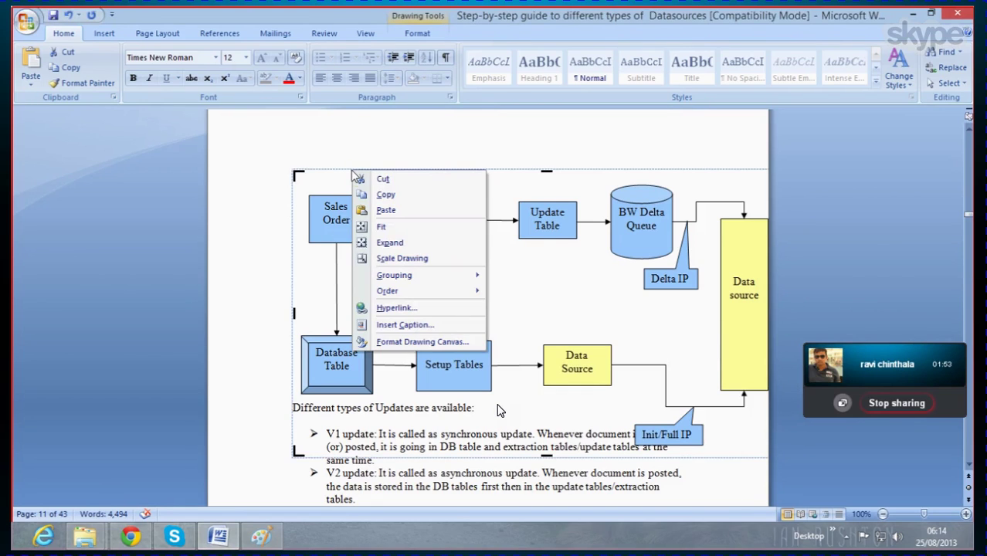
left_click(386, 194)
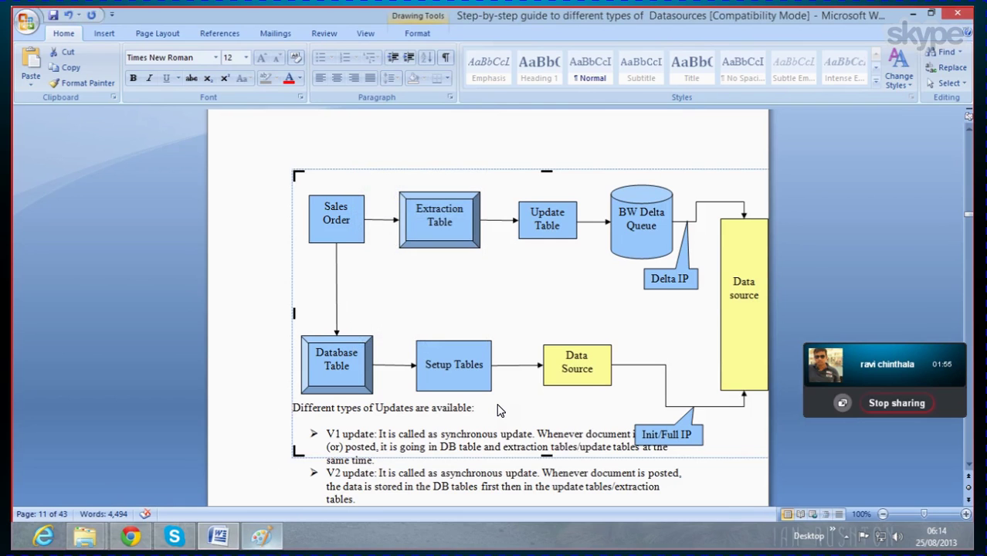
key("alt+Tab")
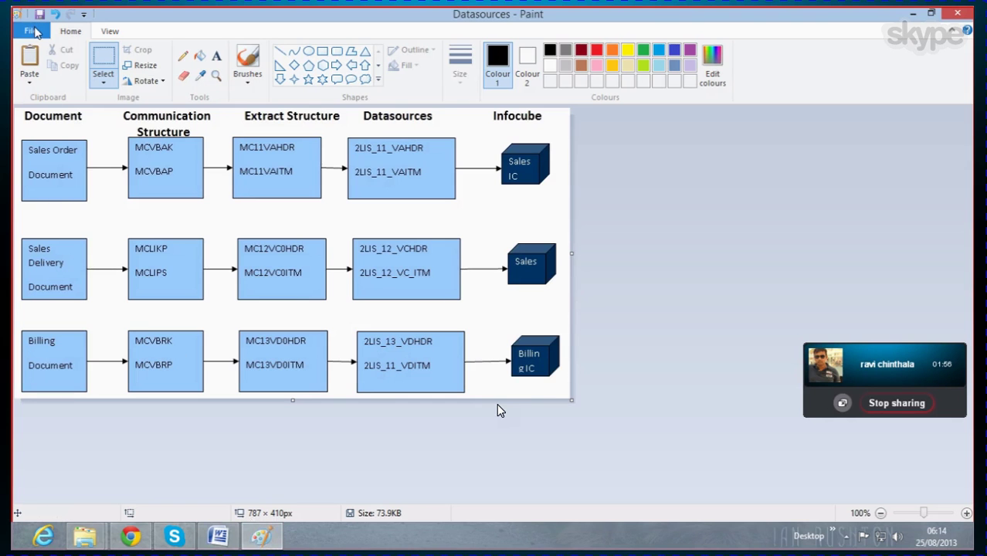
Step: Paste the copied diagram into a new Paint picture and crop it to 595 × 335 px
left_click(31, 31)
left_click(49, 53)
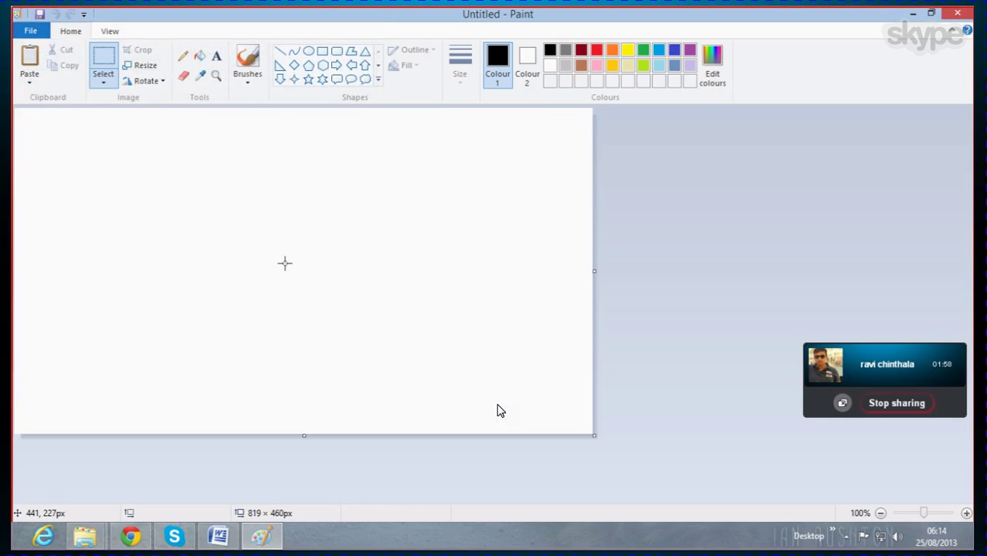
key("ctrl+v")
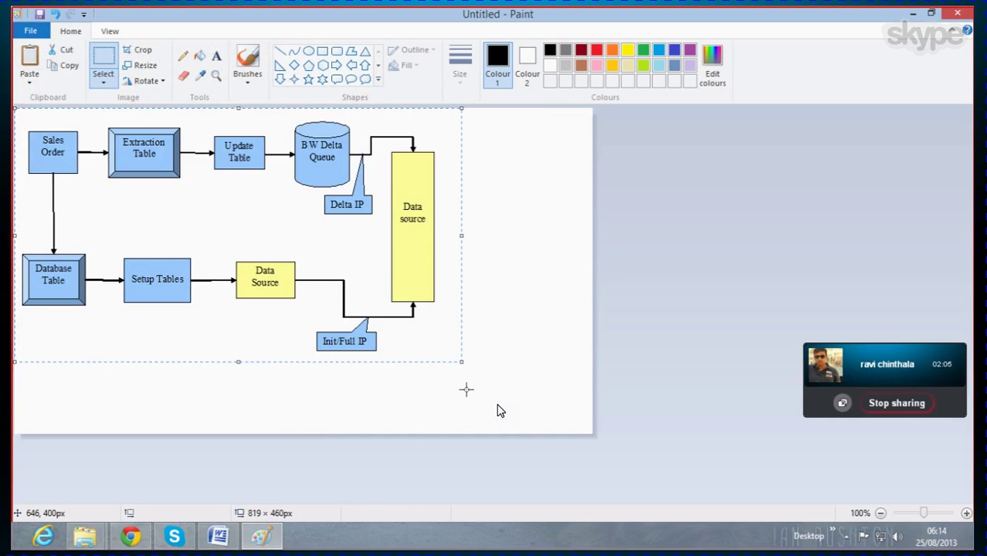
left_click(140, 54)
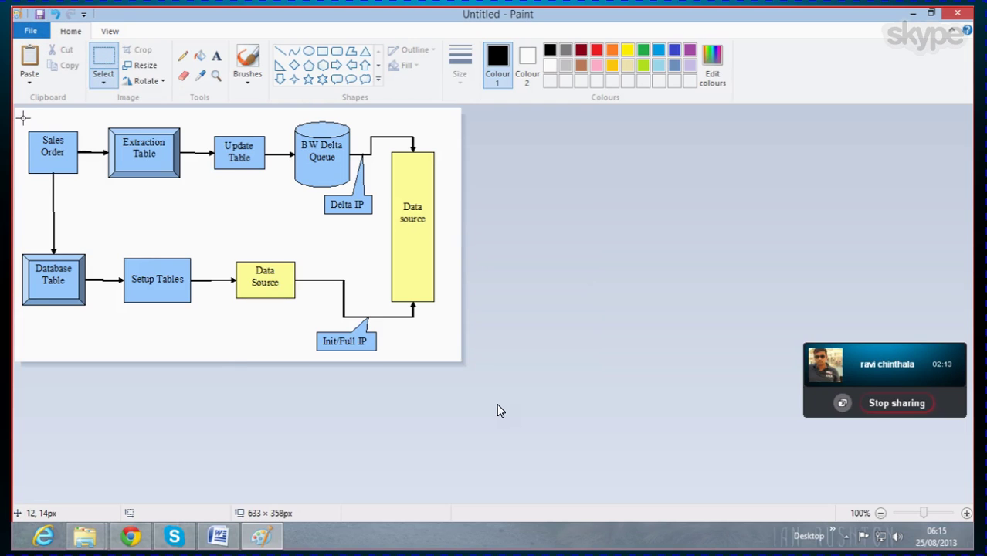
left_click_drag(23, 118, 443, 356)
left_click(131, 51)
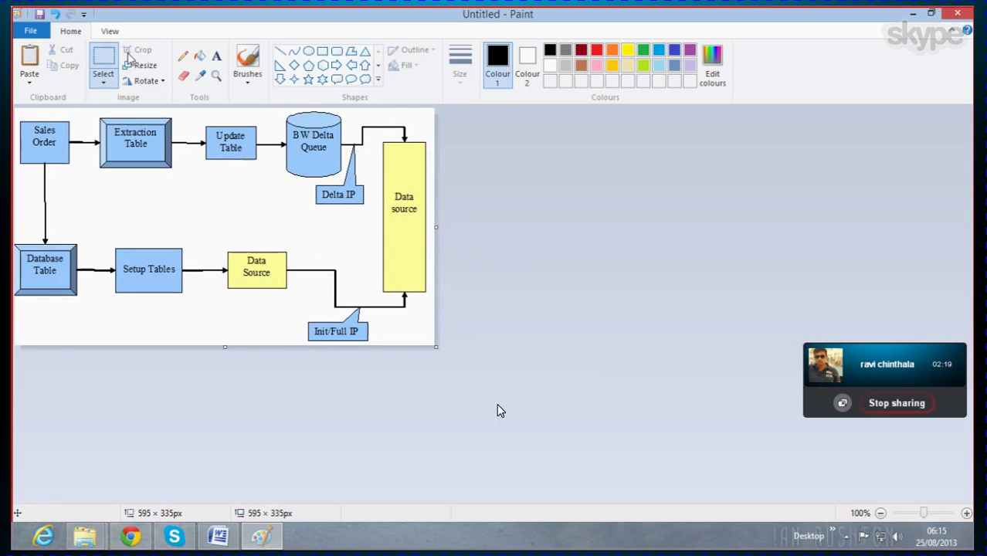
Step: Save the cropped picture as the JPEG 'Dataflow mechanism' in the Pics folder
left_click(31, 31)
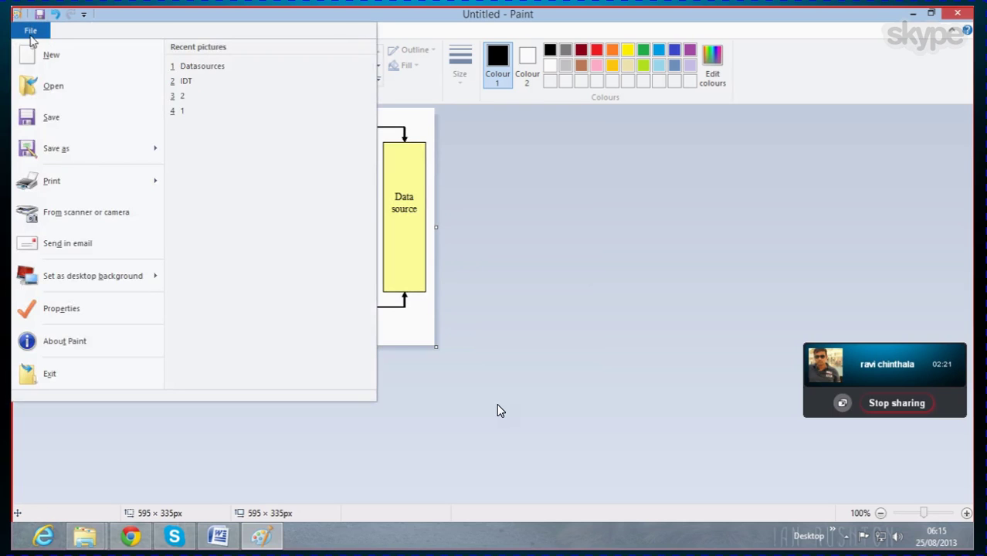
left_click(56, 148)
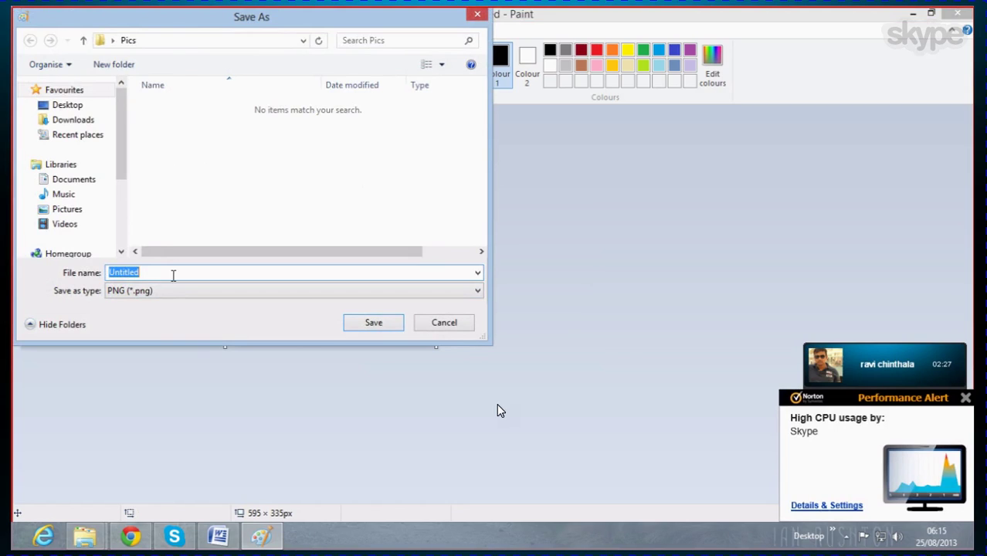
type("Dataflow mechanism")
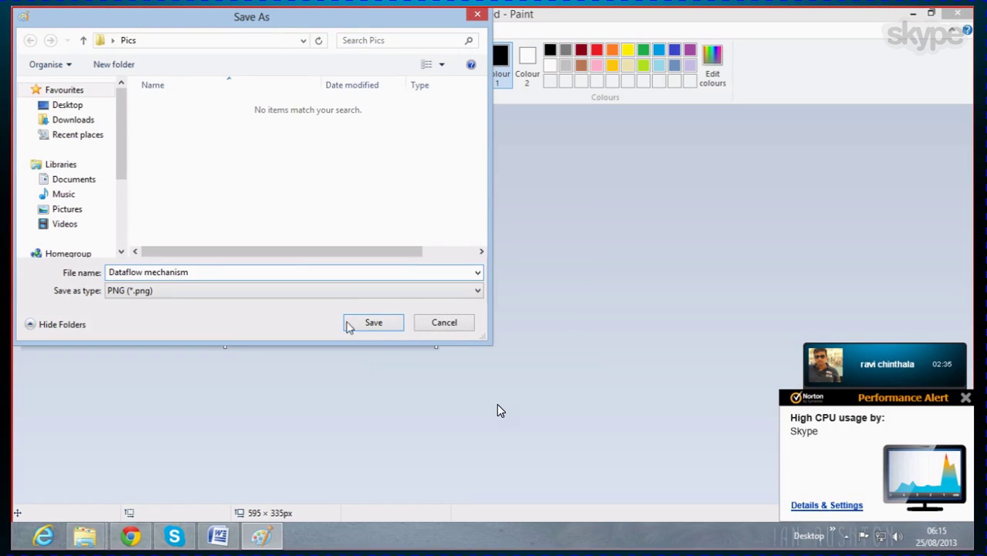
left_click(478, 292)
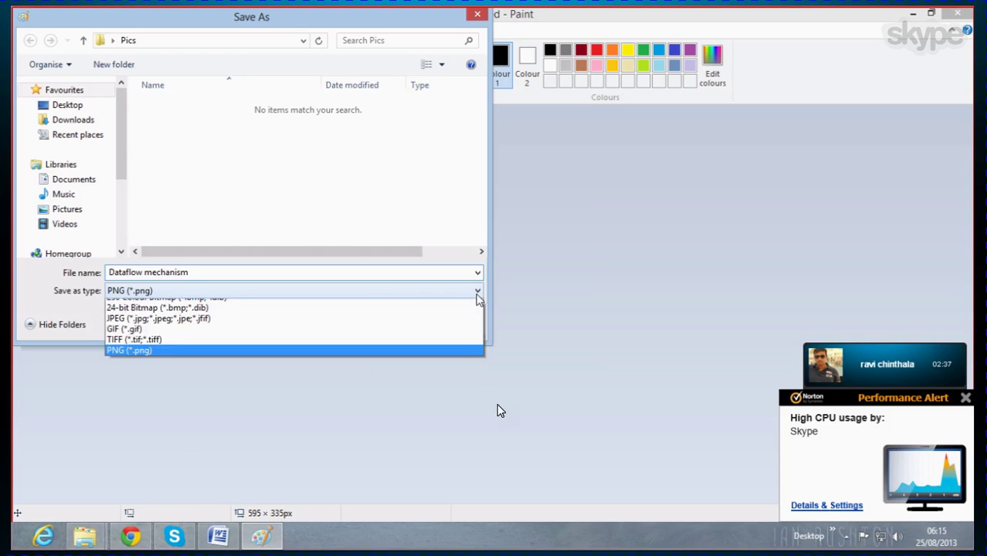
left_click(289, 349)
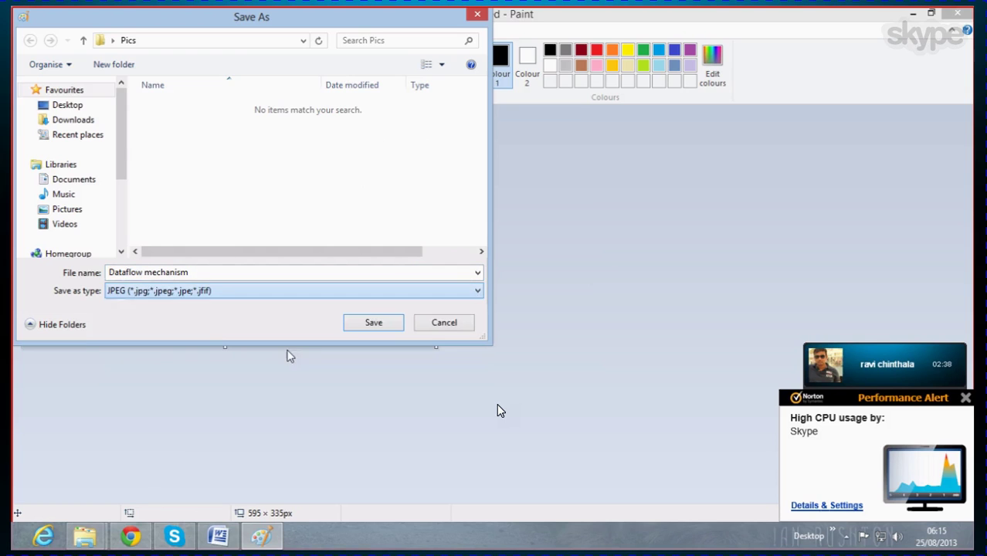
left_click(371, 323)
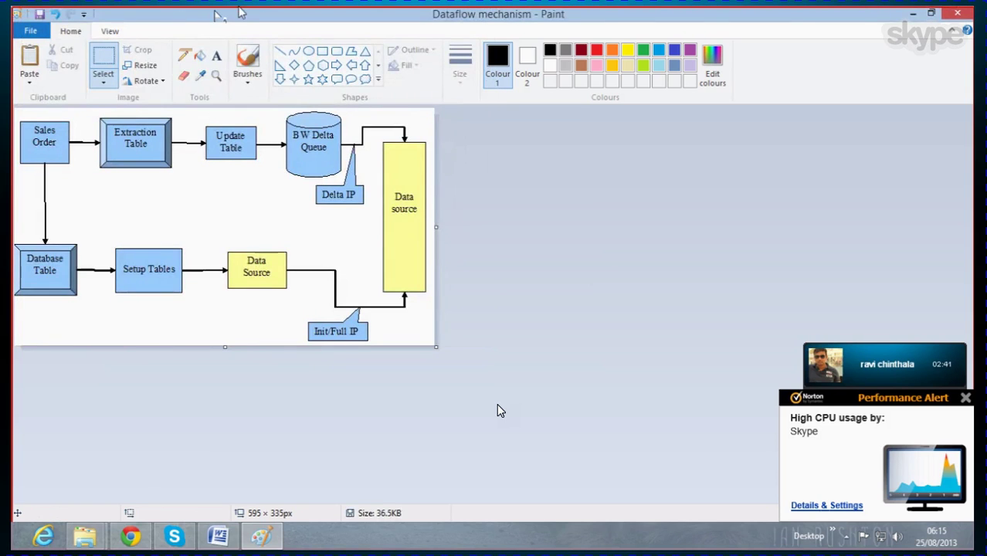
Step: Close Paint and cut the Sales Order and Sales/Billing flow diagrams from the guide
left_click(968, 11)
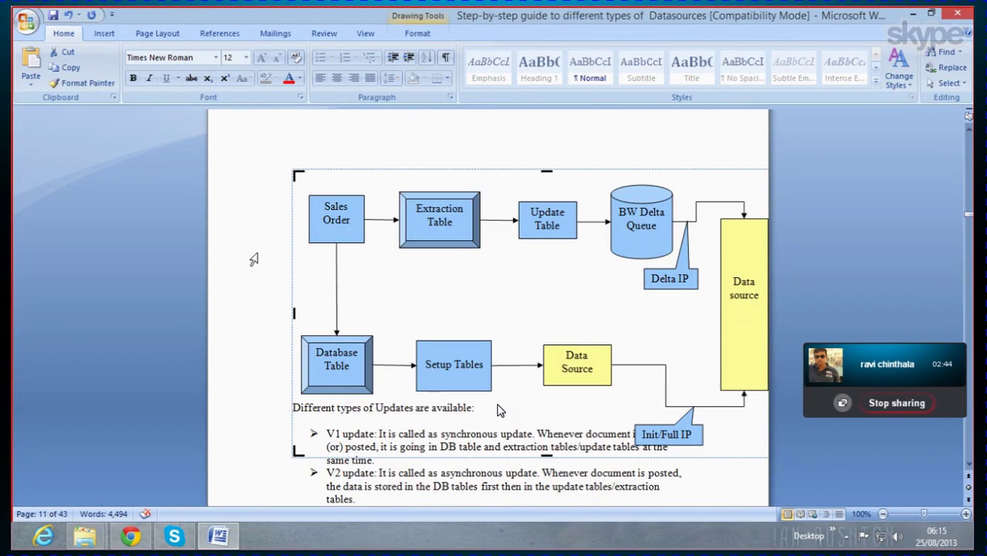
scroll(497, 410, "down", 5)
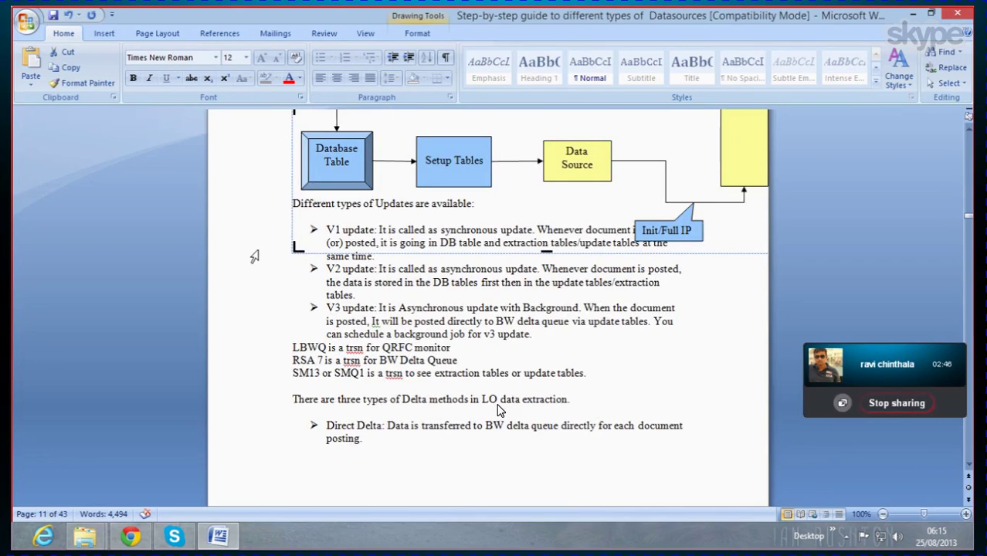
scroll(498, 410, "up", 5)
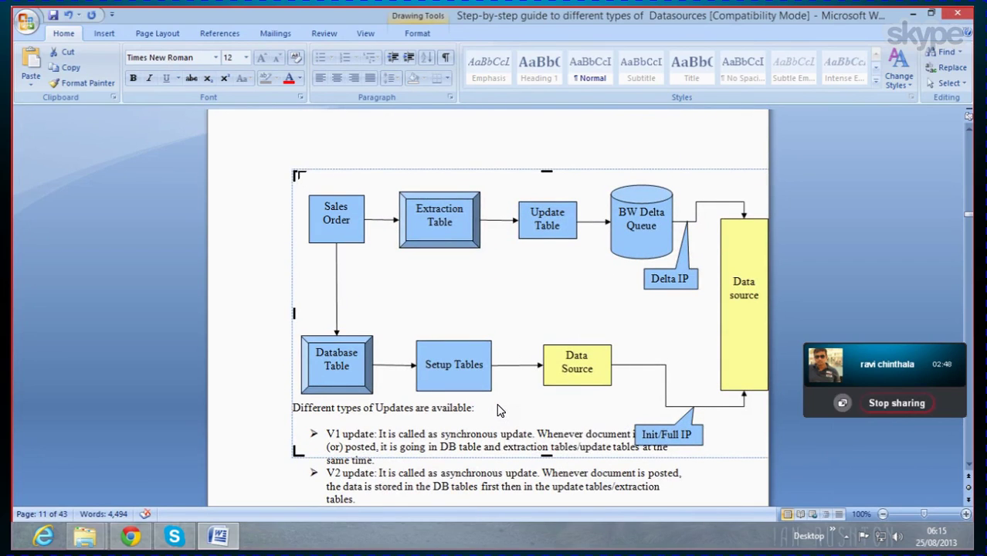
right_click(322, 181)
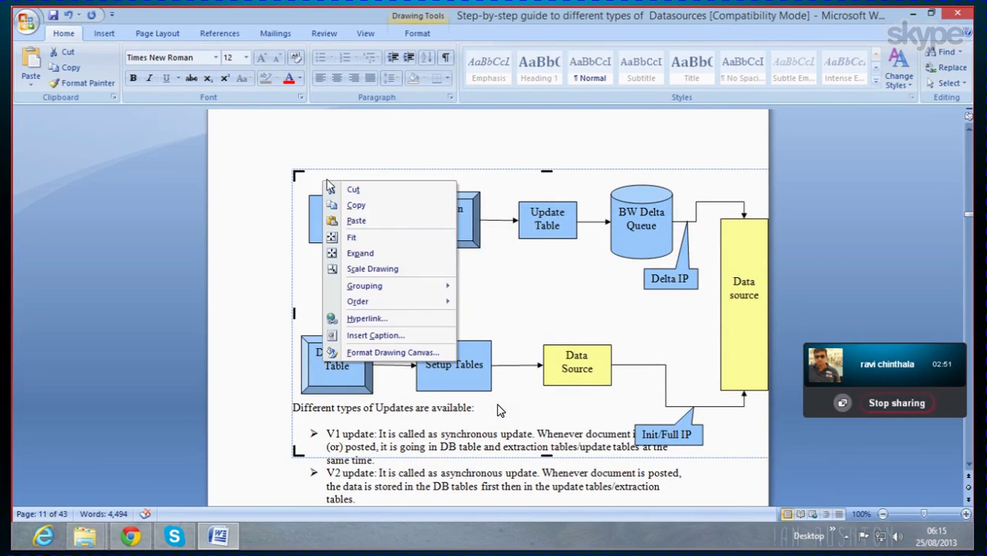
left_click(357, 190)
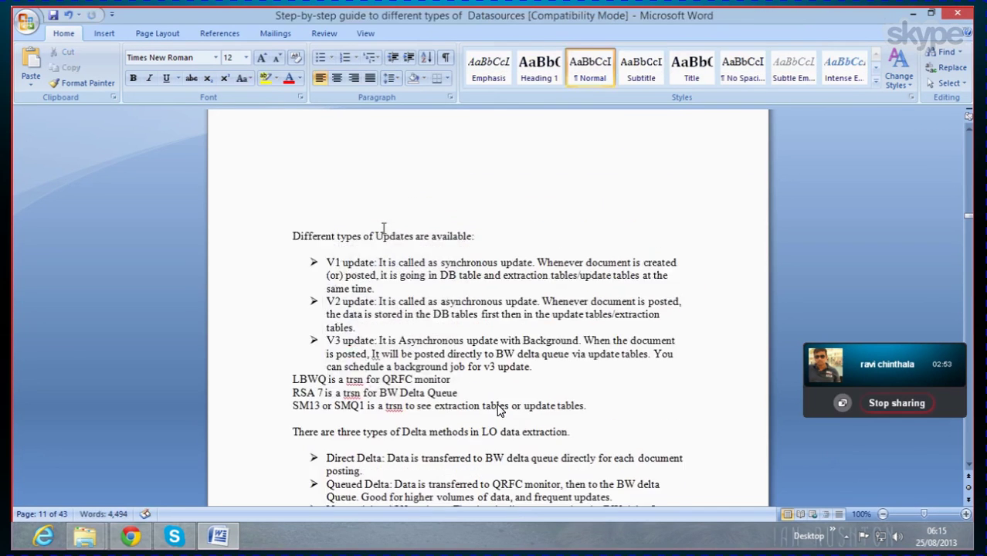
scroll(498, 410, "down", 15)
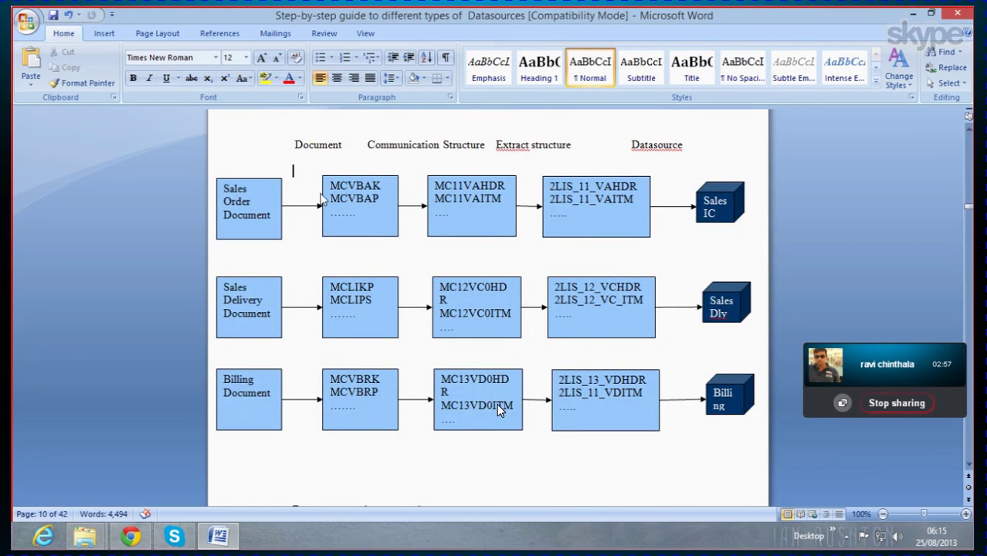
left_click(320, 210)
right_click(293, 185)
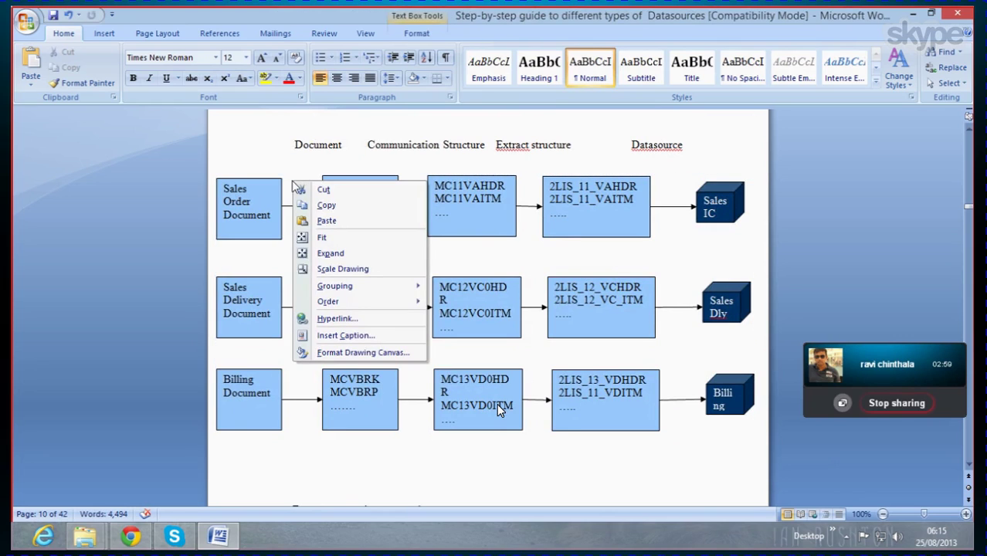
left_click(323, 190)
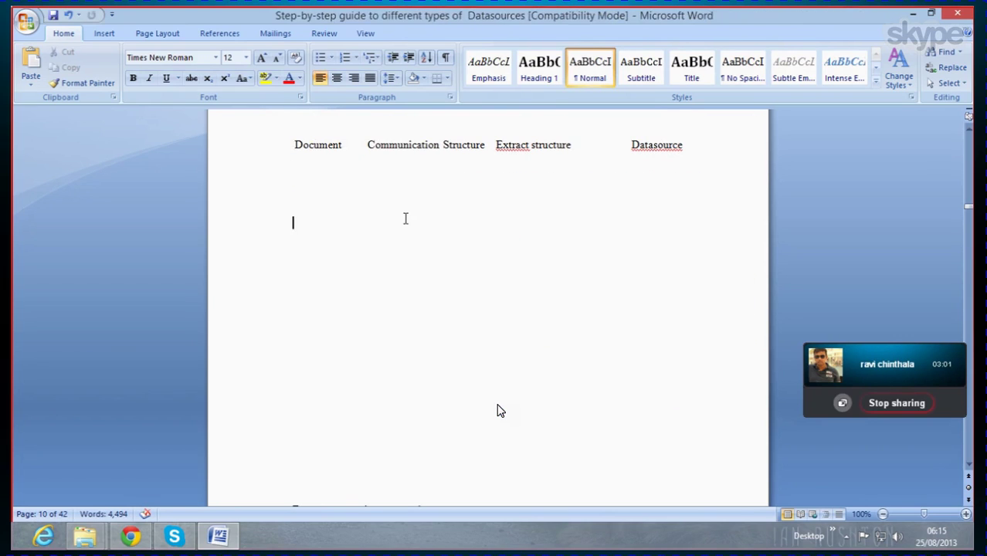
Step: Delete the old column-heading line and put the cursor on the blank page
scroll(386, 221, "up", 2)
left_click_drag(290, 244, 651, 258)
key("Delete")
scroll(432, 259, "up", 9)
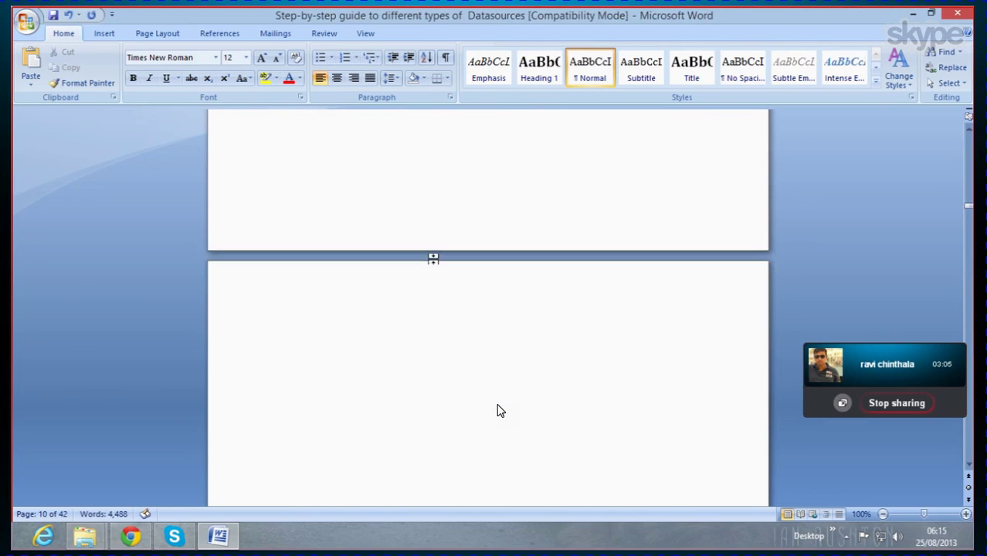
scroll(434, 259, "down", 8)
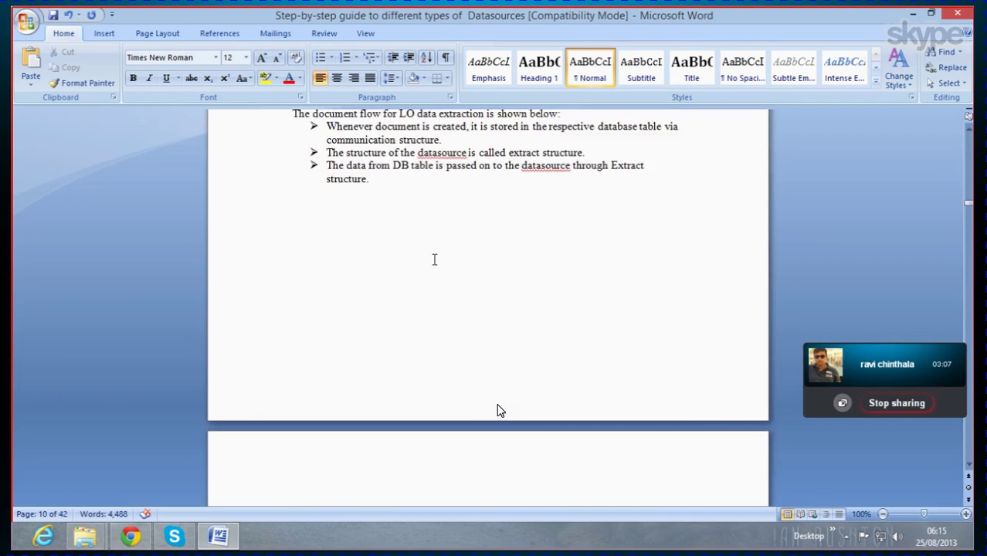
left_click(316, 371)
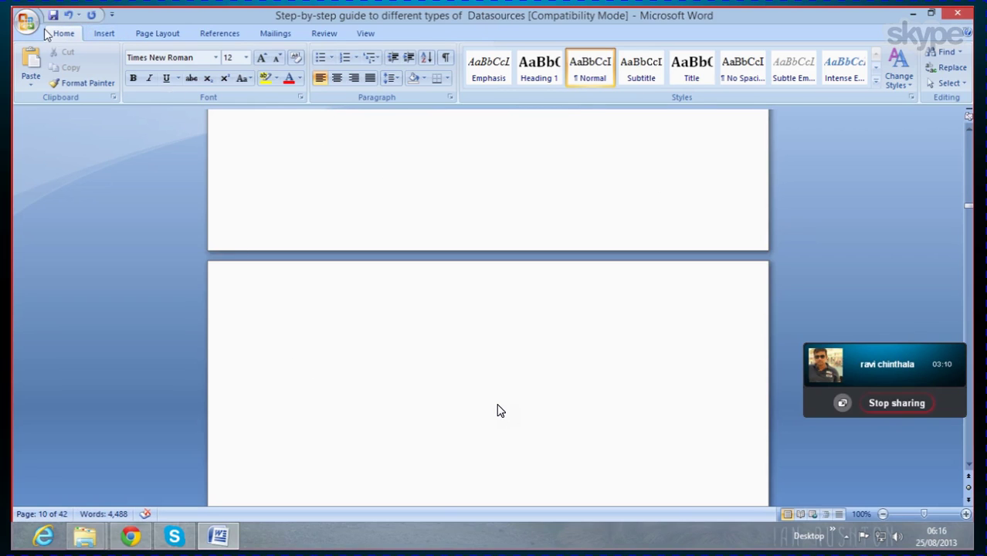
left_click(100, 34)
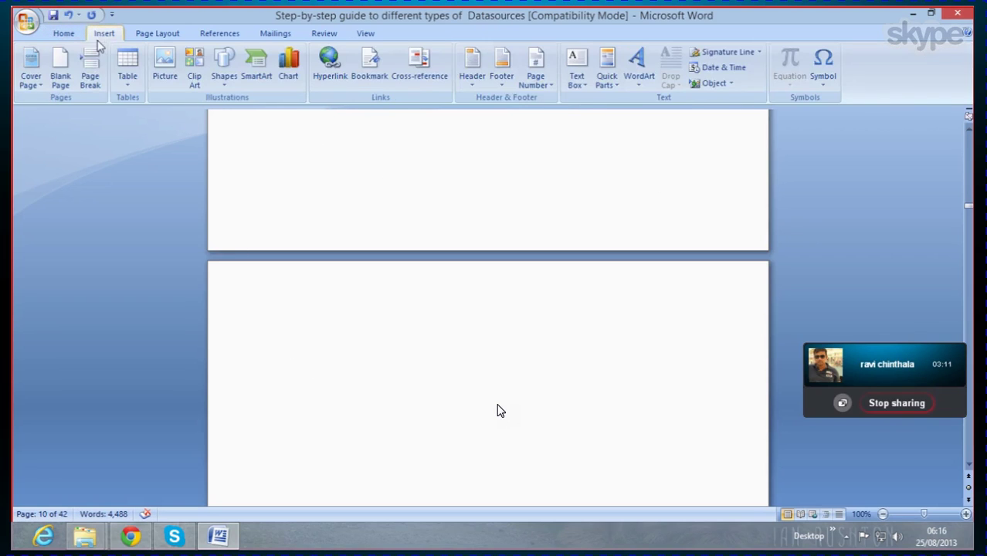
Step: Insert the Datasources picture from Desktop > Pics and enlarge it to 7.94 × 15.24 cm
left_click(163, 66)
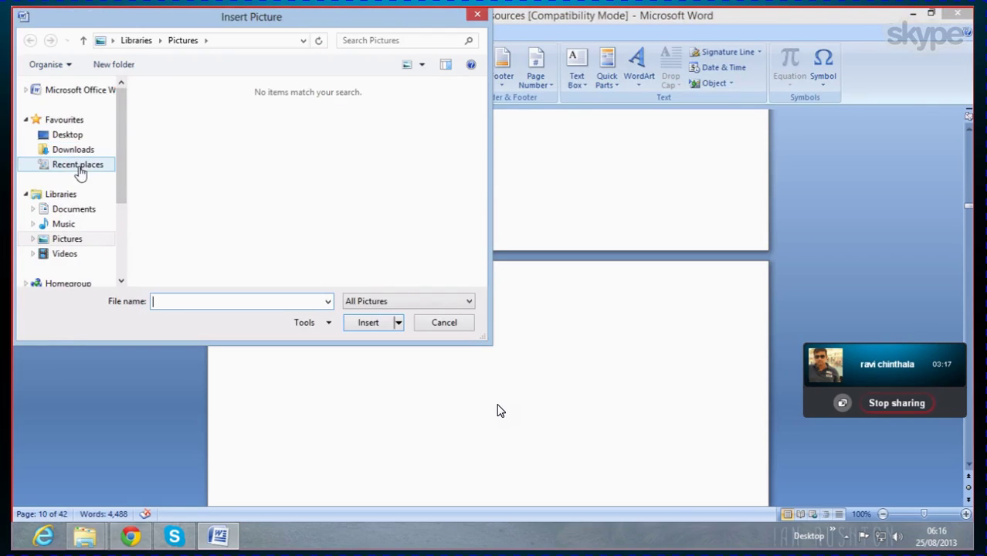
left_click(82, 137)
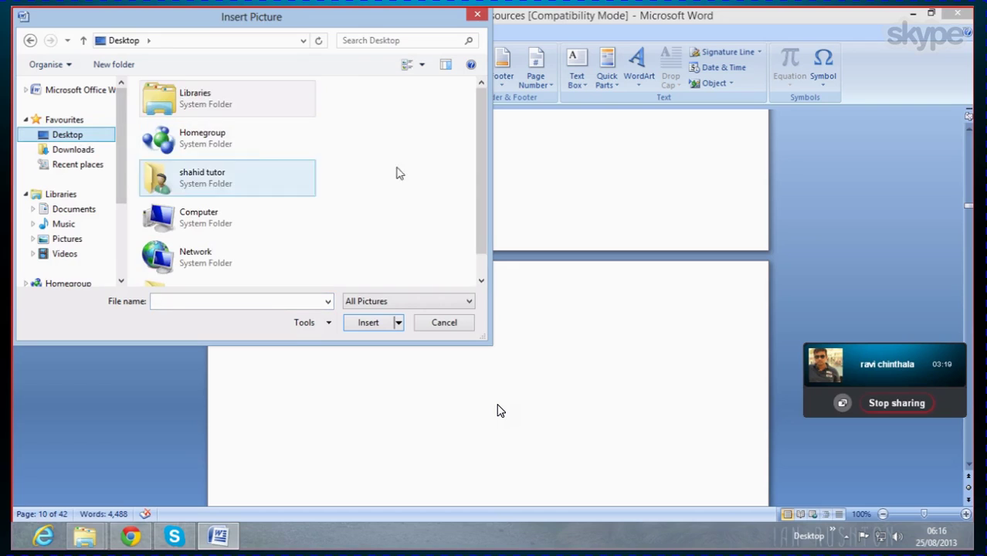
scroll(483, 157, "down", 1)
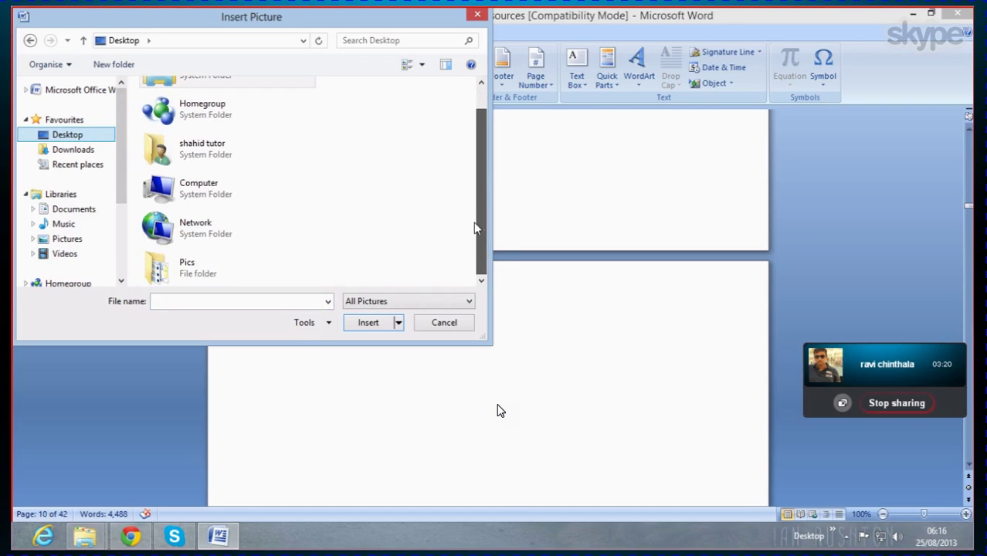
double_click(202, 271)
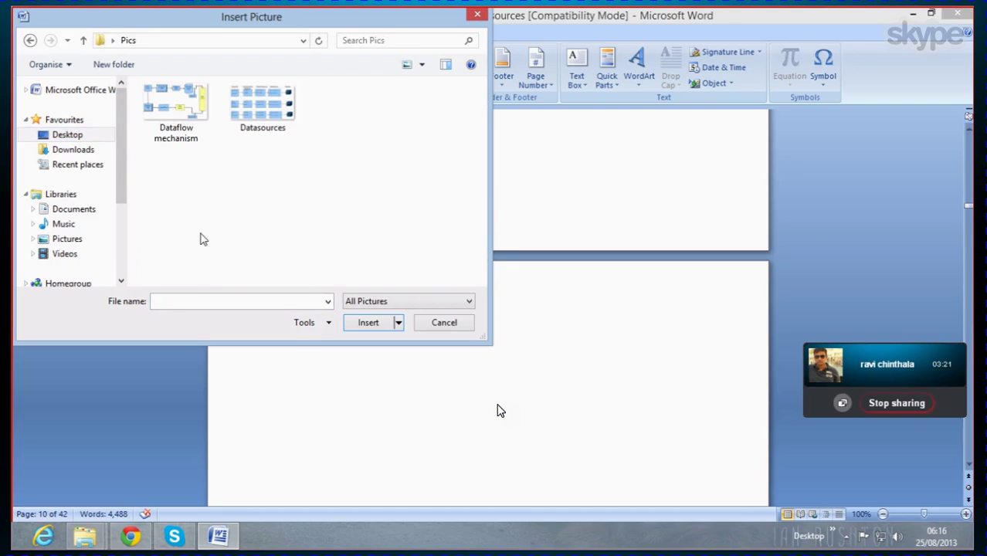
double_click(251, 122)
scroll(423, 302, "down", 4)
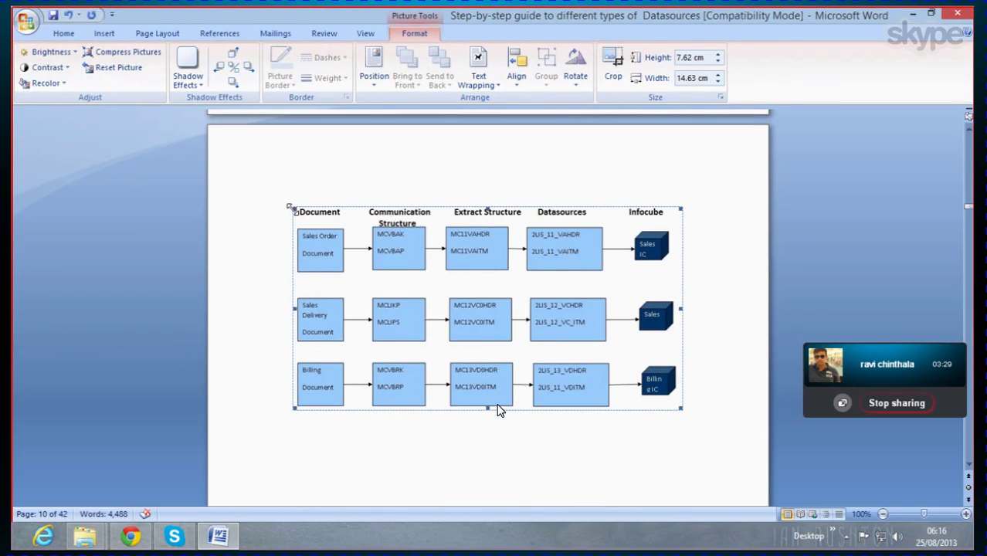
left_click_drag(292, 205, 275, 195)
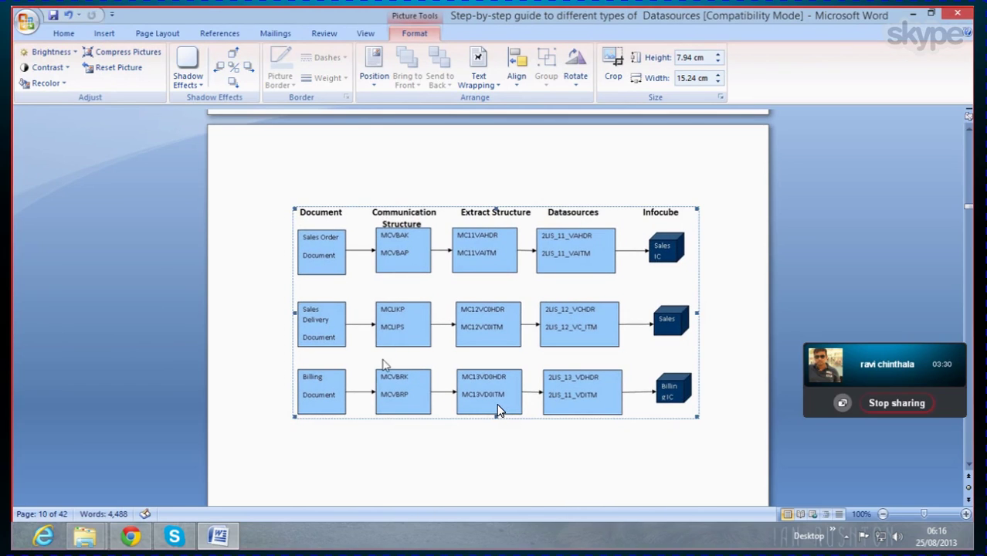
scroll(378, 363, "down", 4)
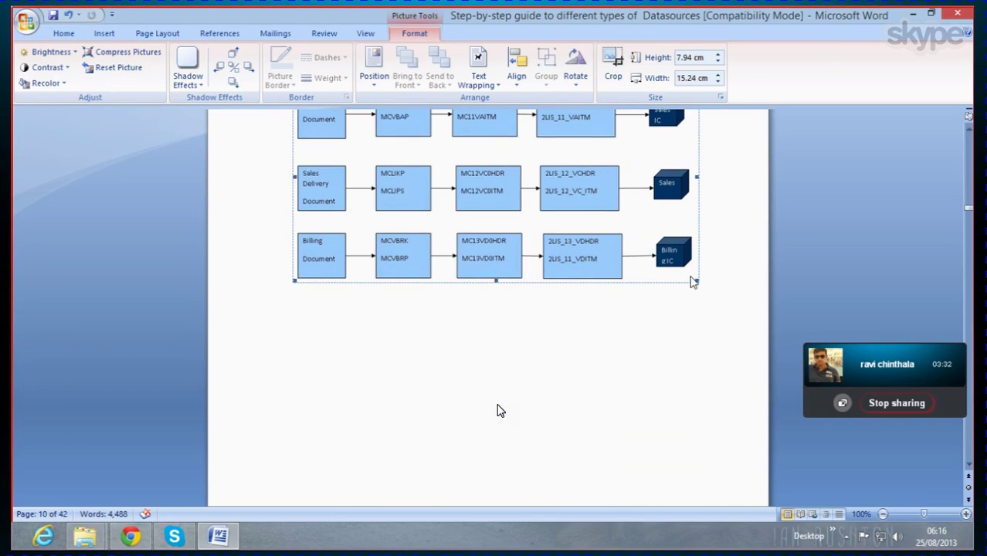
scroll(501, 345, "down", 1)
left_click(402, 389)
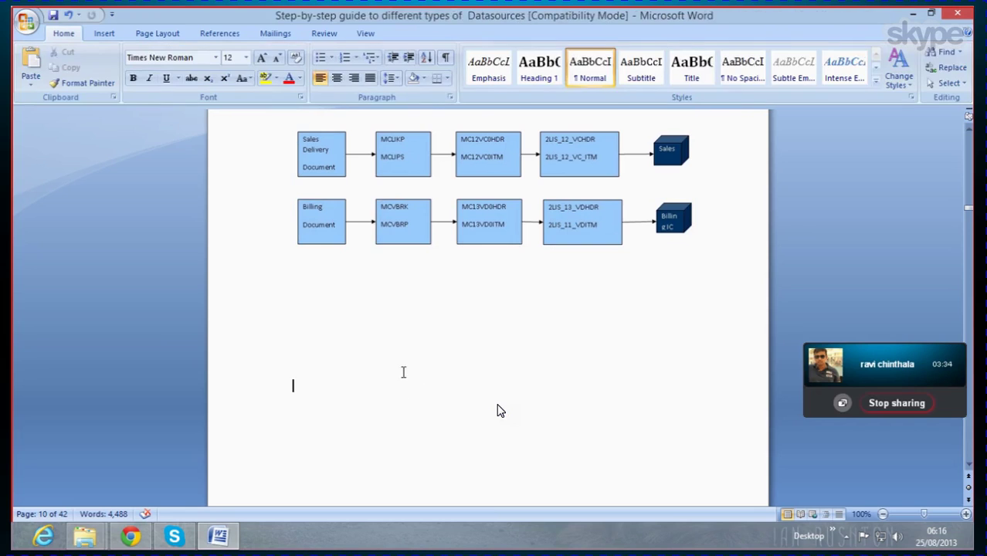
Step: Remove the blank lines above the 'Datasource naming convention' text
scroll(412, 349, "down", 5)
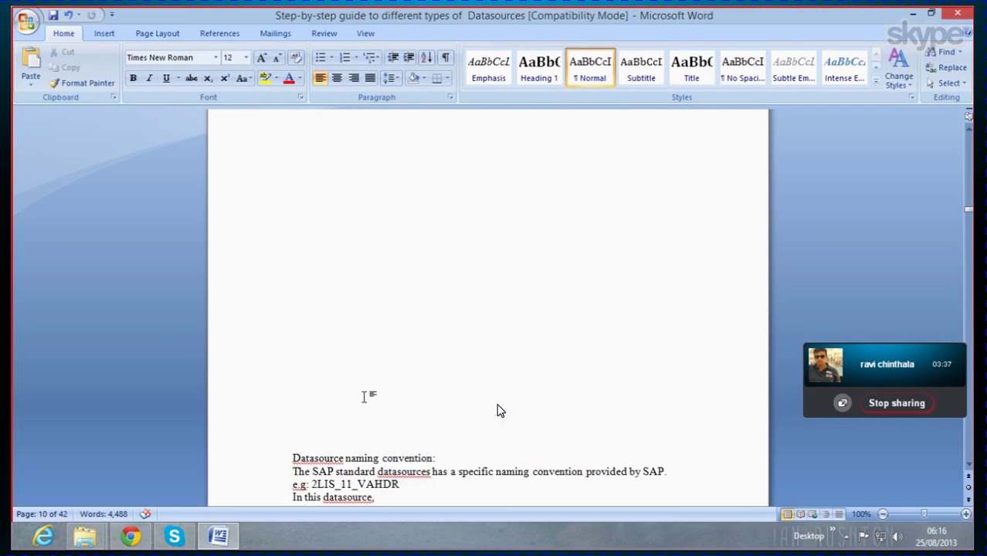
scroll(497, 410, "down", 5)
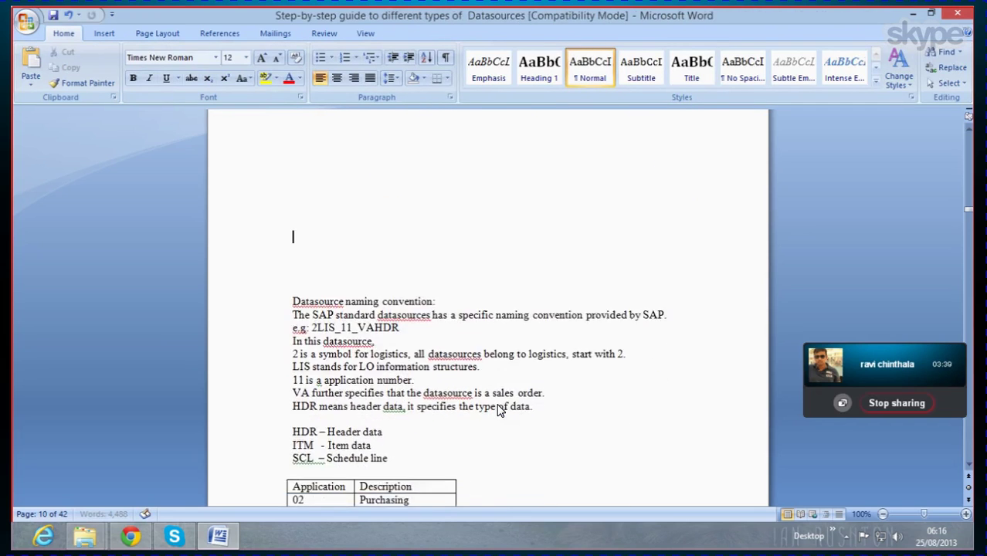
scroll(498, 410, "down", 4)
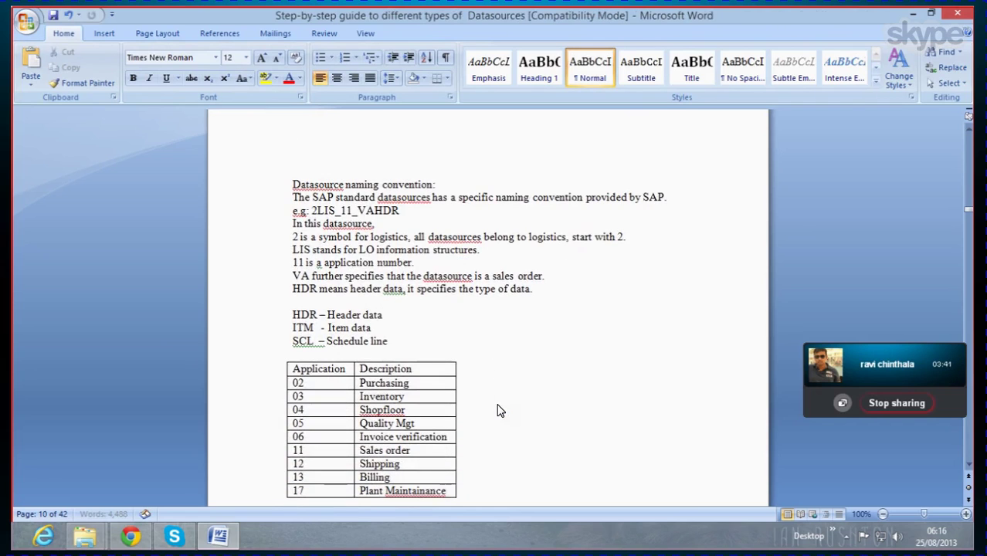
scroll(498, 410, "up", 1)
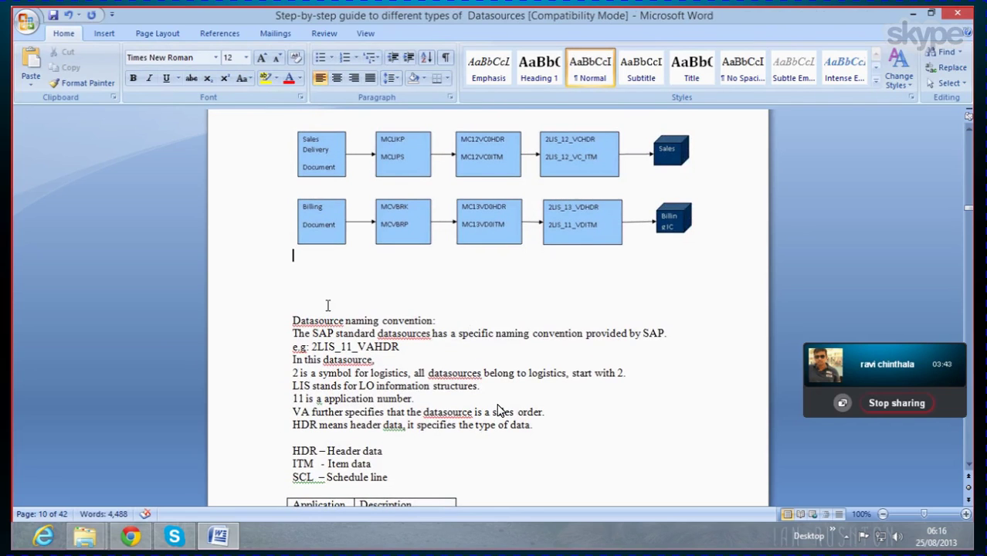
key("BackSpace")
key("BackSpace")
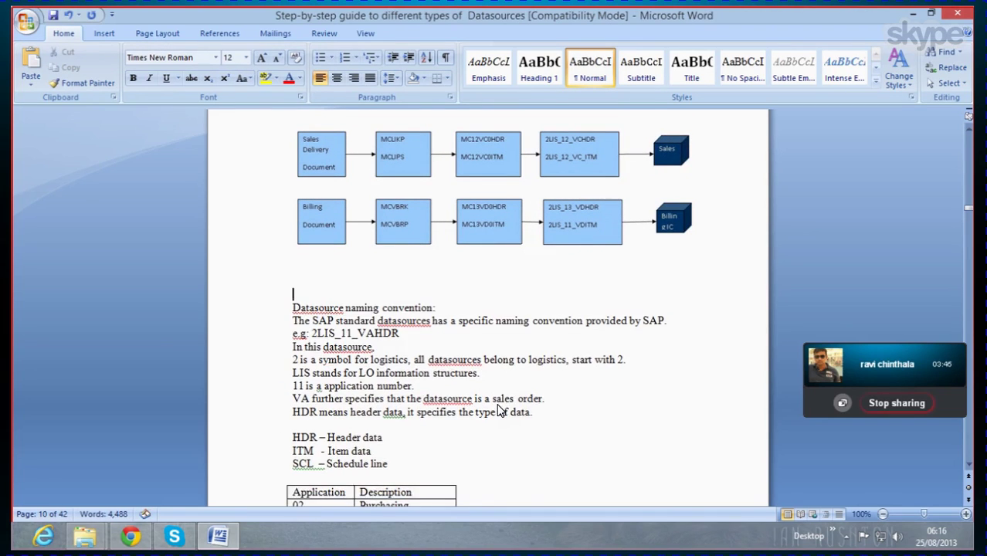
Step: Scroll up and down through the guide to review the page layout
scroll(362, 289, "up", 3)
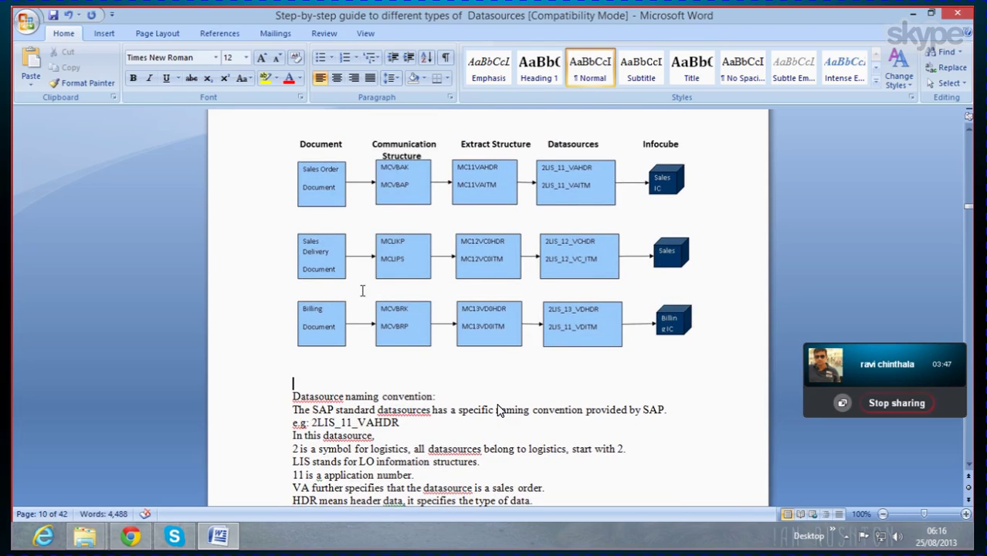
scroll(498, 409, "down", 10)
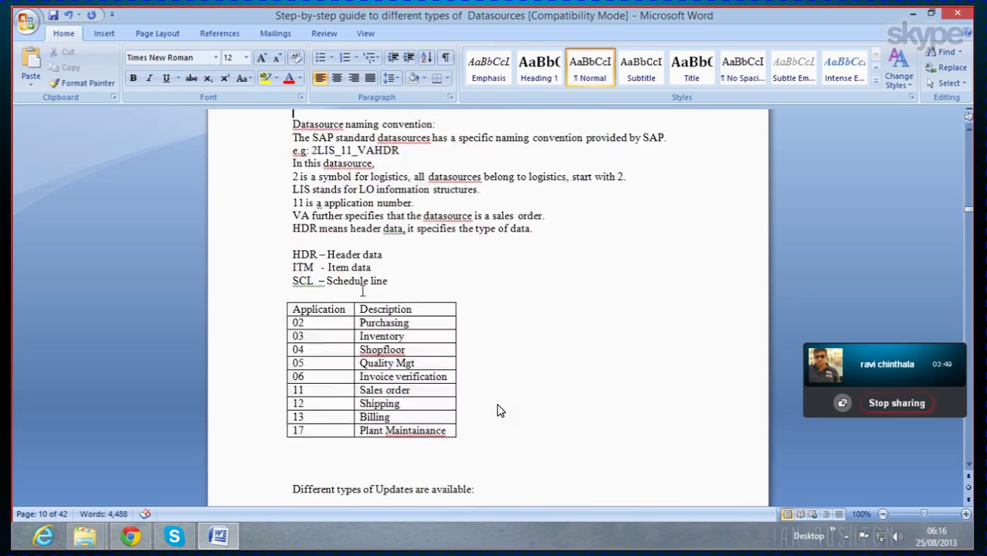
scroll(498, 410, "down", 6)
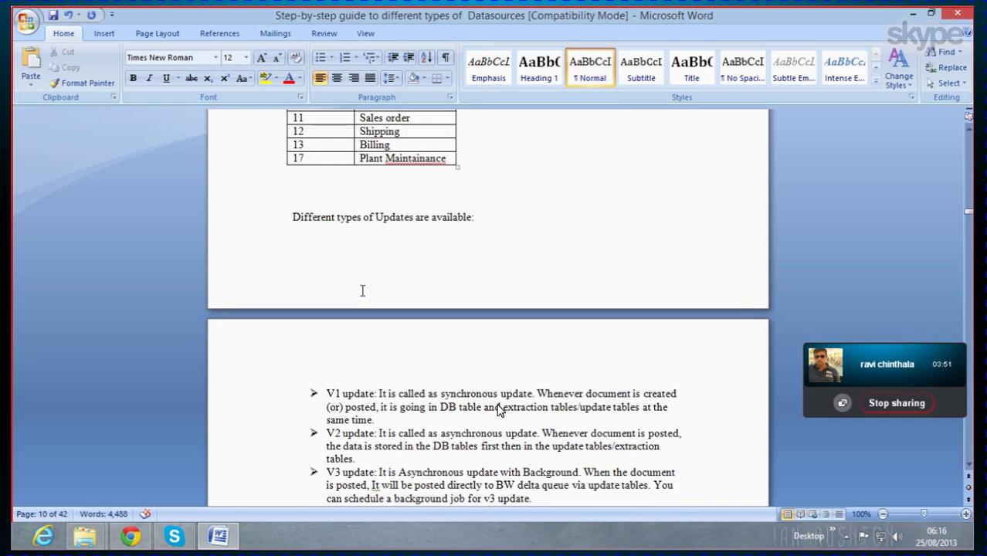
scroll(498, 410, "up", 1)
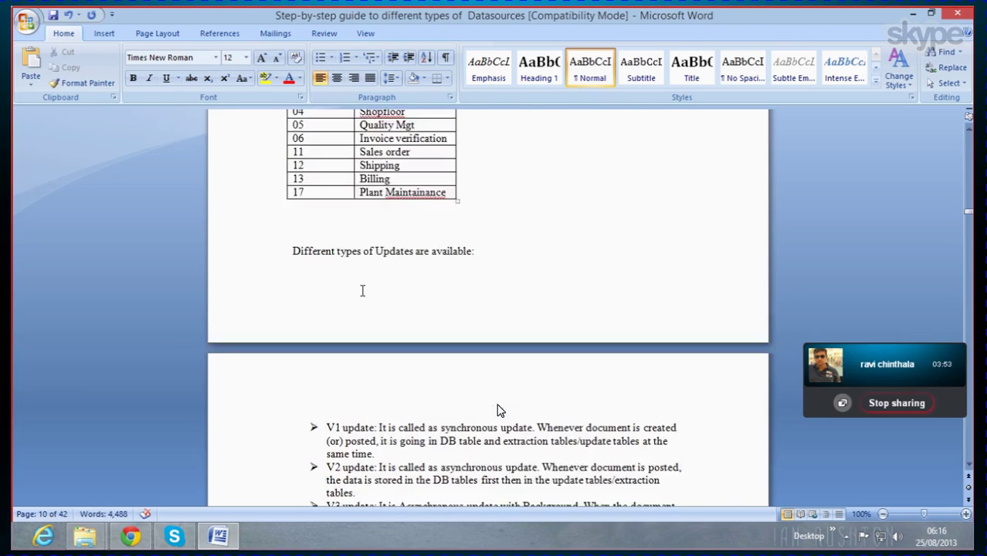
scroll(498, 410, "down", 10)
scroll(498, 410, "down", 15)
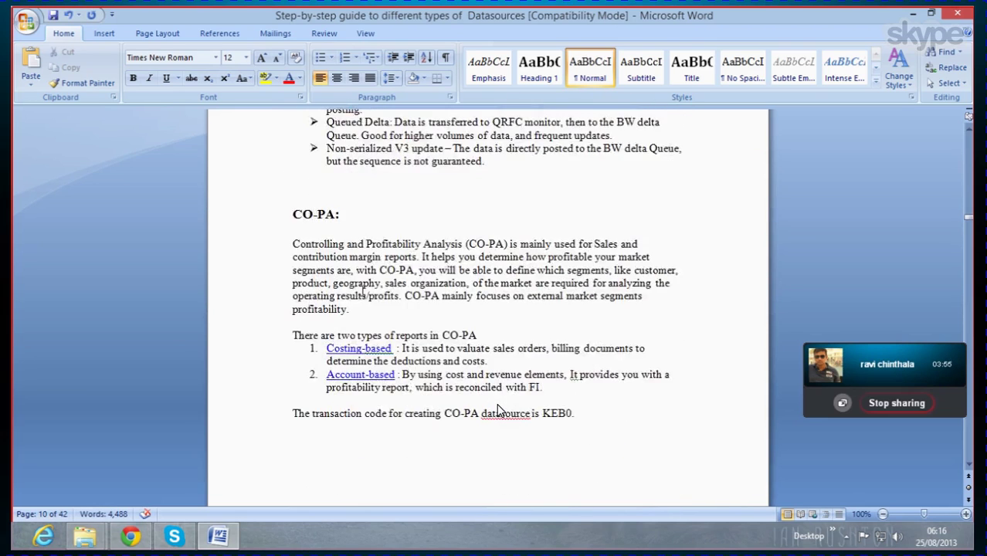
scroll(498, 409, "up", 14)
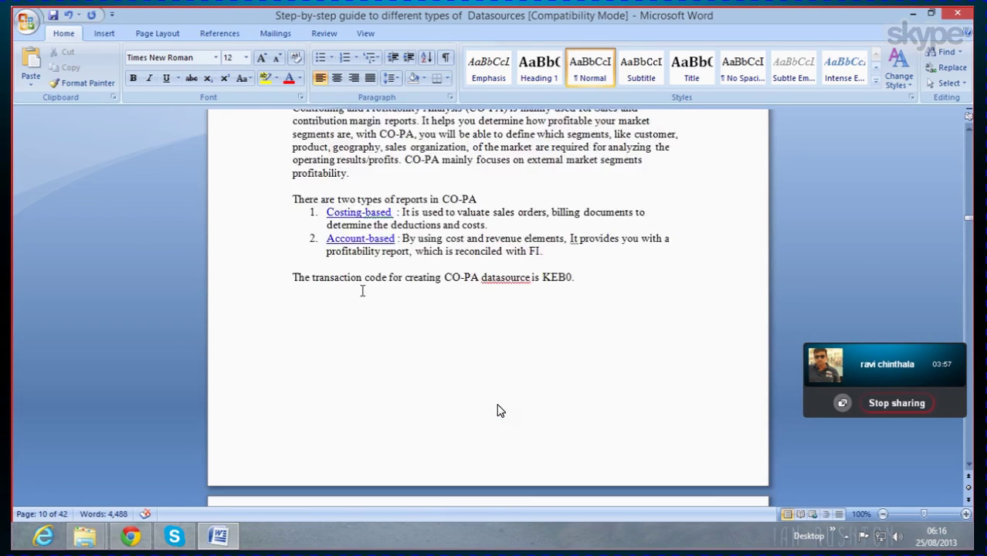
scroll(498, 409, "up", 8)
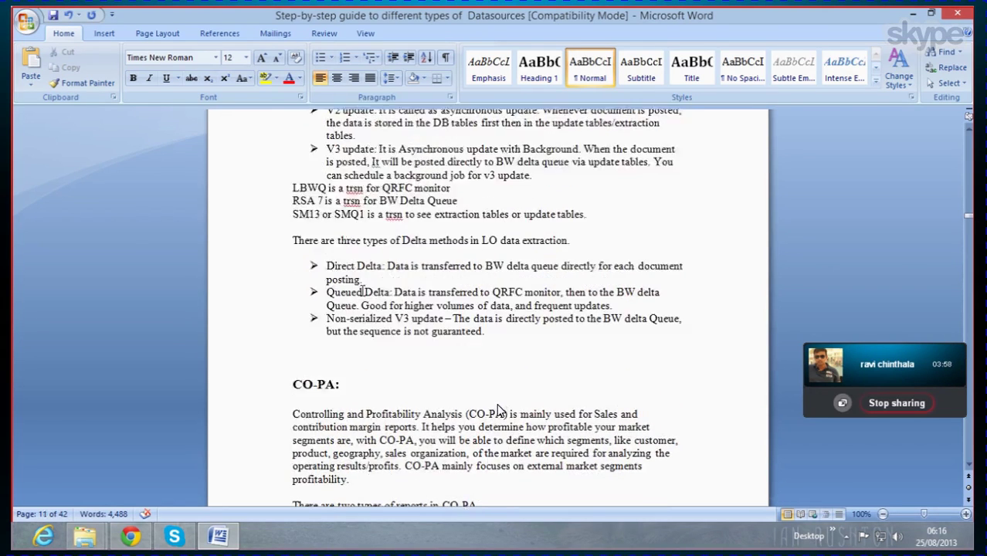
scroll(498, 410, "up", 7)
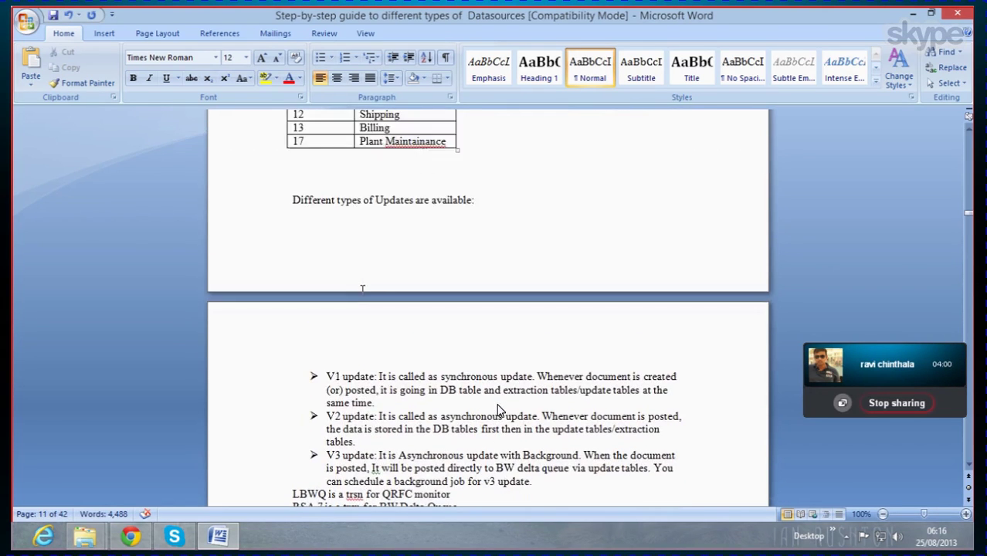
scroll(498, 410, "down", 3)
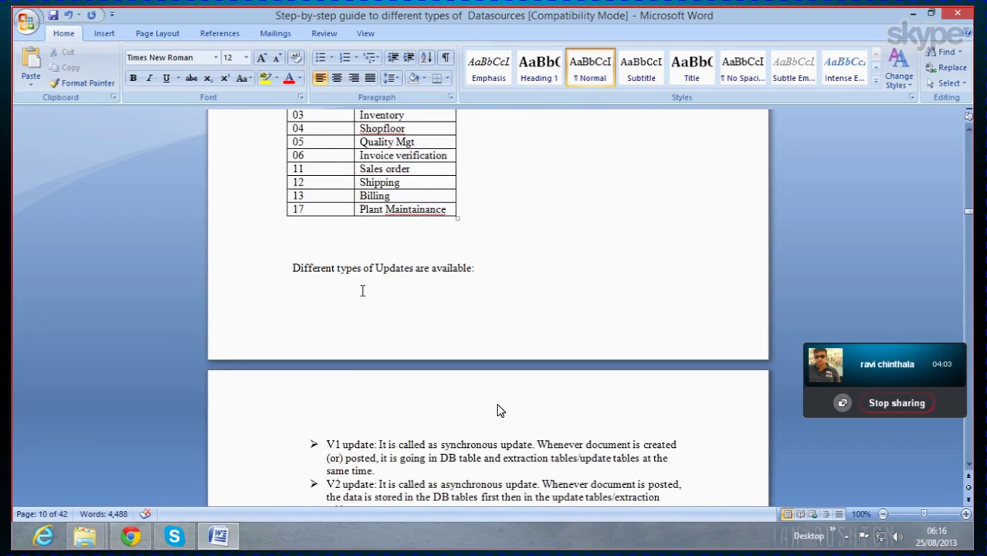
scroll(497, 410, "up", 10)
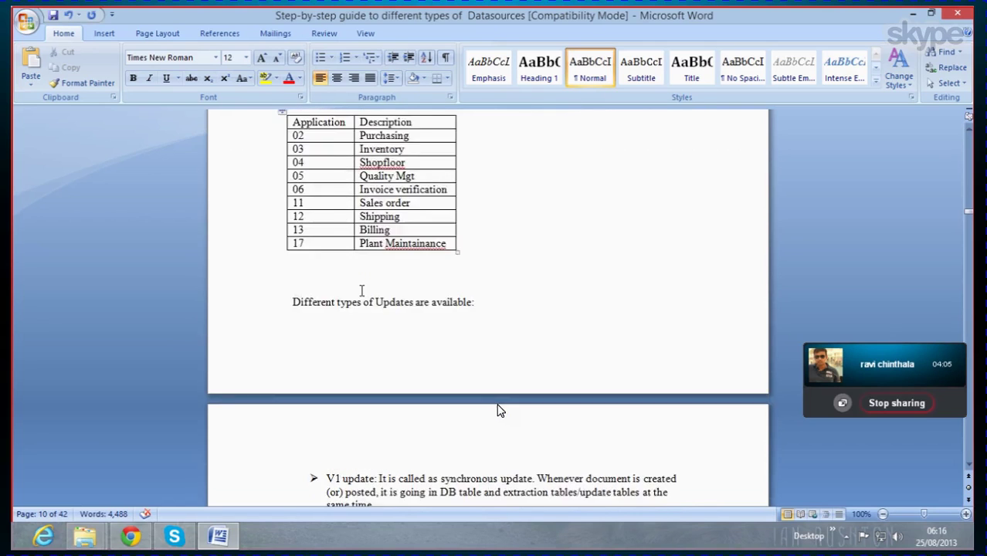
scroll(497, 410, "down", 15)
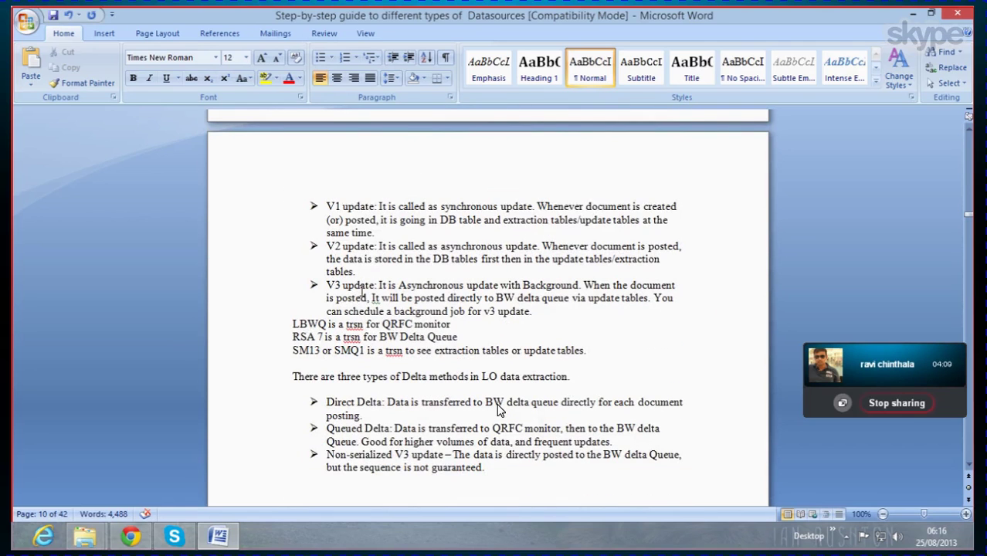
scroll(497, 410, "down", 2)
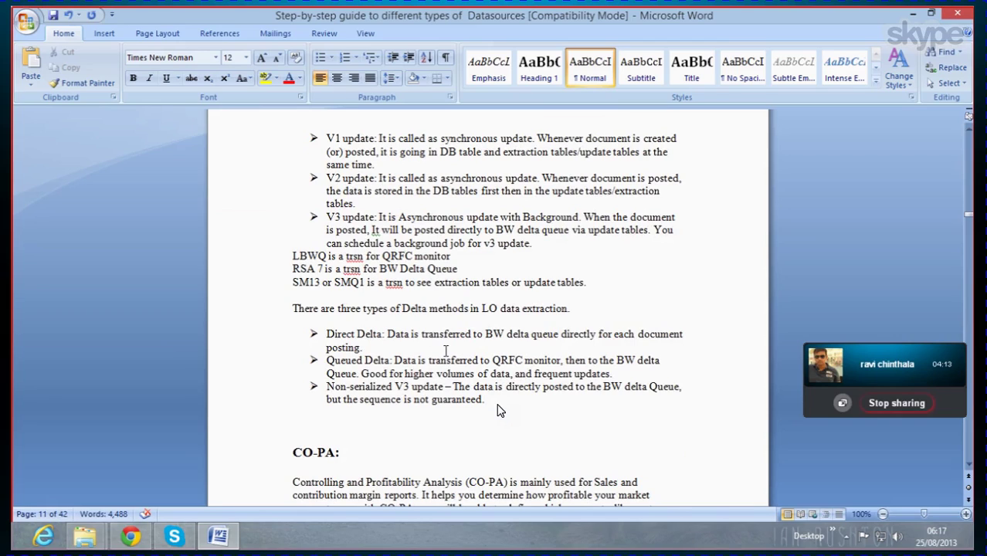
mouse_move(222, 540)
Step: Add an empty line after 'Different types of Updates are available:'
scroll(497, 410, "down", 3)
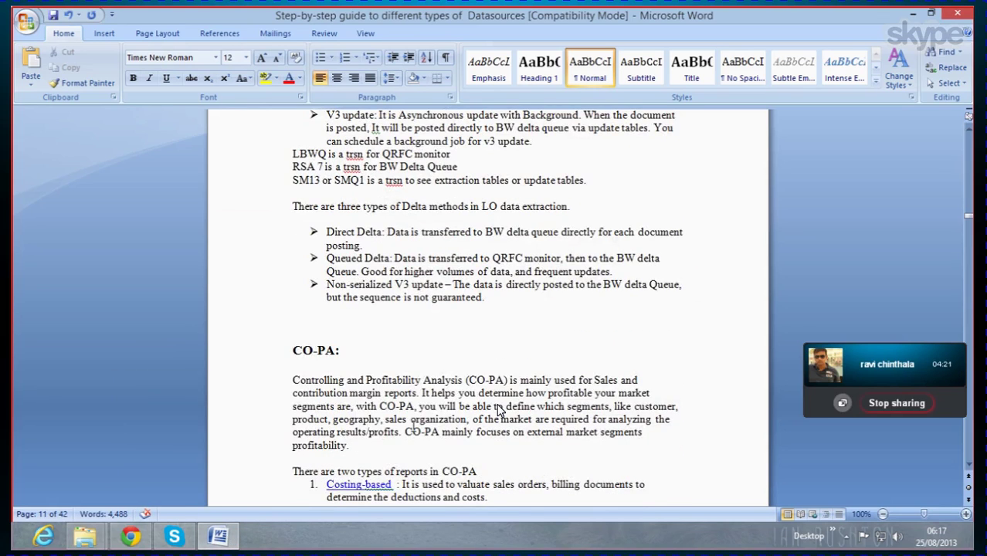
scroll(497, 410, "up", 3)
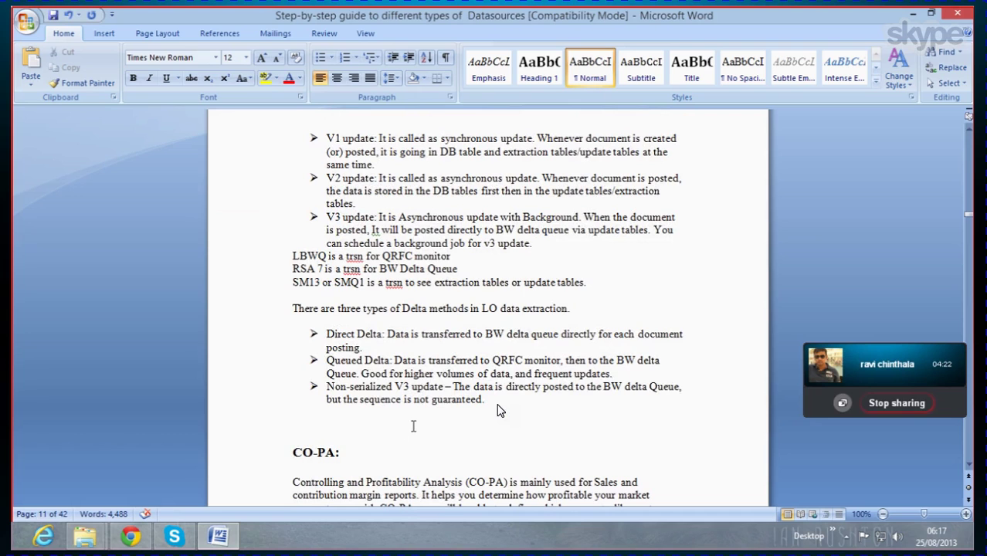
scroll(497, 410, "up", 4)
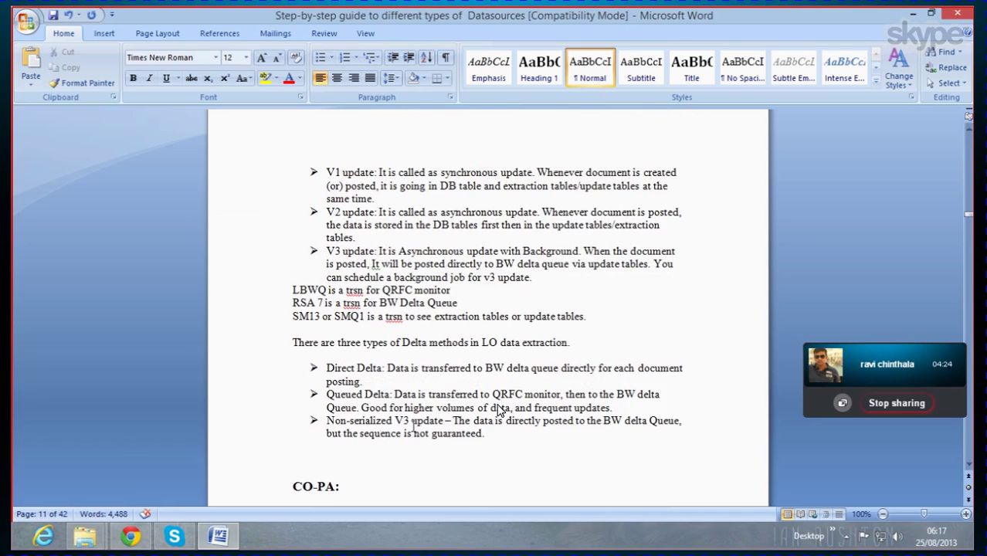
scroll(497, 410, "up", 3)
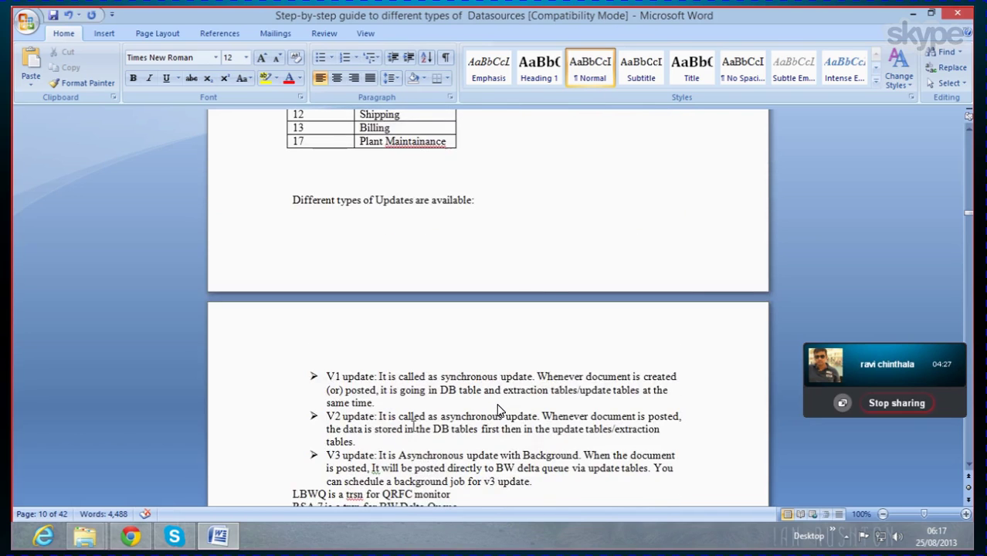
scroll(497, 410, "up", 3)
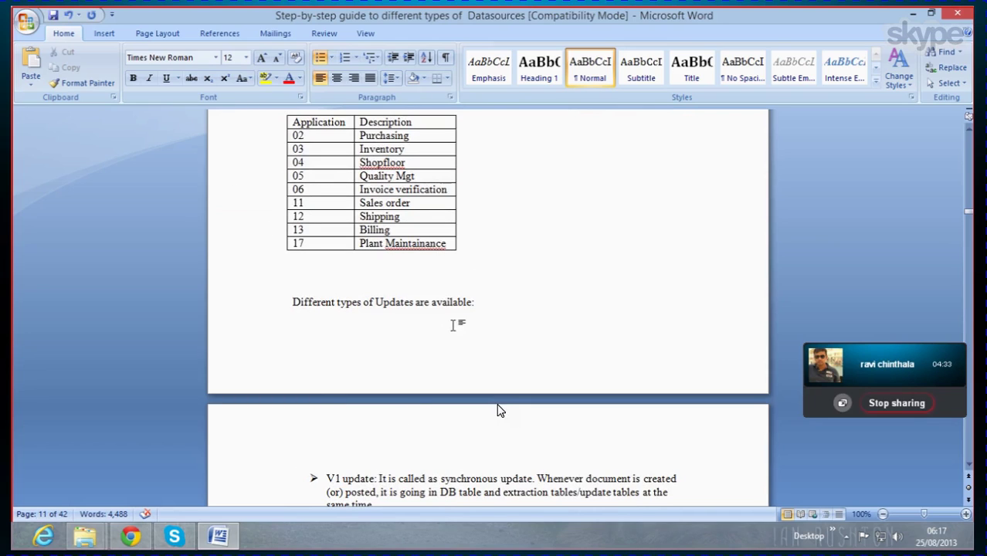
left_click(482, 304)
key("Return")
key("Return")
key("Return")
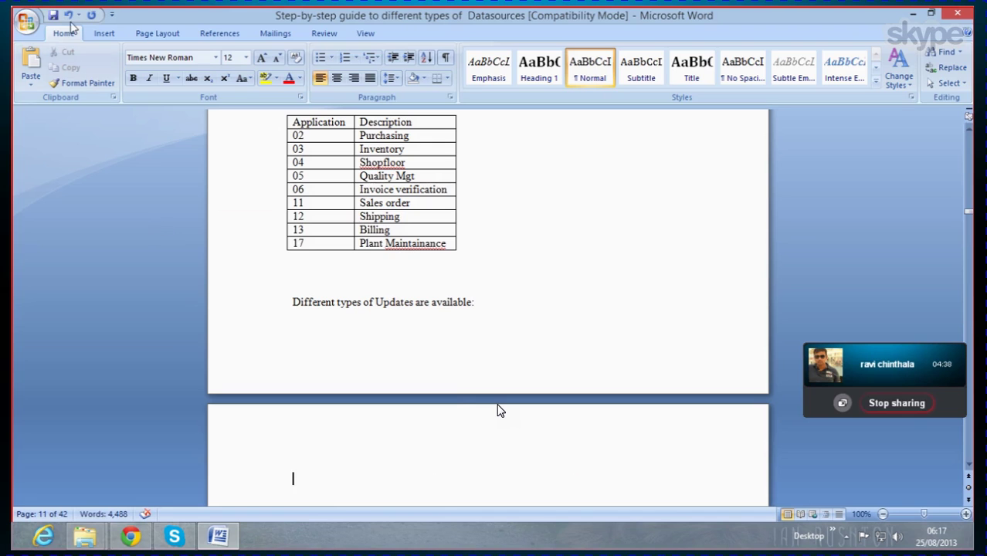
Step: Insert the 'Dataflow mechanism' picture from the Pics folder above the V1 update bullet
left_click(105, 33)
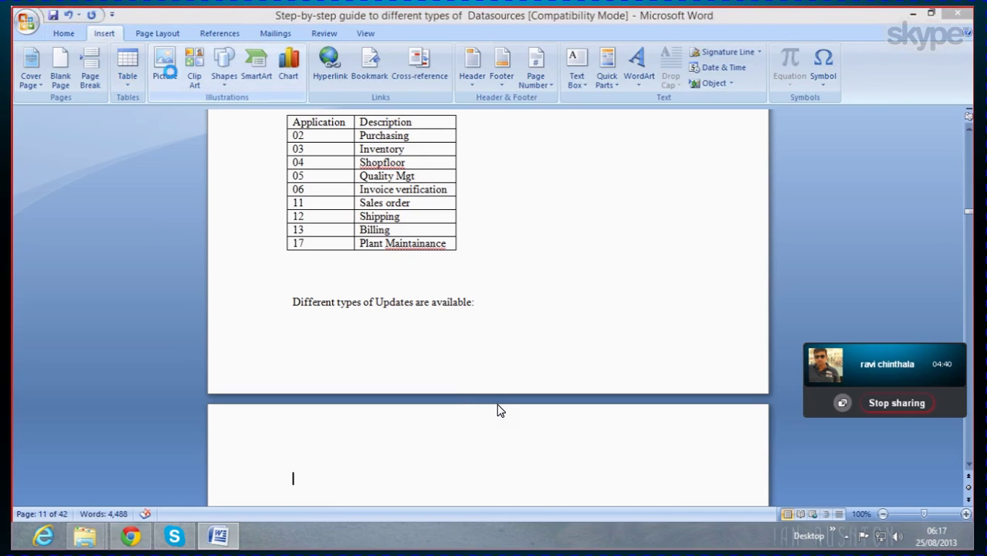
left_click(267, 114)
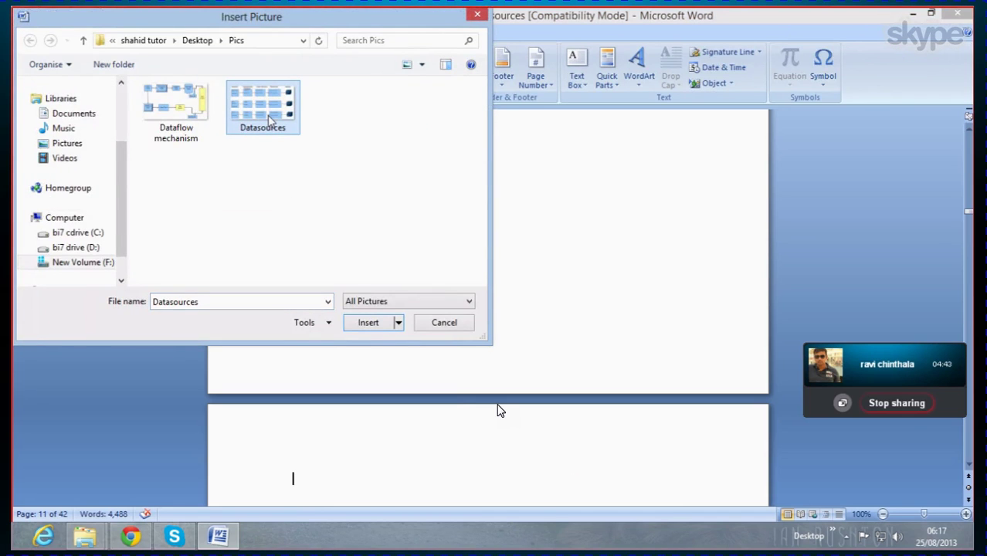
left_click(173, 114)
double_click(172, 115)
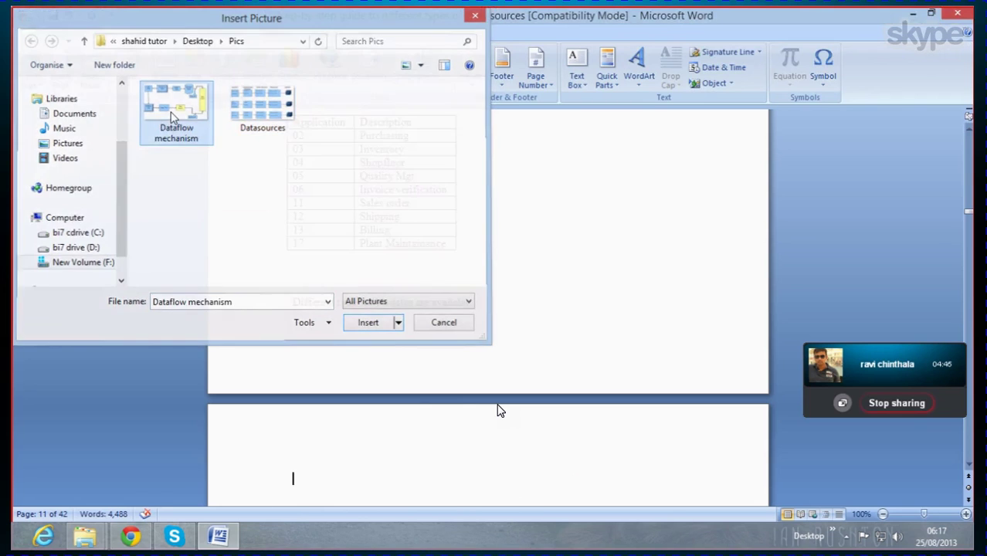
scroll(347, 207, "down", 10)
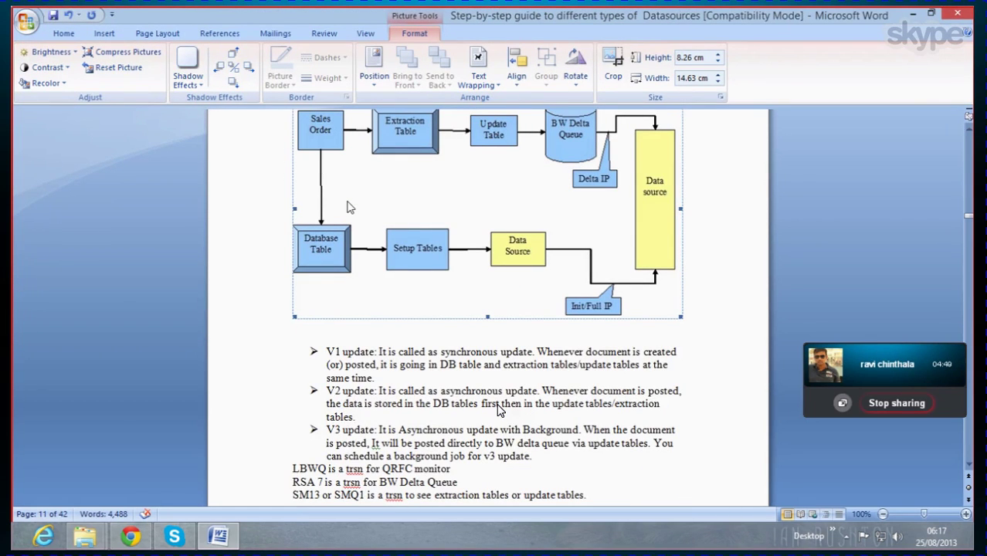
scroll(347, 207, "up", 1)
scroll(347, 207, "down", 2)
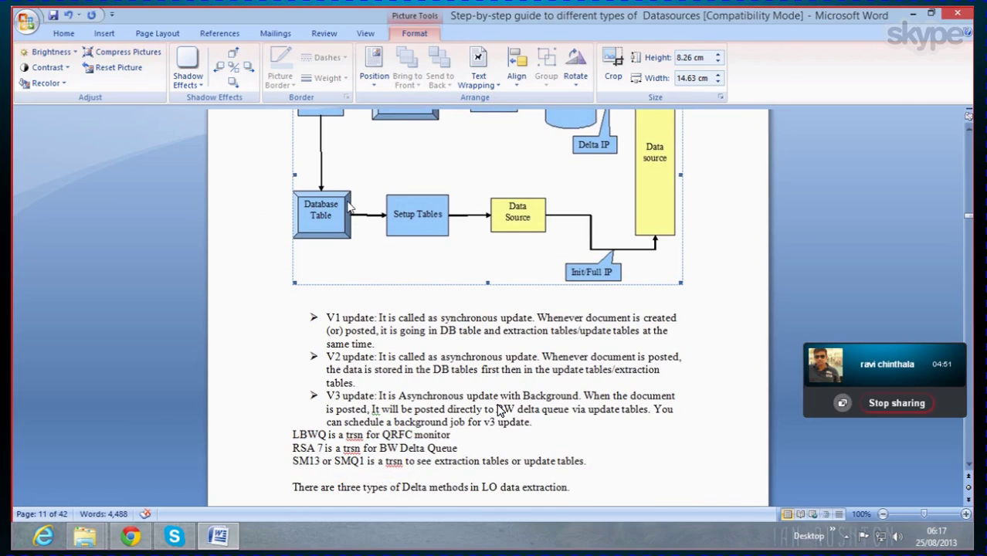
scroll(347, 207, "up", 2)
scroll(347, 207, "down", 4)
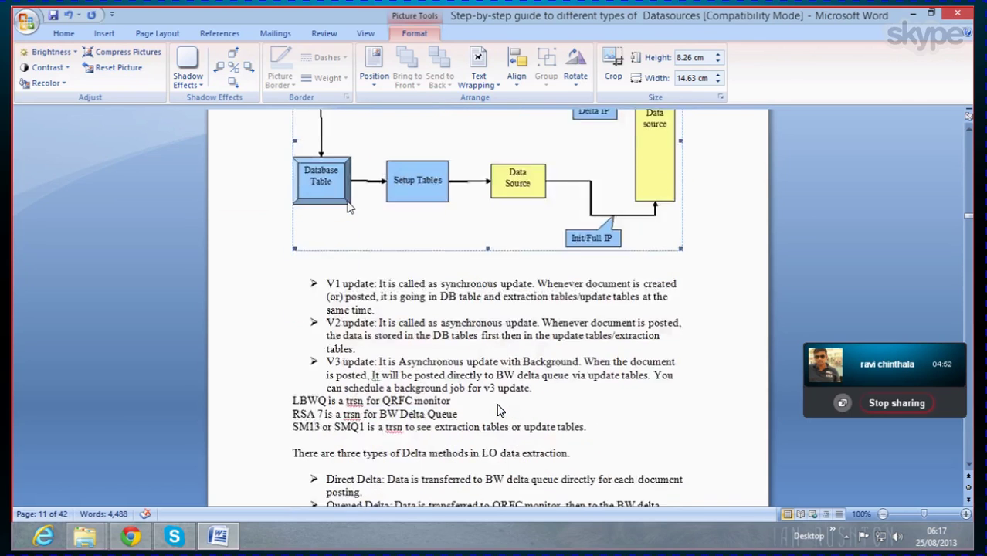
left_click(246, 309)
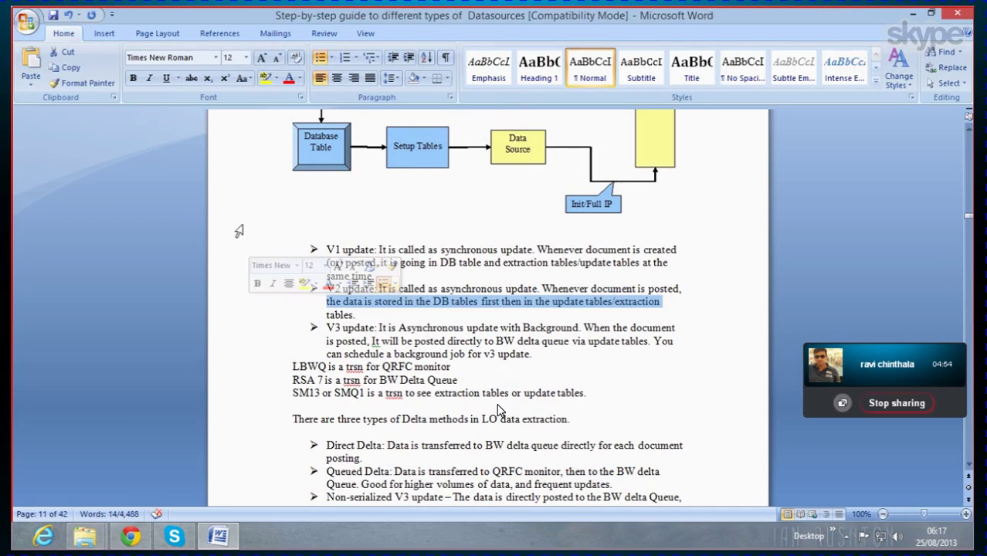
Step: Save the guide and minimize Word to reveal the Pics folder
left_click(53, 16)
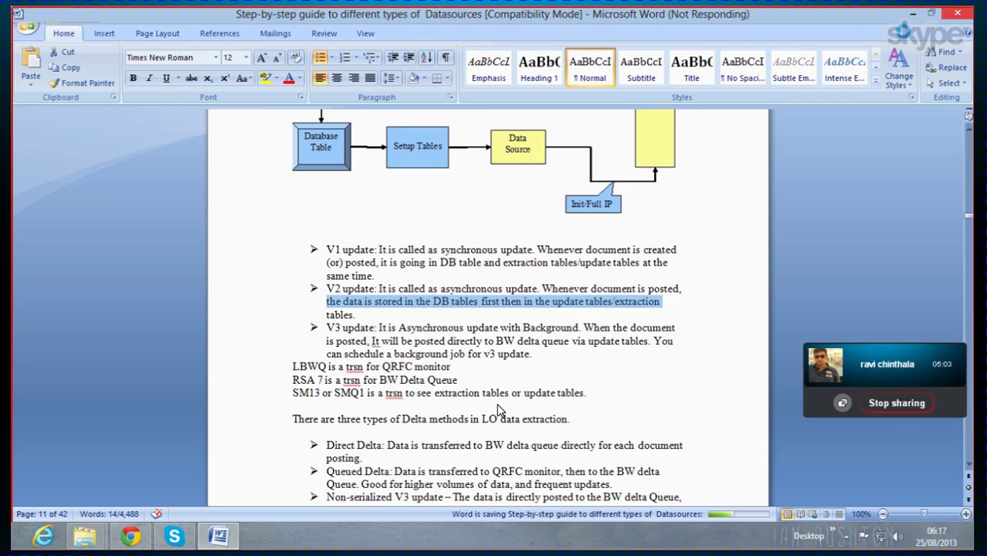
left_click(912, 14)
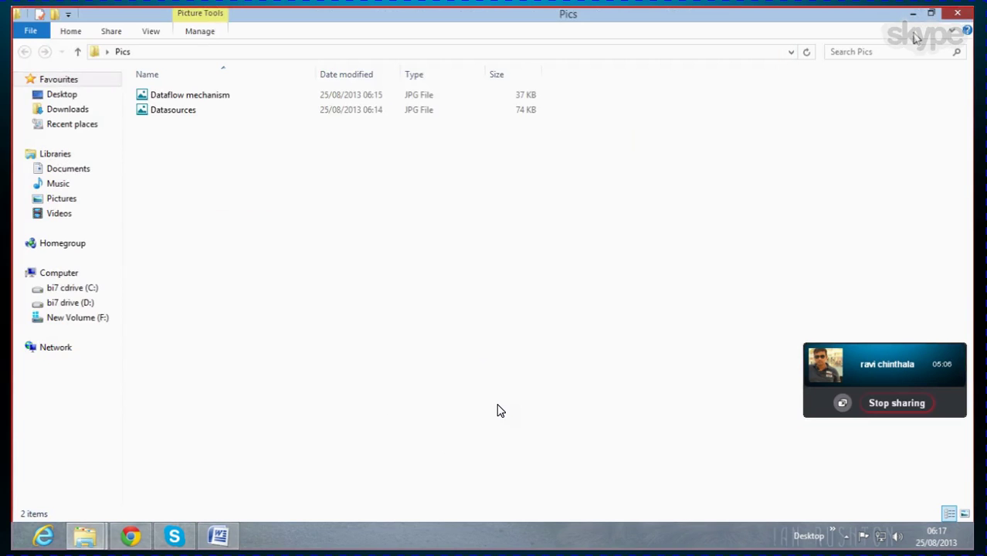
Step: Minimize the Pics window and refresh the desktop from its shortcut menu
left_click(912, 14)
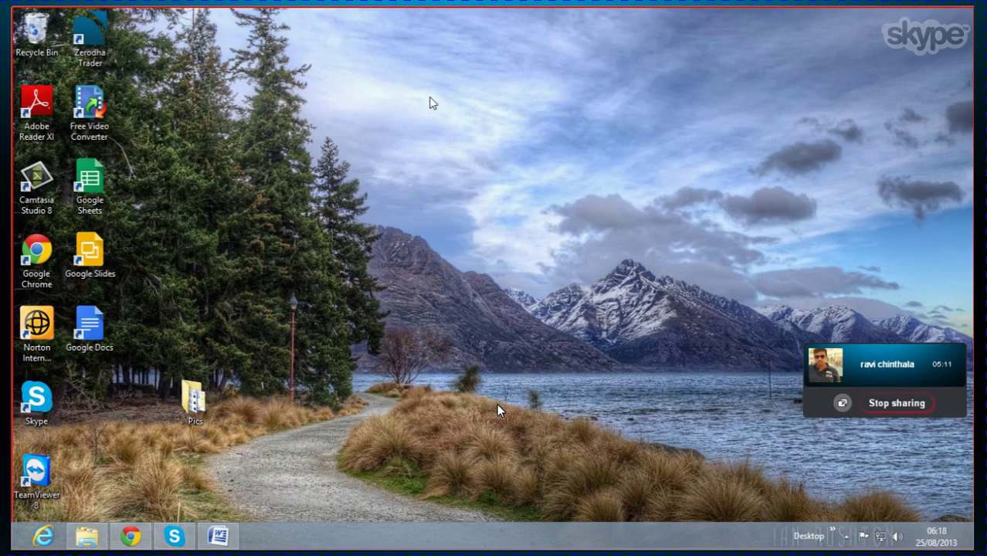
right_click(396, 84)
left_click(474, 179)
right_click(514, 176)
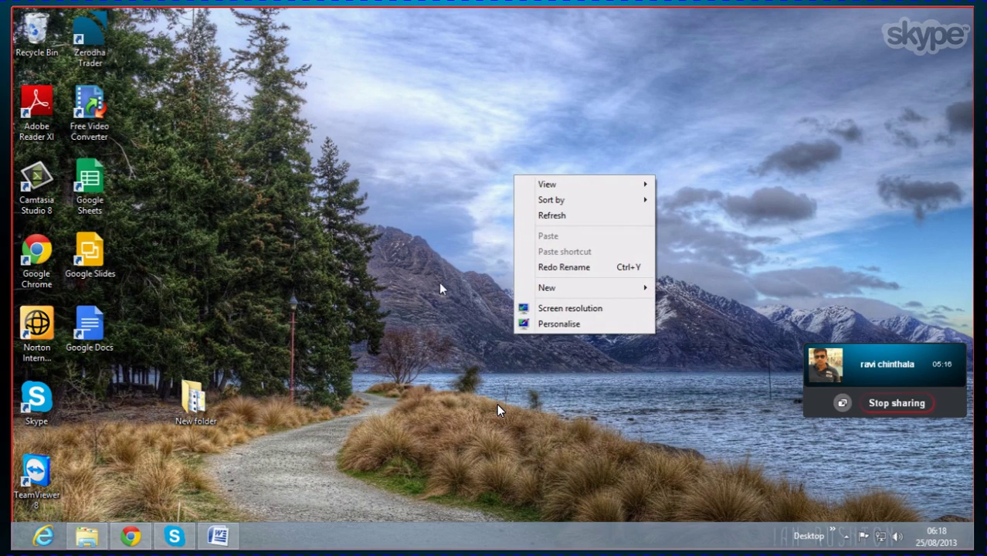
left_click(545, 219)
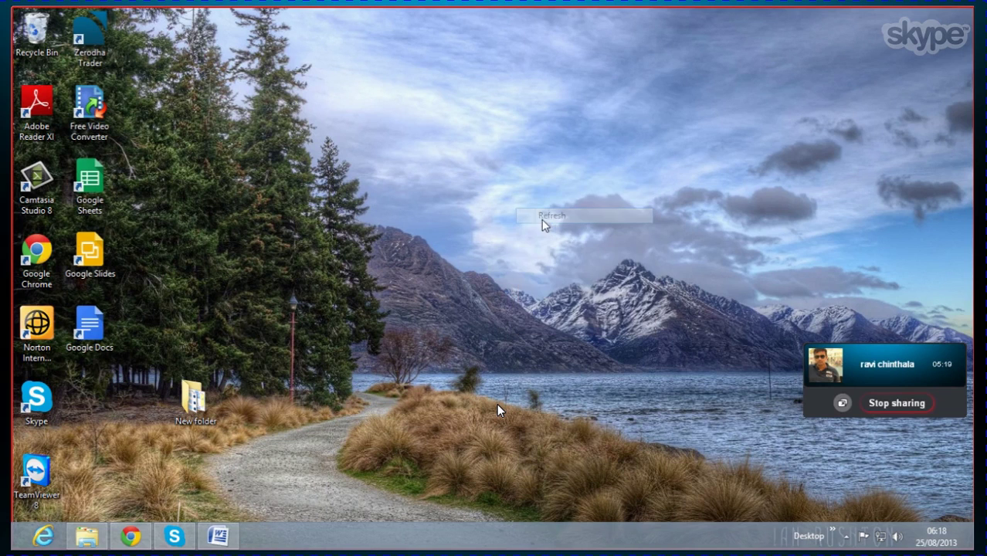
right_click(479, 161)
left_click(498, 198)
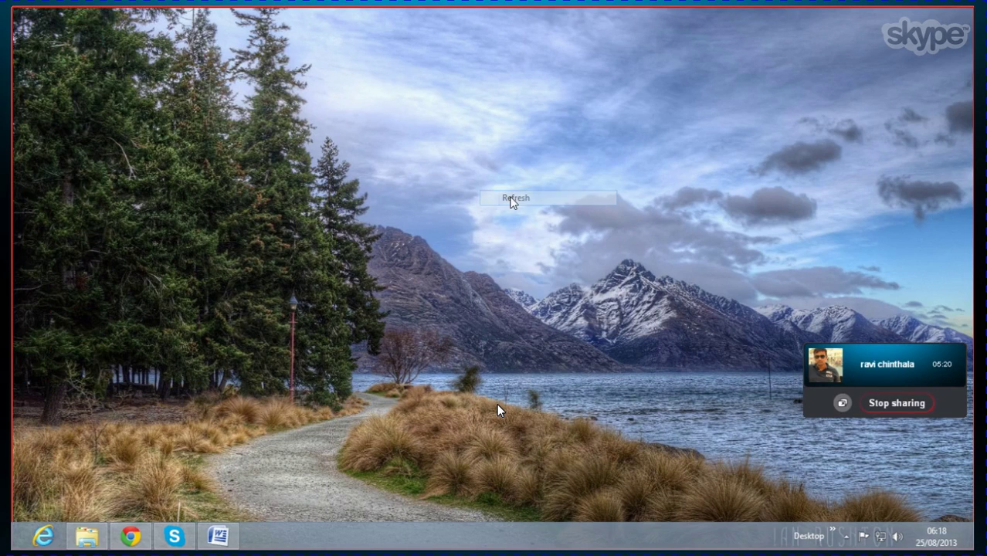
right_click(471, 136)
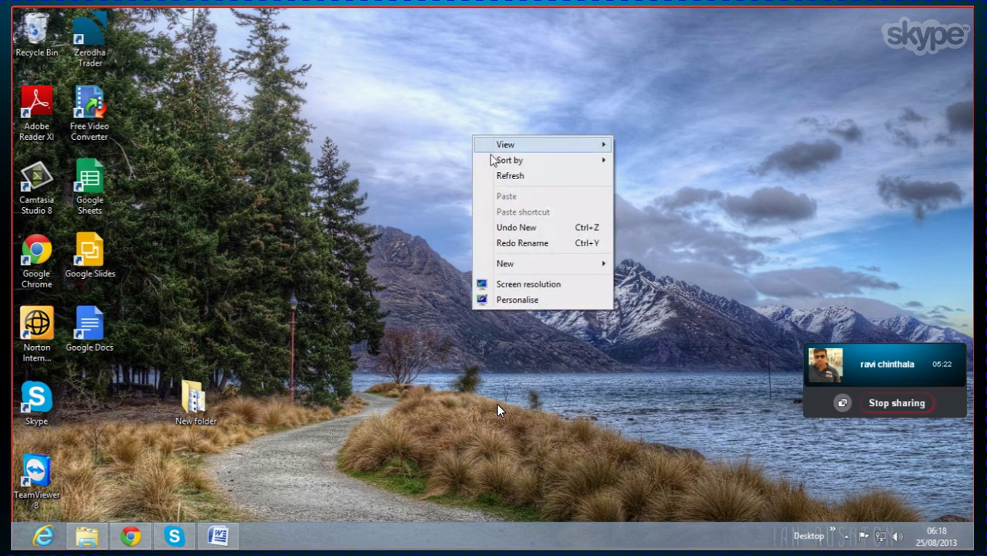
left_click(502, 177)
right_click(440, 145)
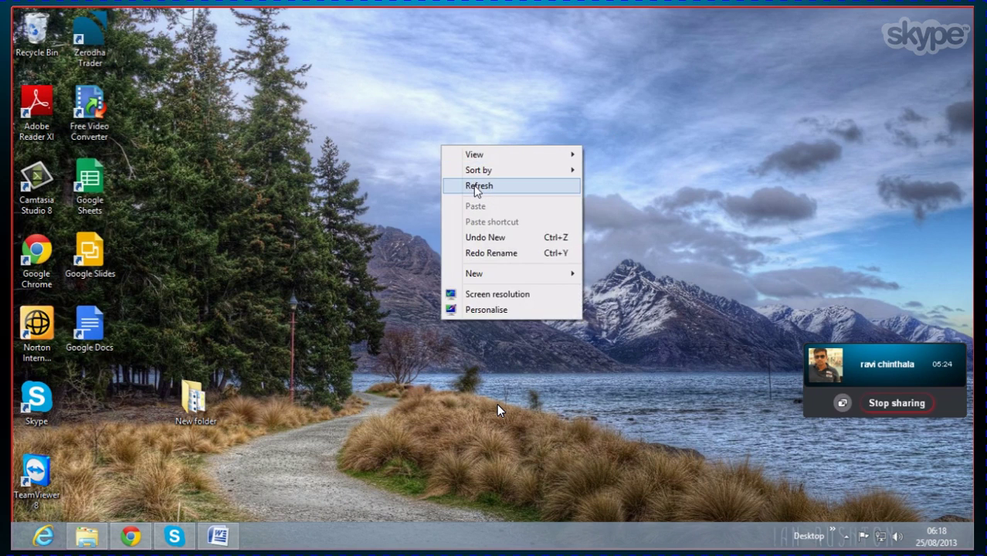
left_click(475, 187)
right_click(454, 148)
left_click(486, 187)
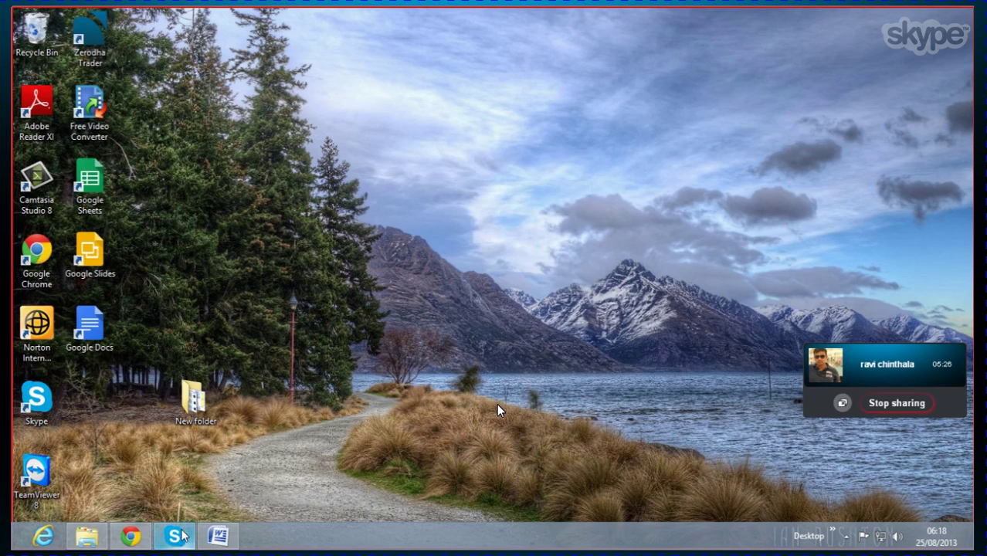
Step: Run the remote desktop command from the Win+X Run box
right_click(16, 550)
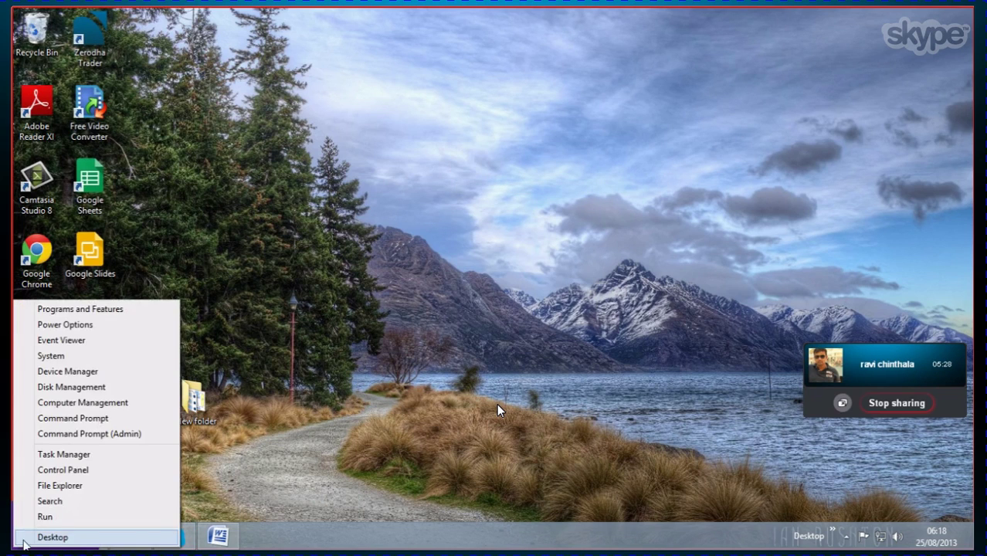
left_click(83, 515)
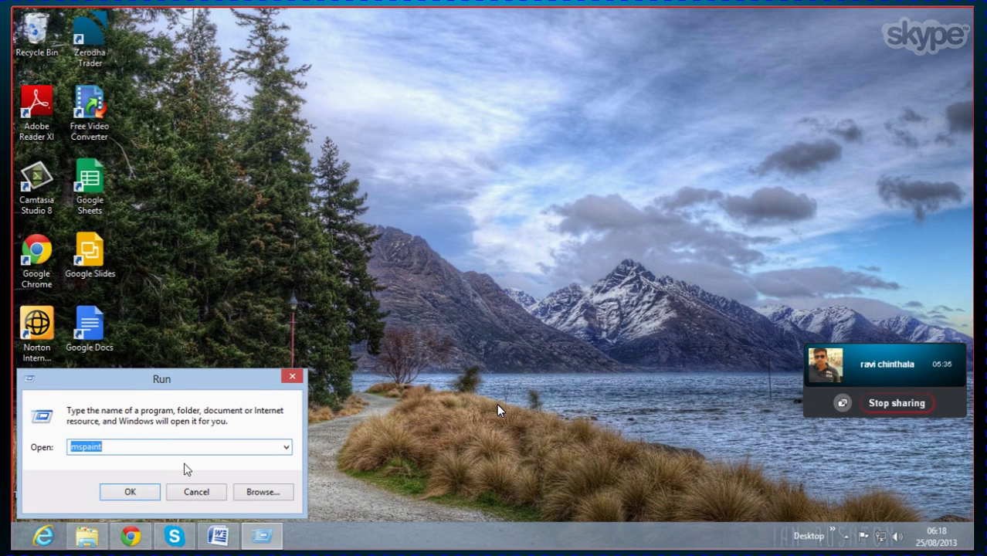
type("msconfig")
key("Return")
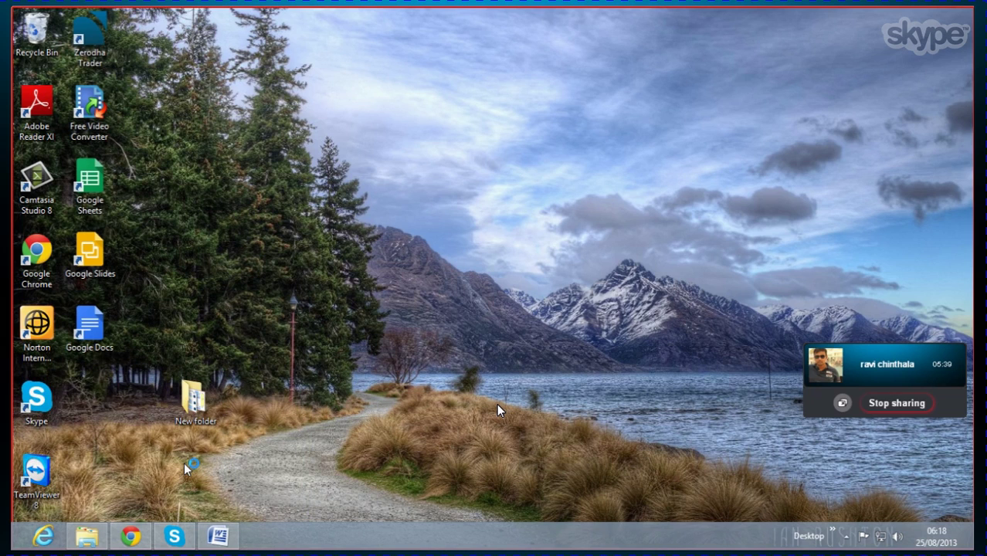
Step: Connect to the remote server, close Manage Your Server, refresh, and launch SAP Logon
left_click(539, 260)
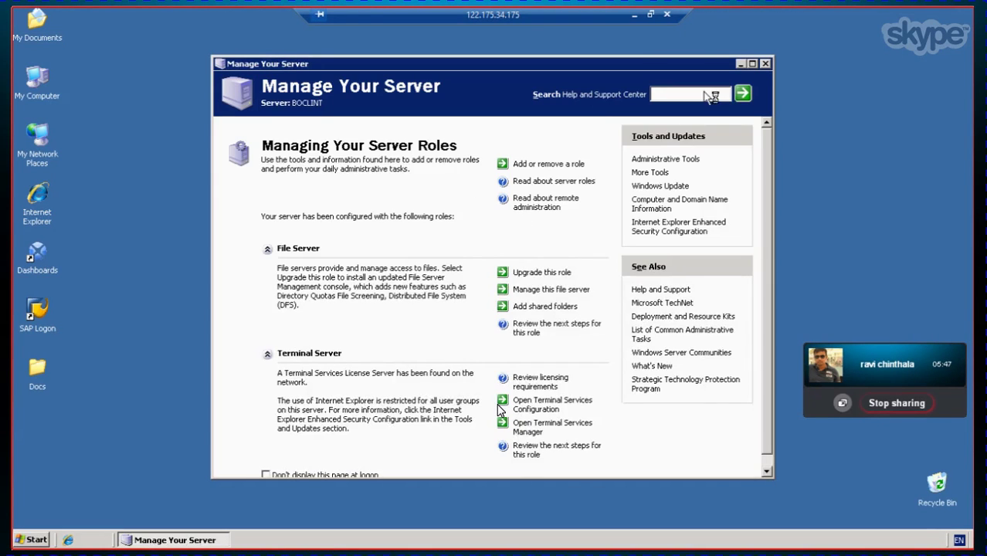
left_click(765, 63)
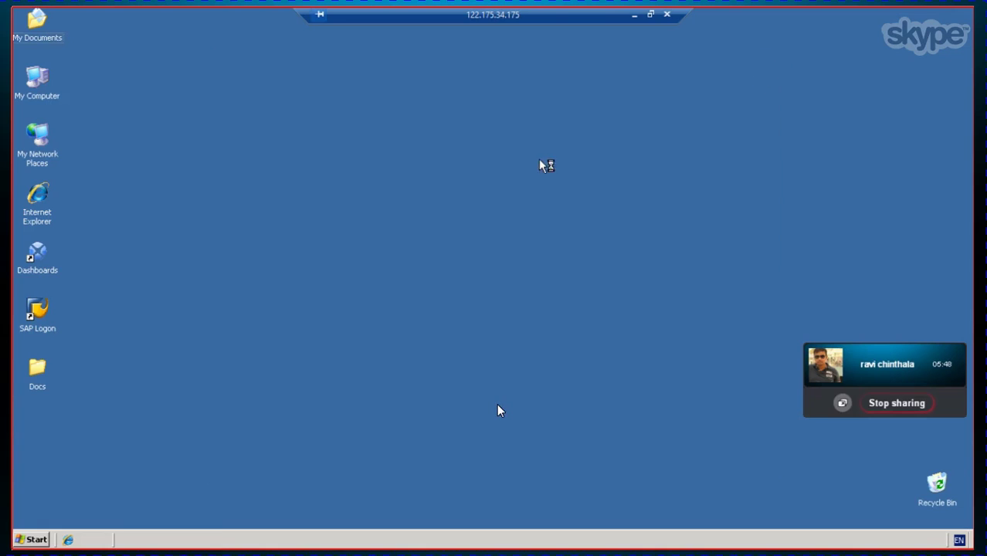
right_click(351, 129)
left_click(369, 148)
right_click(362, 125)
left_click(381, 144)
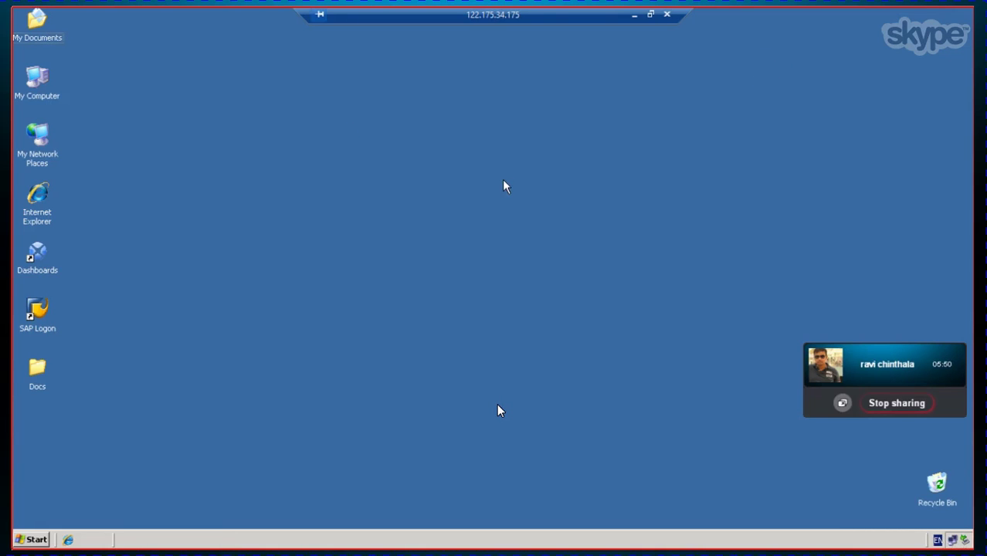
left_click(36, 315)
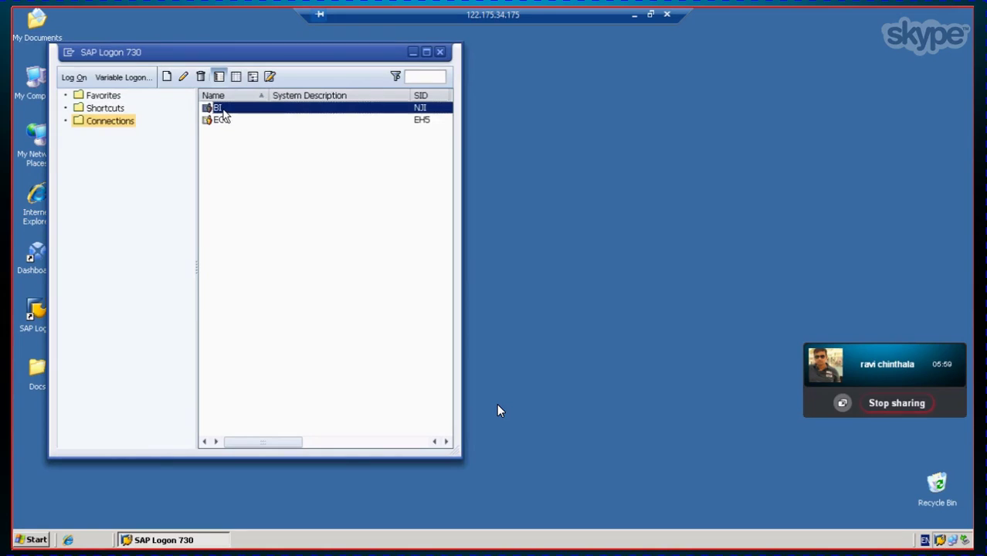
Step: Log on to the BI system from SAP Logon with the user's credentials
double_click(220, 108)
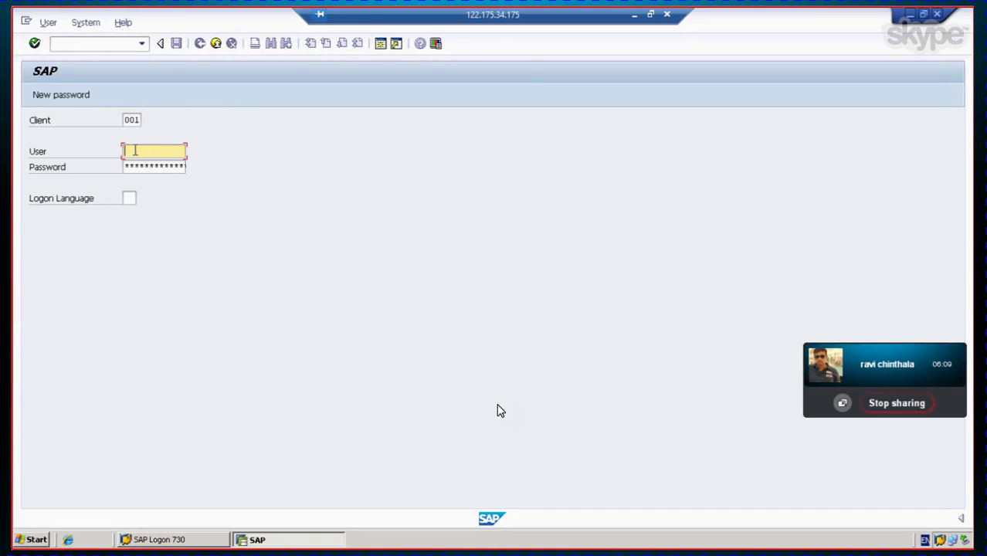
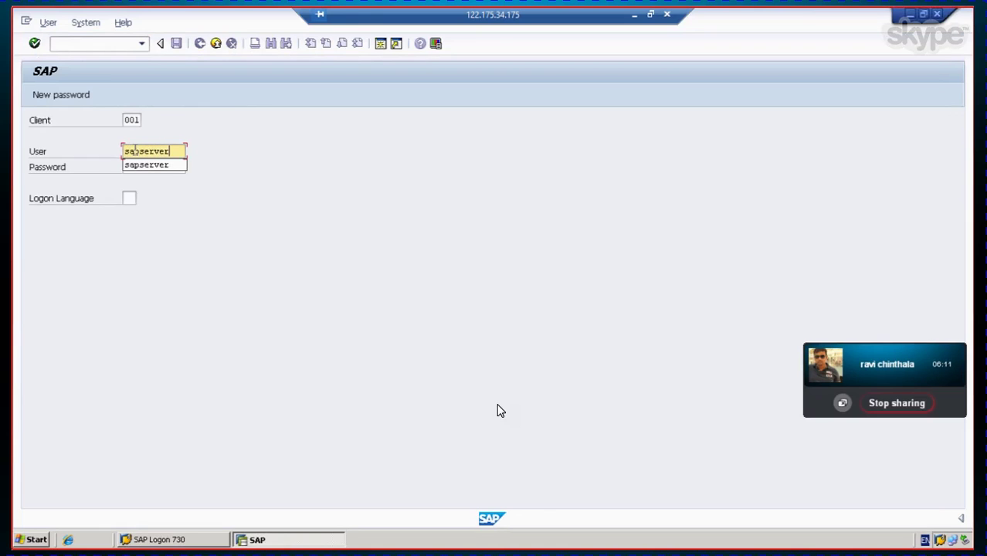
key("Tab")
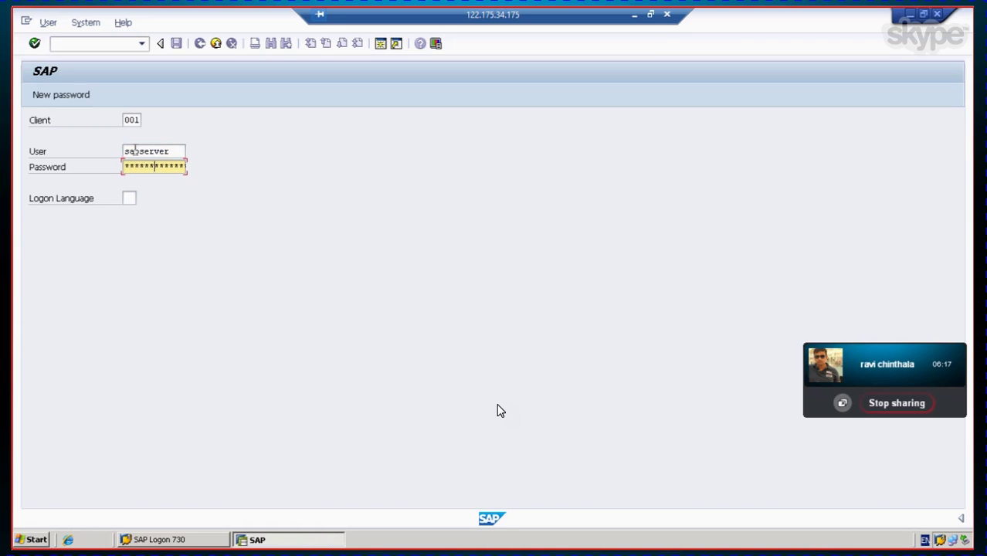
key("Return")
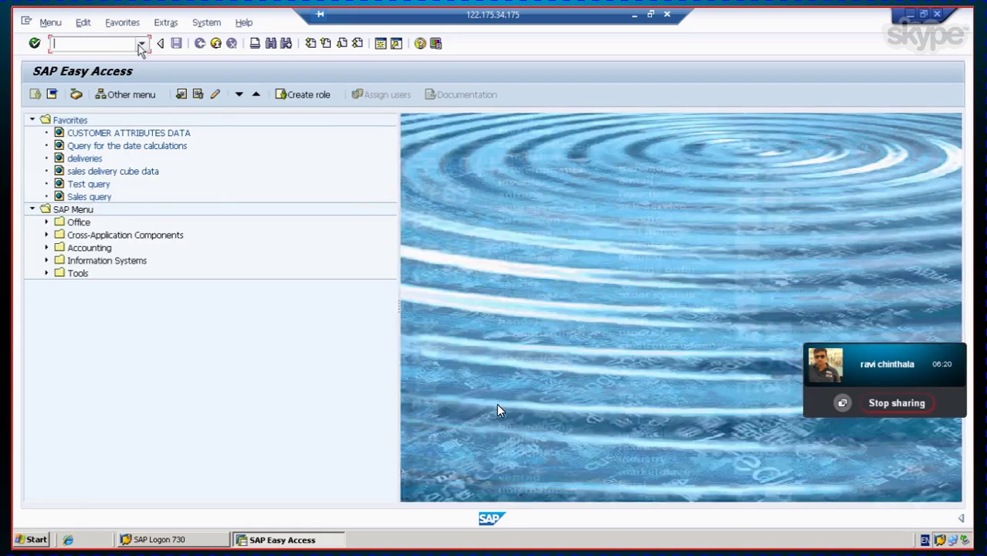
Step: Run transaction rsa1 from history and accept the modeling documentation prompt
left_click(142, 43)
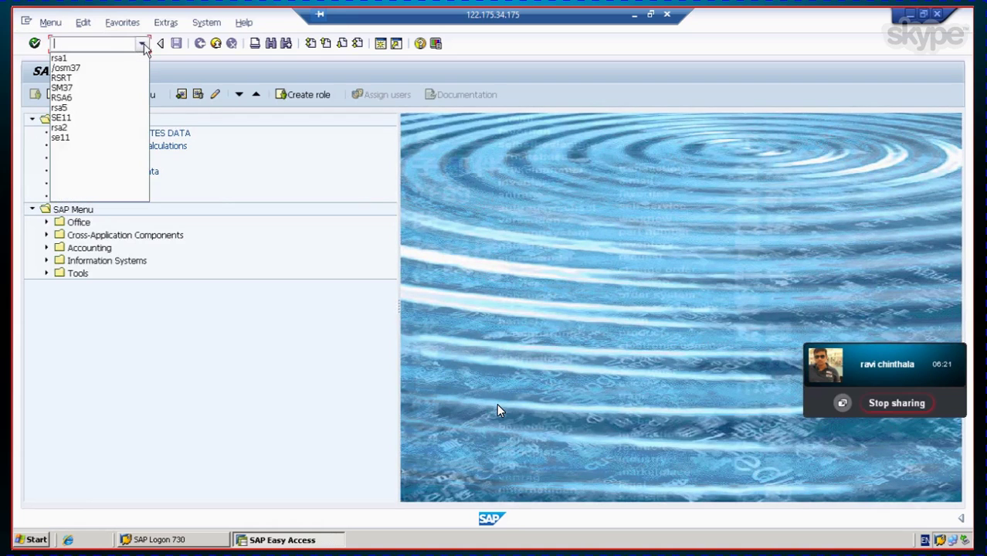
left_click(119, 59)
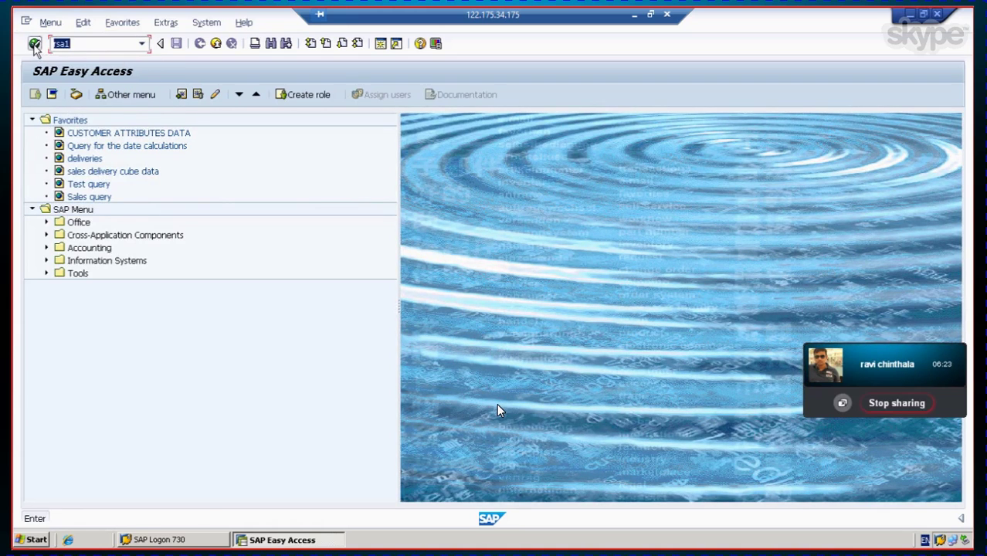
left_click(35, 43)
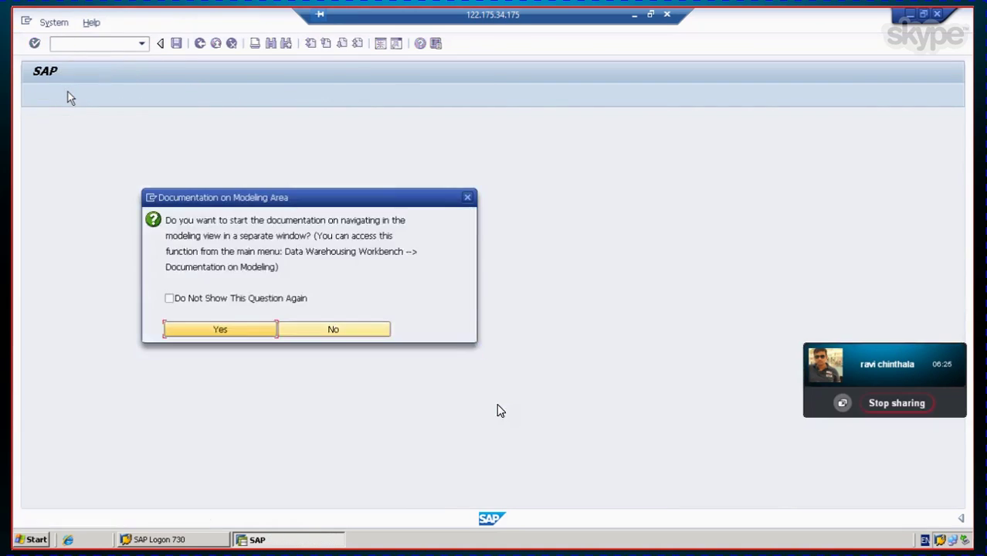
left_click(230, 328)
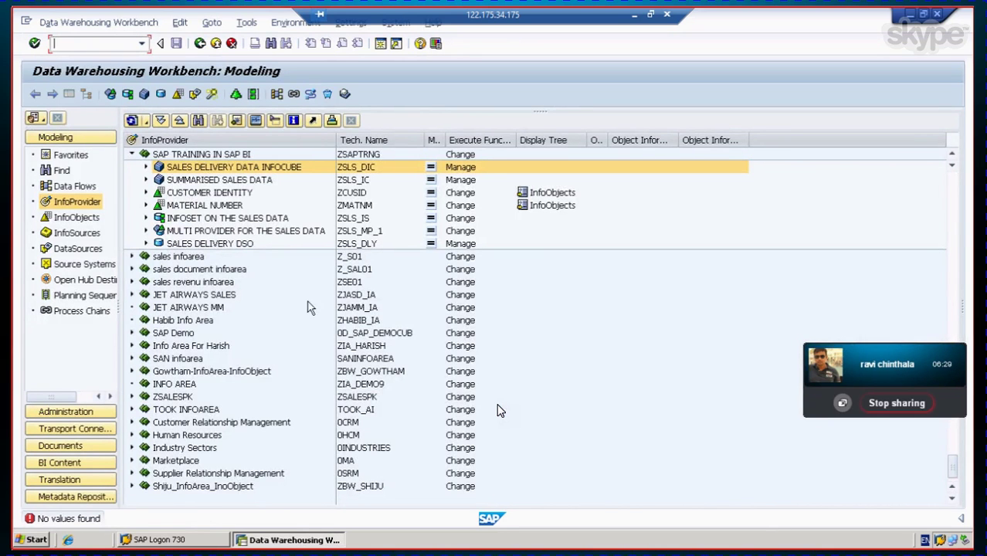
scroll(303, 311, "up", 3)
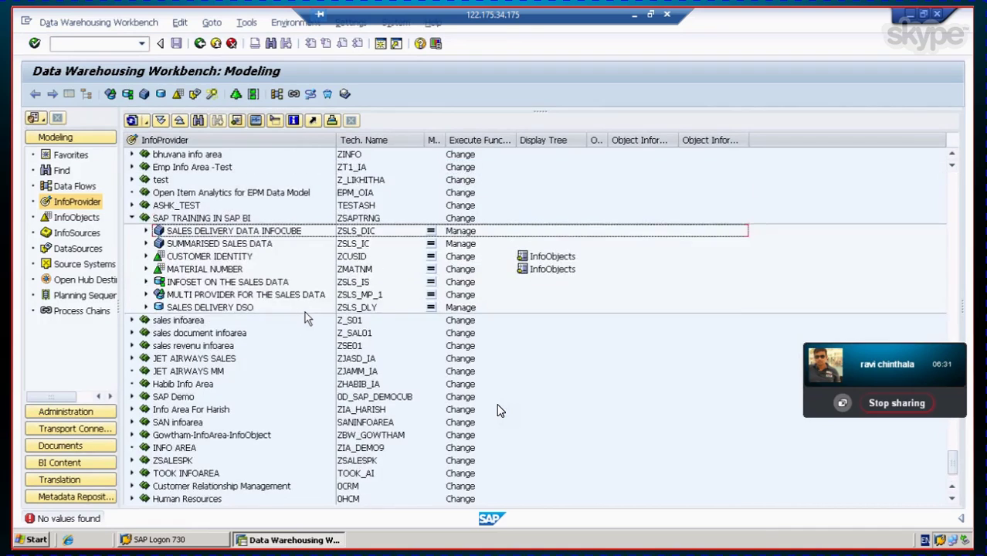
scroll(303, 308, "up", 10)
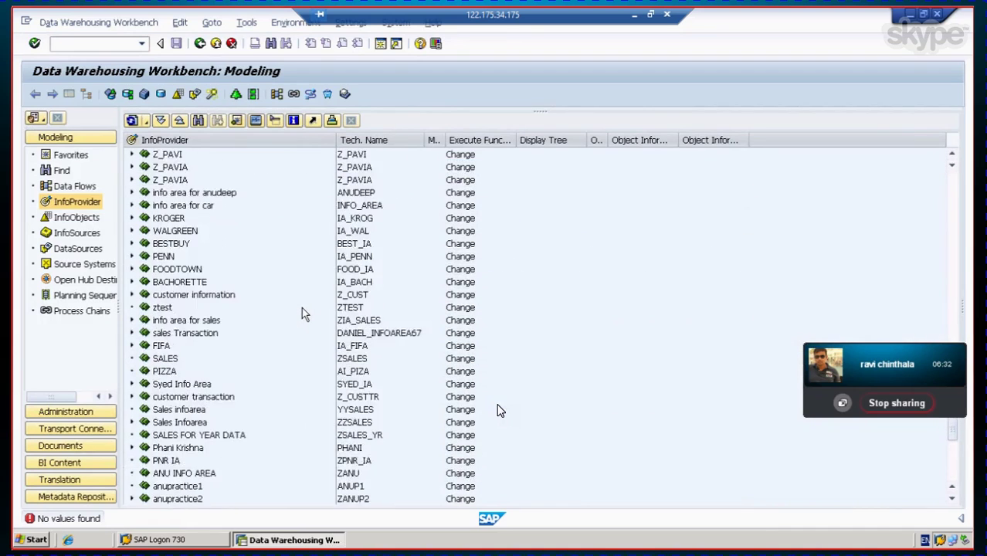
scroll(301, 306, "up", 7)
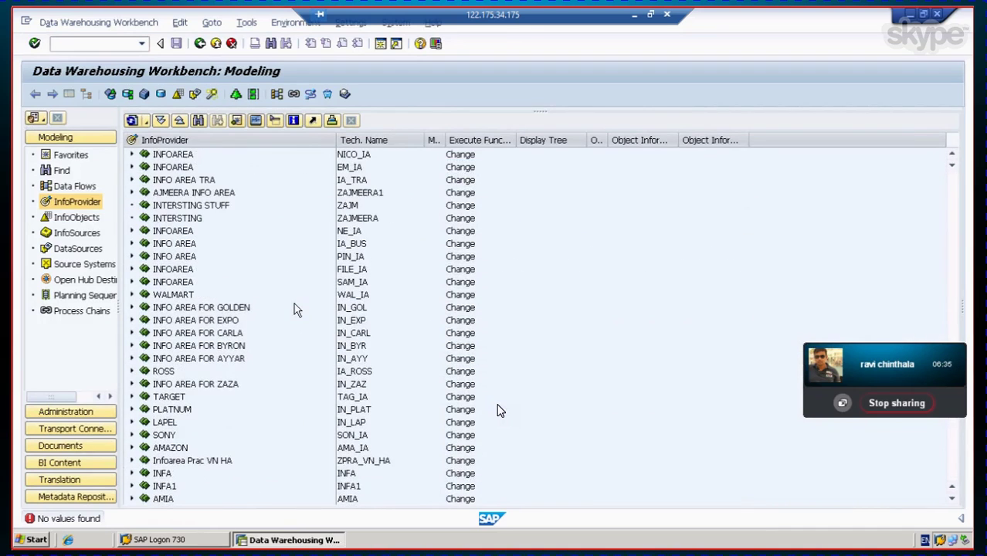
scroll(294, 304, "up", 7)
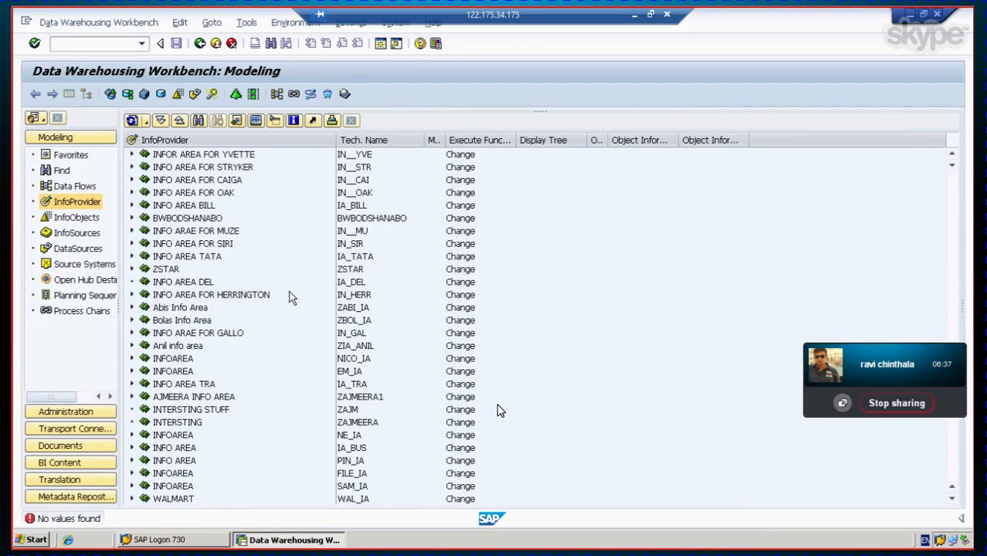
scroll(292, 298, "up", 7)
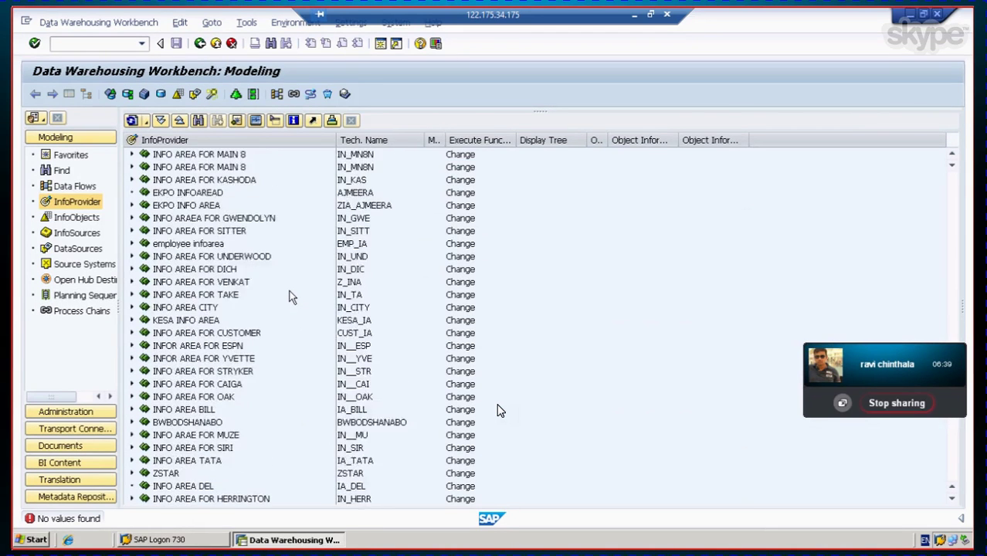
scroll(292, 298, "up", 7)
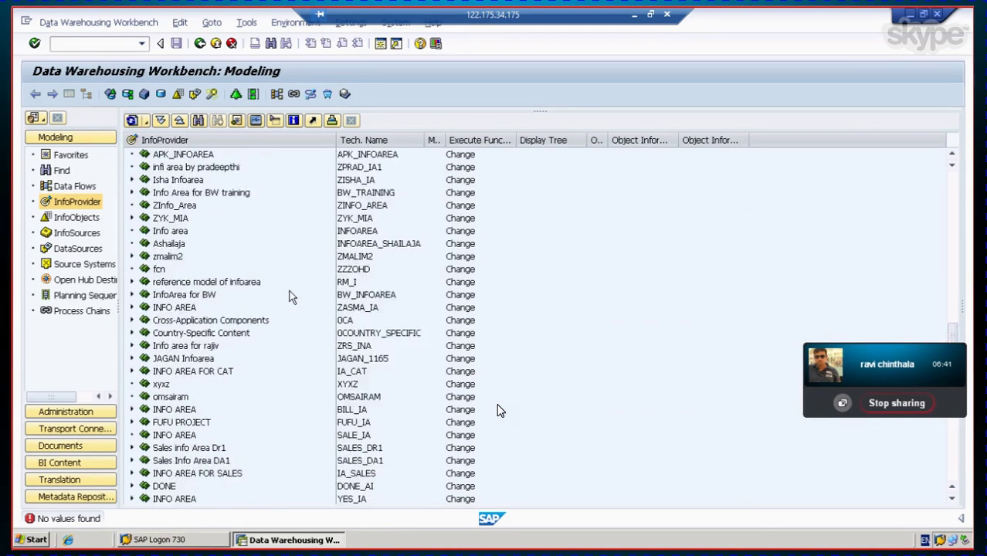
scroll(292, 298, "up", 4)
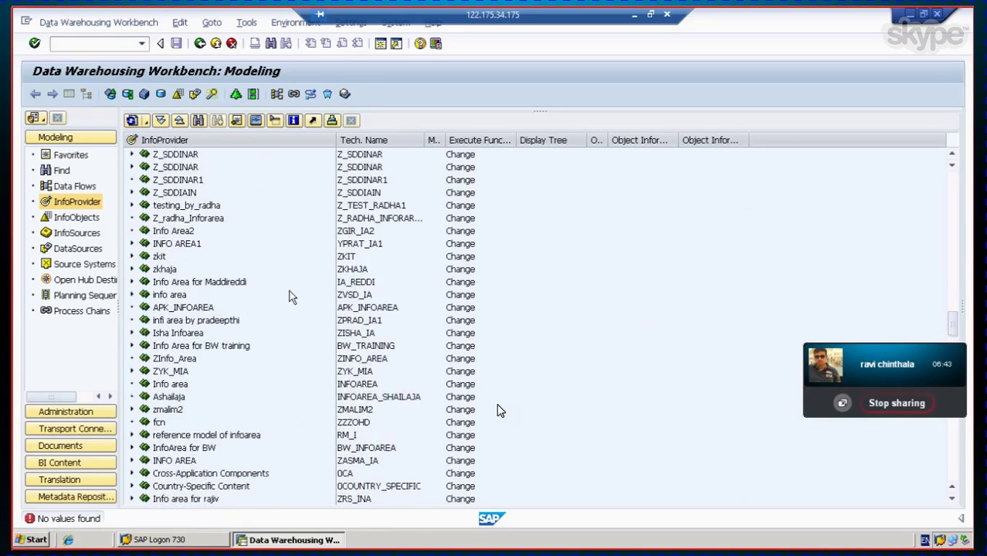
scroll(292, 297, "up", 5)
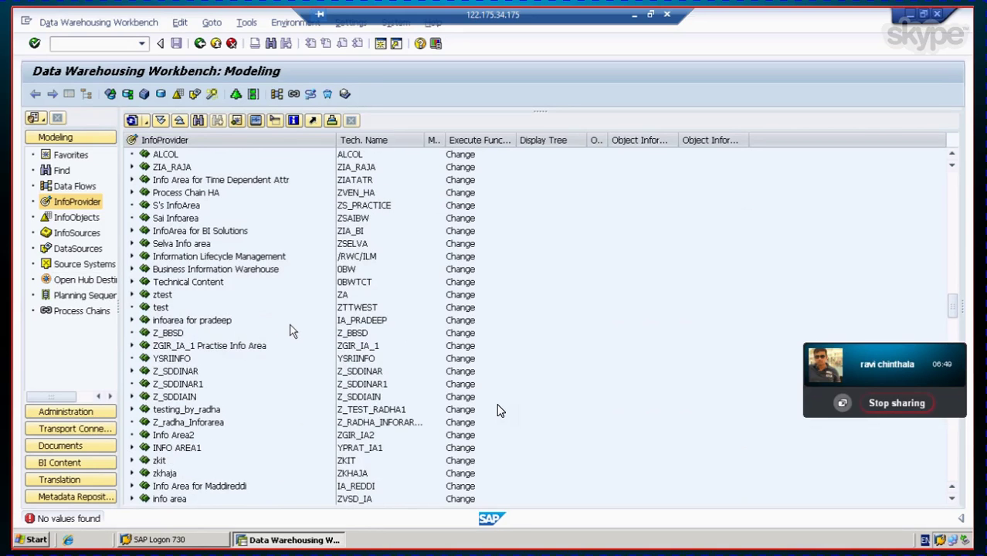
scroll(292, 330, "up", 3)
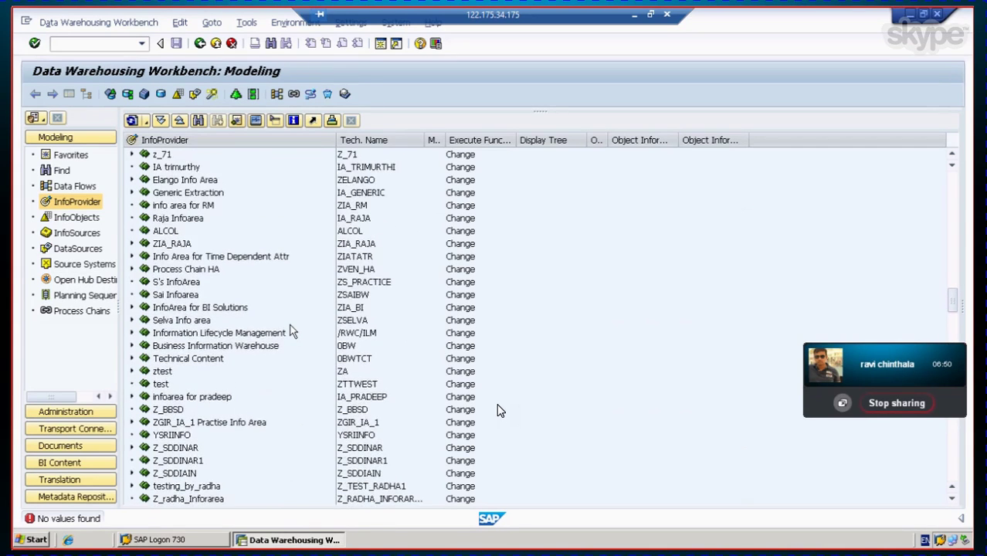
scroll(292, 331, "up", 5)
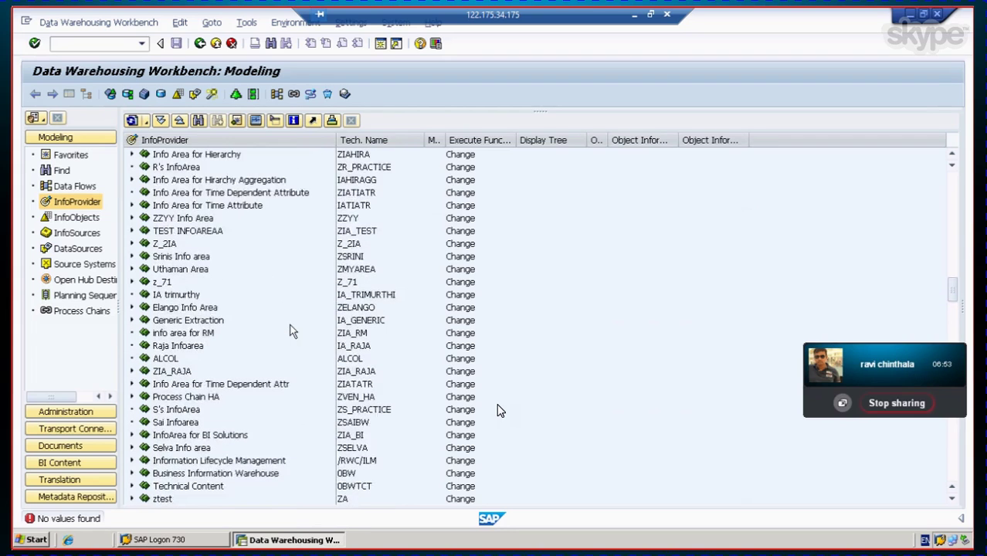
scroll(292, 331, "up", 4)
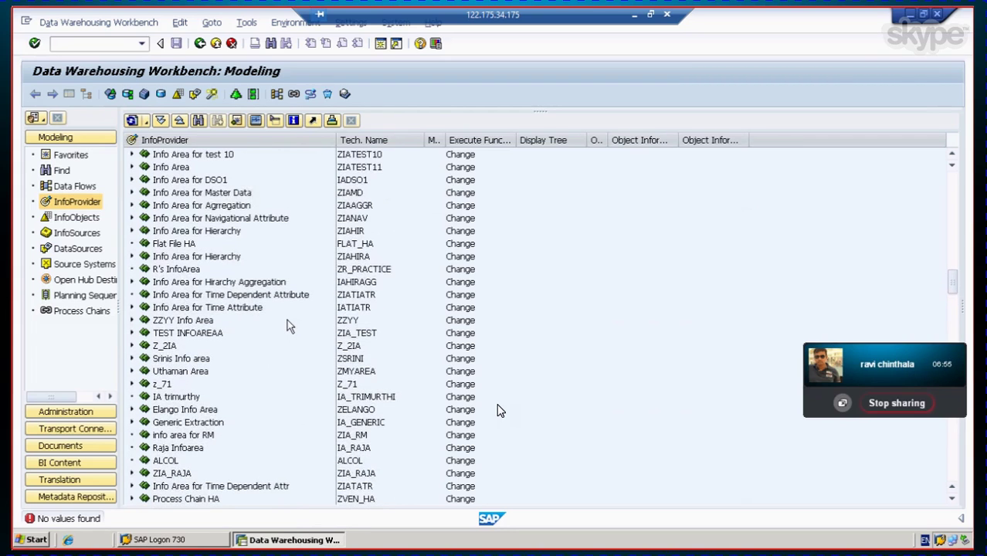
scroll(287, 323, "up", 3)
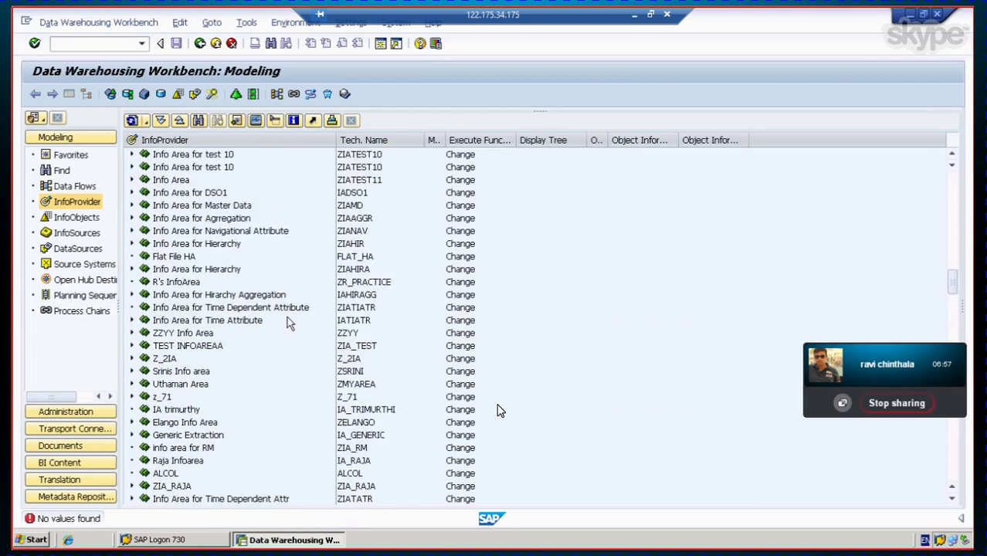
scroll(287, 323, "up", 1)
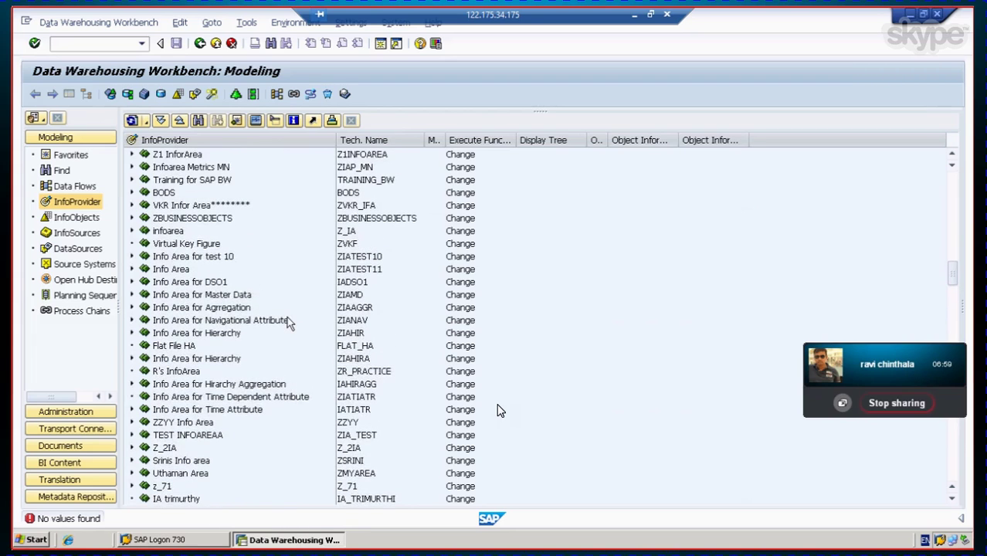
scroll(288, 322, "up", 3)
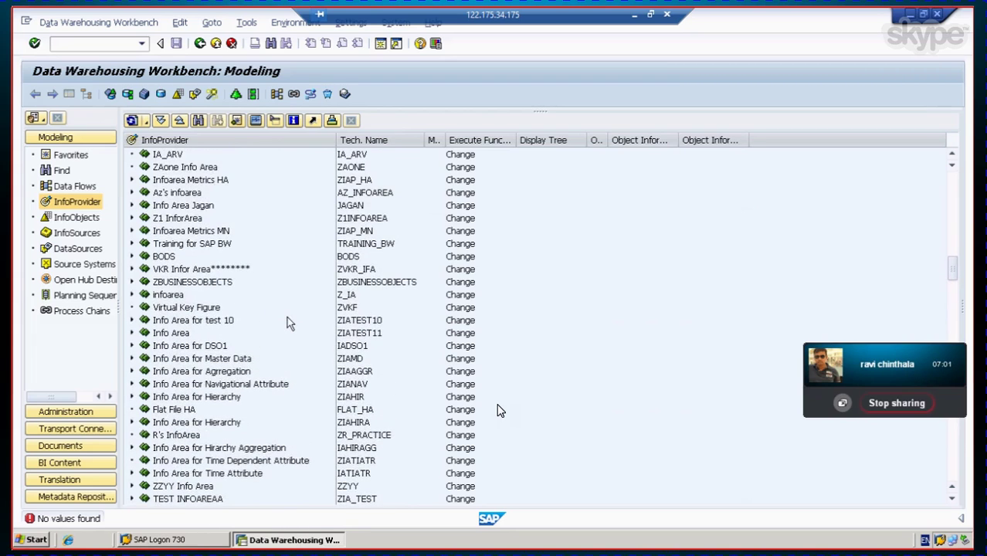
scroll(288, 323, "up", 1)
scroll(287, 323, "up", 3)
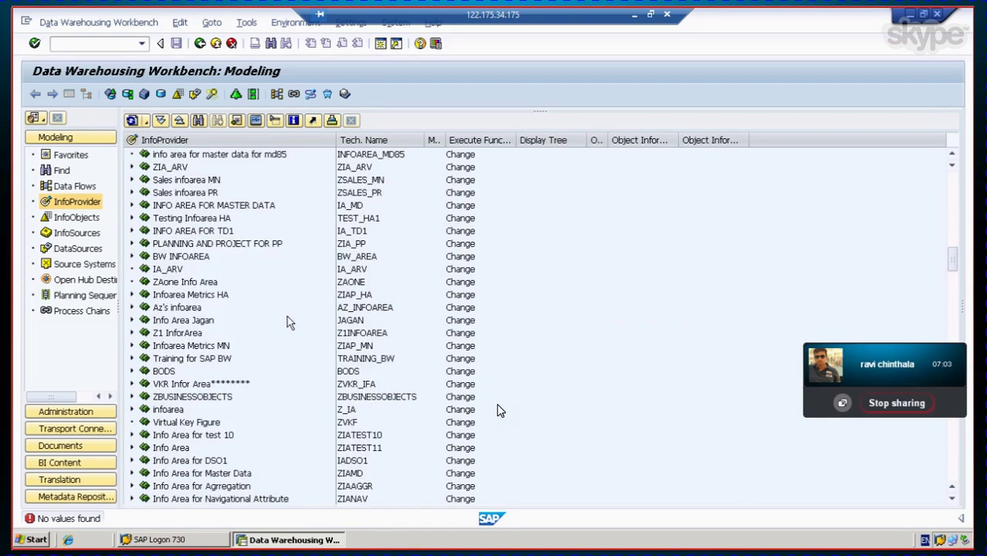
scroll(287, 322, "up", 1)
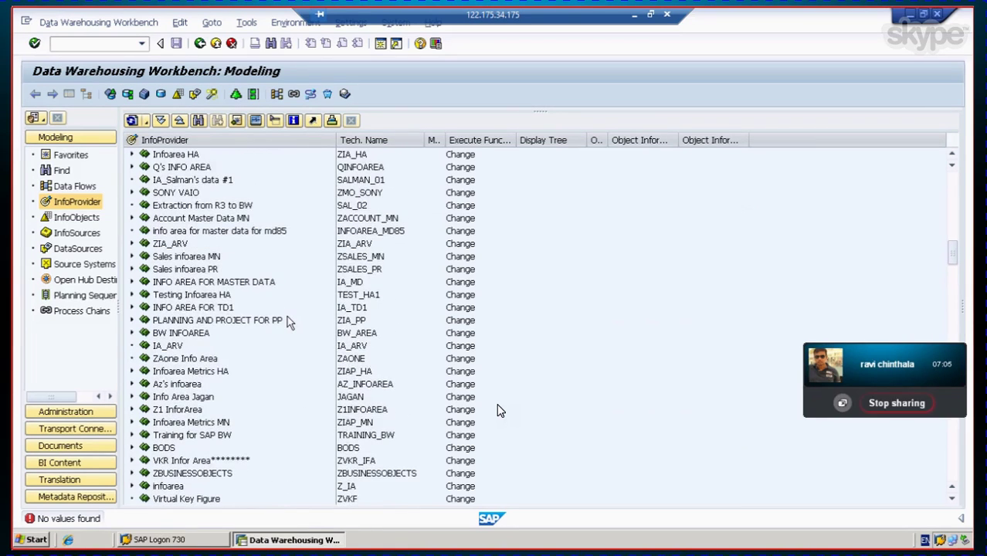
scroll(287, 323, "up", 3)
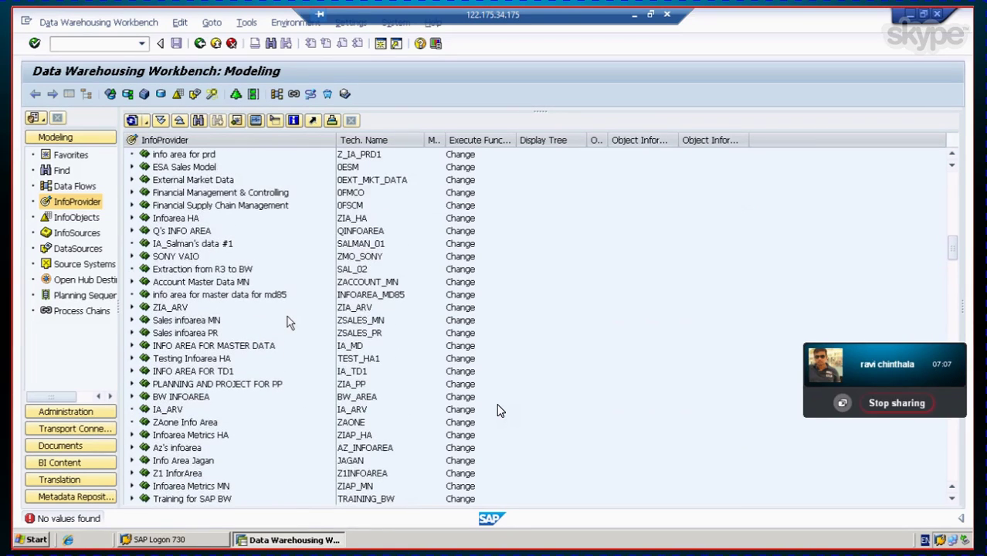
scroll(287, 323, "up", 3)
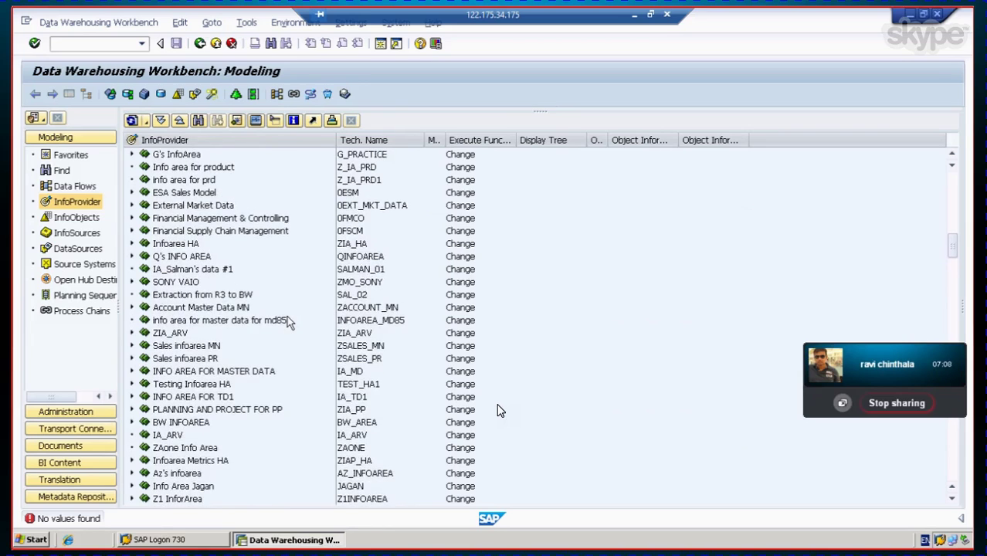
scroll(276, 305, "up", 1)
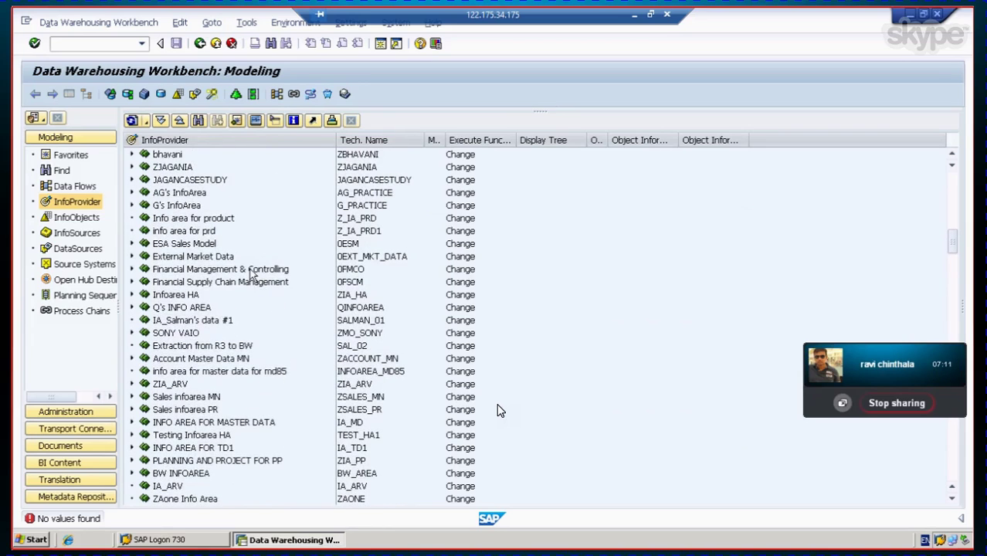
Step: Expand Financial Management & Controlling > Financial Accounting > Asset Accounting > Annual Values
left_click(251, 270)
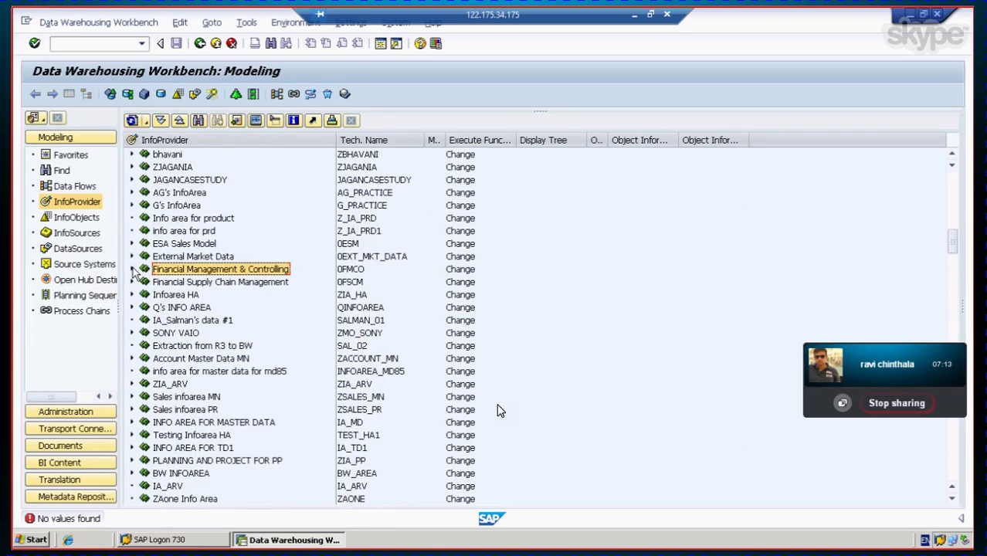
left_click(132, 270)
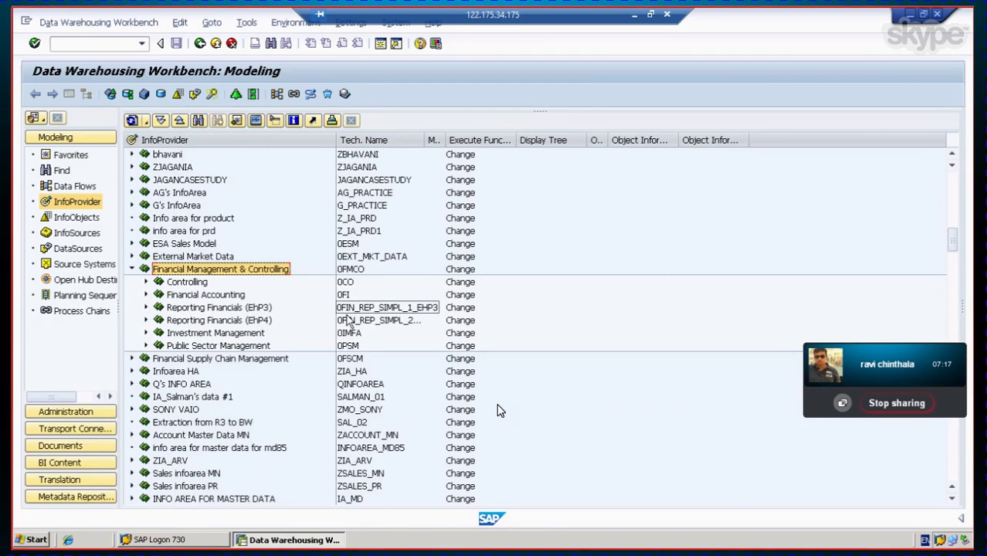
left_click(205, 295)
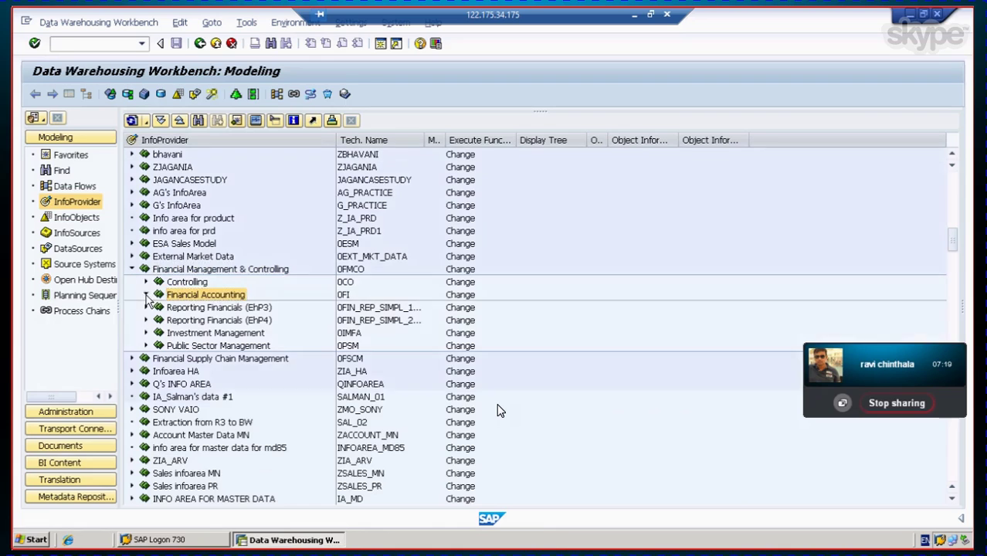
left_click(146, 295)
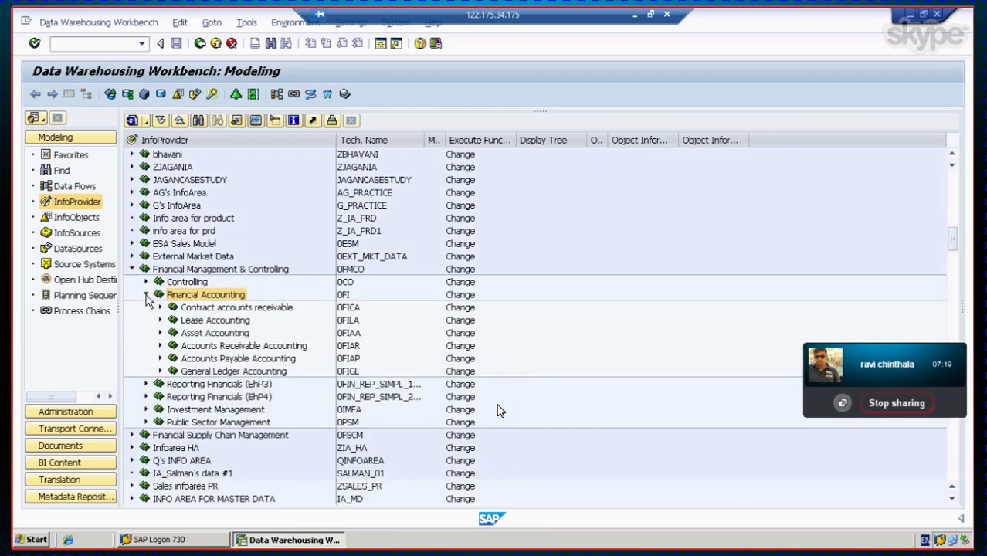
left_click(229, 335)
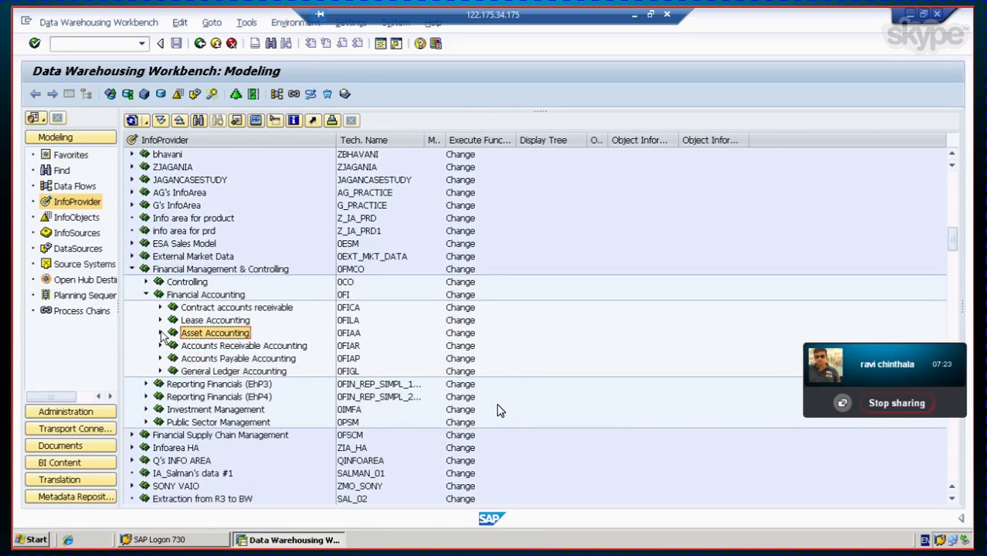
left_click(161, 333)
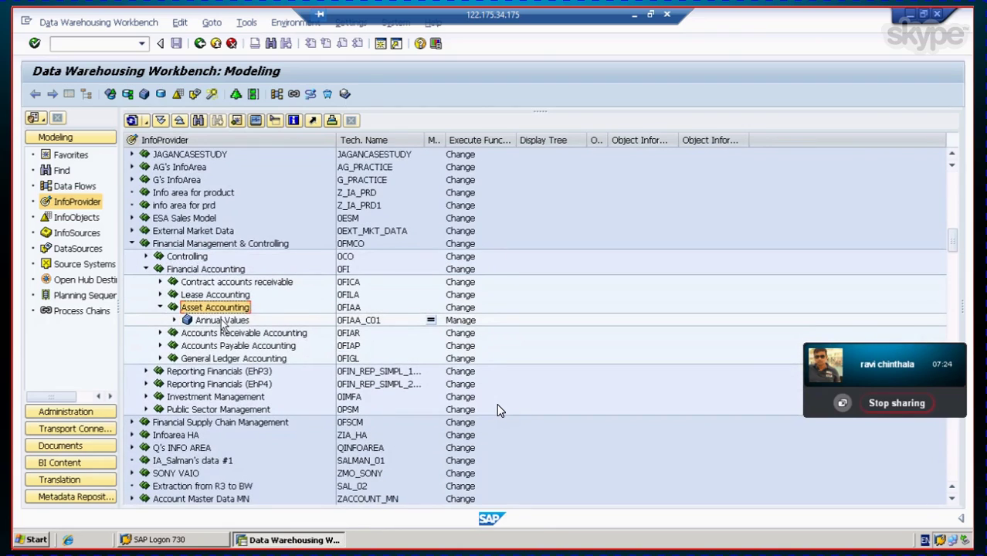
left_click(220, 321)
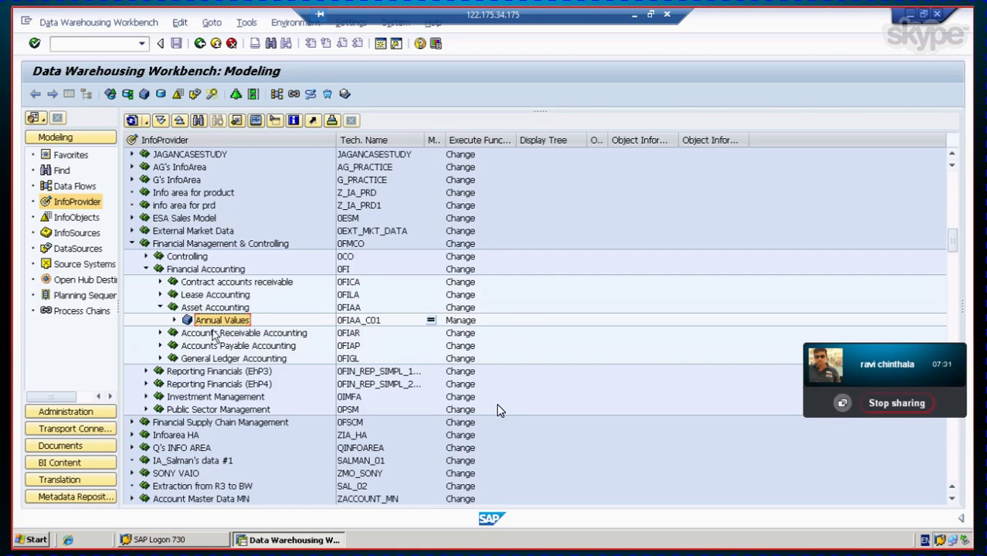
left_click(175, 320)
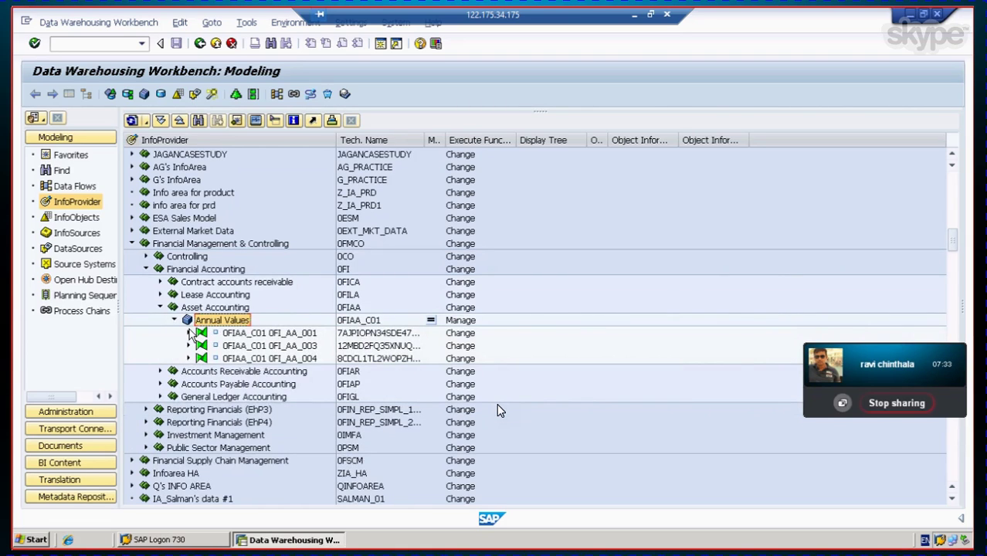
Step: Expand the 0FI_AA_001, 0FI_AA_003 and 0FI_AA_004 transformations and their InfoSources to the DataSources
left_click(188, 333)
left_click(187, 358)
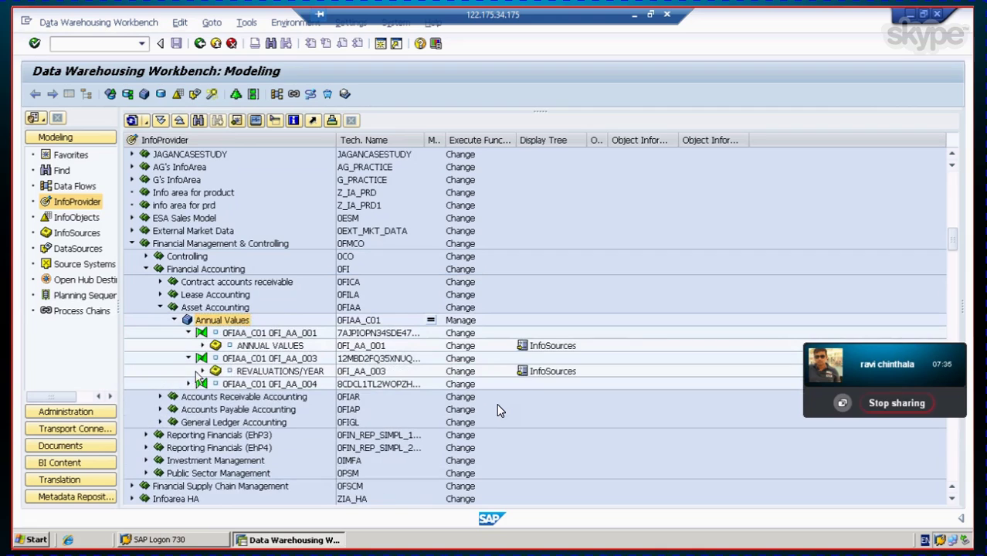
left_click(188, 383)
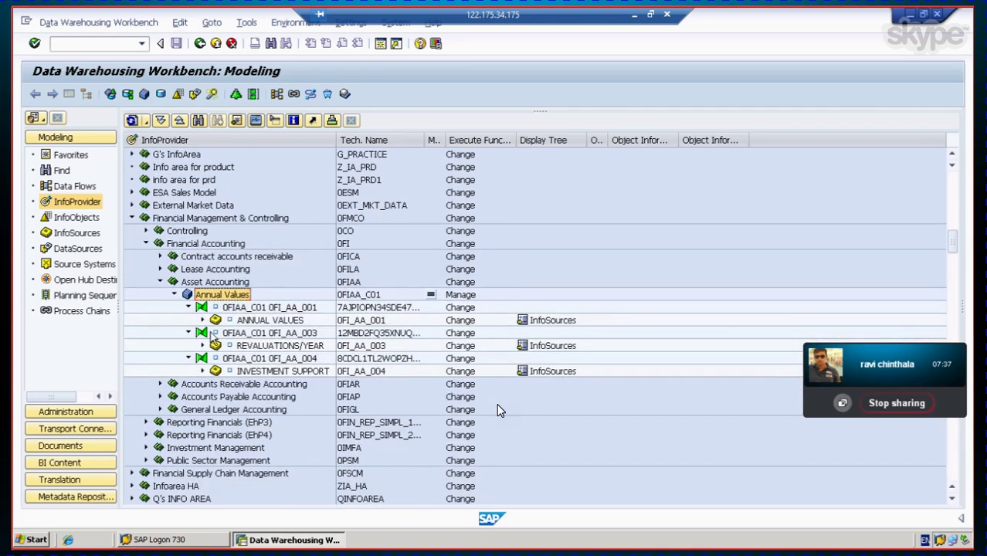
left_click(203, 319)
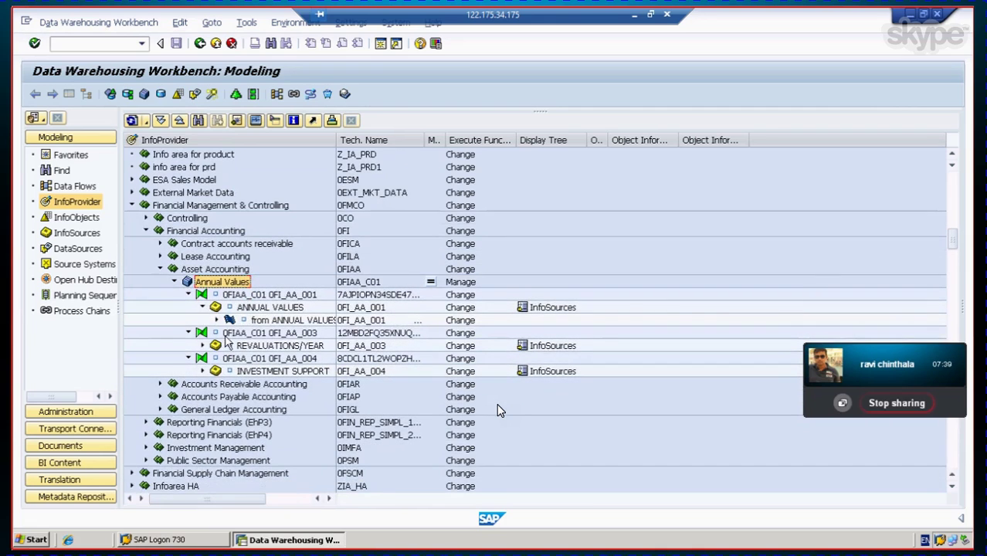
left_click(216, 320)
scroll(220, 338, "down", 1)
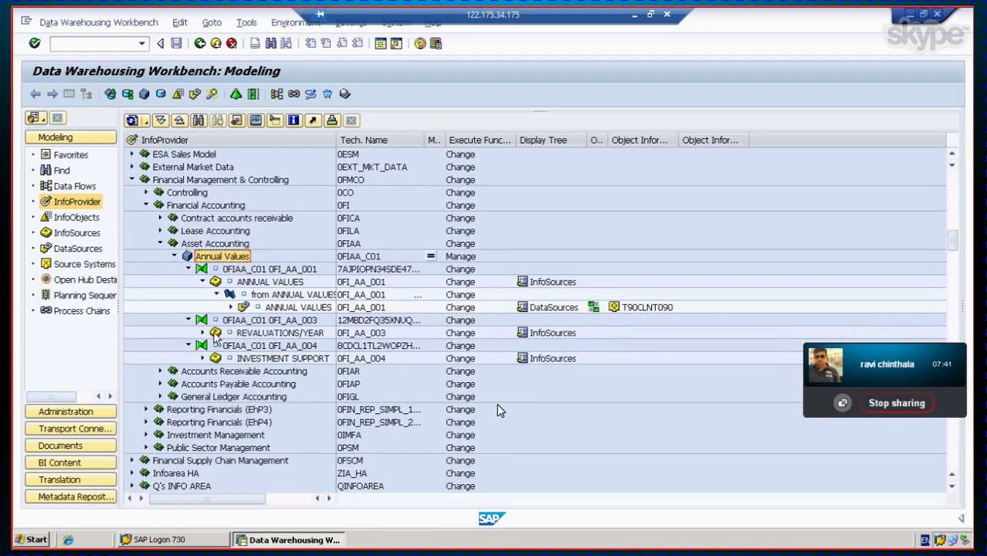
left_click(202, 333)
left_click(217, 345)
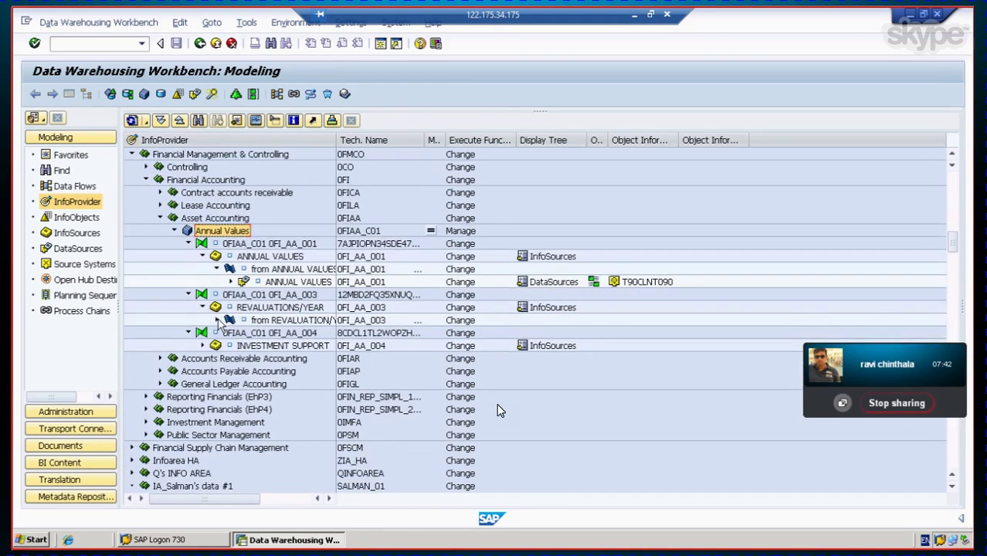
scroll(220, 324, "down", 1)
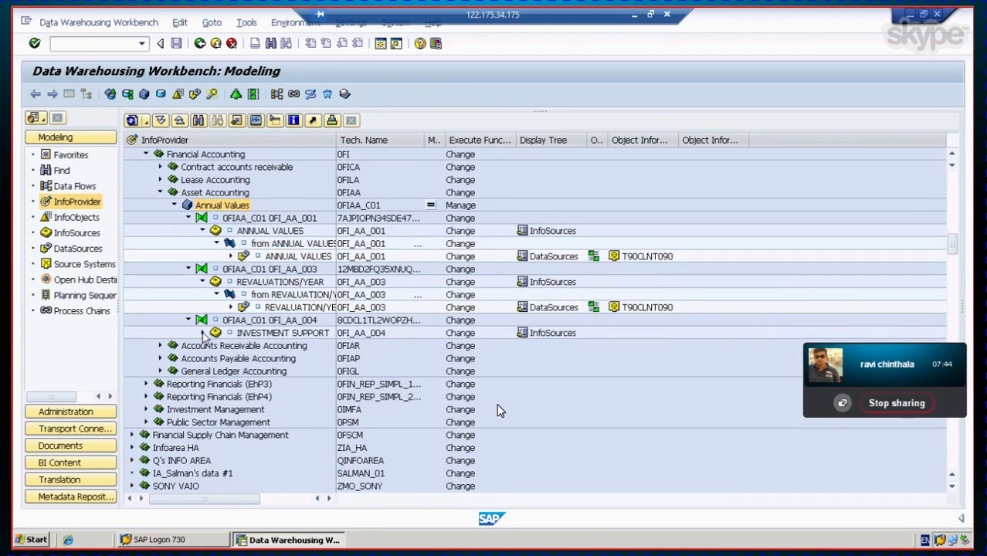
left_click(202, 333)
left_click(217, 345)
scroll(230, 370, "down", 1)
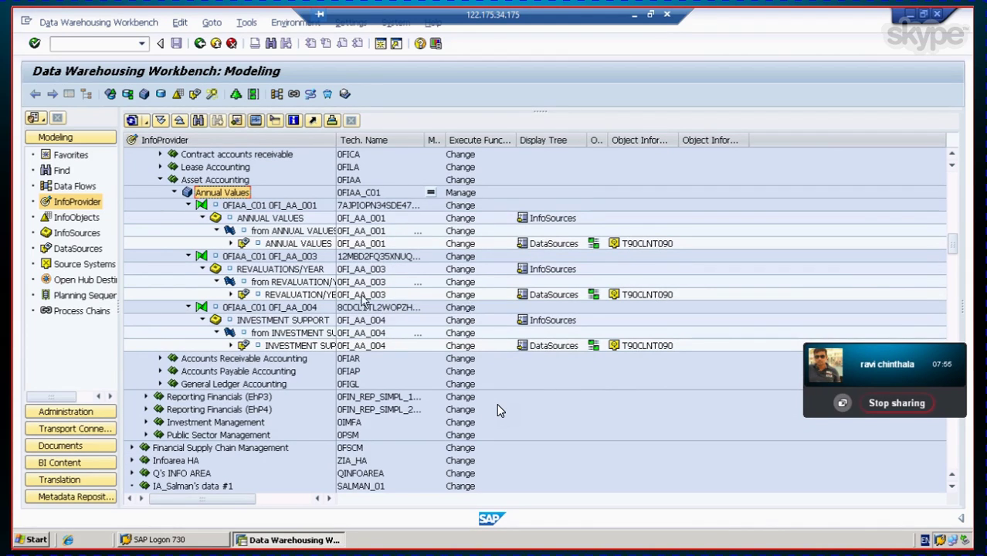
right_click(224, 197)
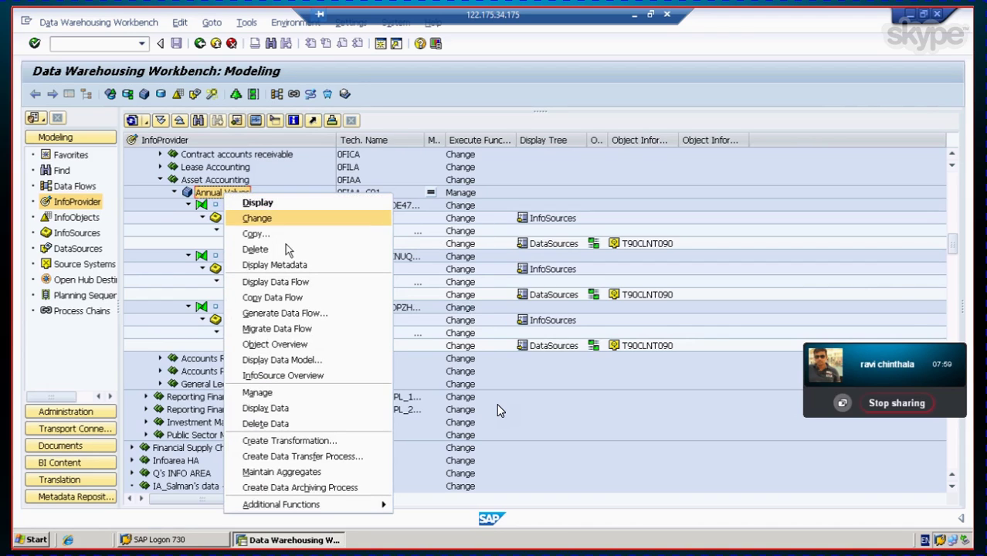
left_click(303, 283)
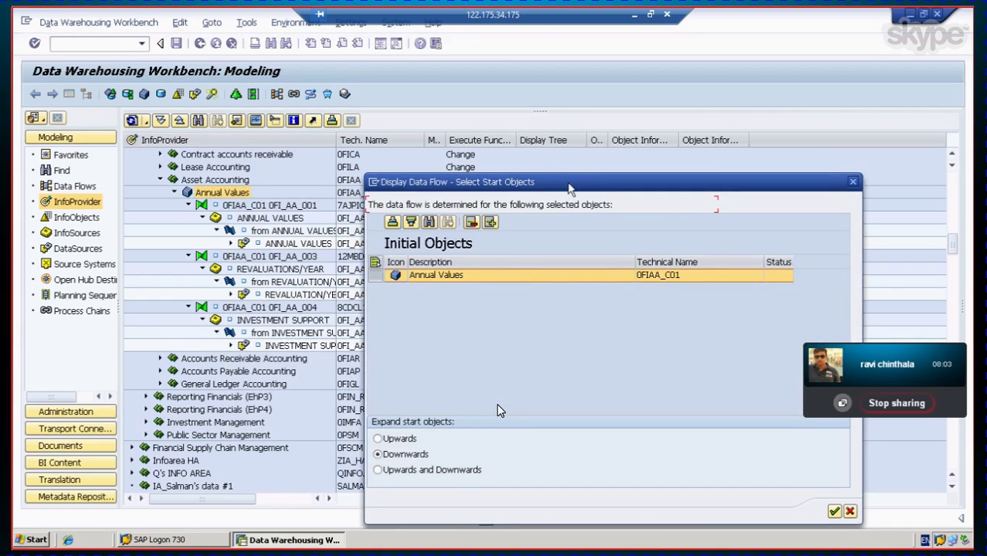
left_click_drag(570, 189, 401, 70)
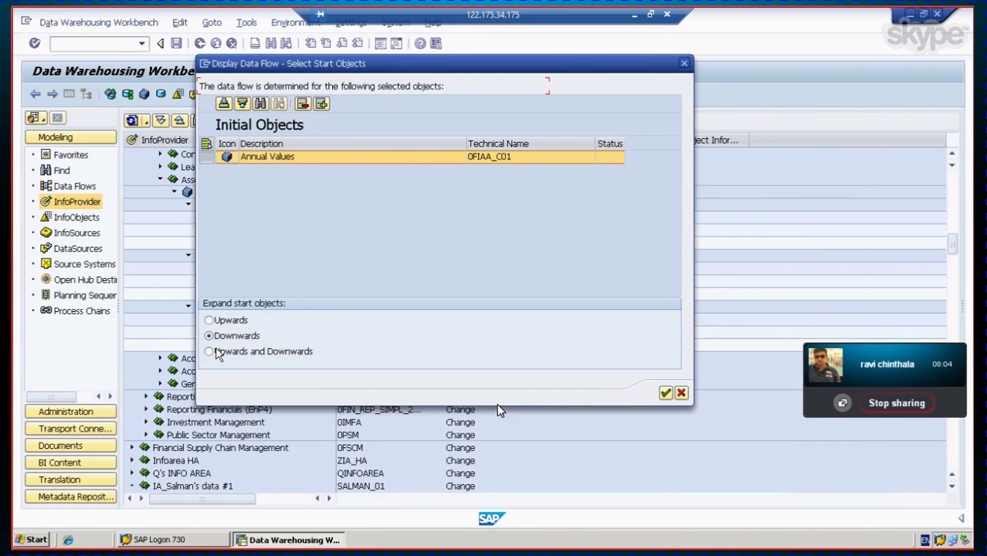
left_click(665, 394)
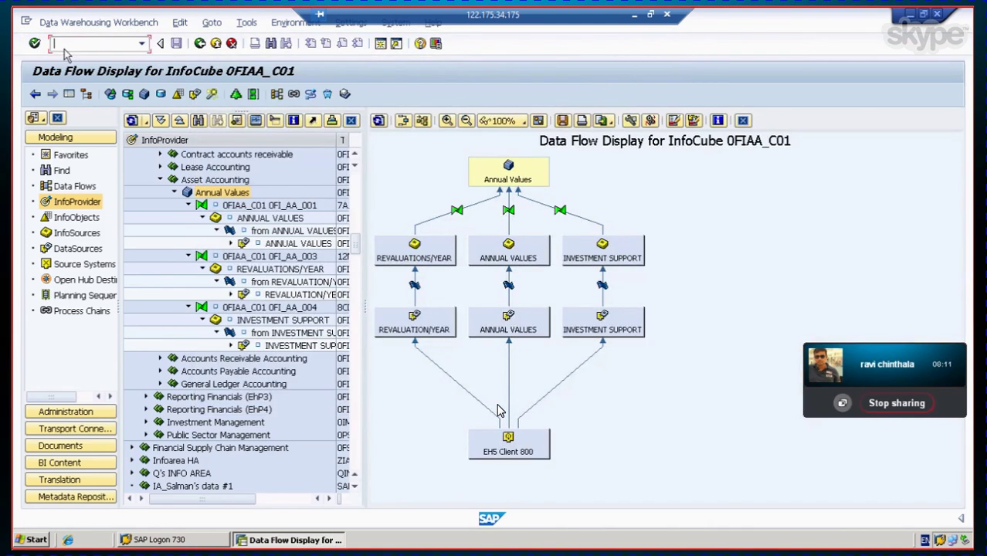
left_click(69, 94)
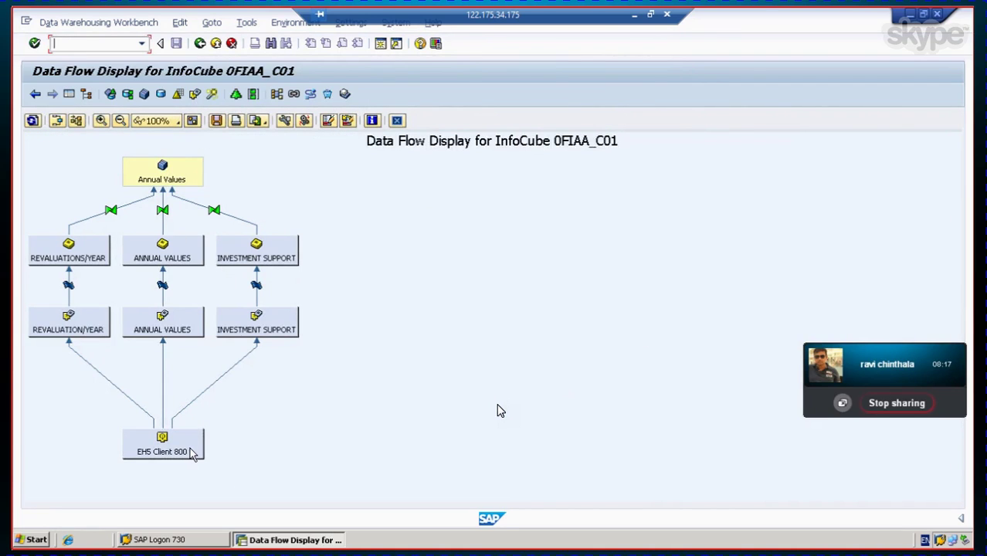
left_click_drag(158, 433, 159, 417)
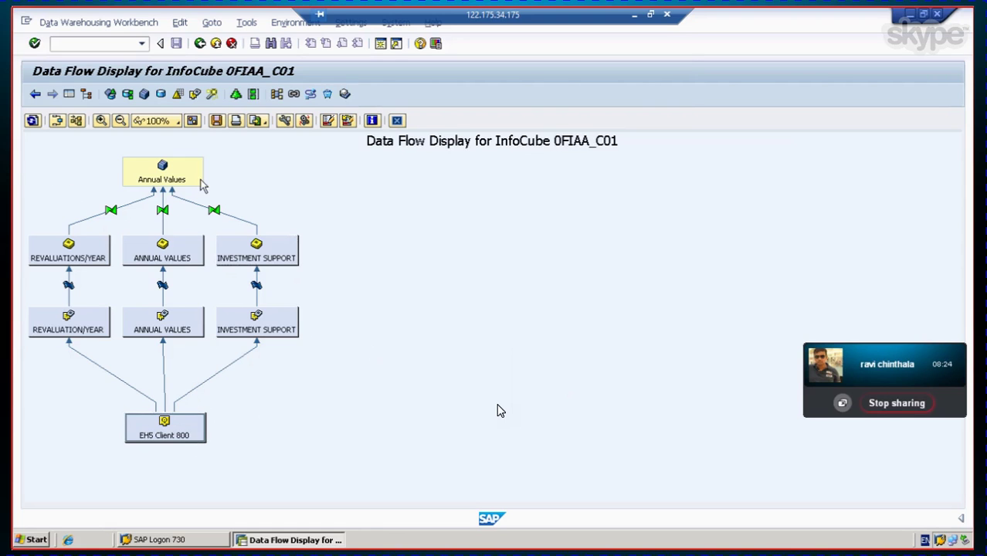
left_click(200, 43)
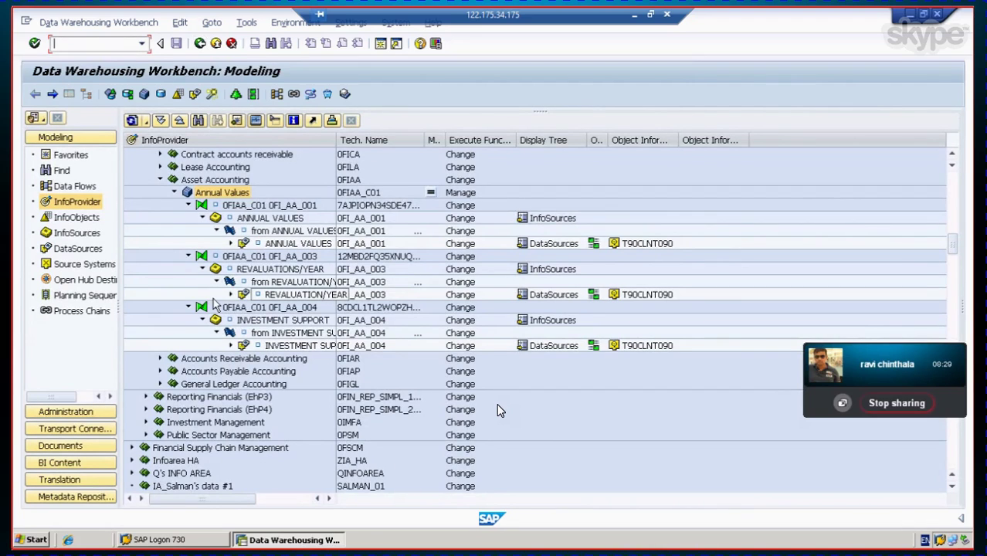
Step: Minimize the Workbench and log on to the ECC system, client 800, in a second session
left_click(230, 244)
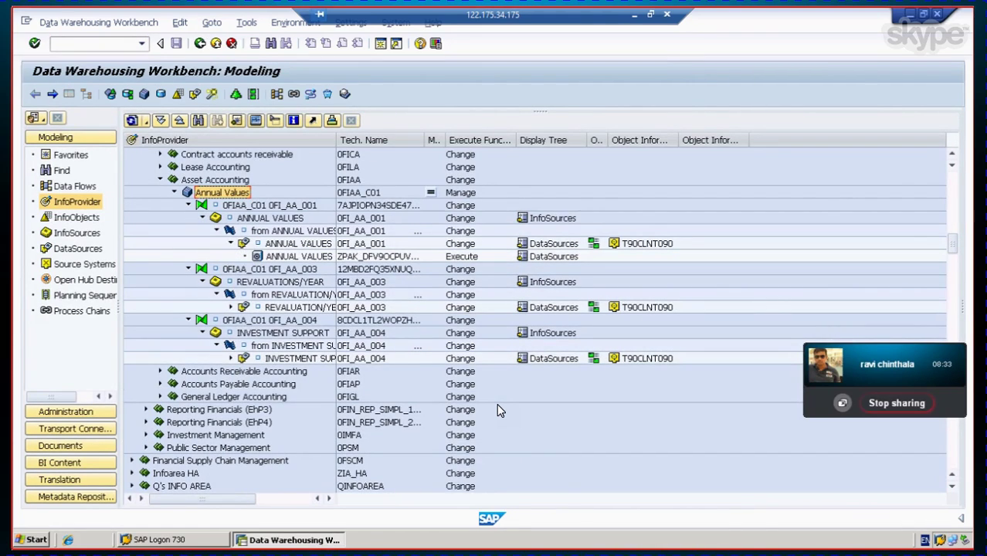
left_click(297, 540)
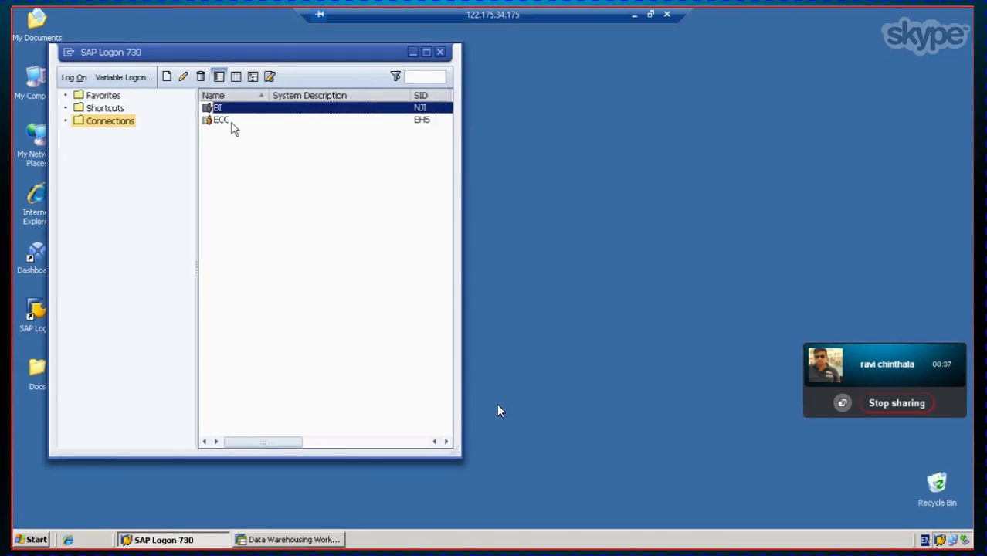
double_click(231, 122)
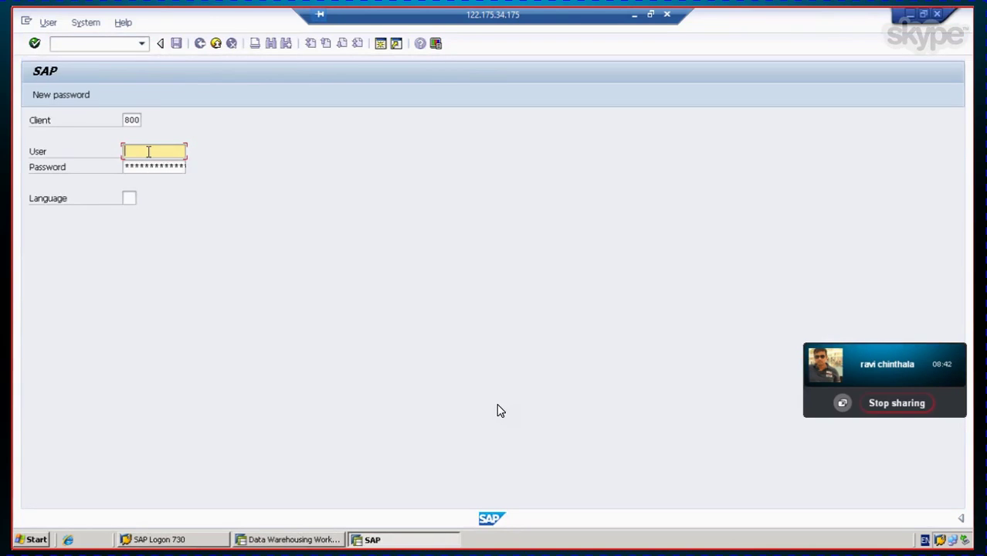
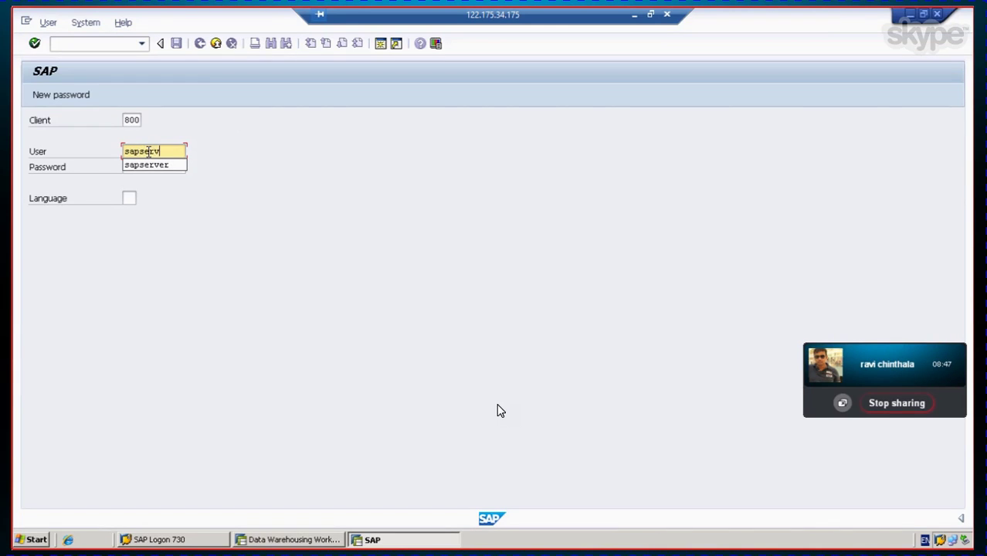
key("Tab")
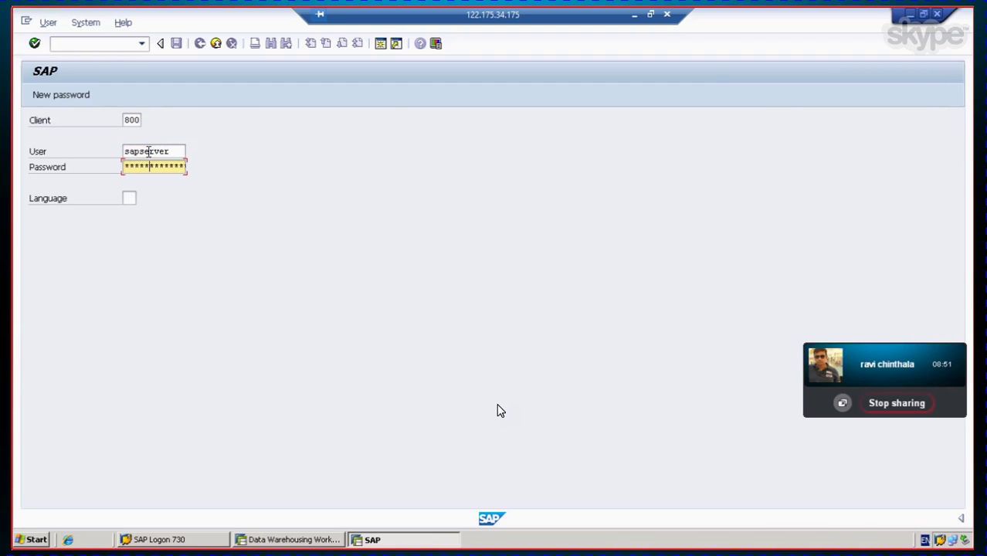
key("Return")
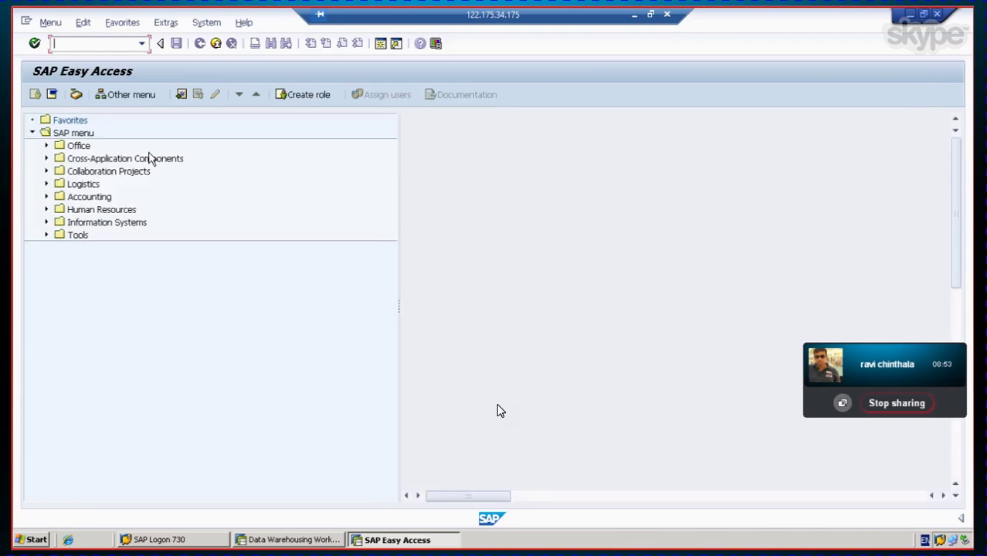
Step: In transaction RSA3, run a test extraction of DataSource 0FI_AA_001
left_click(143, 45)
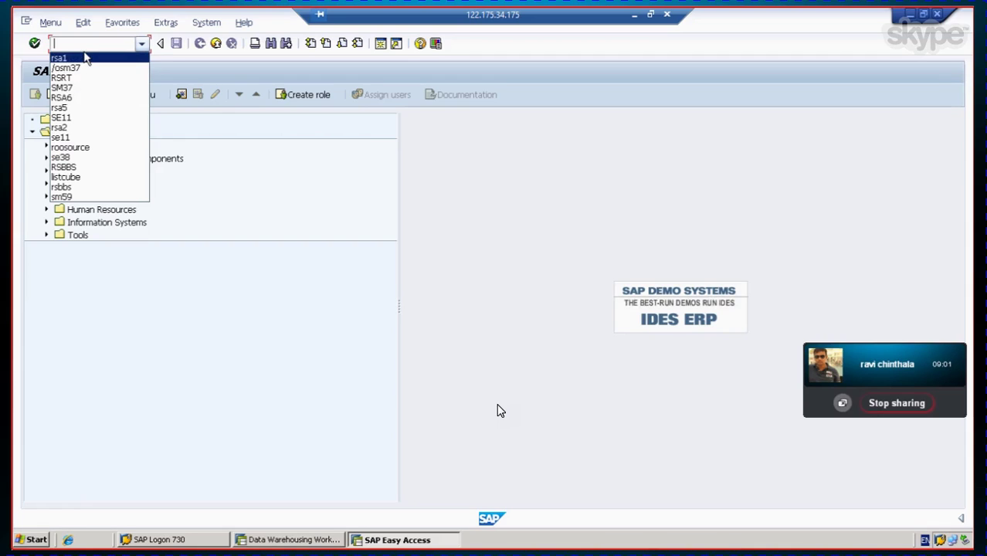
type("rsa3")
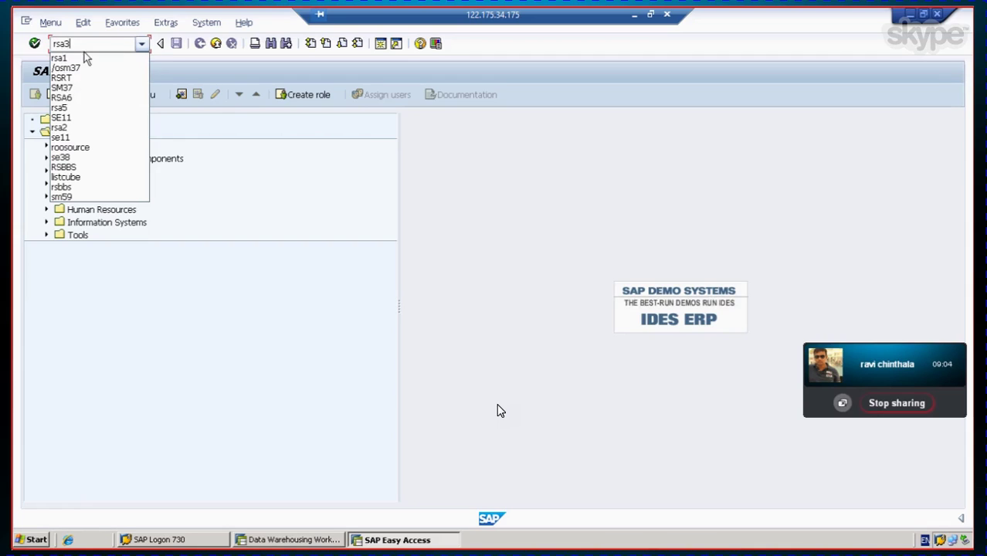
key("Return")
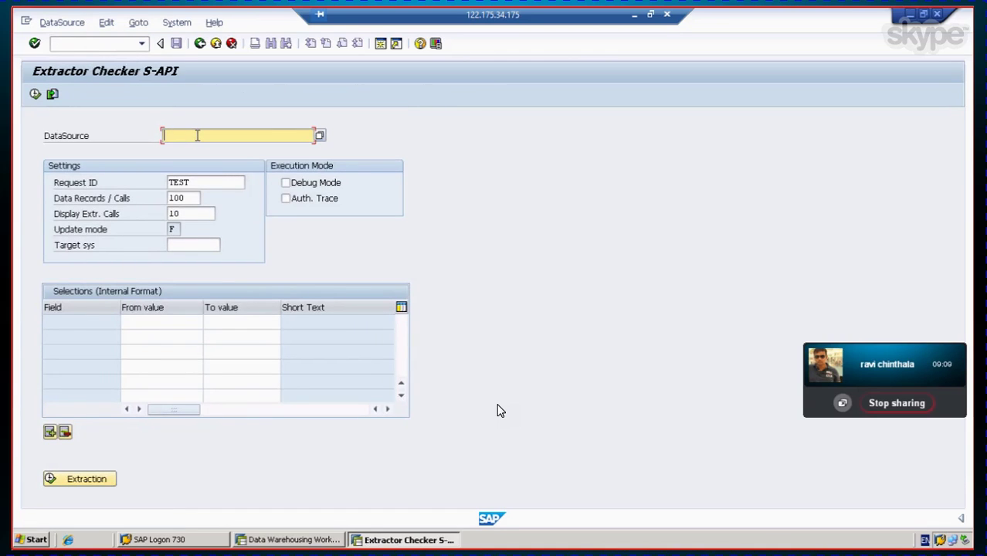
type("0")
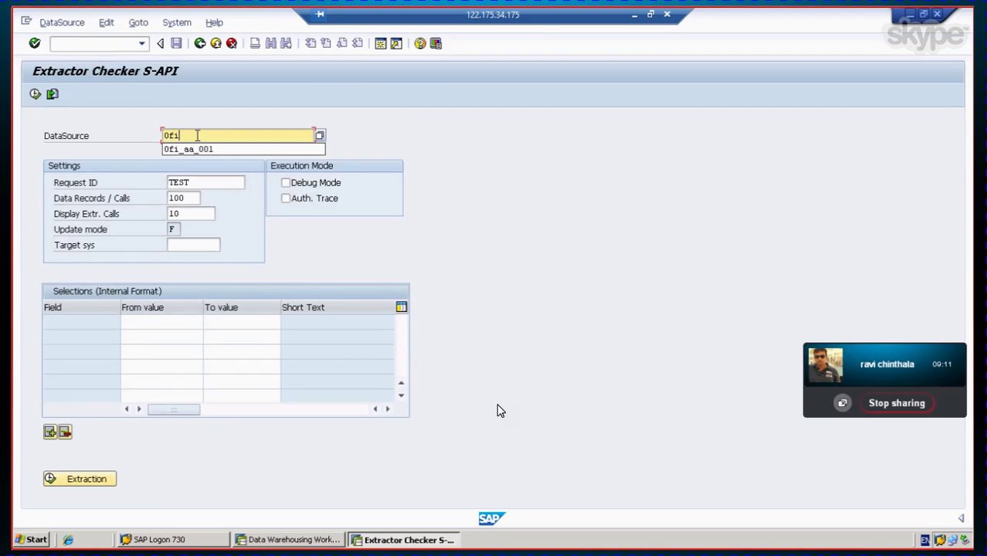
type("fi")
key("Down")
key("Return")
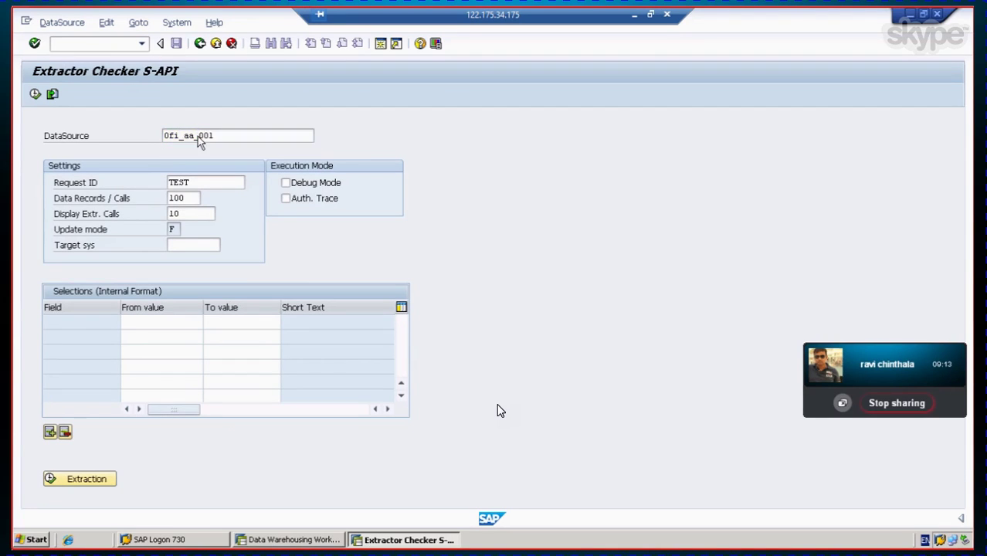
key("Return")
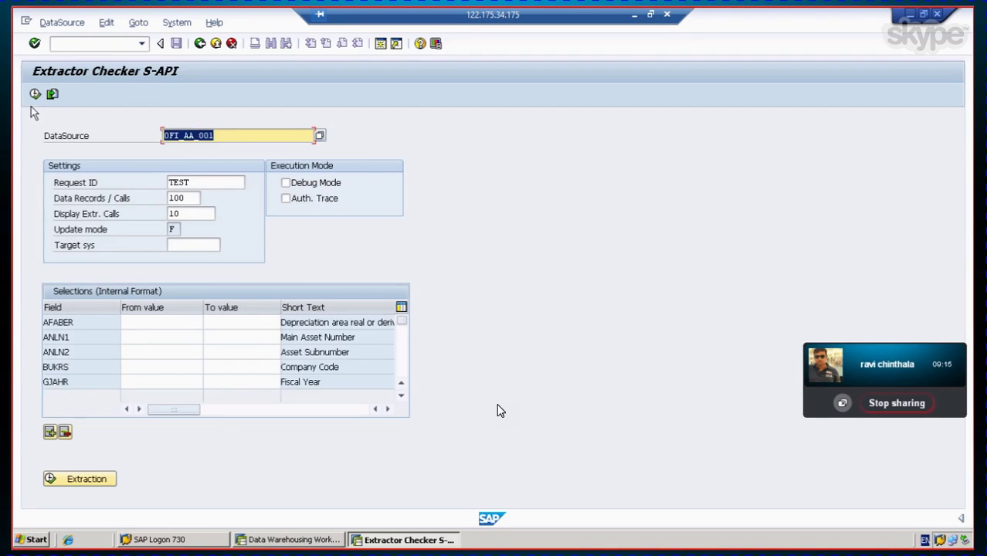
left_click(35, 94)
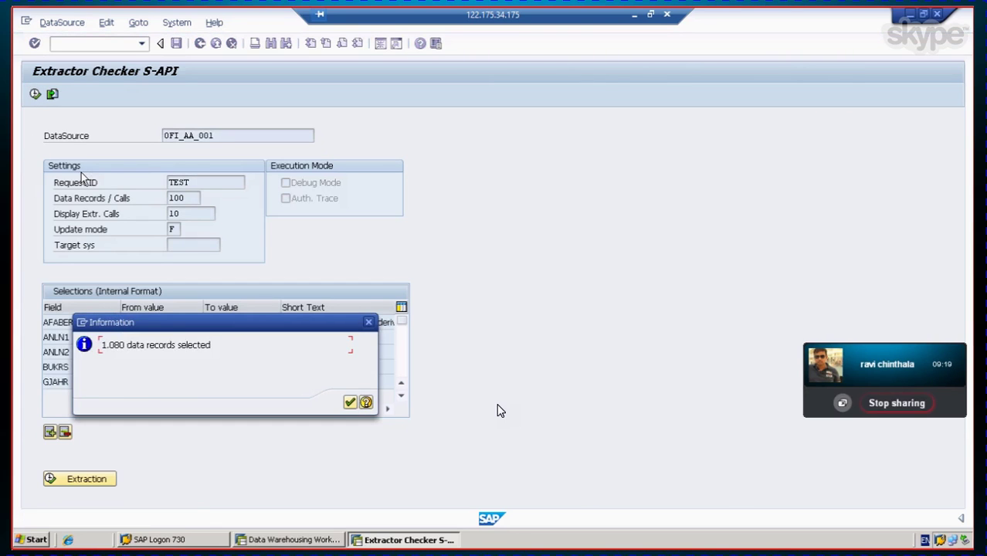
Step: Re-extract 0FI_AA_001 at 10000 records per call and display the data-package list
left_click(350, 403)
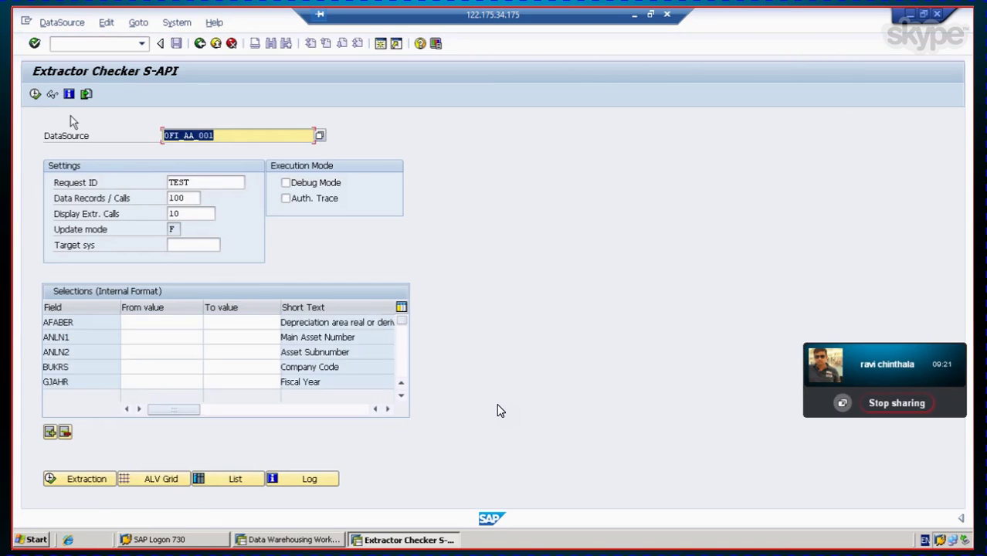
left_click(193, 200)
type("00")
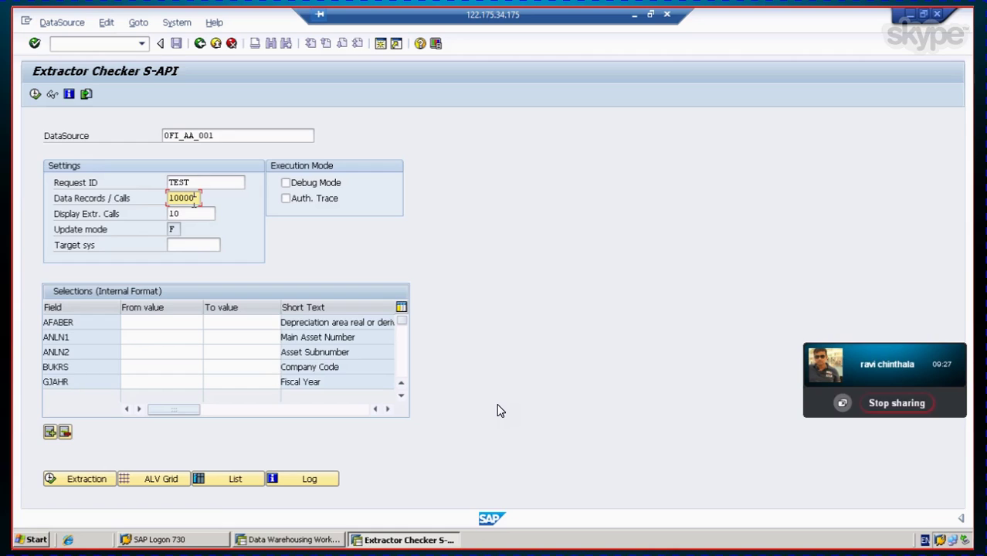
left_click(82, 480)
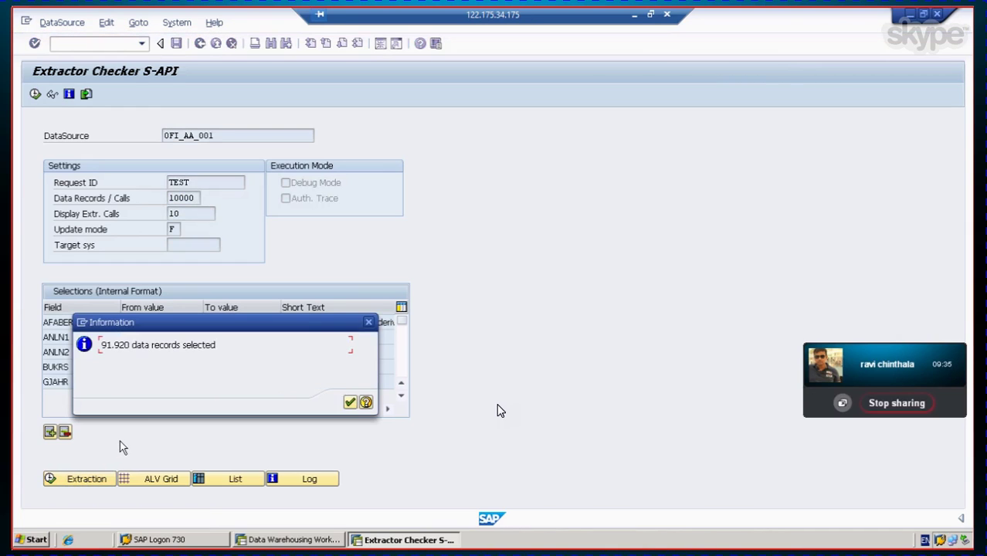
left_click(349, 402)
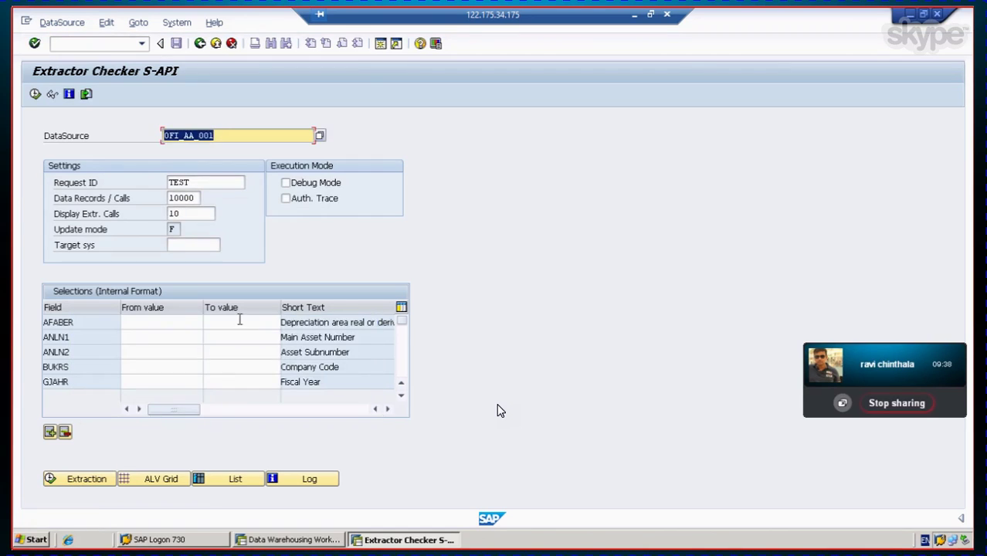
left_click(52, 96)
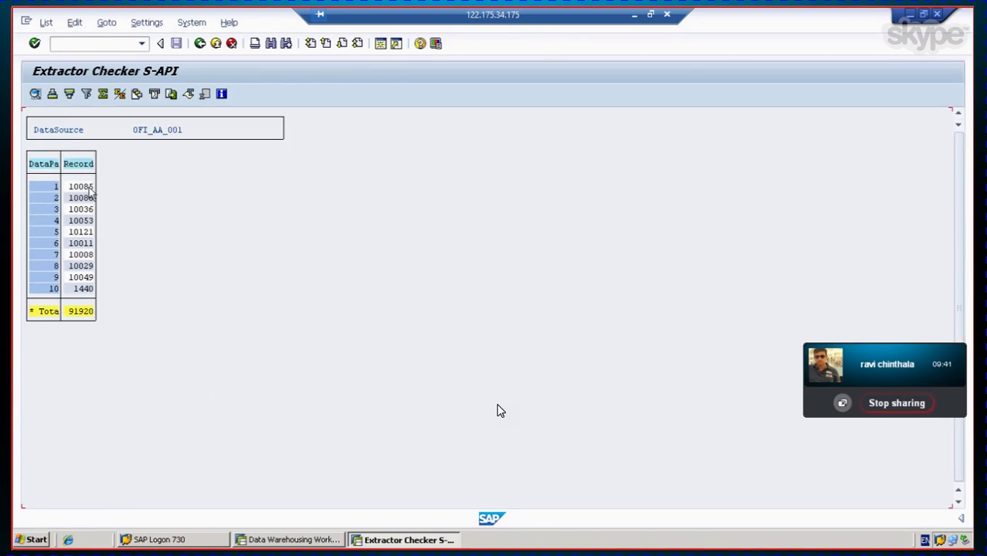
Step: Open data package 1 and scroll through its asset-level records
double_click(90, 193)
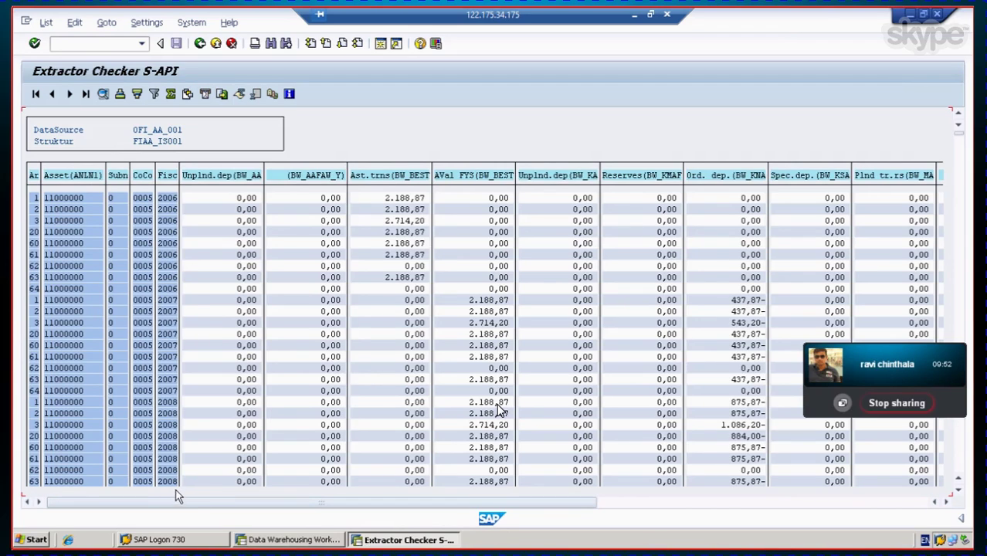
left_click_drag(174, 502, 276, 517)
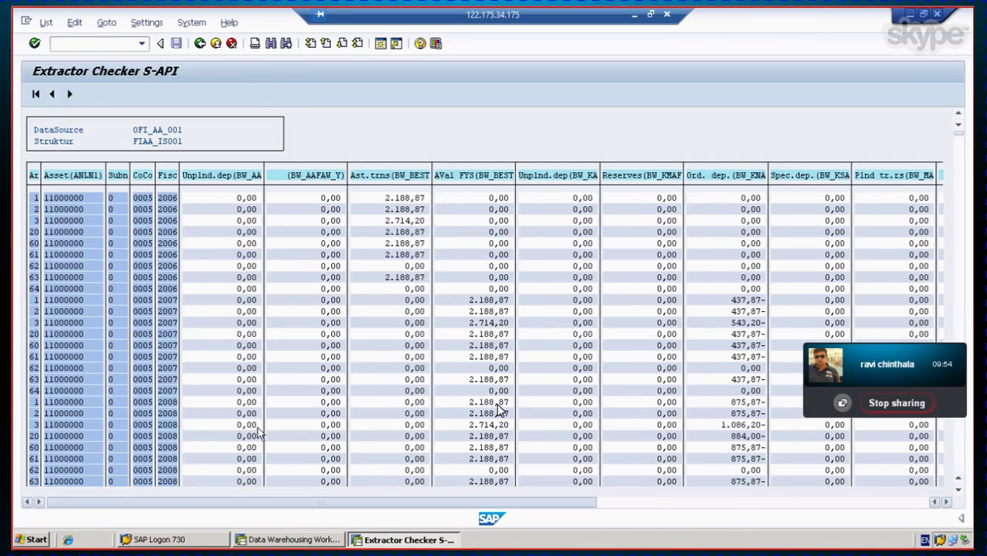
scroll(498, 411, "down", 3)
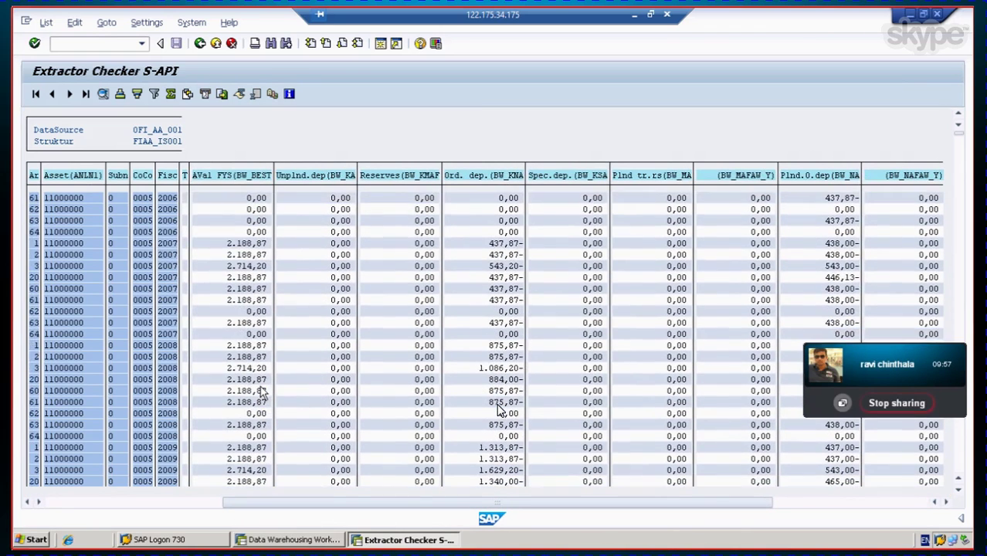
scroll(498, 411, "down", 3)
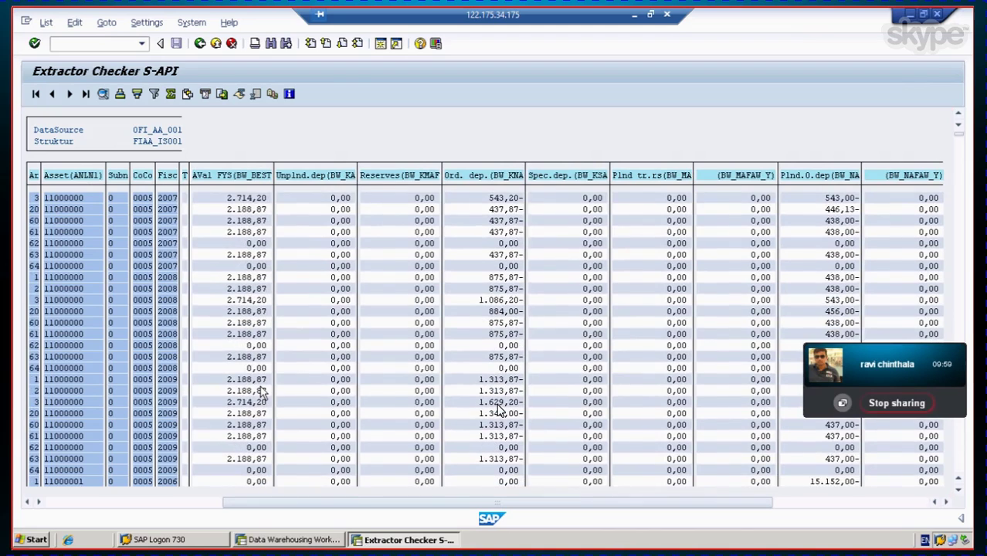
scroll(498, 411, "down", 2)
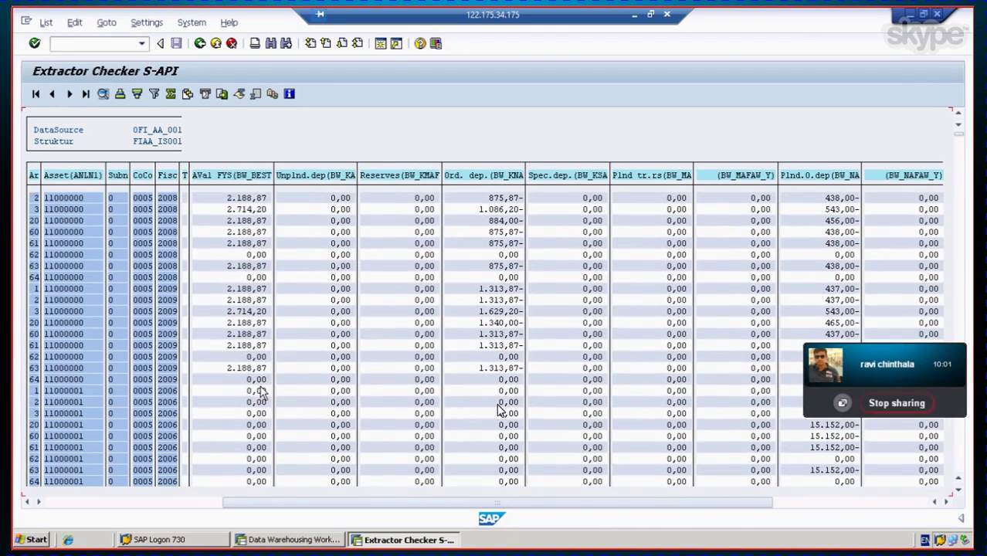
scroll(498, 411, "down", 1)
scroll(498, 410, "down", 1)
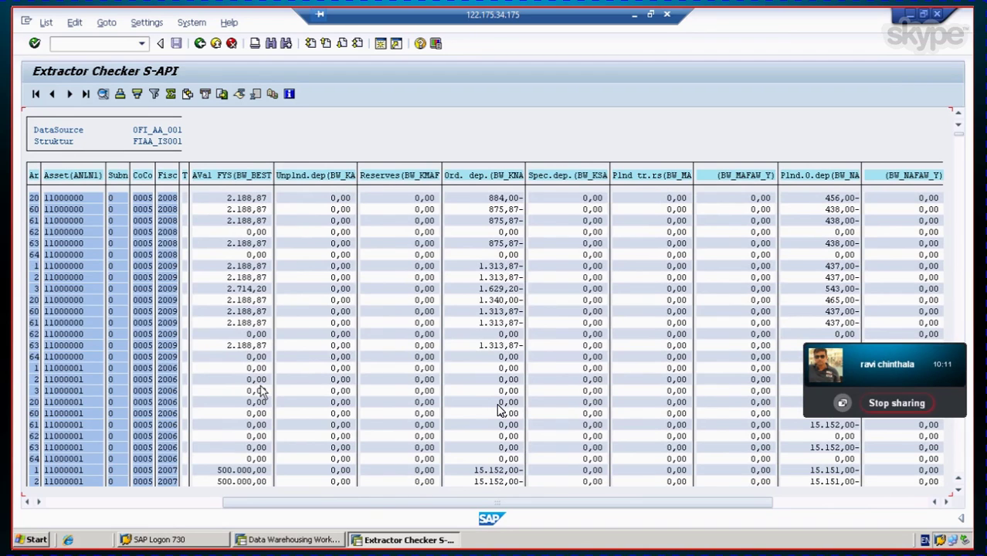
scroll(198, 315, "up", 3)
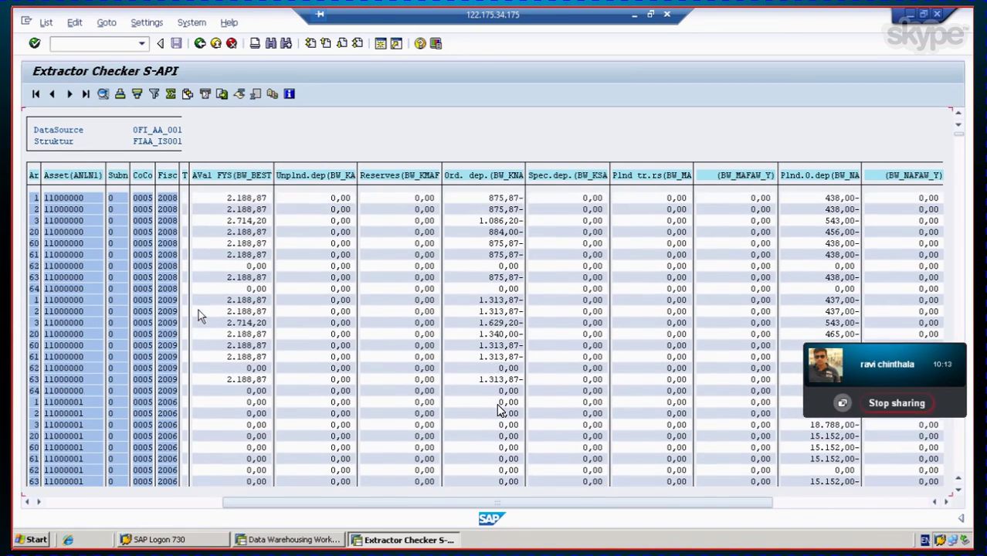
scroll(197, 309, "down", 7)
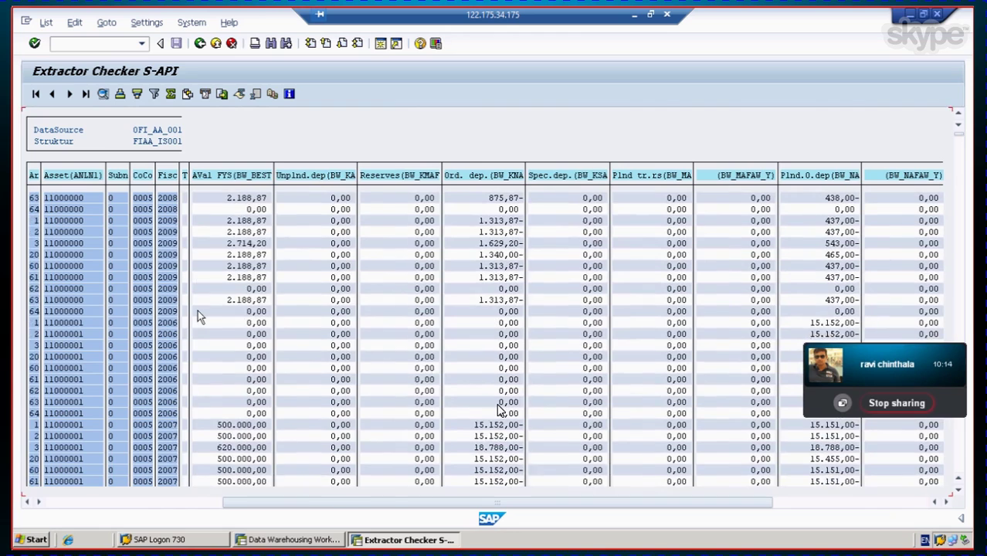
scroll(200, 316, "down", 9)
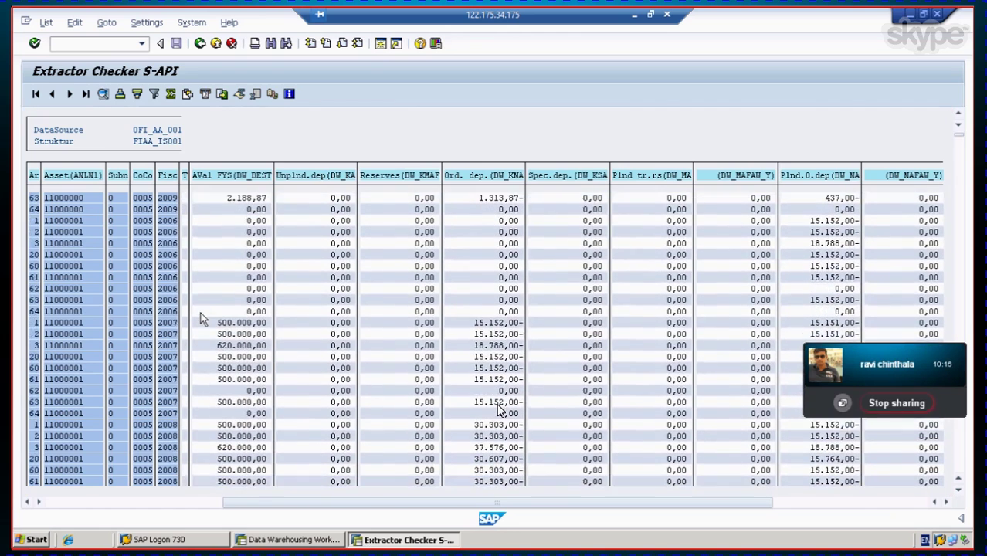
scroll(201, 317, "down", 2)
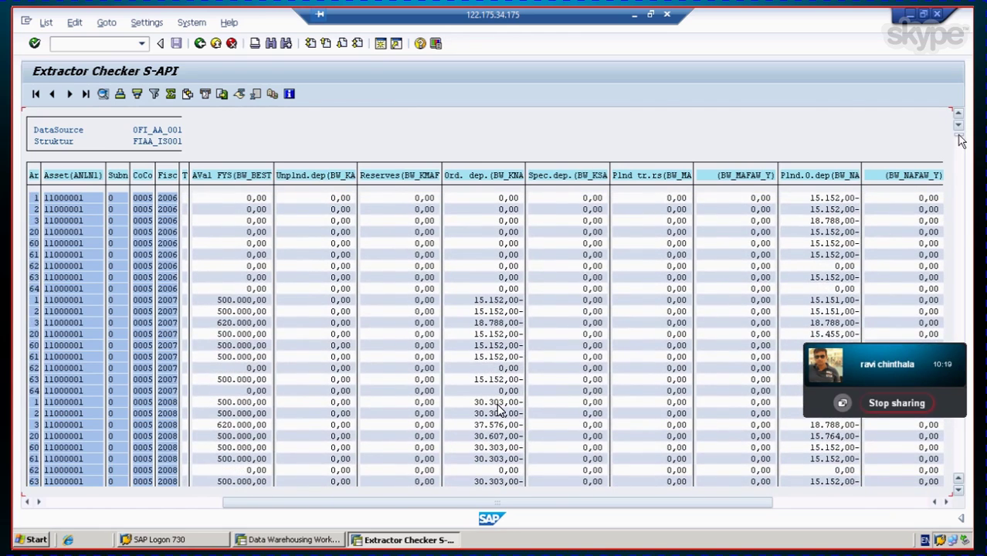
Step: Browse further down the records, then go back to the data-package summary
left_click_drag(959, 137, 972, 327)
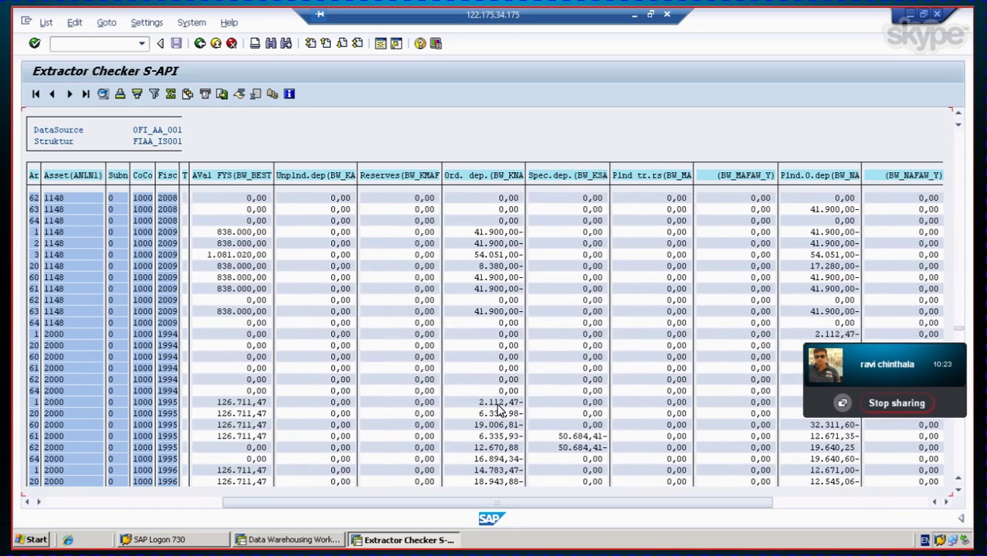
mouse_move(884, 355)
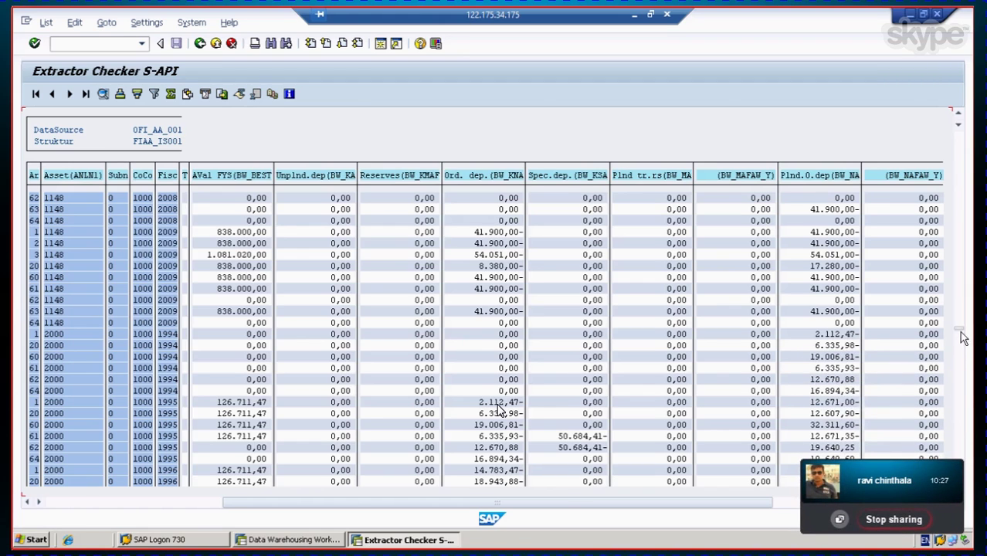
left_click_drag(960, 332, 971, 415)
left_click_drag(958, 341, 961, 427)
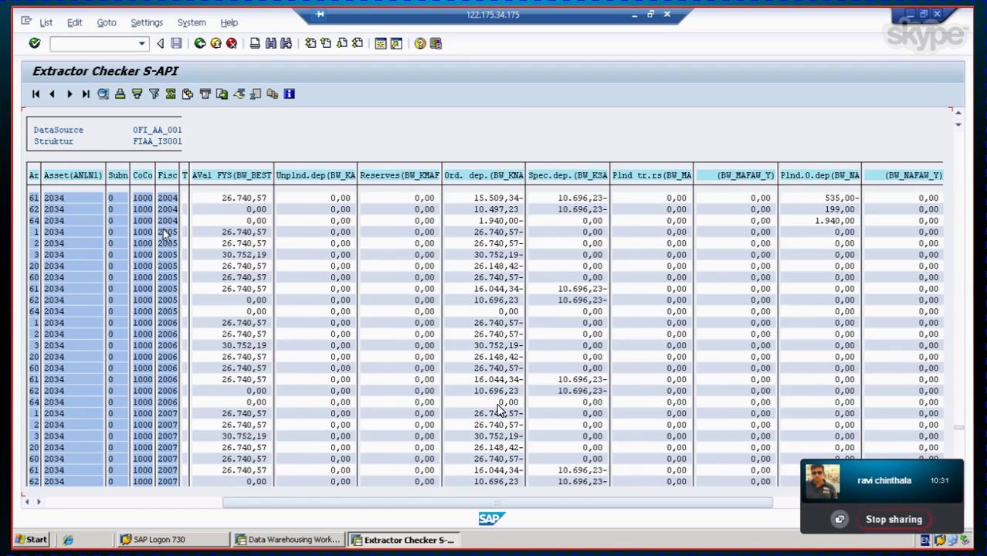
left_click(199, 44)
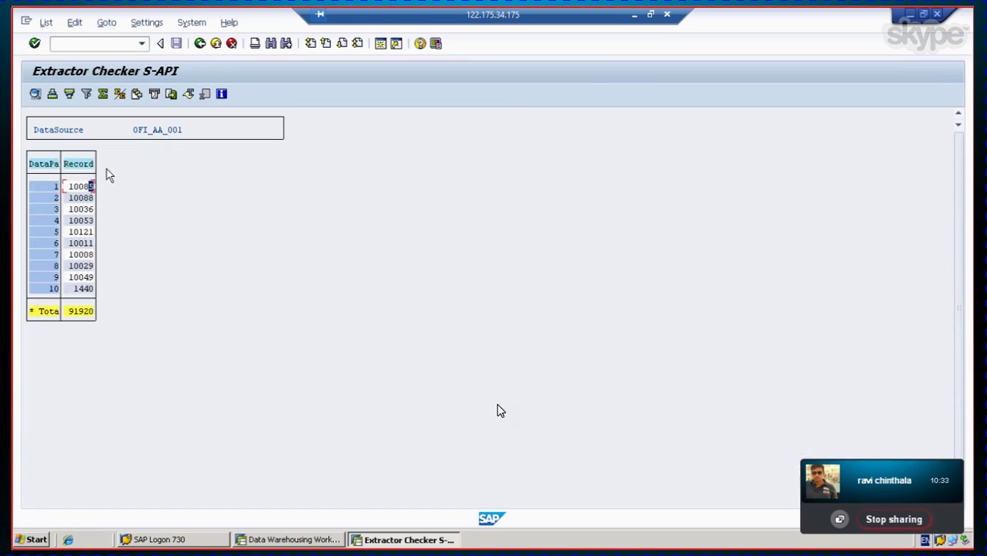
Step: Leave the RSA3 test, minimize Extractor Checker and SAP Logon, and restore the Data Warehousing Workbench
left_click(198, 46)
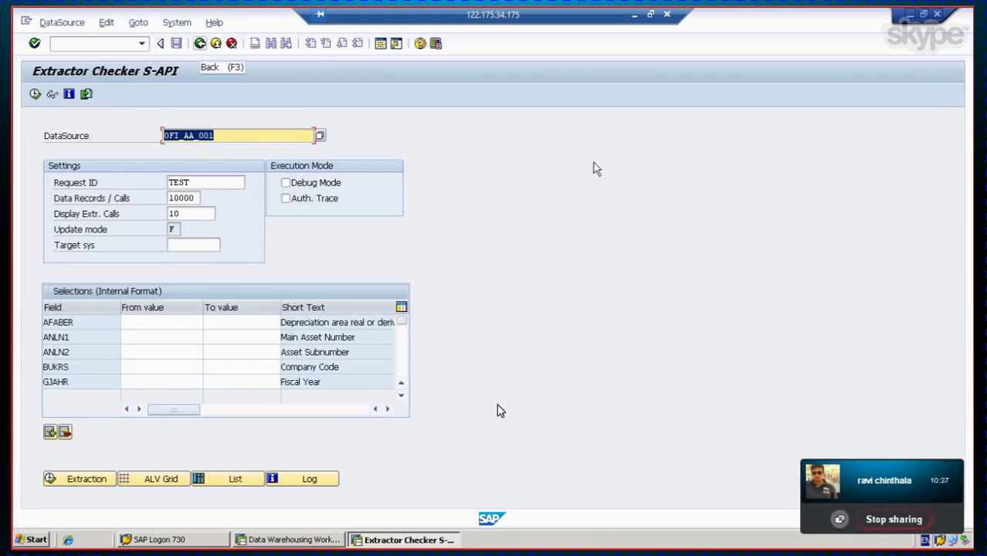
left_click(909, 14)
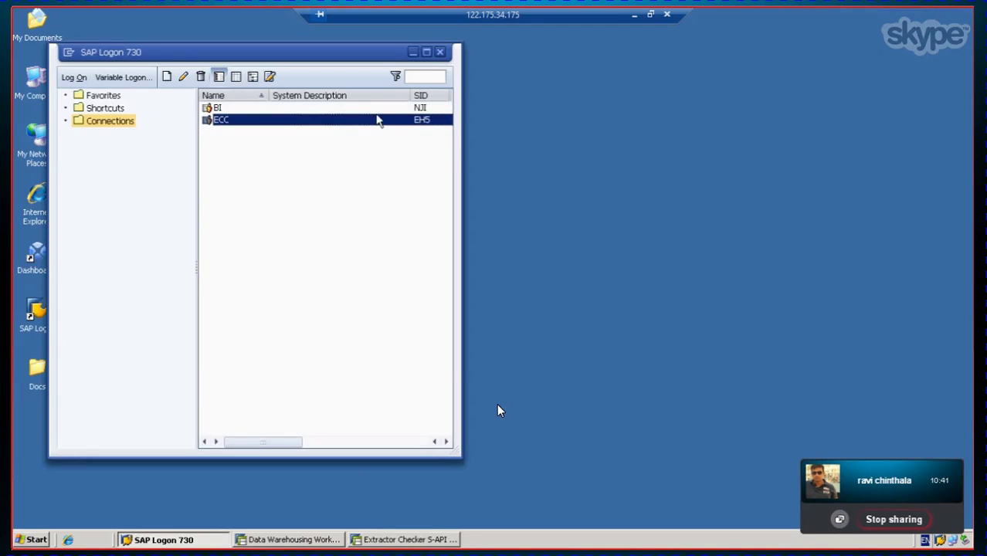
left_click(412, 52)
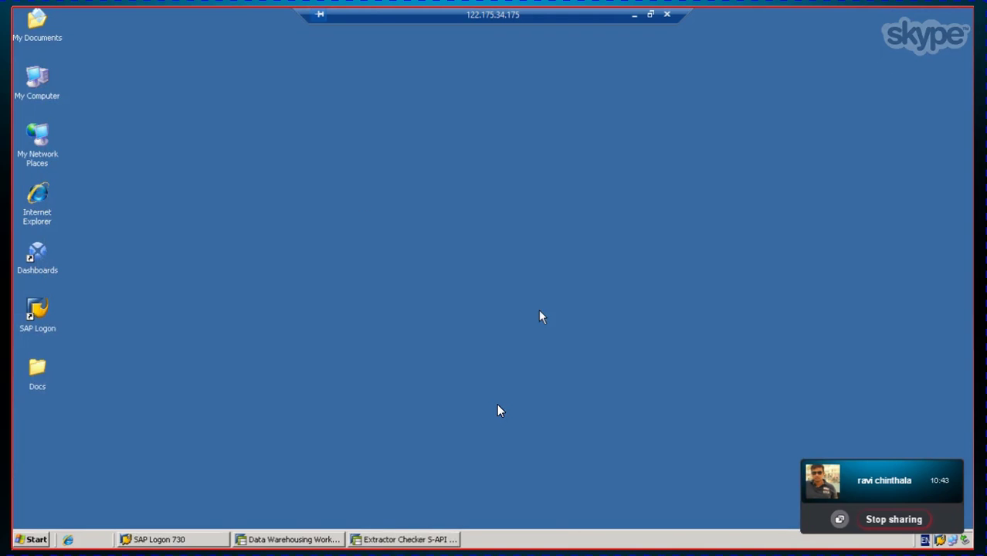
left_click(288, 539)
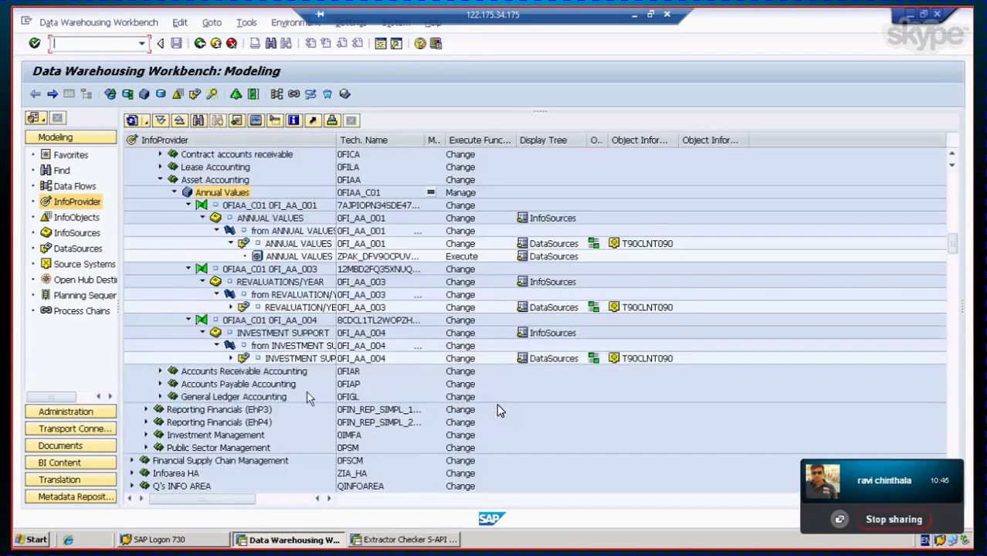
Step: Show the DataSources tree for DII_800 CR7 Client 800 and browse its application components
left_click(74, 251)
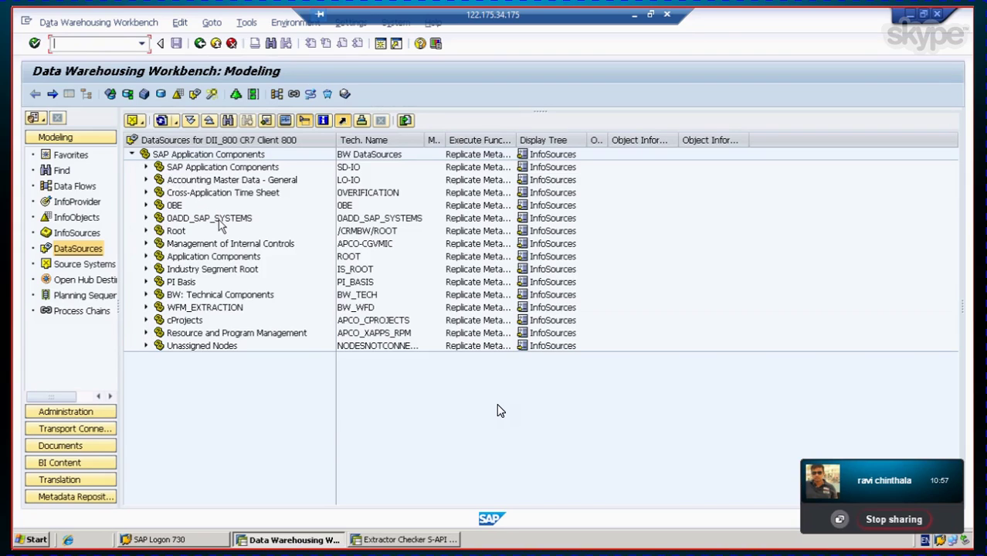
left_click(195, 168)
left_click(146, 168)
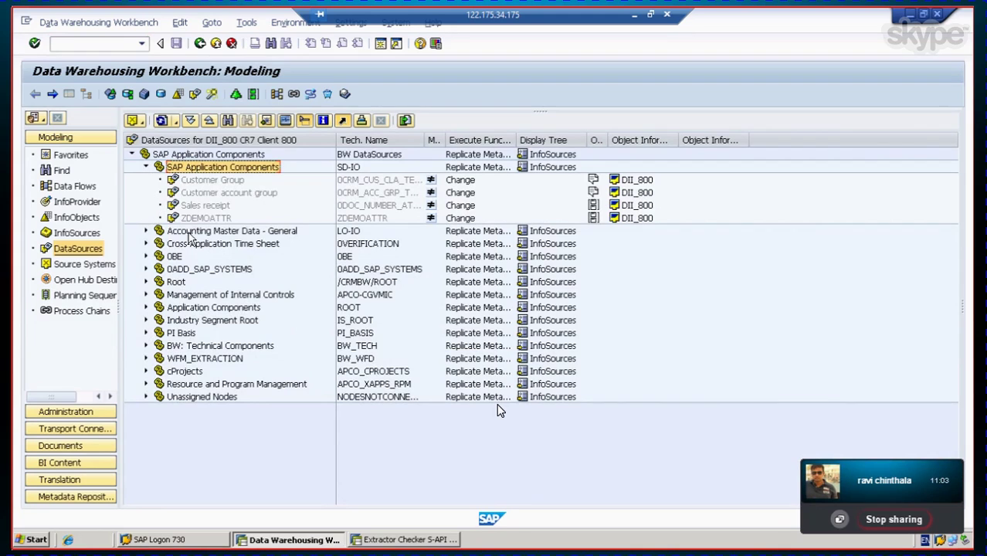
left_click(189, 233)
left_click(145, 231)
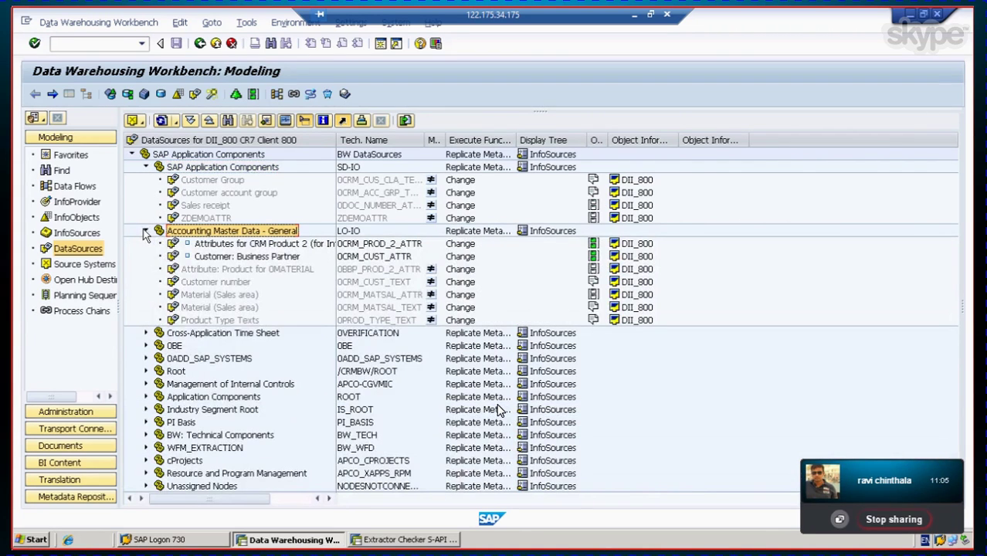
left_click(145, 232)
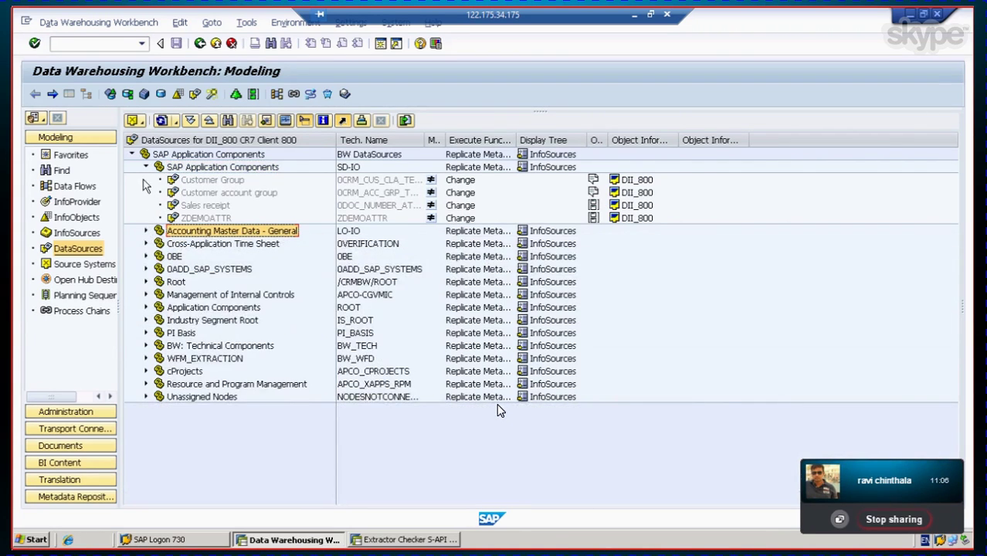
left_click(145, 168)
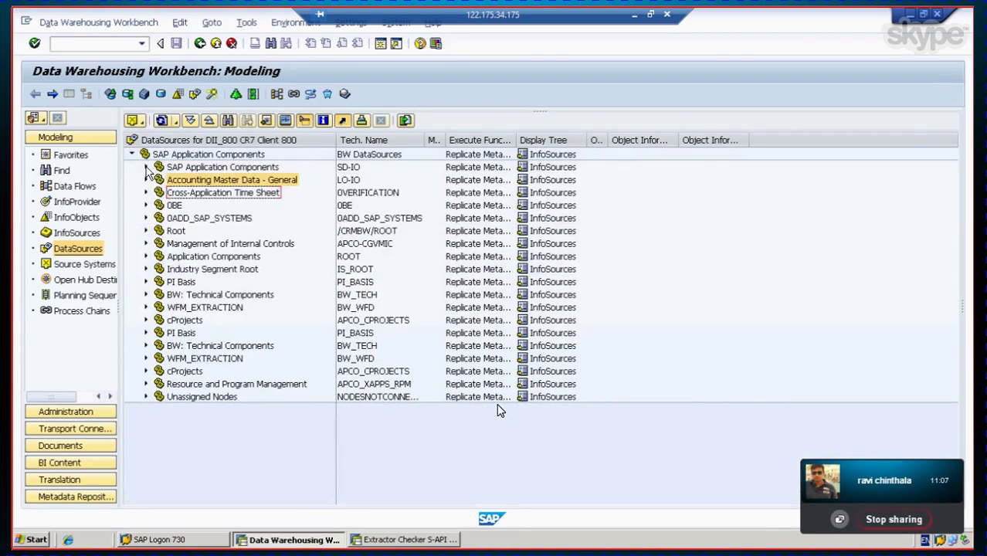
left_click(219, 246)
left_click(212, 270)
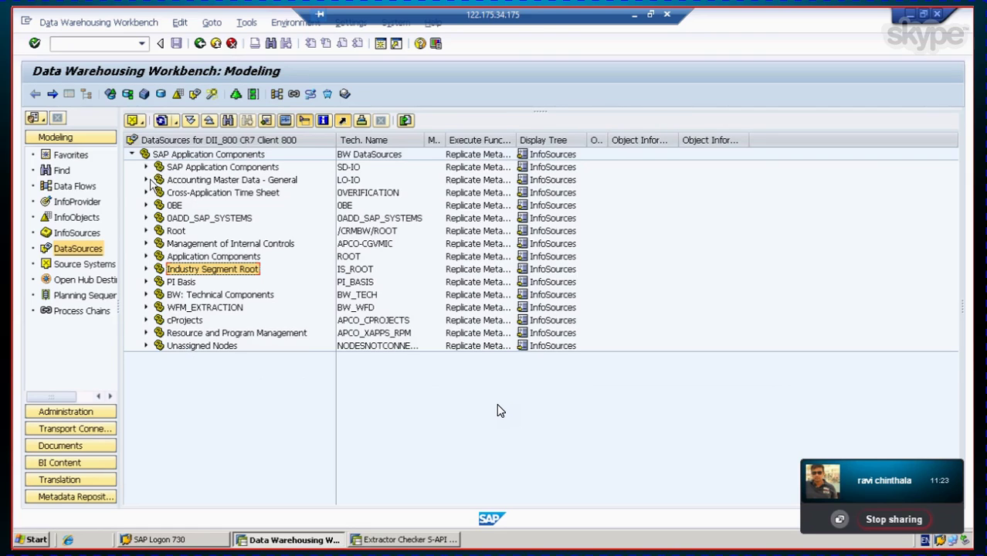
left_click(145, 180)
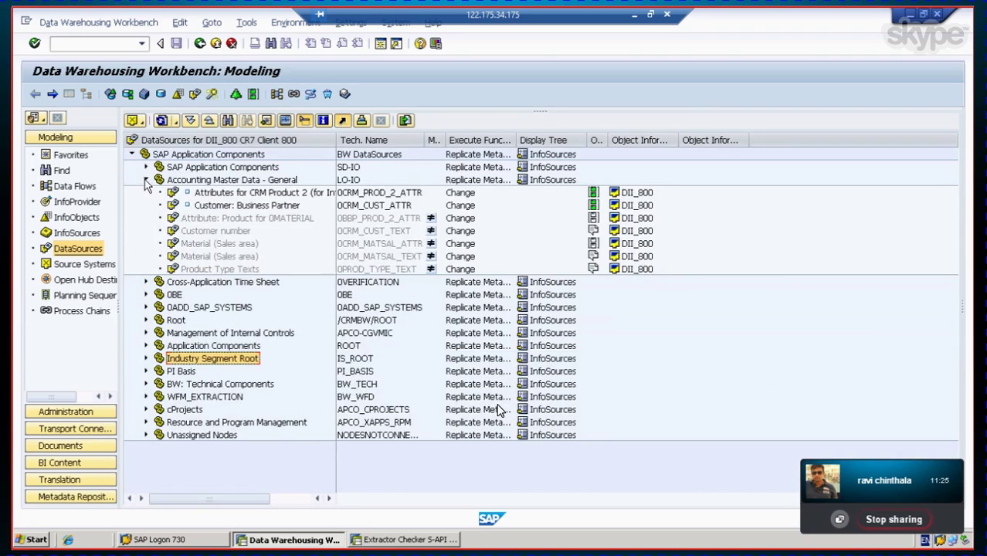
left_click(146, 180)
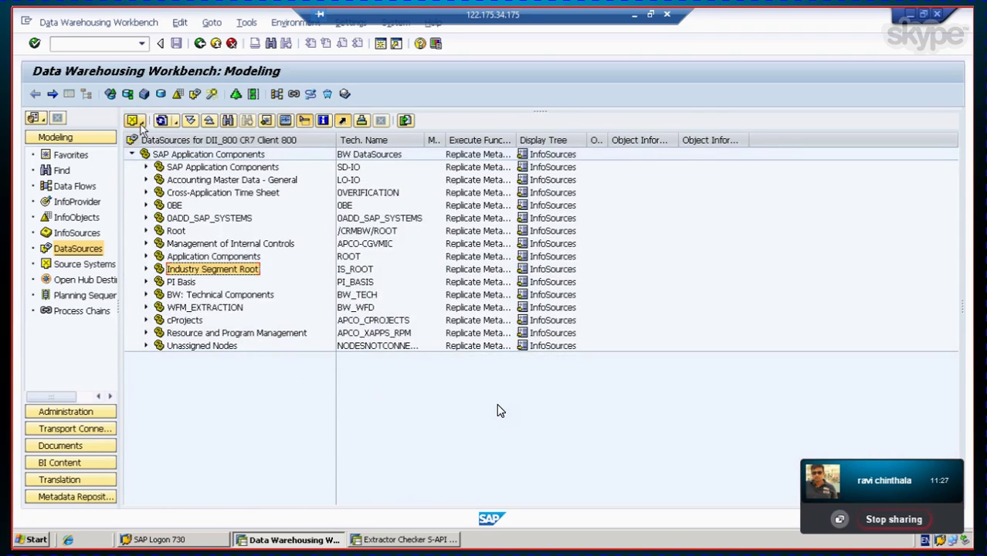
Step: Switch the DataSources tree's source system to T90CLNT090 (EH5 Client 800)
left_click(138, 124)
mouse_move(146, 141)
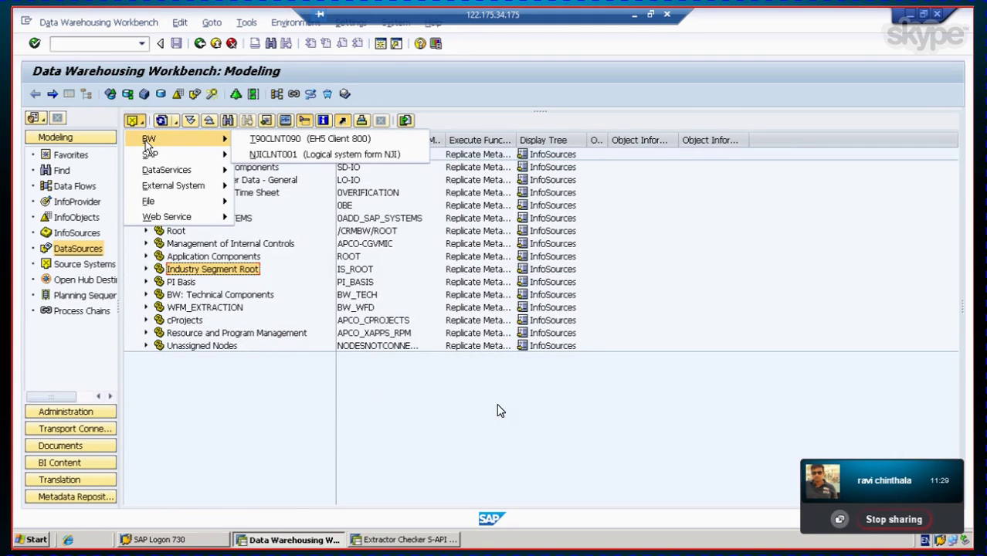
left_click(259, 141)
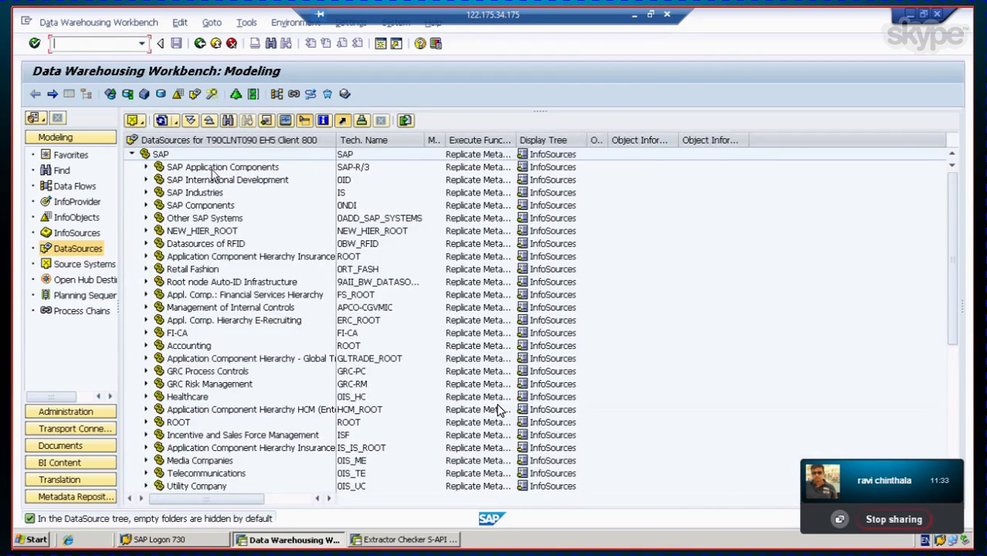
left_click(213, 169)
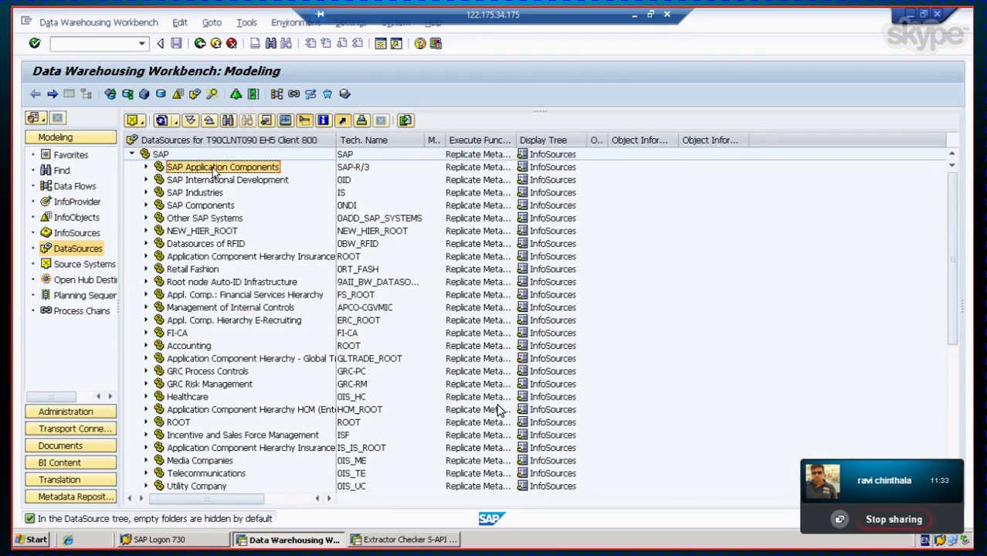
left_click(141, 123)
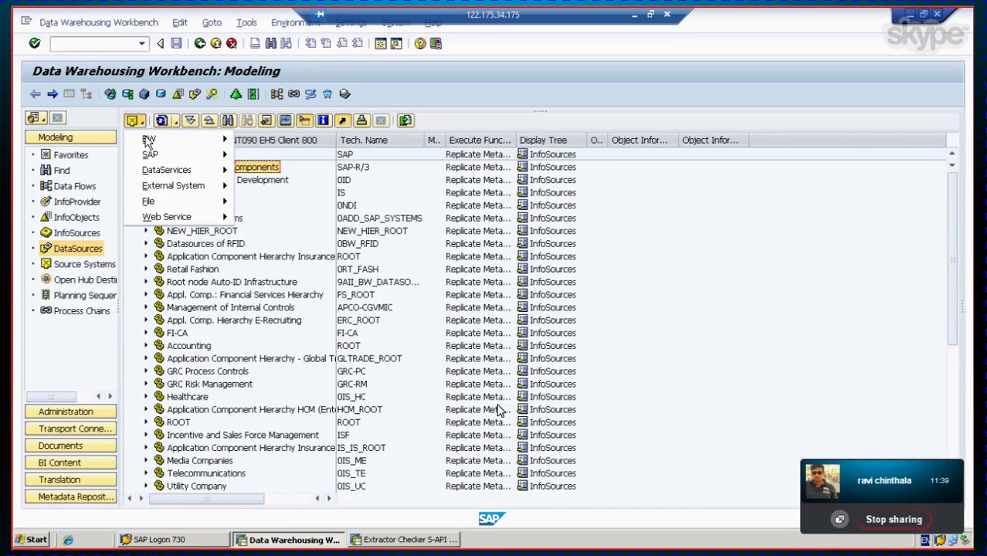
mouse_move(155, 139)
left_click(309, 139)
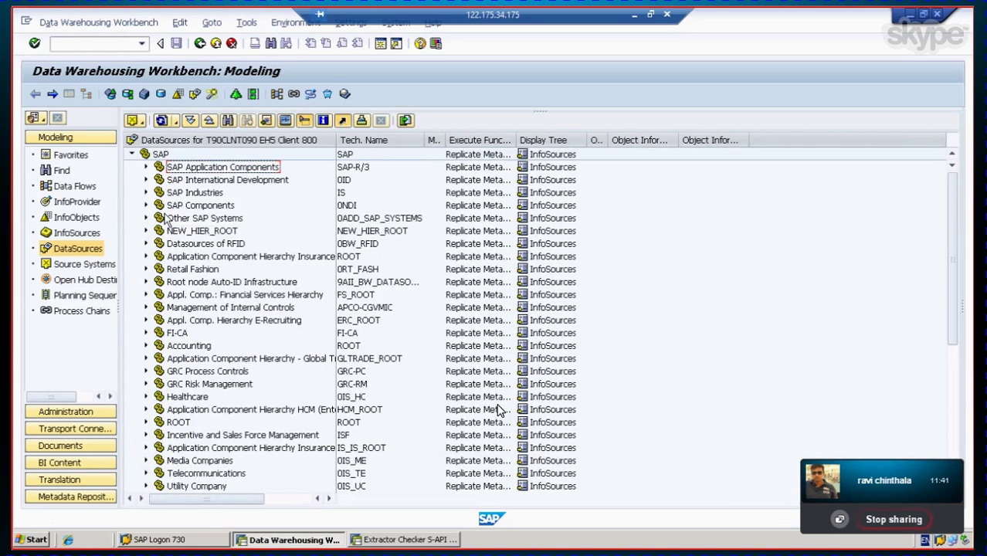
scroll(223, 299, "down", 1)
scroll(223, 299, "down", 5)
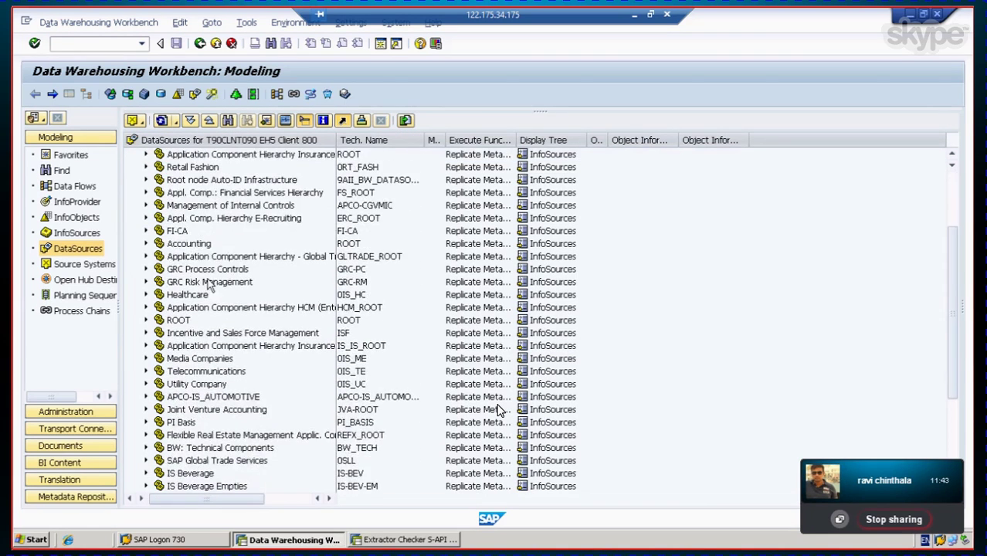
scroll(498, 410, "up", 6)
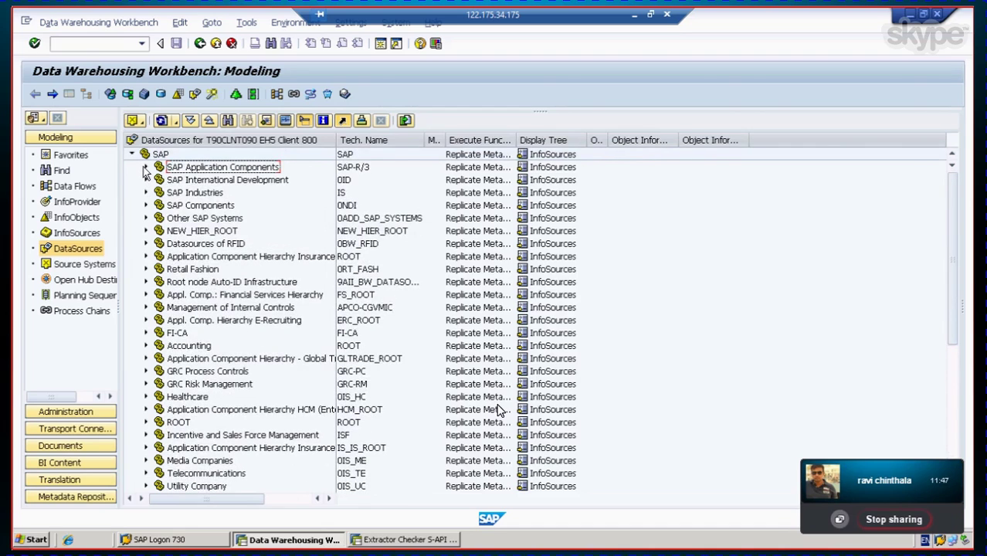
Step: Expand SAP Application Components, Financial Accounting and Asset Accounting to list the FI-AA DataSources
left_click(145, 167)
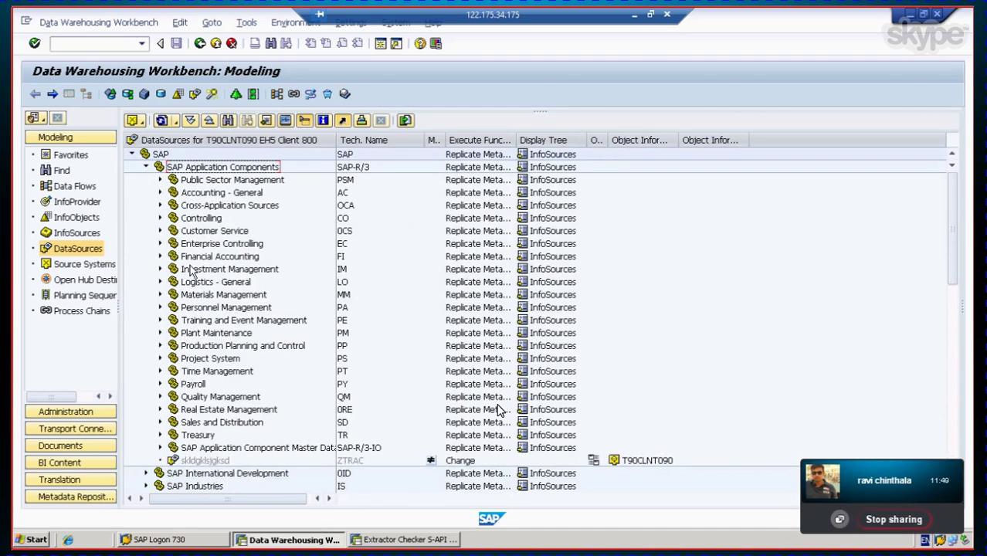
left_click(194, 257)
left_click(161, 257)
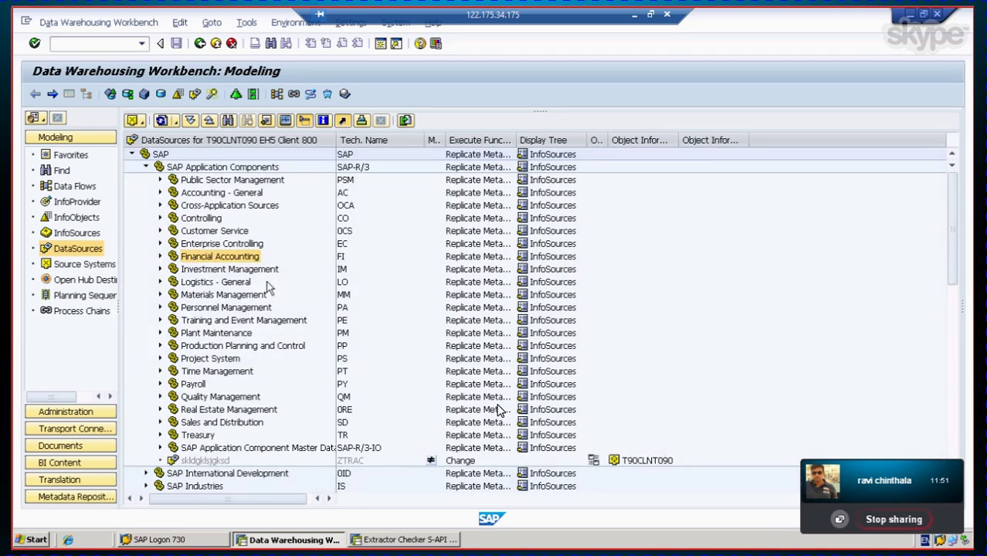
scroll(285, 283, "down", 2)
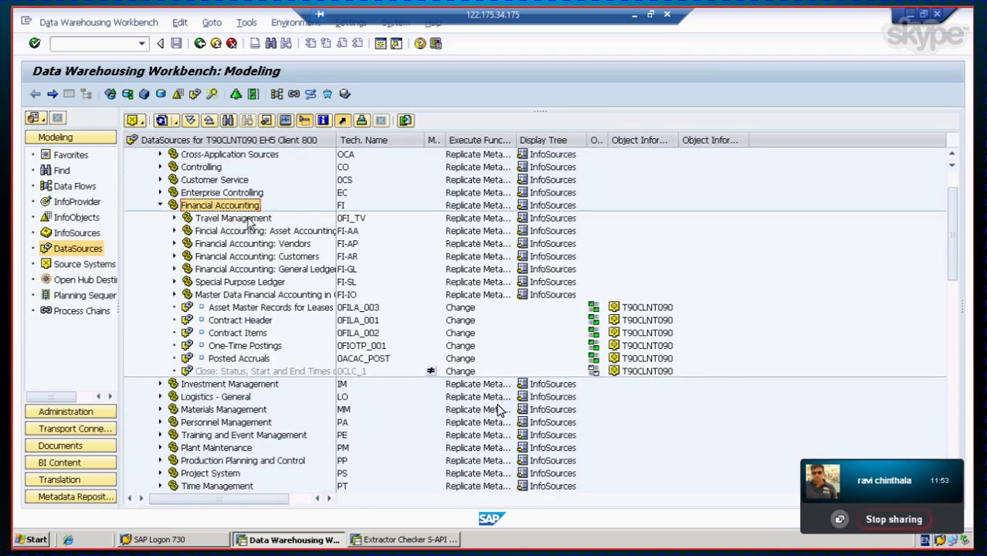
left_click(239, 231)
left_click(174, 230)
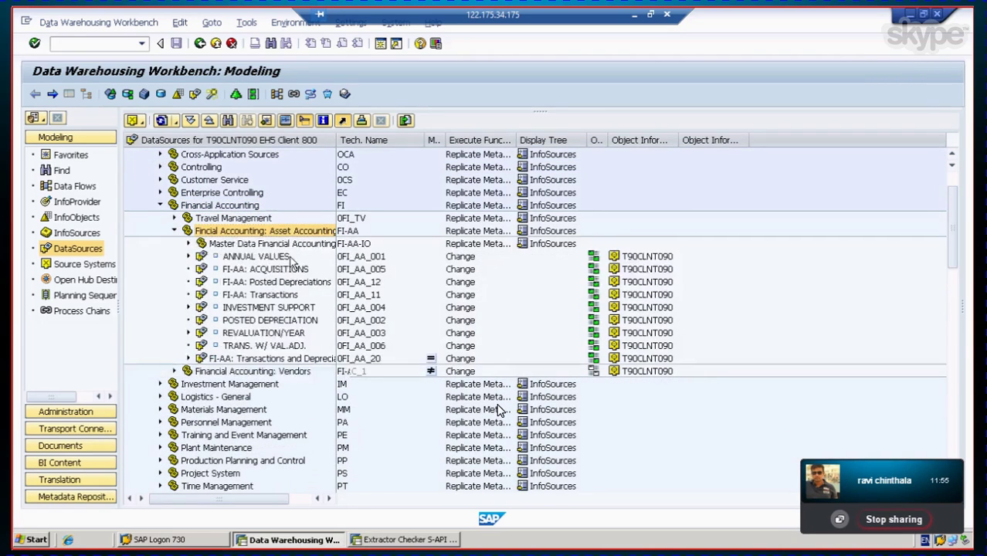
Step: Expand ANNUAL VALUES, INVESTMENT SUPPORT and REVALUATION/YEAR to show their InfoPackages and data flow
left_click(244, 258)
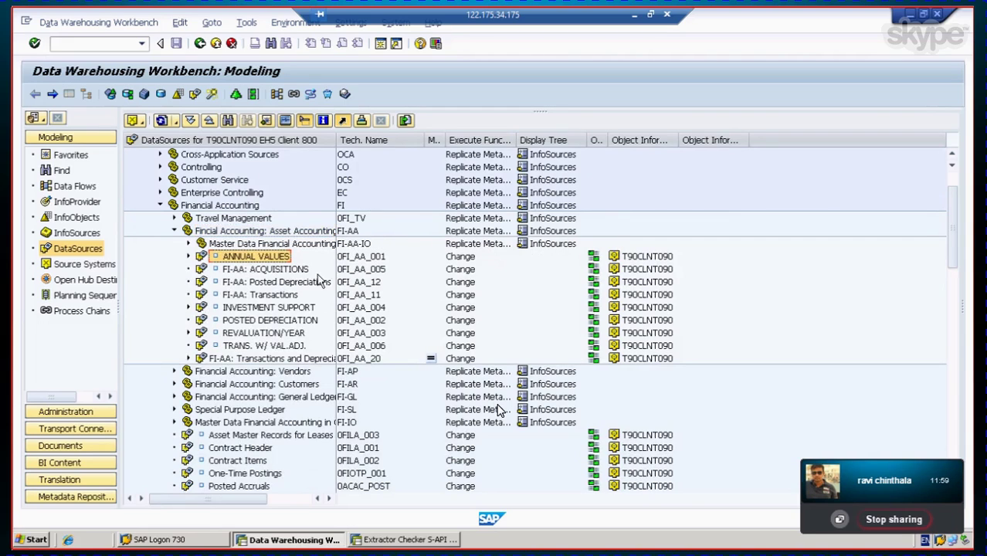
left_click(293, 335)
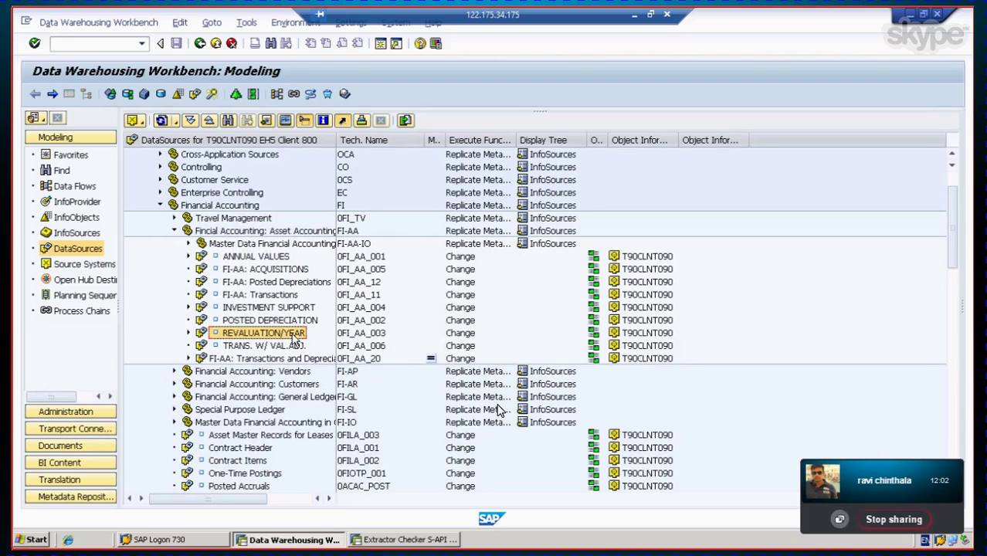
left_click(293, 309)
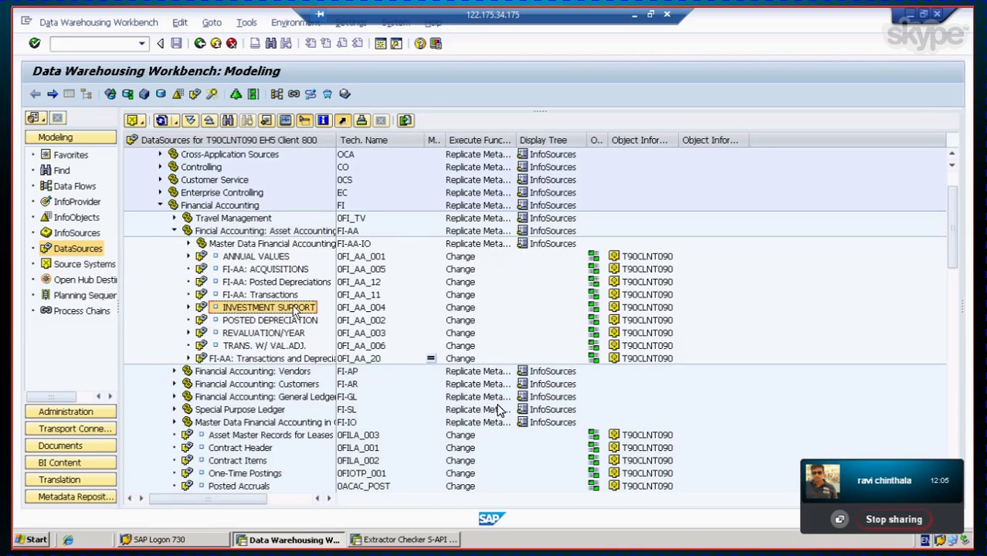
left_click(255, 283)
left_click(257, 269)
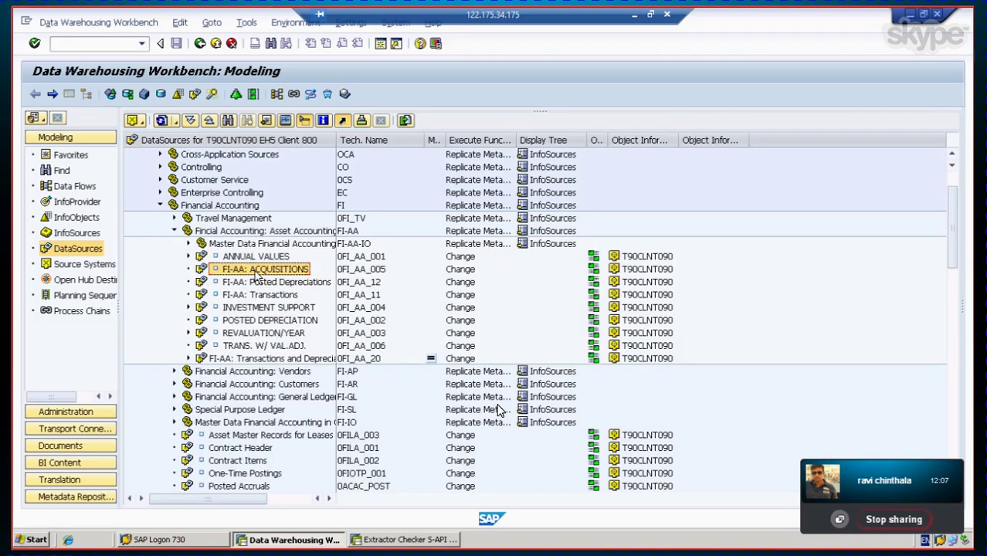
left_click(250, 299)
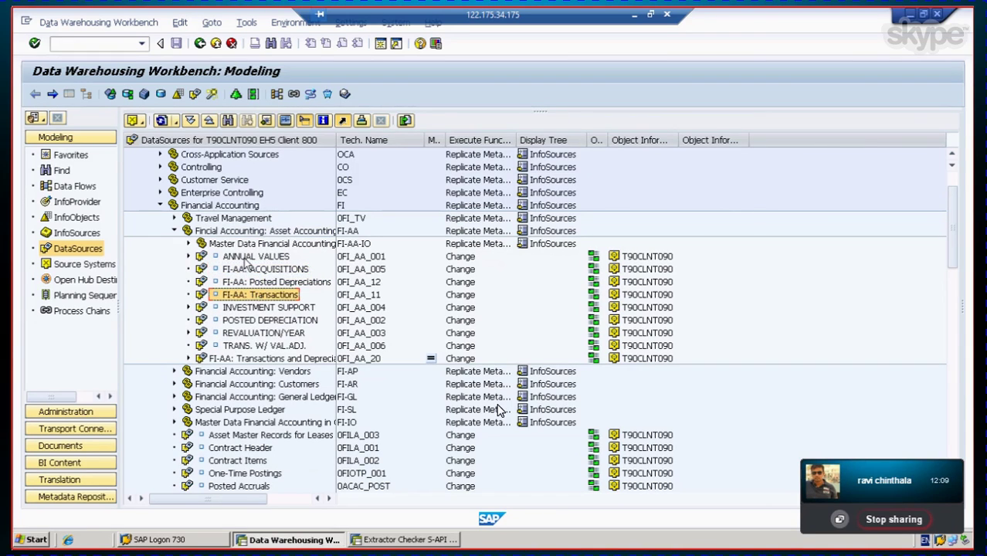
left_click(243, 260)
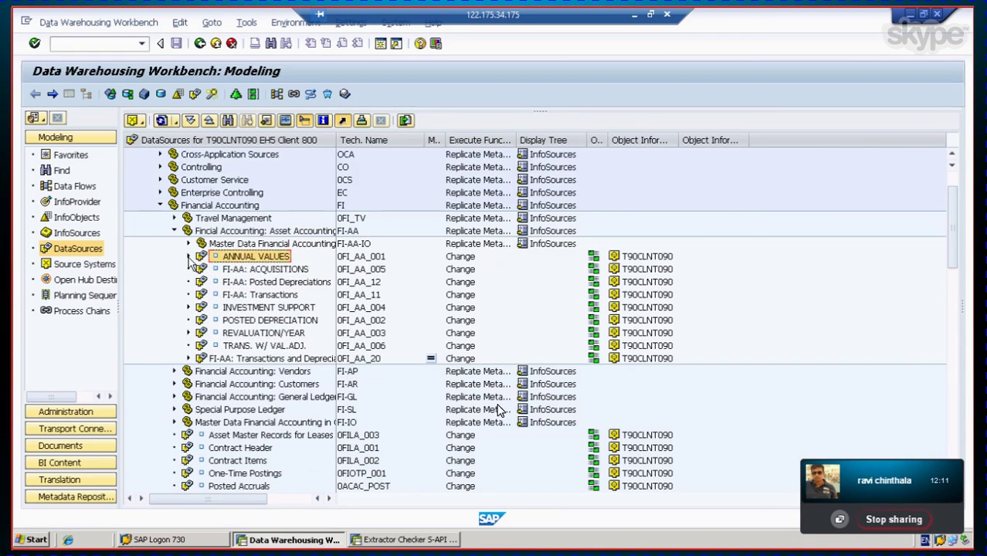
left_click(188, 257)
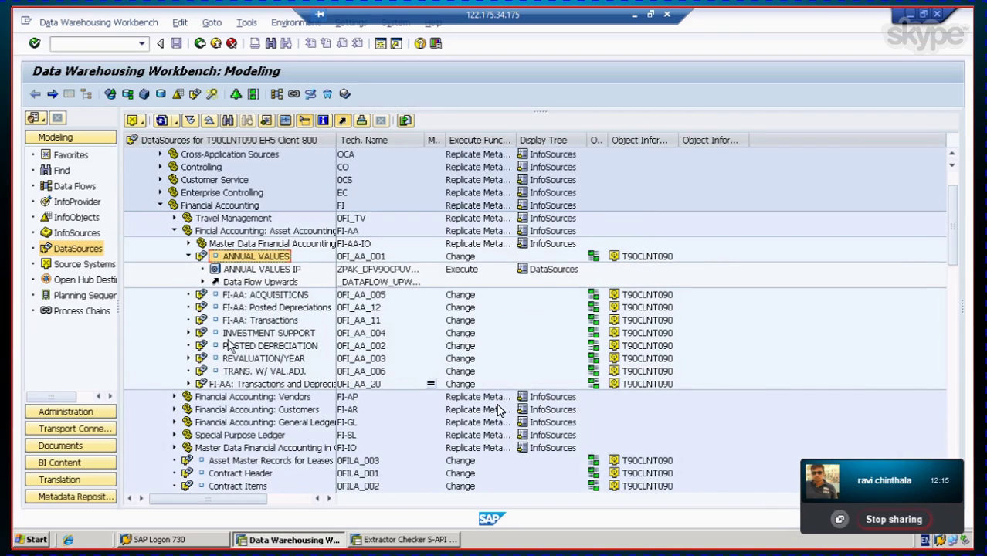
left_click(187, 335)
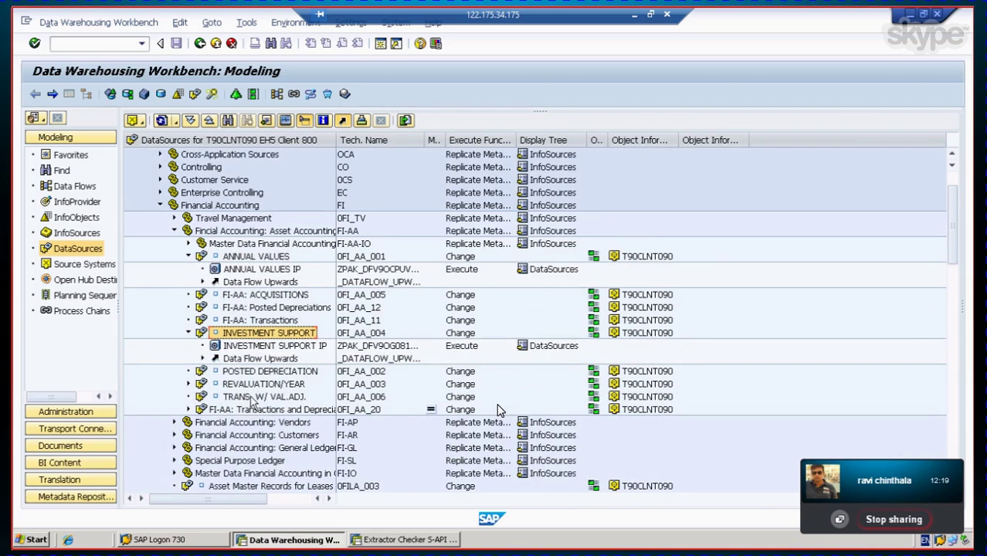
left_click(257, 385)
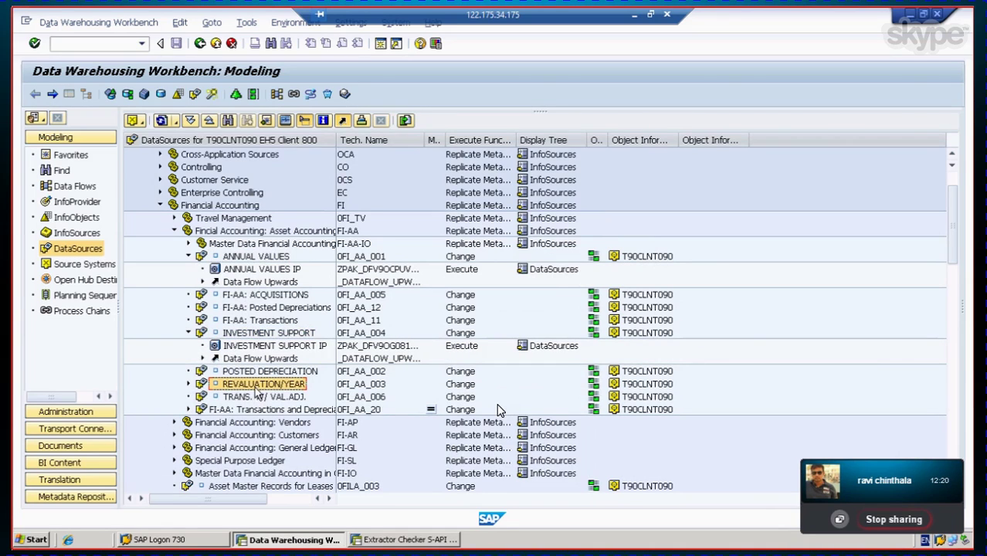
left_click(189, 384)
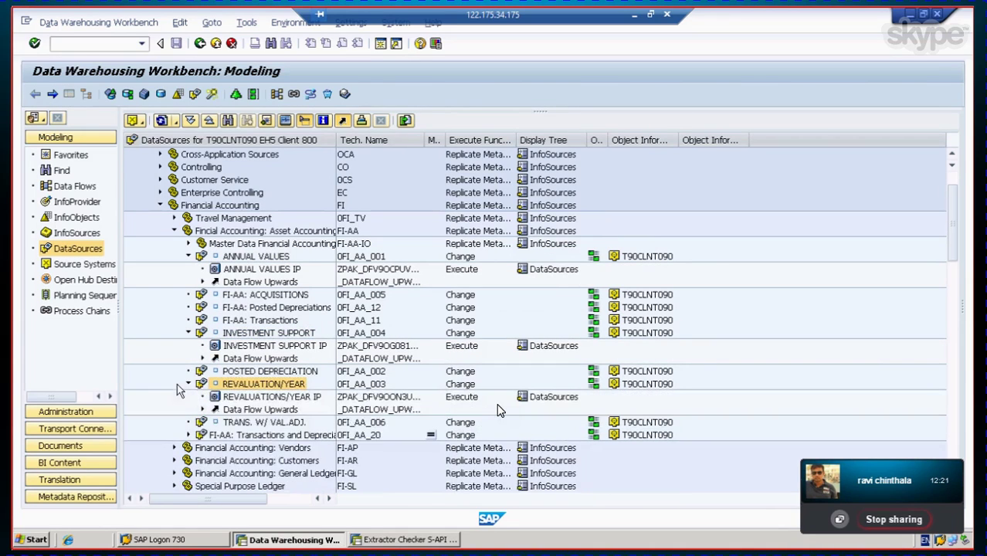
left_click(245, 257)
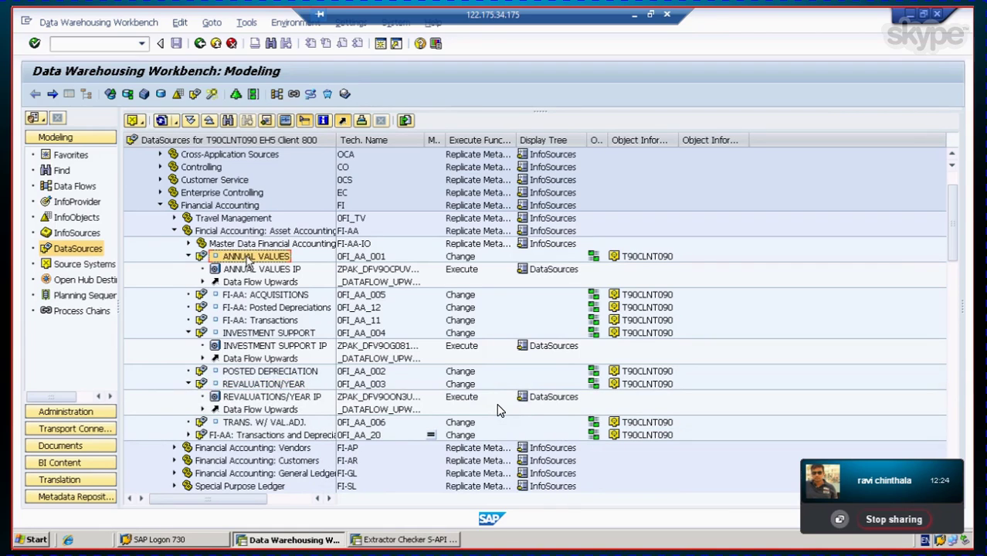
Step: Replicate Metadata for the ANNUAL VALUES DataSource 0FI_AA_001
right_click(249, 261)
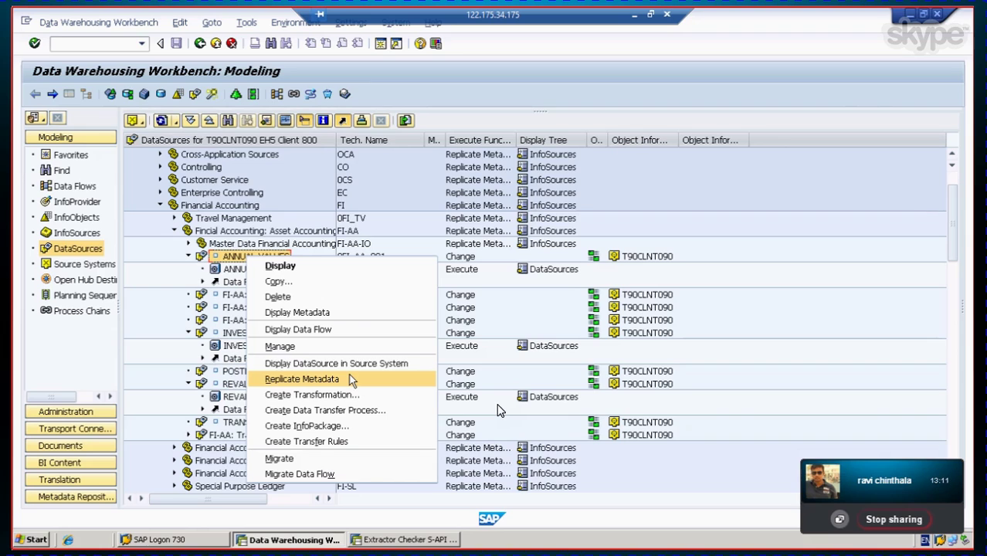
left_click(351, 380)
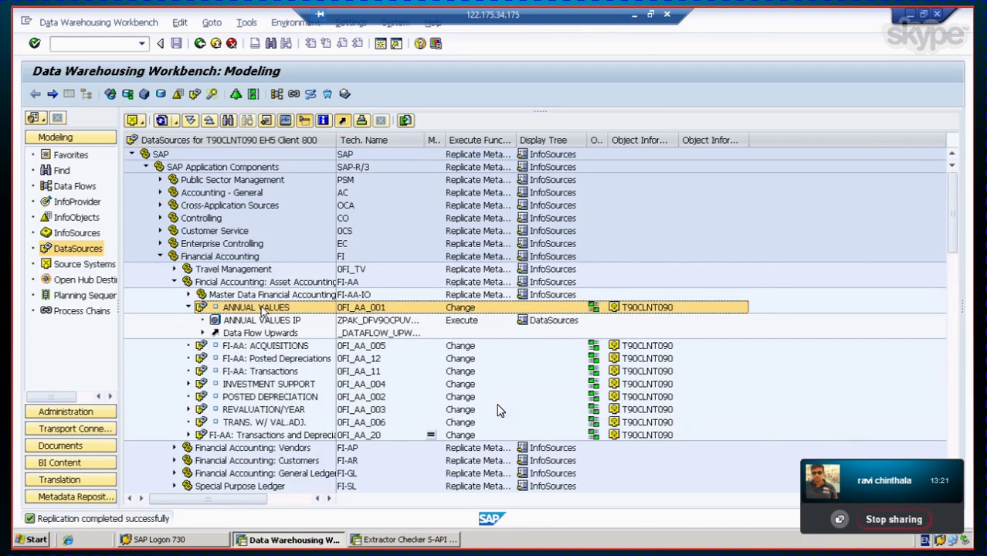
right_click(262, 309)
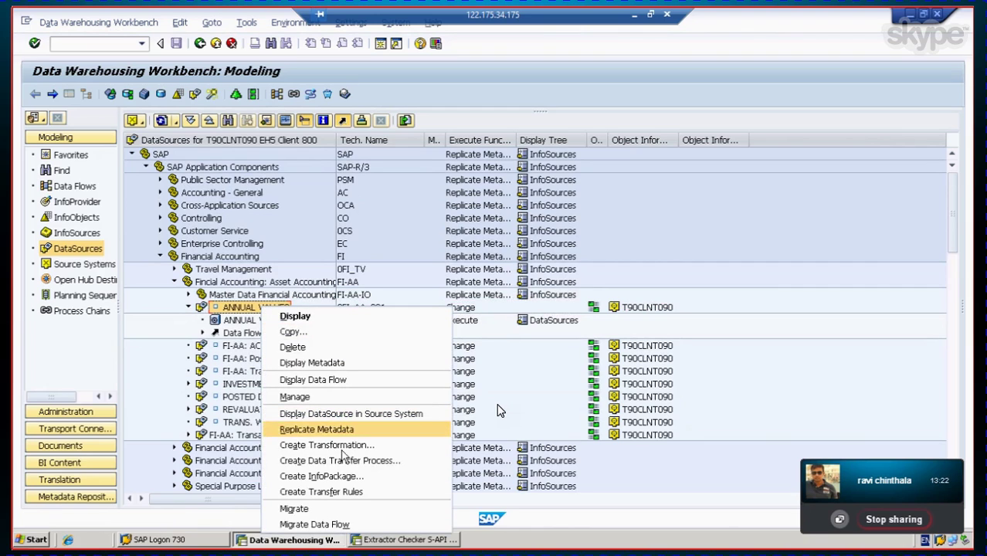
left_click(356, 507)
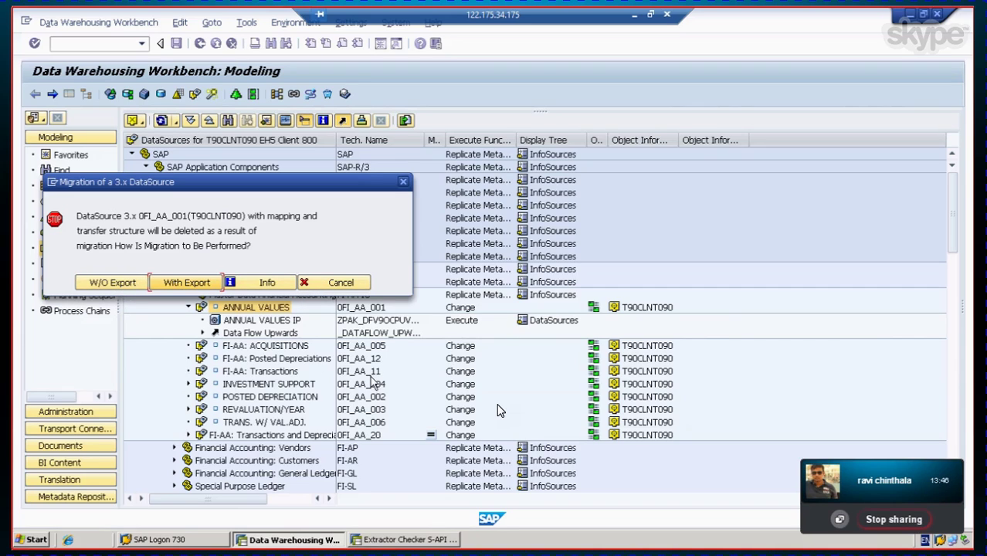
left_click(343, 284)
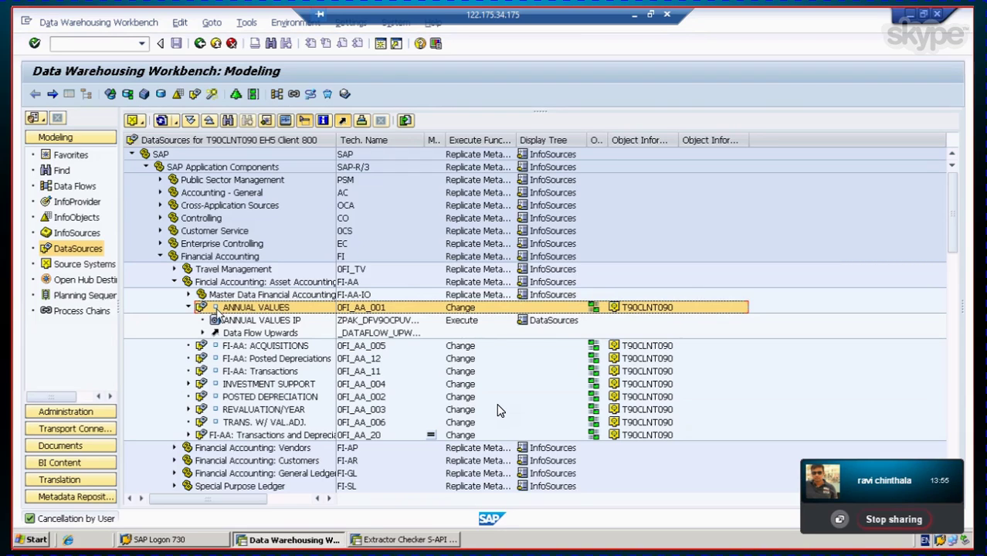
left_click(223, 359)
left_click(228, 371)
left_click(241, 396)
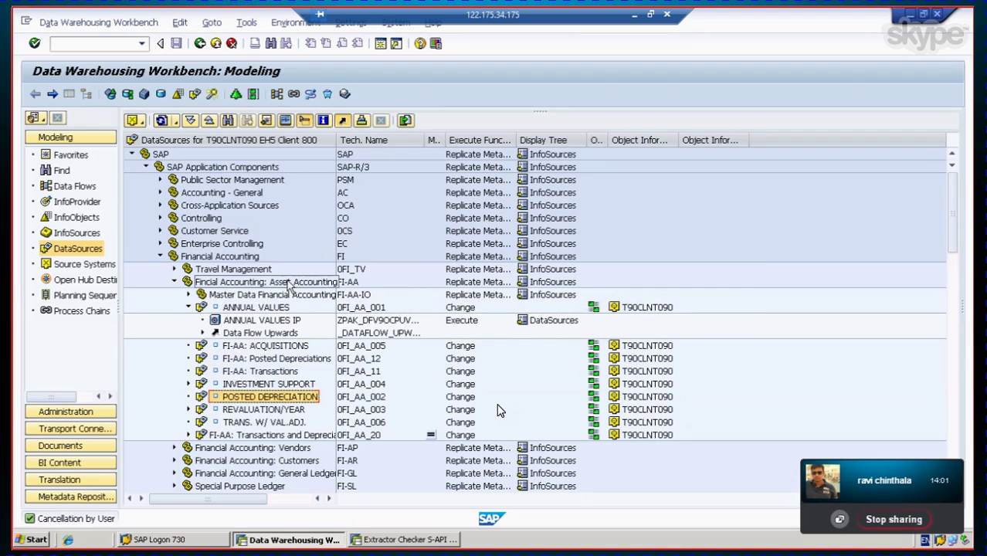
left_click(190, 434)
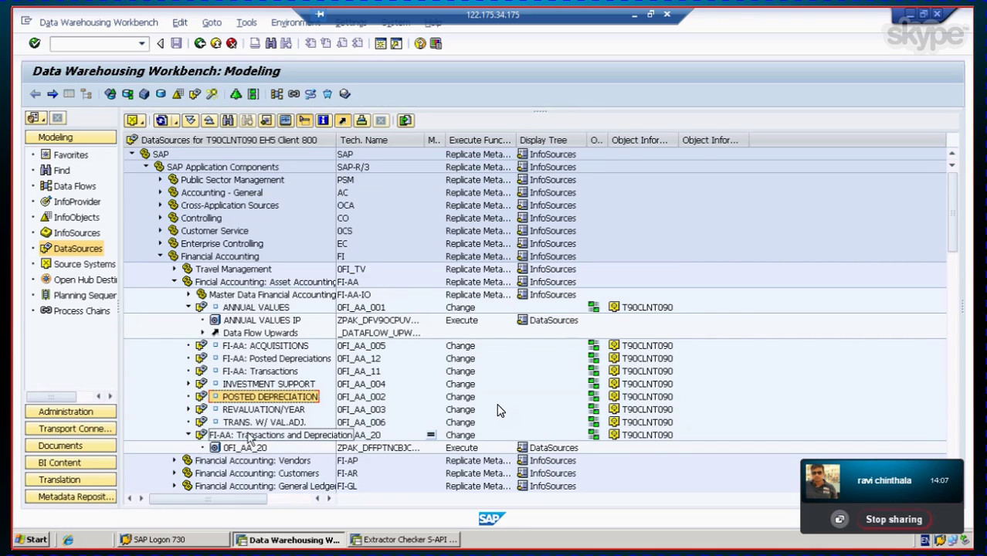
left_click(188, 435)
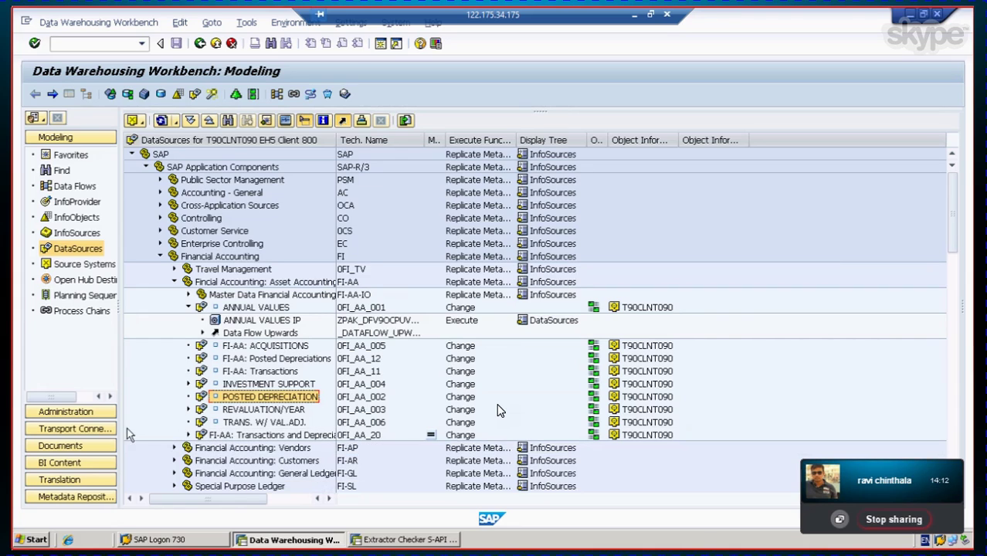
left_click(248, 347)
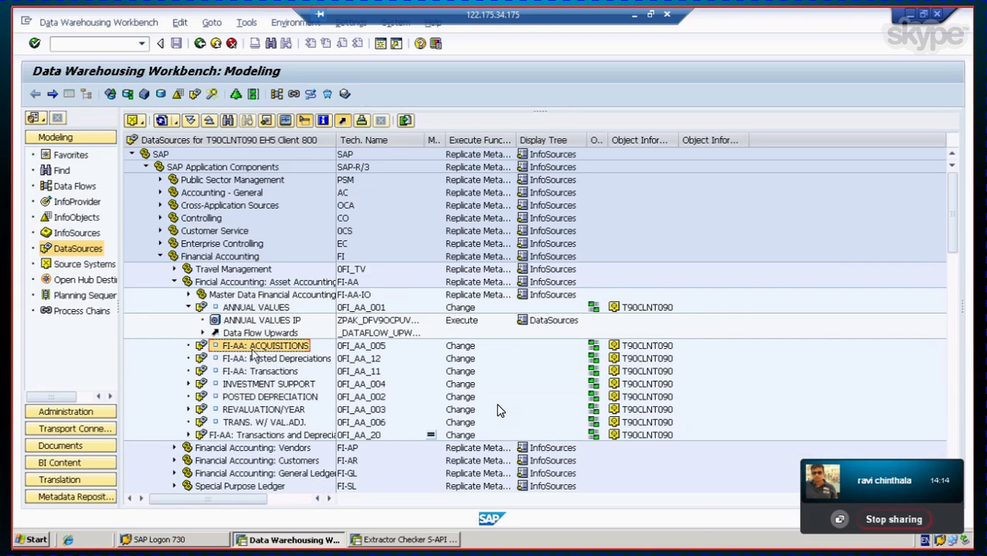
left_click(264, 309)
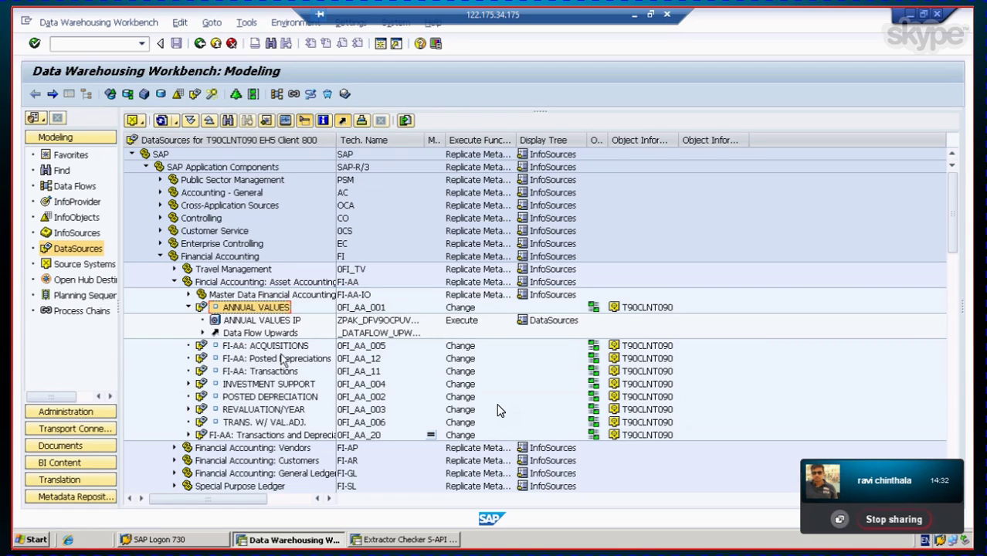
left_click(256, 412)
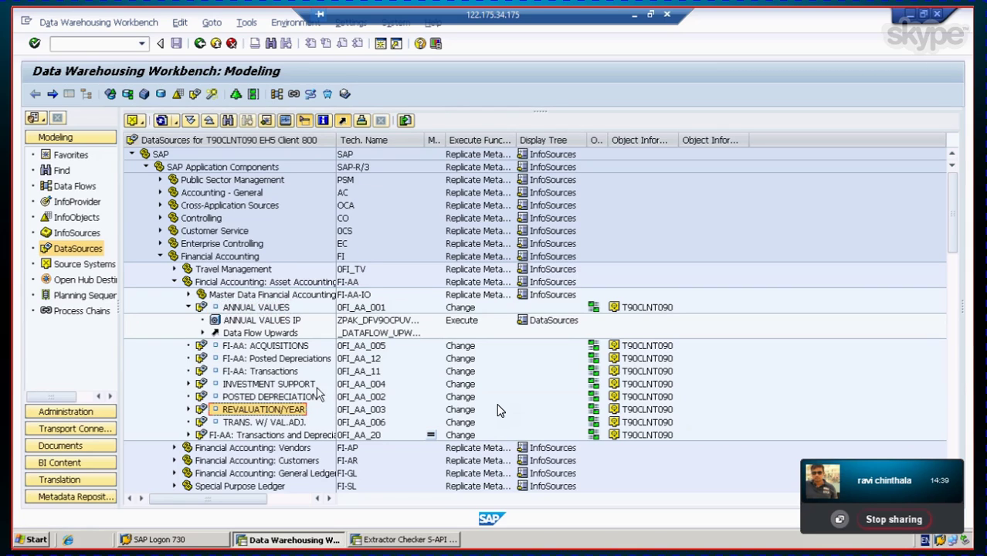
left_click(254, 384)
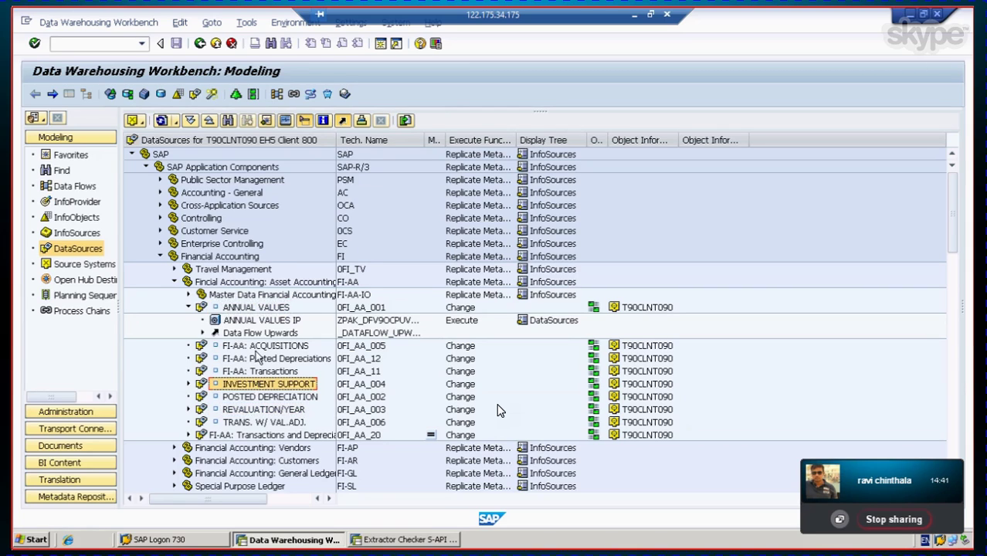
Step: Replicate Metadata for INVESTMENT SUPPORT (0FI_AA_004) and REVALUATION/YEAR (0FI_AA_003)
right_click(270, 388)
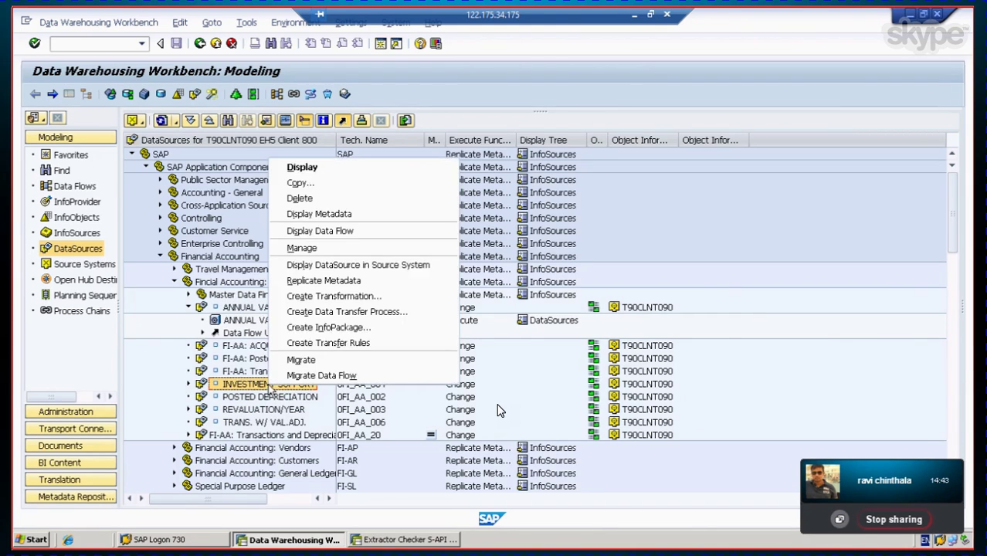
left_click(344, 281)
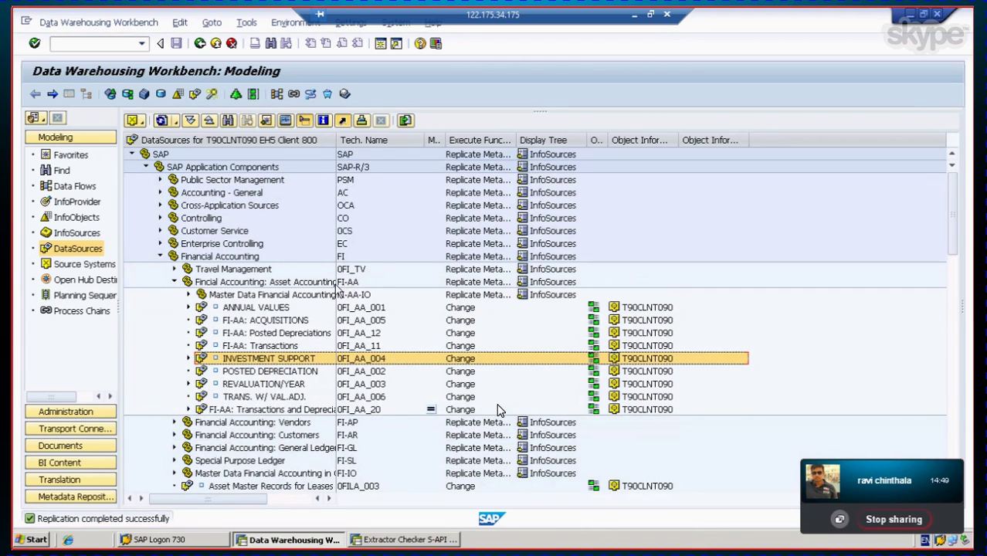
left_click(281, 387)
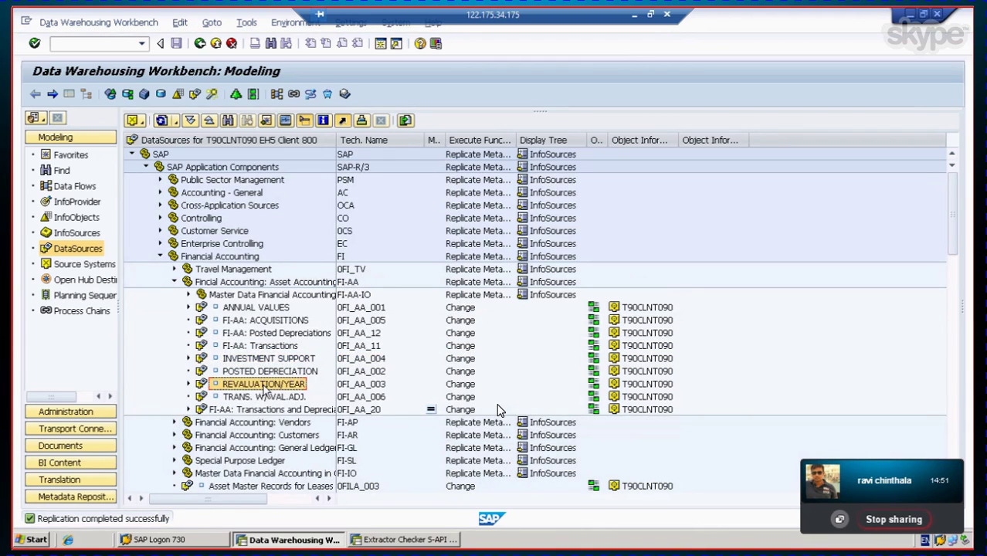
right_click(264, 384)
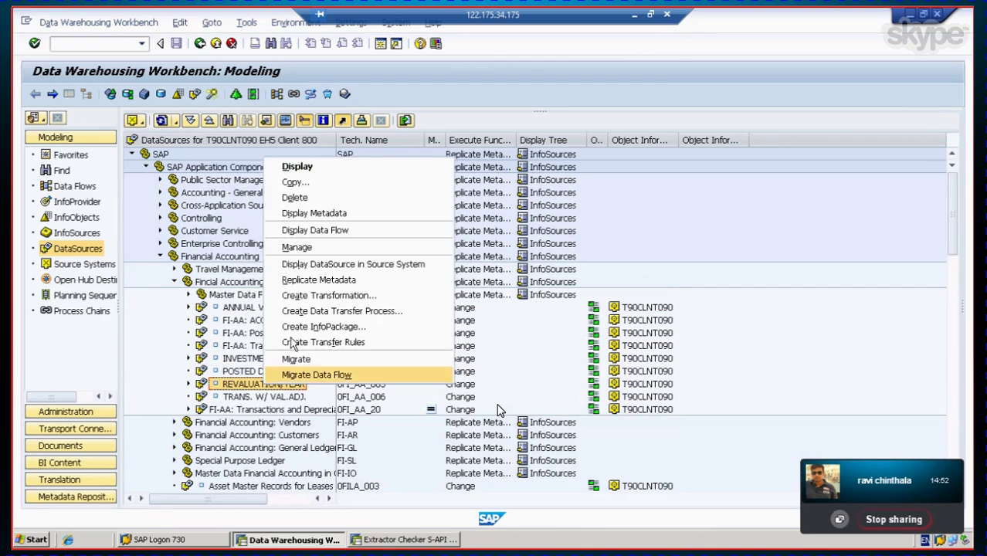
left_click(315, 281)
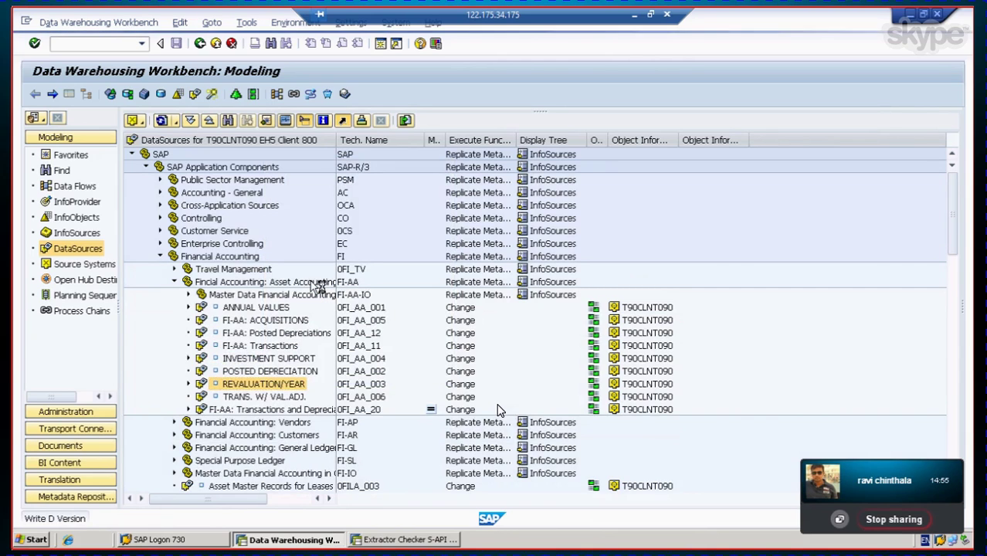
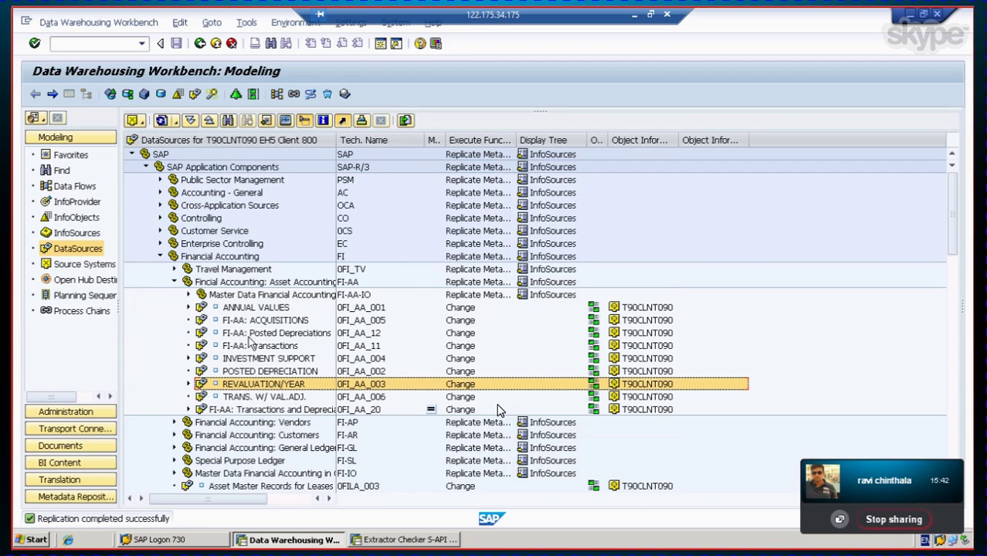
Step: Open the ANNUAL VALUES IP InfoPackage and enter a Fiscal Year selection of 200
left_click(241, 309)
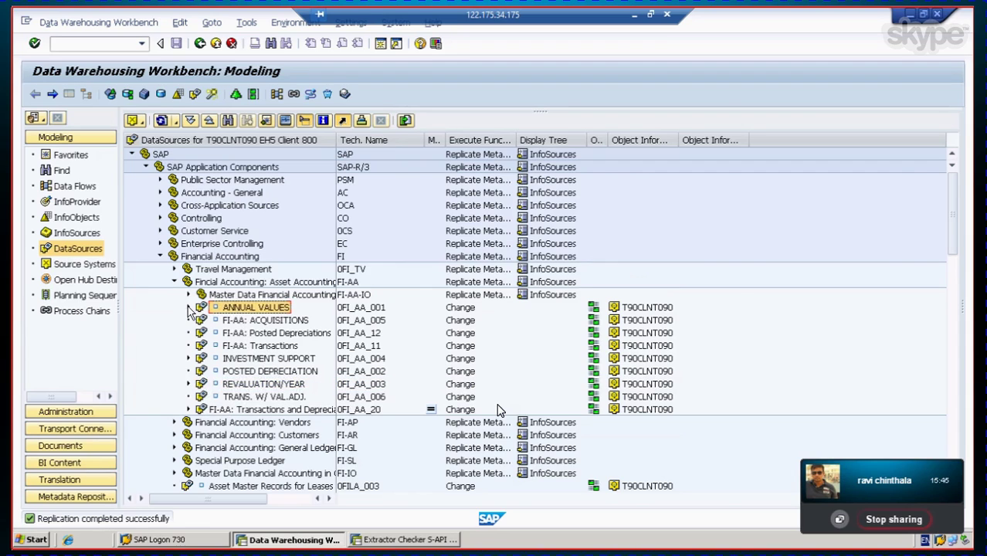
left_click(188, 307)
left_click(262, 320)
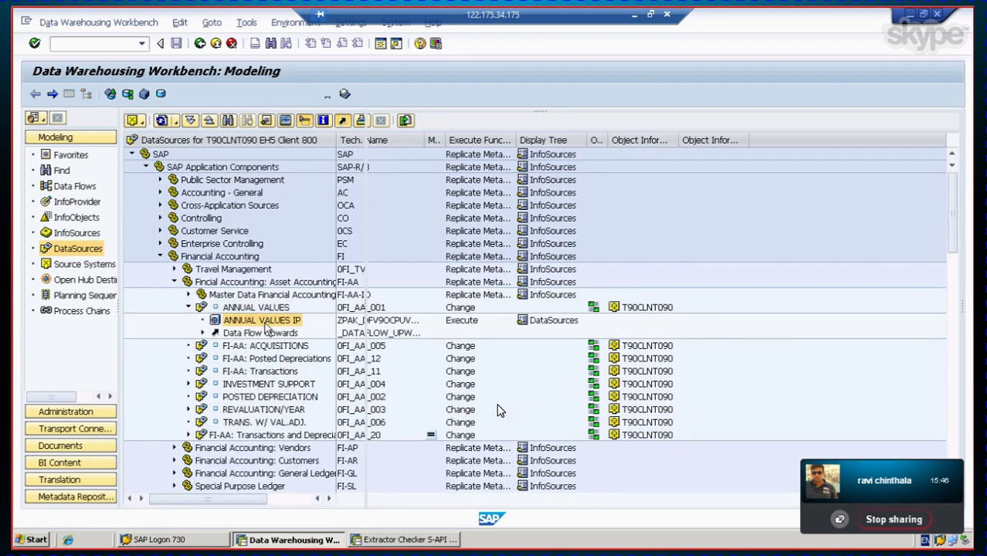
double_click(263, 320)
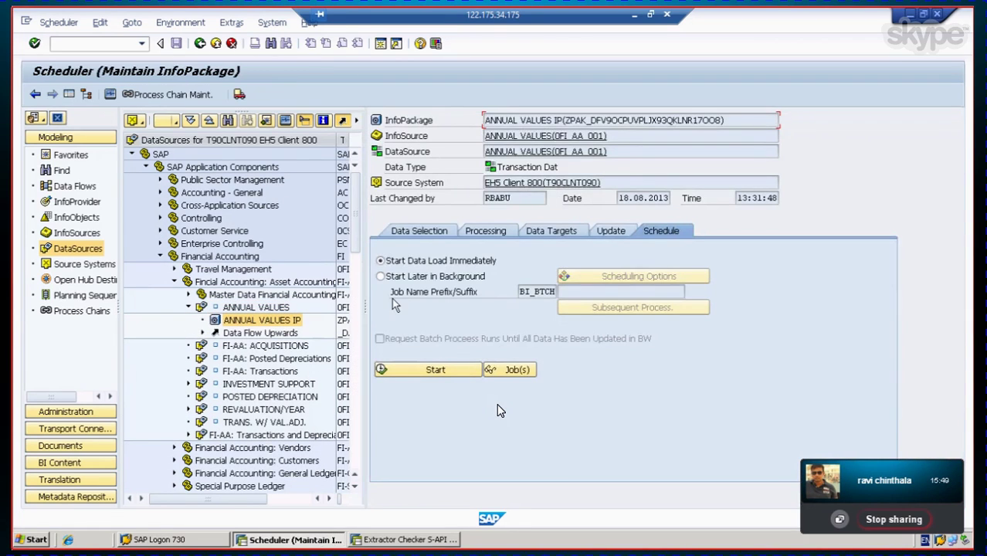
left_click(417, 234)
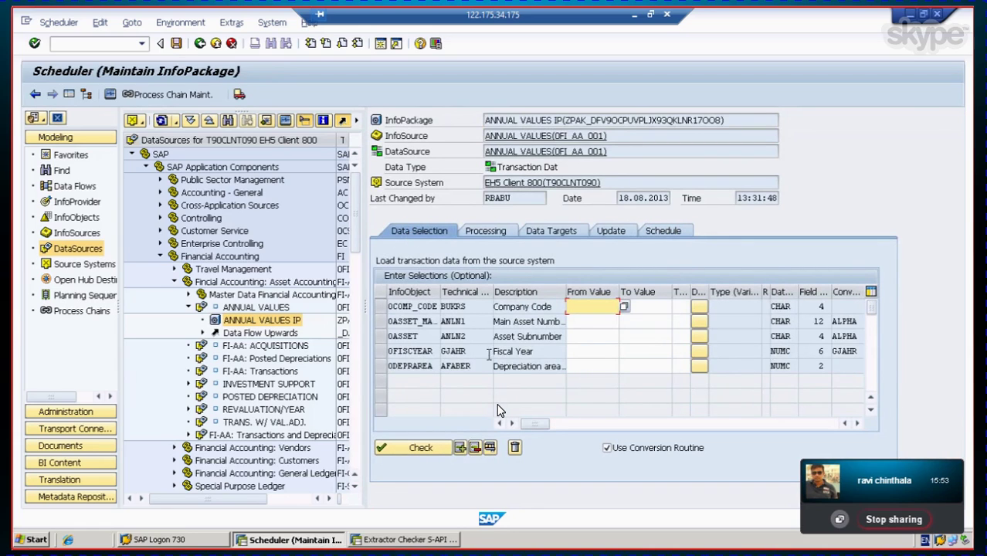
left_click(589, 351)
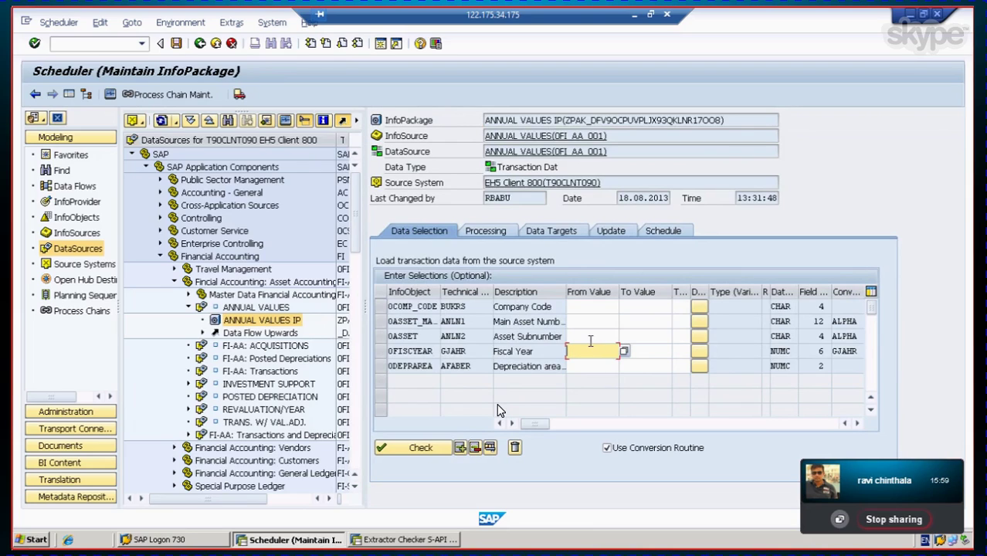
type("2008")
Step: Review the Processing, Data Targets and Update tabs, then start the load immediately
left_click(663, 234)
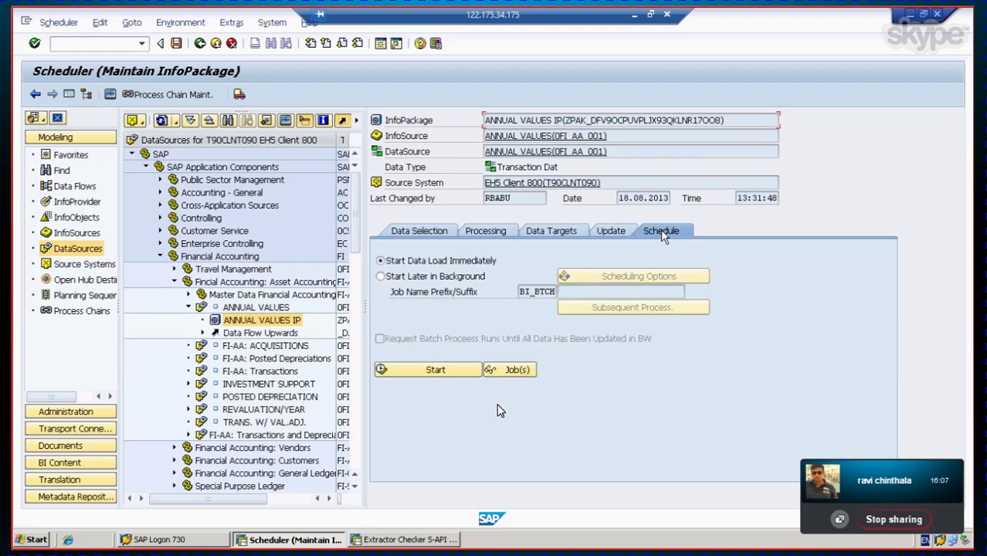
left_click(486, 233)
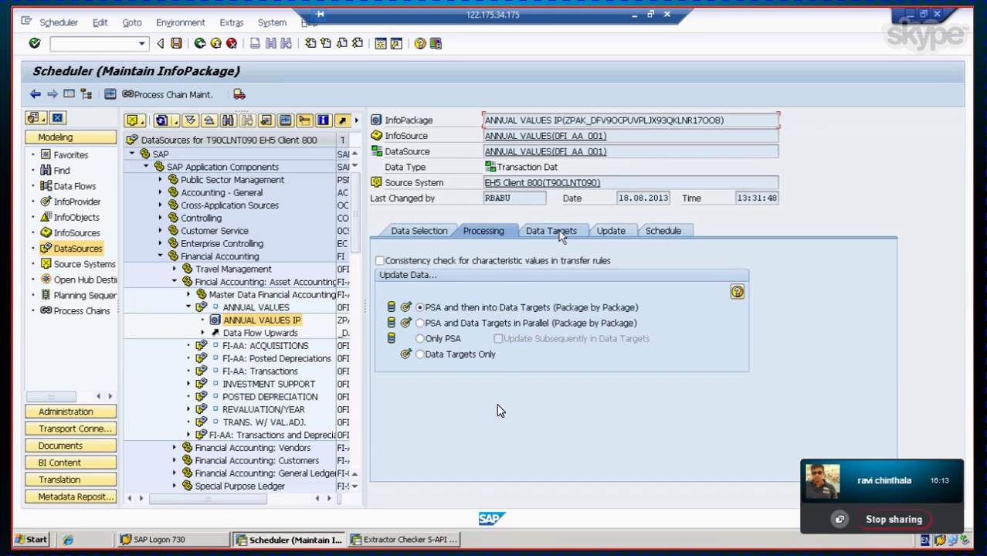
left_click(561, 234)
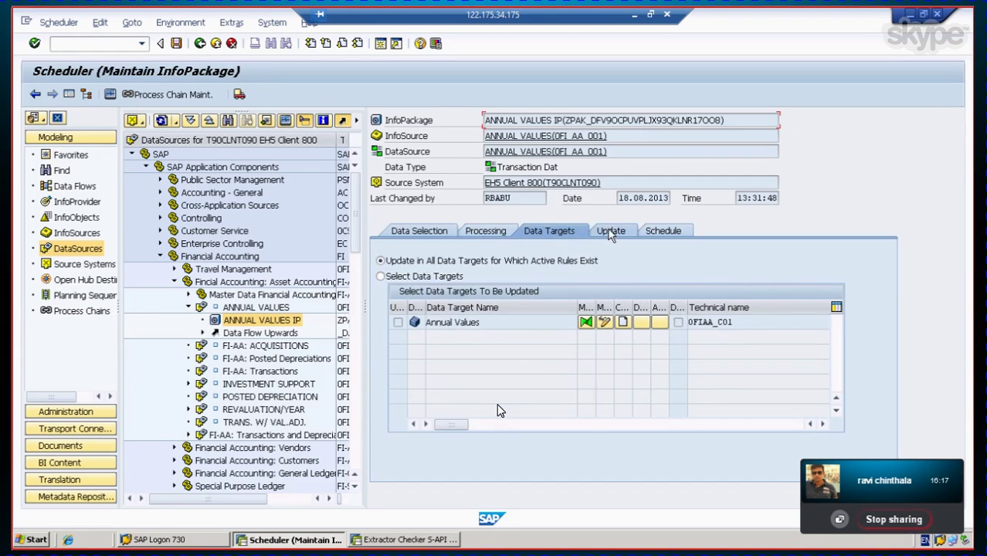
left_click(610, 232)
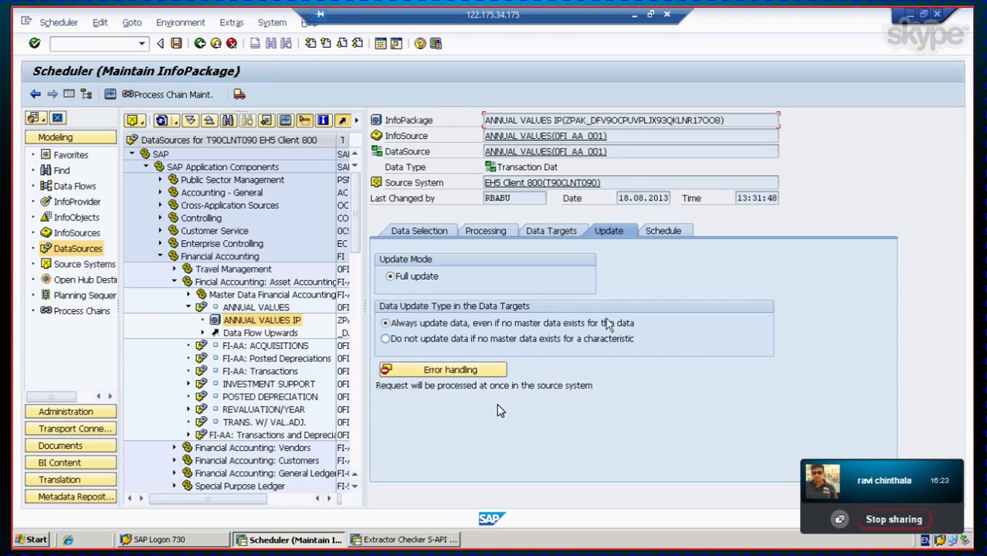
left_click(662, 232)
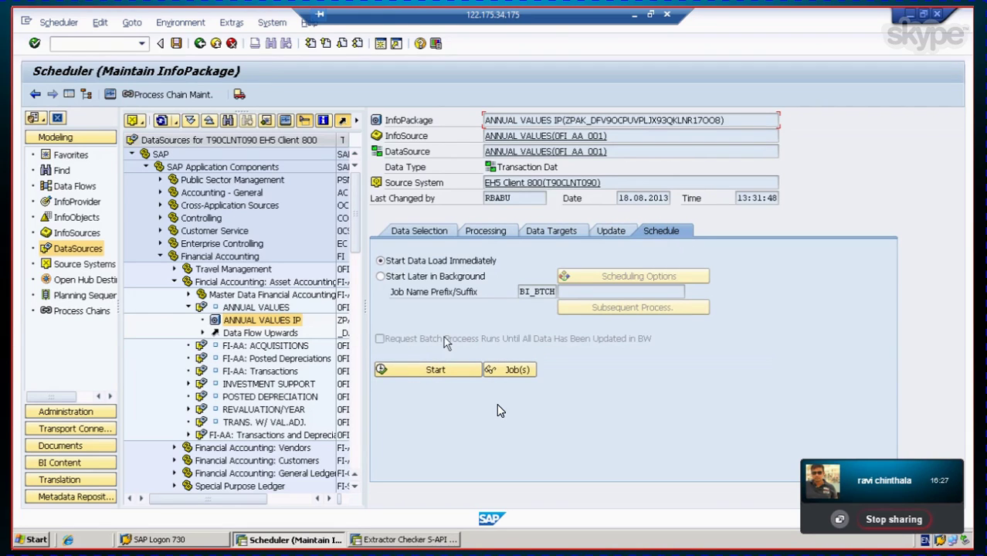
left_click(437, 372)
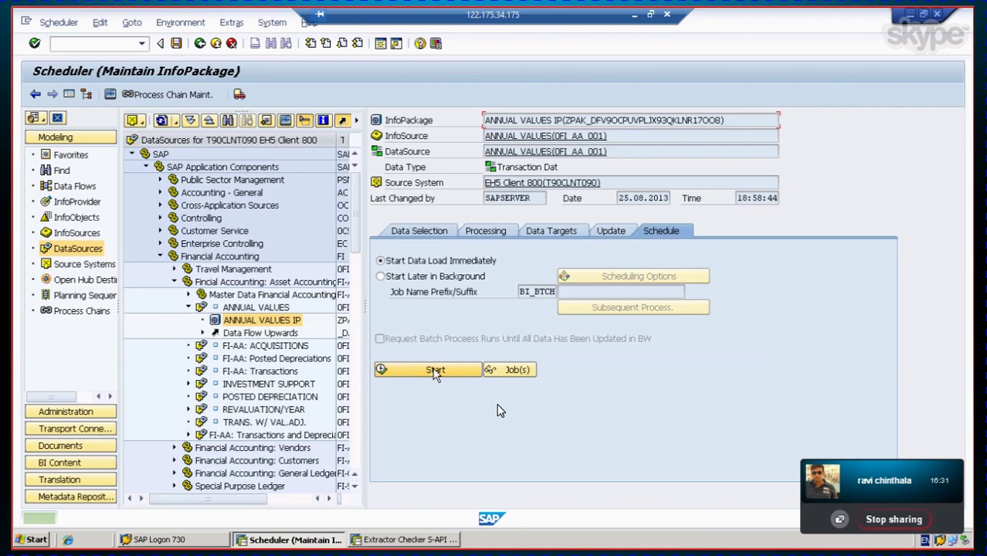
Step: Open the load monitor and refresh it until the request's status updates
left_click(110, 94)
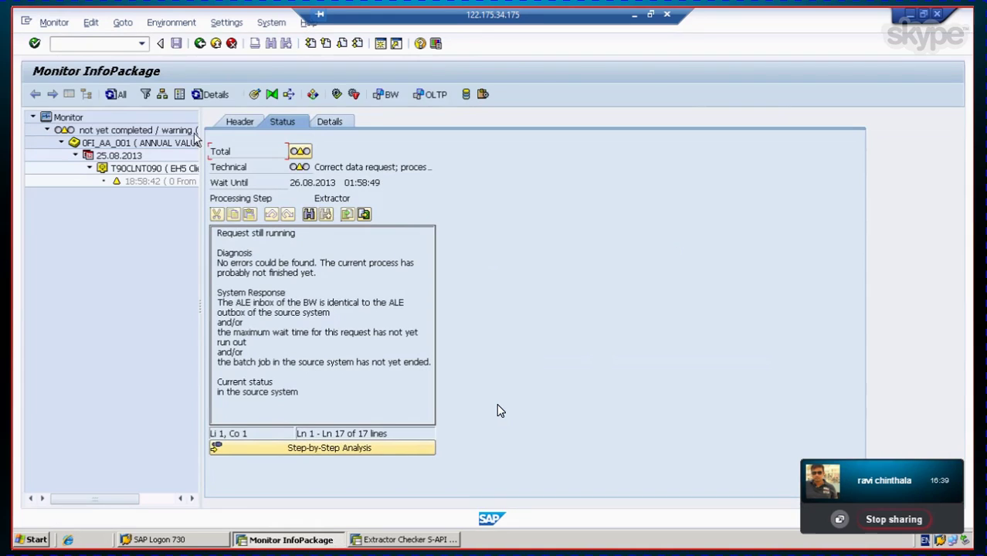
left_click(113, 96)
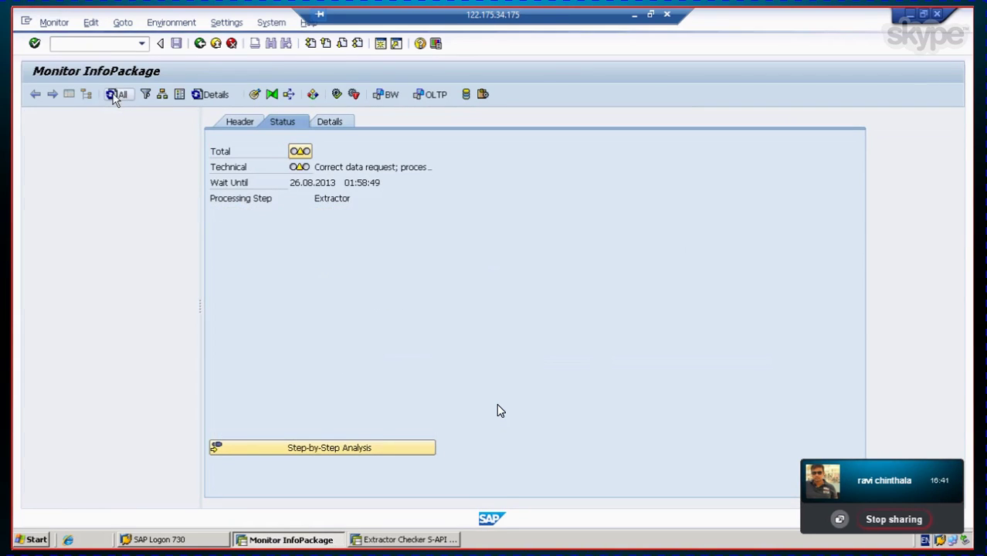
left_click(114, 97)
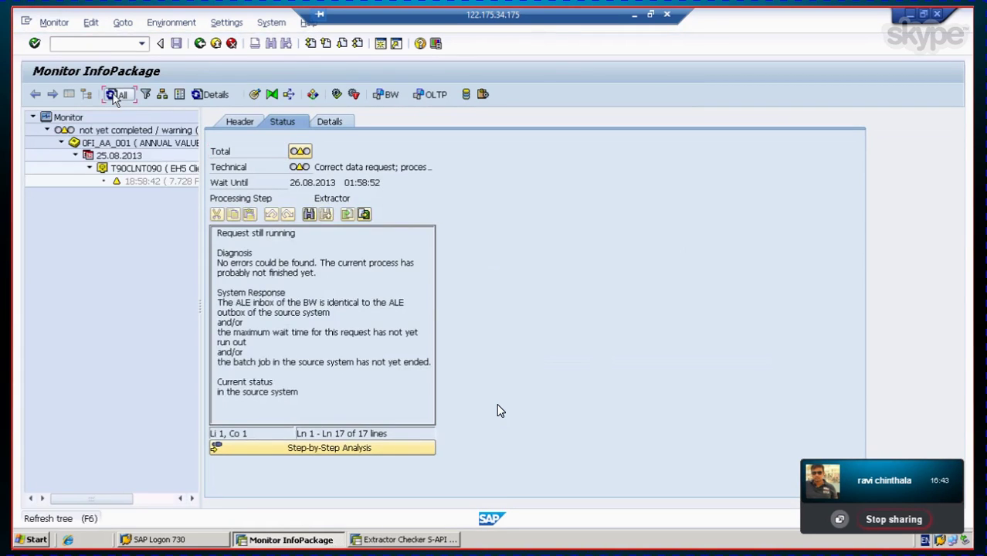
left_click(114, 97)
left_click(114, 98)
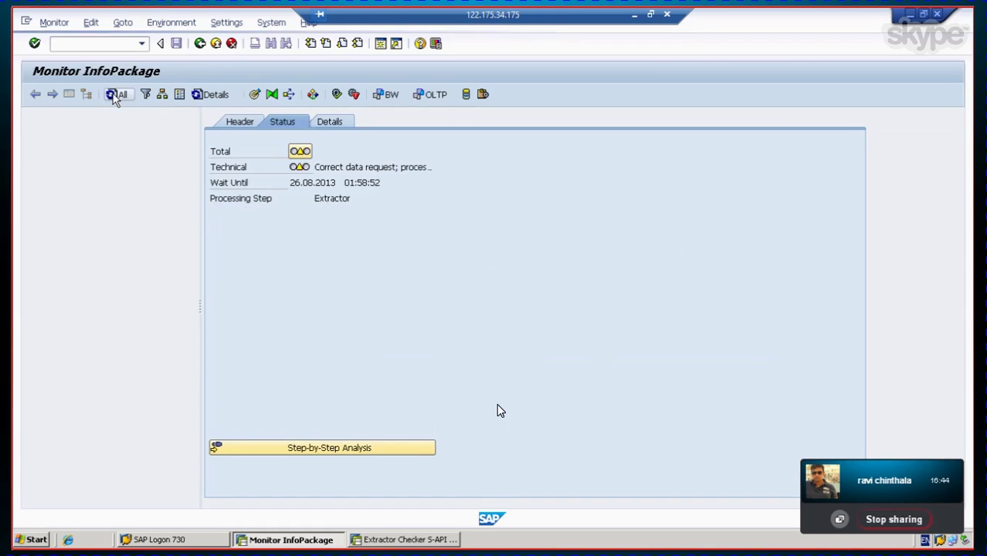
Step: Show the Details of the 18:58:42 request, confirming the IDoc search
left_click(141, 184)
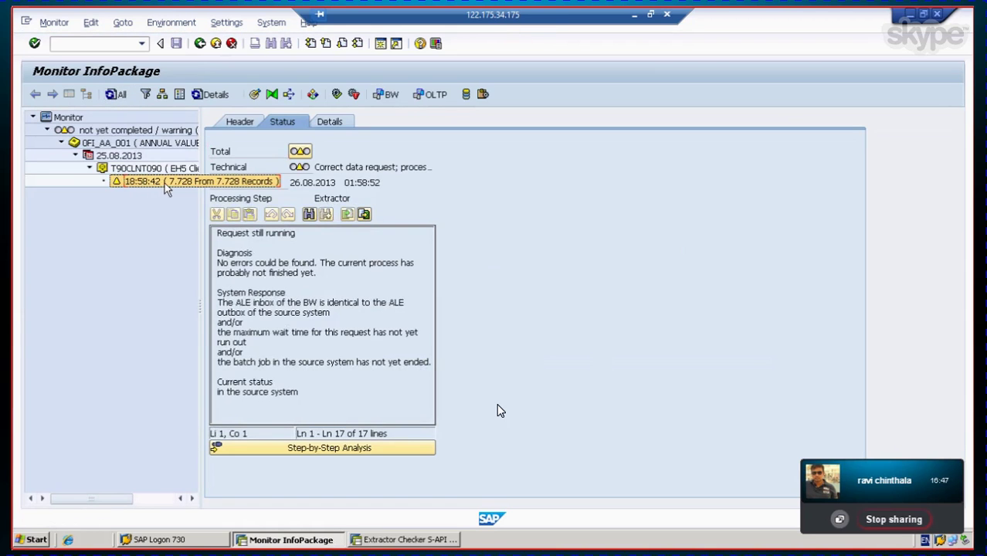
left_click(331, 120)
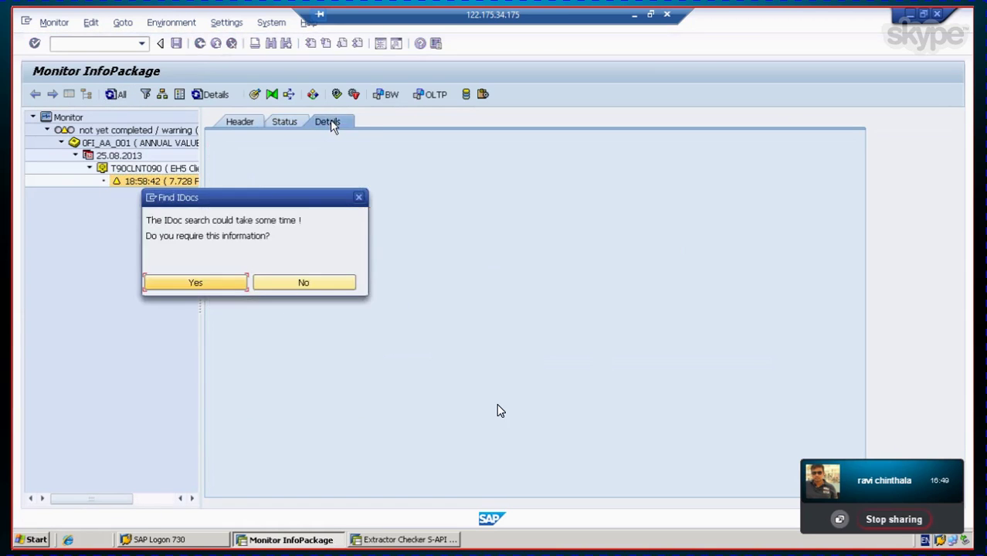
left_click(211, 281)
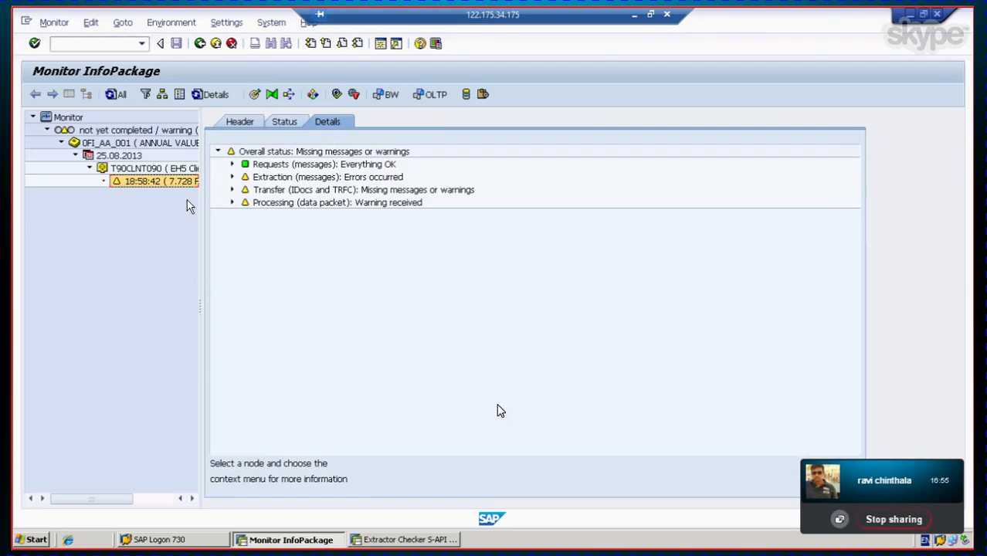
left_click(116, 94)
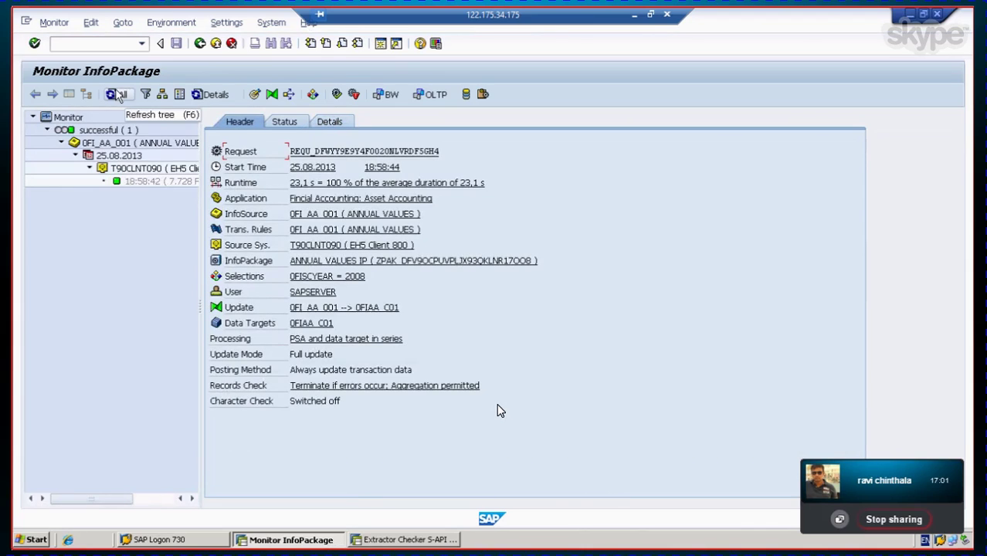
left_click(151, 182)
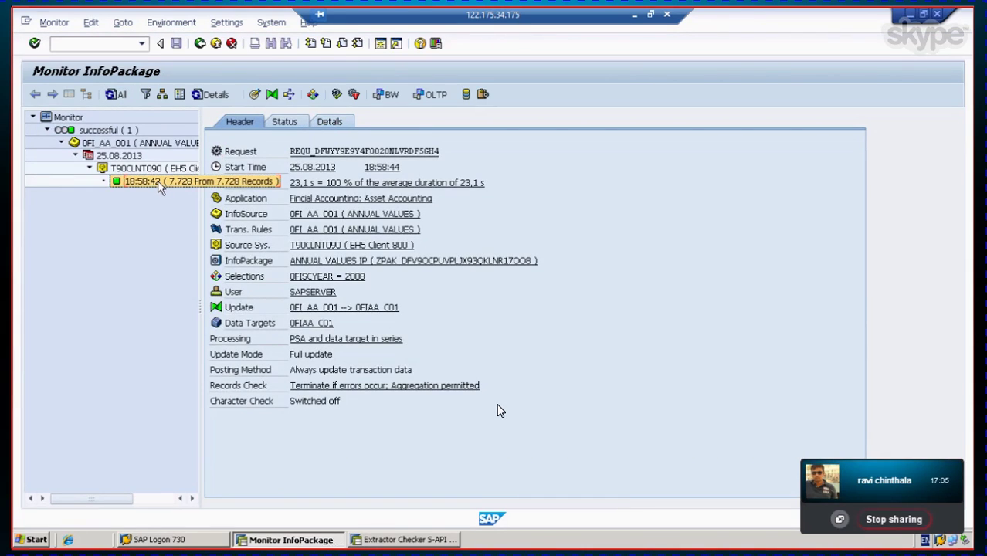
left_click(336, 122)
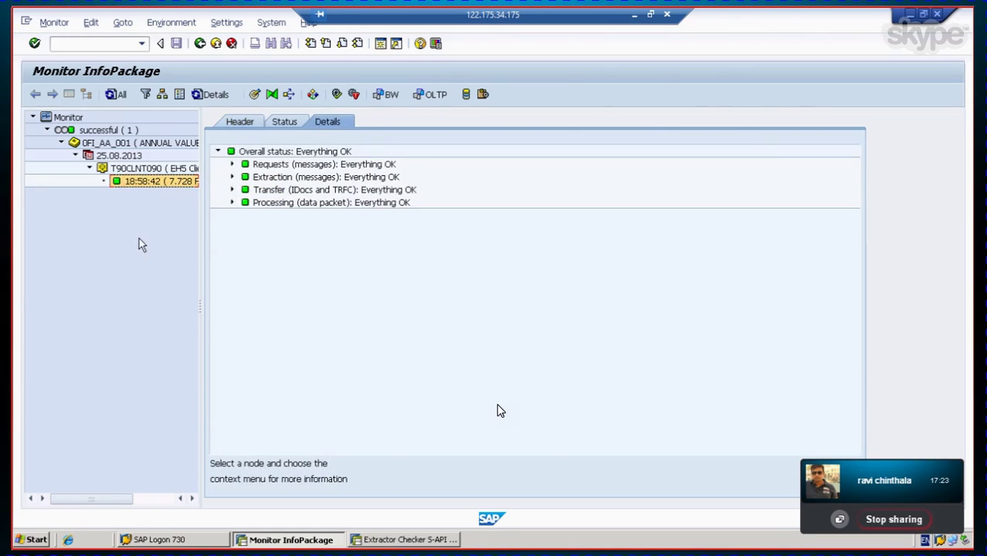
Step: Expand the request, extraction, transfer and Data Package 1 processing nodes in the details tree
left_click(232, 166)
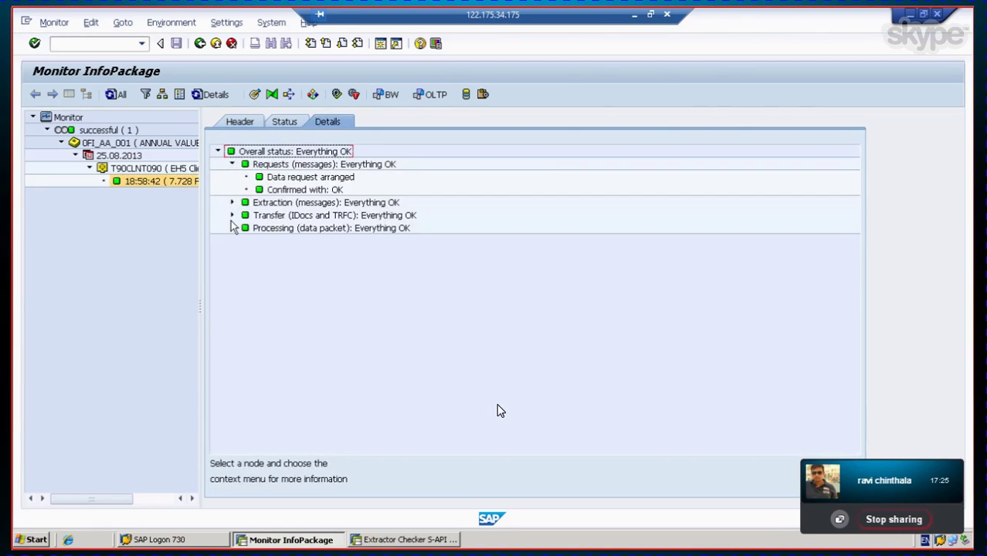
left_click(232, 203)
left_click(232, 266)
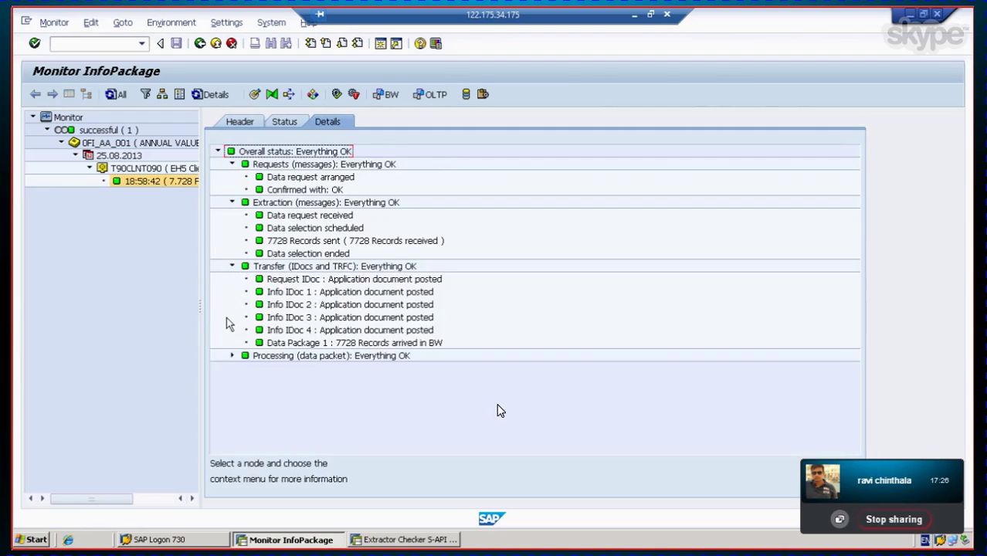
left_click(232, 355)
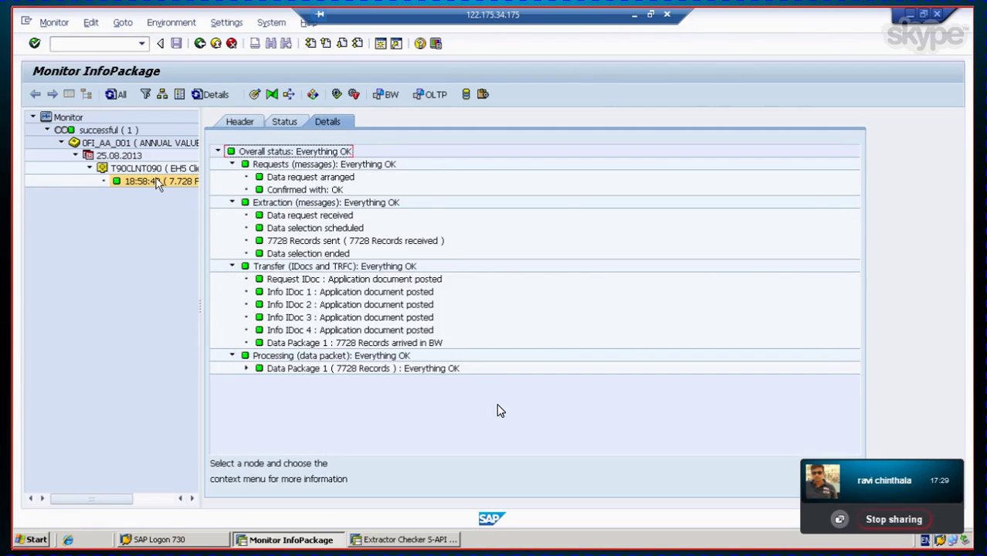
left_click(246, 368)
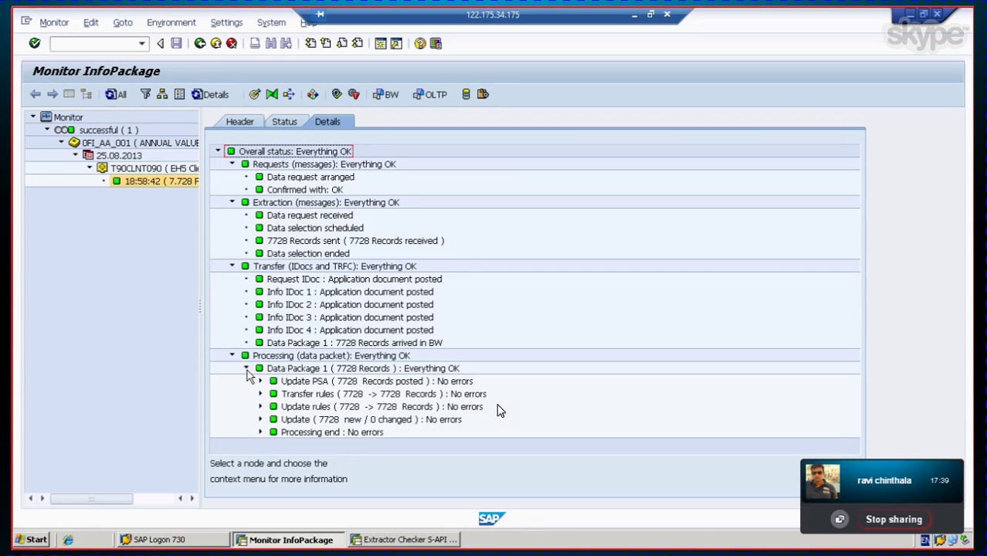
Step: Inspect Info IDocs 1–4, Data Package 1 and the 7728 records sent entry
left_click(280, 304)
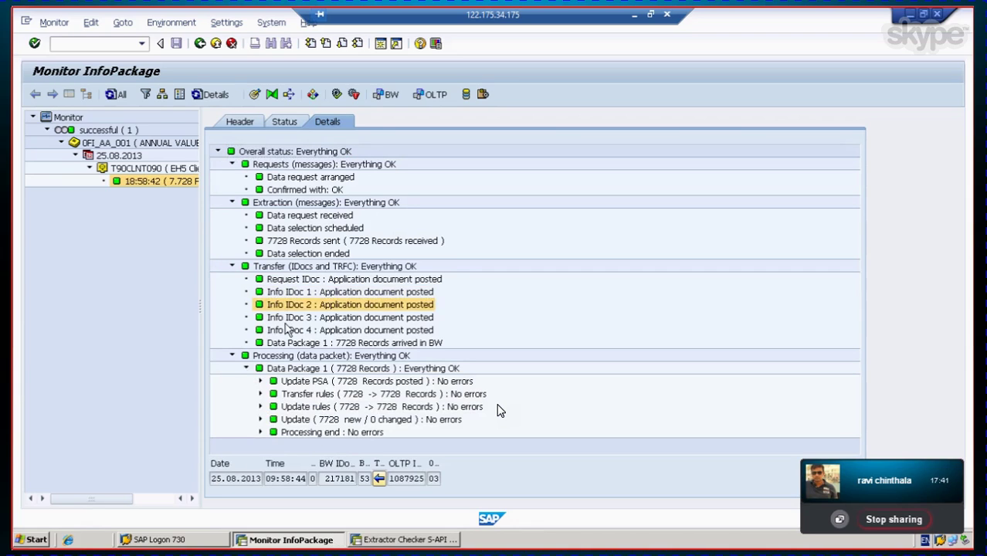
left_click(285, 317)
left_click(288, 329)
left_click(309, 344)
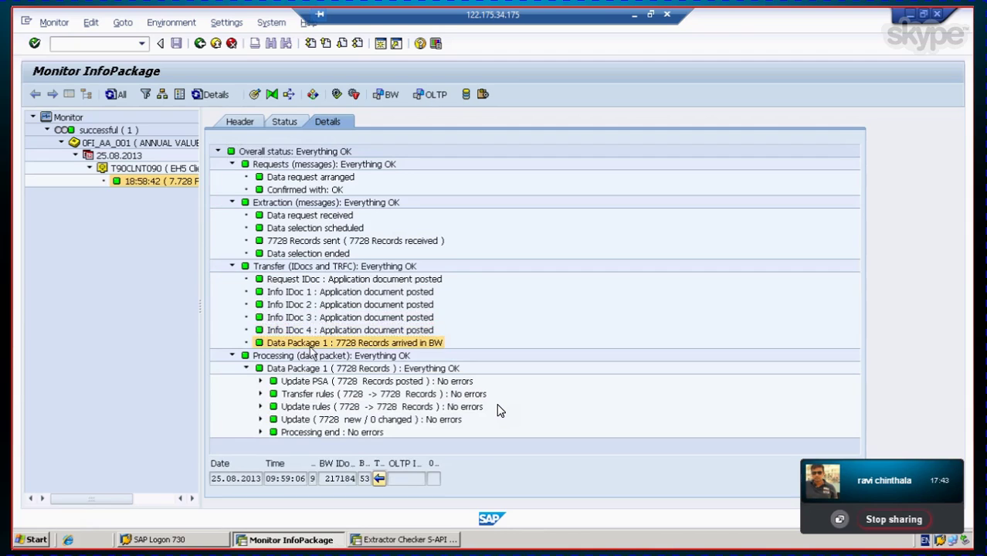
left_click(317, 293)
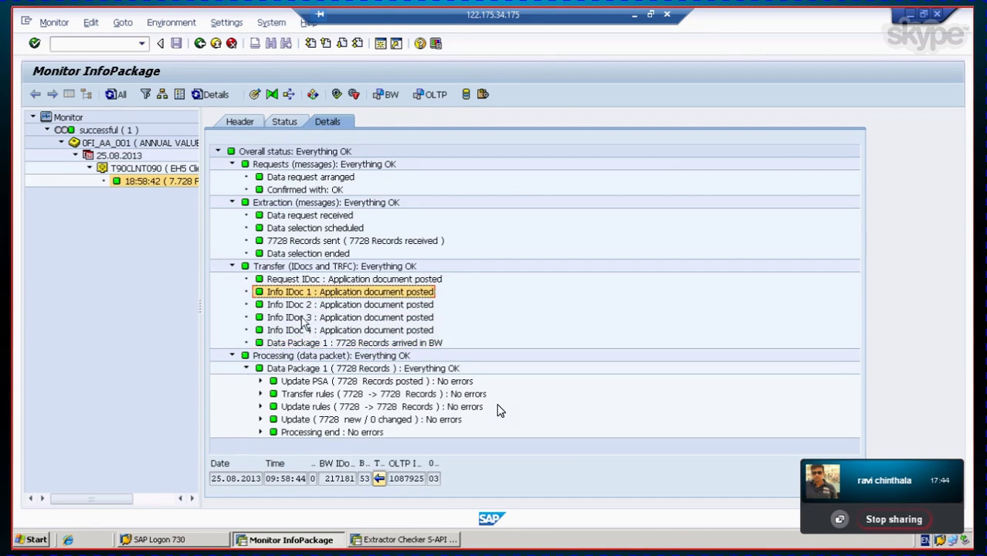
left_click(305, 317)
left_click(307, 330)
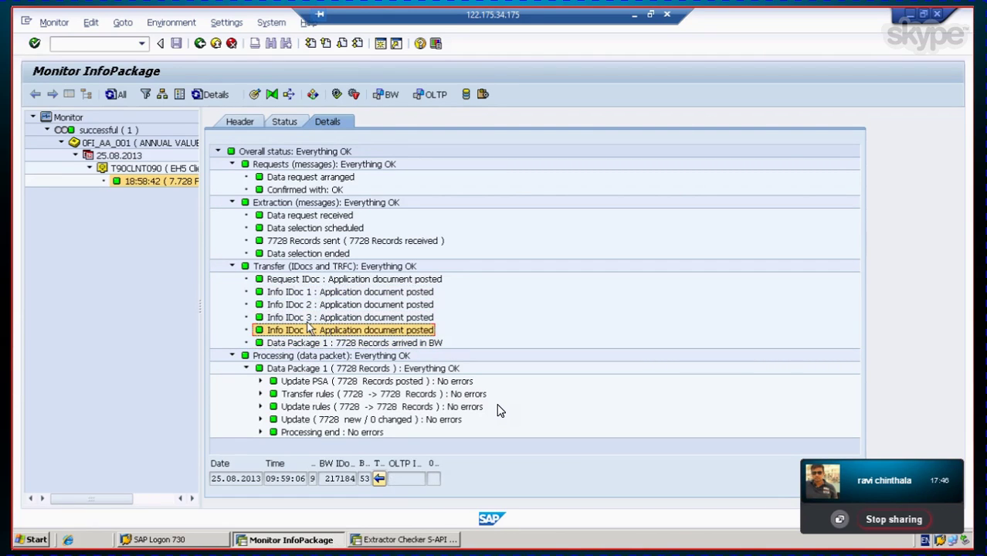
left_click(292, 246)
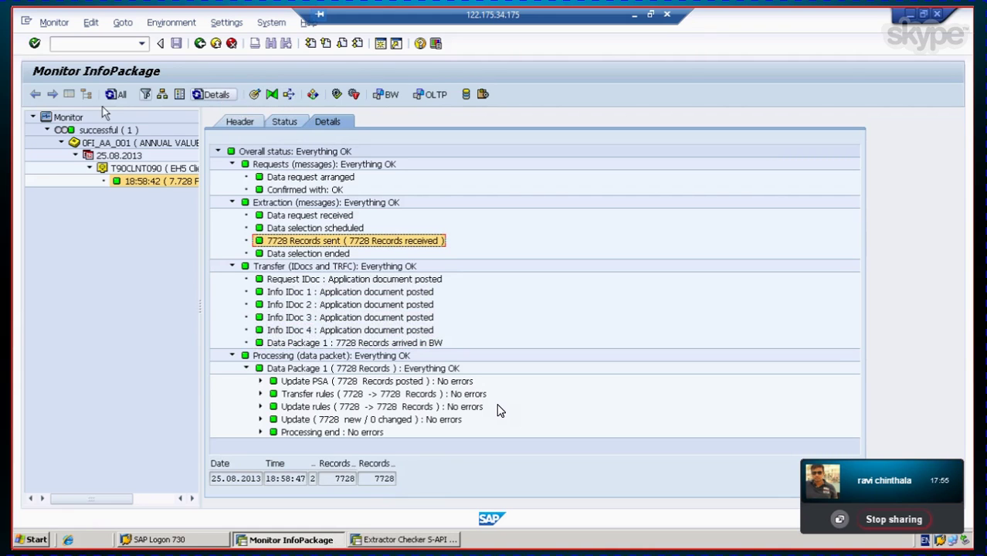
Step: Open the INVESTMENT SUPPORT IP InfoPackage and set its Fiscal Year from-value to 2008
left_click(199, 44)
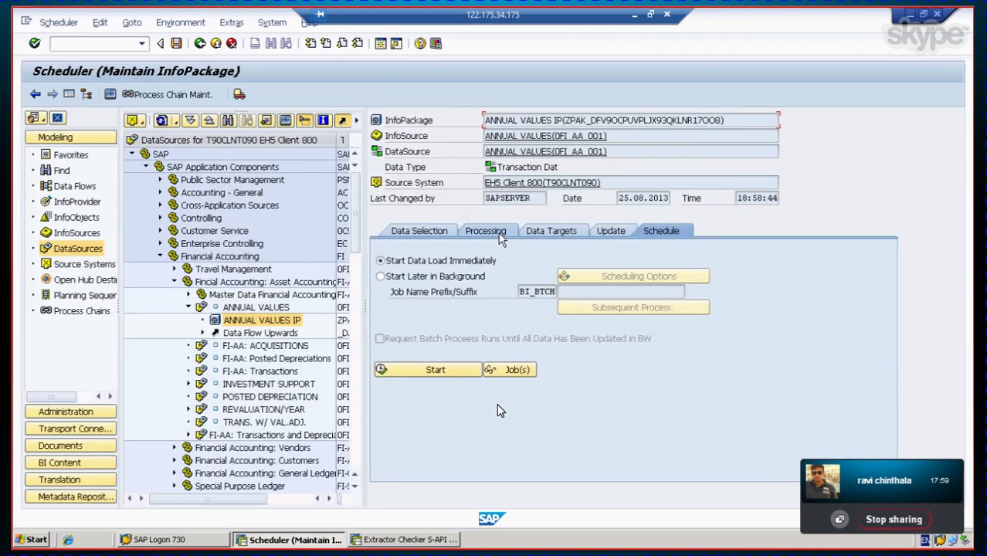
left_click(498, 235)
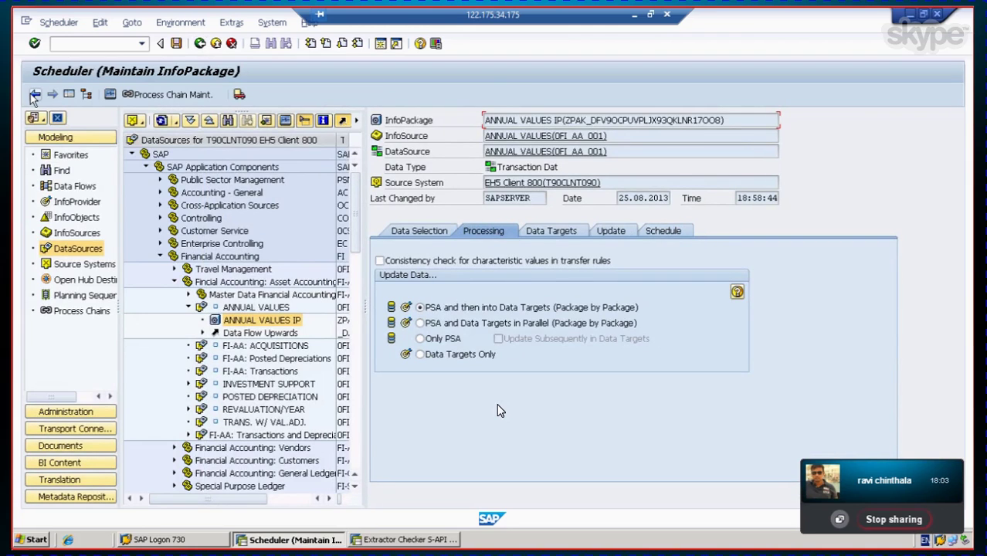
left_click(68, 135)
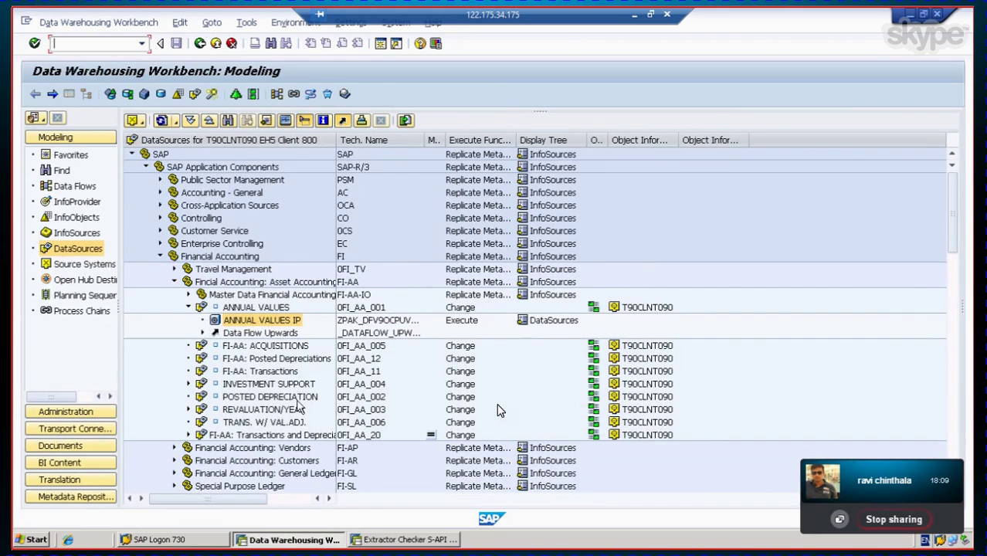
left_click(259, 384)
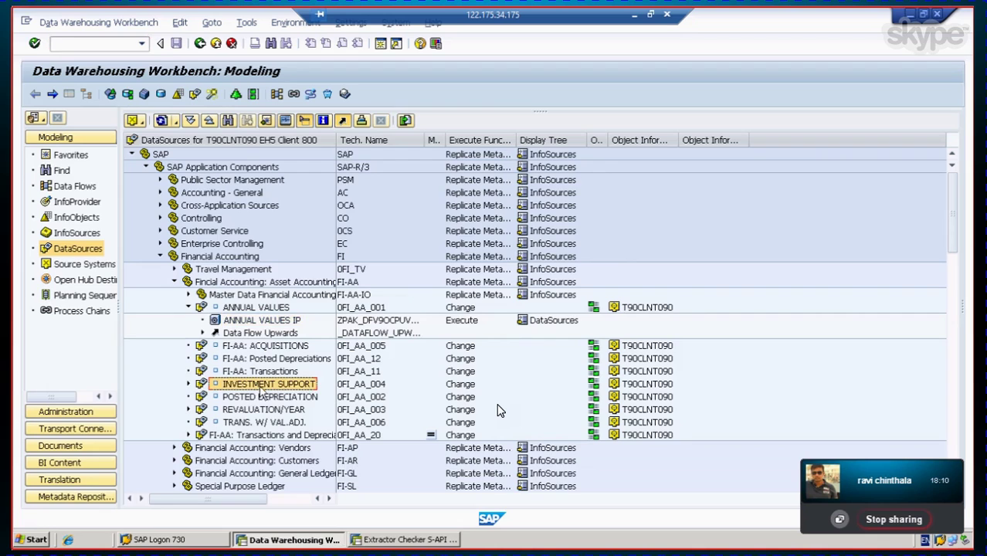
left_click(188, 384)
double_click(265, 396)
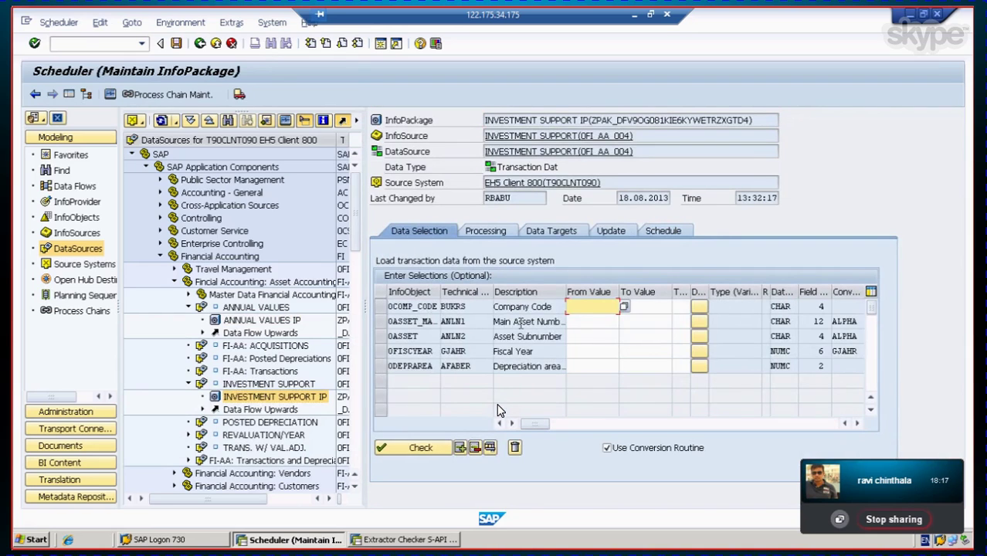
left_click(596, 351)
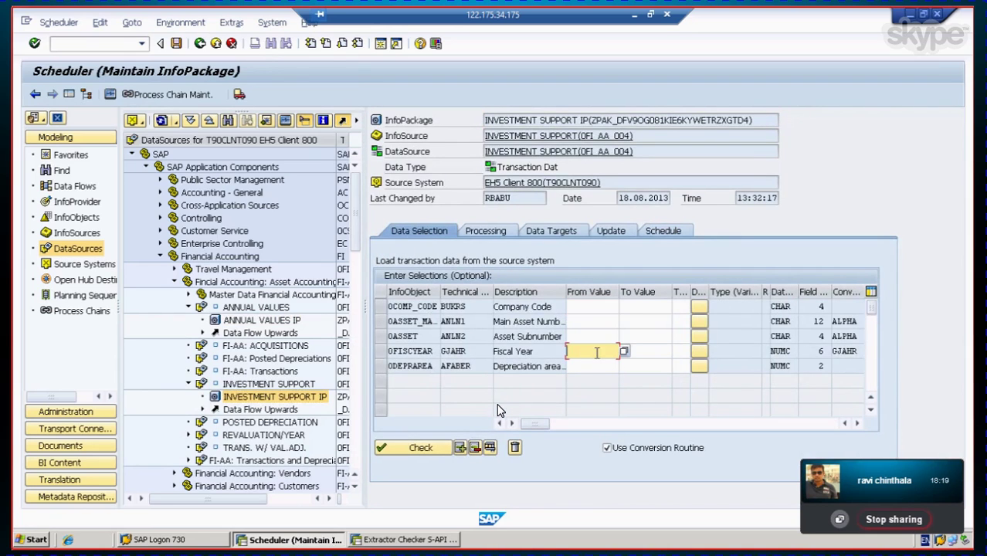
type("2008")
Step: Review the Processing, Data Targets and Update tabs before returning to Schedule
left_click(659, 231)
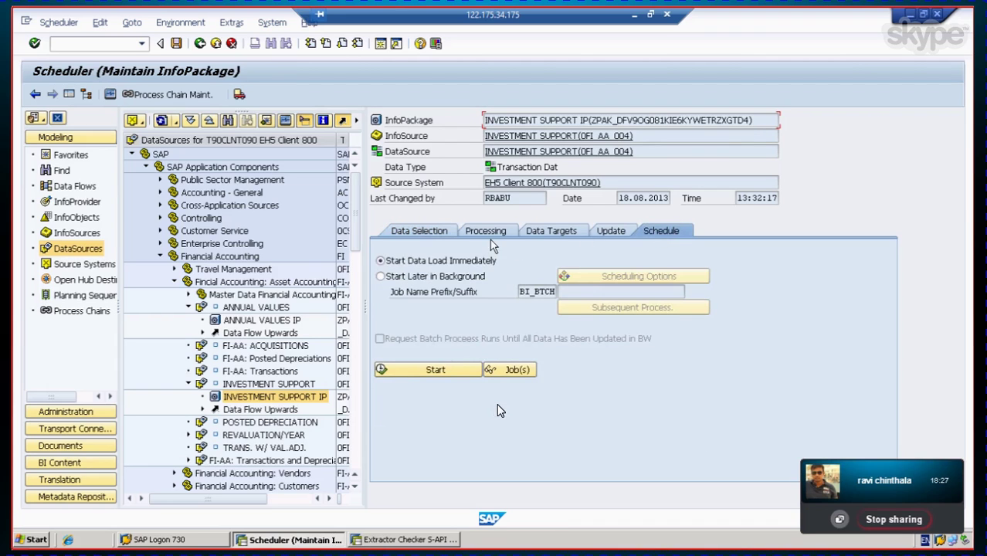
left_click(498, 234)
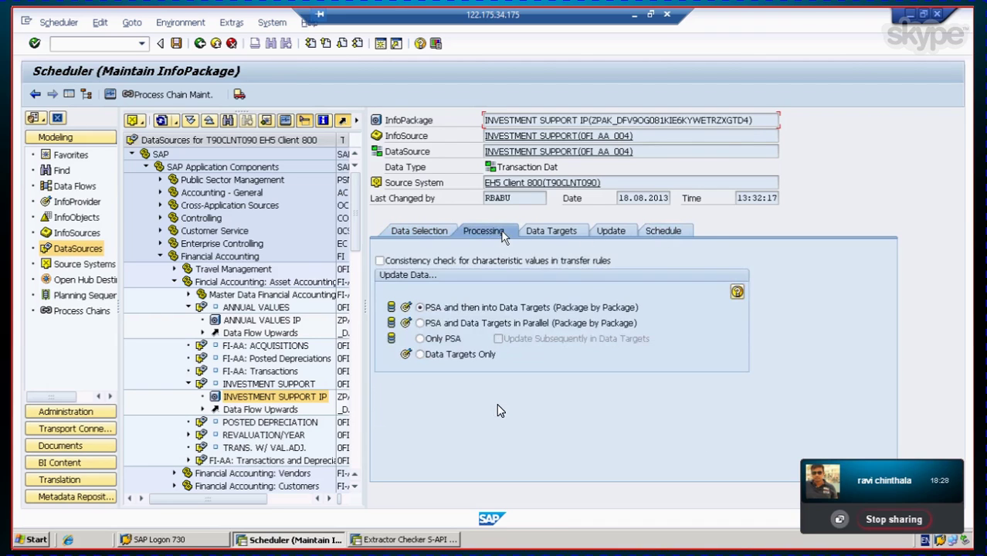
left_click(550, 233)
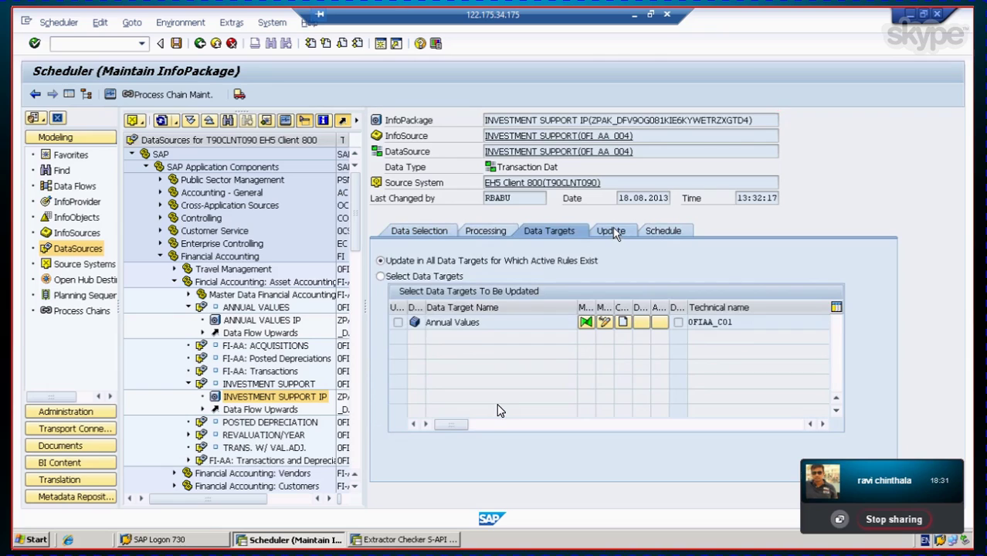
left_click(615, 234)
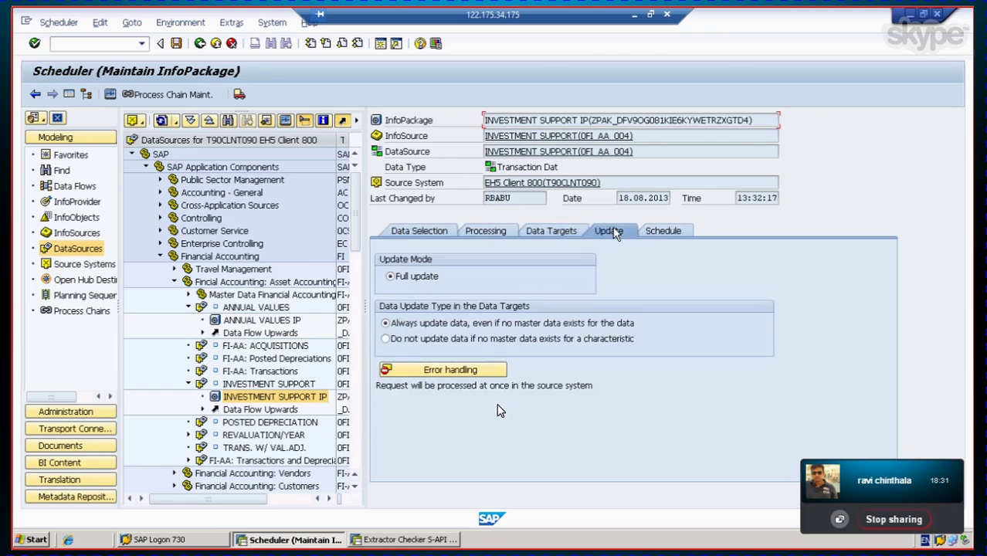
left_click(656, 233)
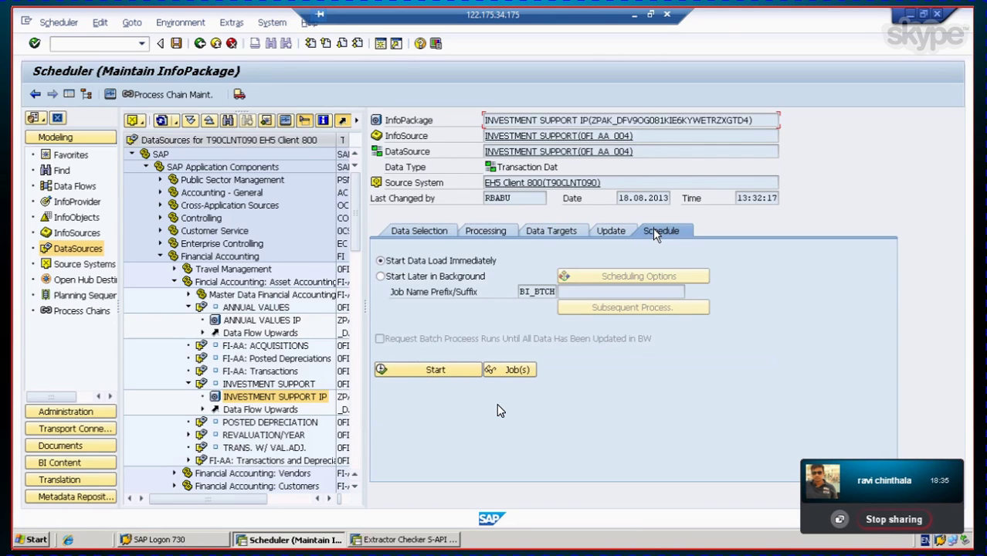
Step: Start the INVESTMENT SUPPORT load and list the failed request's error messages
left_click(425, 371)
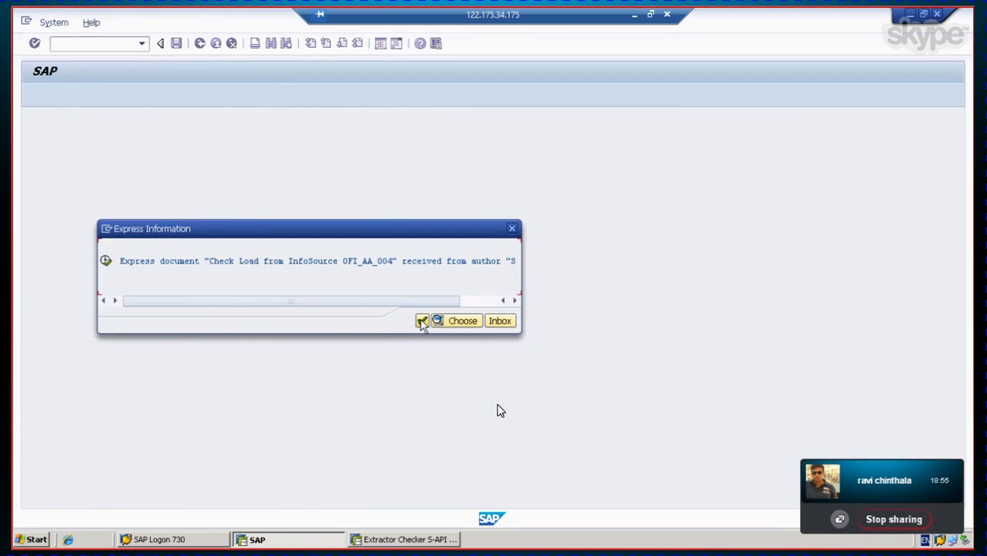
left_click(423, 320)
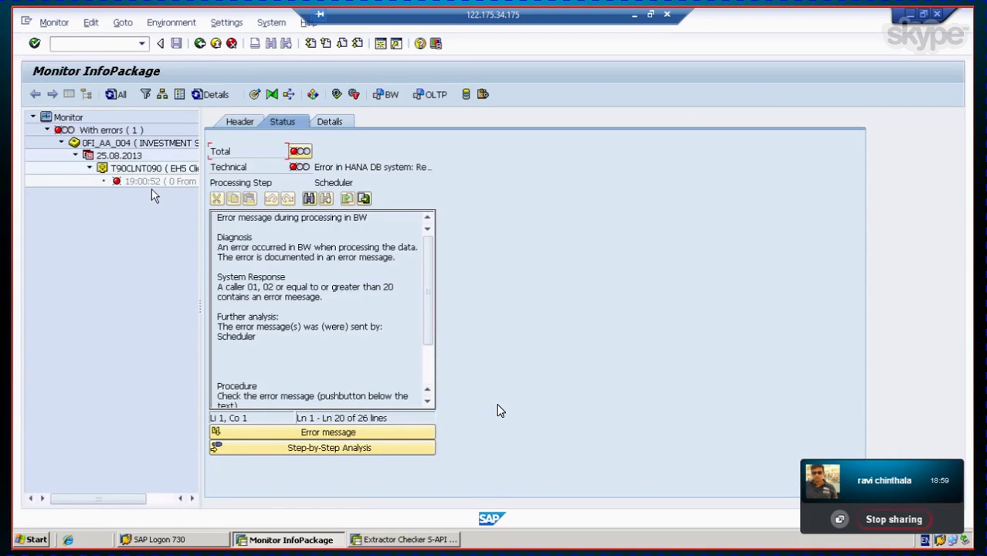
left_click(151, 182)
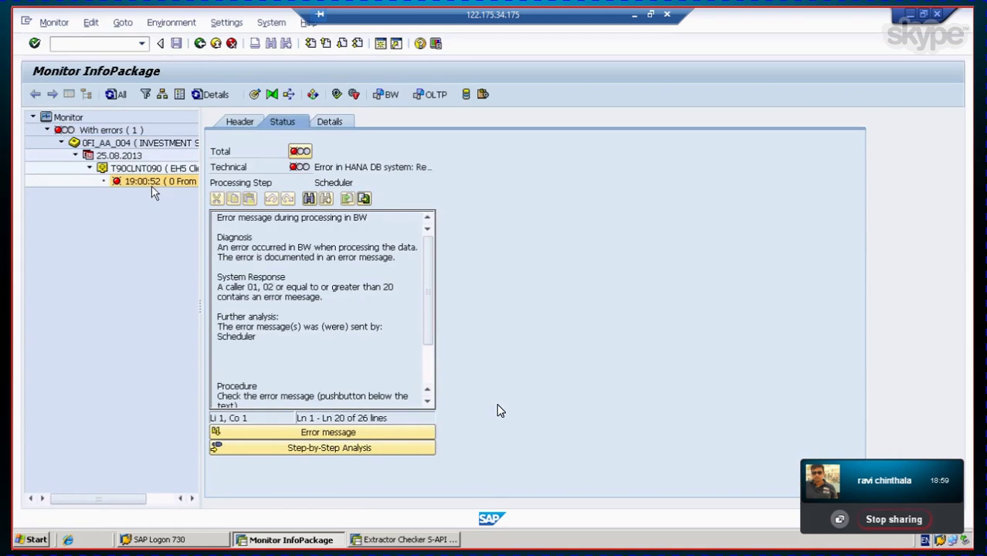
left_click(326, 434)
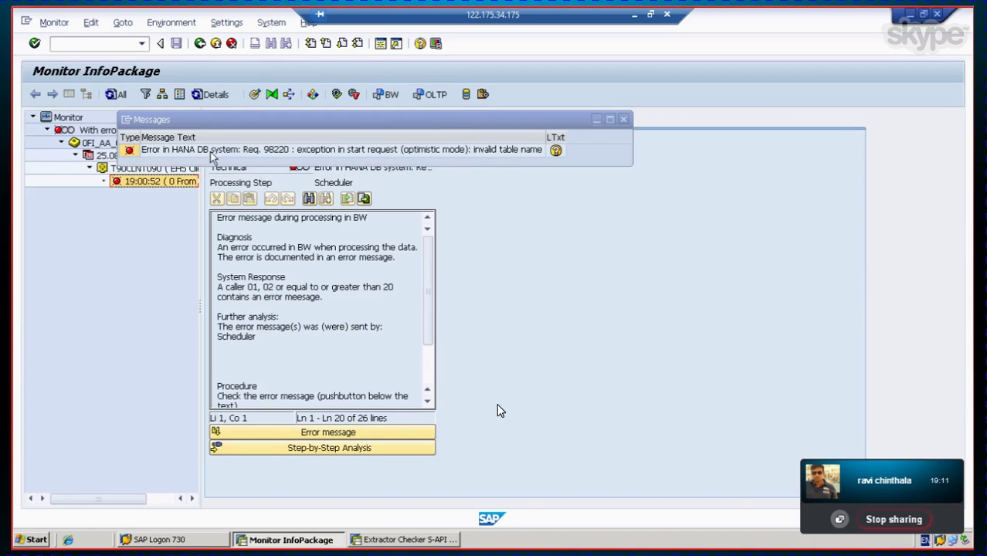
Step: Read the long text of the HANA DB 'invalid table name' error RSDS602
left_click(213, 154)
left_click(555, 151)
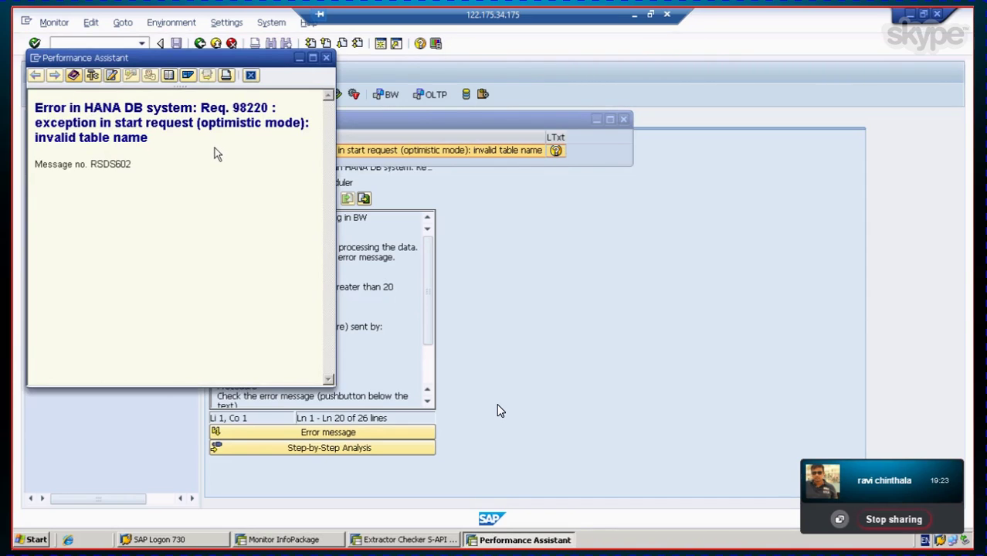
left_click(253, 76)
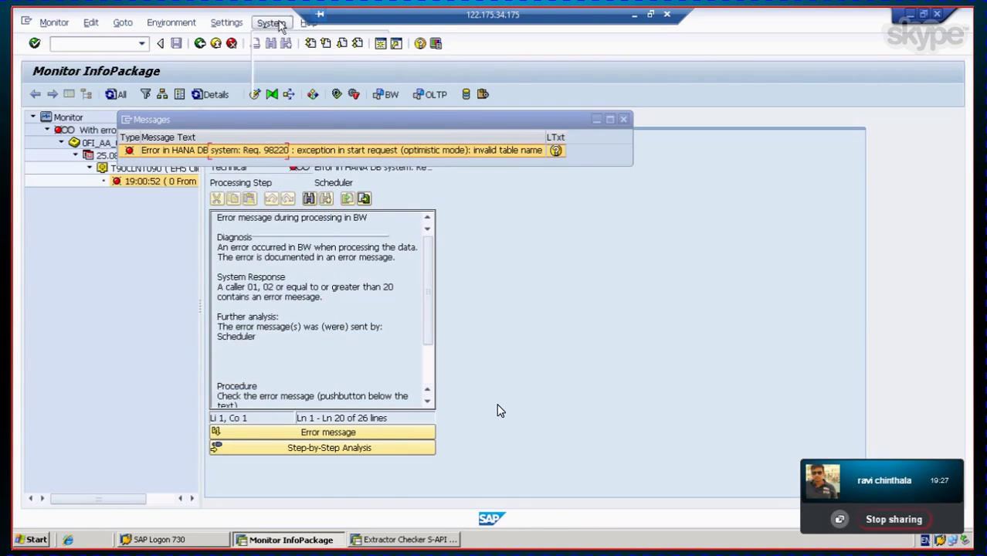
Step: Check System > Status to confirm the MSSQL database system, then close the message list
left_click(280, 26)
left_click(294, 220)
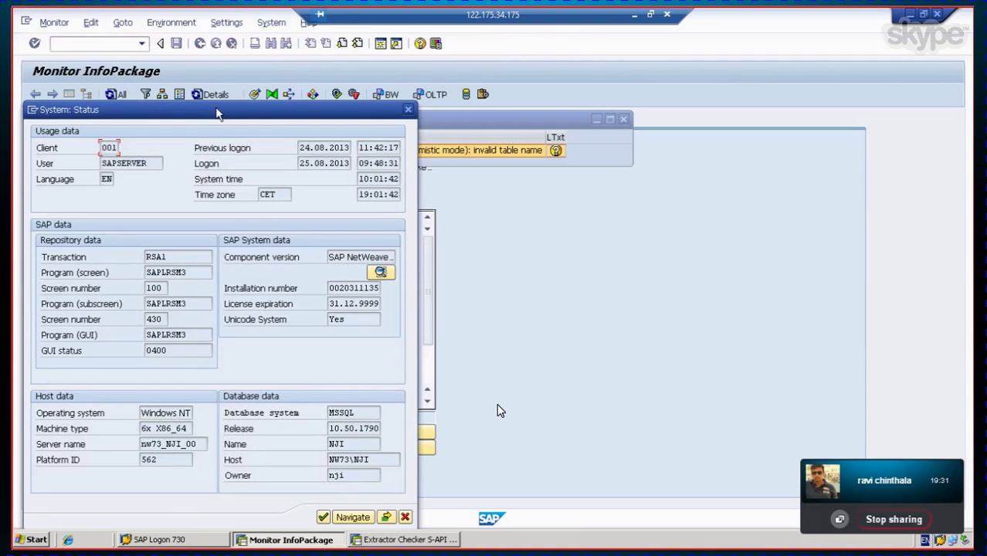
left_click_drag(215, 106, 267, 40)
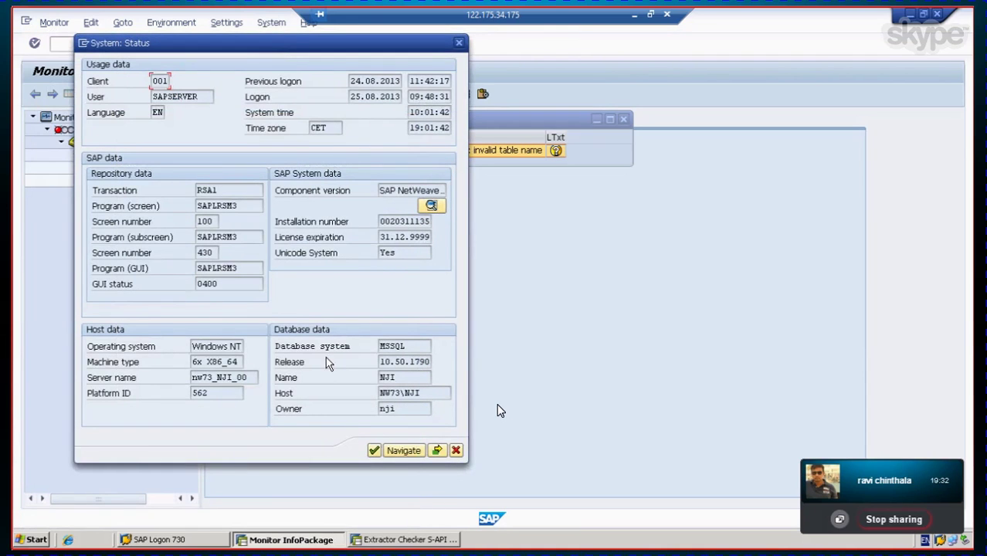
left_click(401, 346)
left_click(455, 450)
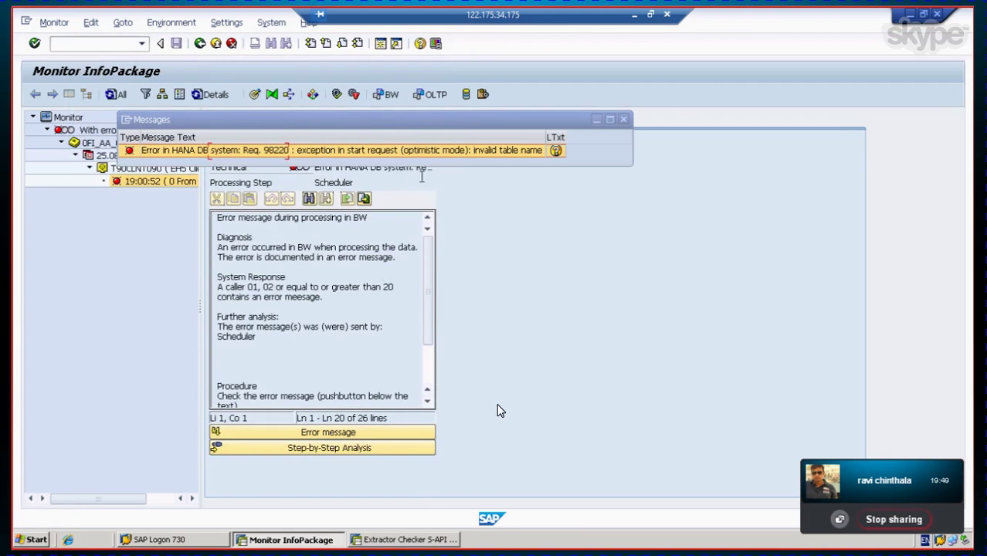
left_click(624, 119)
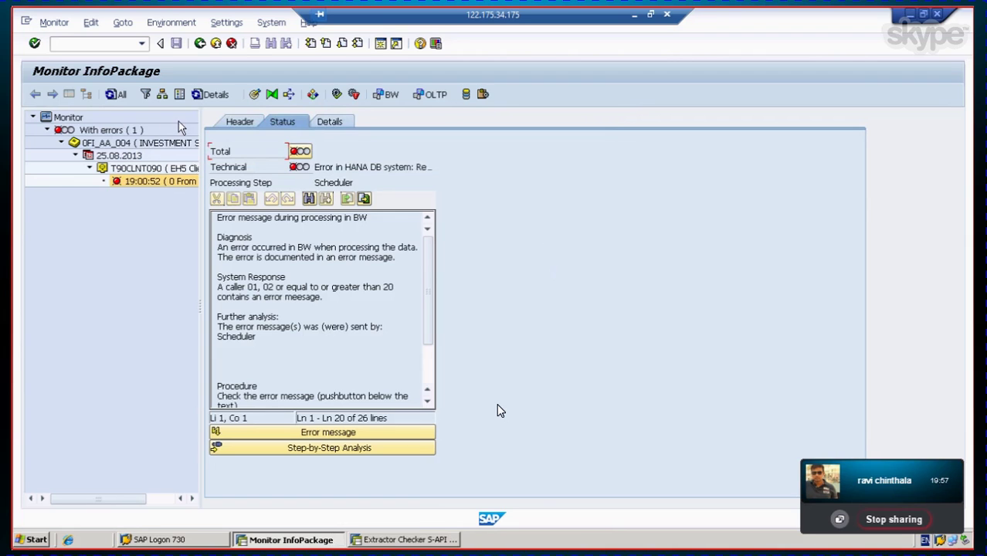
Step: Recheck the INVESTMENT SUPPORT IP load tabs, restart its load and return to the Modeling tree
left_click(199, 44)
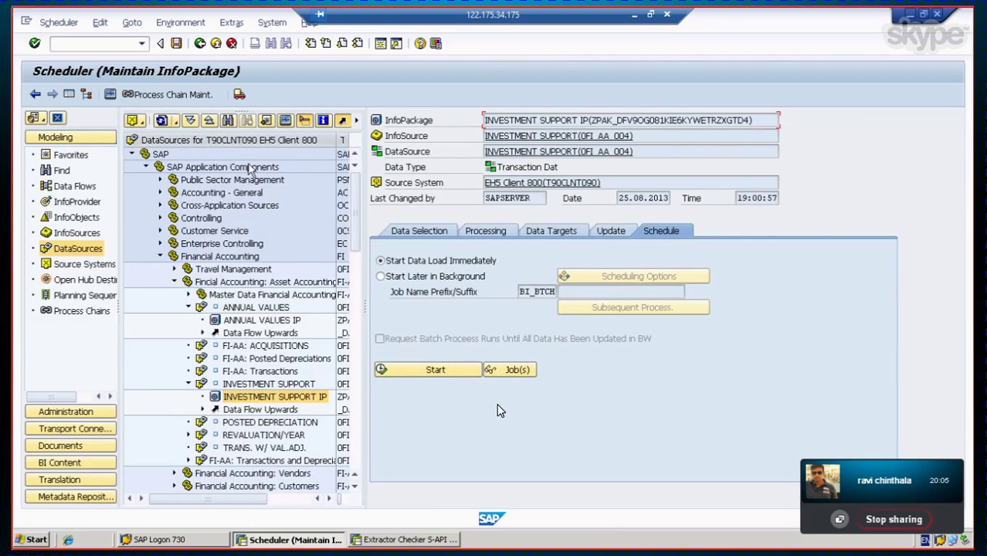
left_click(496, 234)
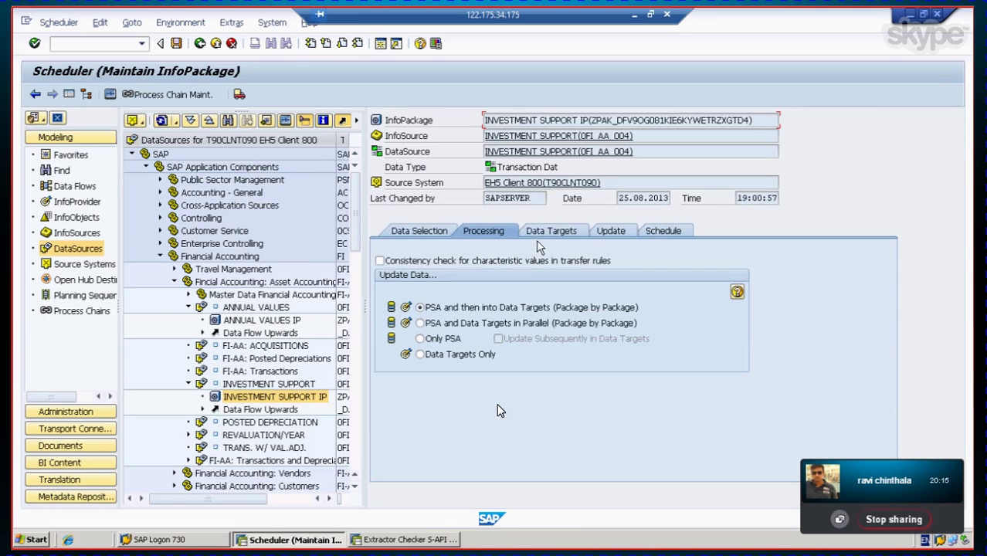
left_click(550, 233)
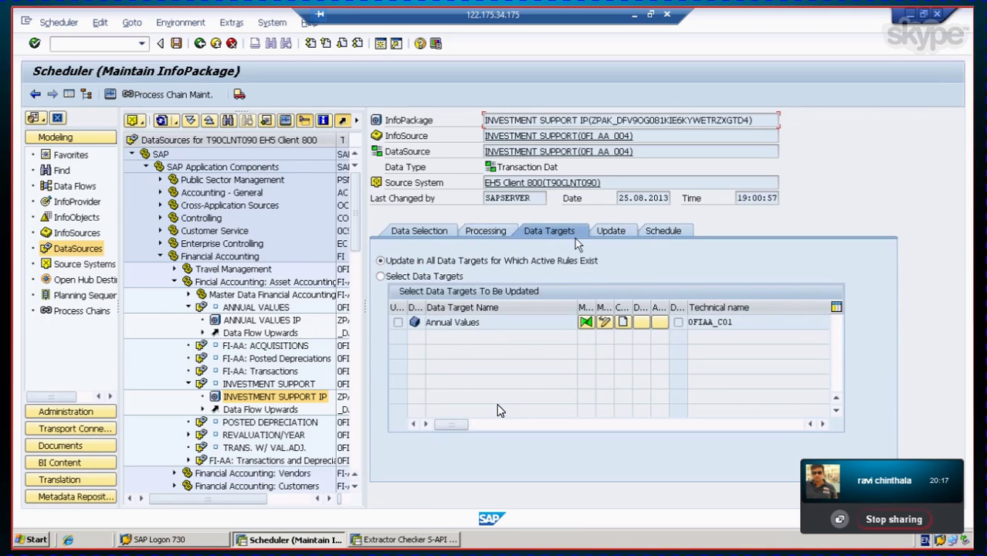
left_click(615, 231)
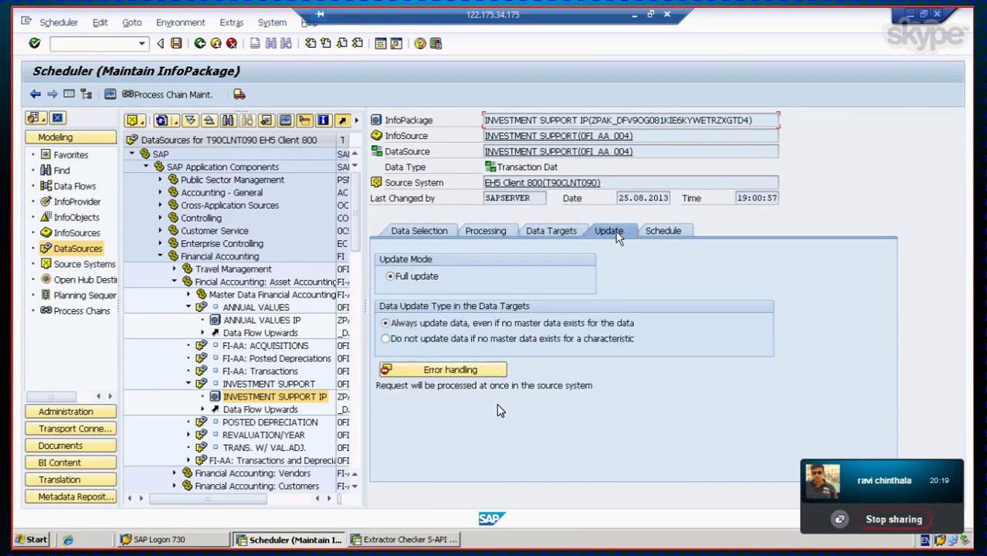
left_click(664, 232)
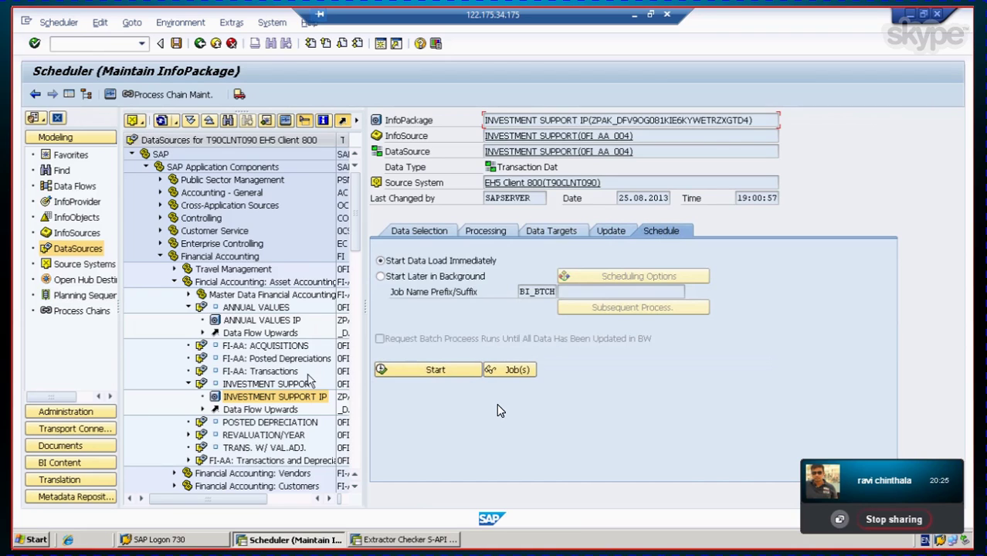
left_click(419, 373)
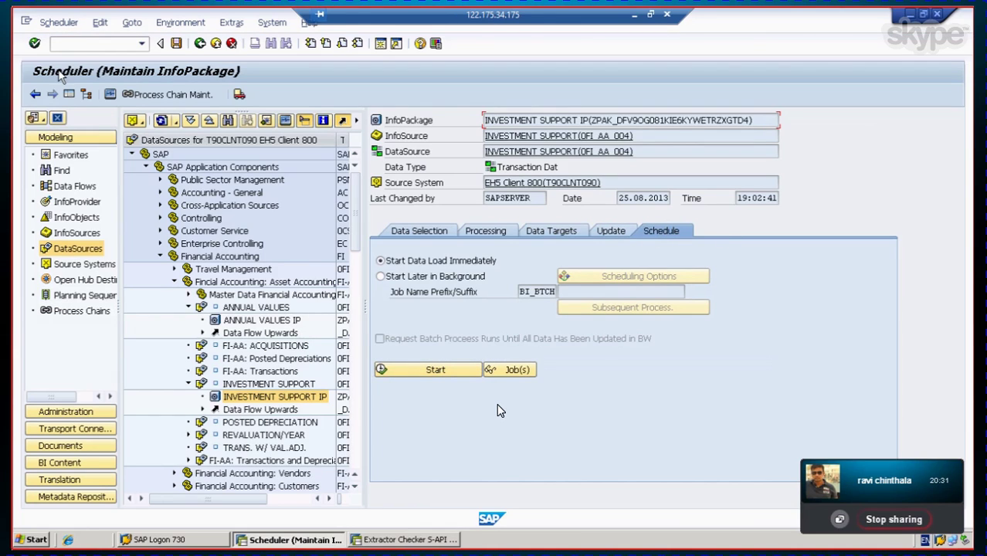
left_click(34, 94)
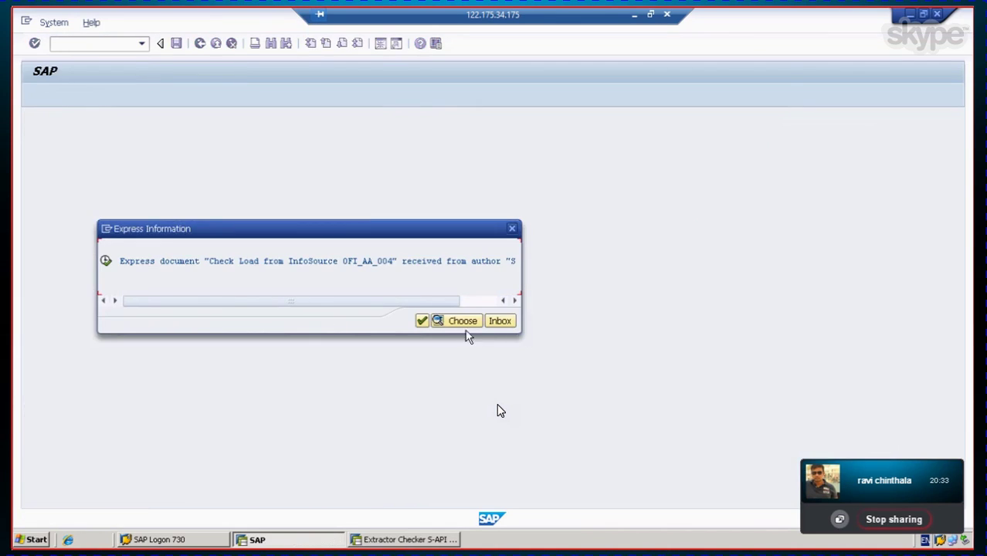
left_click(423, 321)
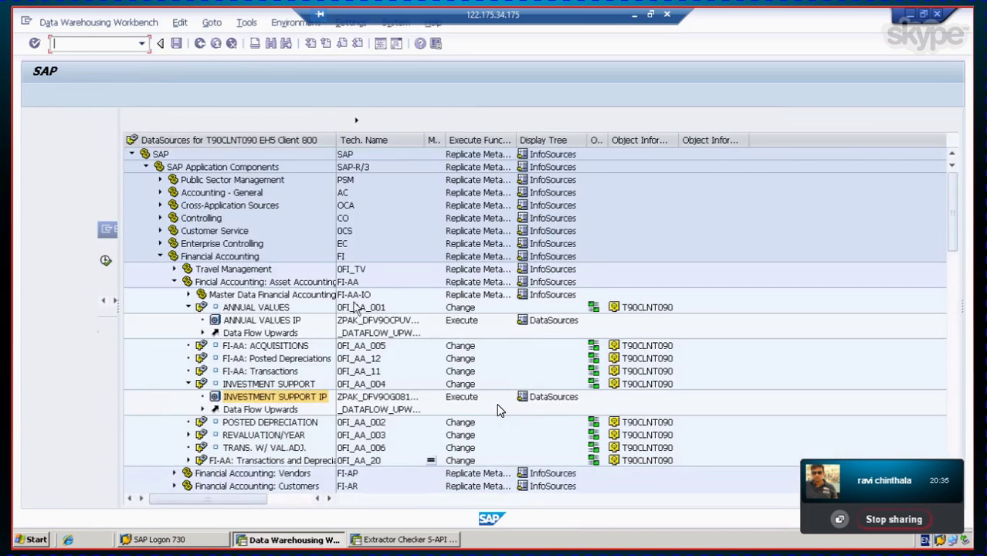
Step: Replicate Metadata for INVESTMENT SUPPORT (0FI_AA_004) and open its emulated 3.x DataSource display
left_click(264, 385)
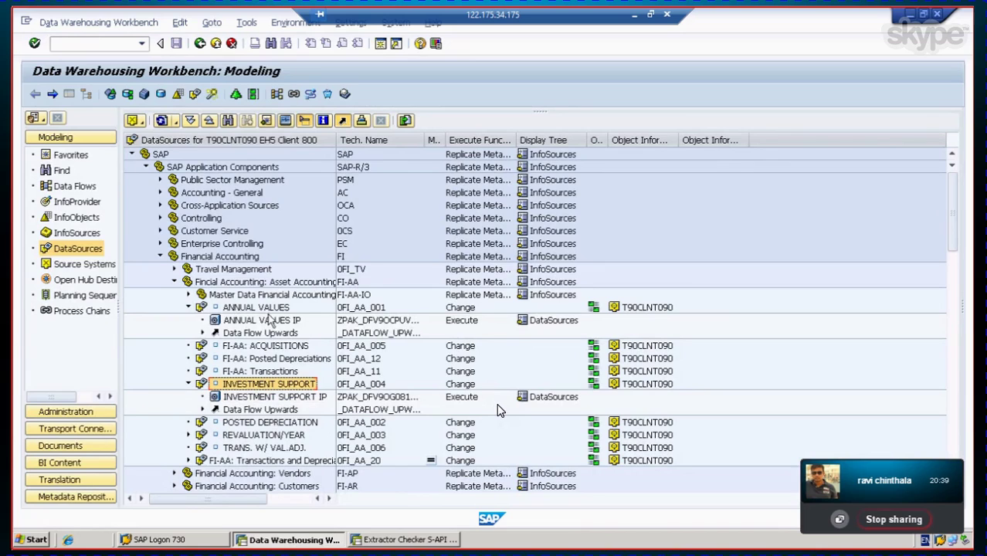
left_click(281, 425)
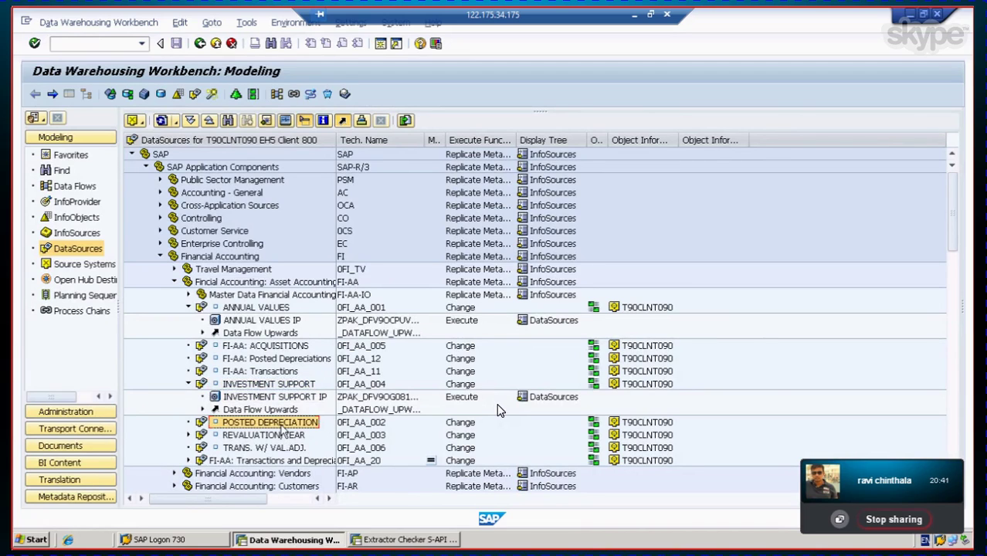
right_click(269, 385)
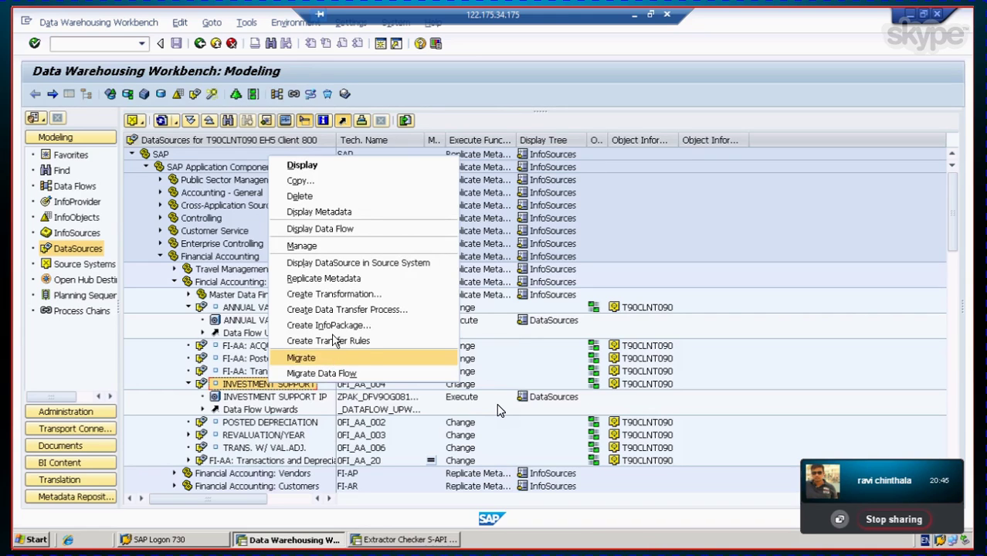
left_click(340, 279)
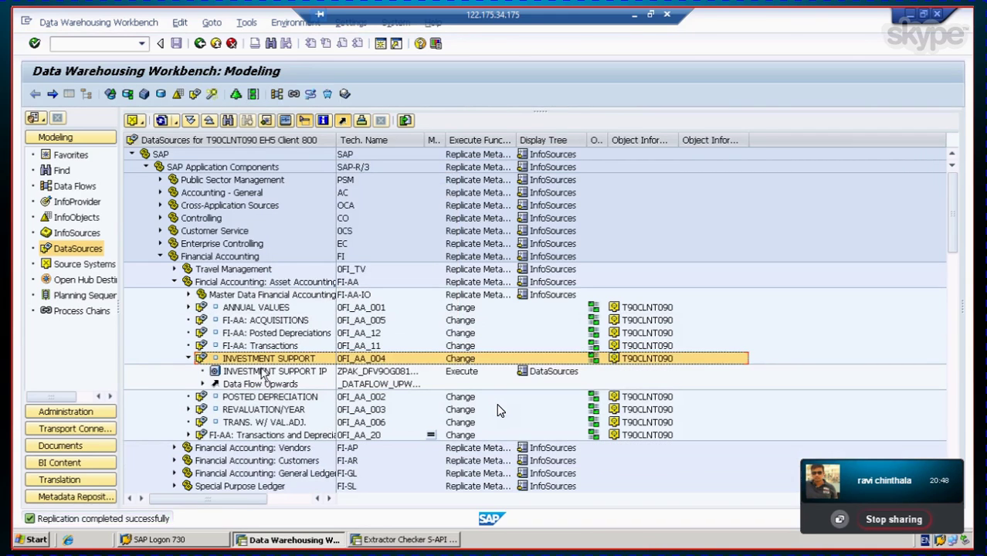
double_click(461, 359)
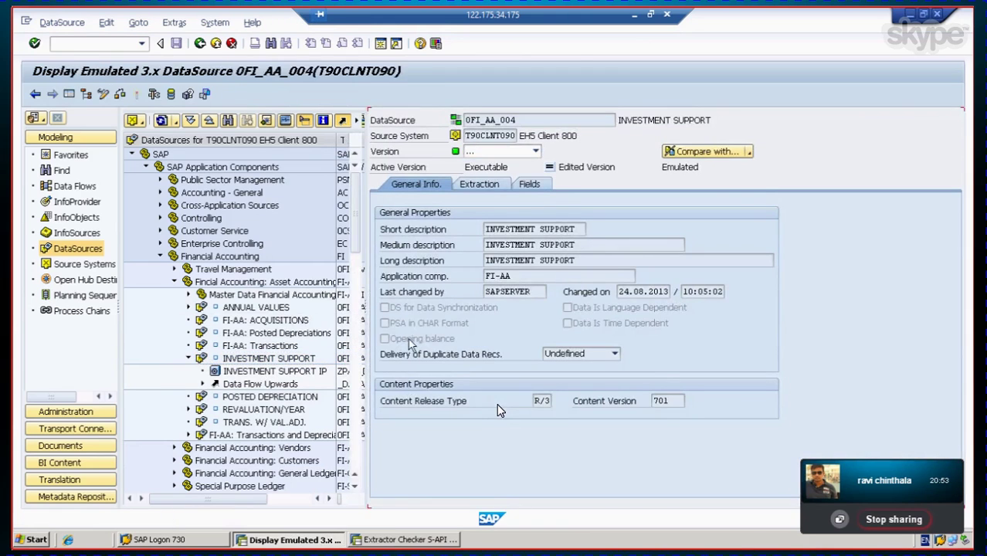
Step: Activate transfer rules 0FI_AA_004_NA for InfoSource 0FI_AA_004, then go back to the DataSources tree
left_click(102, 94)
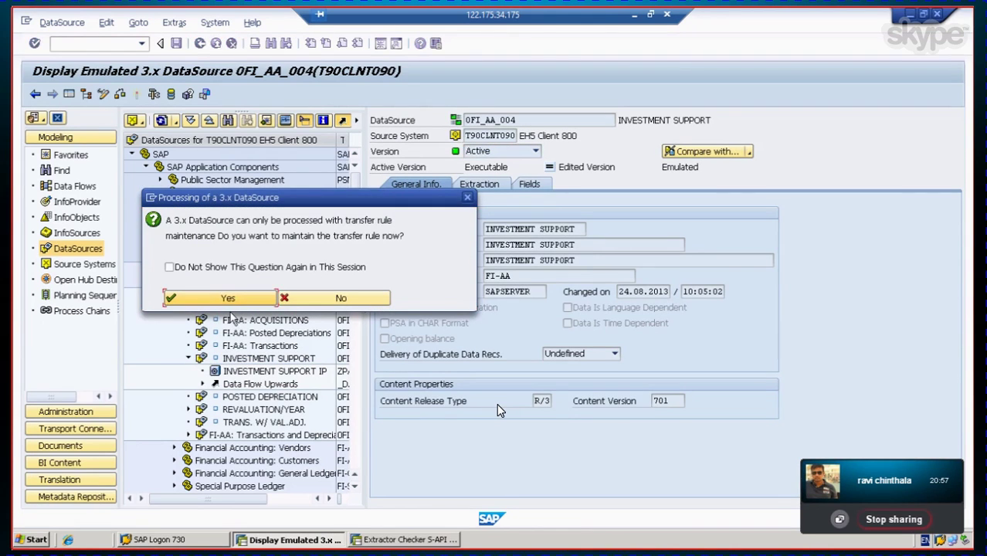
left_click(232, 301)
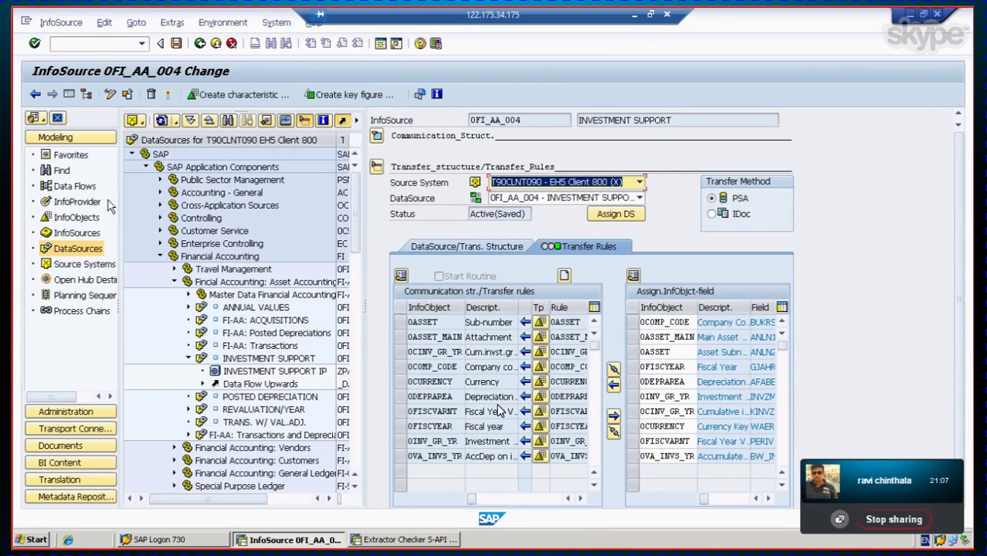
left_click(169, 93)
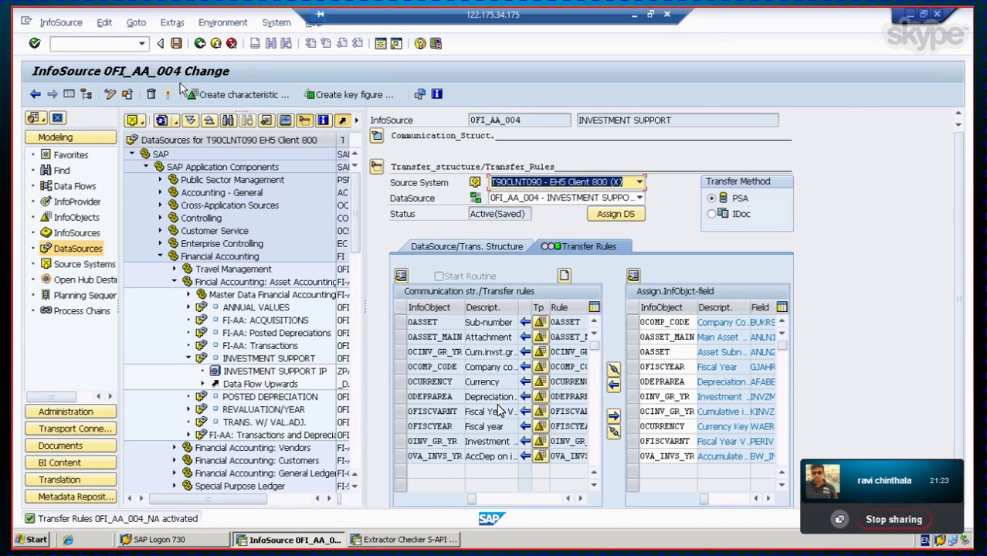
left_click(201, 44)
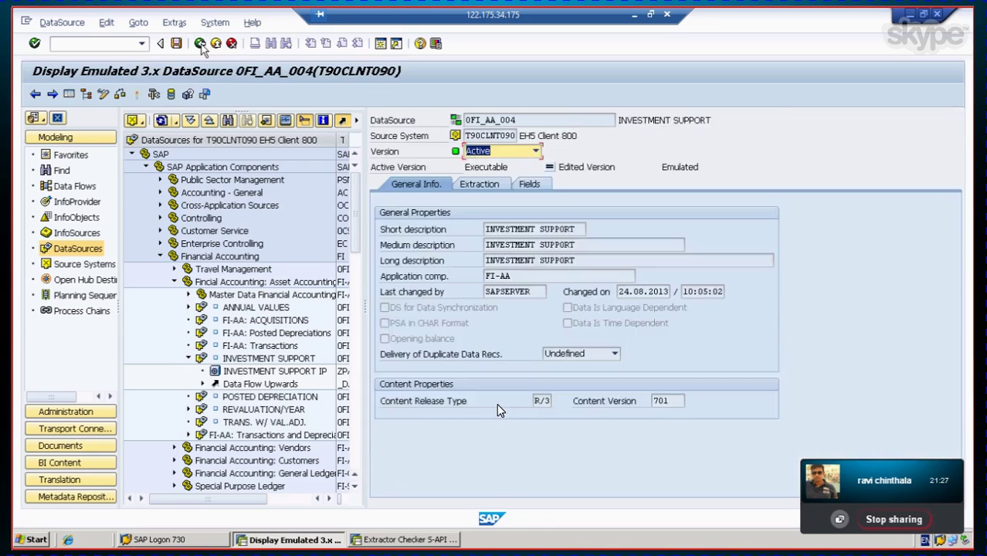
left_click(35, 96)
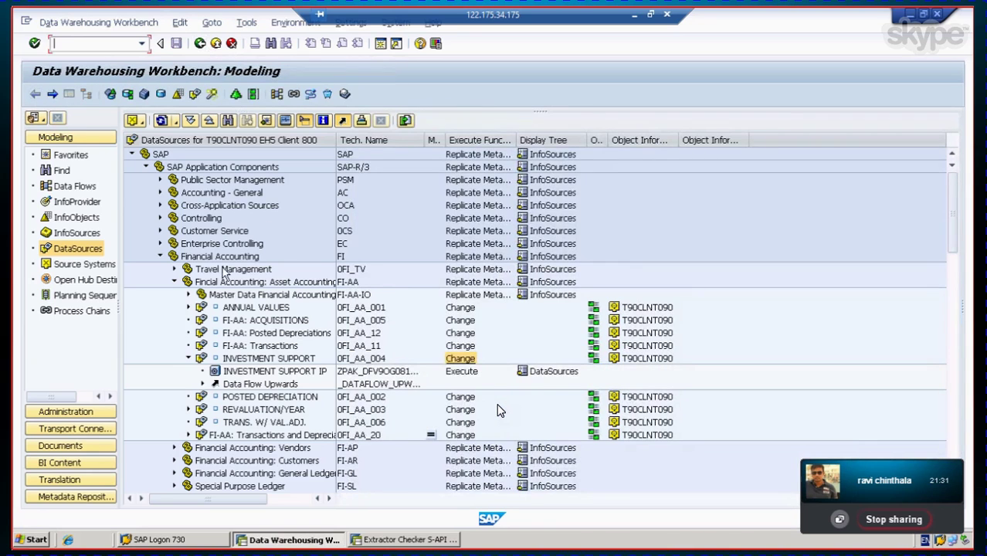
Step: Replicate Metadata for the REVALUATION/YEAR DataSource
left_click(259, 360)
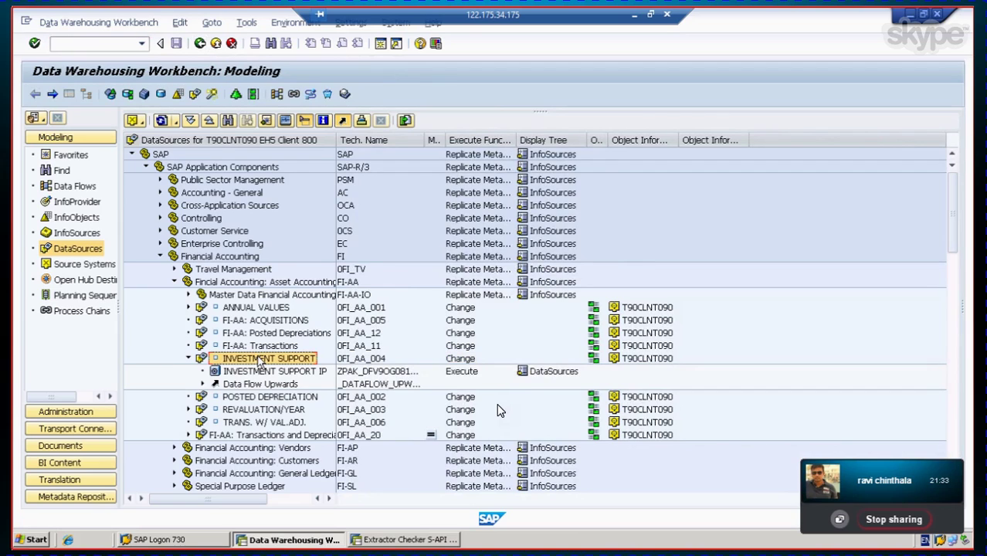
left_click(264, 398)
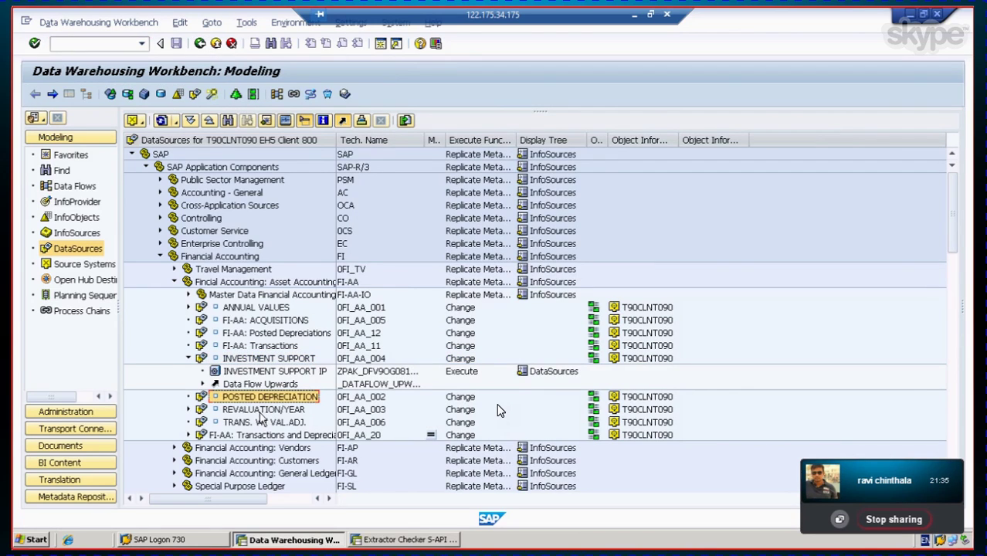
left_click(261, 410)
left_click(189, 410)
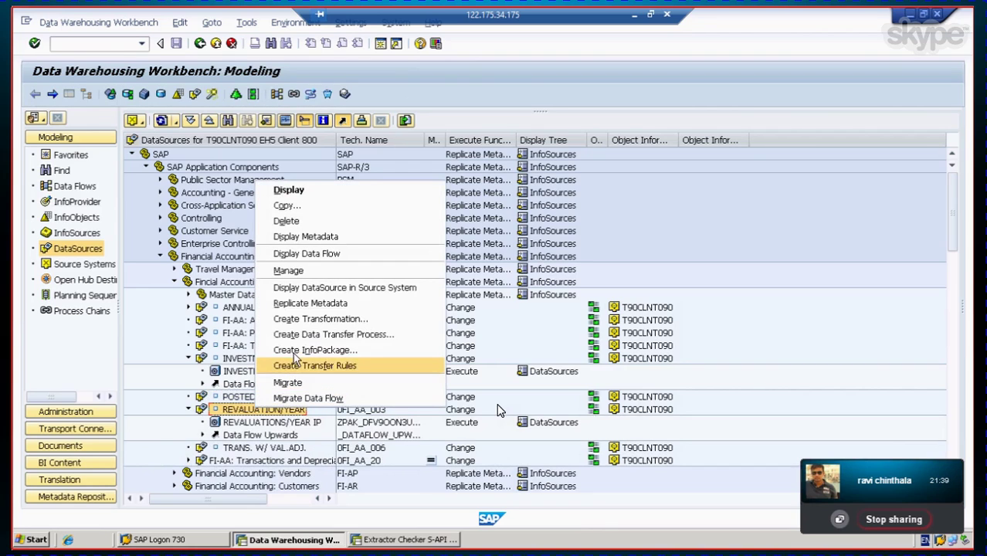
left_click(302, 305)
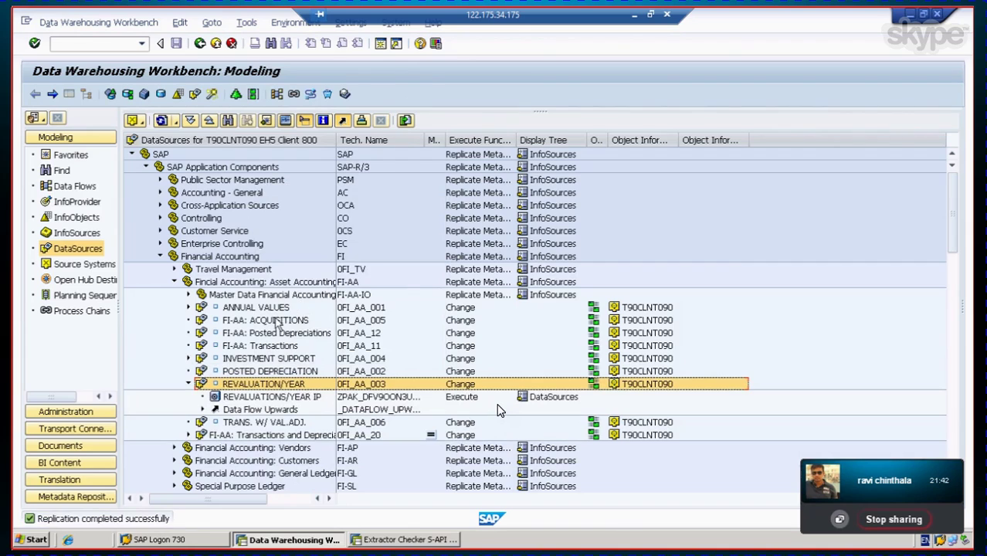
right_click(275, 386)
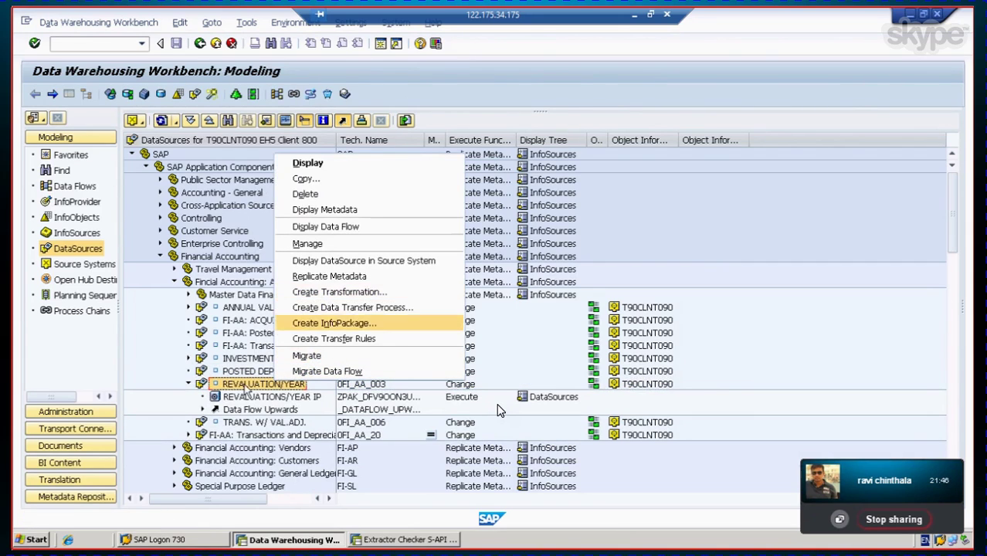
key("Escape")
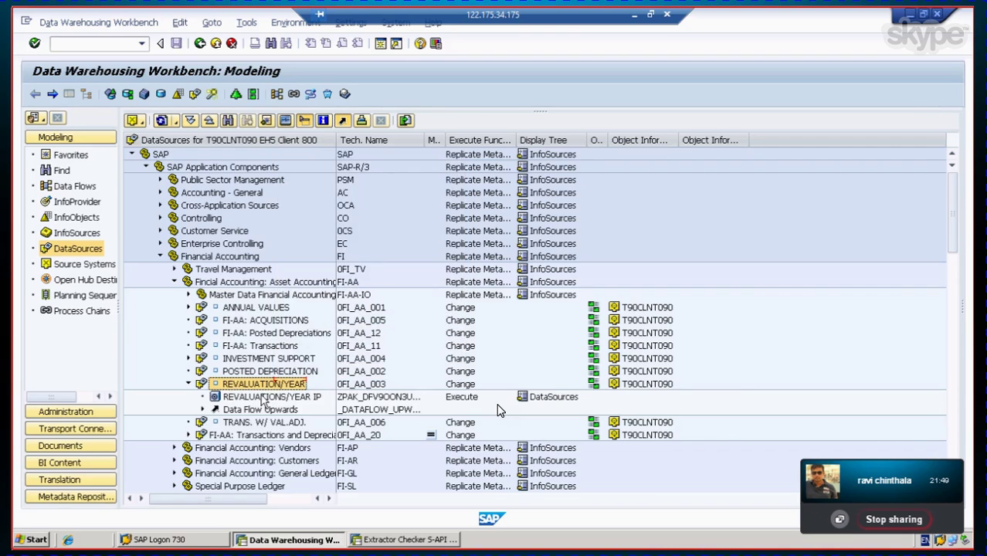
Step: Load REVALUATIONS/YEAR IP for Fiscal Year 2008 and open its monitor
double_click(267, 397)
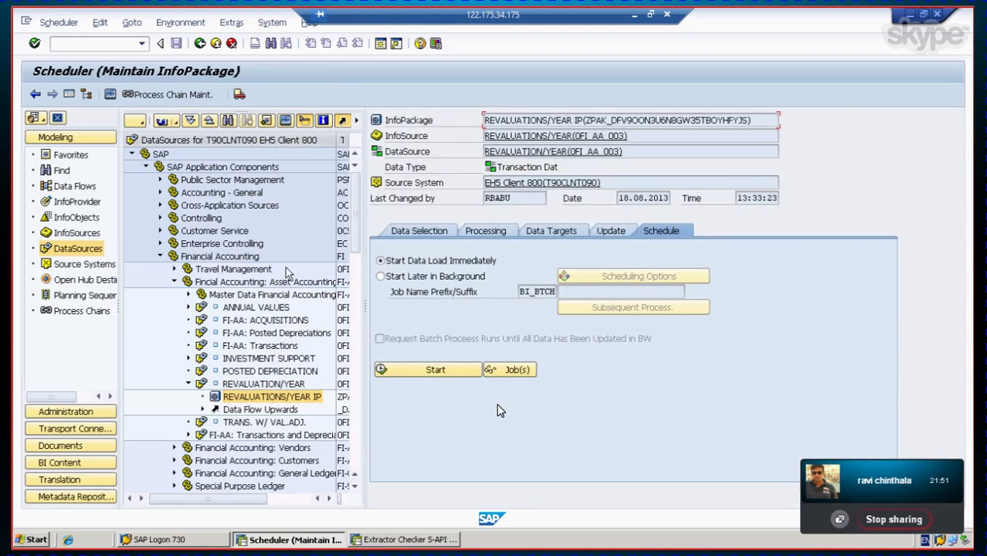
left_click(422, 234)
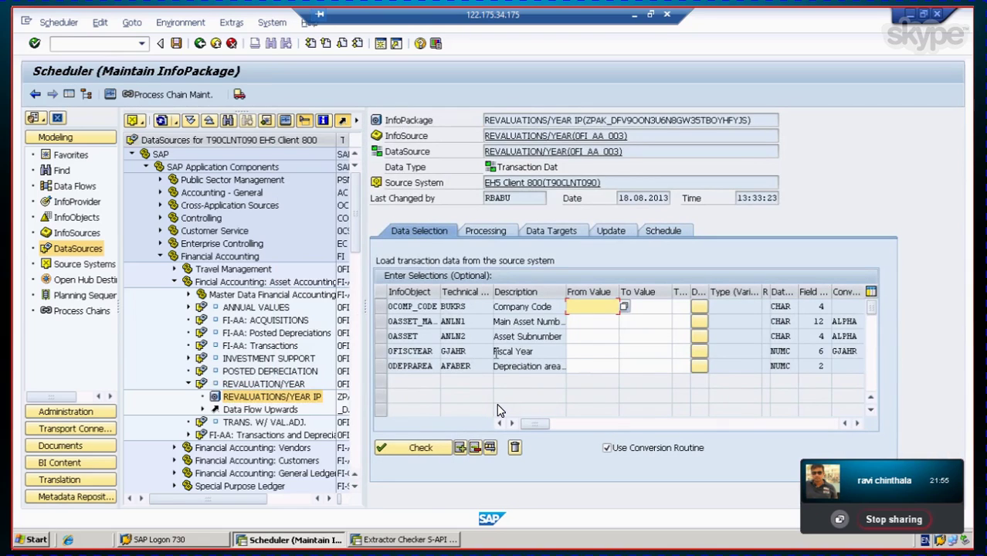
left_click(595, 351)
type("2")
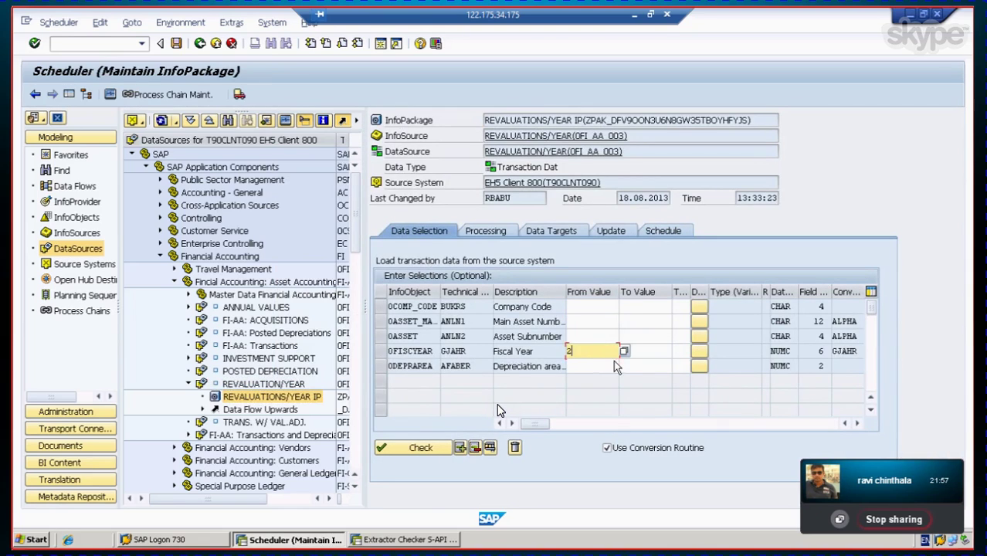
type("008")
left_click(665, 233)
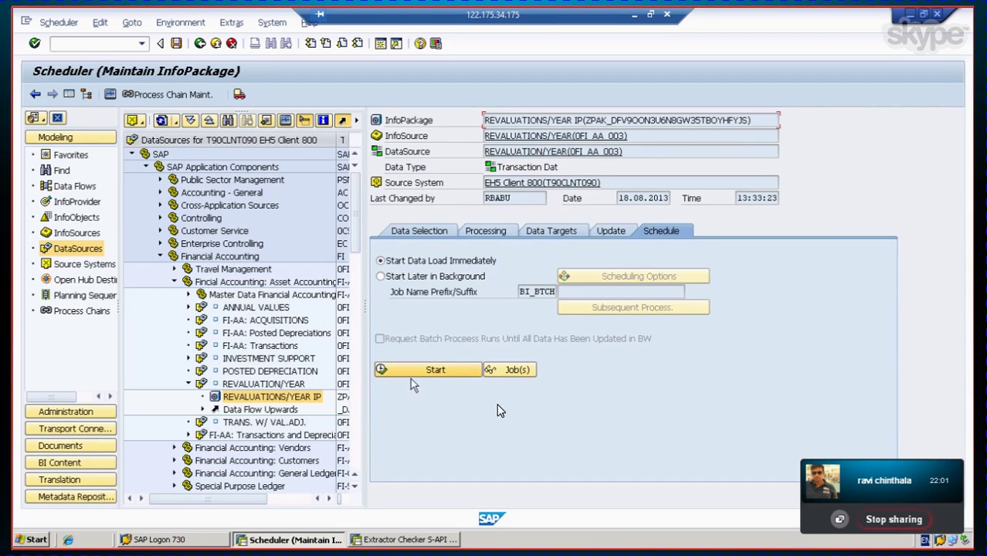
left_click(429, 370)
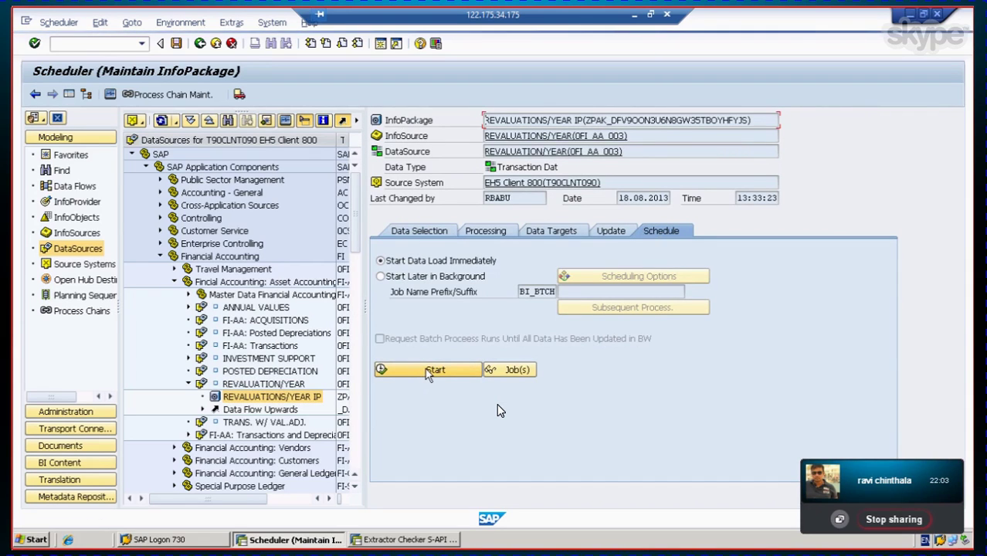
left_click(110, 95)
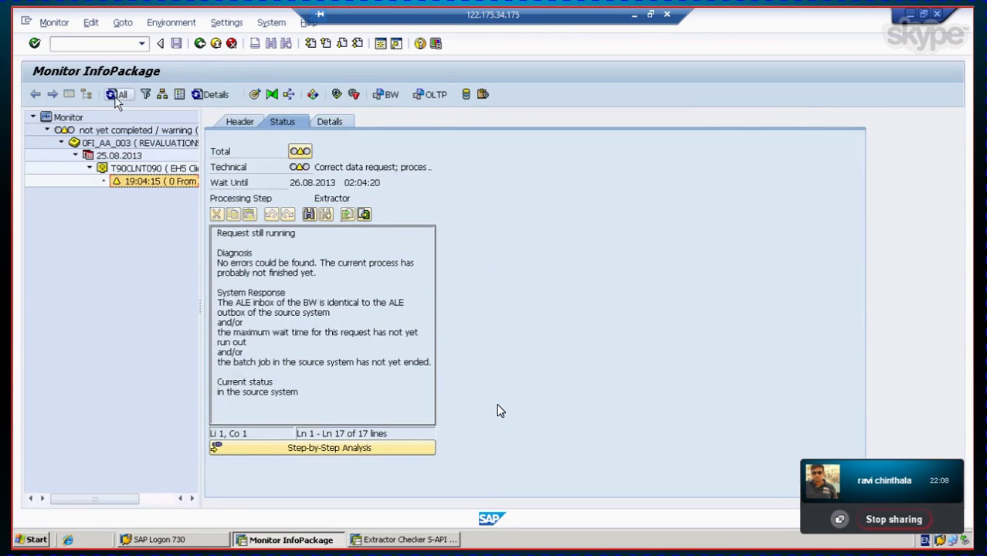
Step: Refresh the load monitor until the 19:04:15 REVALUATIONS/YEAR request shows its final status, checking its details
left_click(115, 97)
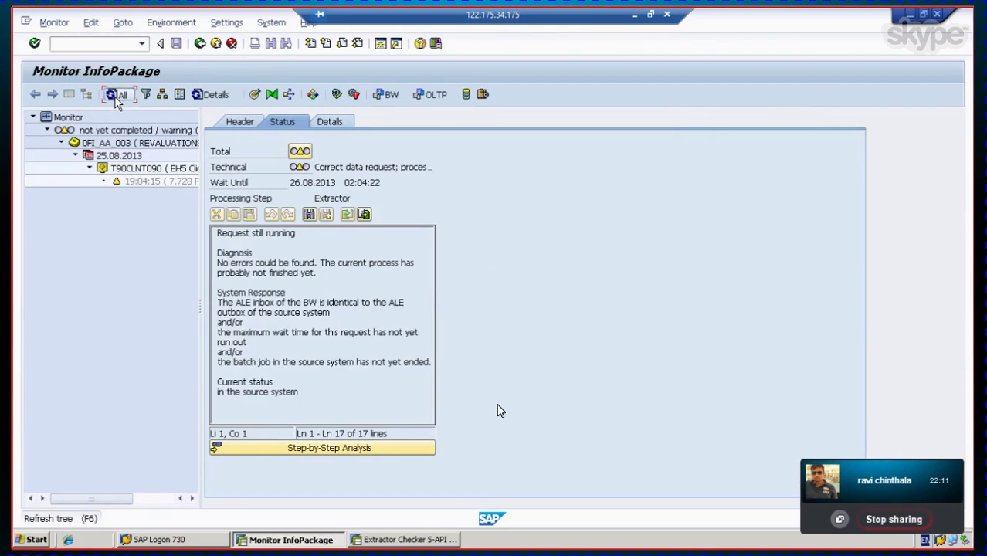
left_click(116, 97)
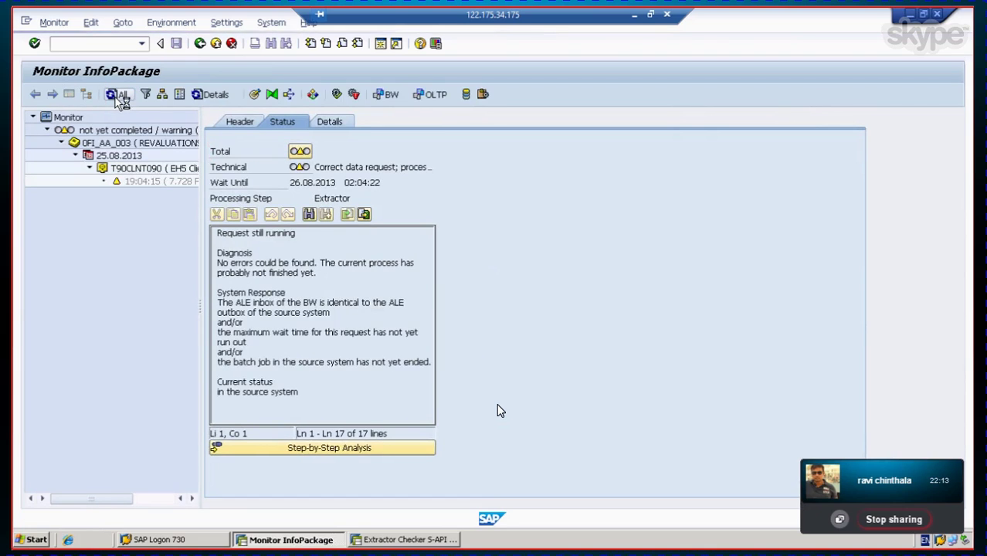
left_click(116, 97)
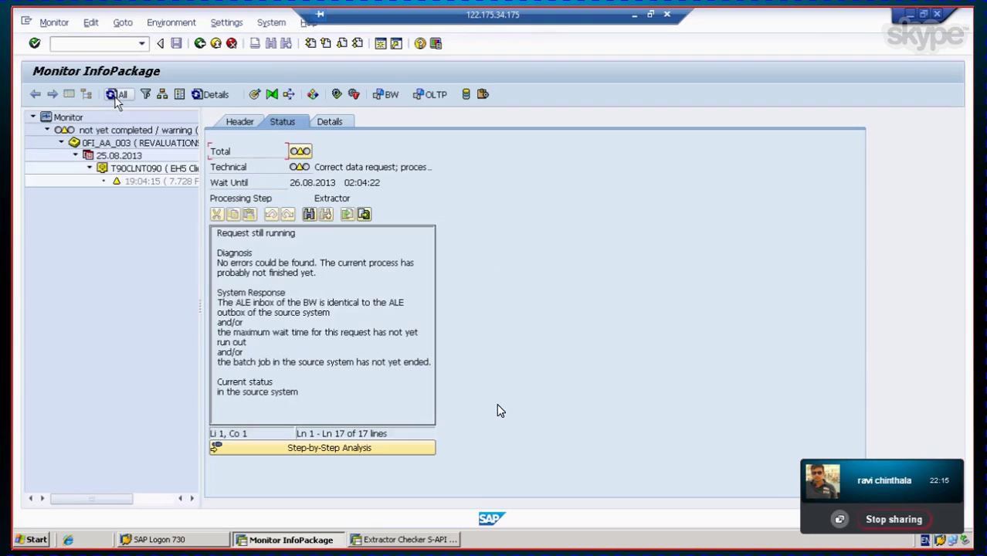
left_click(116, 97)
left_click(116, 97)
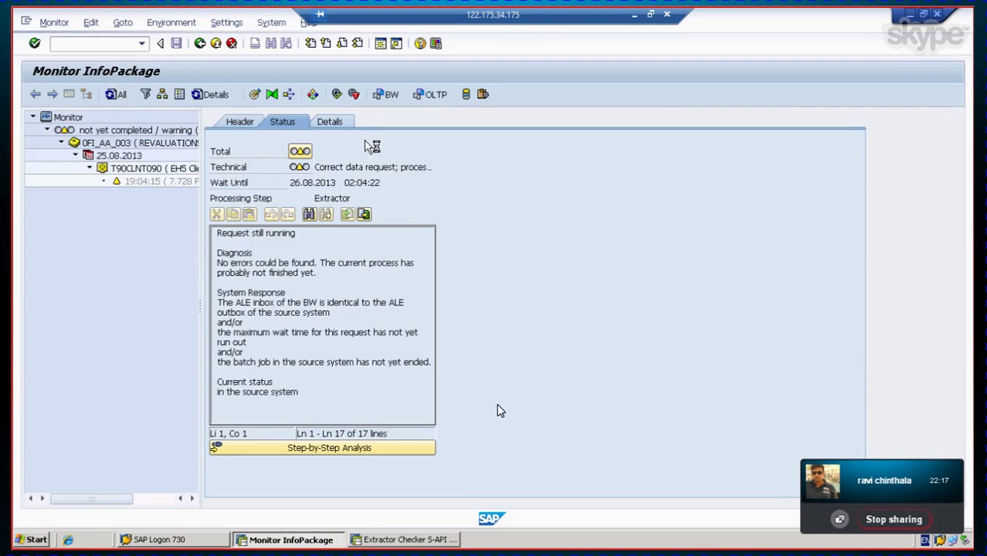
left_click(337, 125)
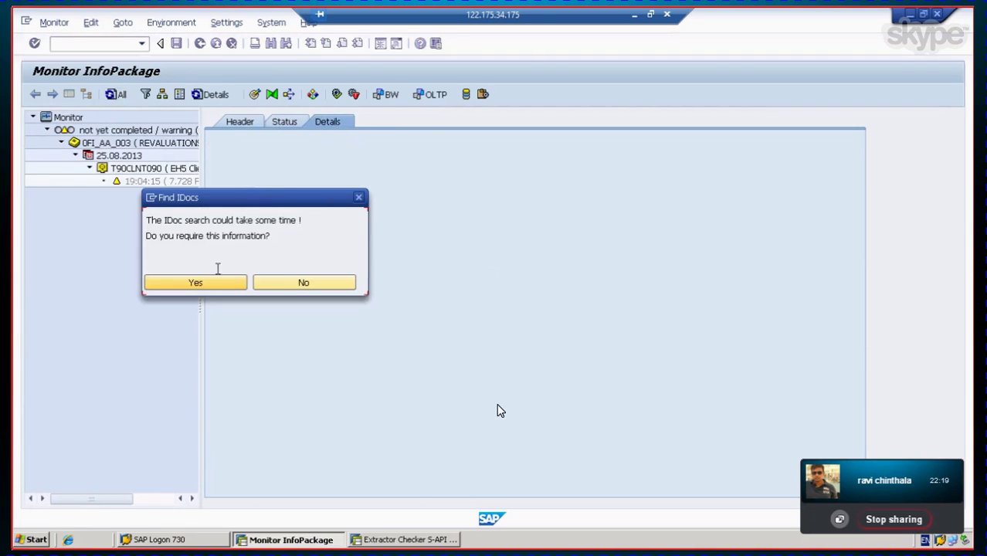
left_click(174, 282)
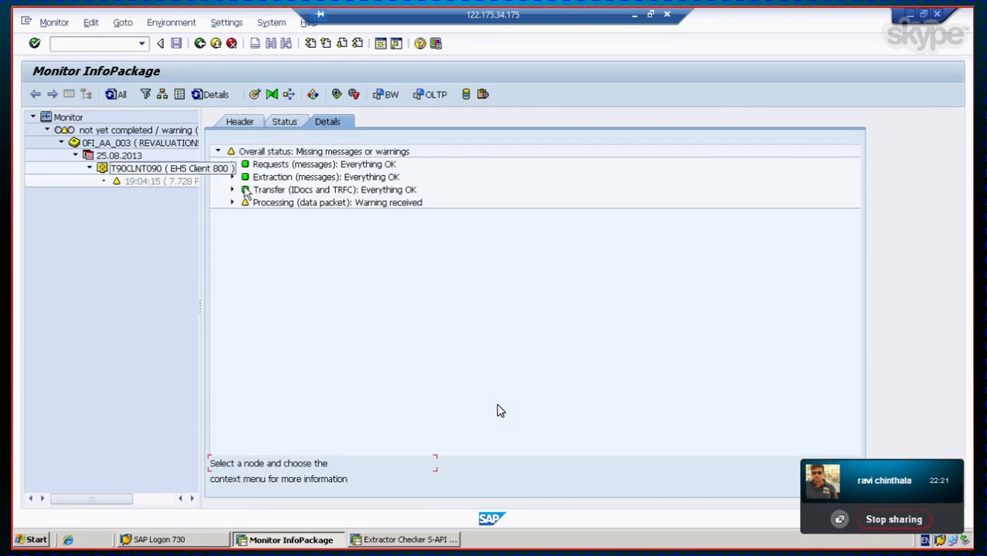
left_click(129, 188)
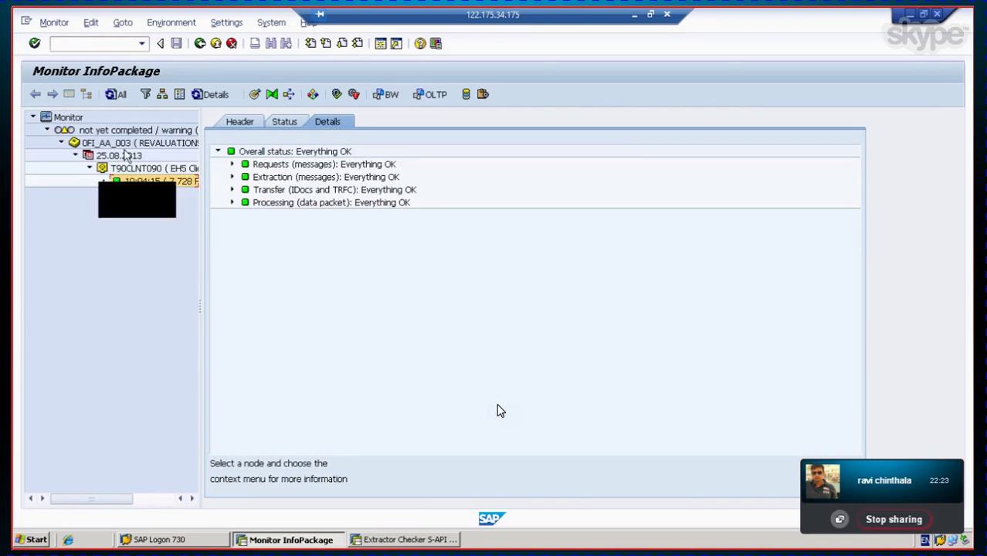
left_click(115, 93)
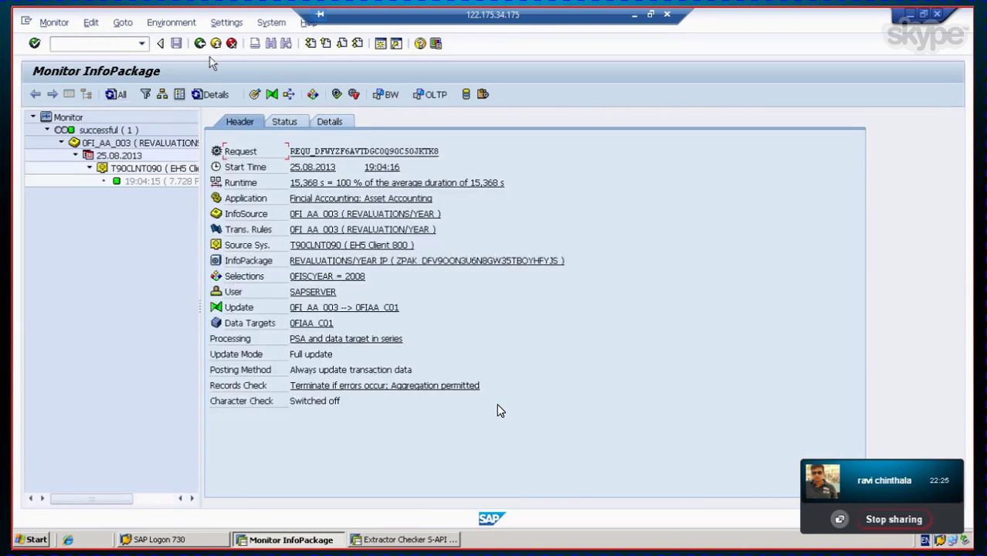
Step: Go back to the Modeling DataSources tree and open the INVESTMENT SUPPORT IP InfoPackage of 0FI_AA_004
left_click(200, 44)
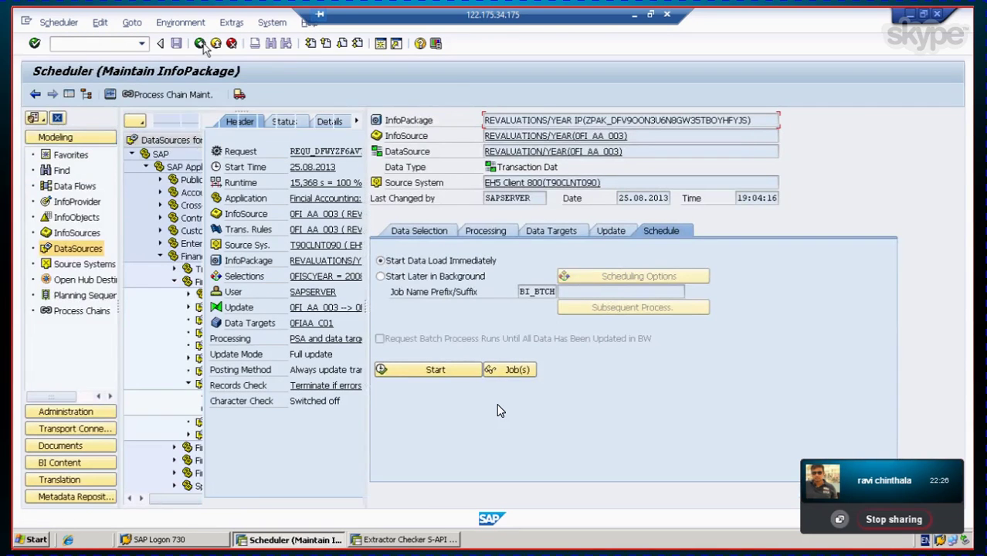
left_click(35, 95)
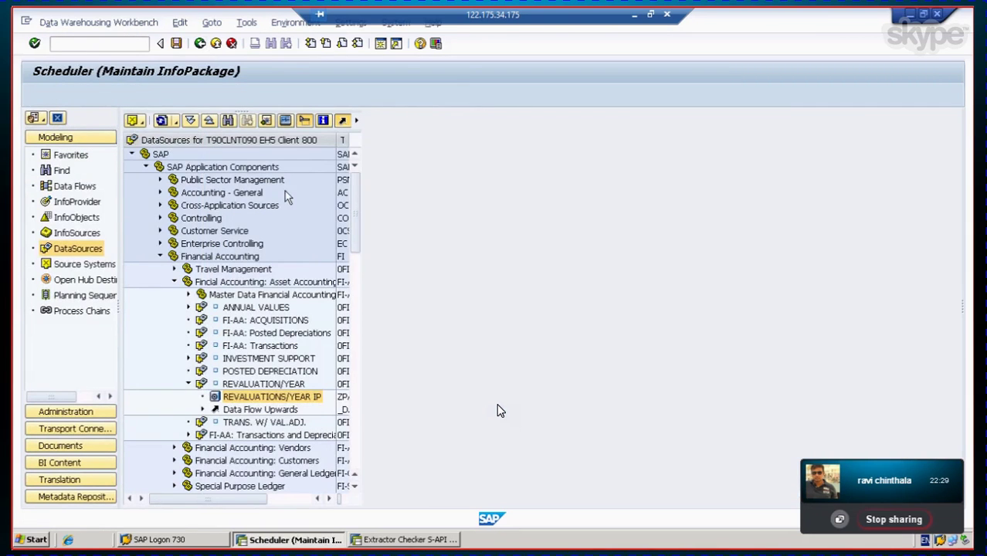
left_click(357, 359)
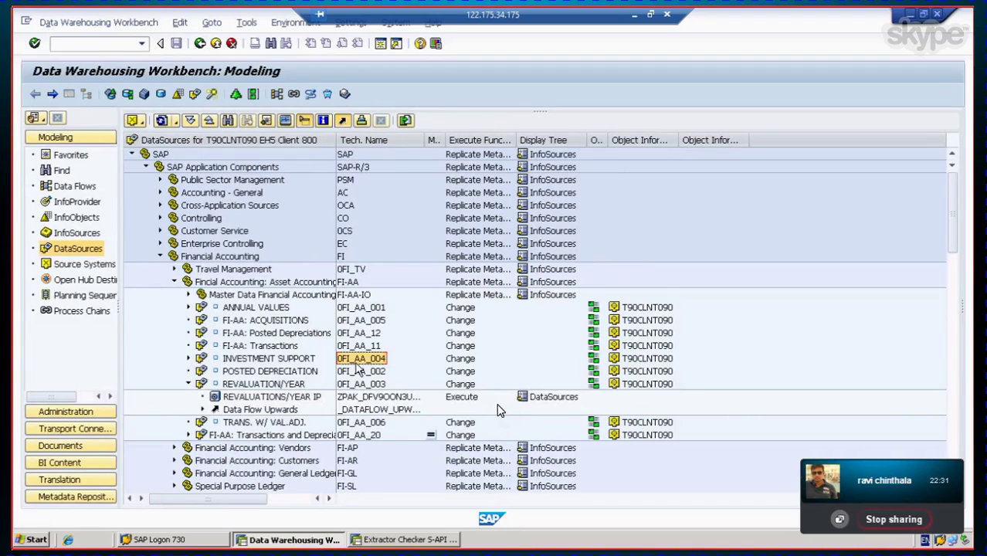
left_click(268, 358)
left_click(187, 358)
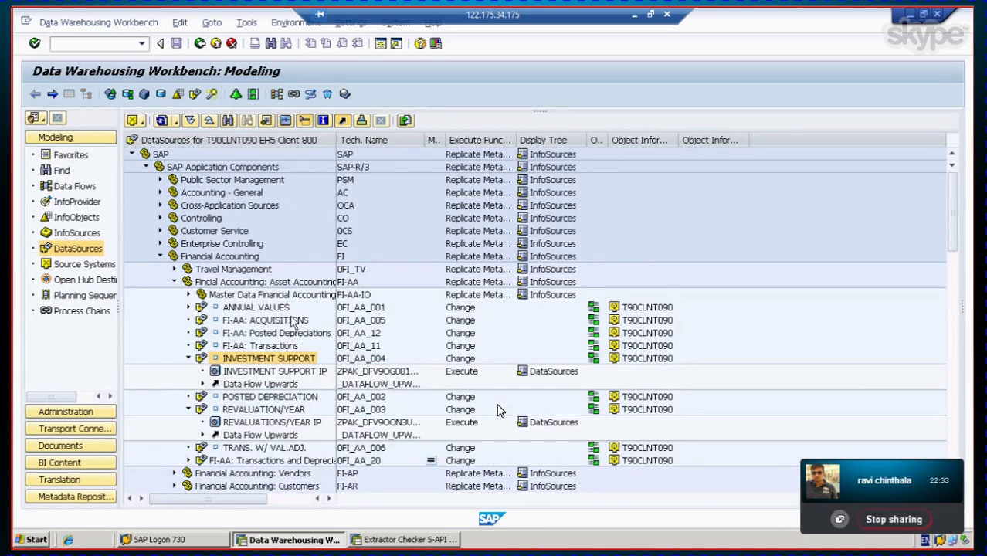
double_click(259, 372)
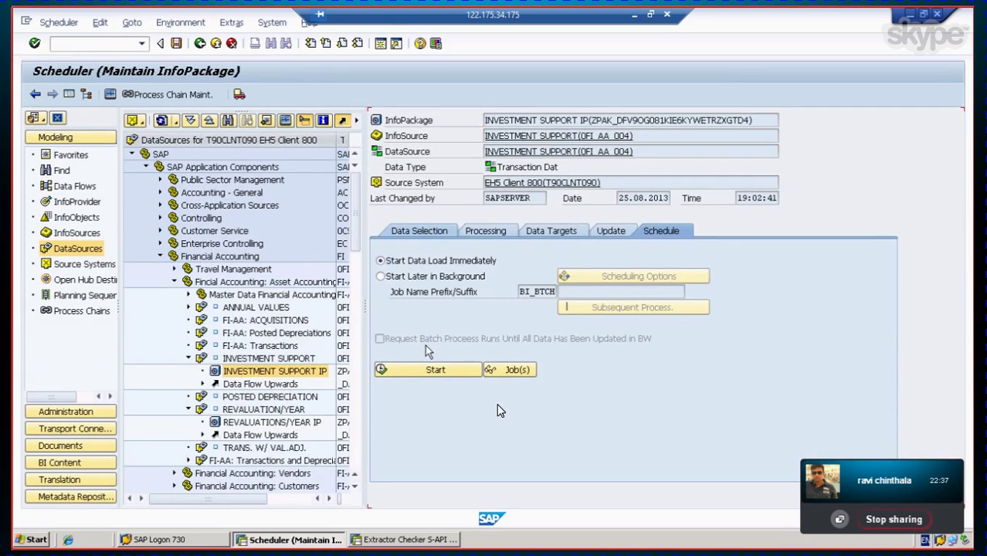
Step: Keep the Fiscal Year 2008 selection and start the INVESTMENT SUPPORT IP load immediately
left_click(608, 351)
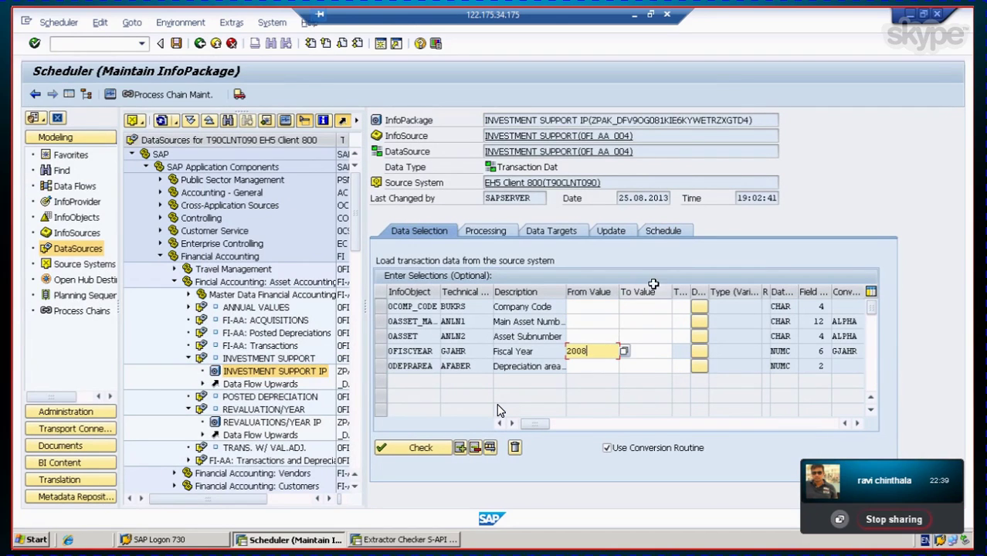
left_click(658, 231)
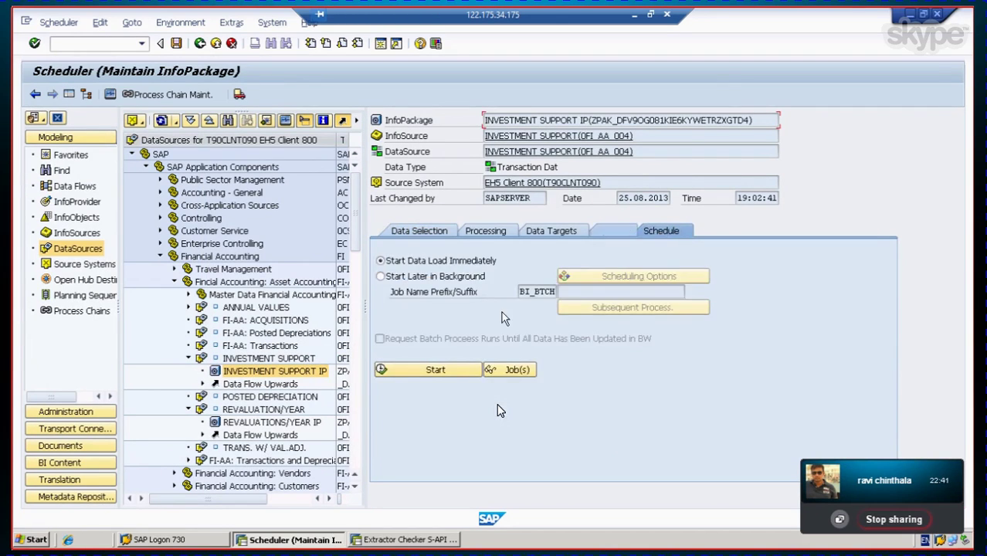
left_click(450, 371)
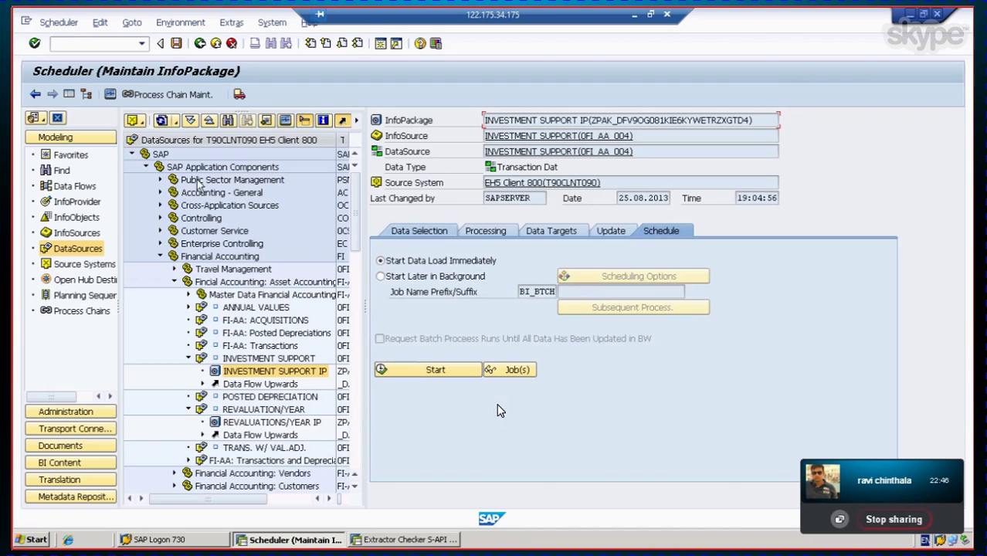
left_click(110, 94)
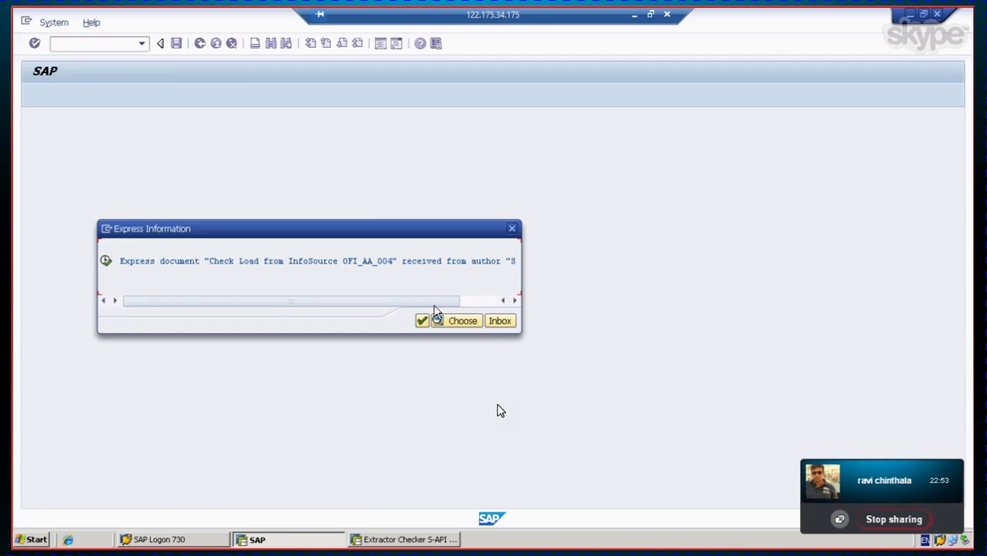
Step: Read the express notice about checking the 0FI_AA_004 load, then acknowledge it to open the monitor
left_click_drag(433, 301, 492, 302)
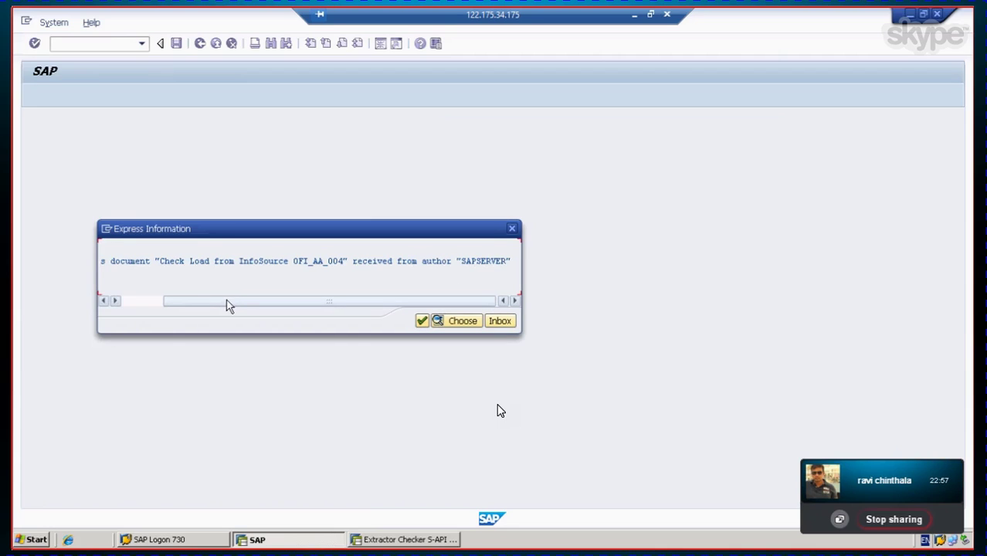
left_click_drag(227, 307, 119, 302)
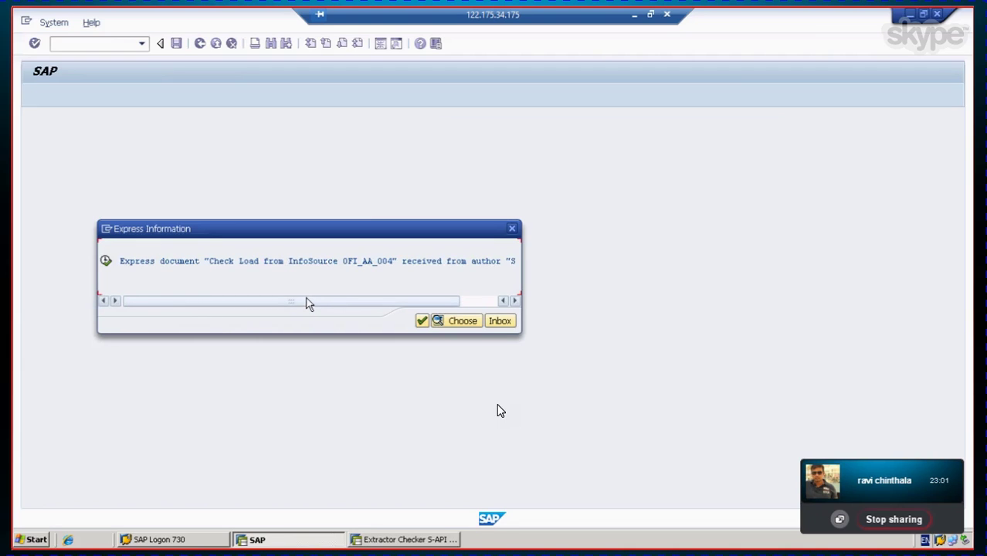
left_click_drag(304, 307, 392, 314)
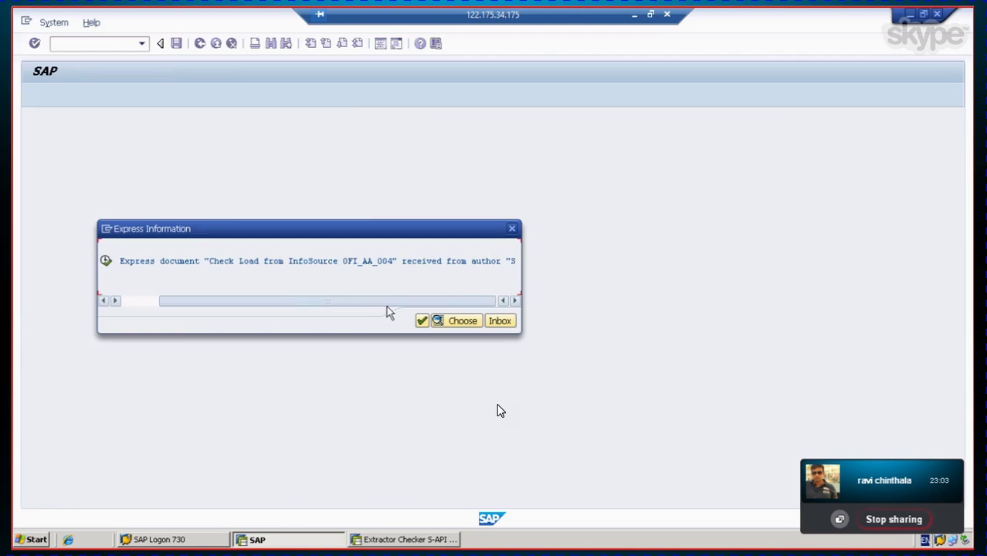
left_click(422, 322)
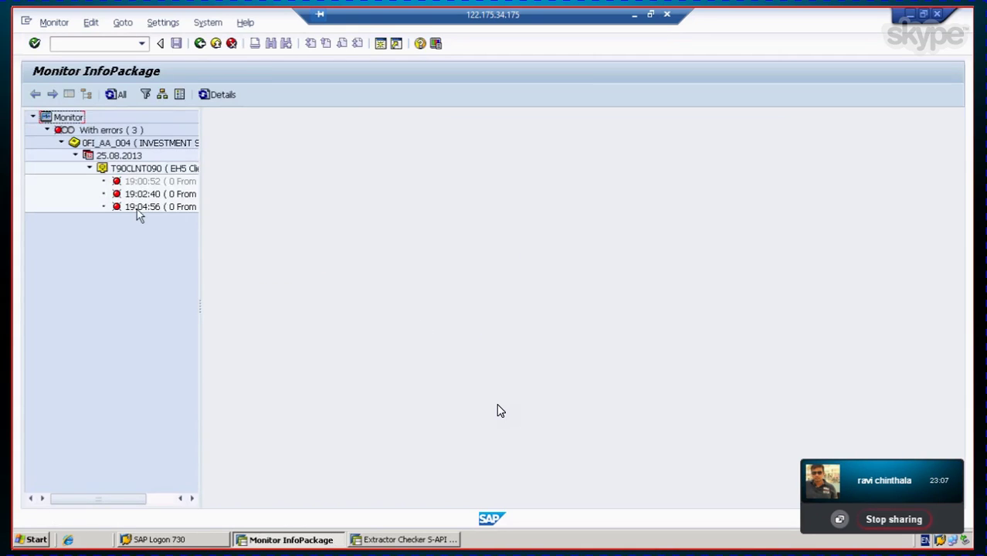
Step: Open the failed 19:00:52 request's detailed processing status, allowing the search for its IDocs
double_click(136, 209)
double_click(132, 195)
double_click(129, 183)
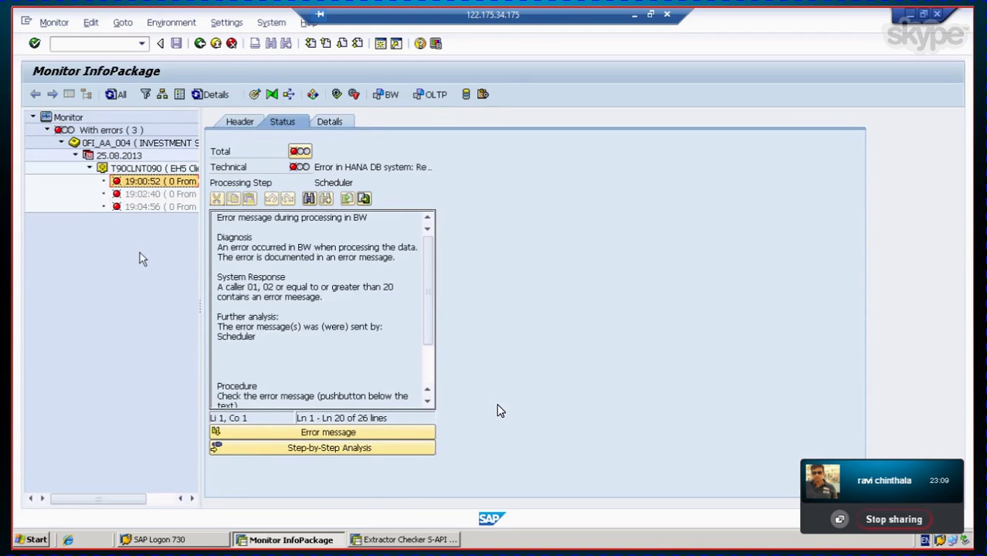
left_click(334, 122)
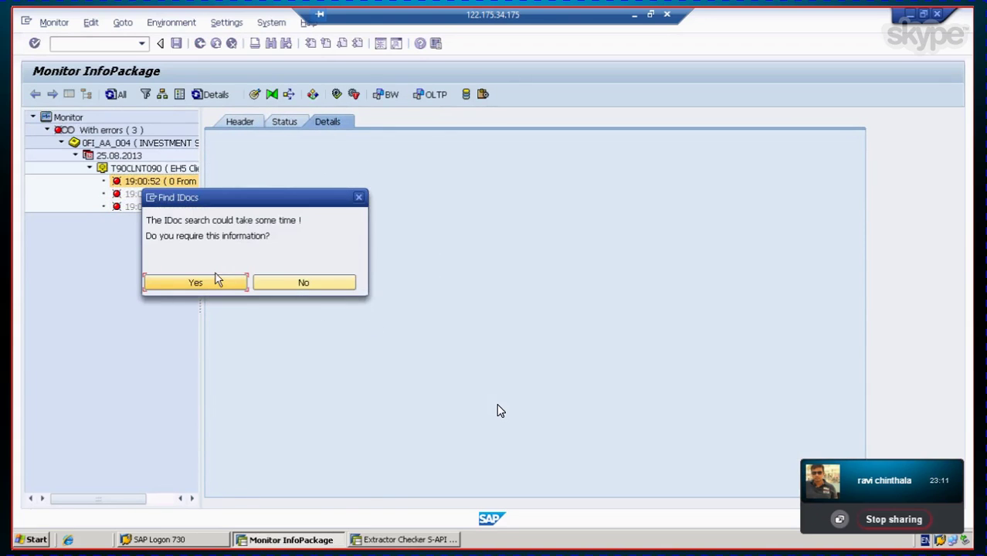
left_click(216, 282)
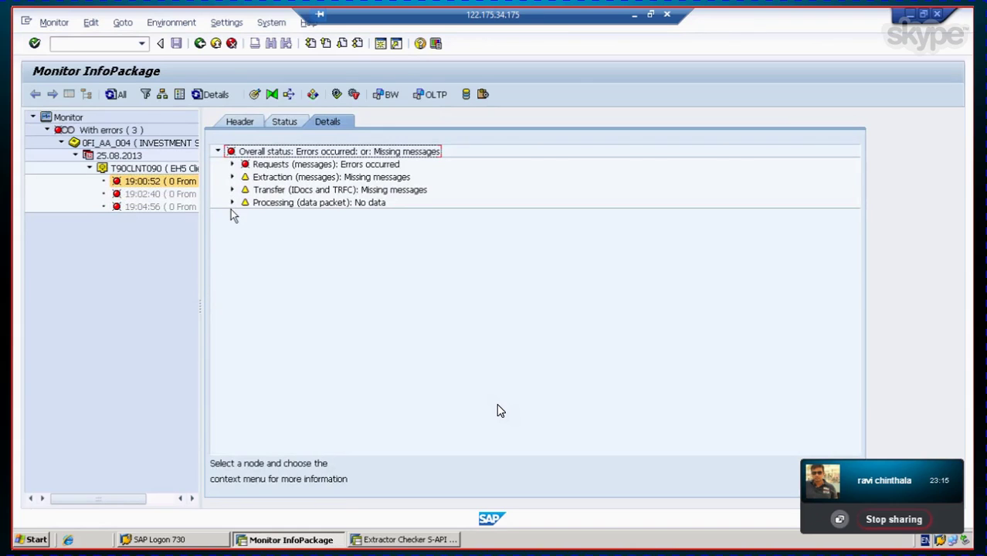
Step: Expand the Requests, Extraction, Transfer and Processing messages and review the request header before returning
left_click(233, 164)
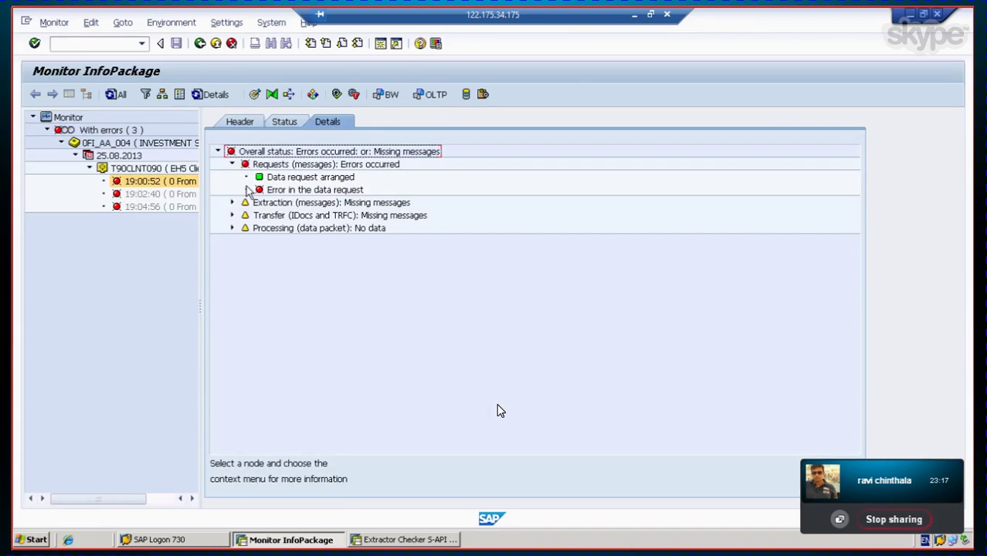
left_click(232, 203)
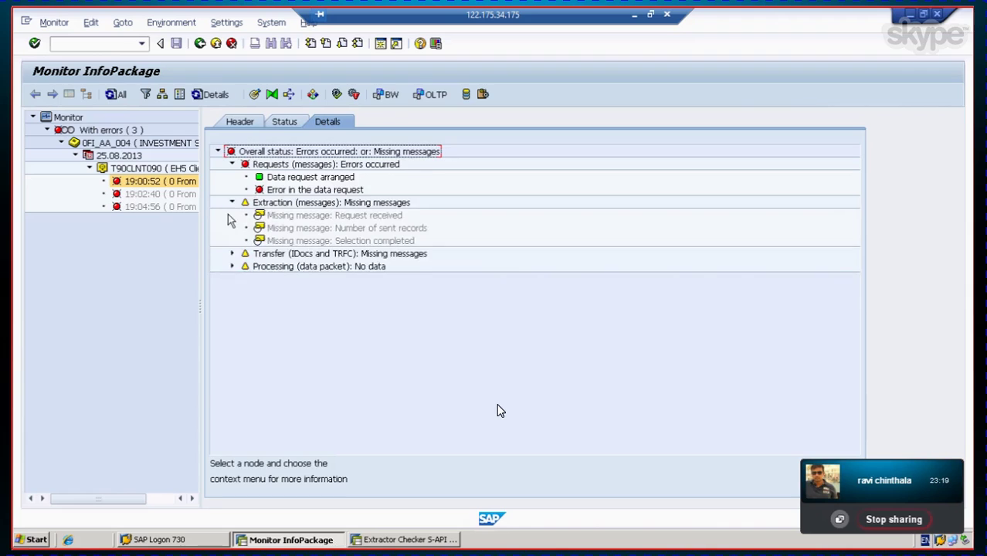
left_click(232, 254)
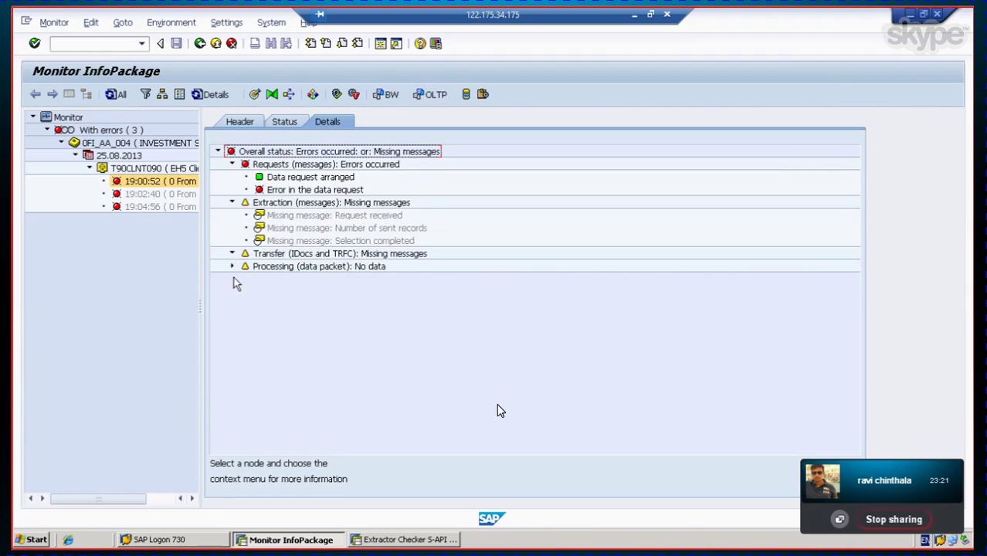
left_click(232, 266)
left_click(239, 133)
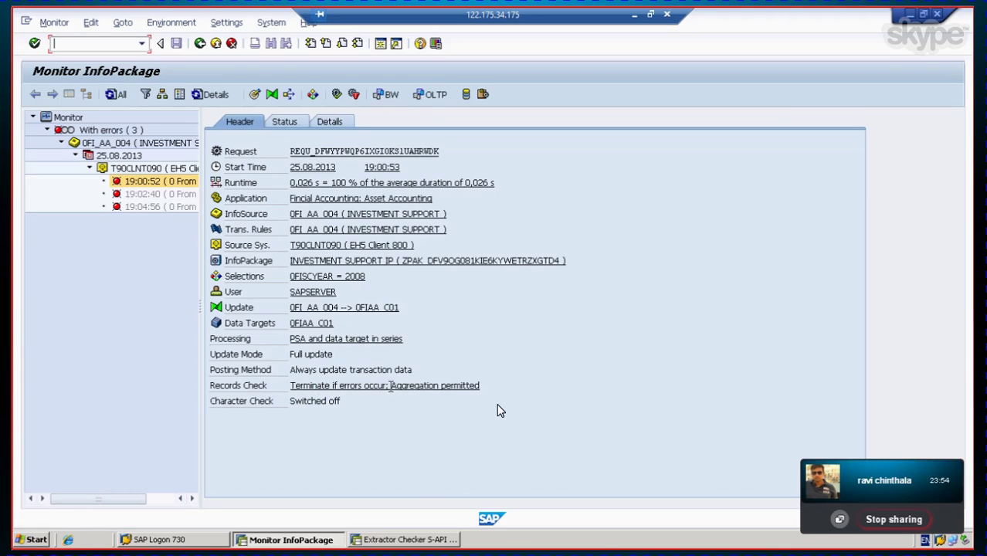
left_click(201, 45)
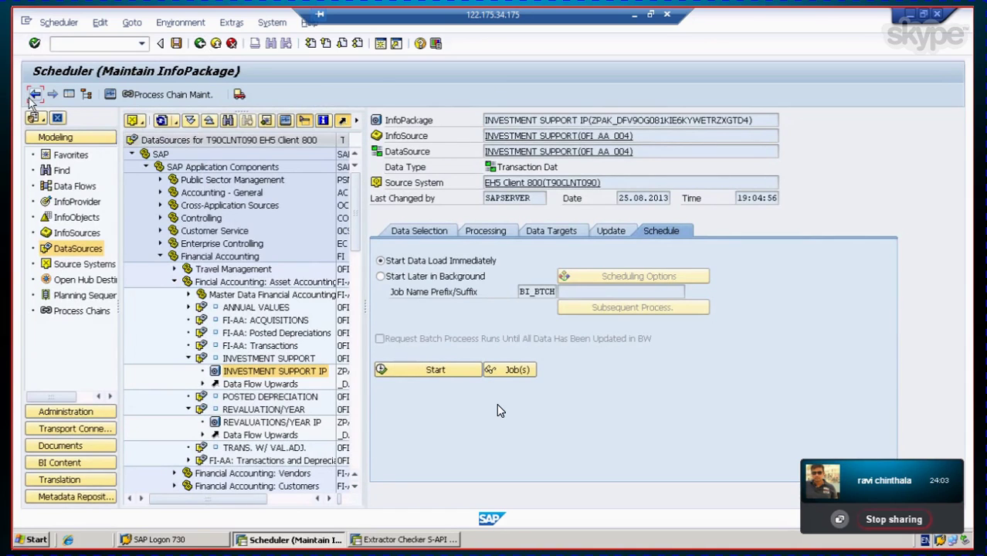
Step: Return to the DataSource tree and call up the context menu for INVESTMENT SUPPORT
left_click(35, 94)
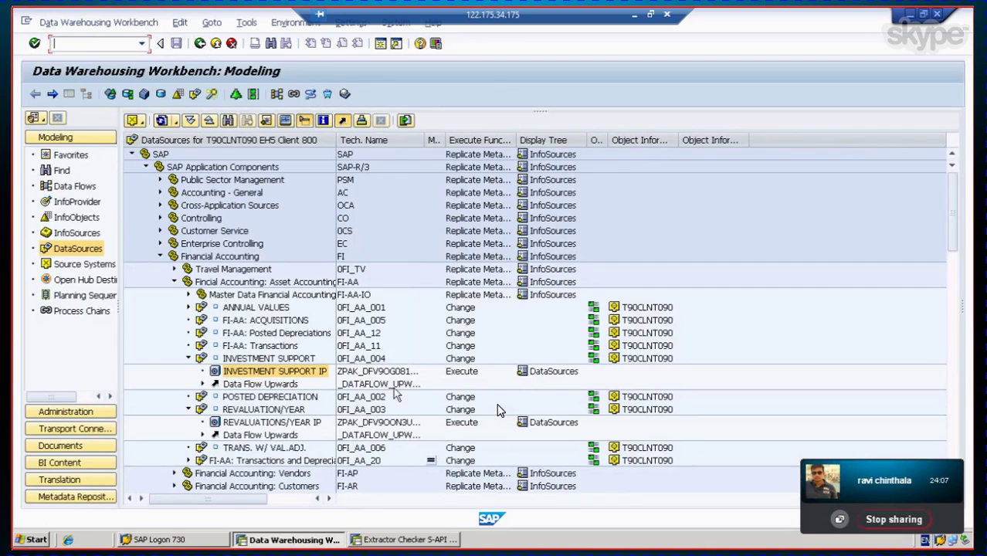
left_click(248, 360)
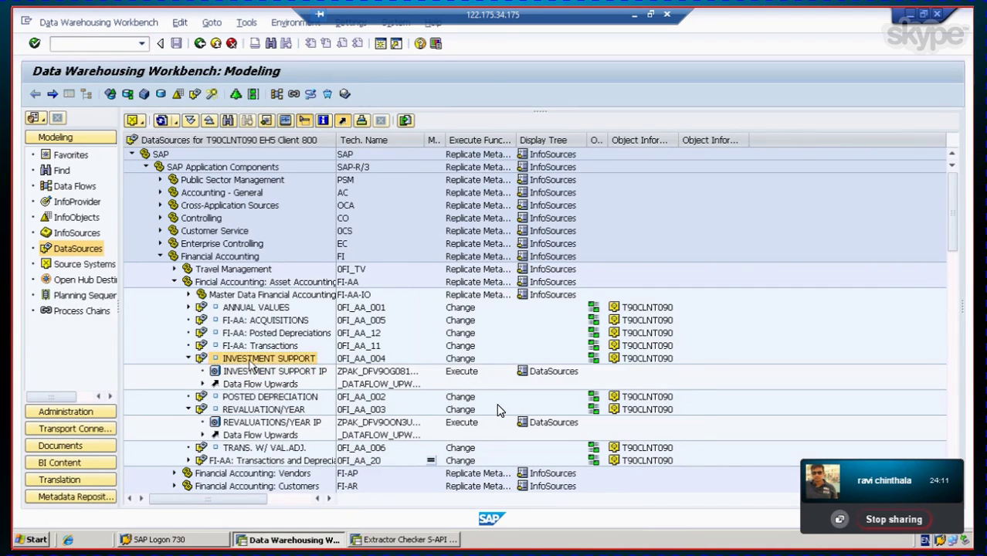
right_click(249, 362)
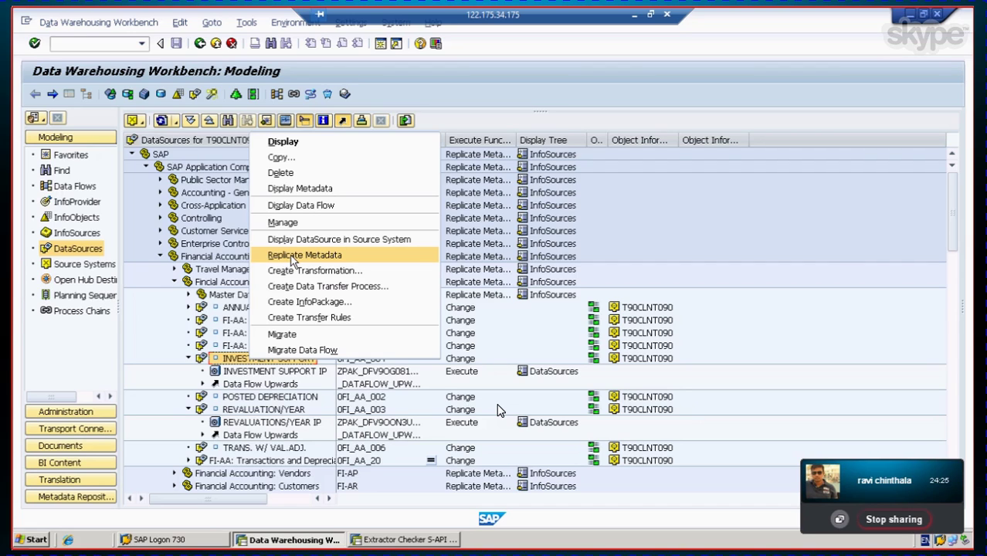
Step: Display the INVESTMENT SUPPORT metadata in Internet Explorer, scroll through 0FI_AA_004's details, and close it
left_click(297, 191)
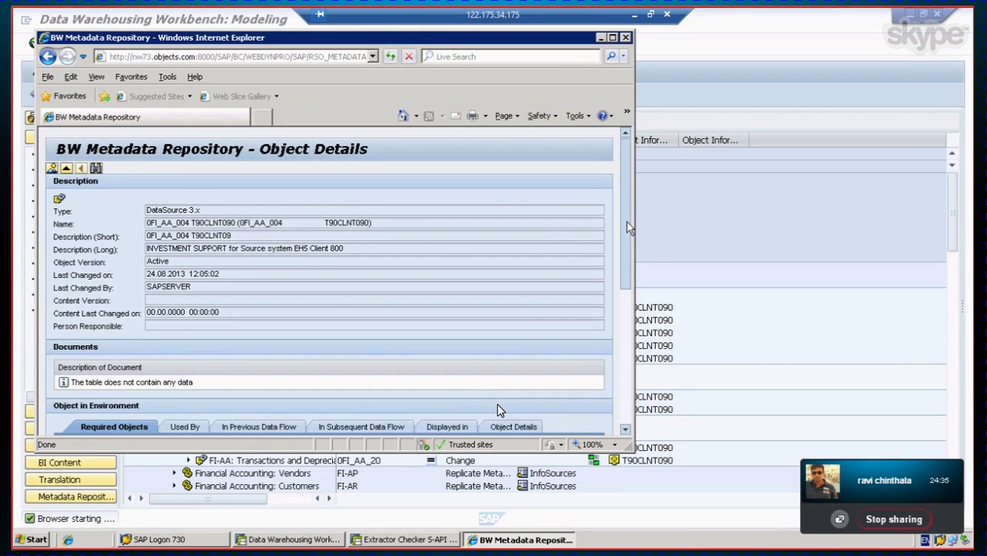
left_click_drag(629, 228, 631, 160)
left_click(625, 37)
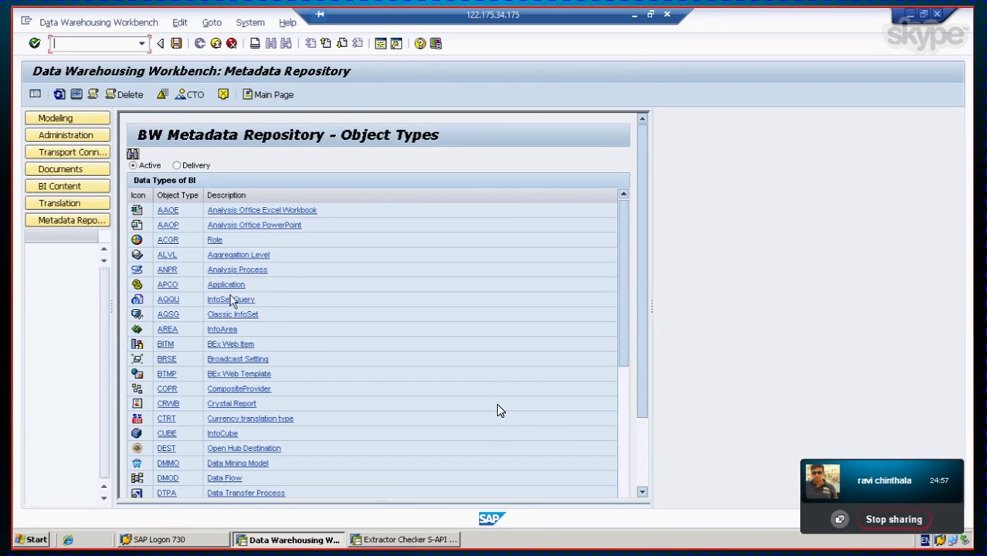
Step: Switch the Object Types list to the Delivery version and list its CUBE objects
left_click_drag(623, 326, 629, 452)
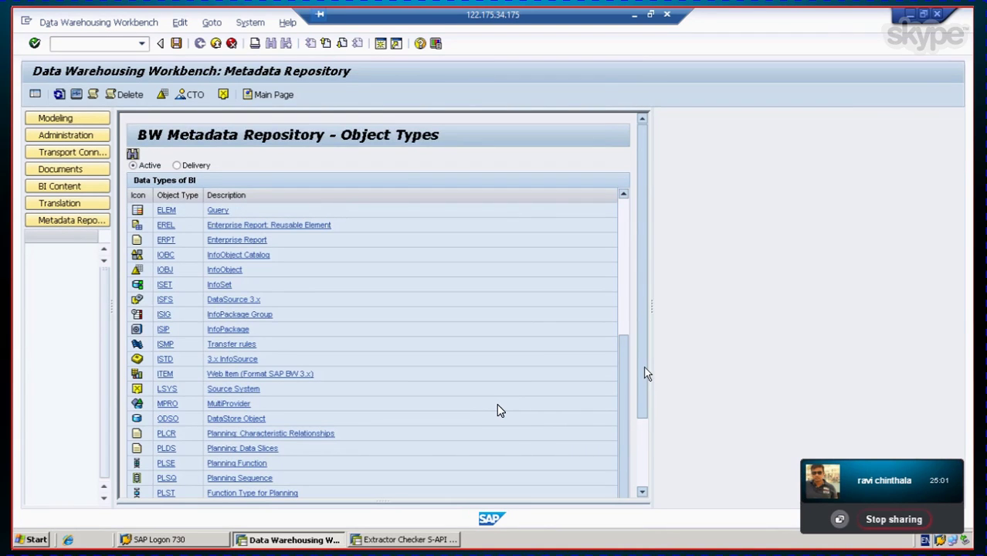
left_click_drag(645, 373, 631, 447)
scroll(640, 445, "up", 3)
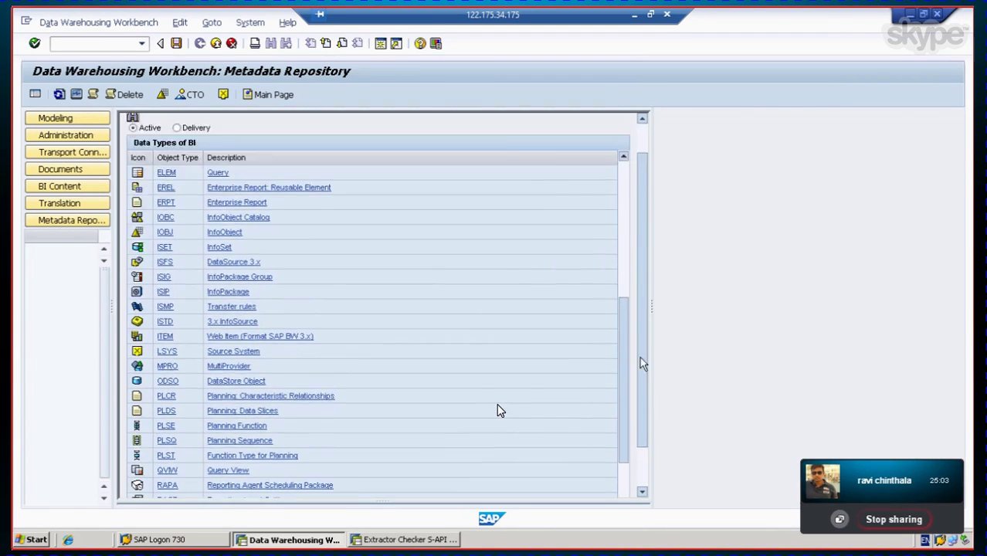
left_click_drag(620, 378, 621, 316)
scroll(286, 223, "up", 3)
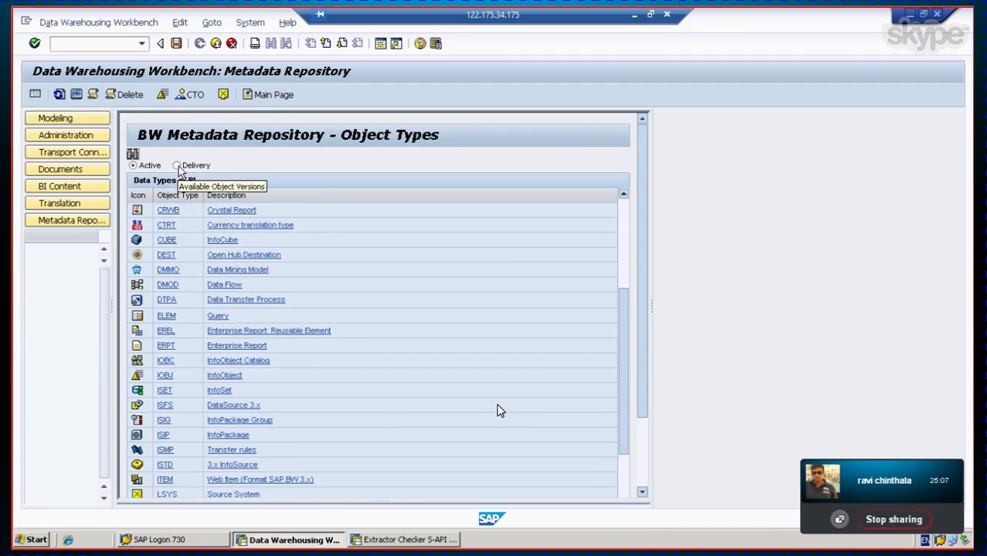
left_click(178, 166)
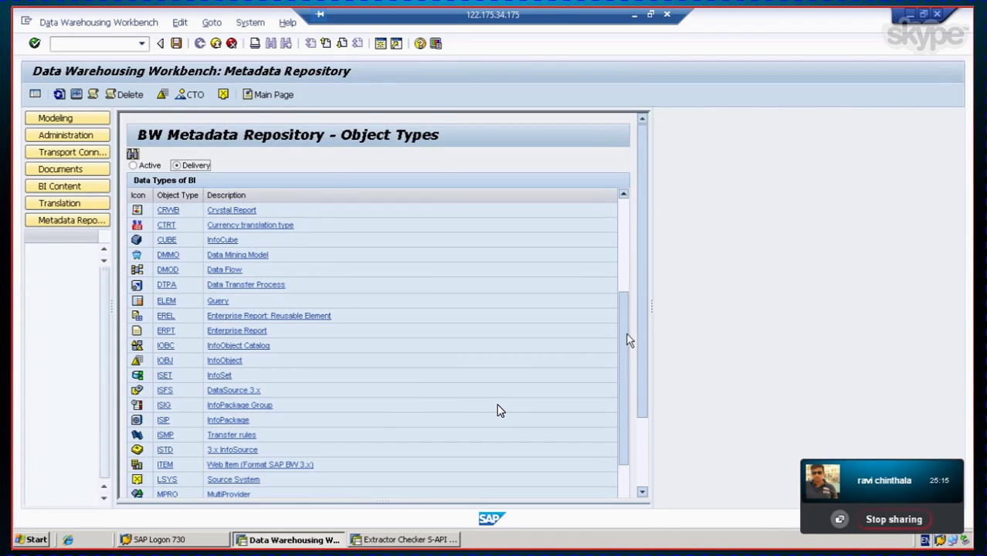
left_click(169, 244)
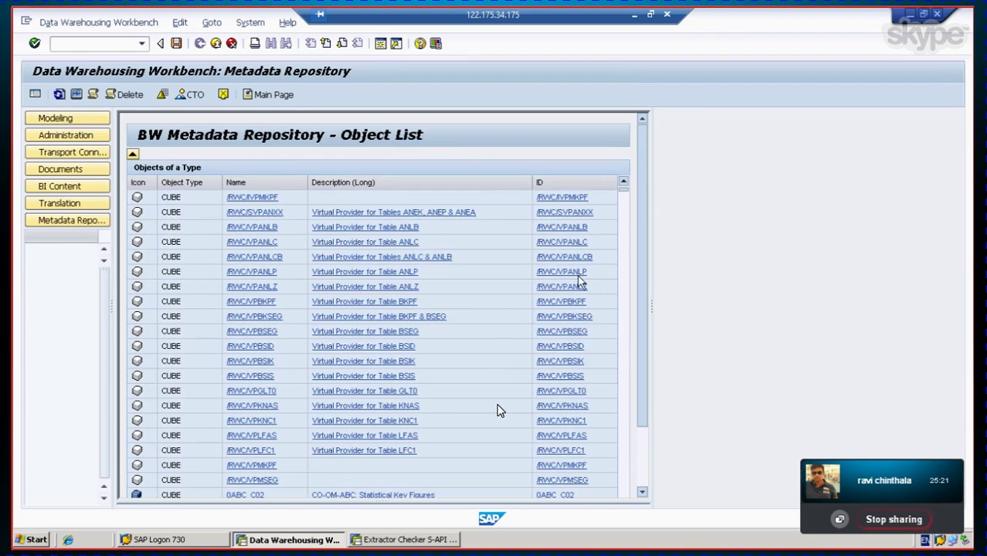
left_click_drag(644, 236, 638, 381)
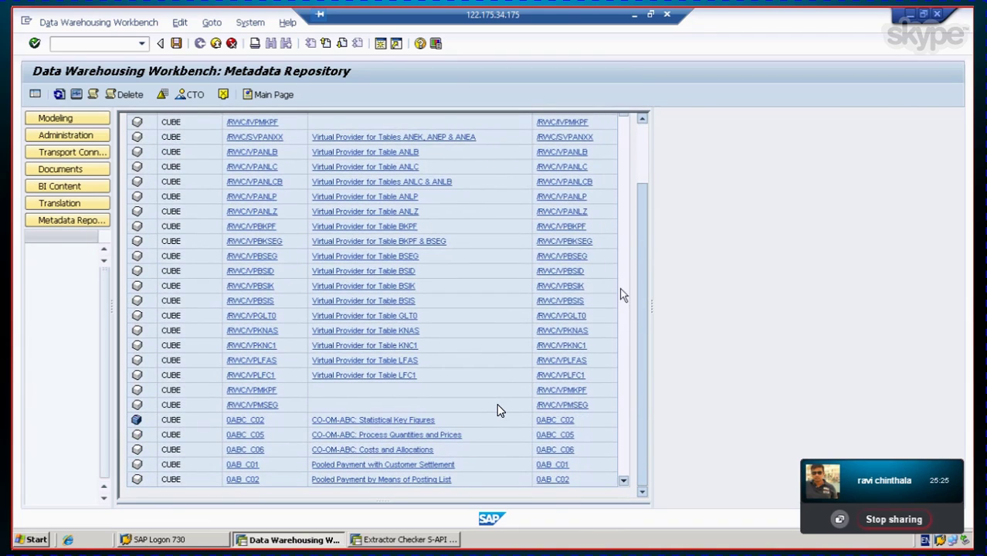
left_click(624, 481)
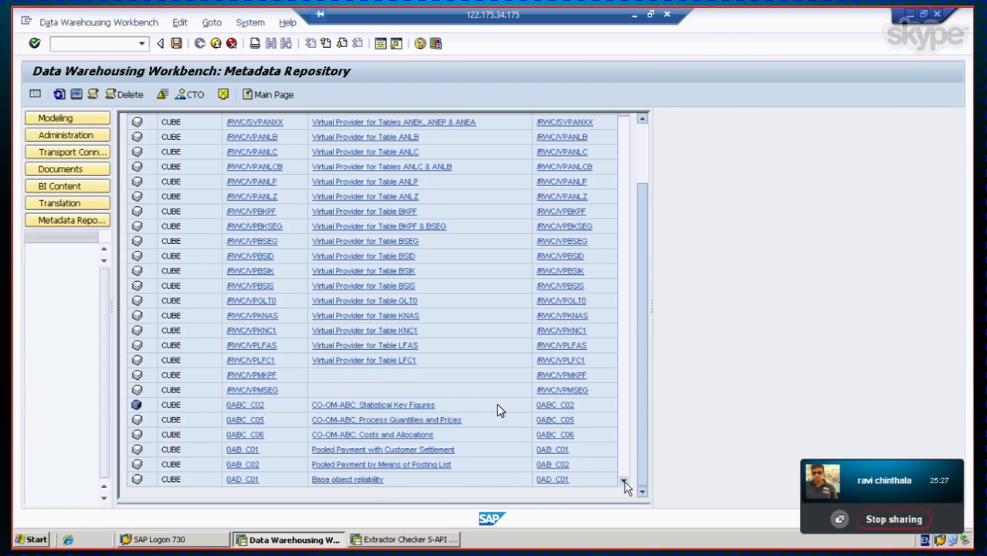
left_click(624, 481)
left_click(624, 481)
left_click_drag(646, 424, 650, 366)
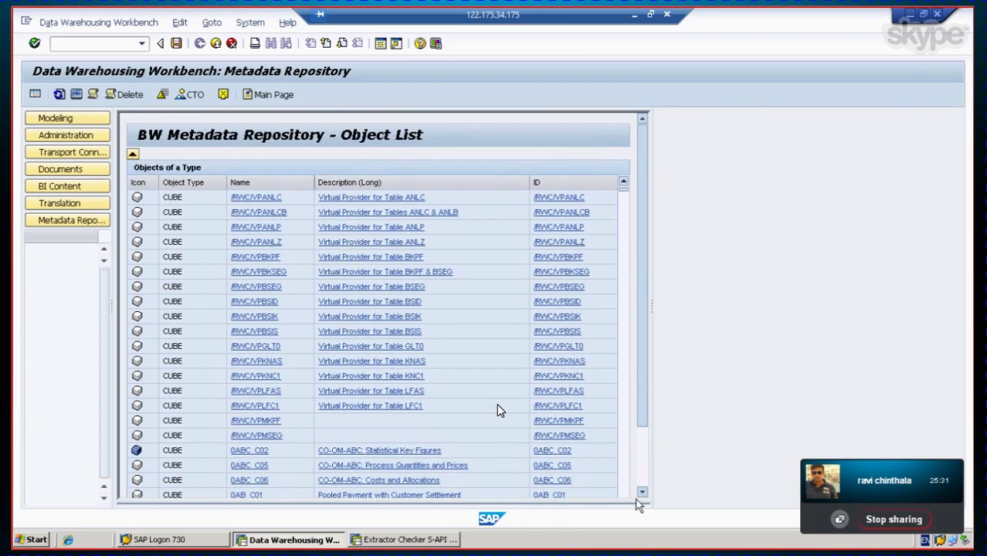
left_click_drag(623, 192, 634, 279)
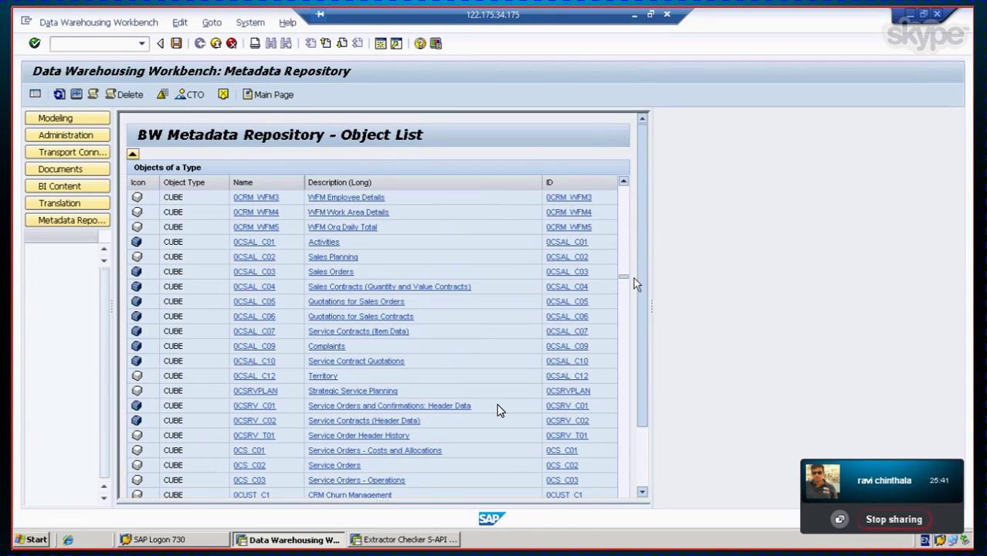
left_click_drag(621, 276, 631, 302)
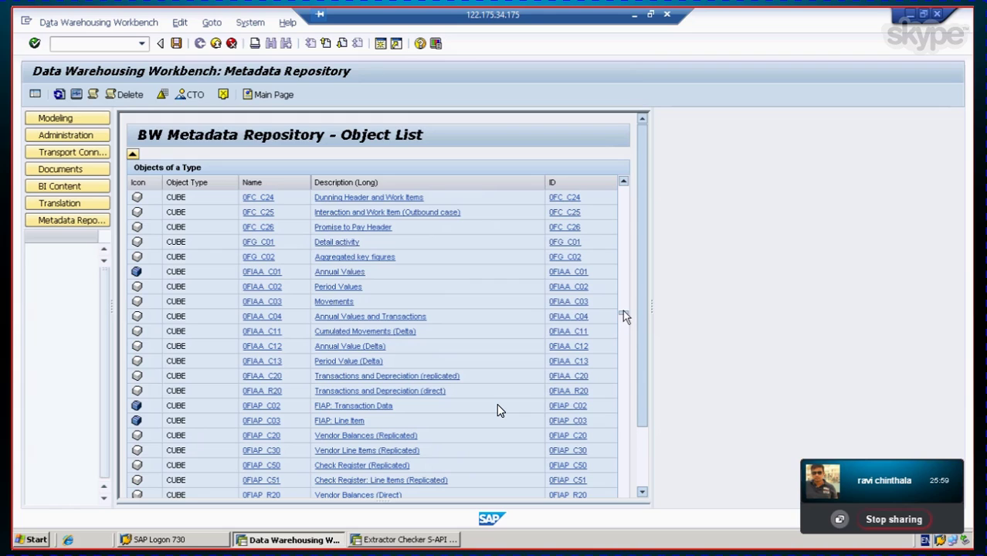
left_click(624, 341)
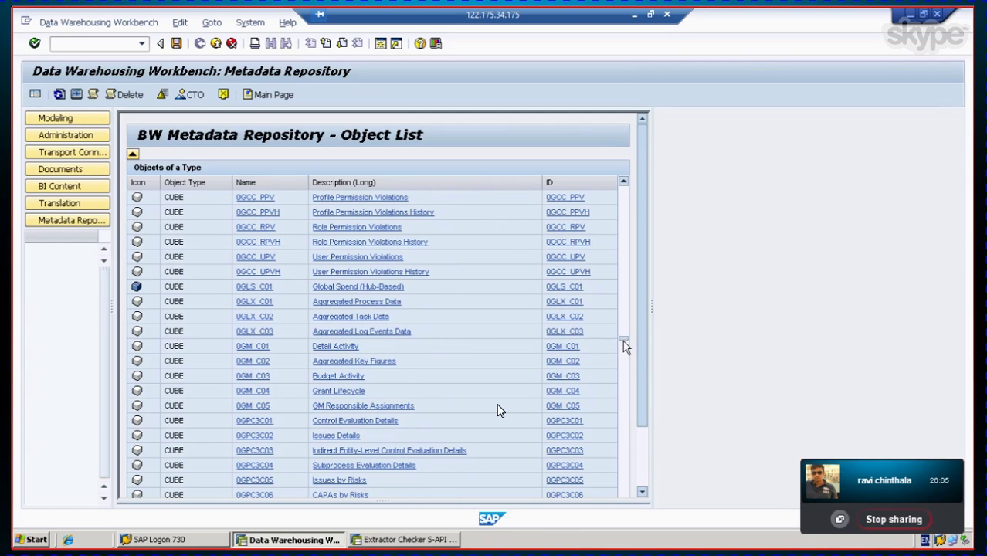
left_click_drag(624, 341, 627, 358)
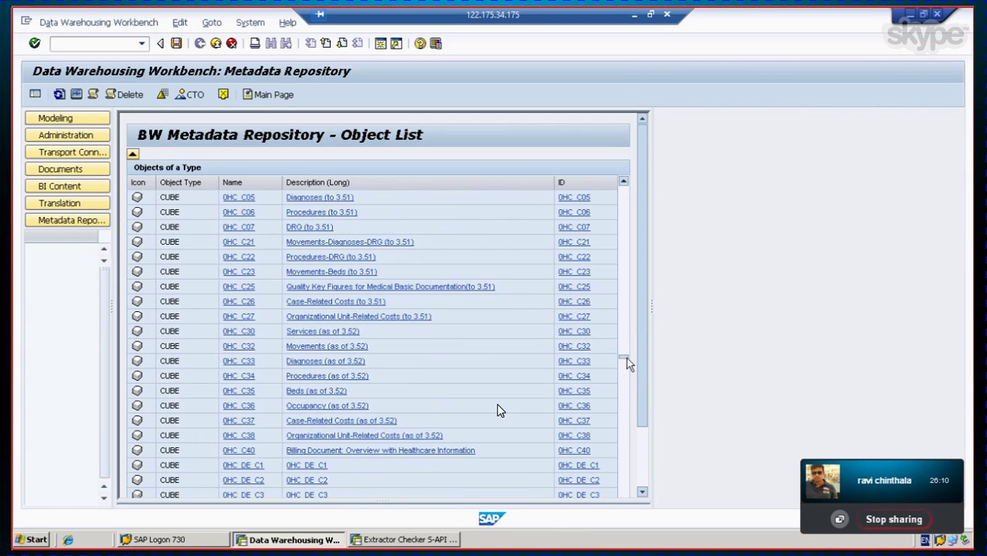
left_click_drag(625, 360, 624, 426)
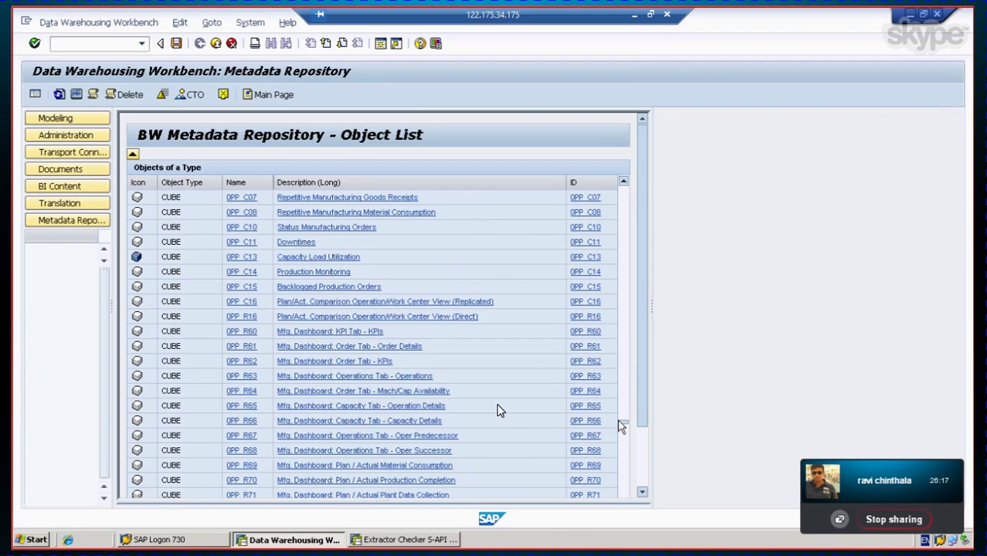
left_click_drag(622, 421, 646, 498)
left_click(643, 494)
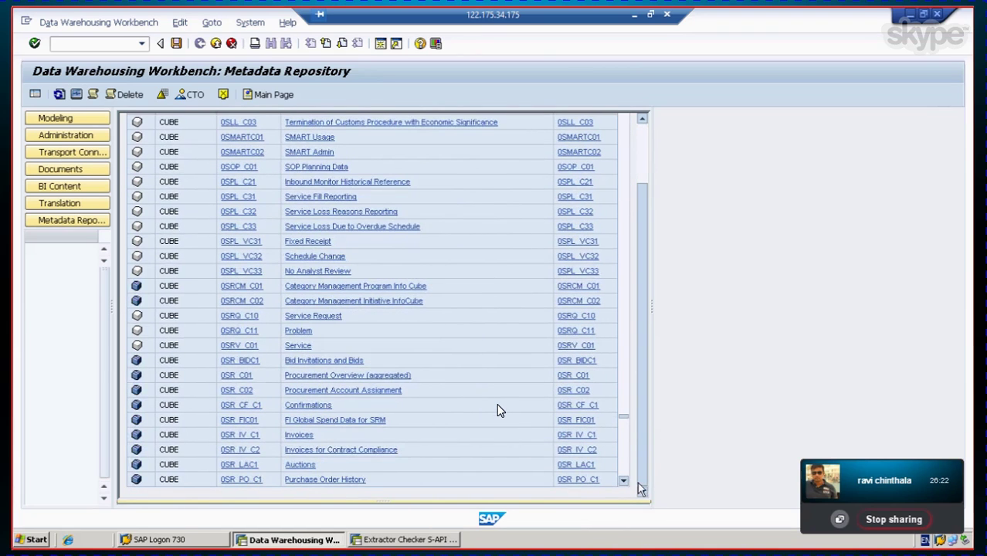
left_click_drag(624, 419, 627, 491)
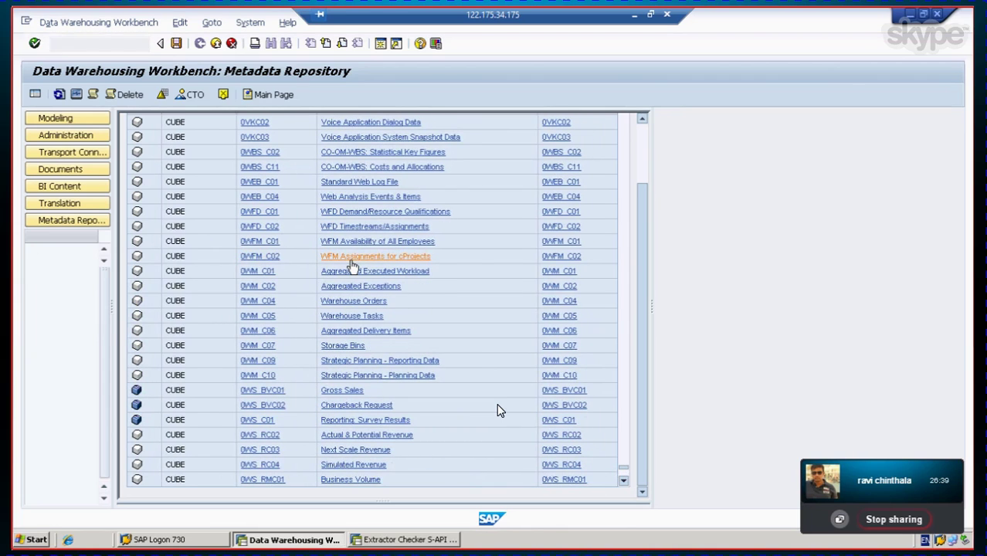
key("ctrl+f")
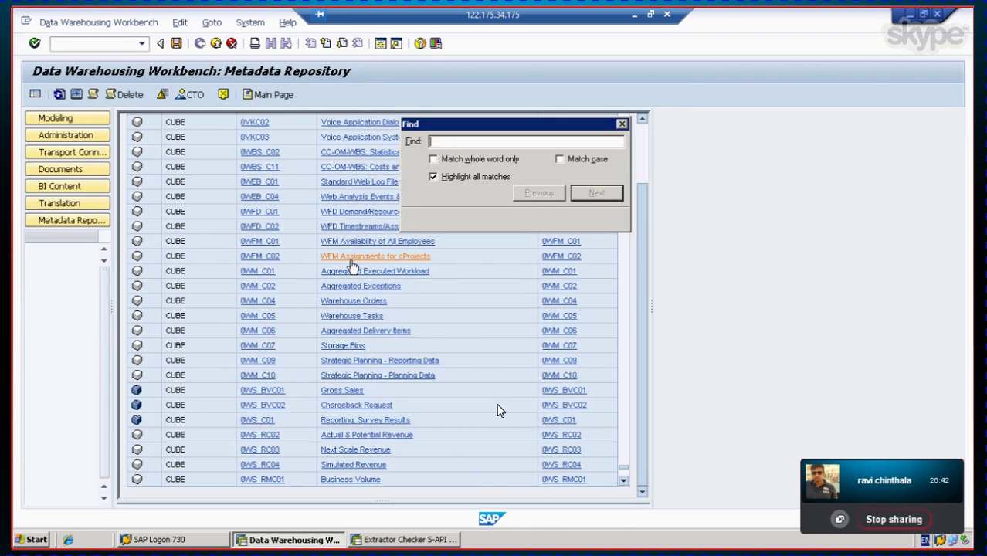
type("0fiaa_c01")
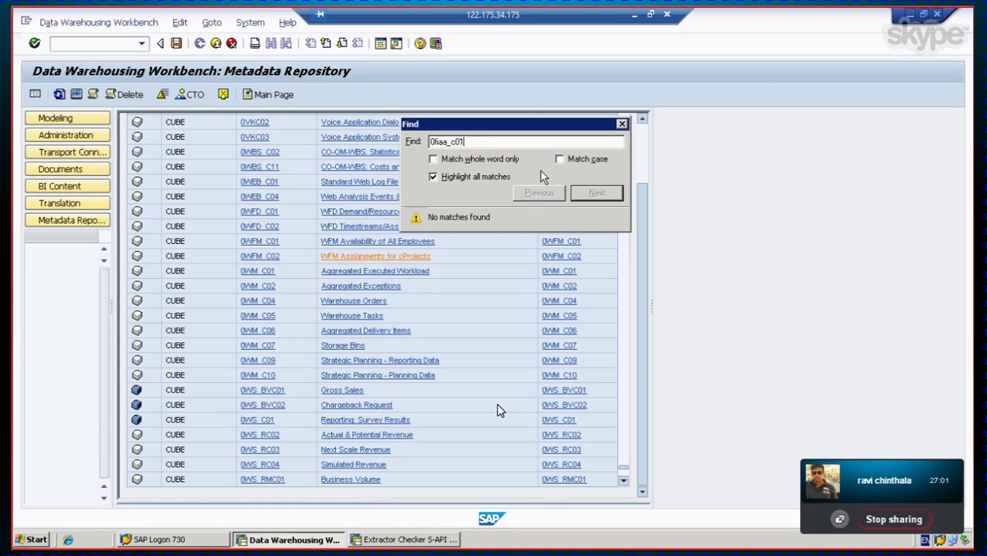
left_click(622, 124)
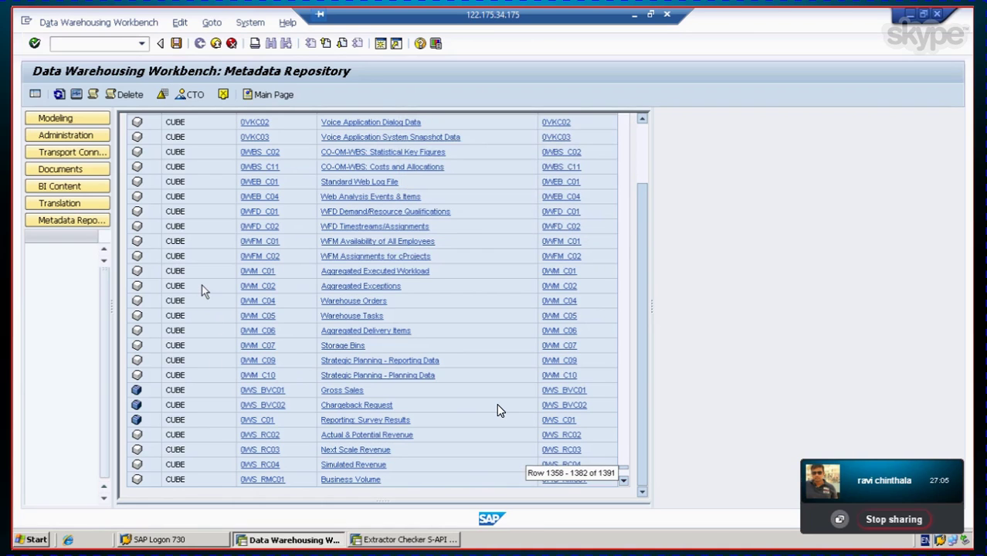
scroll(498, 411, "up", 2)
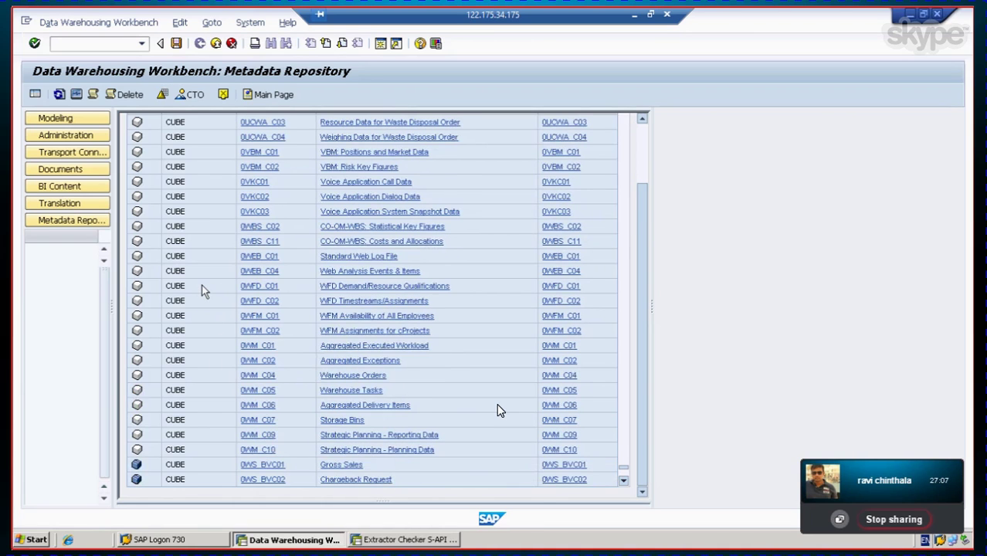
scroll(498, 411, "up", 3)
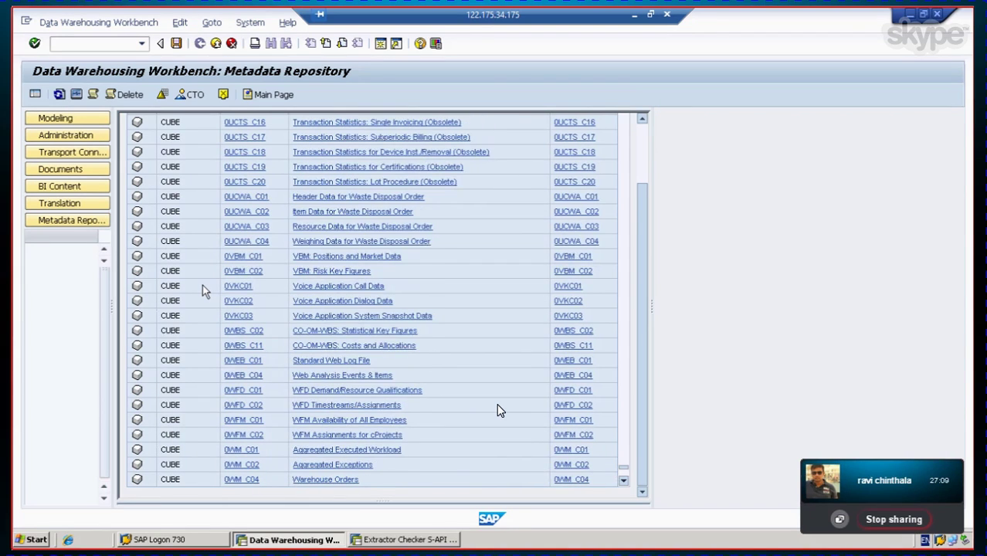
scroll(498, 411, "up", 2)
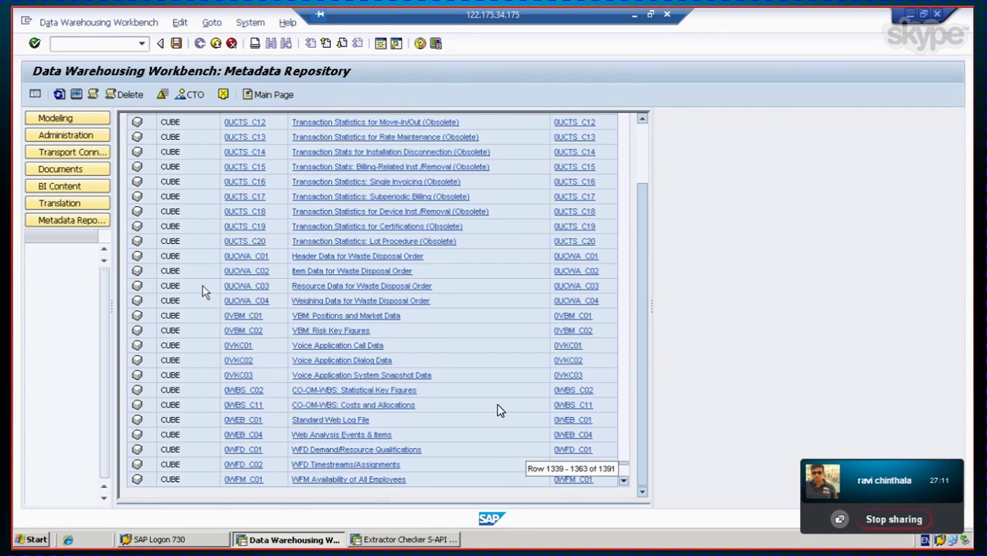
scroll(498, 411, "up", 4)
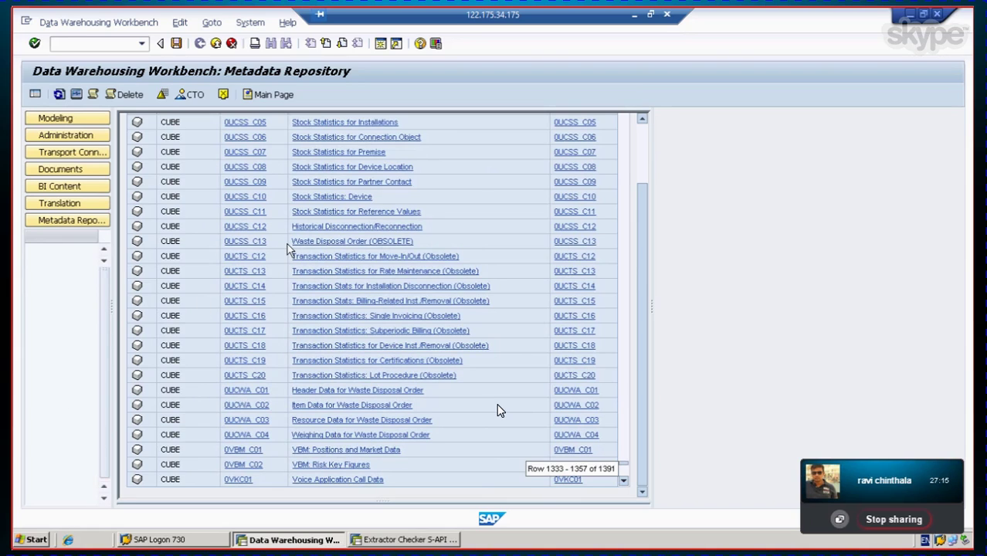
scroll(498, 411, "up", 1)
scroll(498, 411, "up", 1)
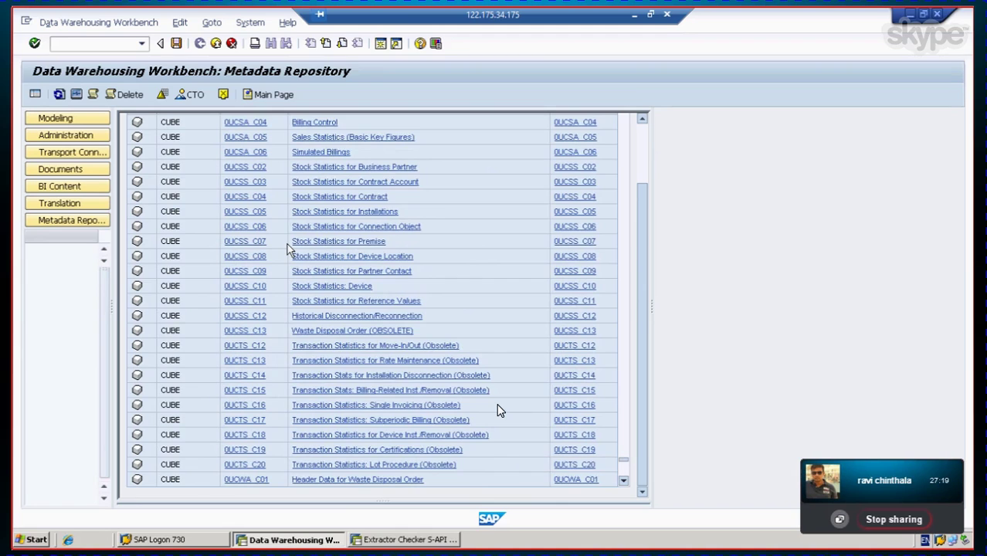
scroll(498, 410, "up", 4)
scroll(498, 411, "up", 2)
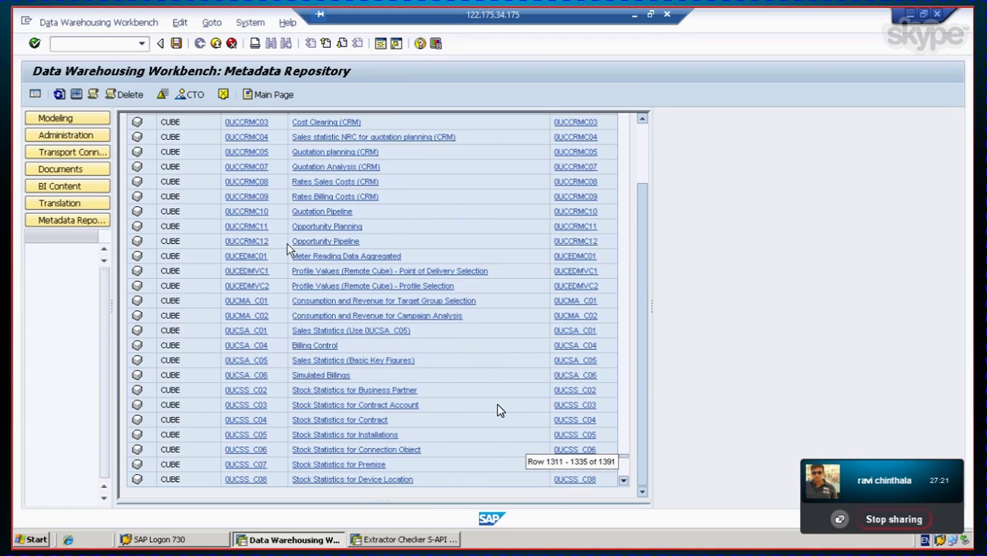
scroll(498, 410, "up", 2)
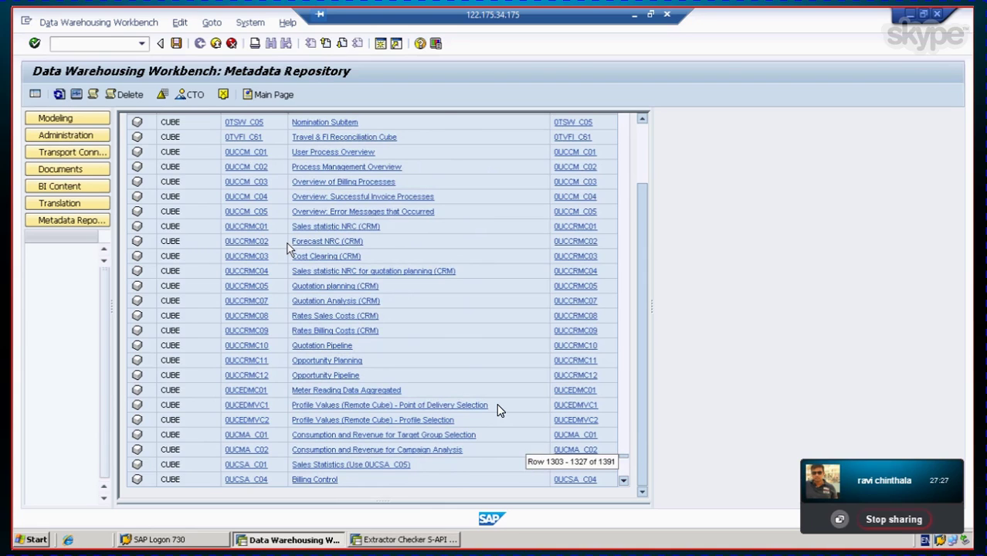
scroll(498, 411, "up", 2)
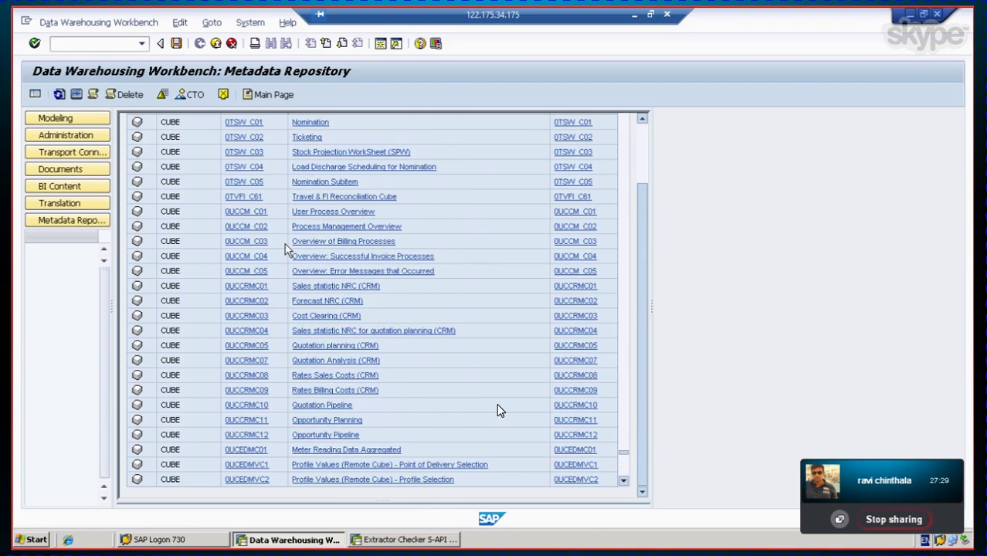
scroll(498, 411, "up", 1)
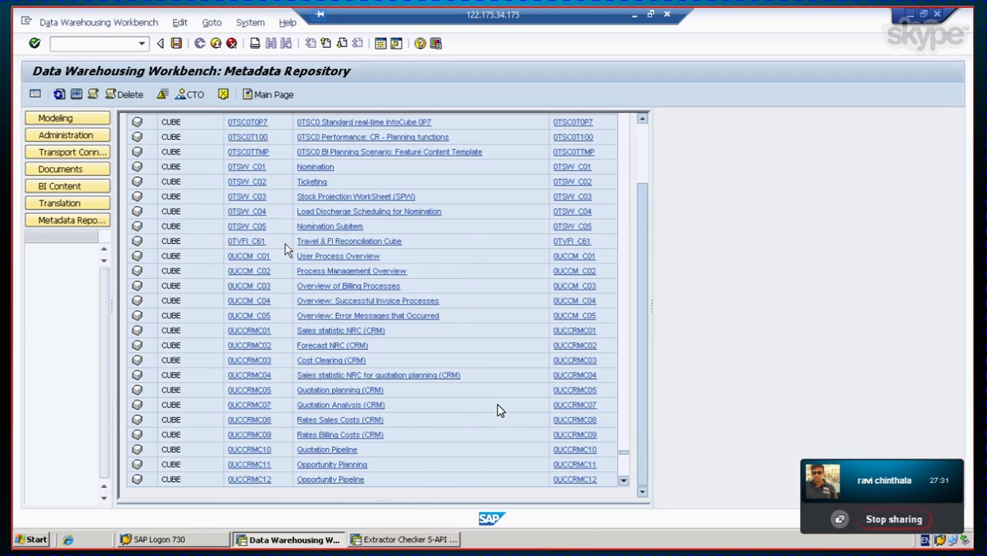
scroll(498, 411, "up", 3)
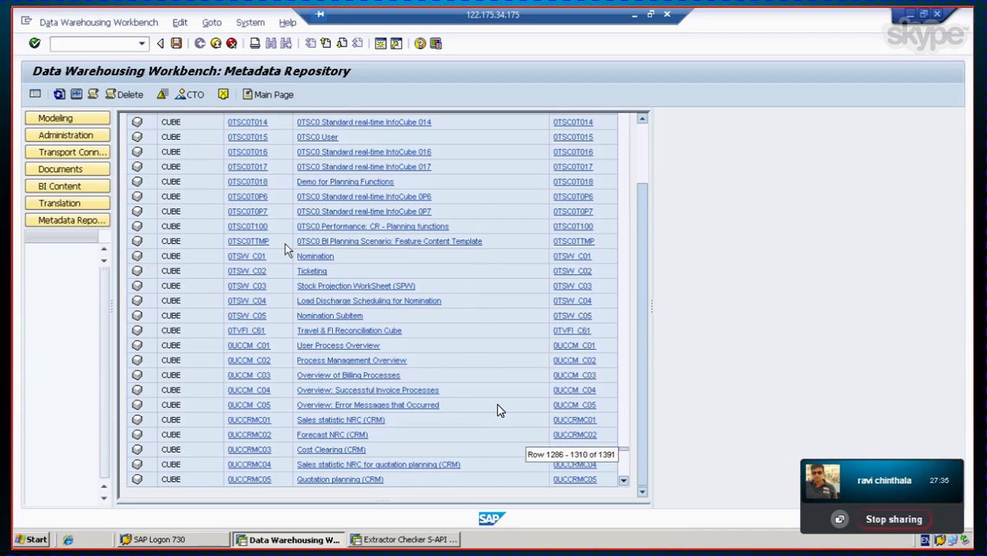
scroll(498, 410, "up", 3)
scroll(498, 411, "up", 1)
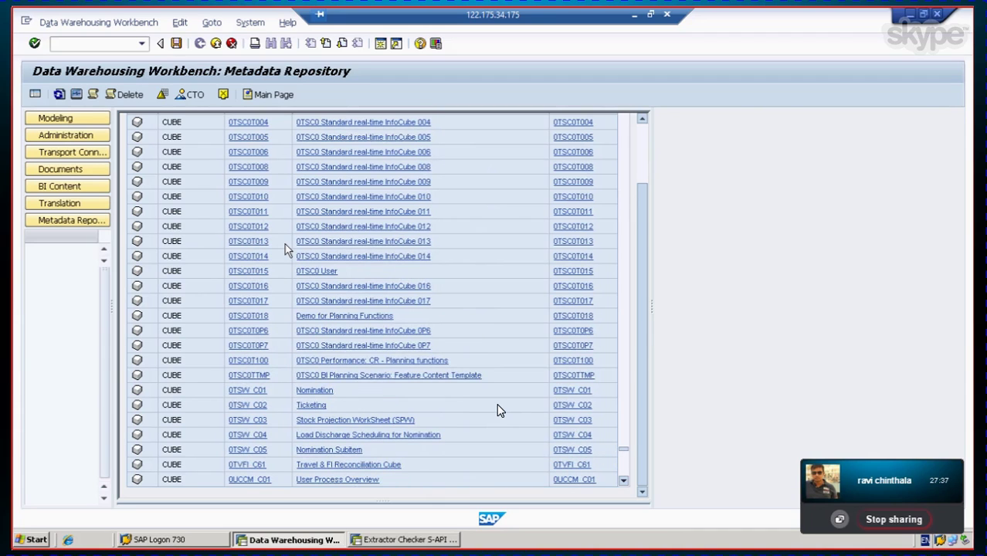
scroll(498, 411, "up", 2)
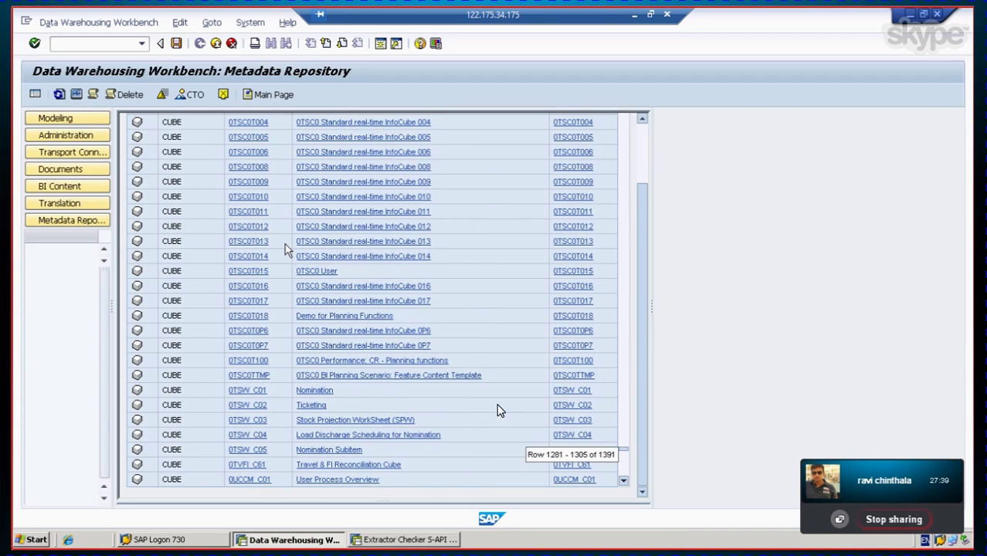
scroll(498, 411, "up", 1)
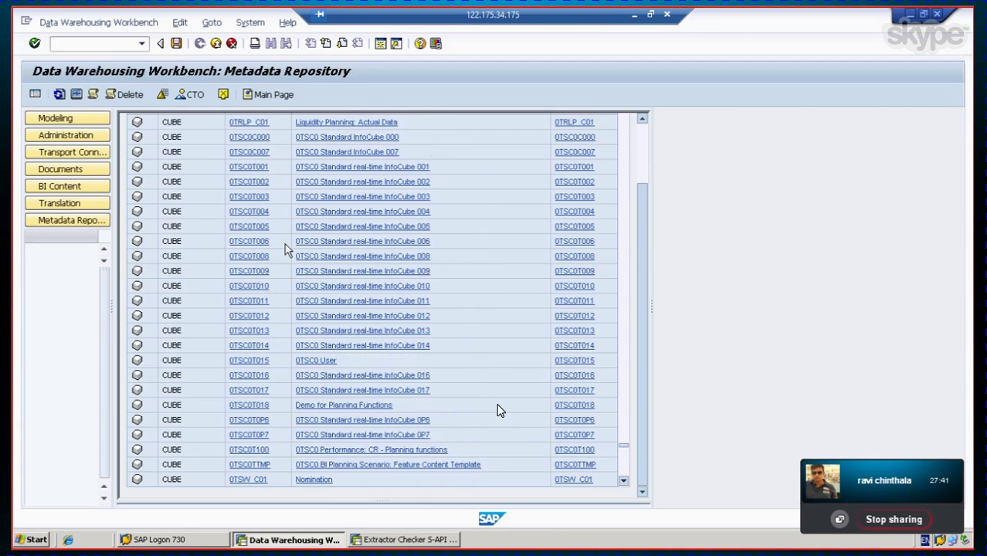
scroll(498, 411, "up", 2)
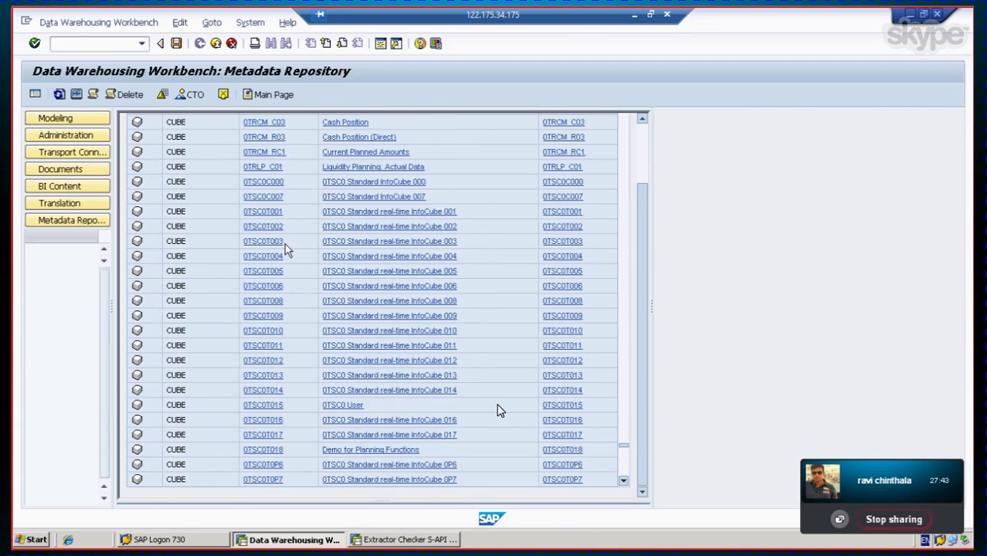
scroll(498, 410, "up", 2)
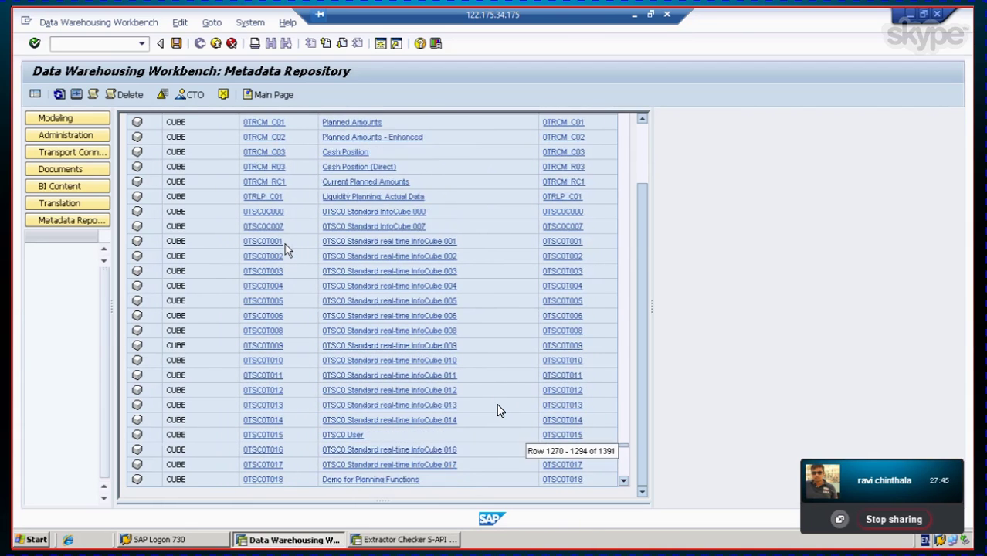
scroll(498, 411, "up", 1)
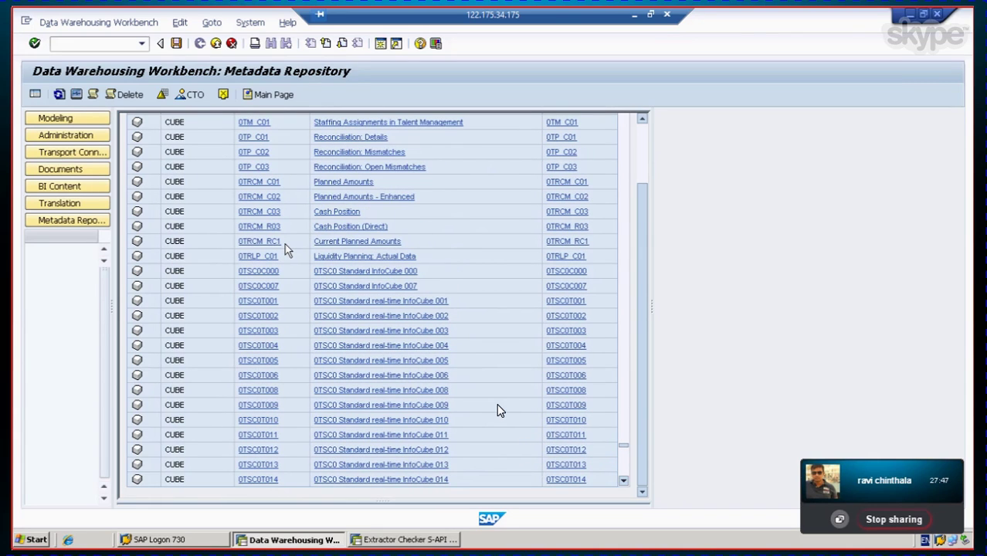
scroll(498, 411, "up", 3)
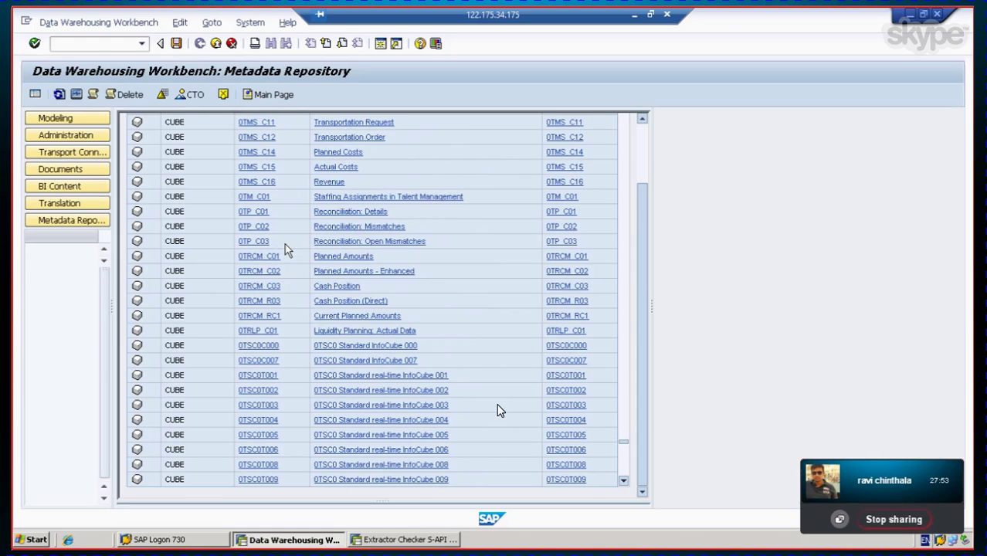
scroll(498, 411, "up", 1)
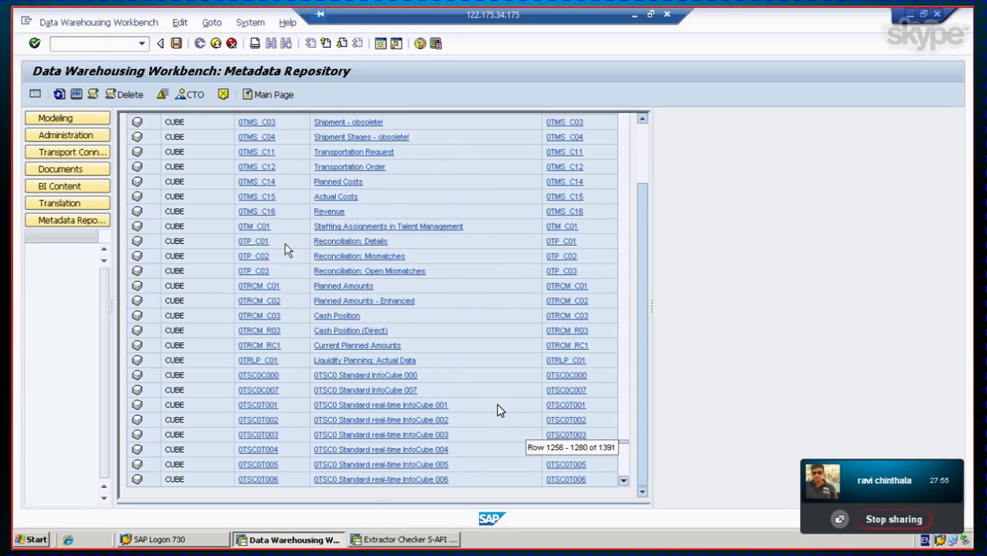
scroll(498, 410, "up", 3)
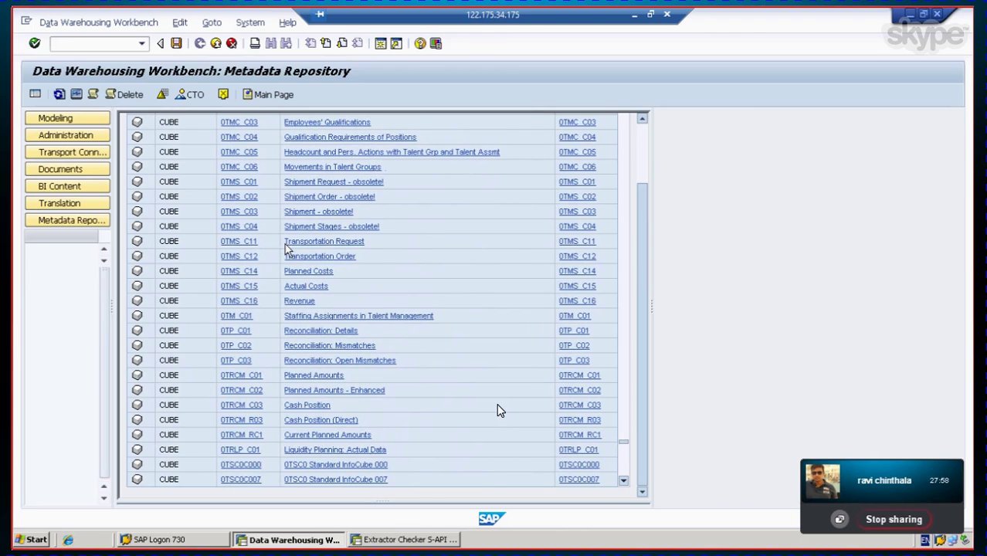
scroll(498, 411, "up", 1)
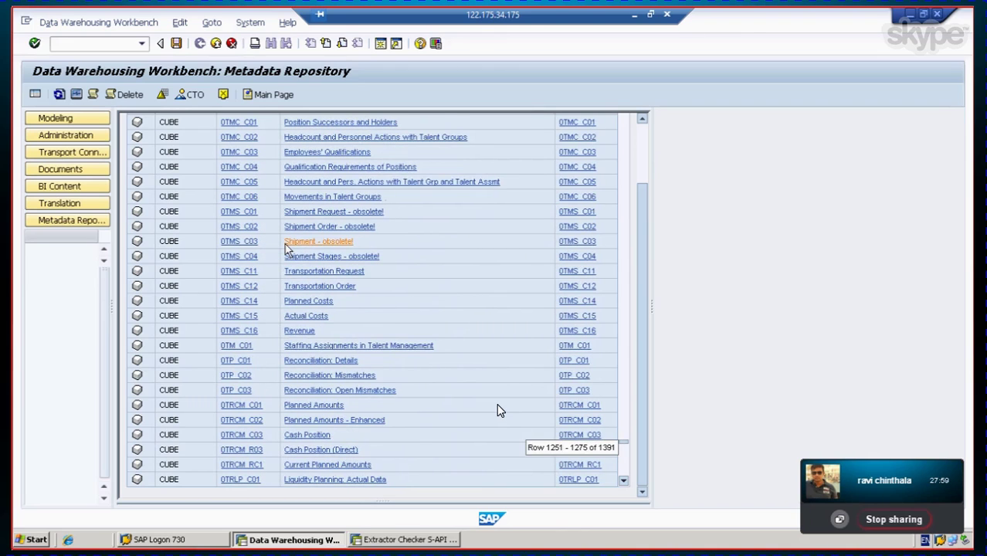
scroll(498, 411, "up", 3)
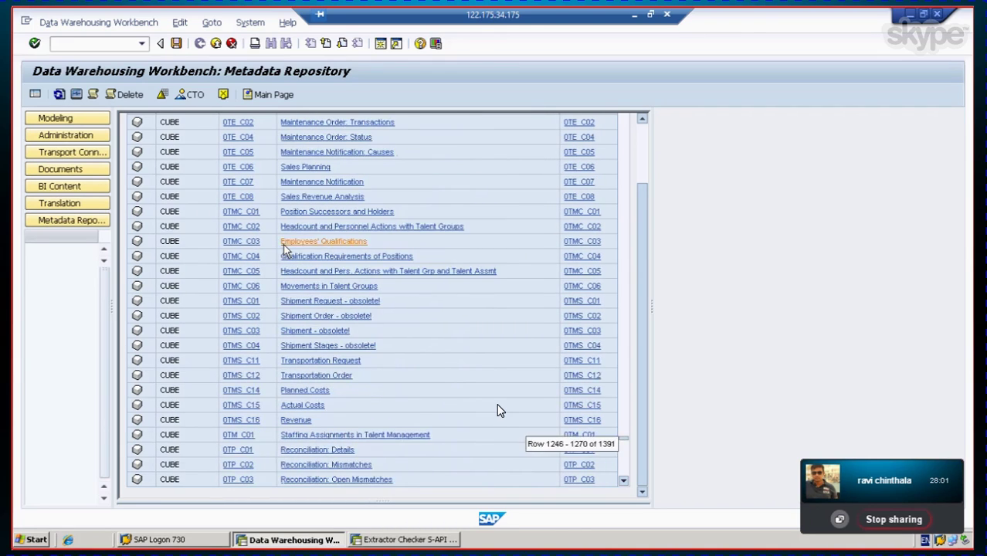
scroll(498, 411, "up", 1)
scroll(498, 411, "up", 2)
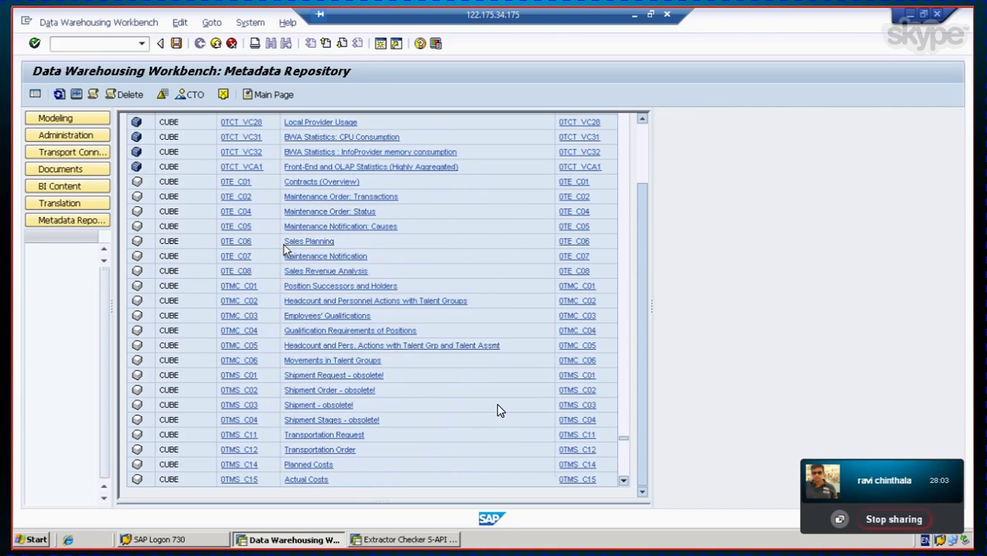
scroll(498, 411, "up", 2)
scroll(497, 410, "up", 2)
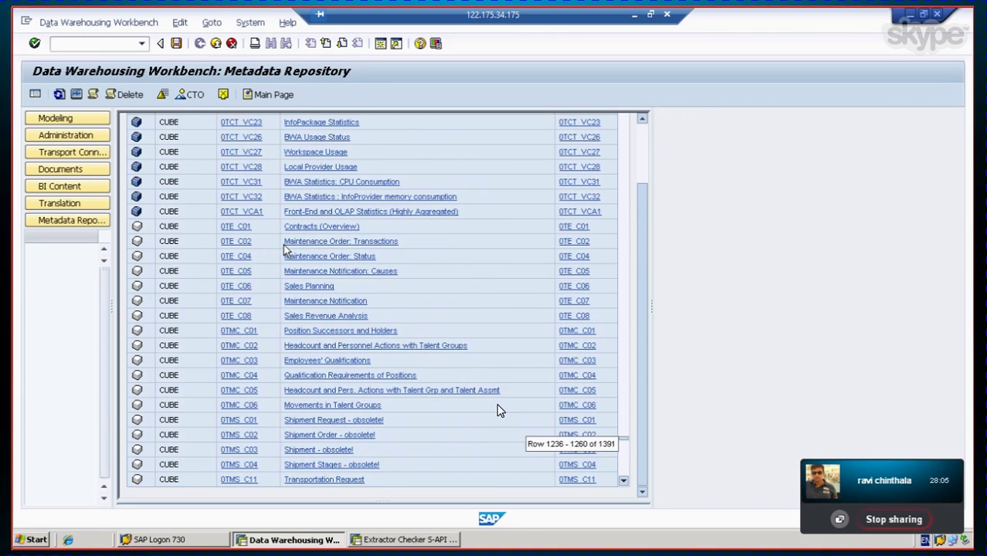
scroll(498, 411, "up", 3)
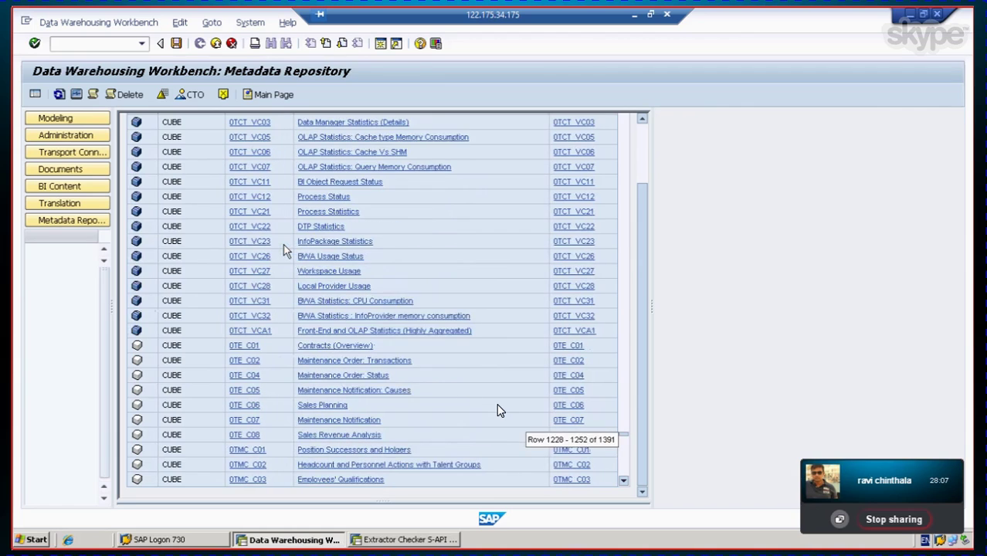
scroll(498, 411, "up", 2)
scroll(498, 411, "up", 1)
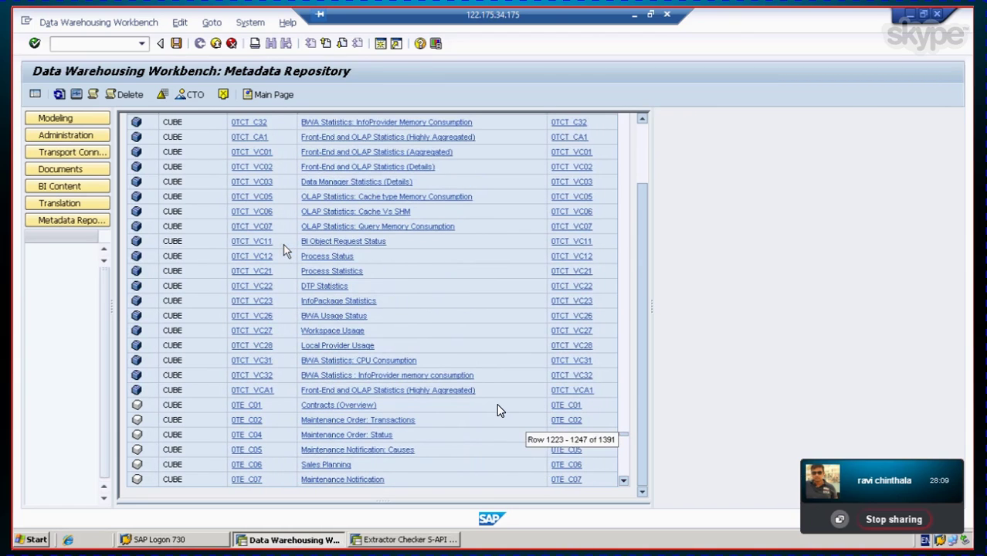
scroll(498, 410, "up", 3)
scroll(498, 411, "up", 1)
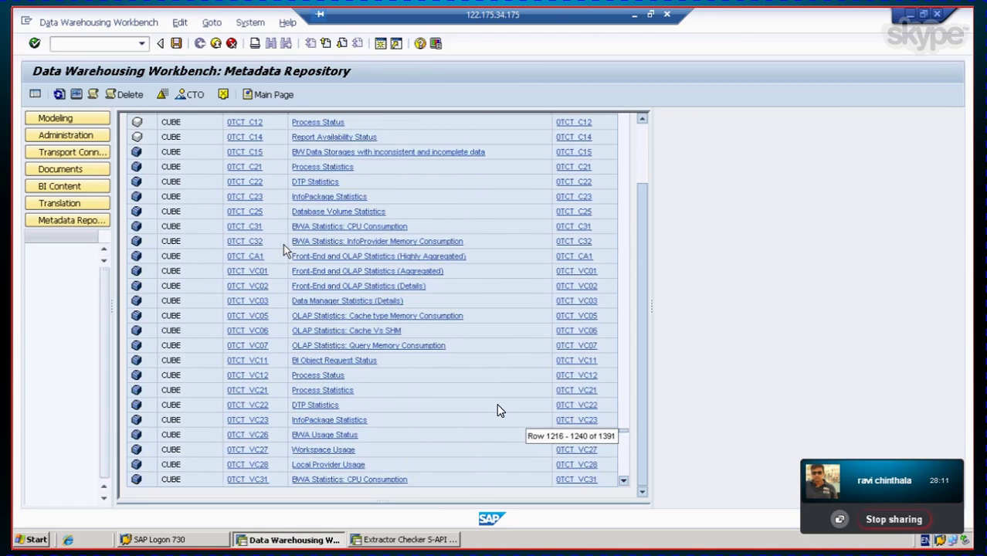
scroll(498, 410, "up", 1)
scroll(497, 411, "up", 1)
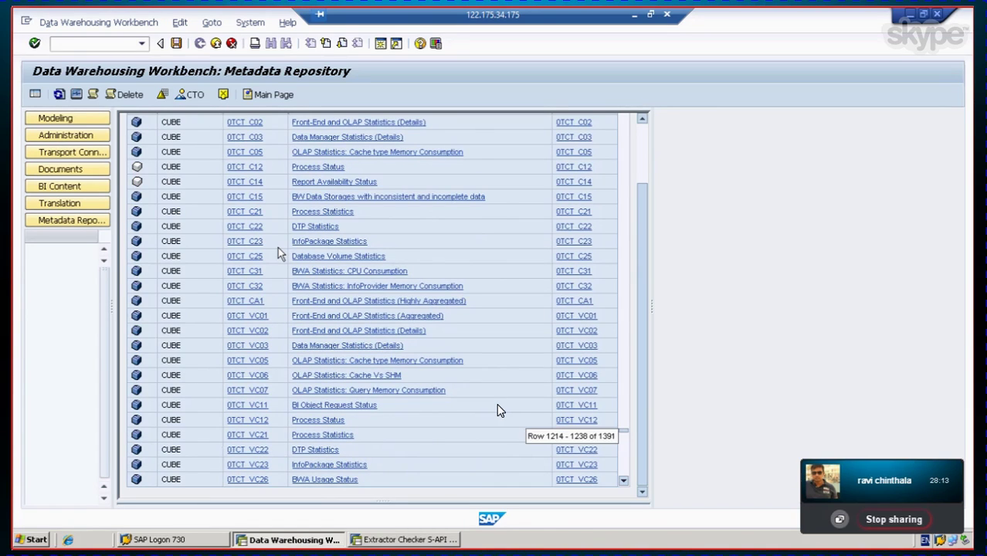
scroll(498, 411, "up", 2)
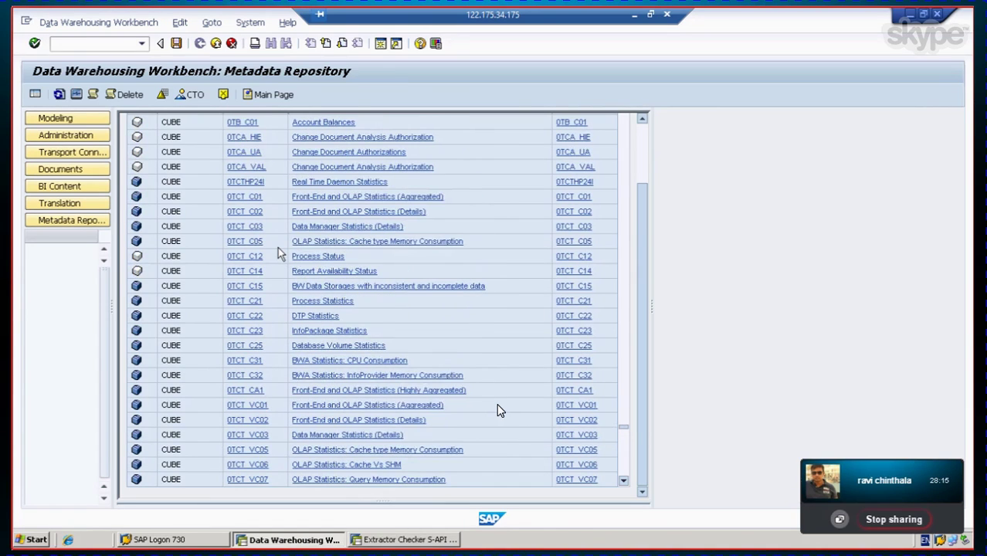
scroll(498, 411, "up", 2)
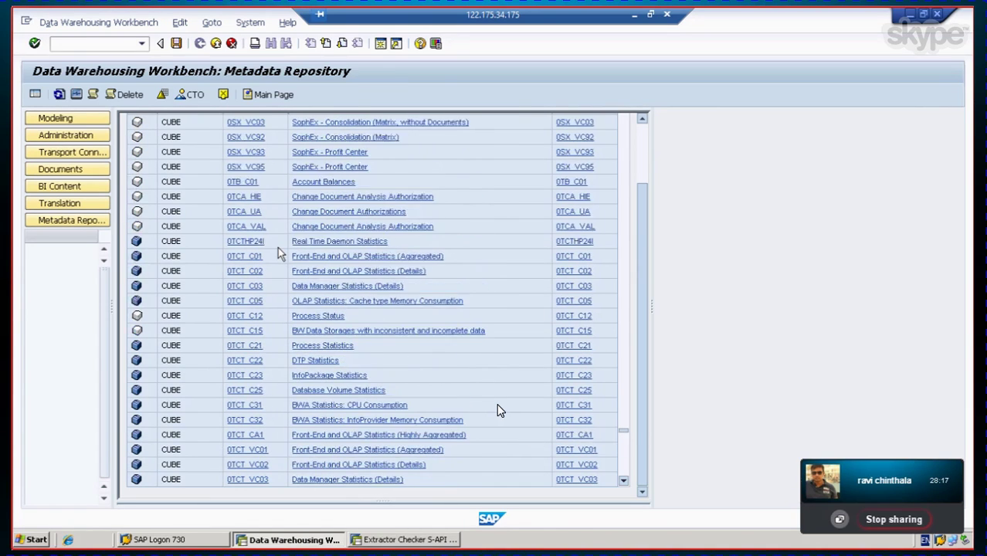
scroll(498, 410, "up", 1)
scroll(498, 411, "up", 2)
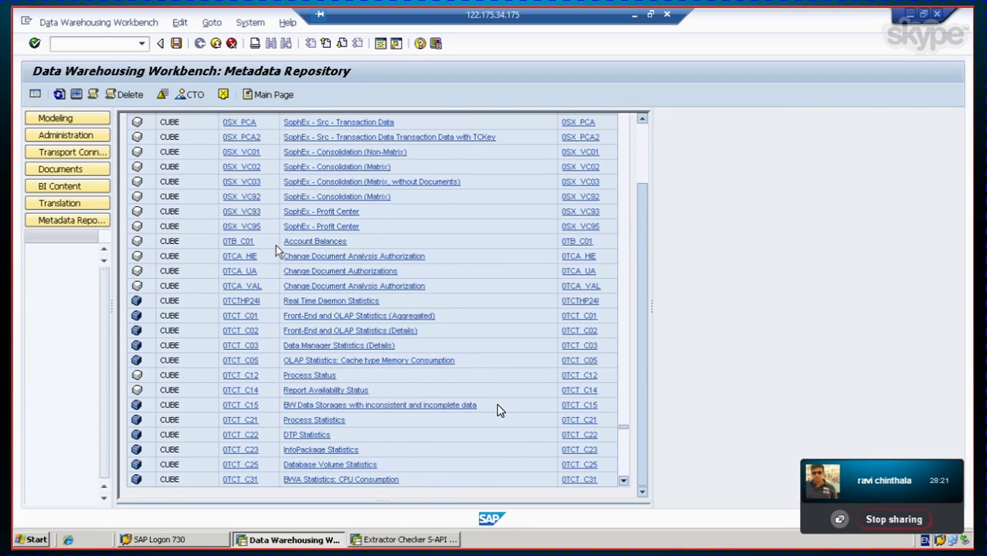
scroll(498, 411, "up", 3)
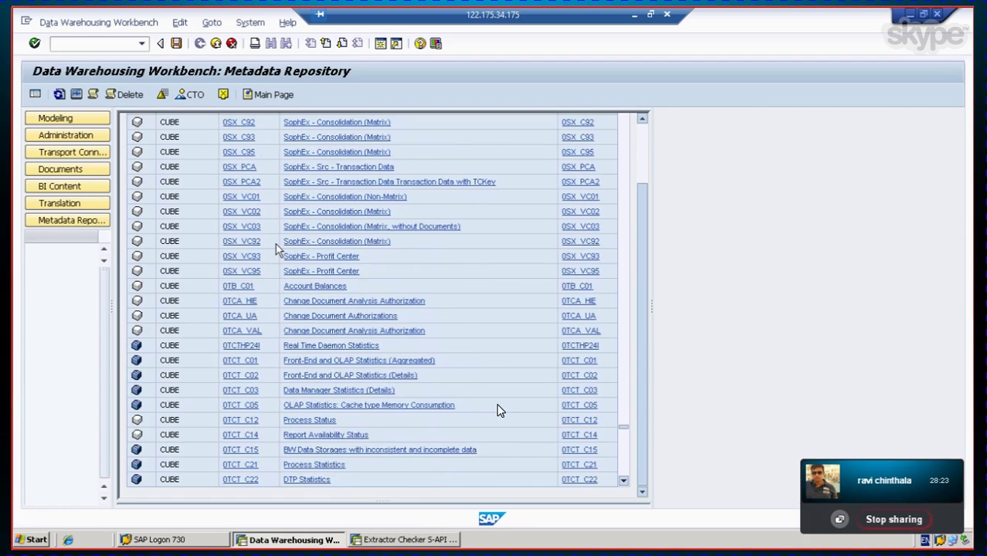
scroll(498, 411, "up", 3)
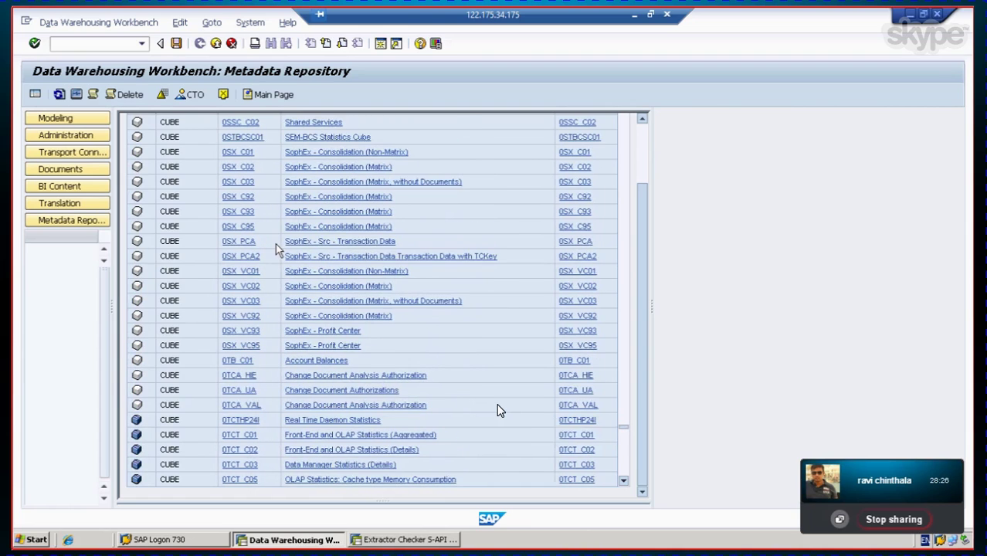
scroll(498, 410, "up", 2)
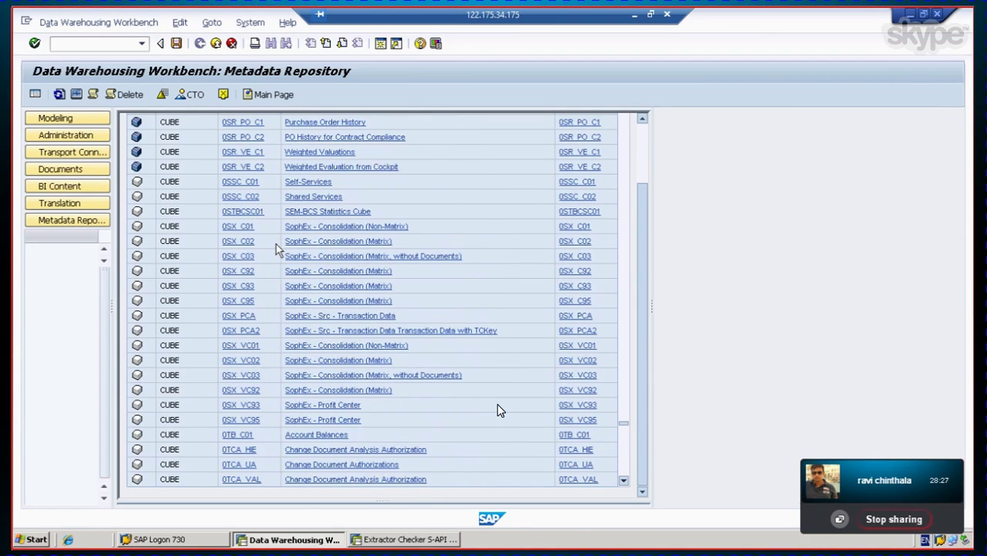
scroll(498, 410, "up", 3)
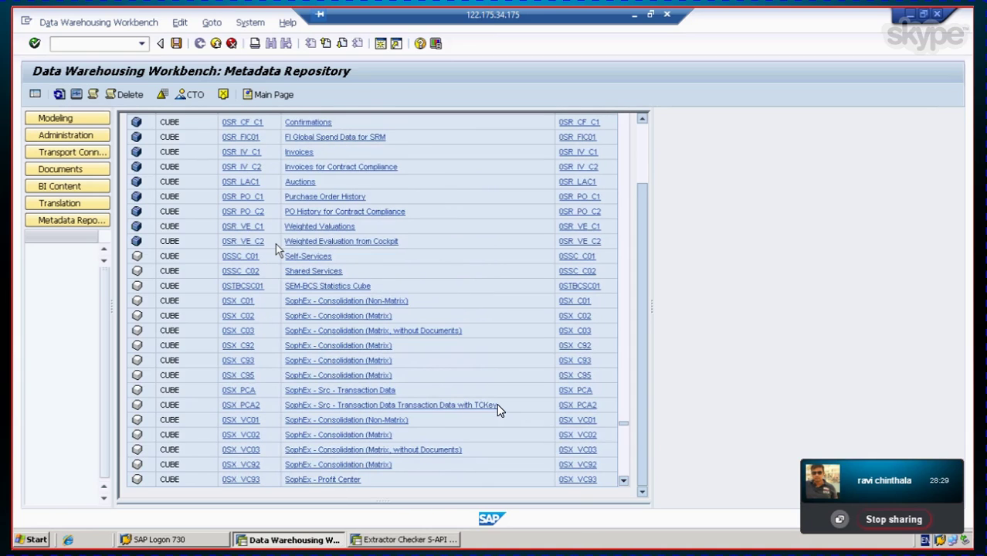
scroll(498, 411, "up", 1)
scroll(498, 411, "up", 2)
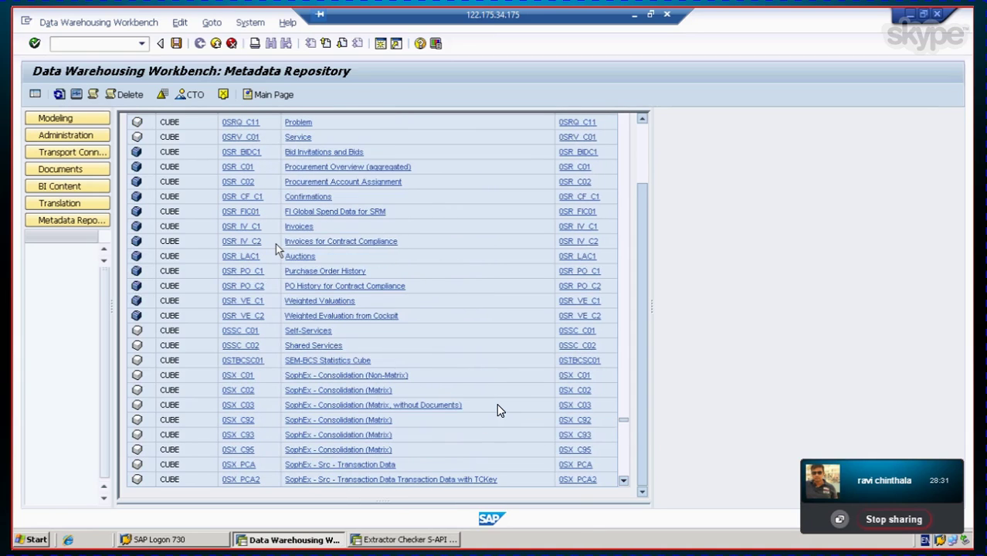
scroll(498, 410, "up", 1)
scroll(498, 411, "up", 1)
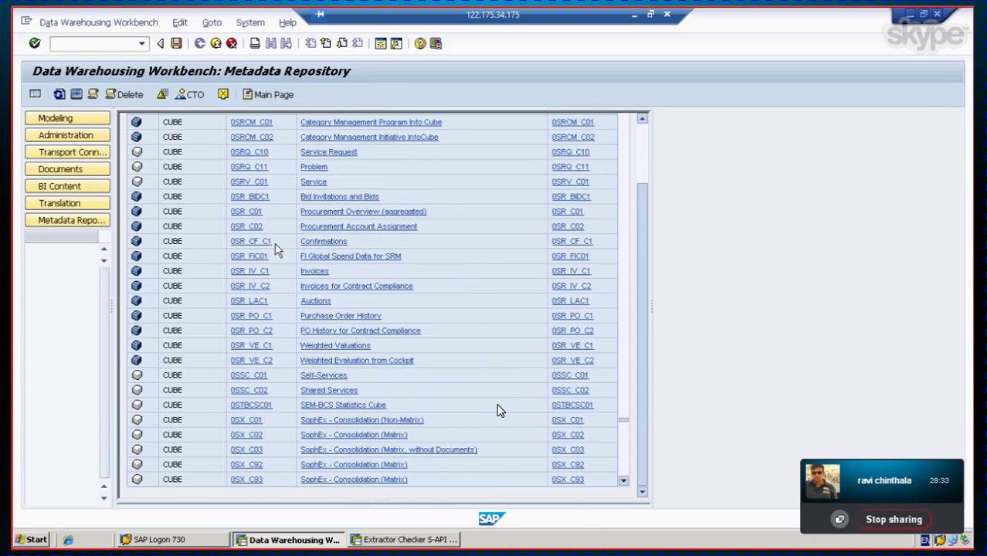
scroll(498, 411, "up", 2)
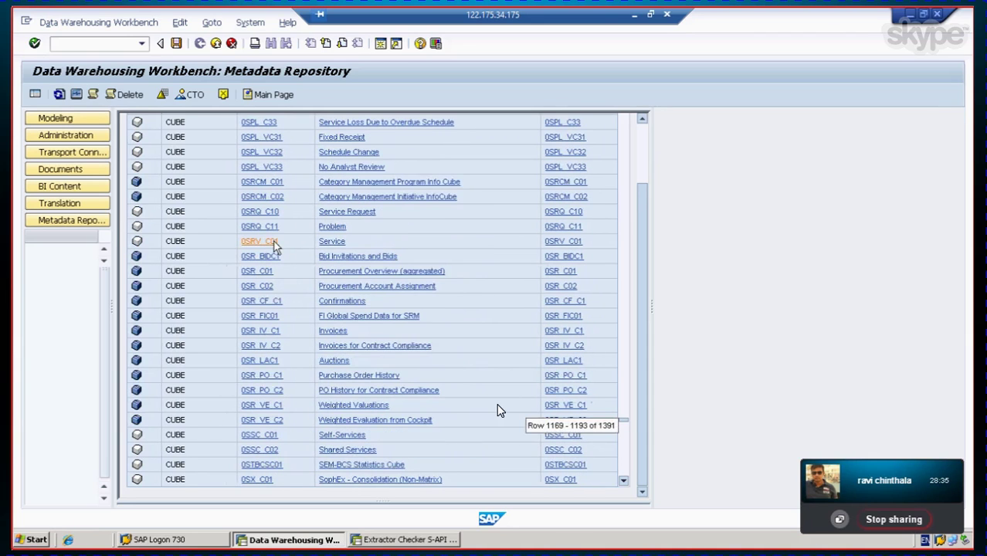
scroll(498, 411, "up", 2)
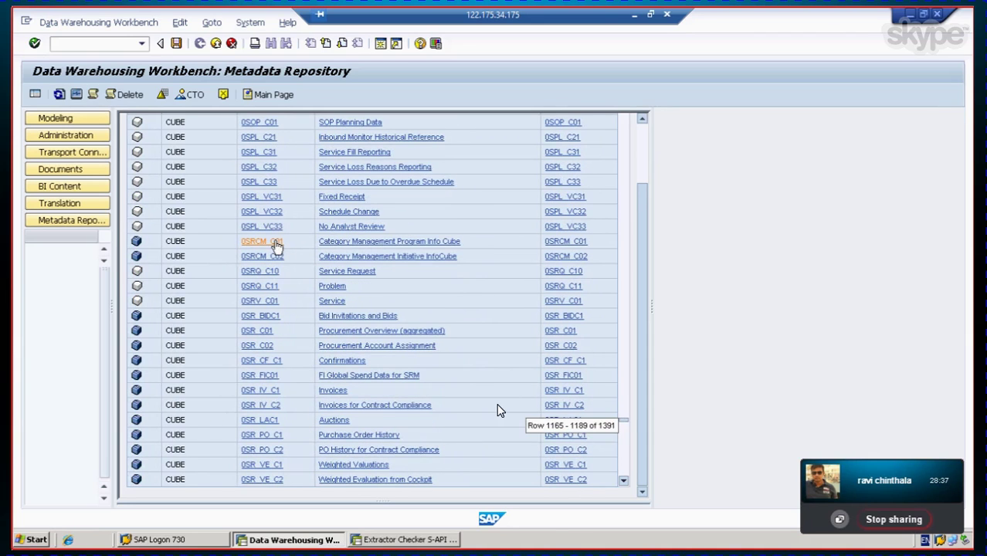
scroll(498, 411, "up", 2)
scroll(498, 411, "up", 3)
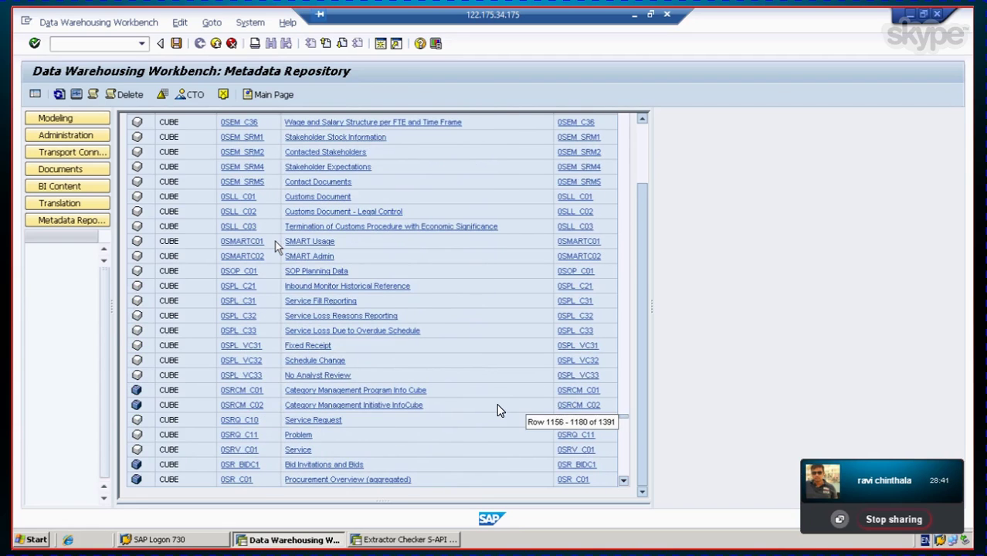
scroll(498, 410, "up", 2)
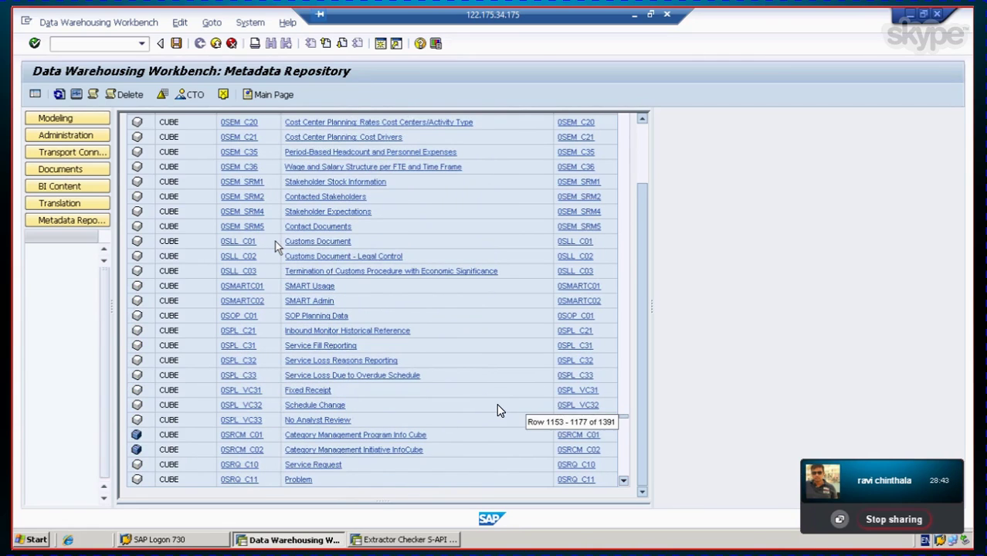
scroll(498, 411, "up", 3)
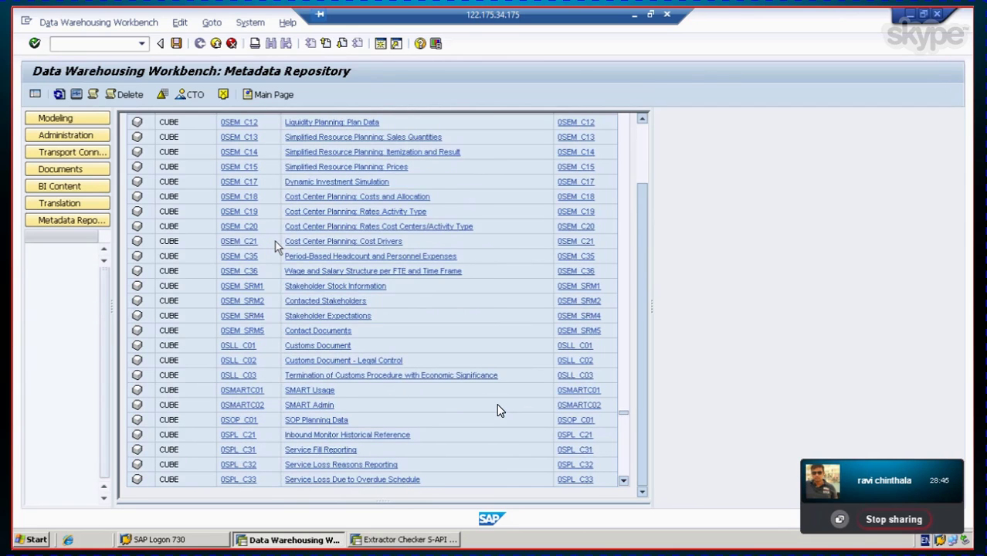
scroll(498, 410, "up", 3)
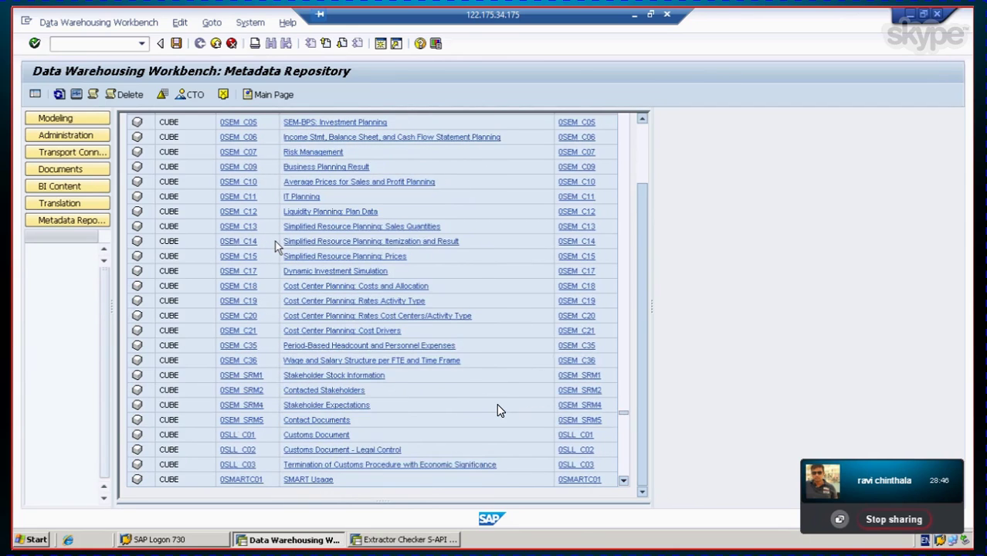
scroll(498, 410, "up", 3)
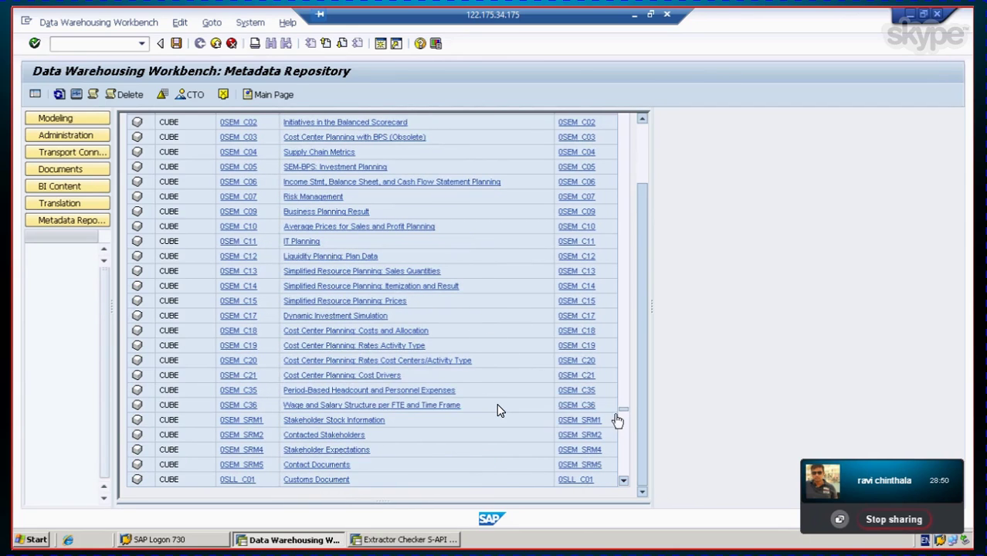
scroll(498, 411, "up", 3)
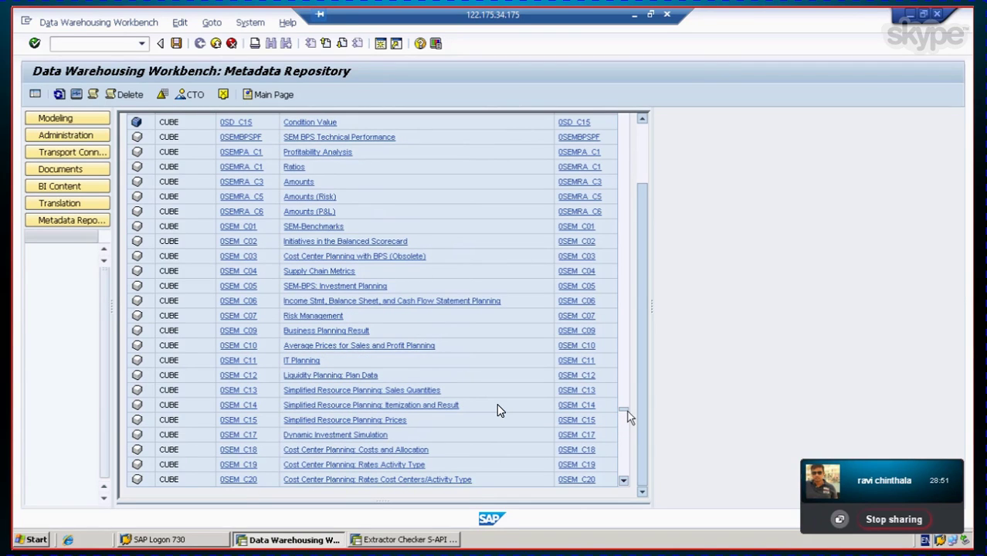
Step: Scroll up the delivered InfoCube list until the 0FIAA cubes, including 0FIAA_C01 Annual Values, appear
left_click_drag(623, 413, 624, 359)
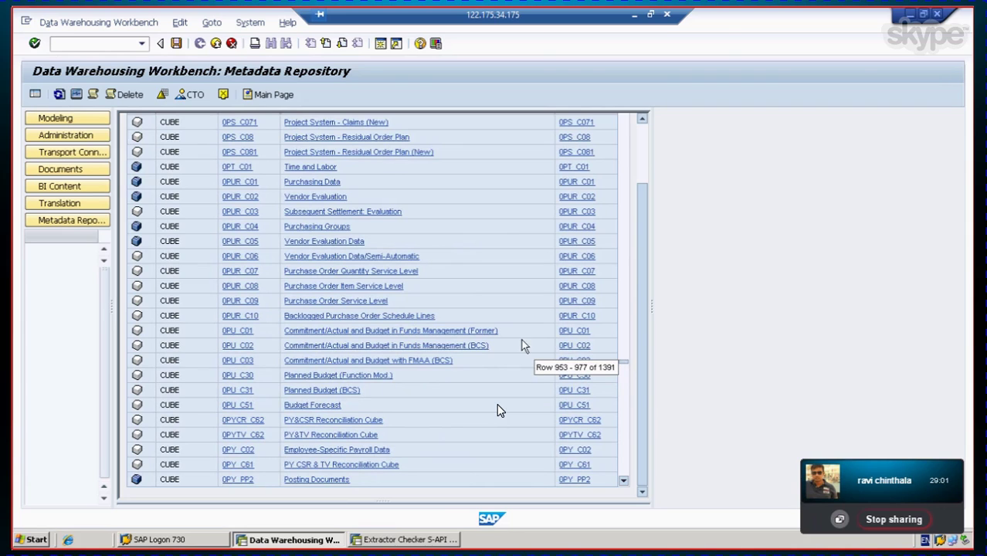
scroll(526, 351, "up", 3)
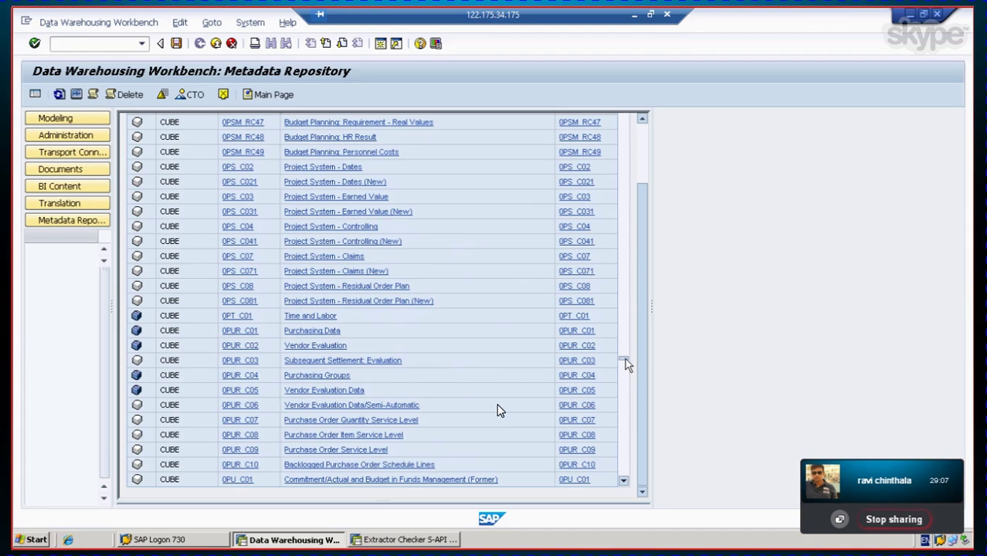
left_click_drag(625, 359, 626, 334)
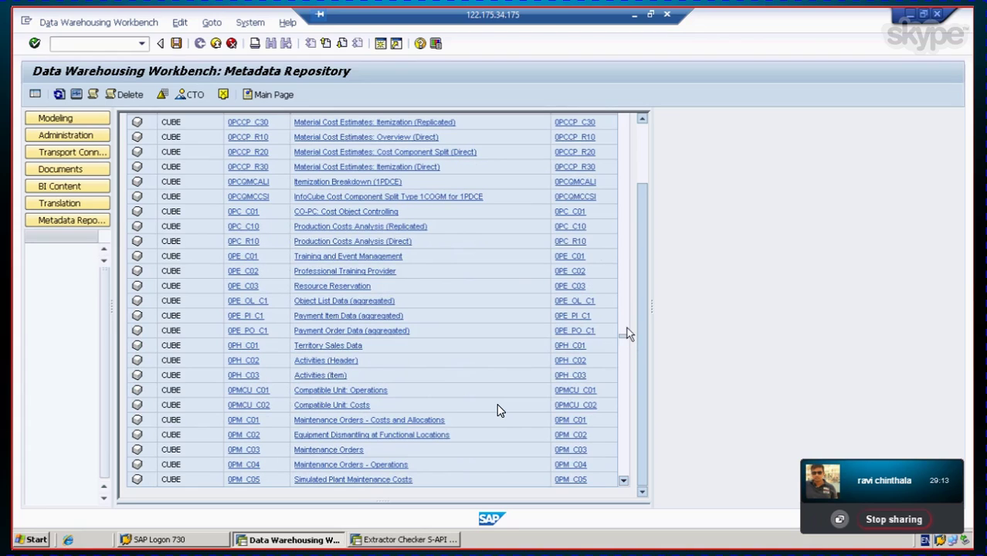
scroll(626, 326, "down", 1)
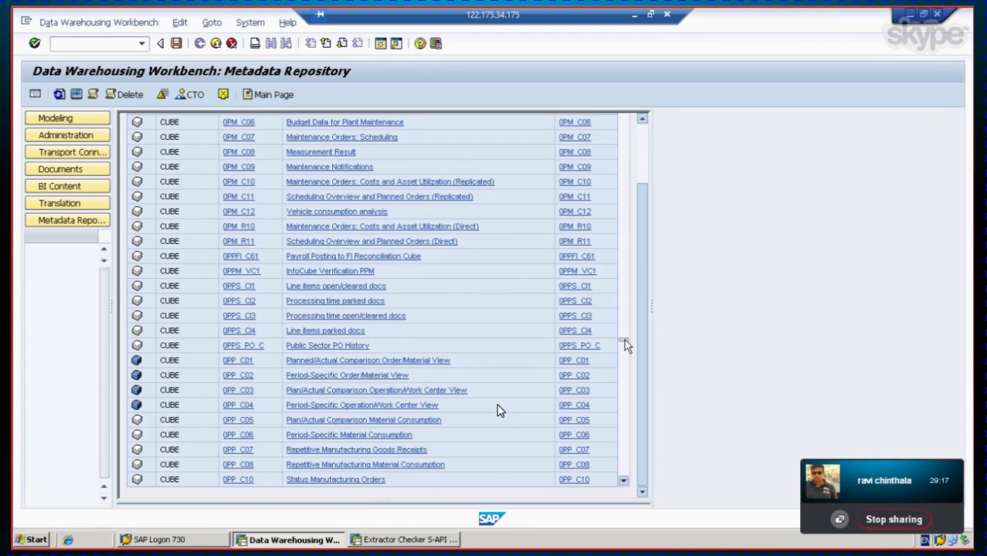
mouse_move(625, 319)
scroll(625, 321, "up", 1)
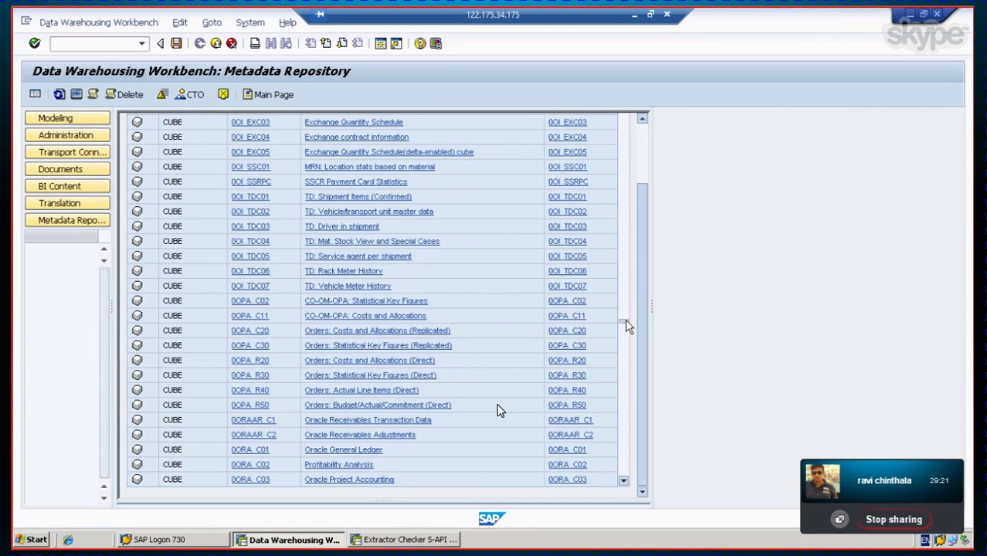
scroll(626, 315, "up", 1)
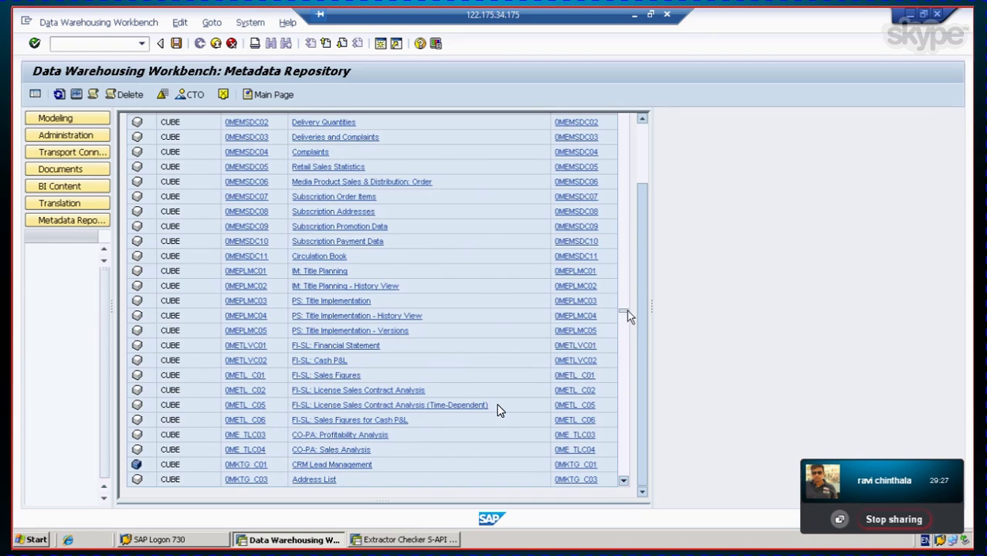
left_click_drag(625, 310, 627, 286)
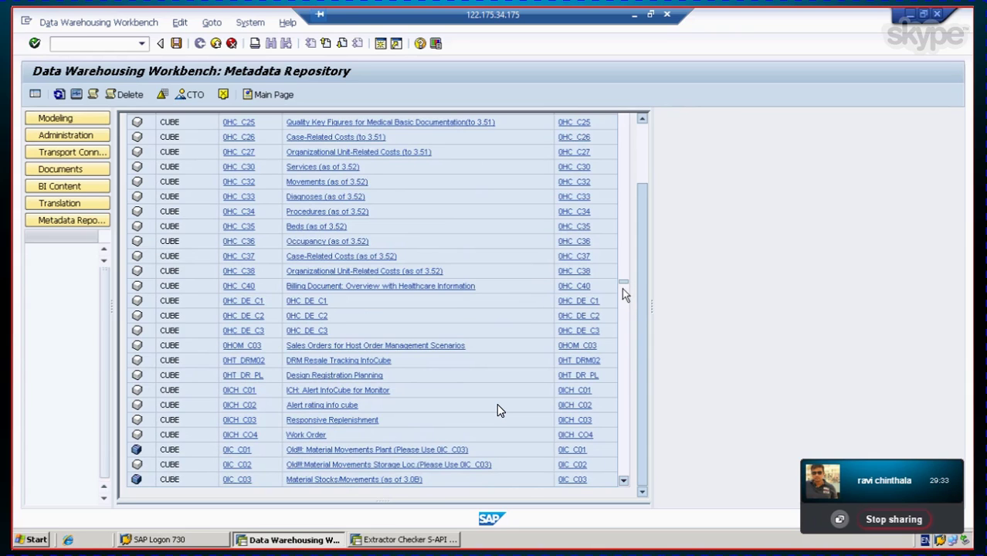
left_click_drag(625, 282, 628, 254)
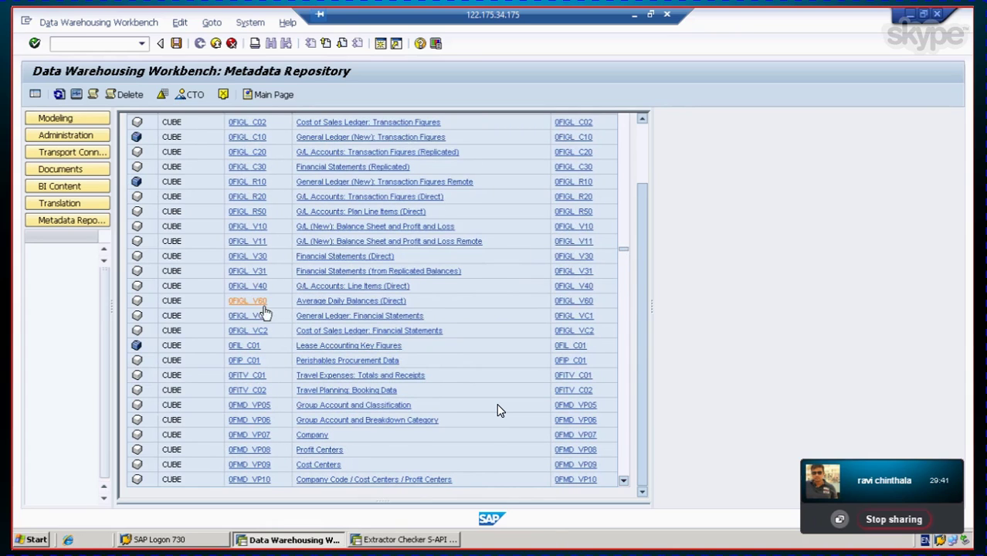
scroll(307, 306, "up", 2)
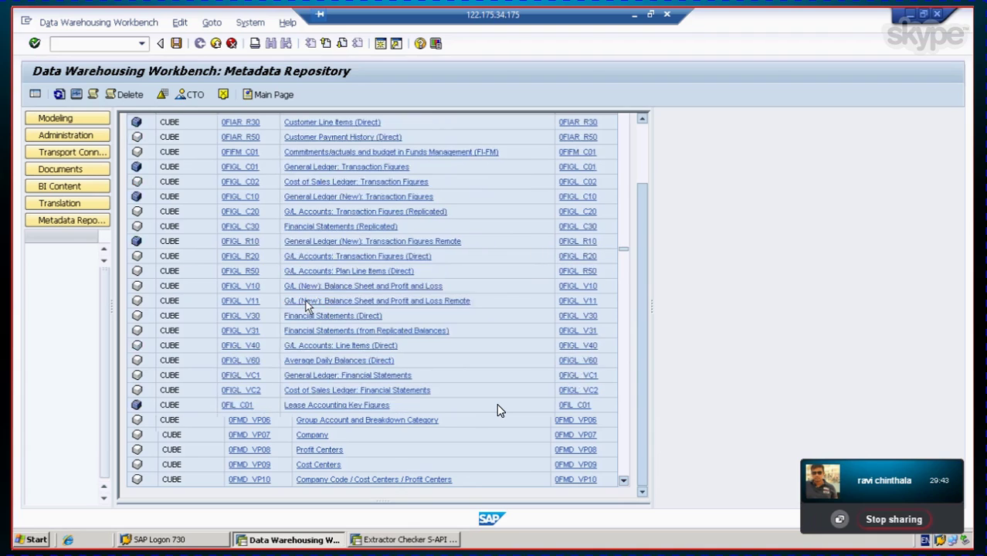
scroll(306, 305, "up", 1)
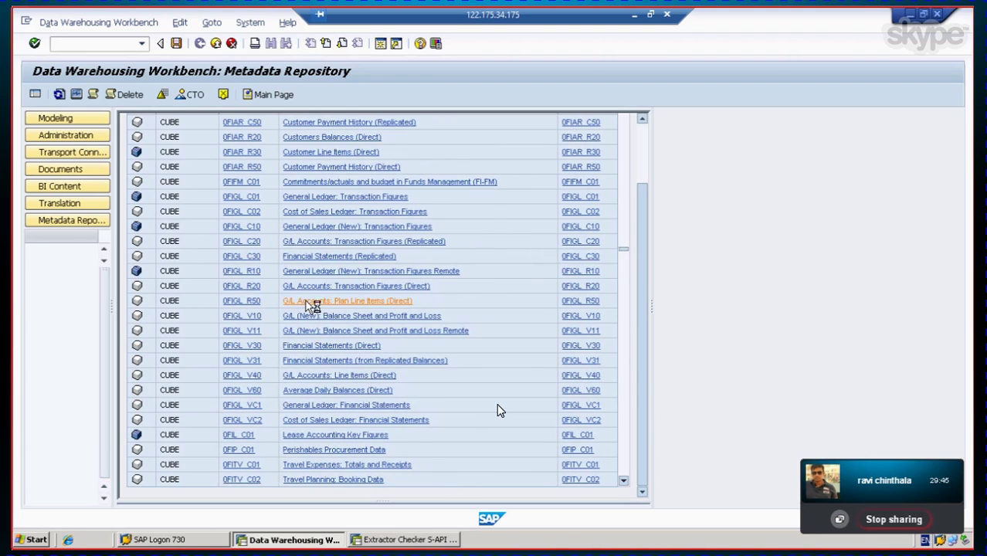
scroll(306, 305, "up", 1)
scroll(305, 304, "up", 1)
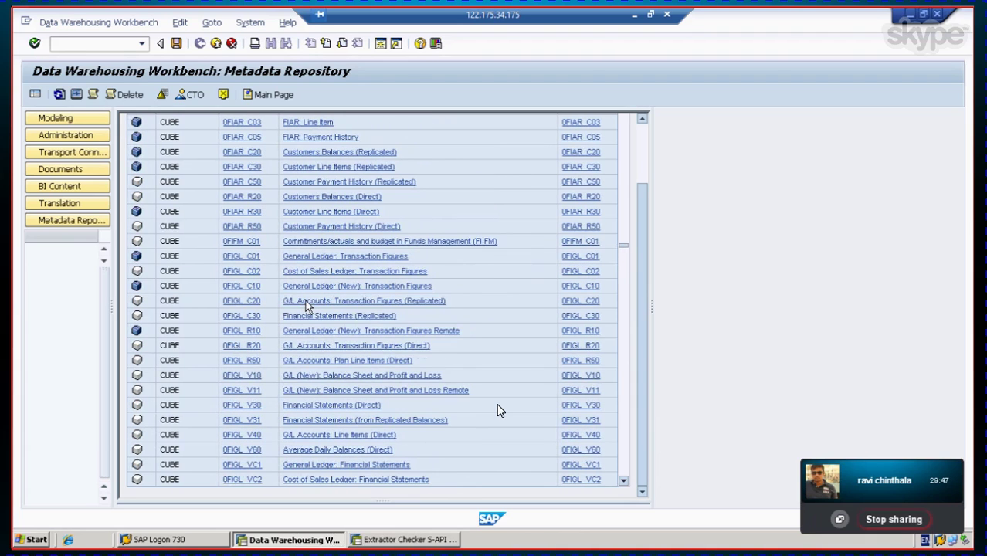
scroll(306, 305, "up", 1)
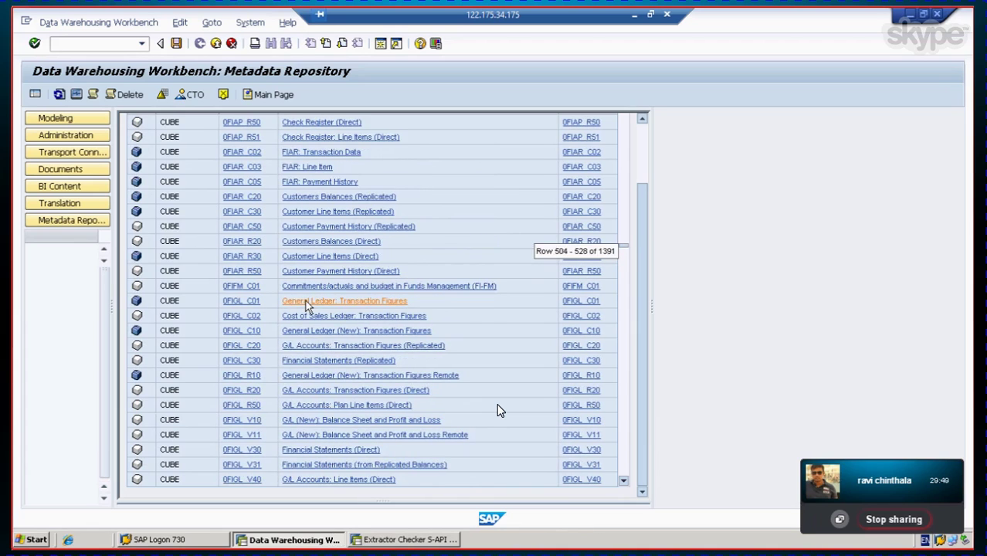
scroll(307, 306, "up", 3)
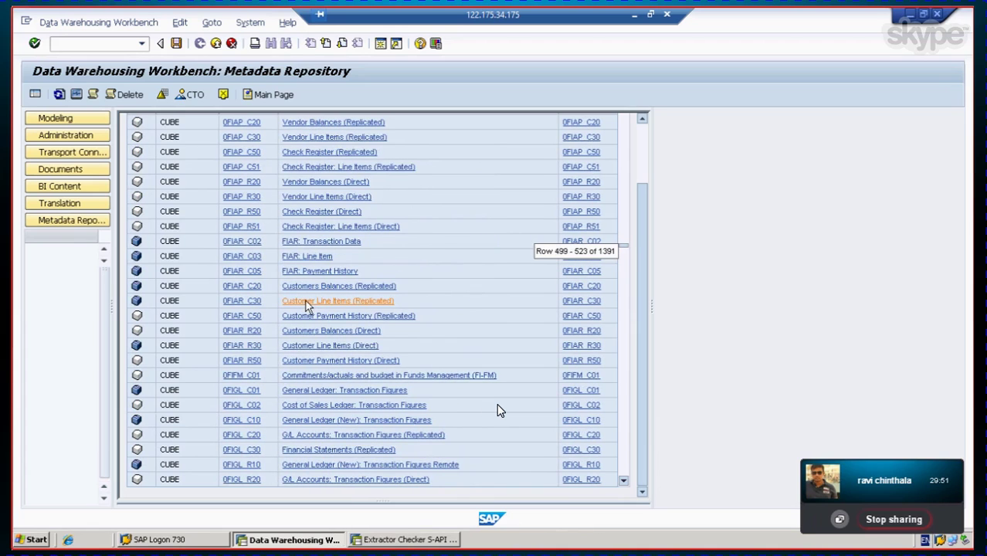
scroll(307, 306, "up", 3)
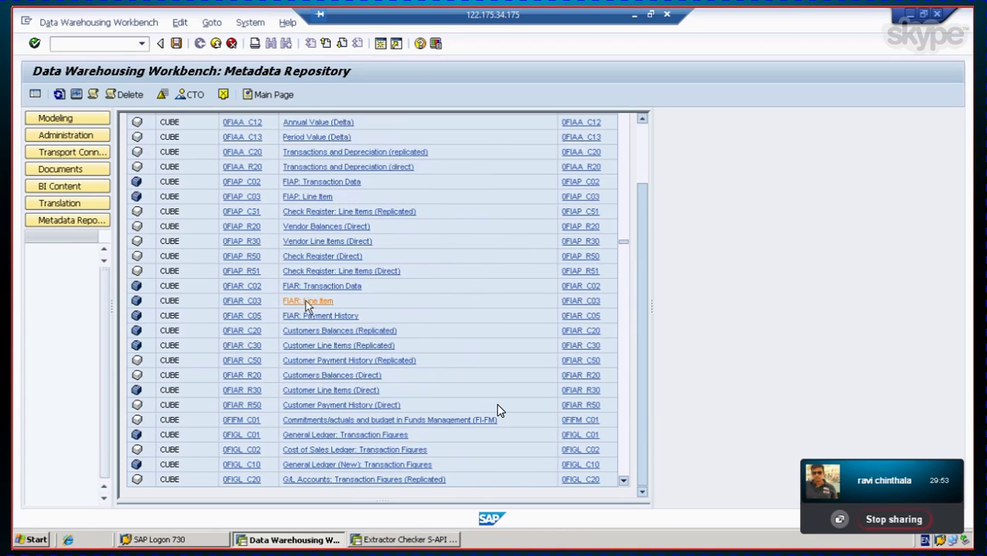
scroll(306, 306, "up", 2)
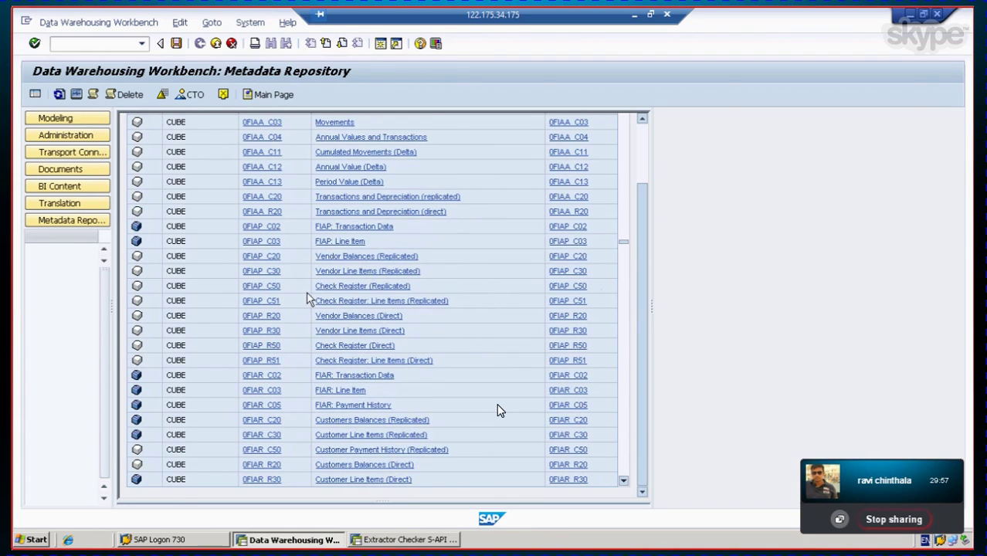
scroll(282, 265, "up", 2)
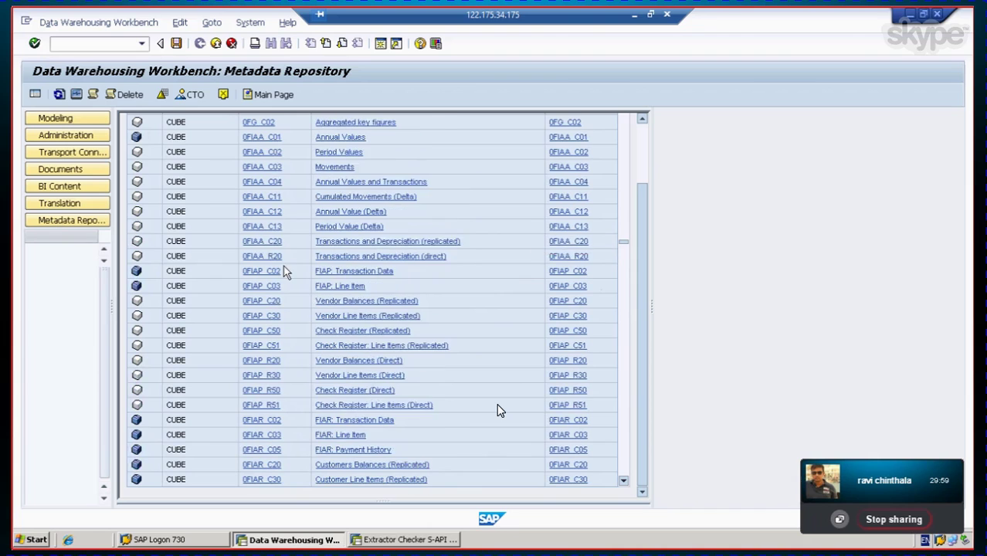
scroll(283, 265, "up", 2)
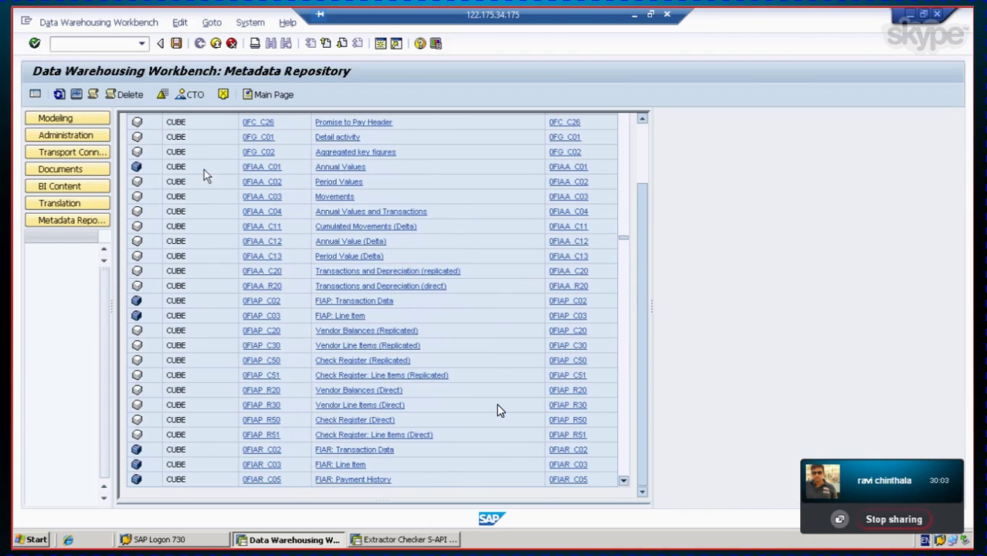
Step: Open the 0FIAA_C01 Annual Values details and scroll down to its required 0ASSET objects
left_click(329, 175)
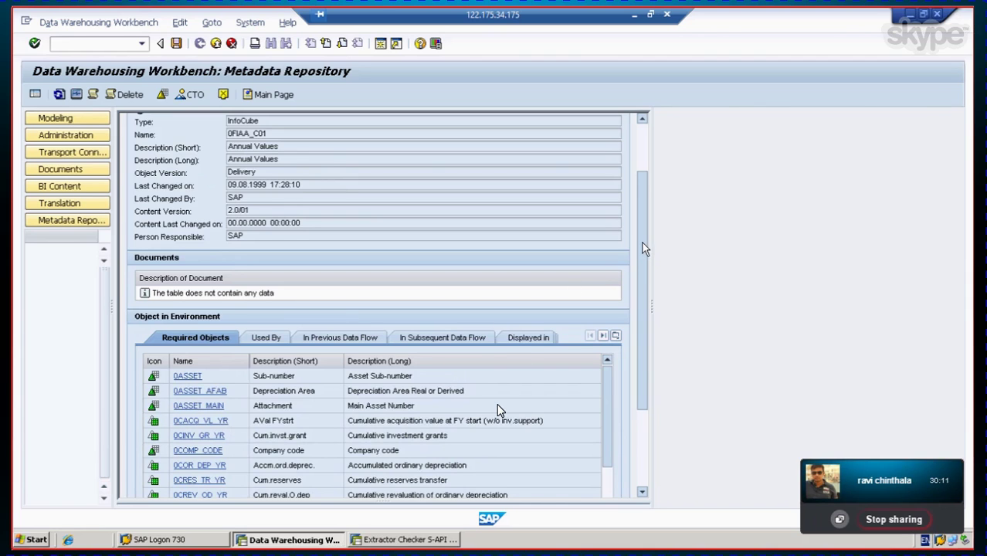
left_click_drag(642, 242, 638, 357)
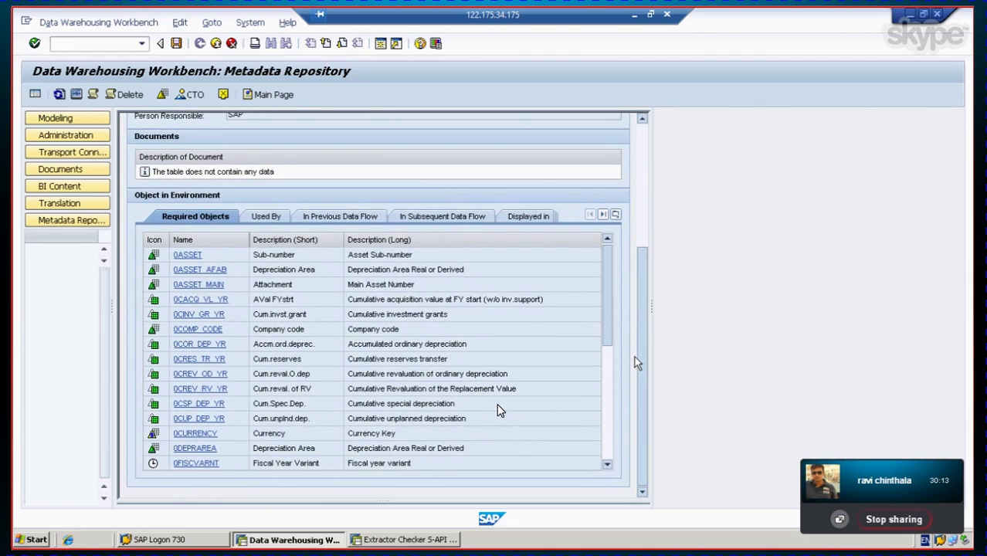
left_click_drag(608, 296, 610, 251)
left_click_drag(641, 316, 648, 189)
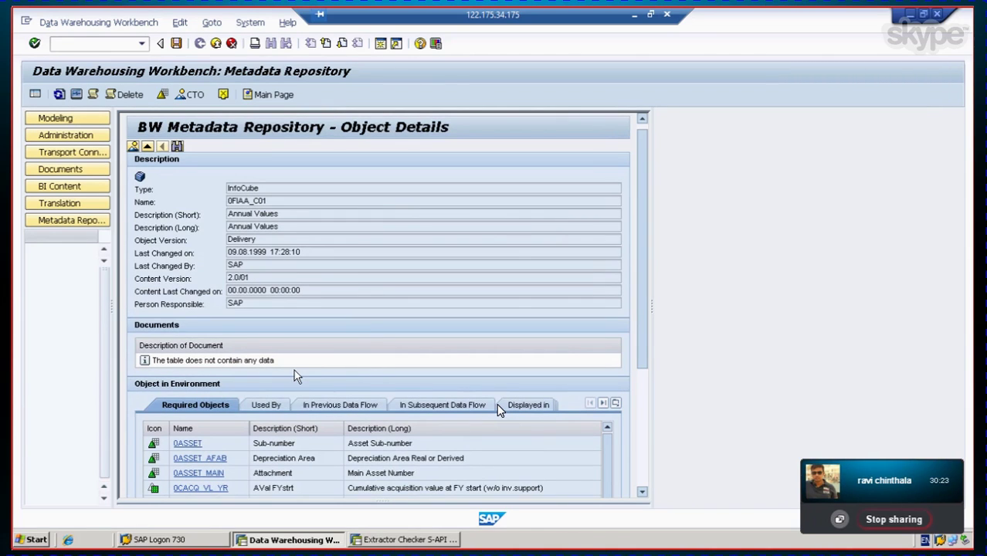
left_click(148, 147)
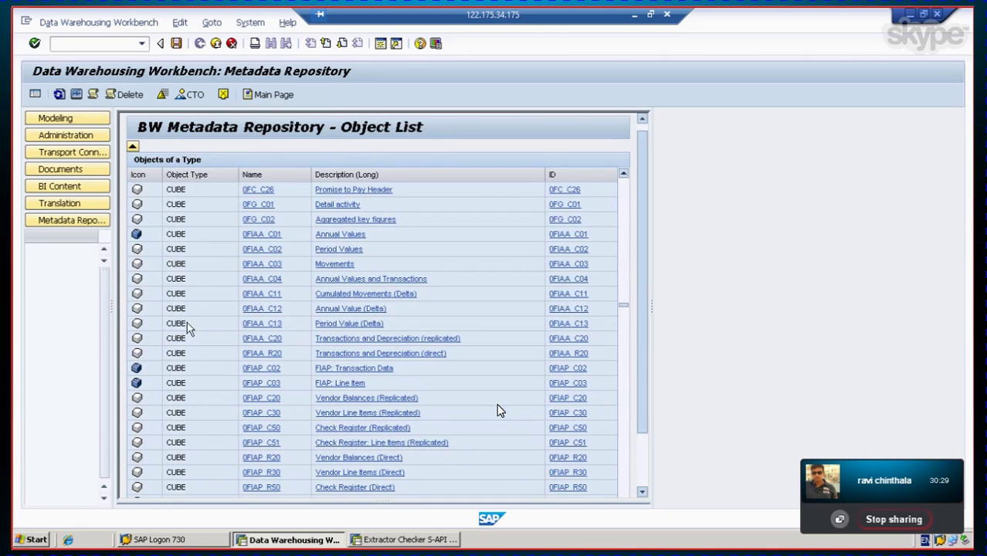
left_click(337, 239)
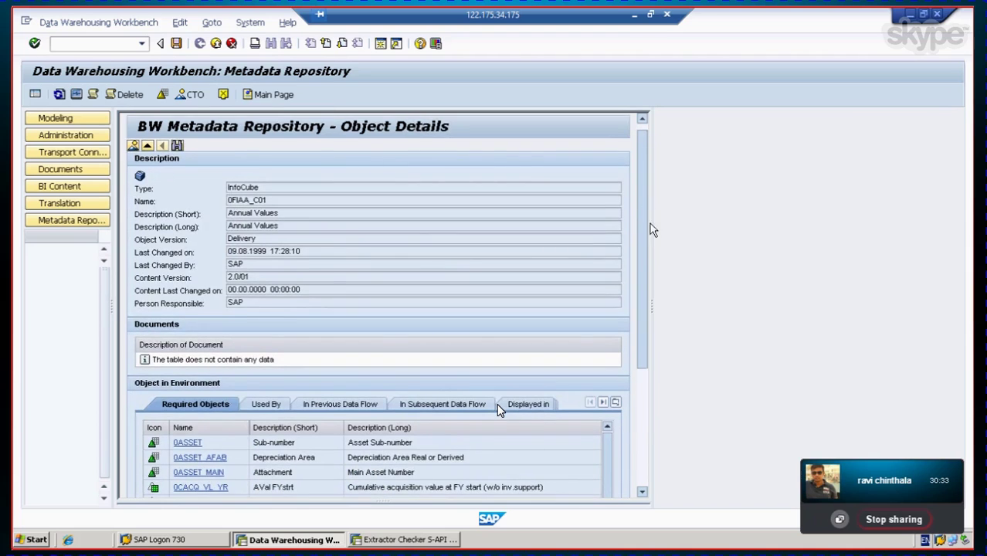
left_click_drag(650, 227, 633, 370)
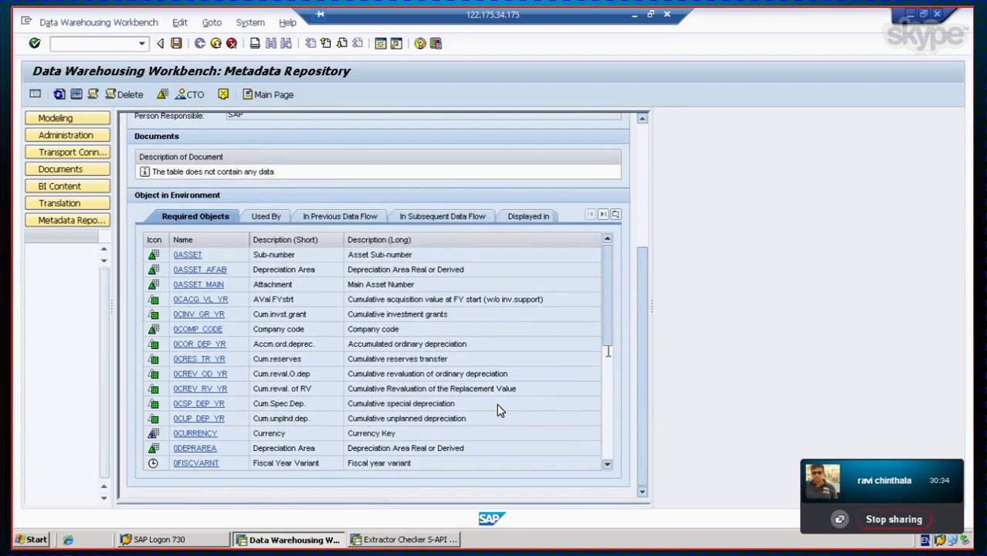
left_click(531, 218)
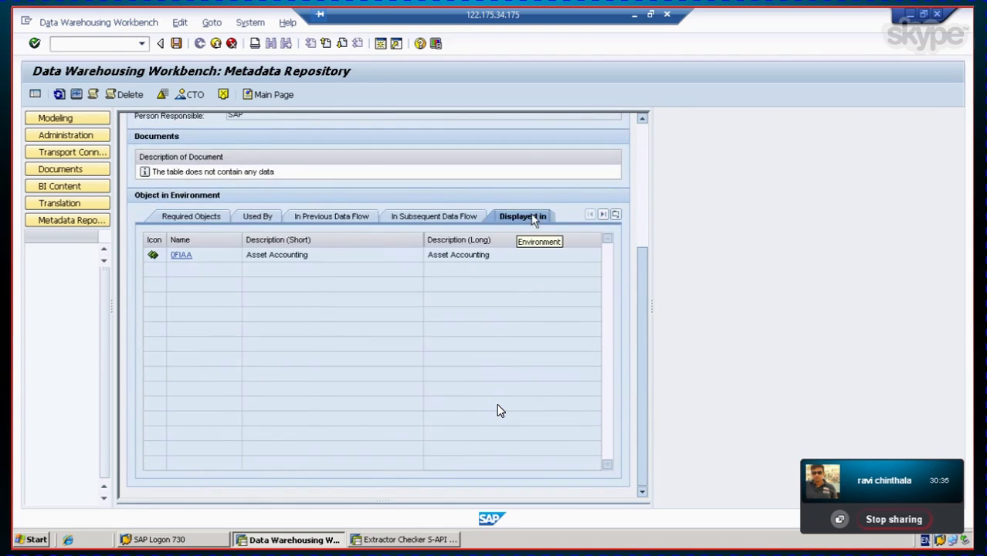
left_click(459, 219)
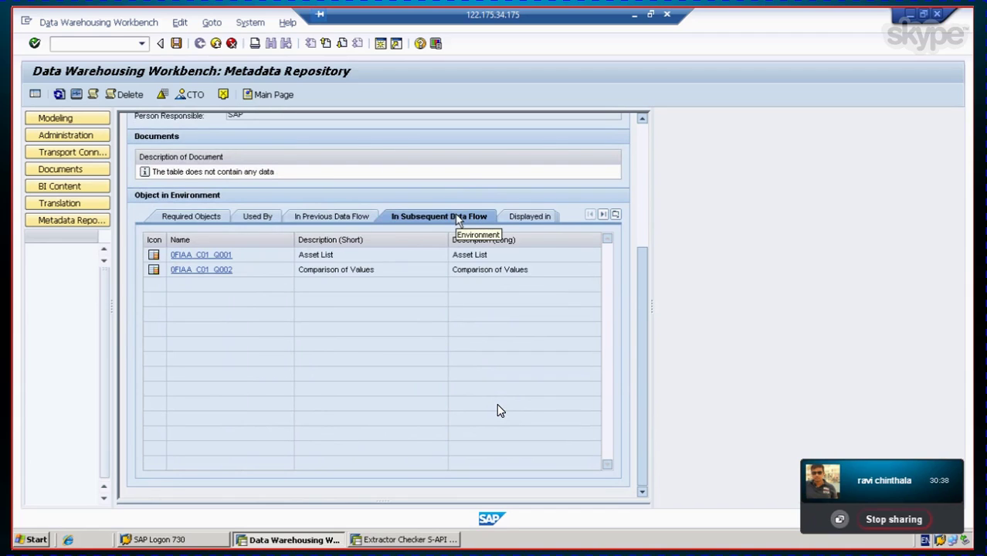
left_click(352, 219)
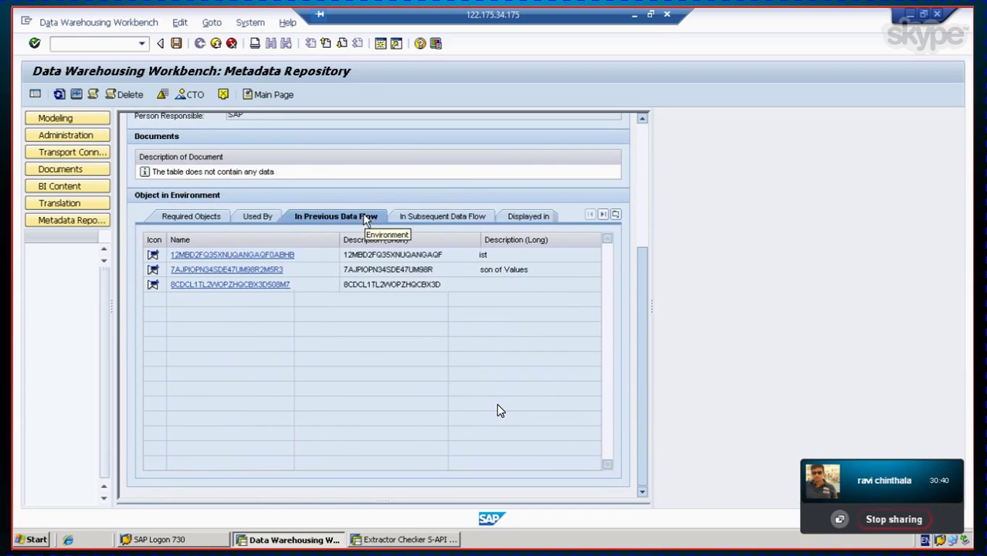
left_click(253, 219)
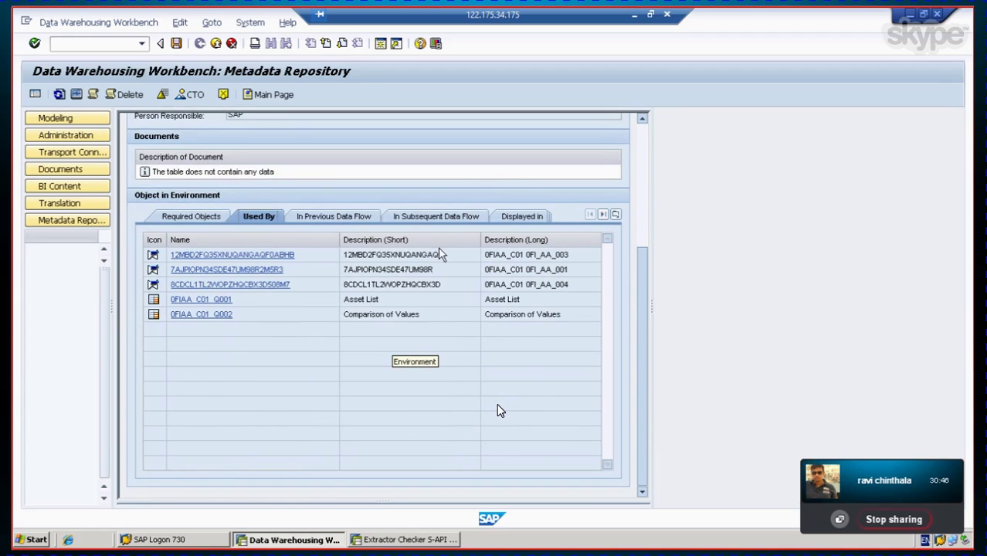
left_click(195, 220)
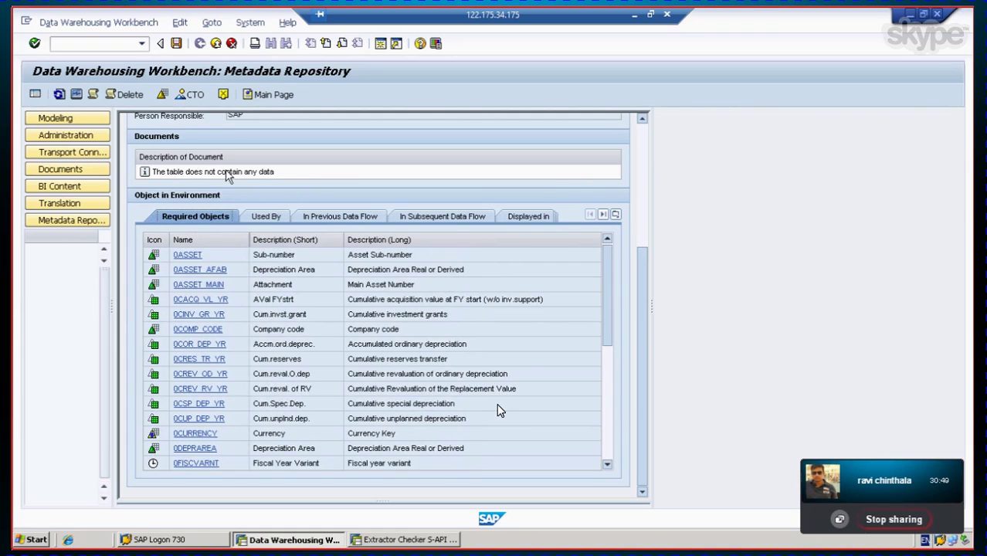
left_click(615, 215)
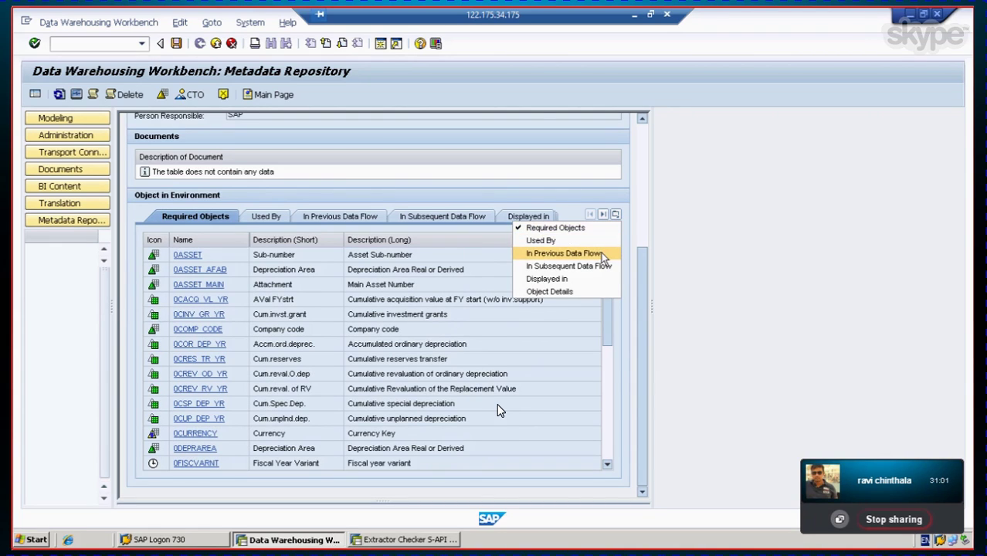
left_click(602, 254)
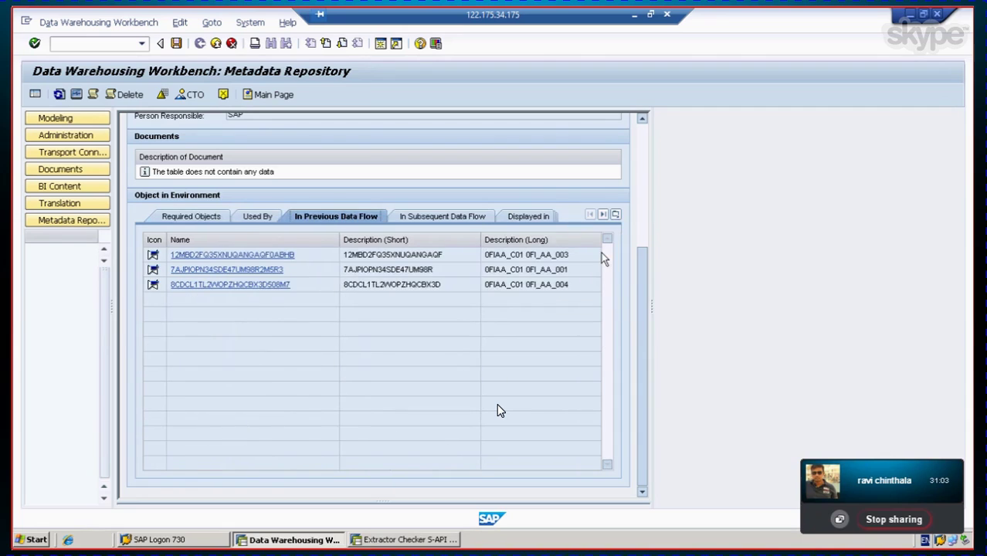
left_click(258, 218)
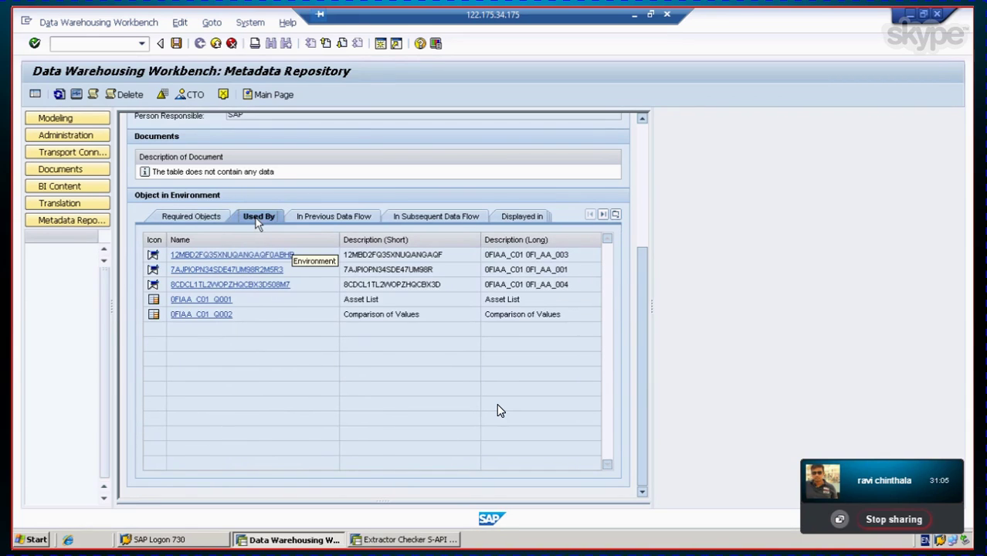
left_click(418, 221)
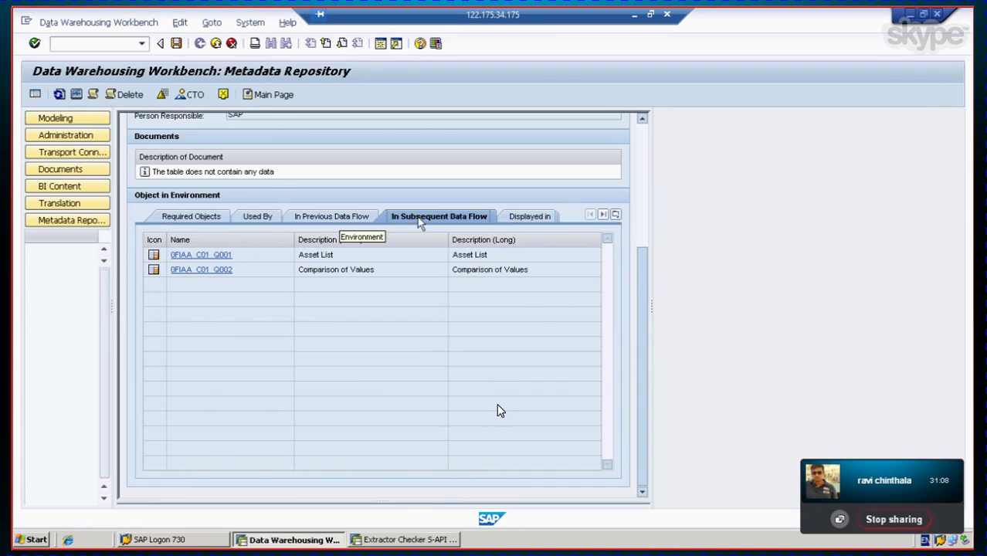
left_click(522, 221)
left_click(182, 218)
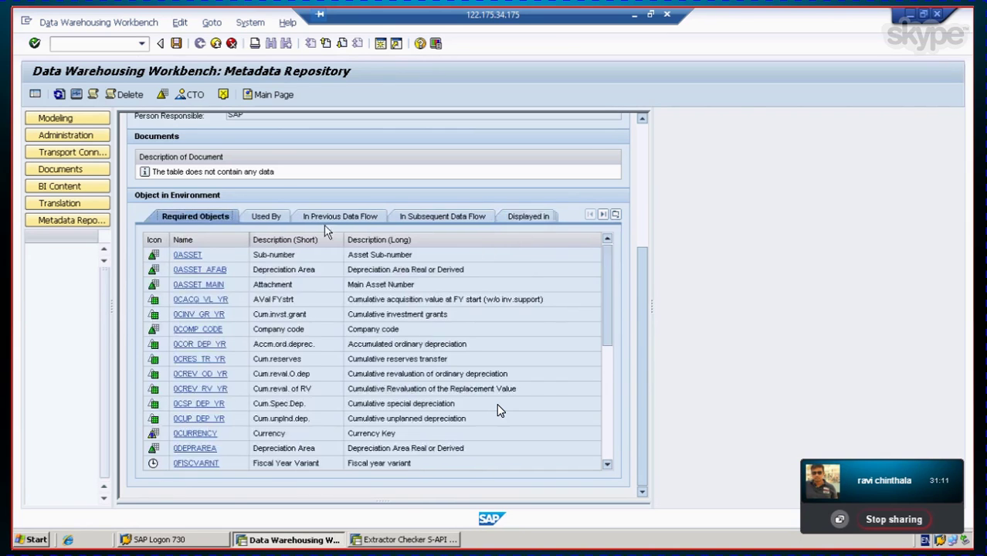
left_click_drag(606, 275, 599, 452)
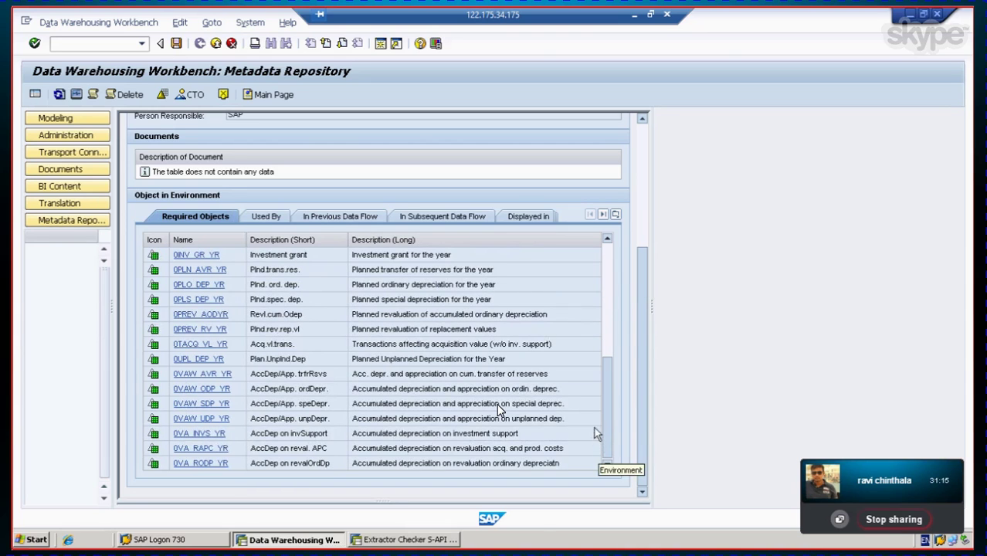
left_click_drag(610, 418, 594, 278)
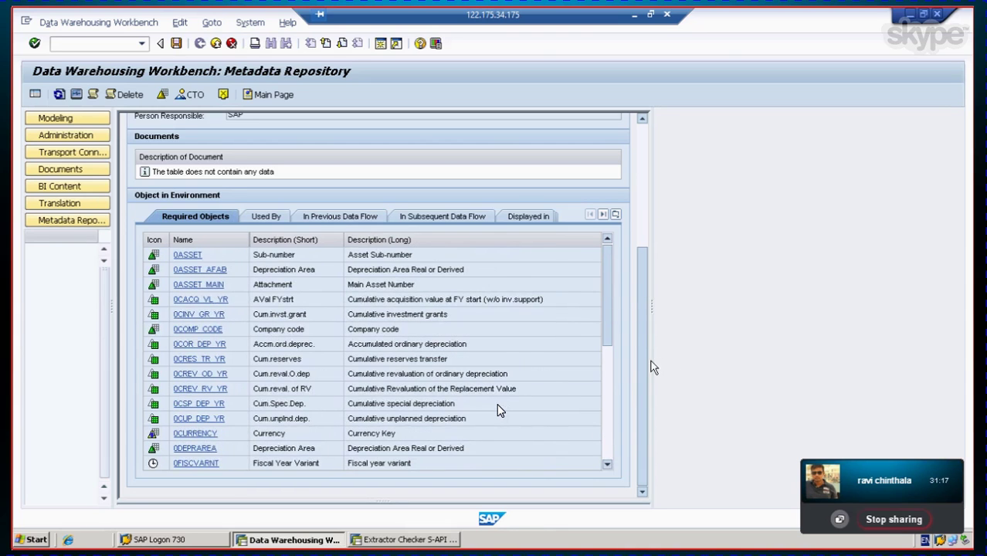
scroll(642, 260, "up", 1)
scroll(642, 261, "up", 5)
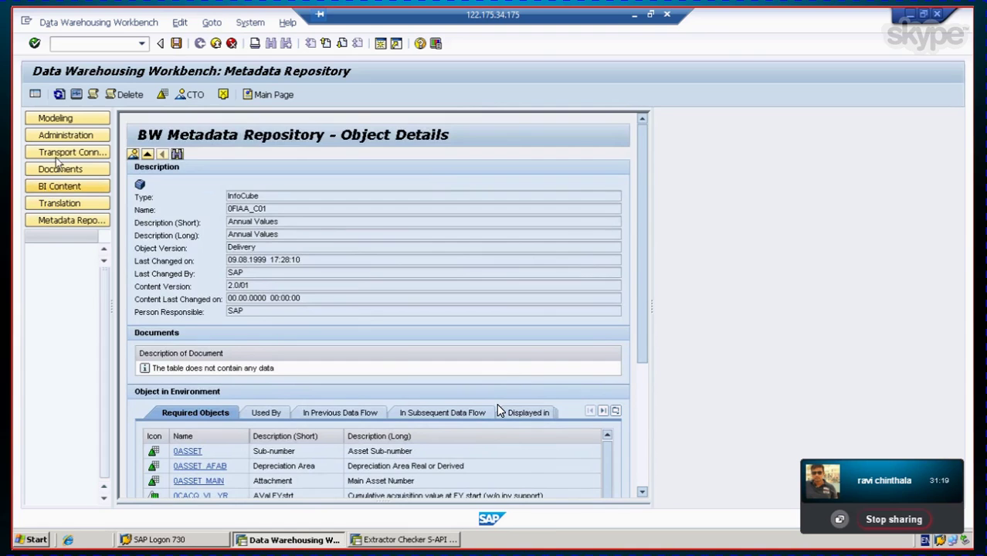
Step: Check INVESTMENT SUPPORT's PSA requests via Manage, find none loaded, and close the list
left_click(65, 120)
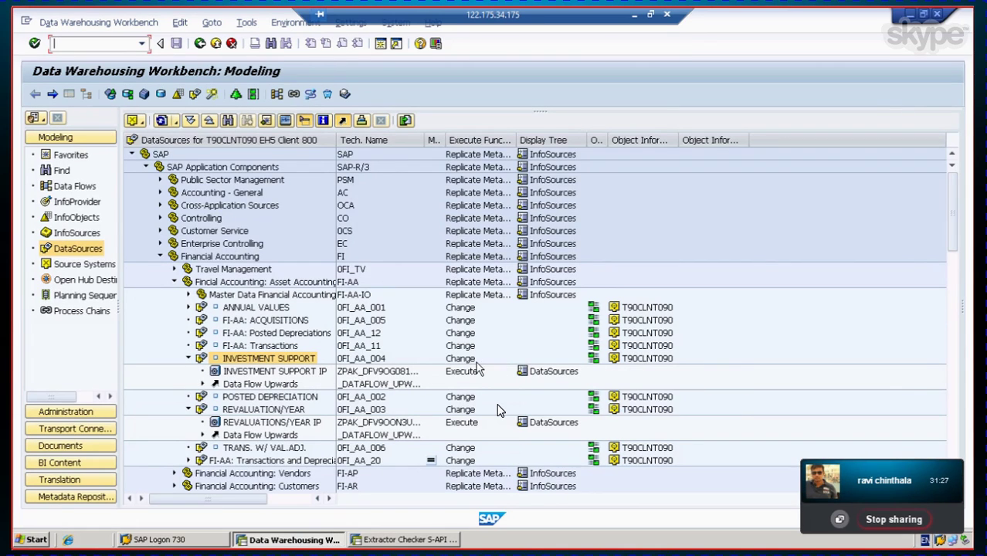
left_click(260, 372)
left_click(260, 363)
right_click(259, 363)
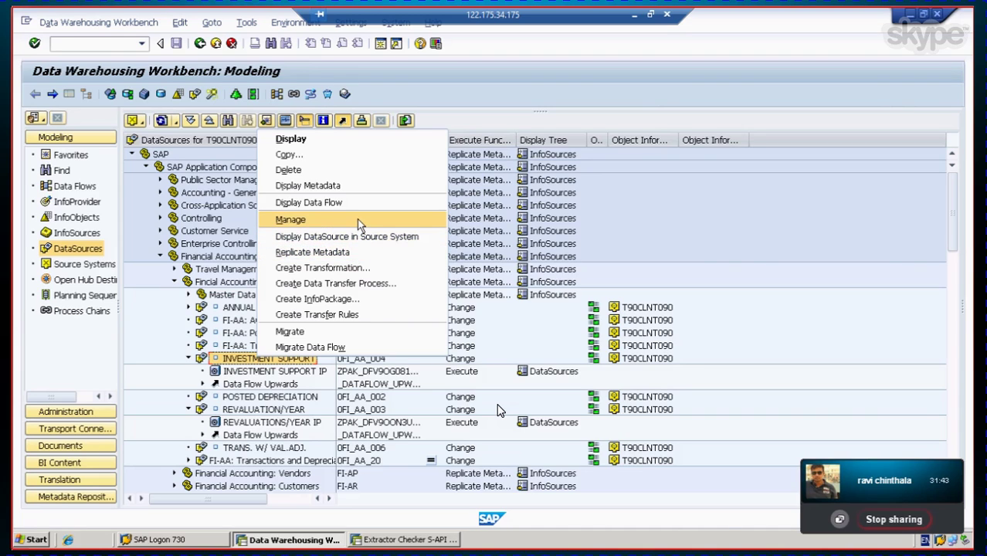
left_click(358, 220)
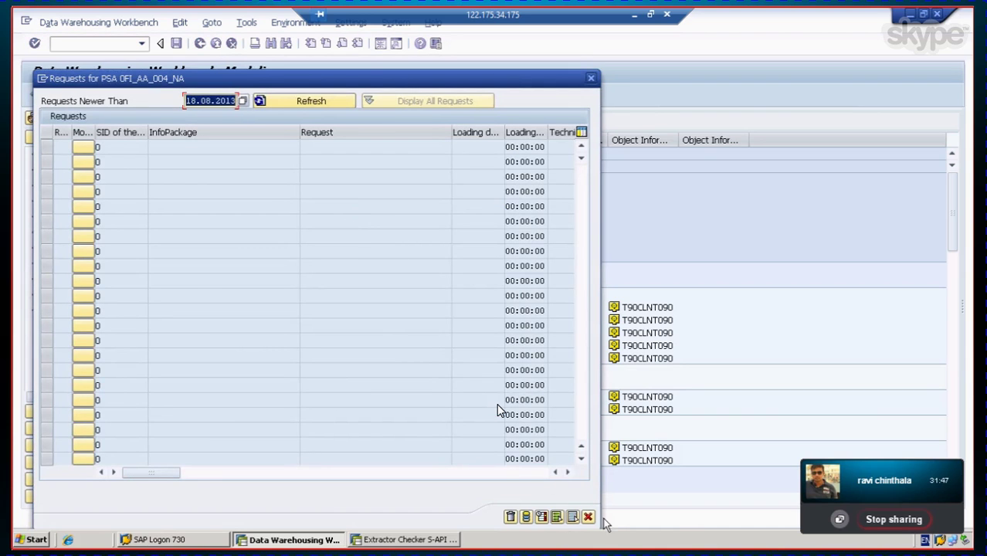
left_click(588, 516)
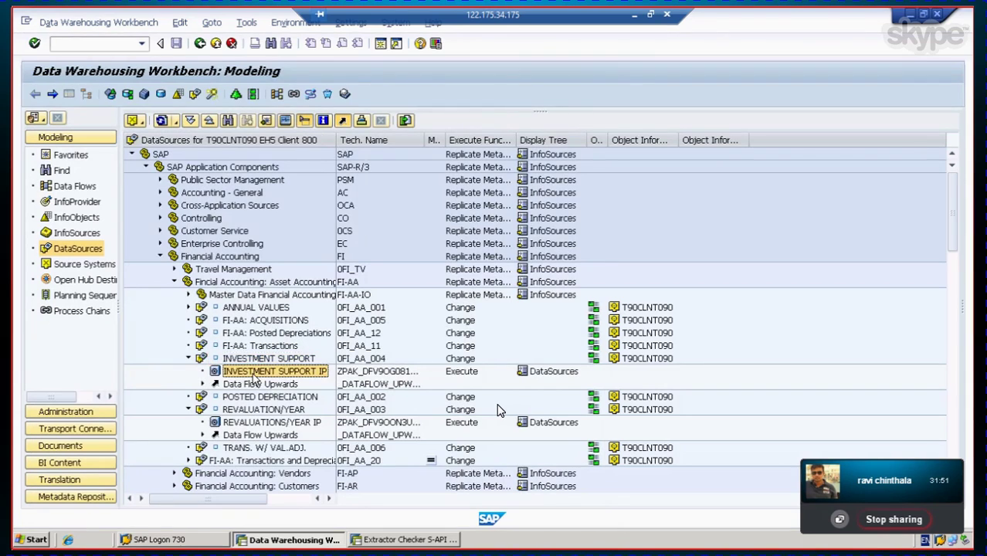
Step: Start the INVESTMENT SUPPORT IP InfoPackage load immediately and open its load monitor
double_click(254, 373)
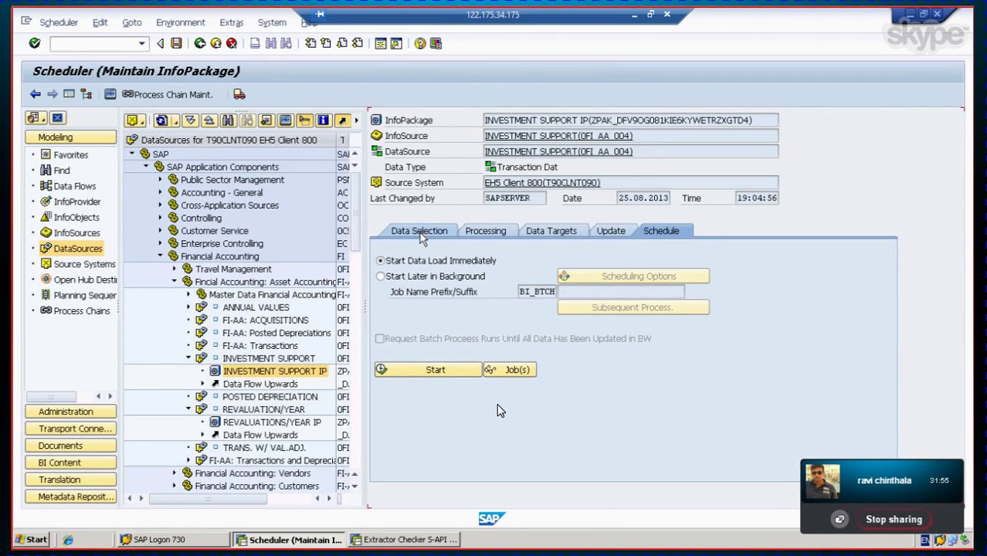
left_click(421, 233)
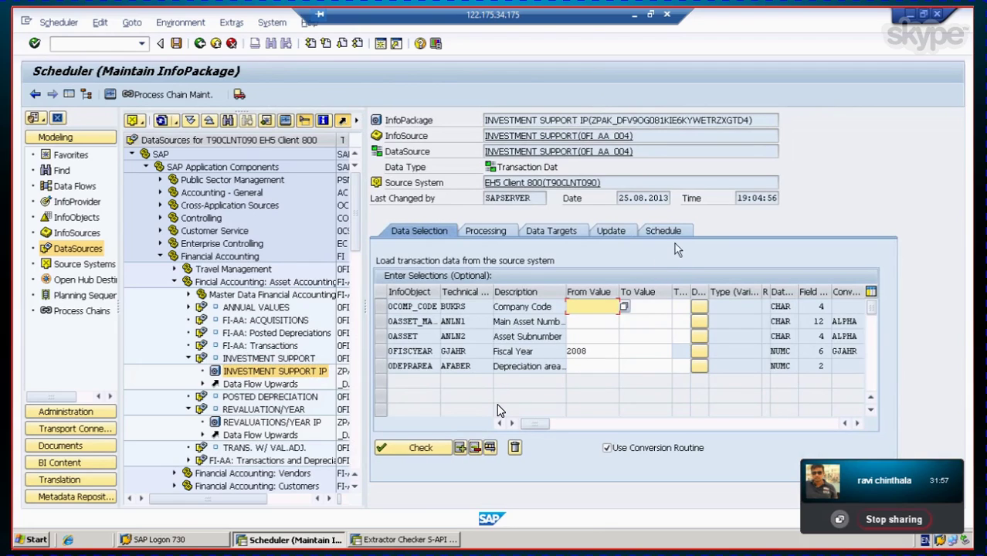
left_click(664, 232)
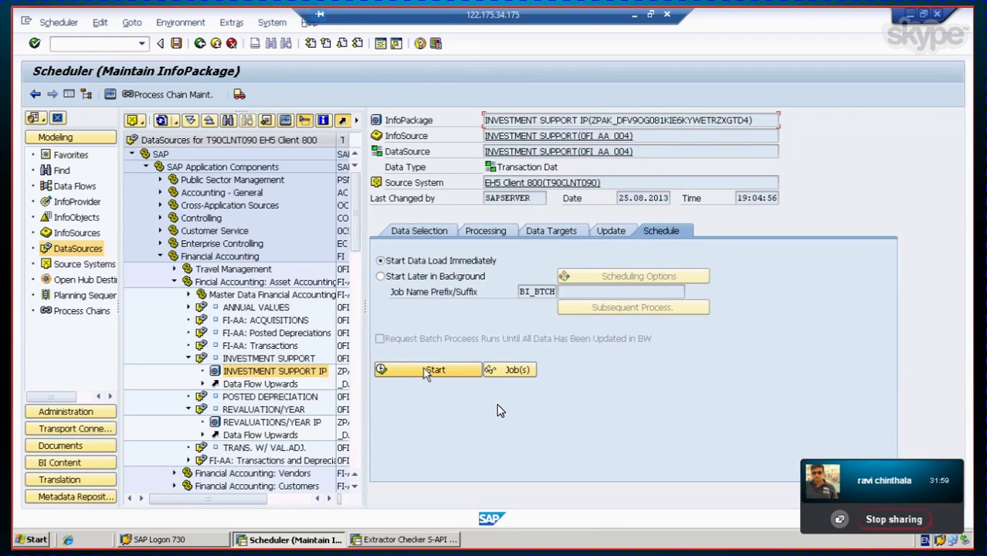
left_click(432, 370)
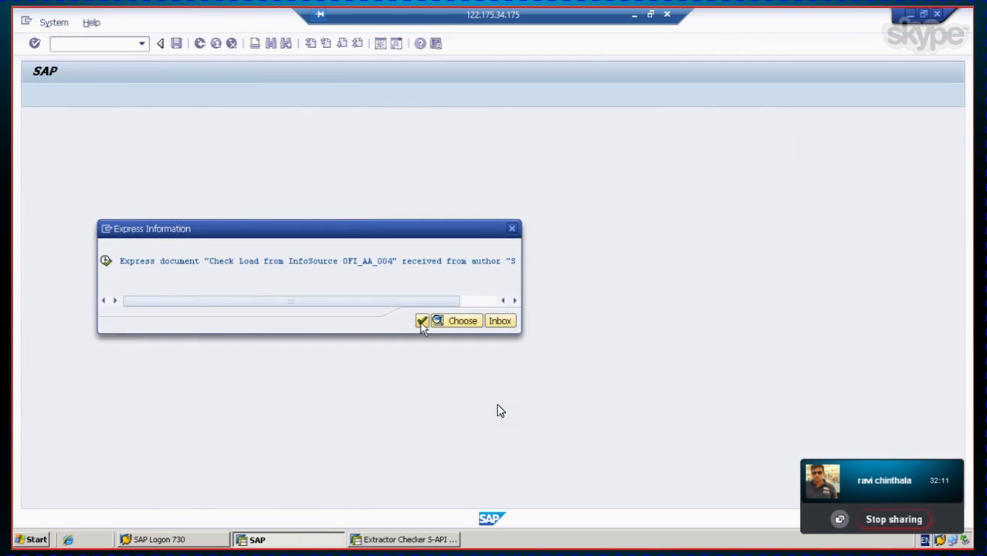
left_click(422, 322)
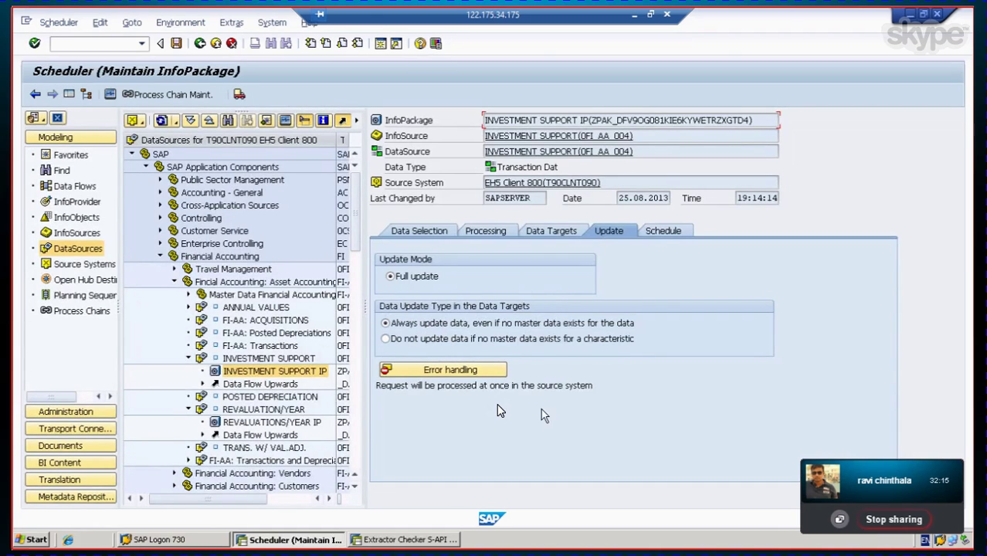
left_click(108, 94)
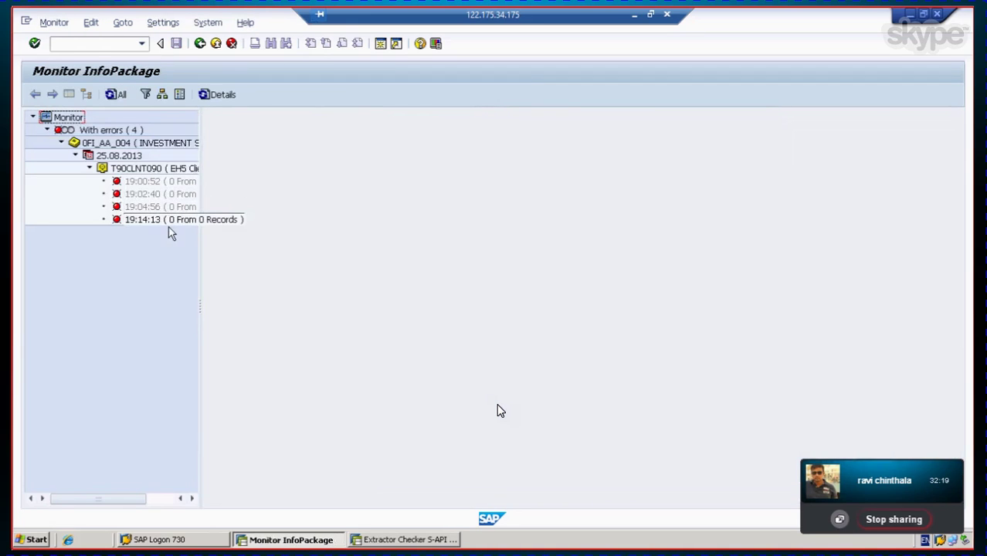
Step: Read the 19:14:13 request's HANA 'invalid table name' long text, noting RSDS602, then minimise SAP
left_click(160, 223)
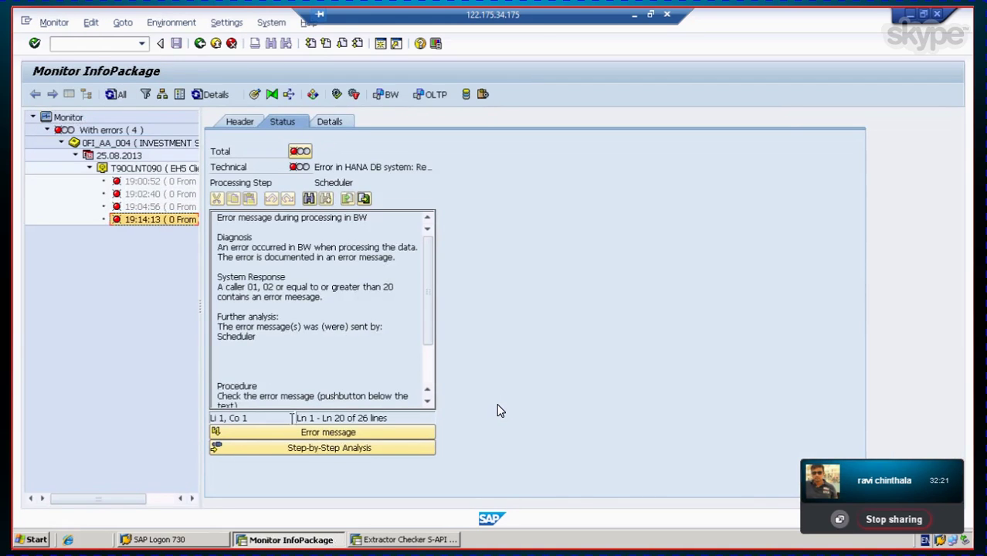
left_click(333, 432)
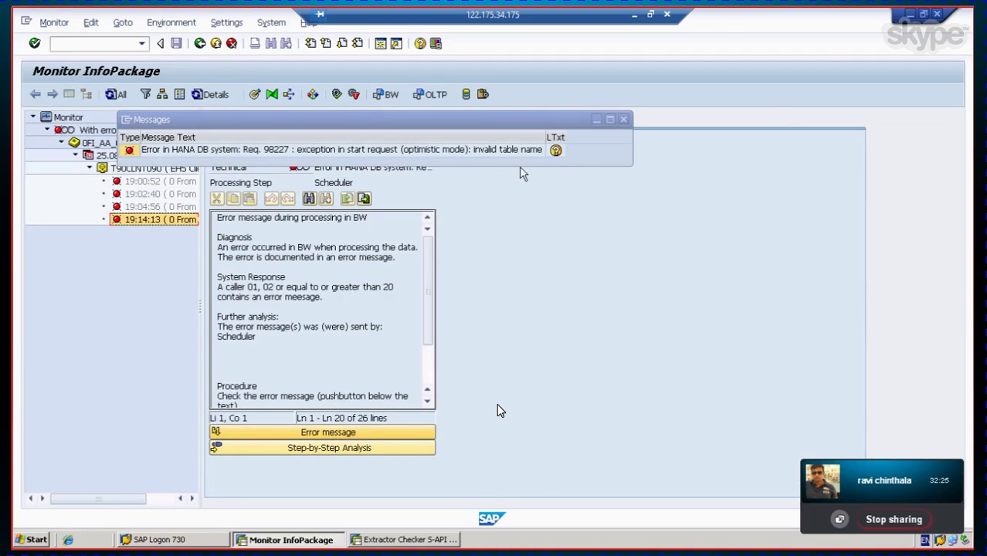
left_click(556, 150)
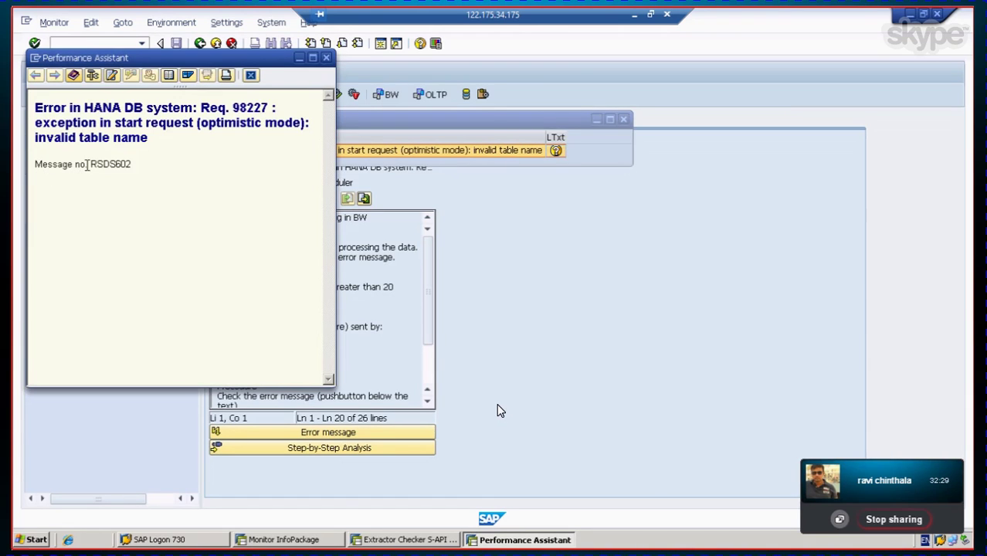
left_click_drag(92, 164, 135, 164)
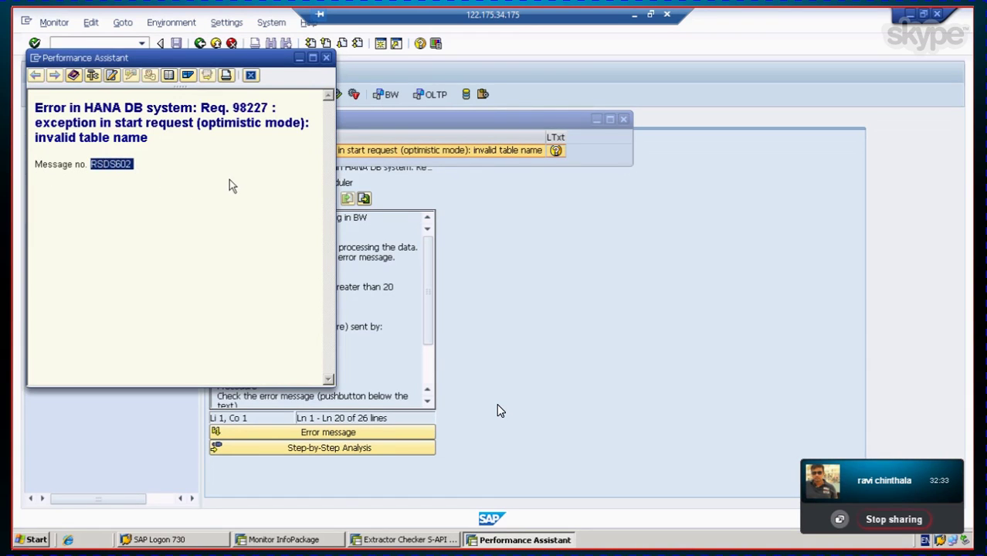
left_click(302, 213)
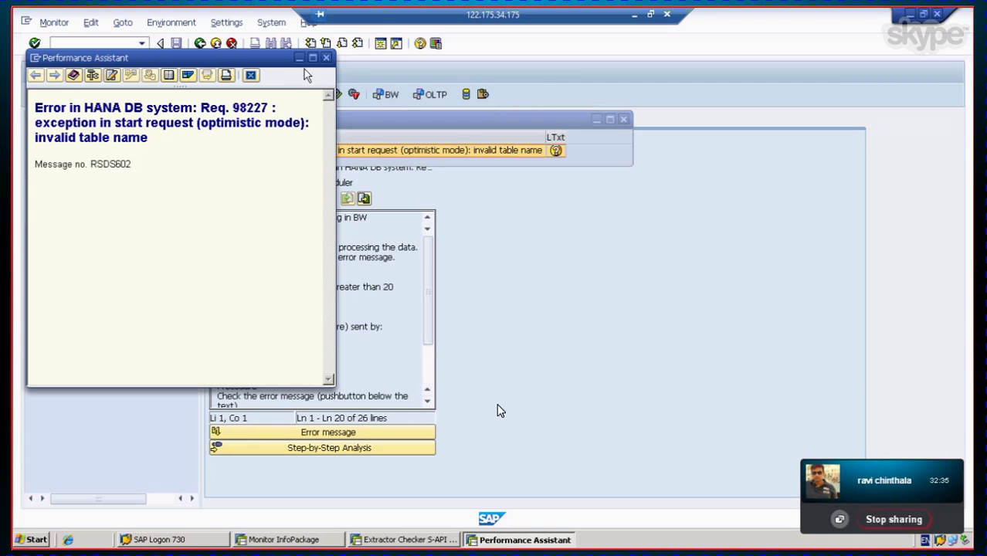
left_click(325, 58)
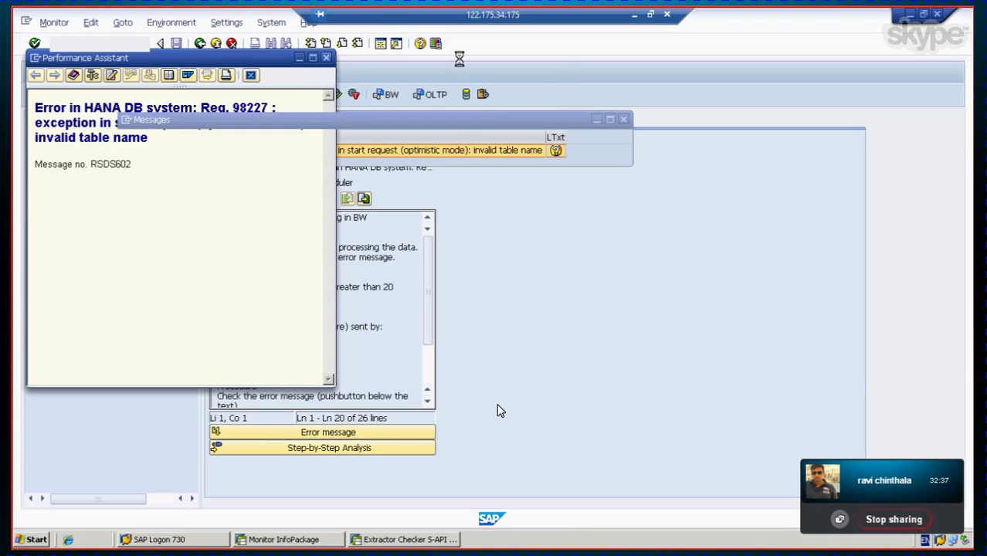
left_click(634, 17)
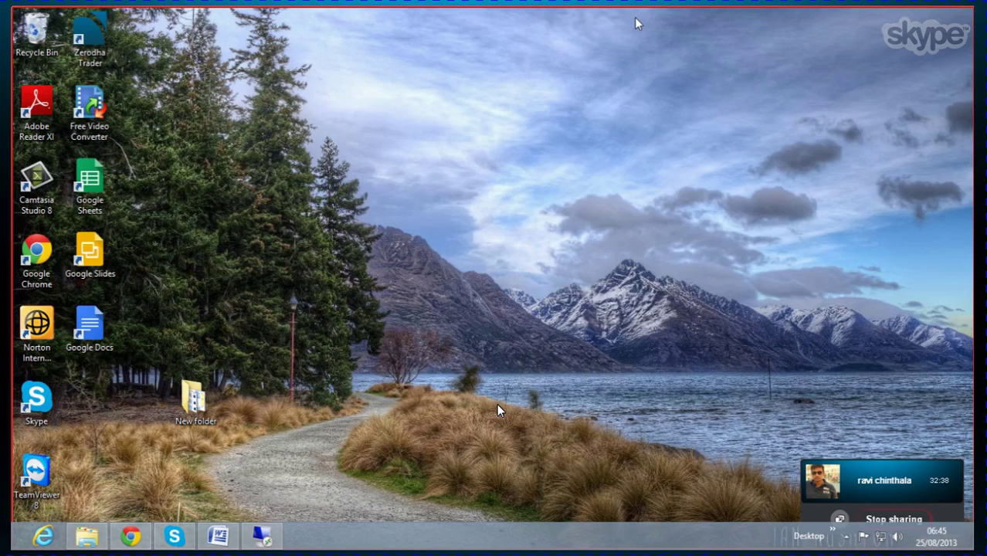
left_click(135, 543)
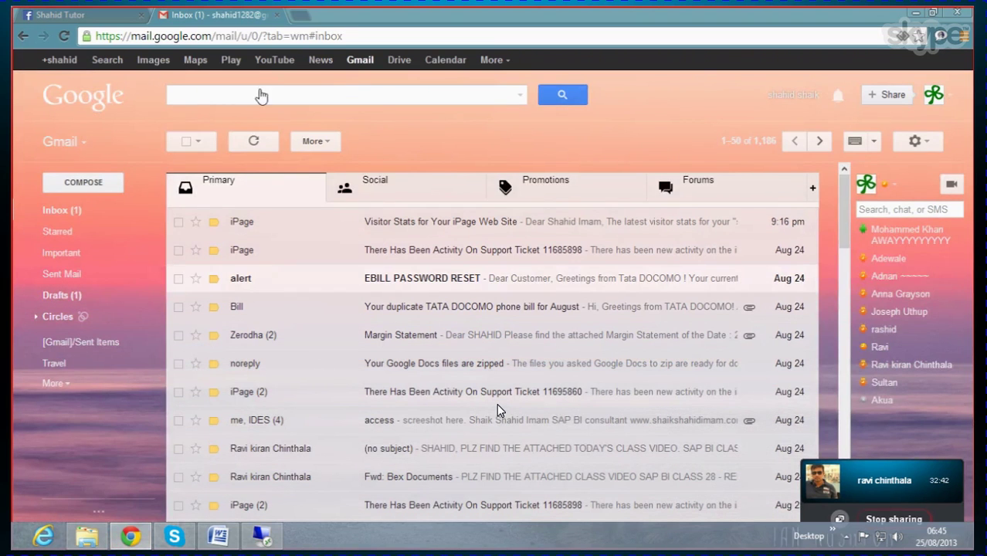
left_click(292, 15)
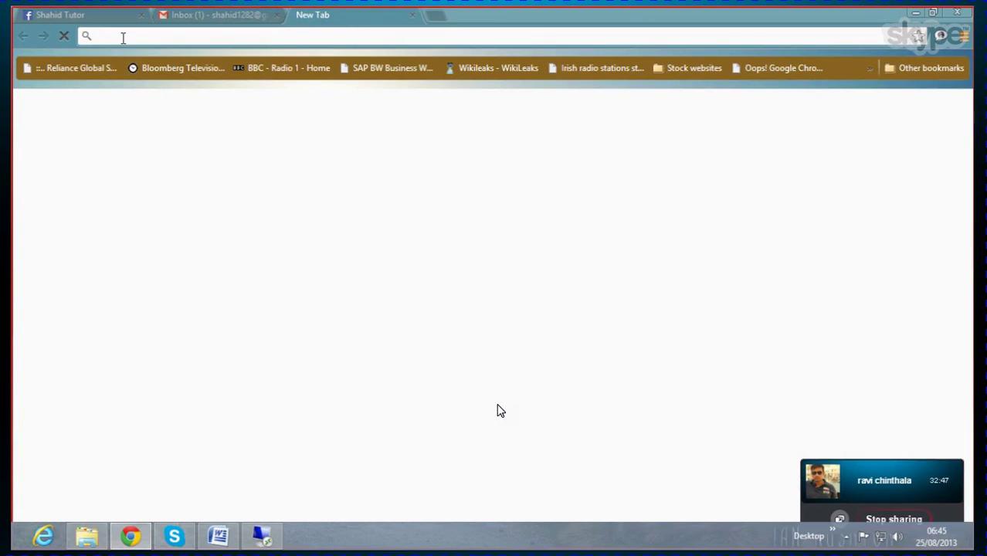
type("www.google.com")
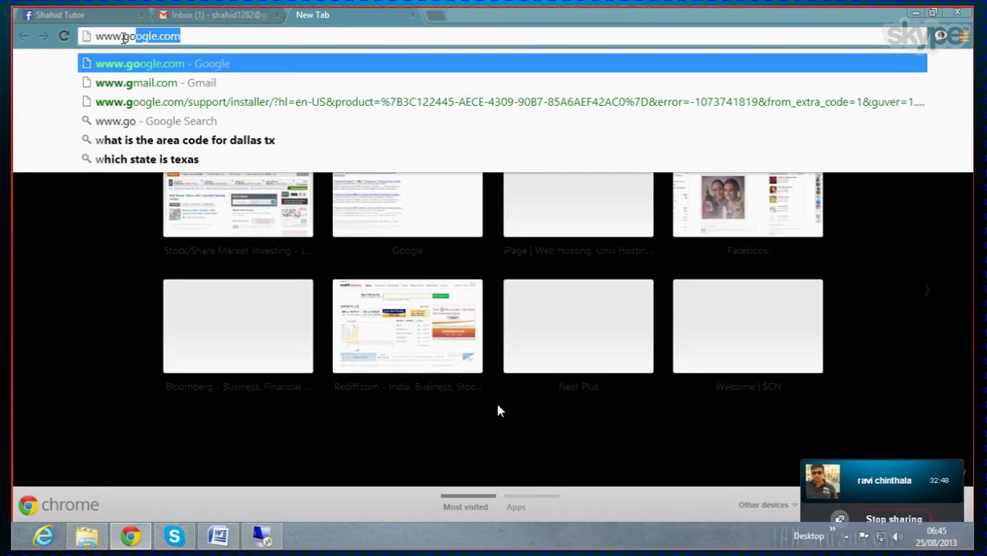
key("Return")
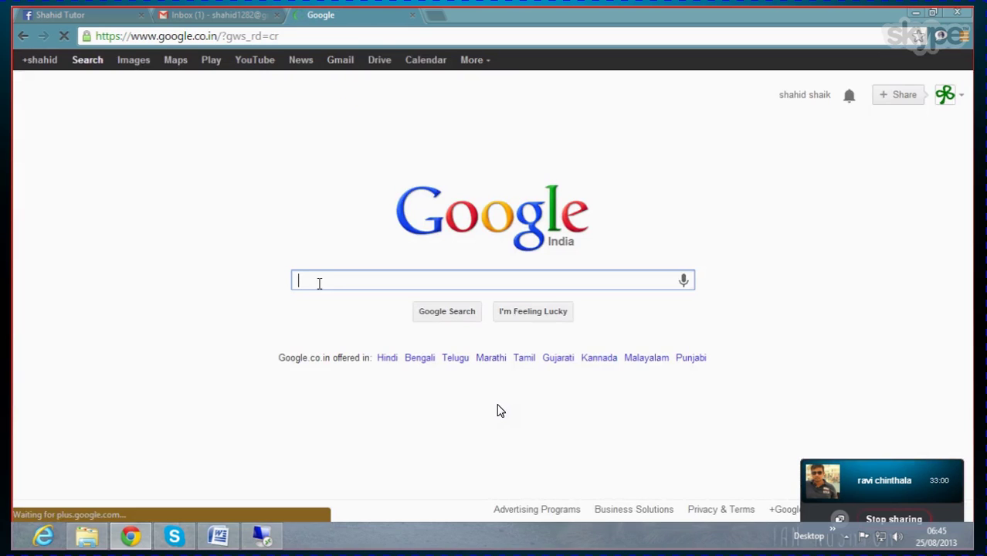
type("sap")
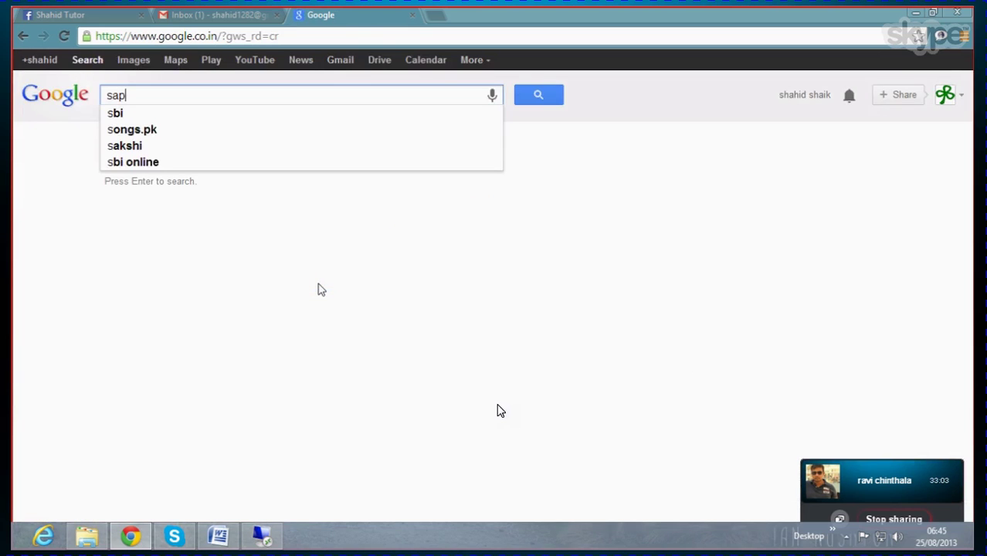
type("+")
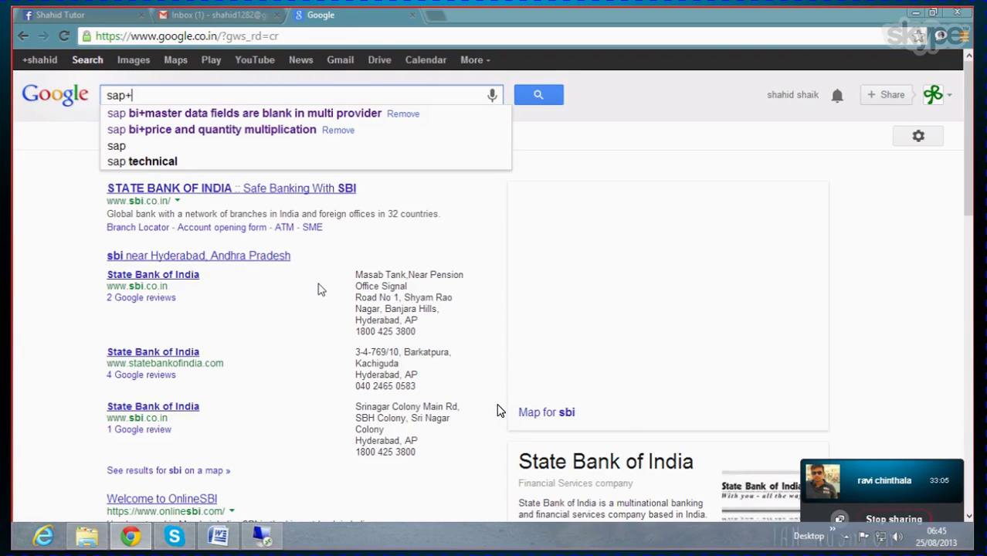
type("bi")
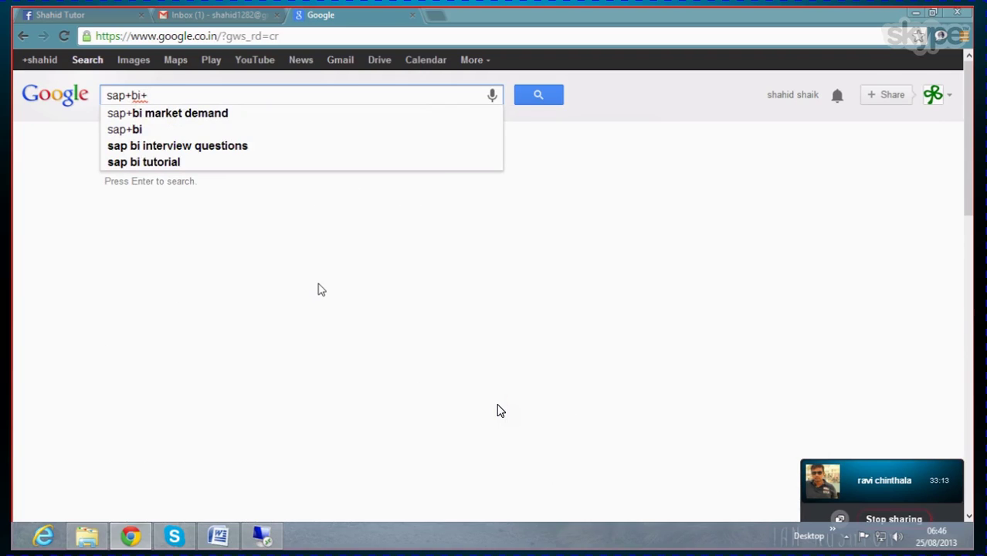
Step: Search Google for 'sap+bi+error in hana db RSDS602' and skim the results
type("+error in hana da")
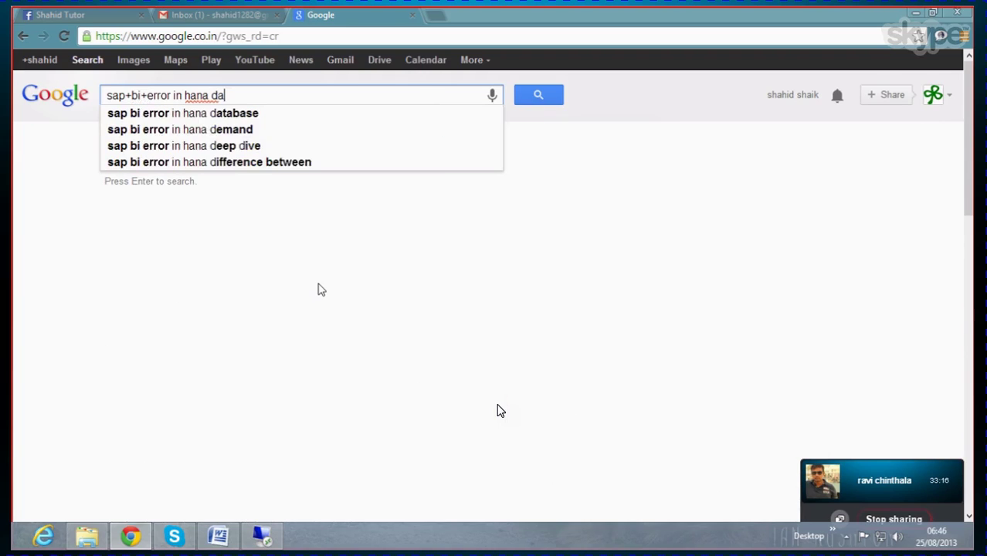
key("BackSpace")
key("Return")
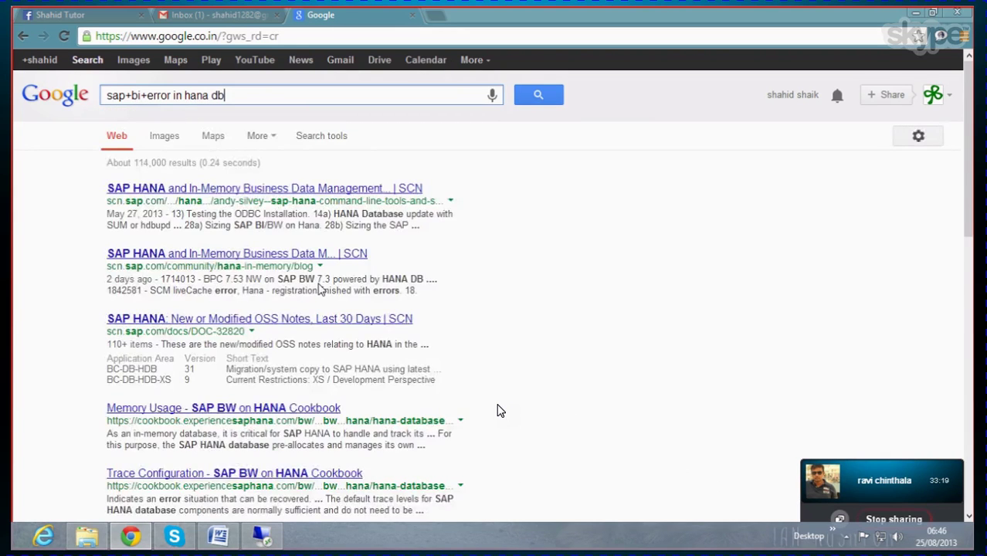
type("RSDS602")
key("Return")
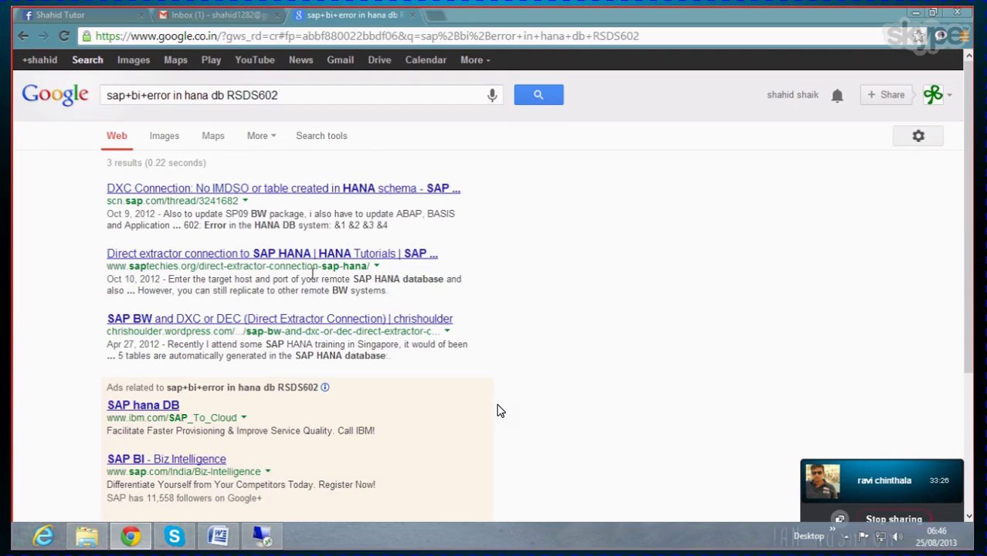
scroll(312, 272, "down", 3)
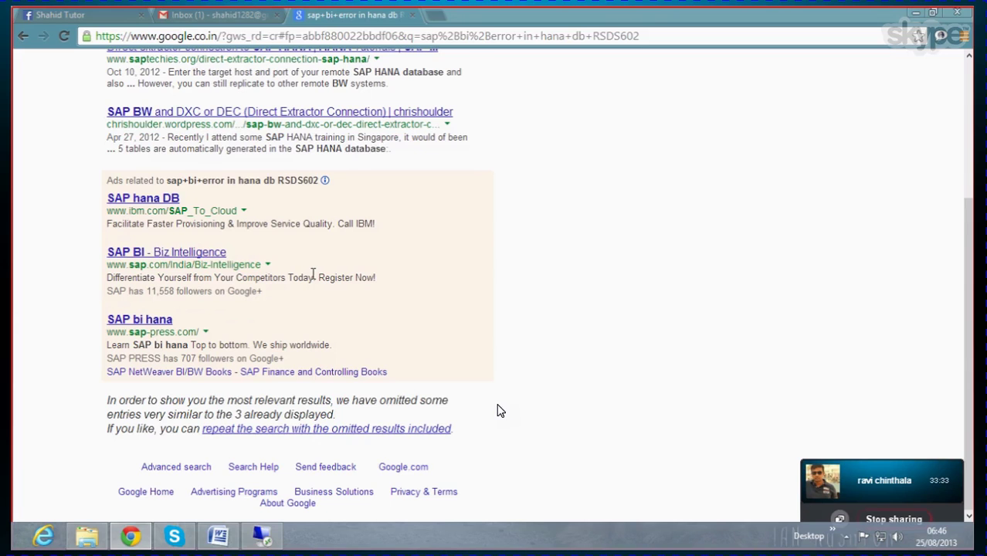
scroll(312, 274, "up", 3)
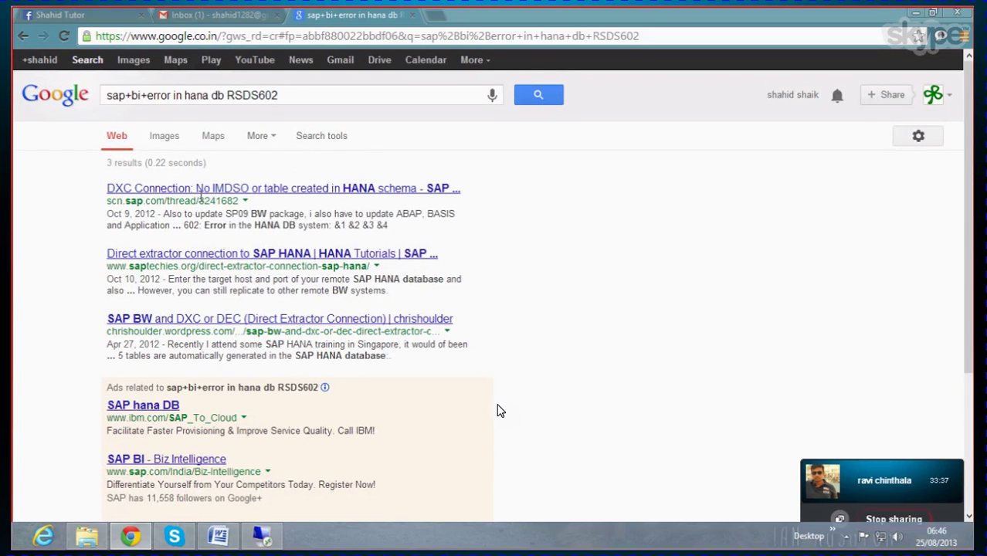
Step: Open the first result's SCN DXC Connection forum thread in a new tab
left_click(241, 189)
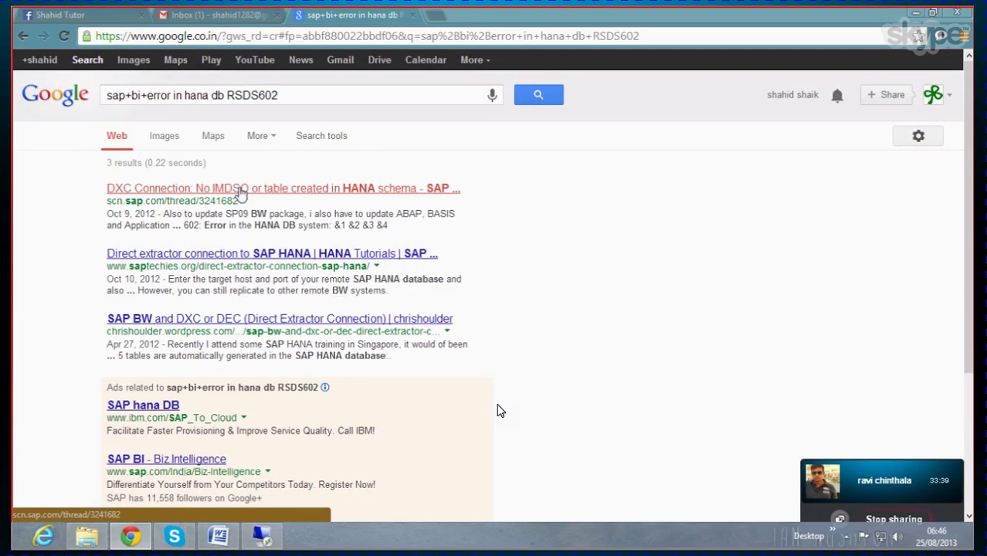
right_click(242, 189)
left_click(289, 196)
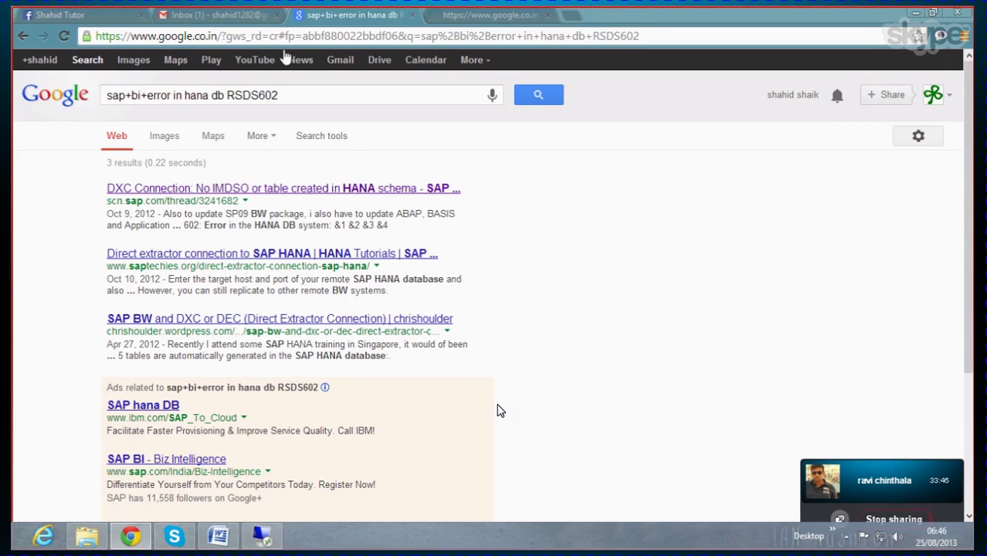
left_click(225, 21)
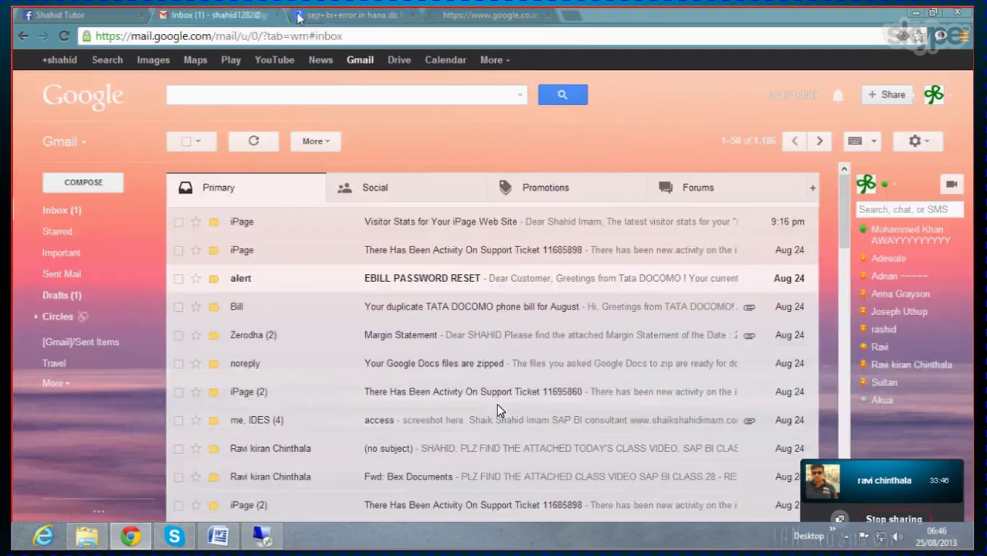
left_click(339, 22)
Step: Trim the search query down to 'sap+bi+ RSDS602'
left_click(221, 95)
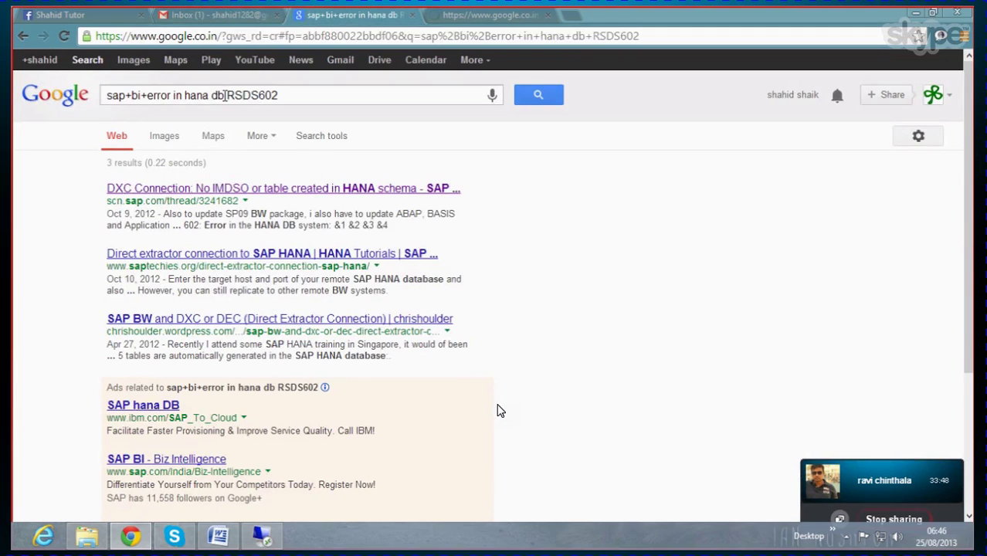
key("BackSpace")
key("BackSpace")
key("BackSpace")
key("BackSpace")
key("BackSpace")
key("BackSpace")
key("BackSpace")
key("BackSpace")
key("BackSpace")
key("BackSpace")
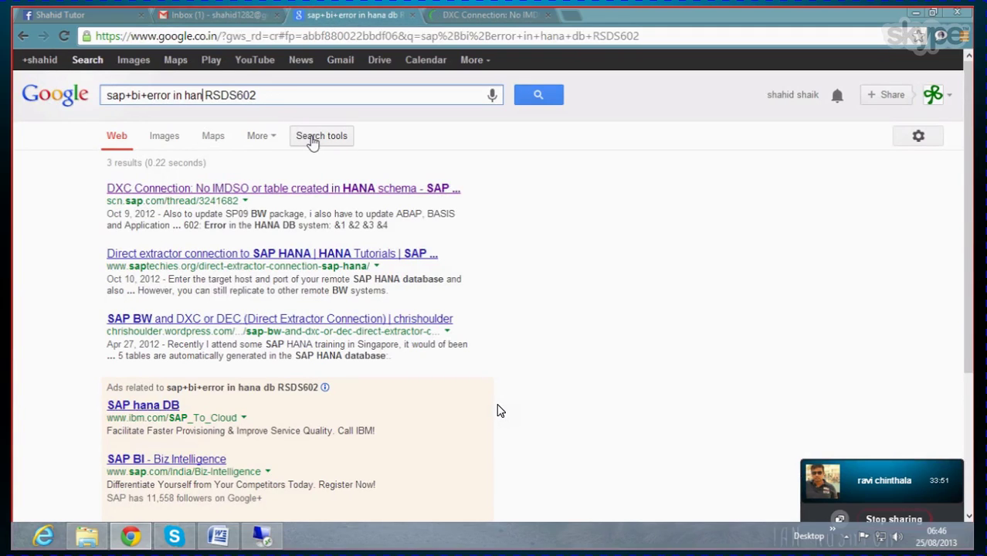
key("BackSpace")
key("BackSpace")
key("BackSpace")
key("BackSpace")
key("BackSpace")
key("BackSpace")
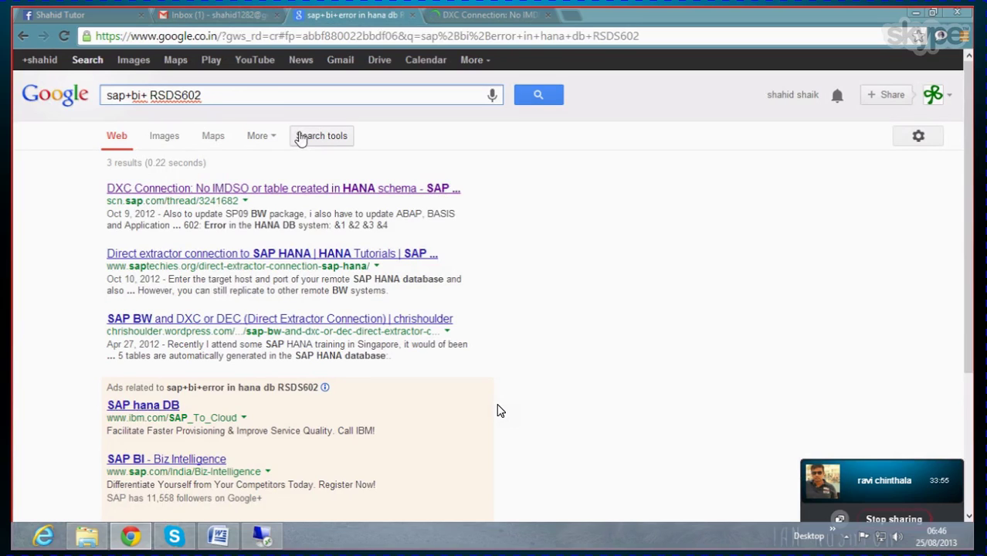
Step: Run the 'sap+bi+ RSDS602' search, open the benxbrain RFC error result, then view the DXC Connection thread
left_click(537, 97)
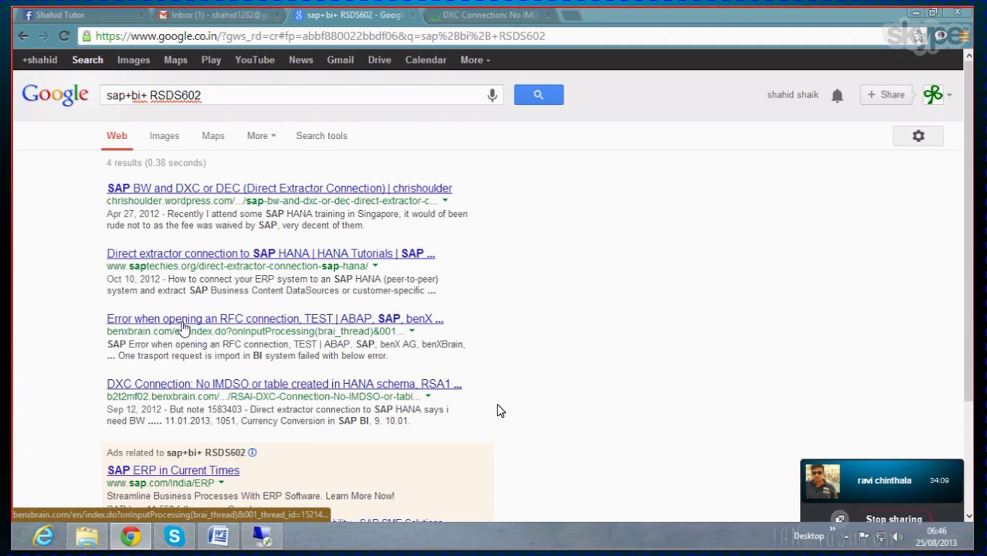
left_click(183, 328)
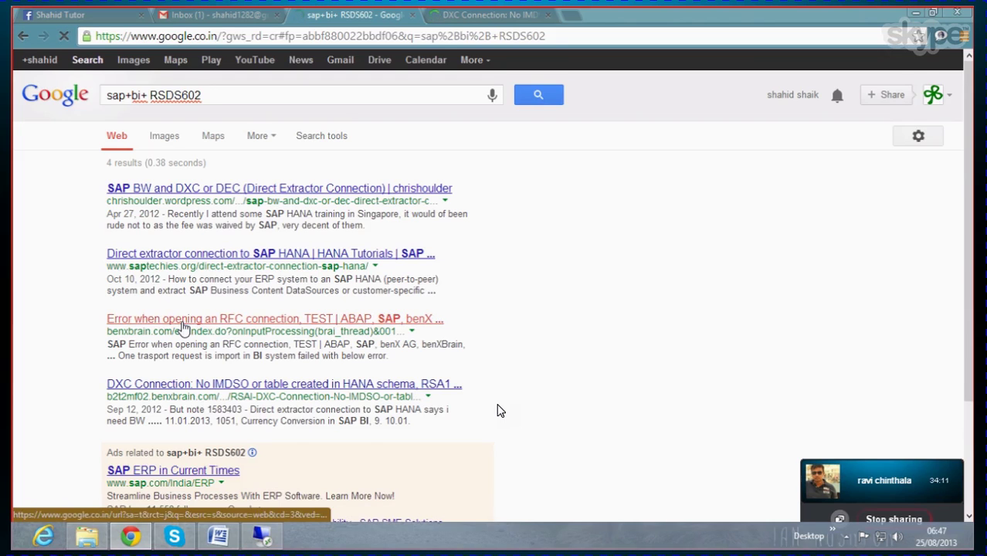
left_click(467, 15)
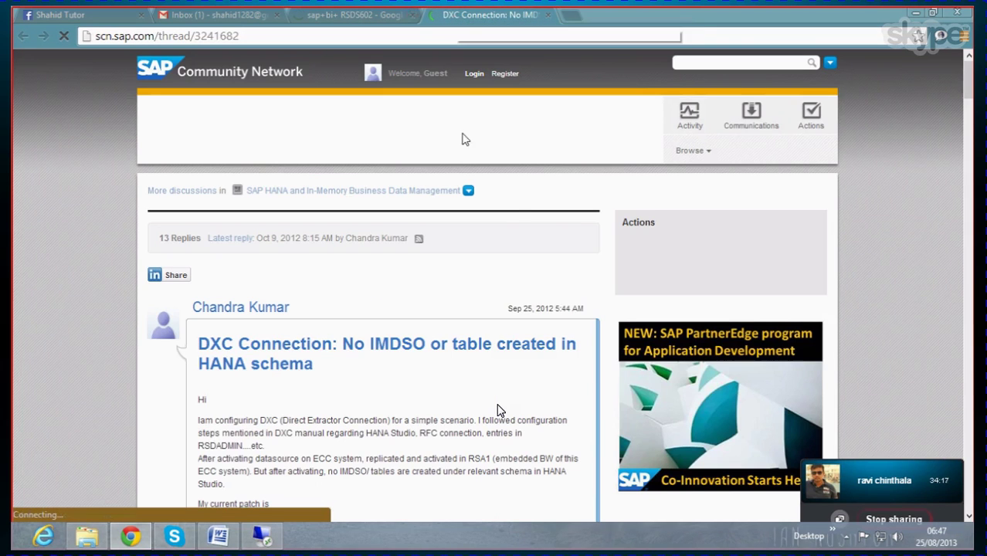
scroll(498, 410, "down", 3)
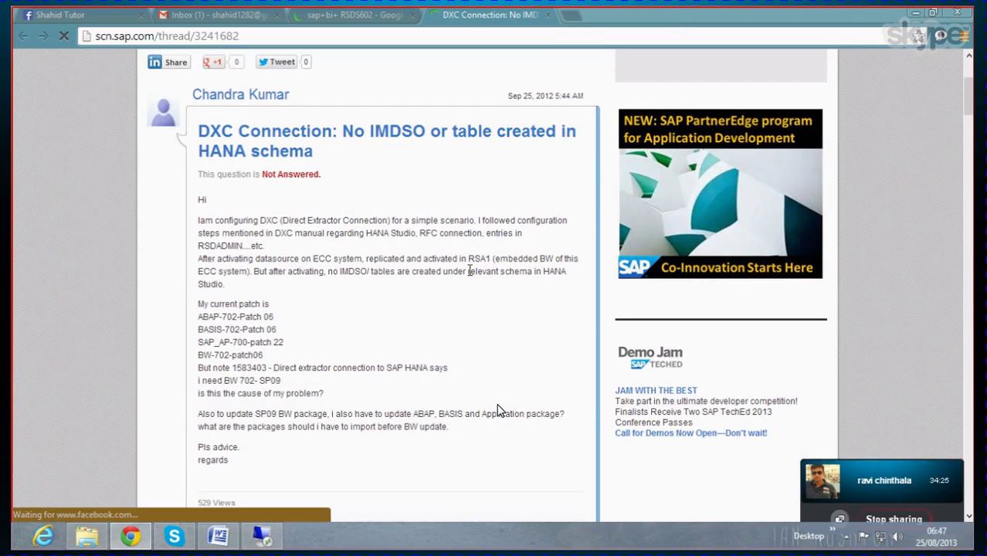
scroll(498, 410, "down", 1)
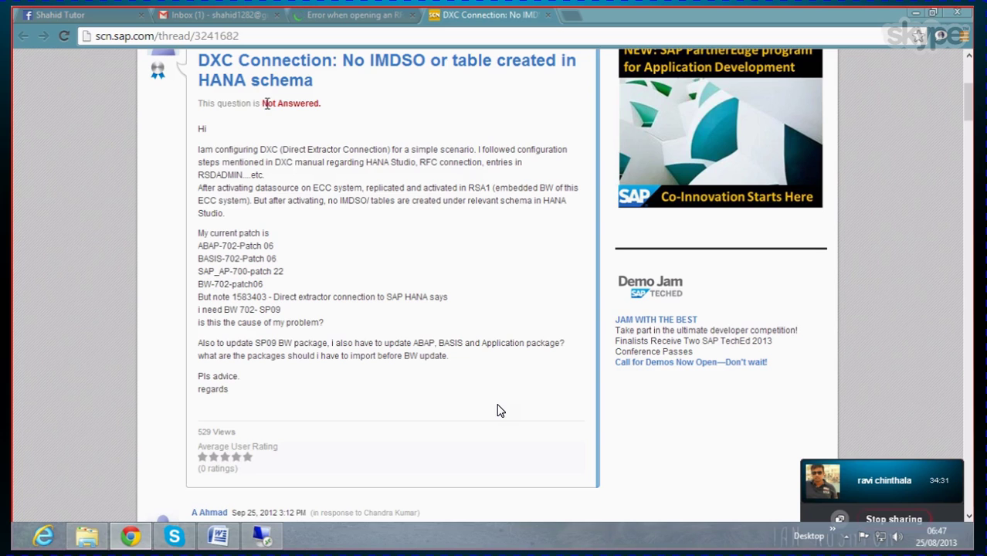
scroll(438, 161, "up", 2)
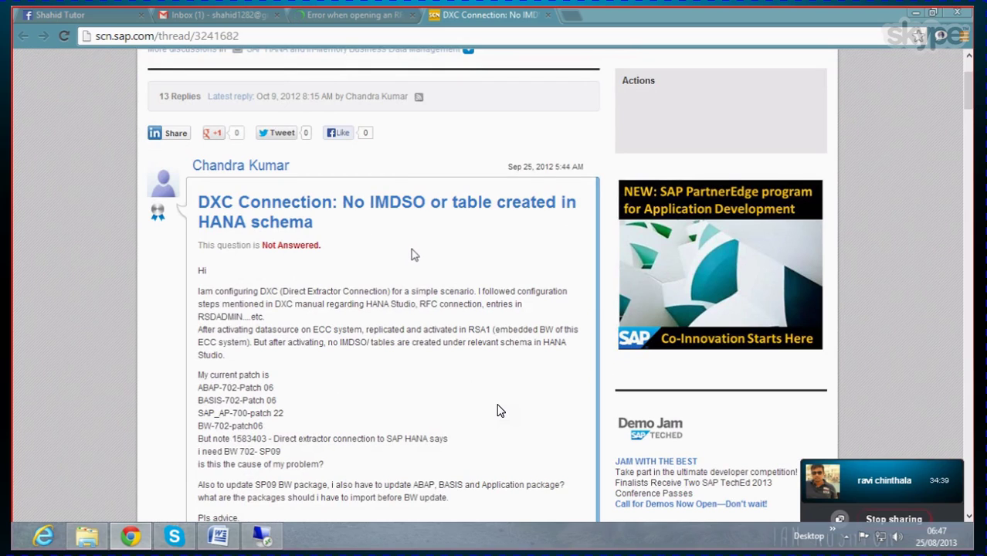
scroll(498, 411, "down", 1)
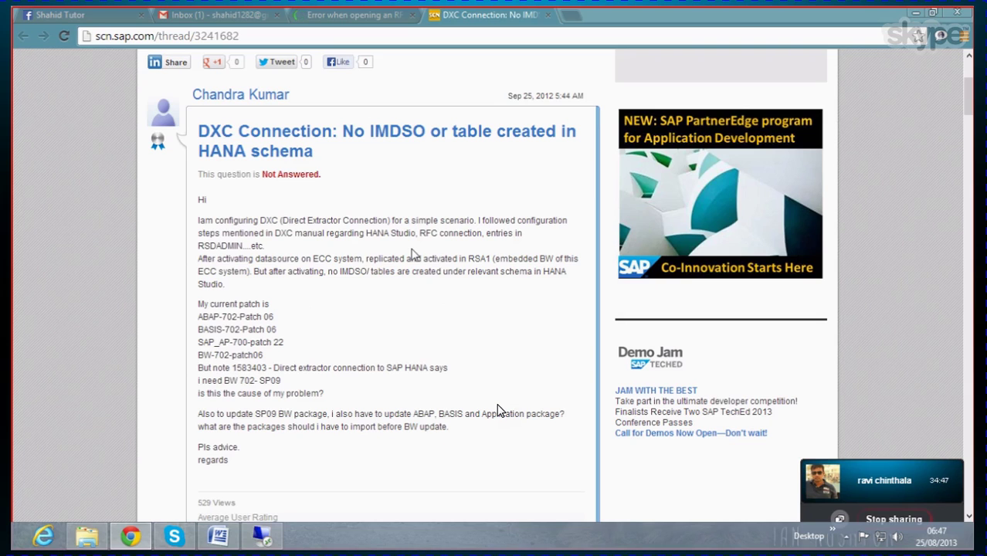
scroll(497, 410, "up", 1)
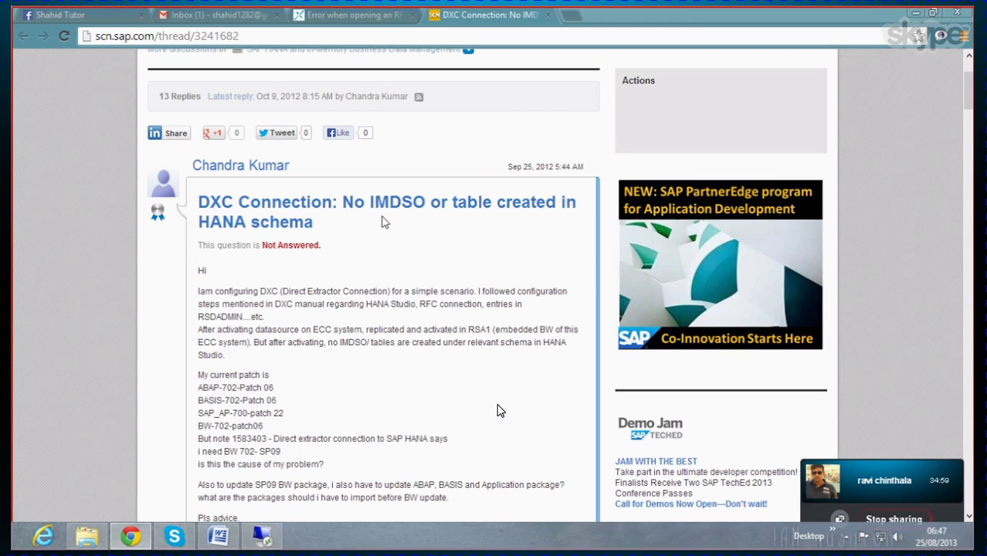
scroll(498, 411, "down", 3)
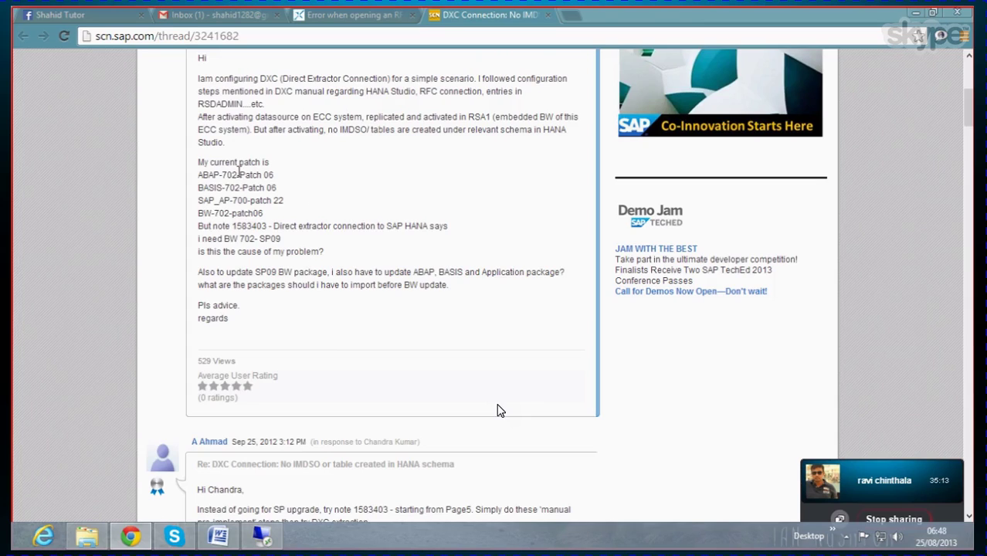
Step: Scroll the DXC Connection replies down to the RSDS602 post crediting the RSRQST, RSINFO and RSSEND parameters
scroll(325, 264, "down", 1)
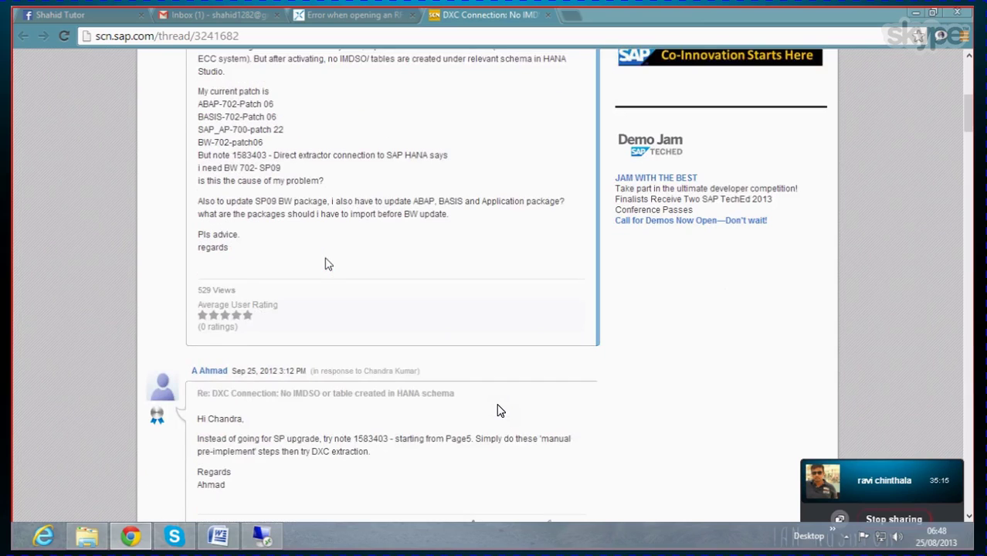
scroll(323, 258, "down", 1)
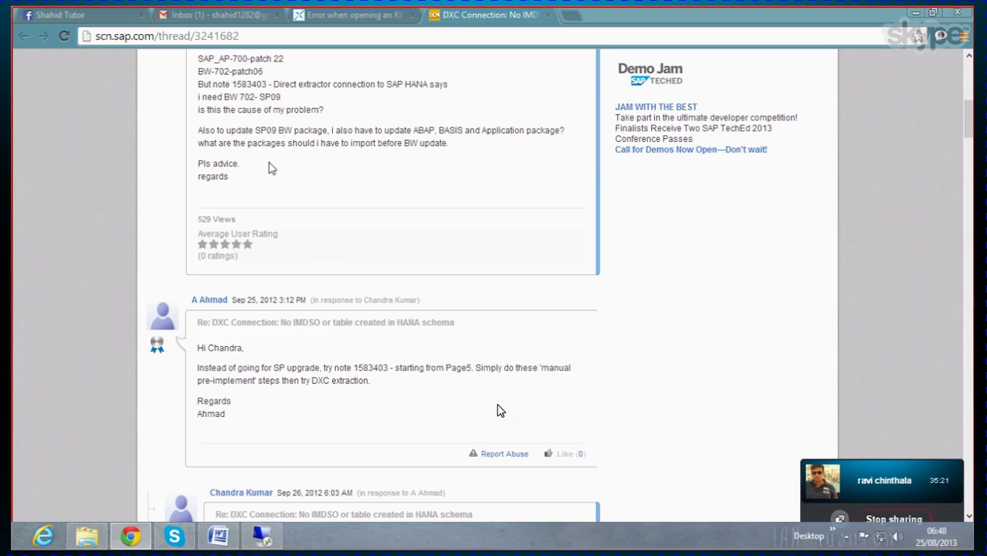
scroll(282, 224, "down", 3)
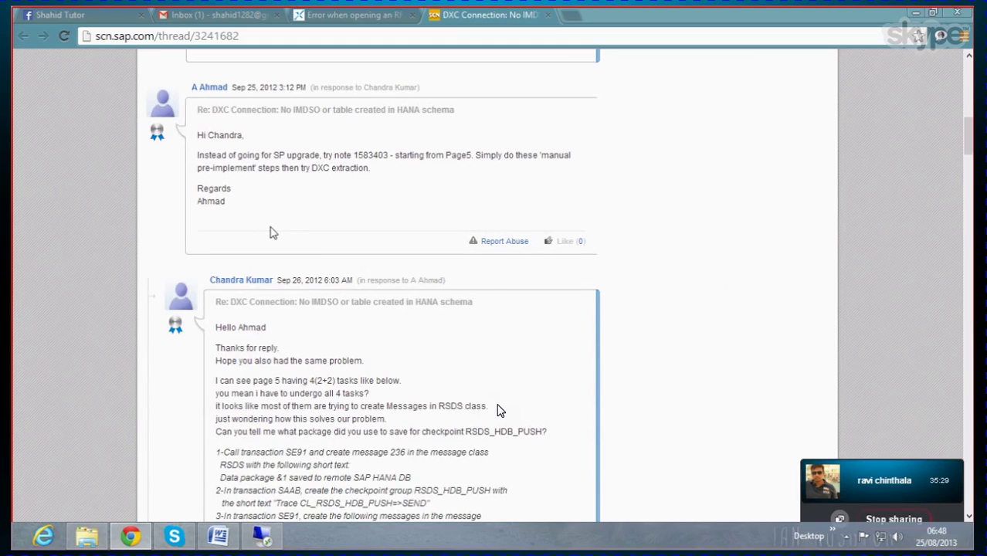
scroll(270, 231, "down", 4)
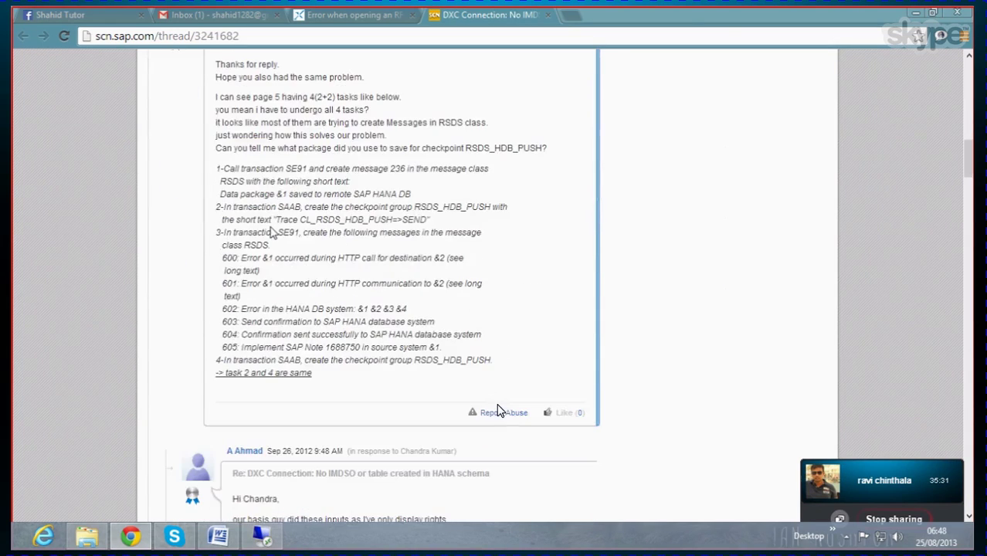
scroll(498, 410, "up", 1)
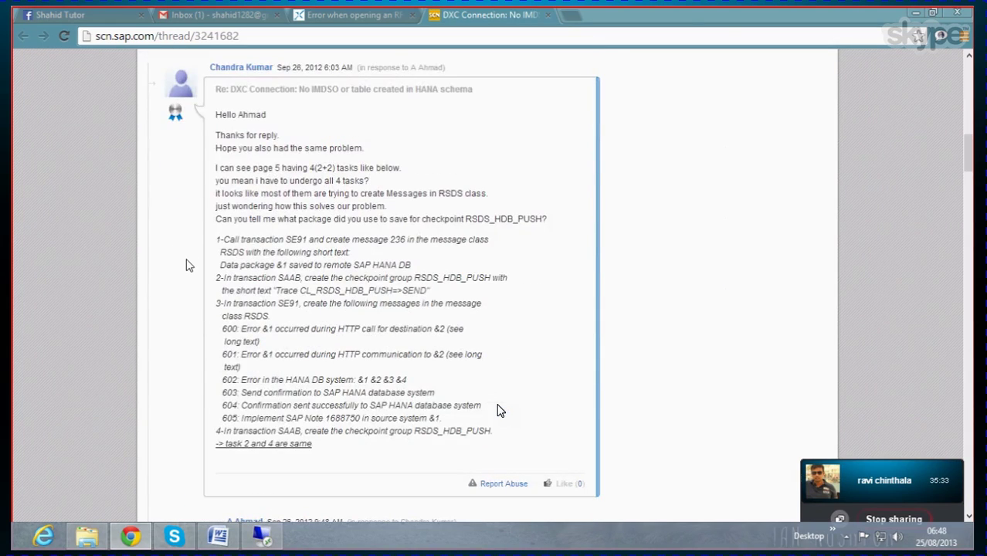
scroll(498, 410, "down", 1)
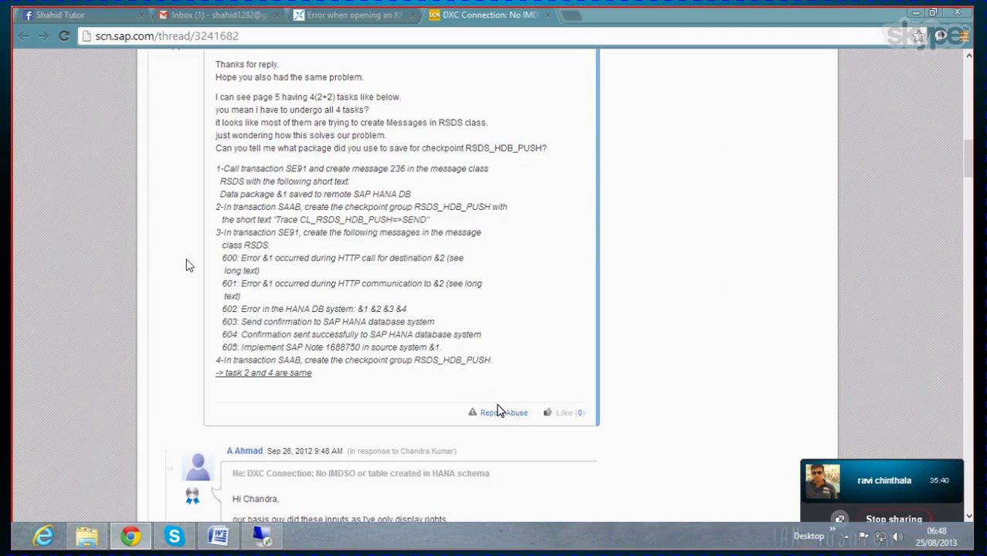
scroll(498, 410, "down", 1)
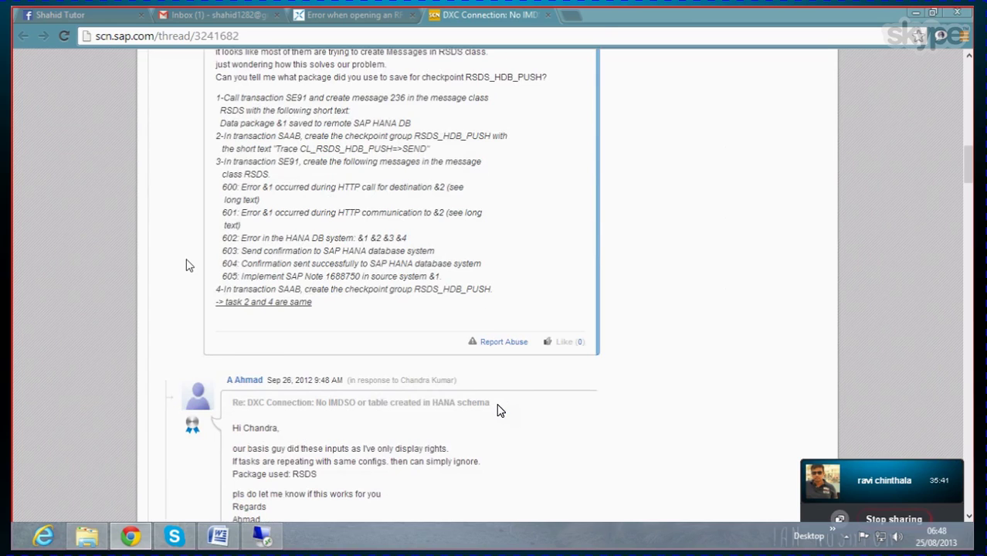
scroll(498, 410, "down", 4)
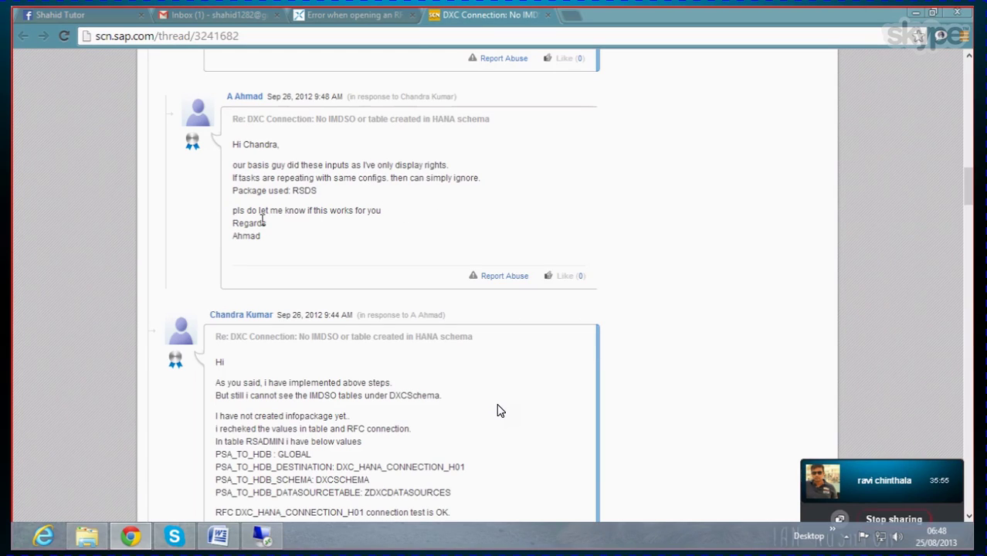
scroll(316, 238, "down", 4)
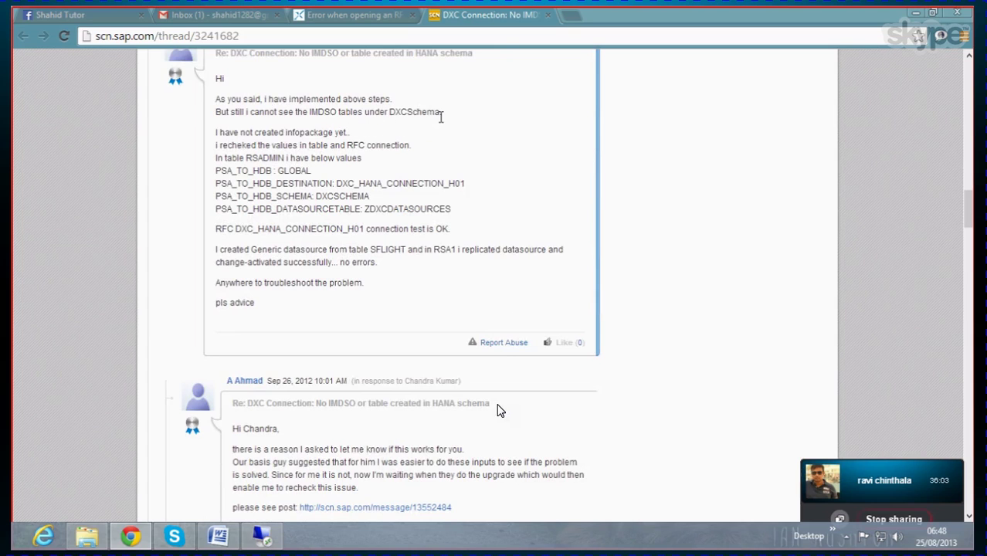
scroll(236, 235, "down", 2)
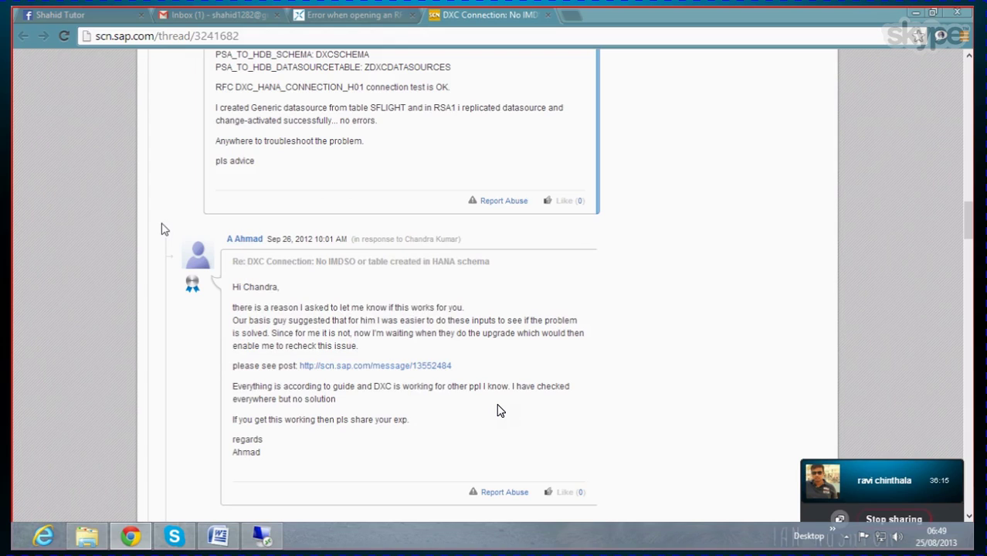
scroll(497, 410, "down", 3)
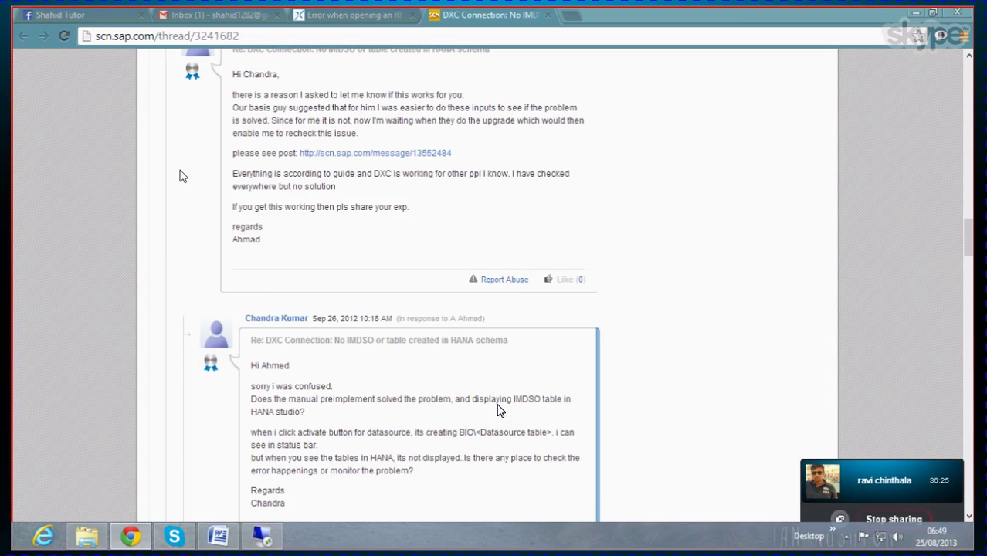
scroll(179, 176, "down", 9)
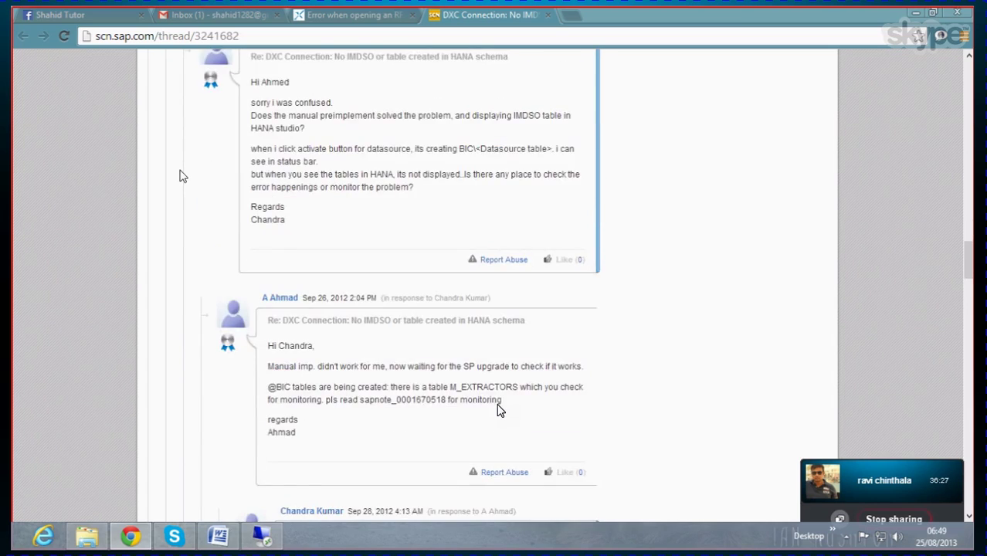
scroll(179, 176, "down", 18)
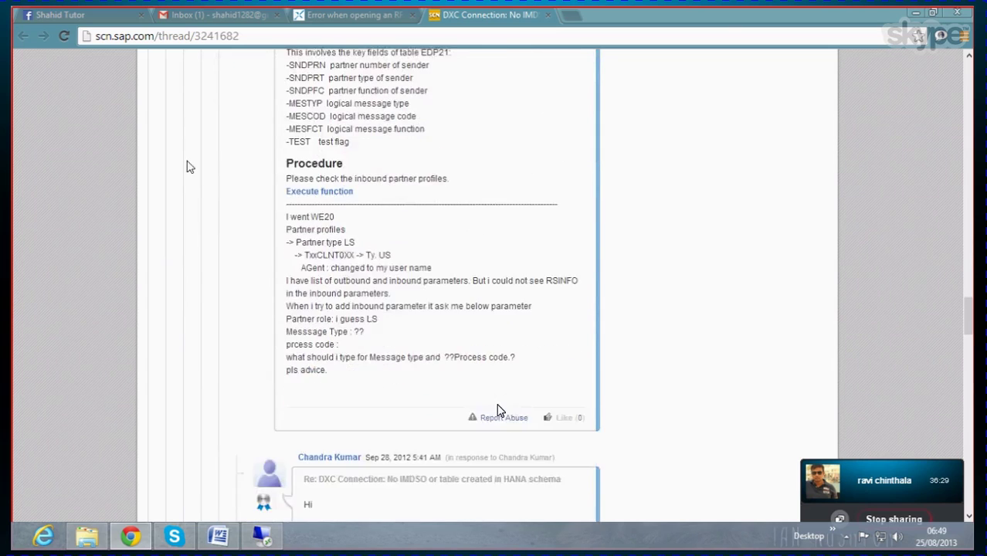
scroll(192, 164, "down", 5)
scroll(197, 149, "up", 12)
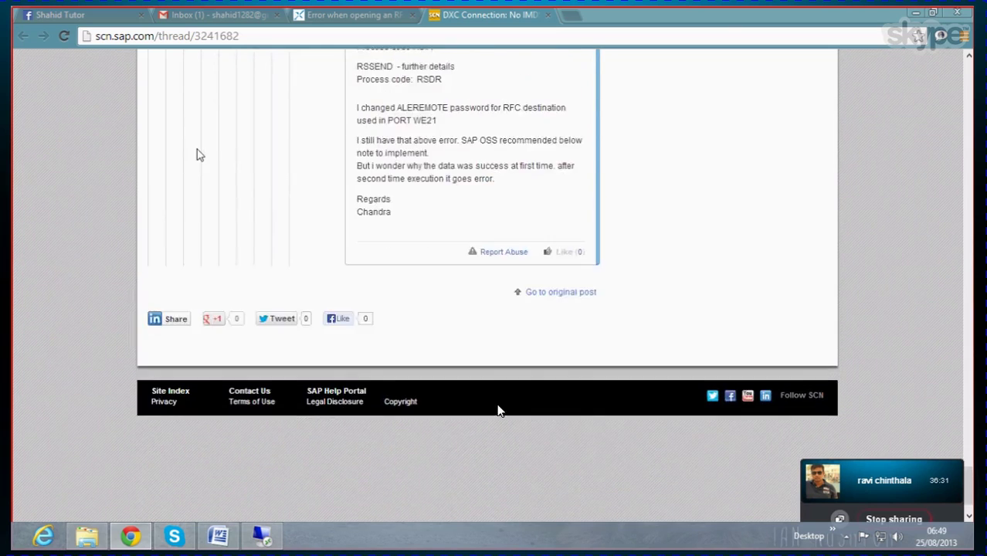
Step: Close the DXC Connection thread, read the benxbrain RFC error thread's STMS advice, then close it
left_click(548, 15)
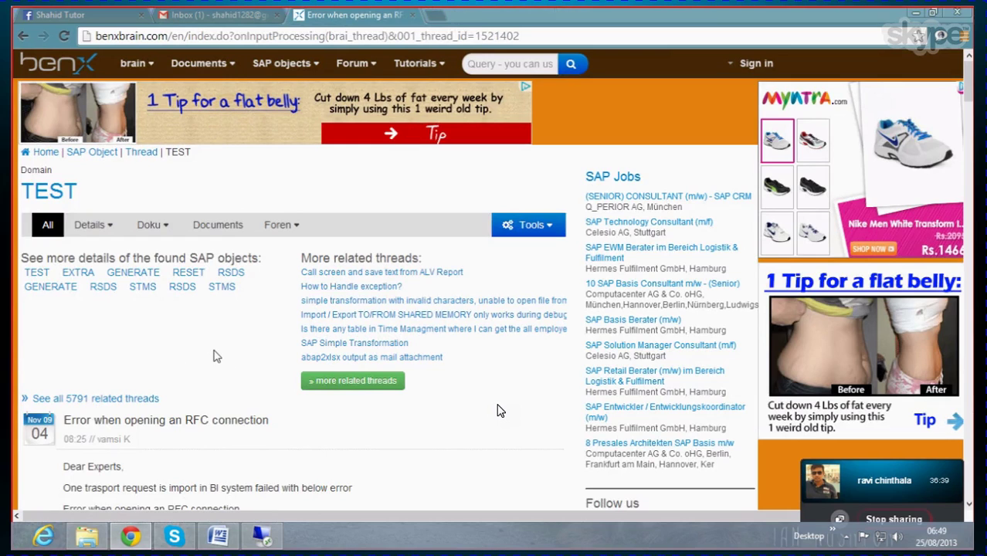
scroll(498, 410, "down", 4)
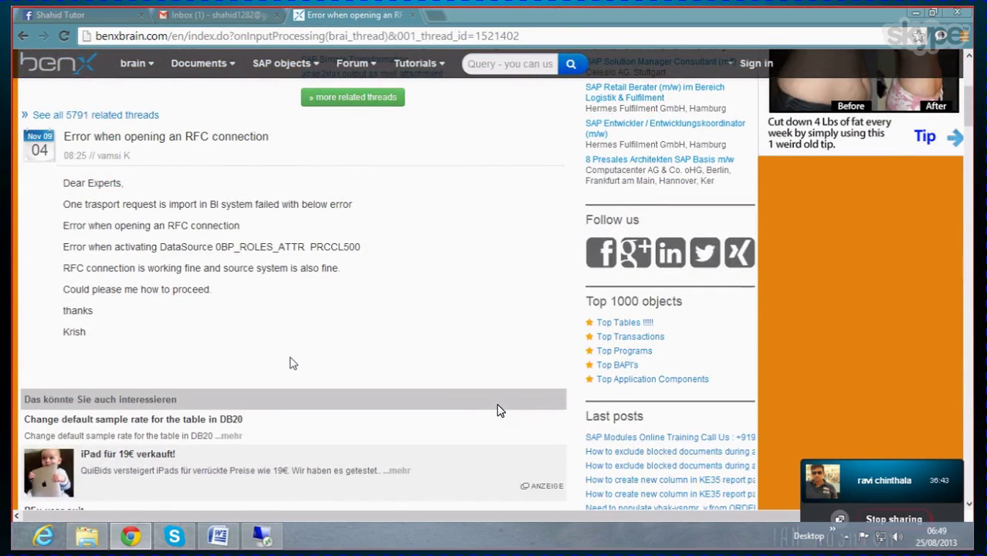
scroll(289, 361, "down", 2)
scroll(291, 364, "down", 9)
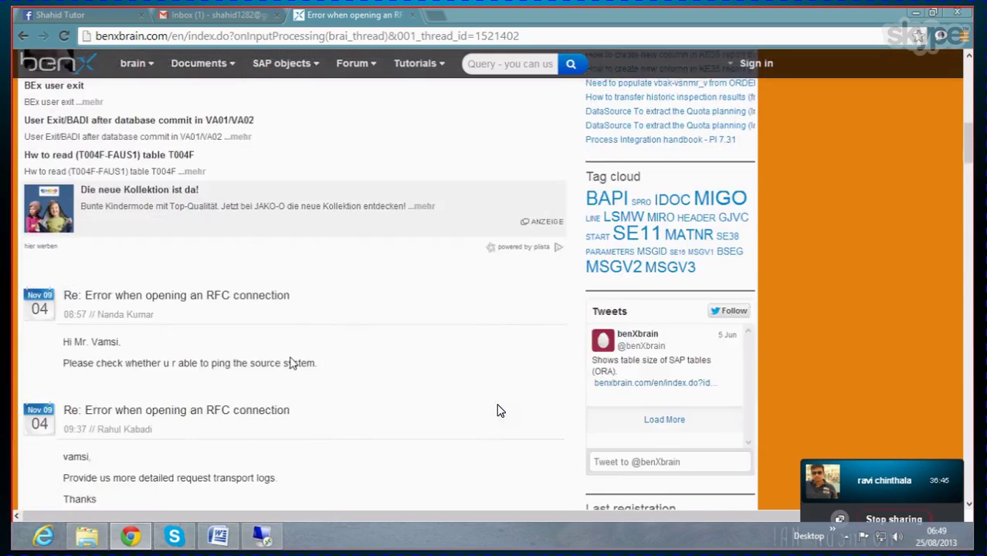
scroll(292, 363, "down", 5)
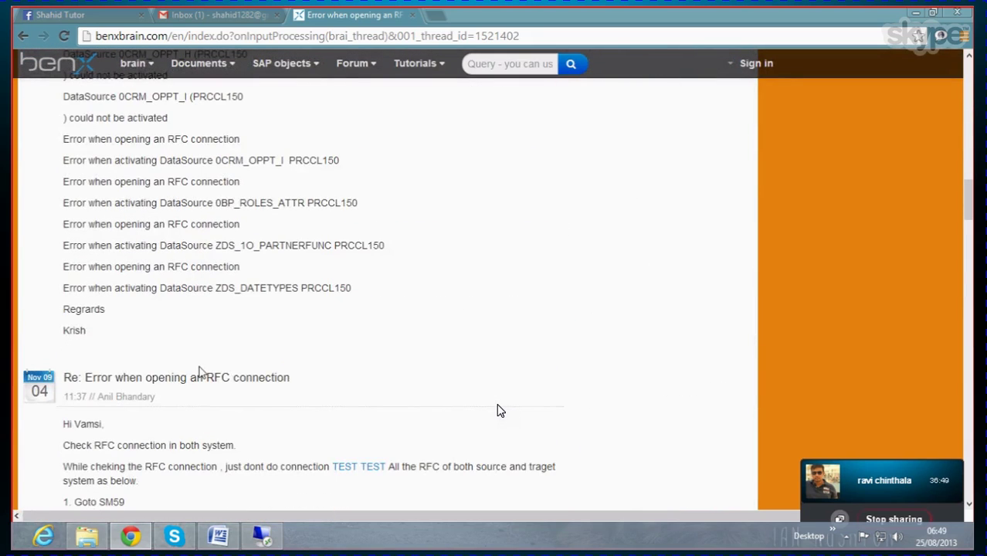
scroll(219, 371, "down", 5)
scroll(220, 367, "down", 15)
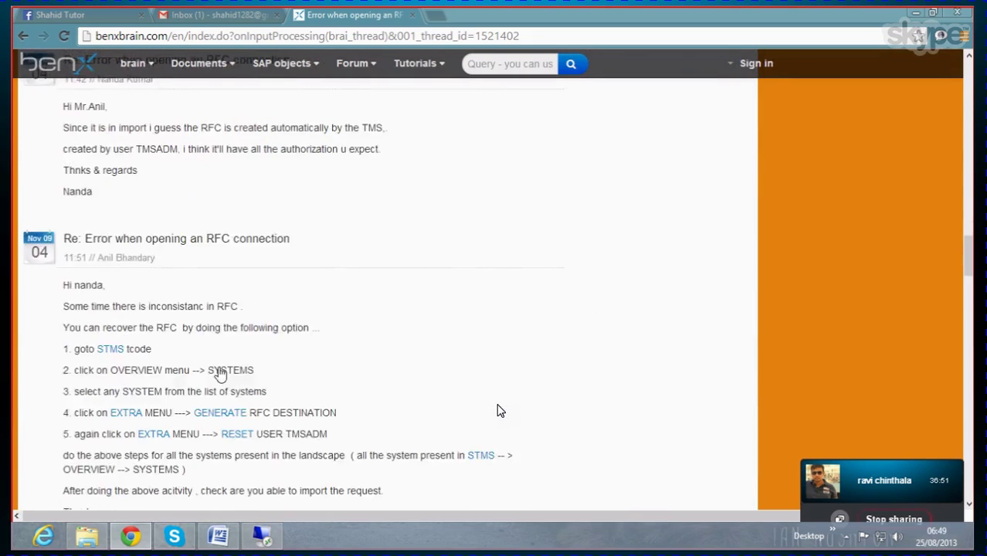
scroll(206, 386, "down", 2)
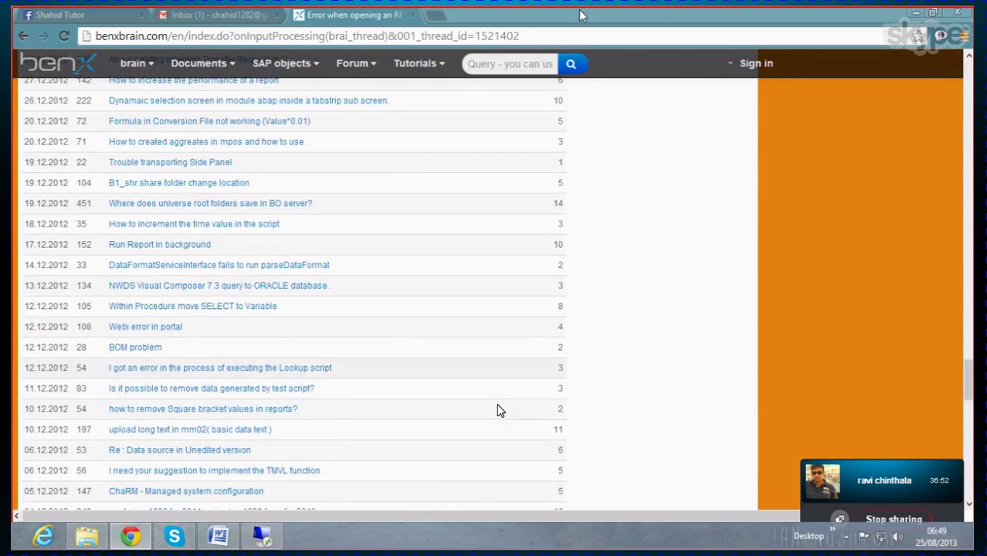
left_click(411, 15)
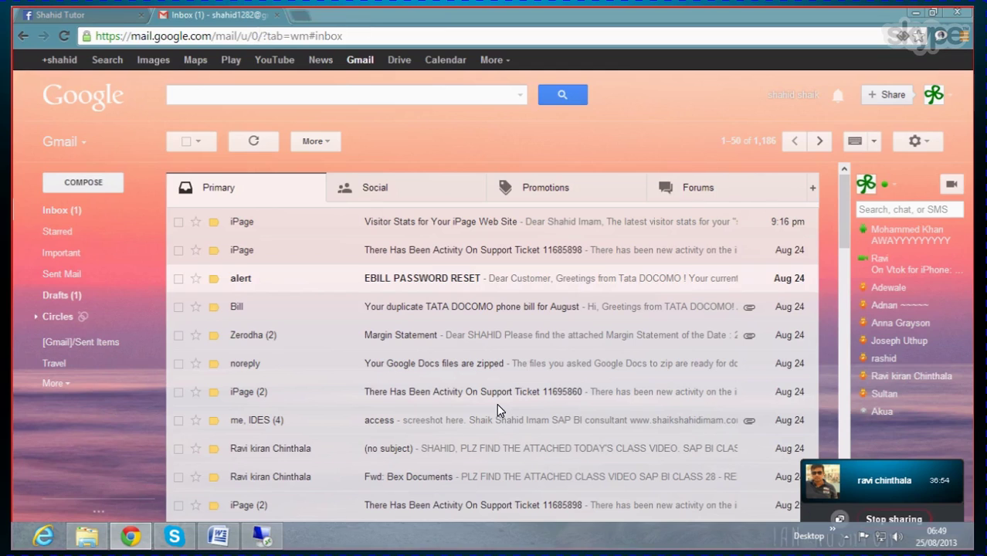
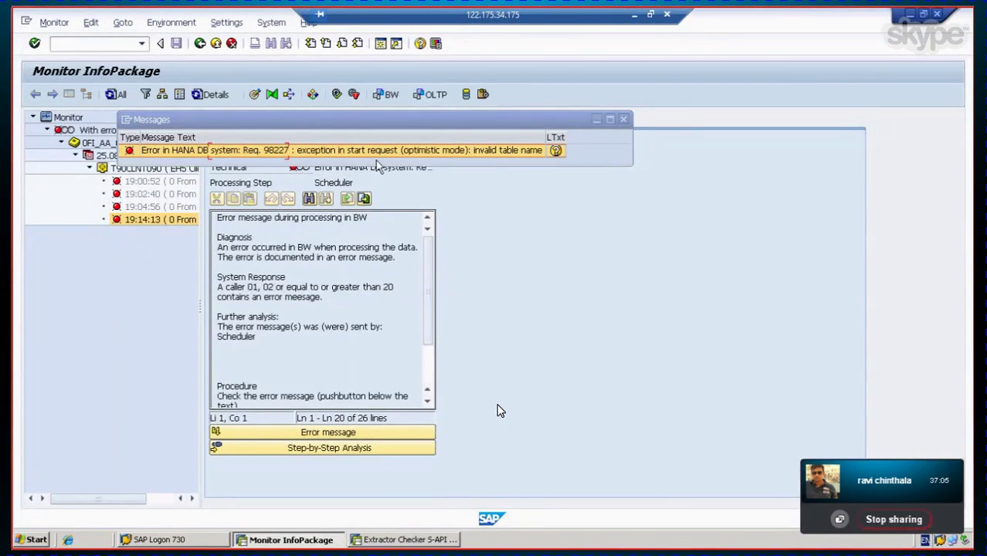
Step: Inspect the 19:14:13 request's details and IDocs, view the data request error, and return to the Scheduler
left_click(625, 119)
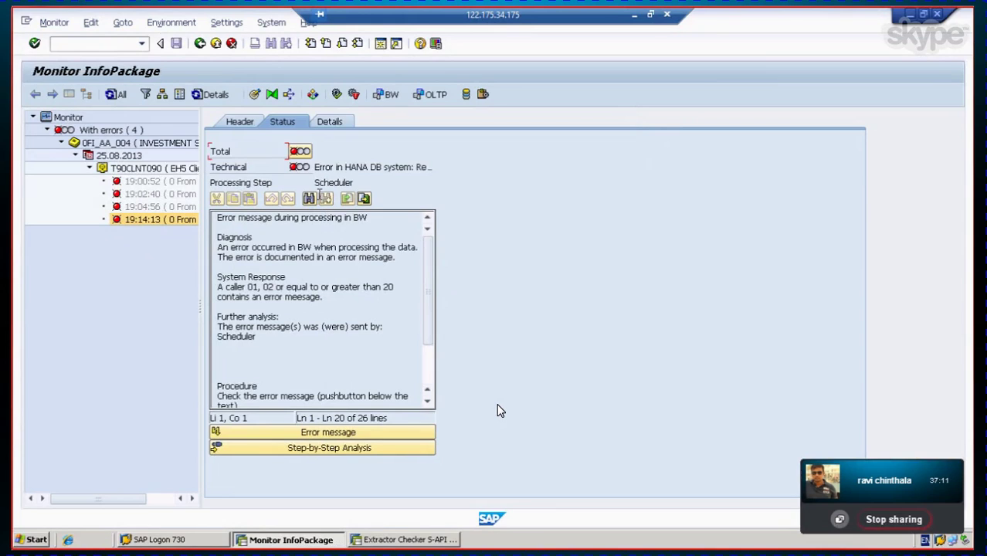
left_click(330, 122)
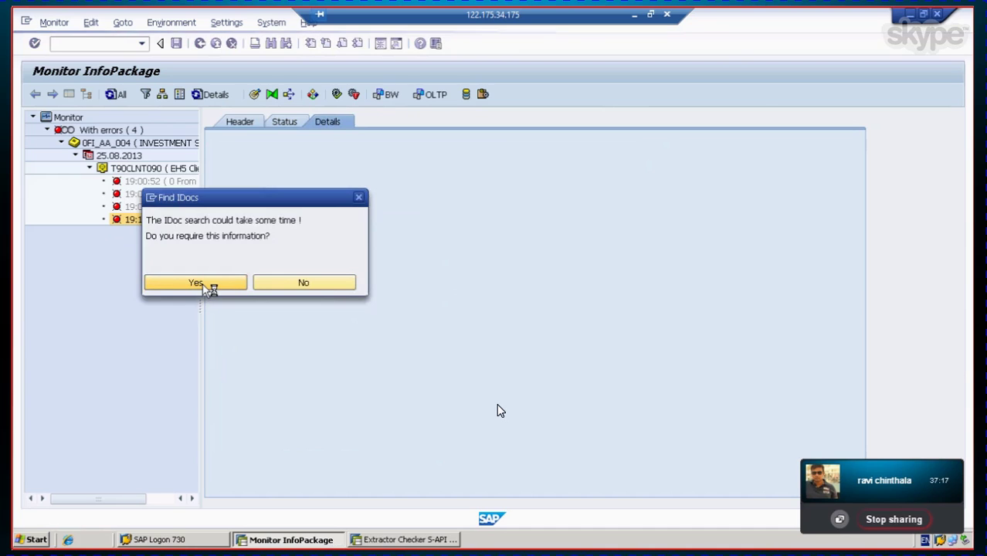
left_click(210, 287)
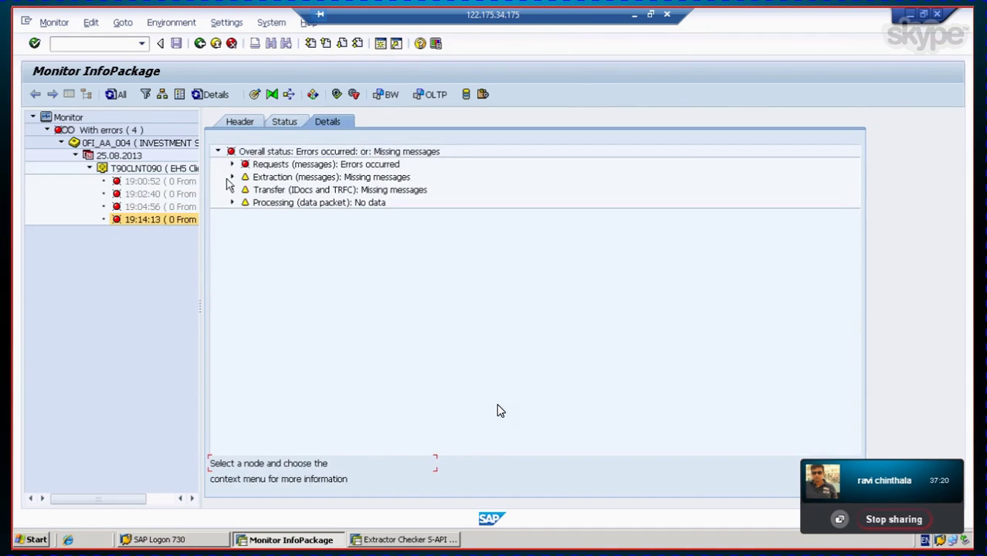
left_click(232, 163)
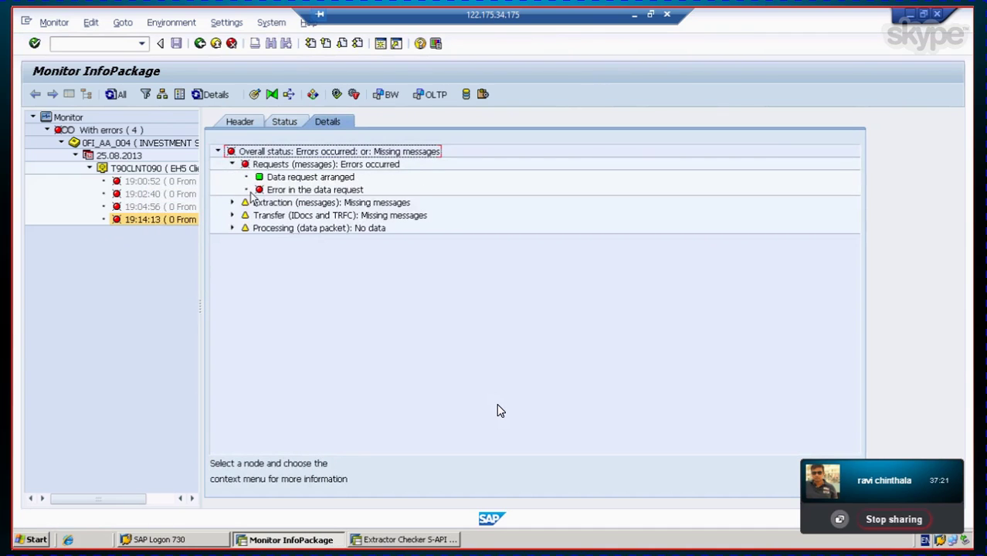
left_click(309, 189)
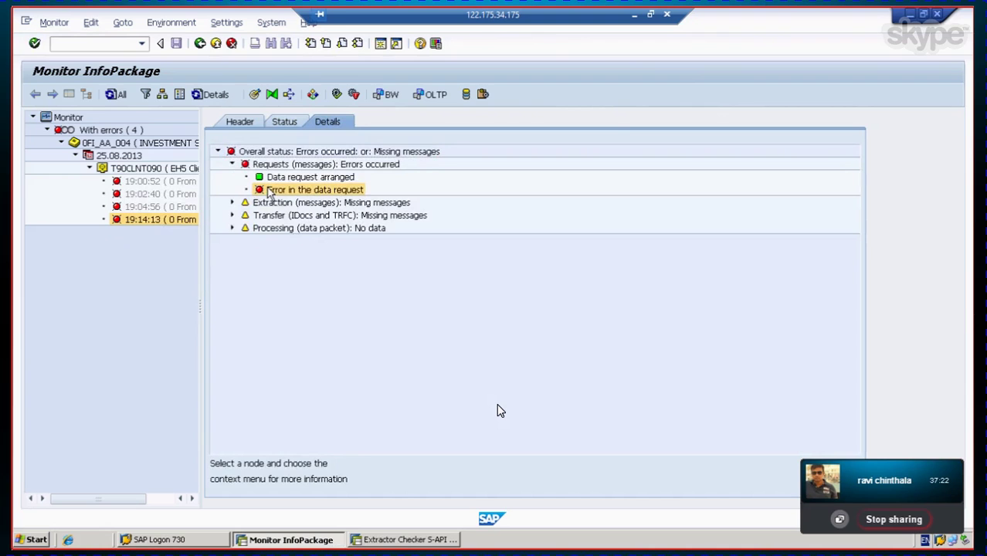
left_click(199, 44)
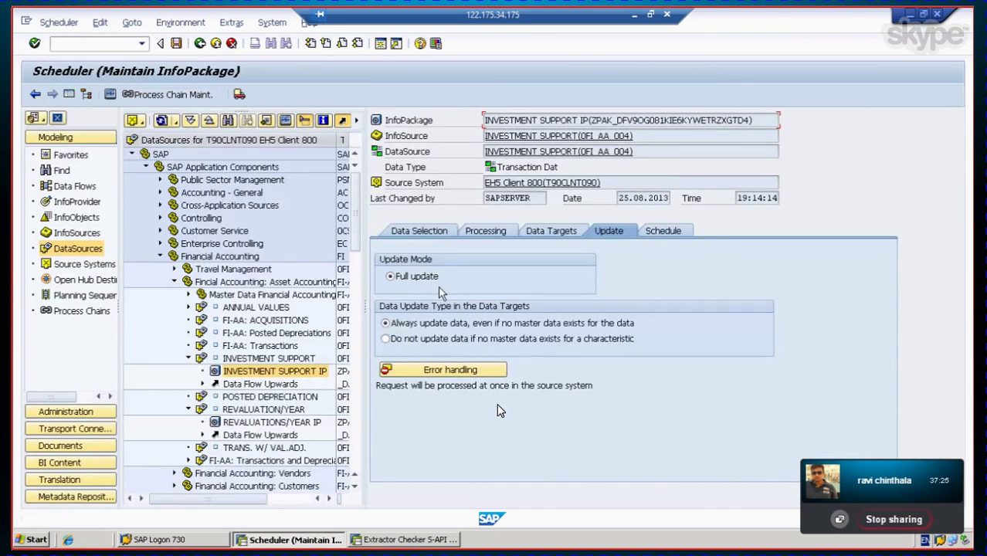
Step: Return to the Data Warehousing Workbench and dismiss the INVESTMENT SUPPORT IP actions menu without running anything
left_click(35, 93)
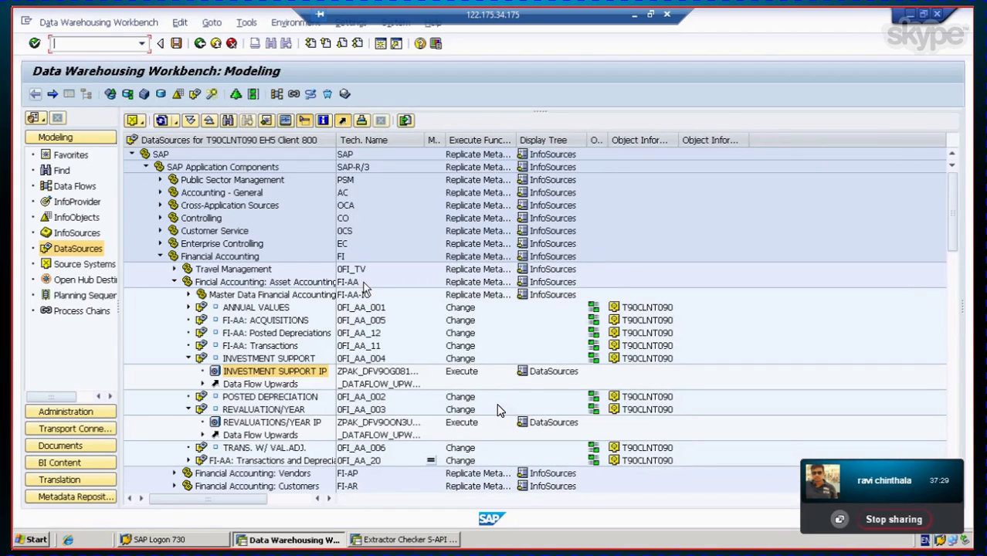
left_click(256, 373)
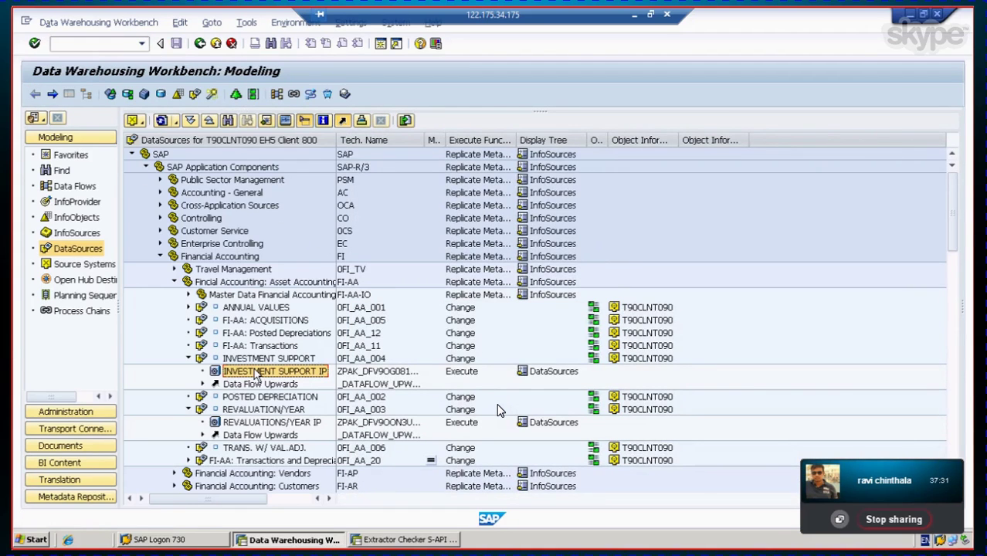
right_click(255, 374)
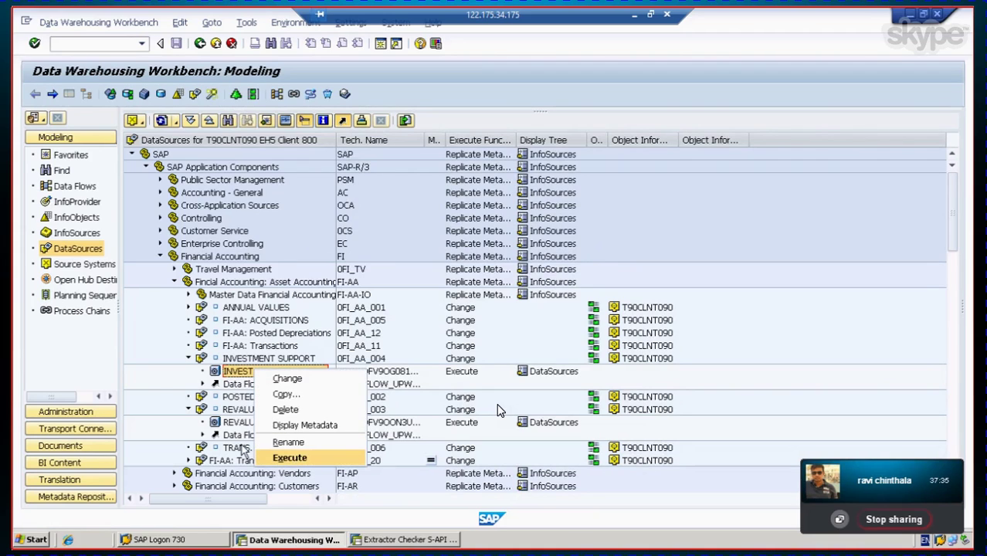
left_click(156, 378)
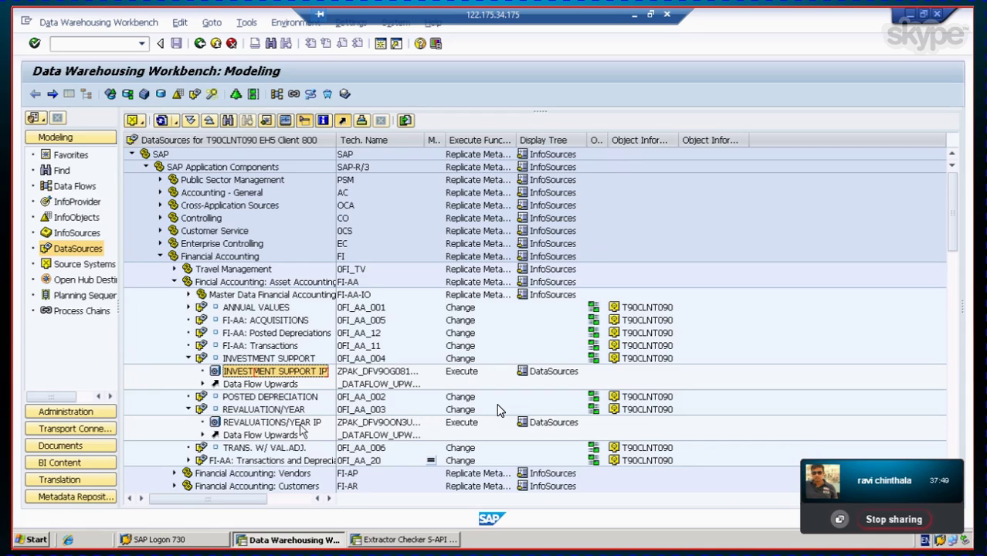
Step: Browse the depreciation and revaluation DataSource entries, then switch the navigation to InfoProviders
left_click(275, 385)
left_click(270, 397)
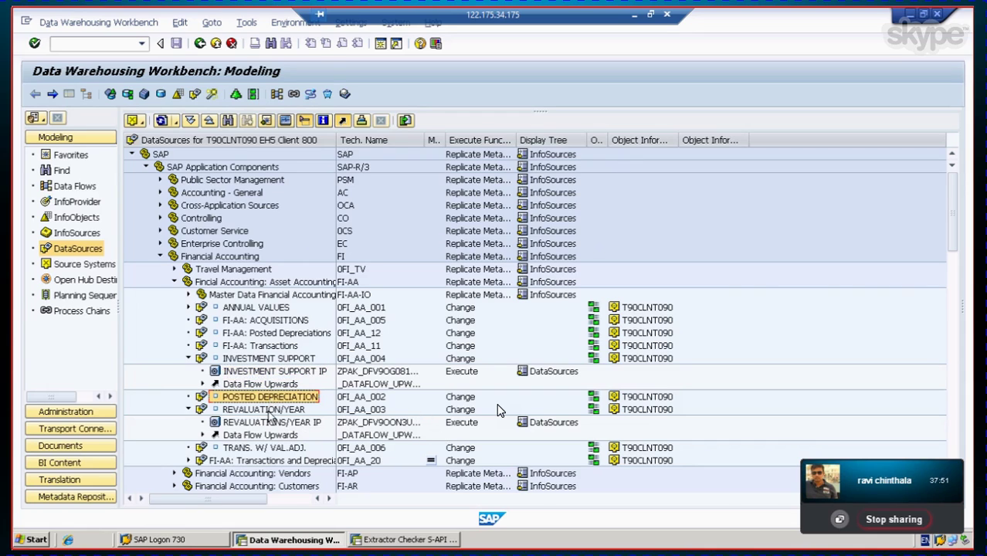
left_click(268, 410)
left_click(274, 422)
left_click(266, 435)
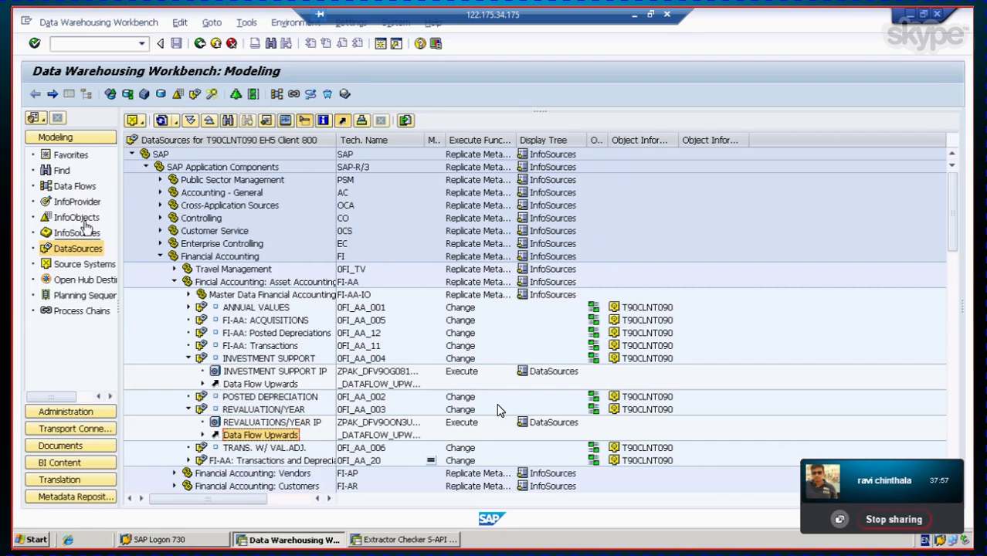
left_click(82, 205)
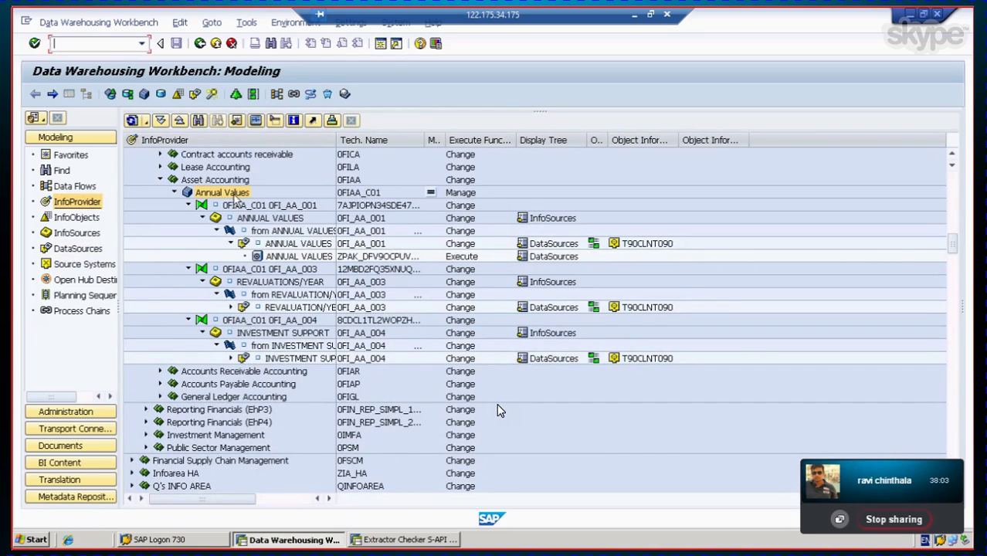
Step: Manage the Annual Values cube, mark requests 98223 and 98219, and display its contents
left_click(461, 193)
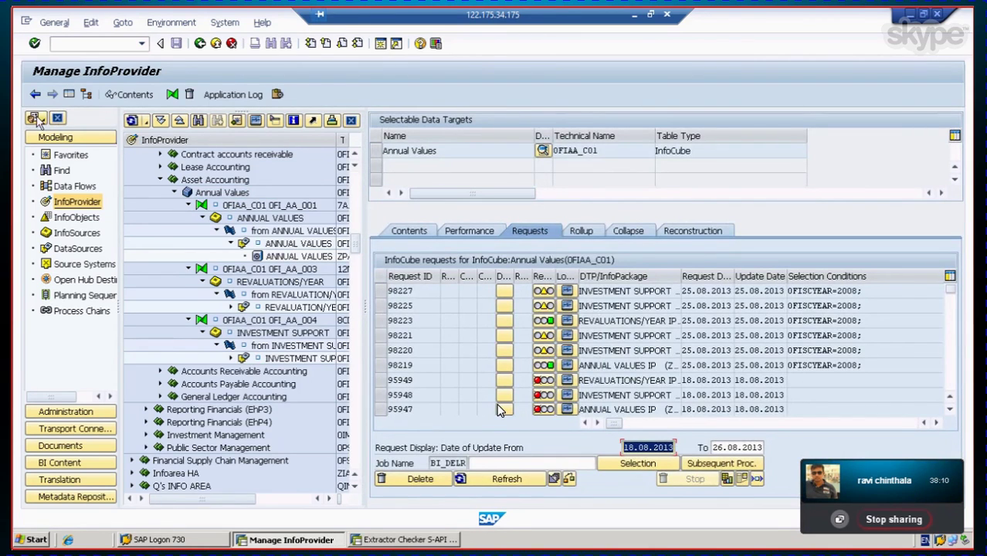
left_click(68, 95)
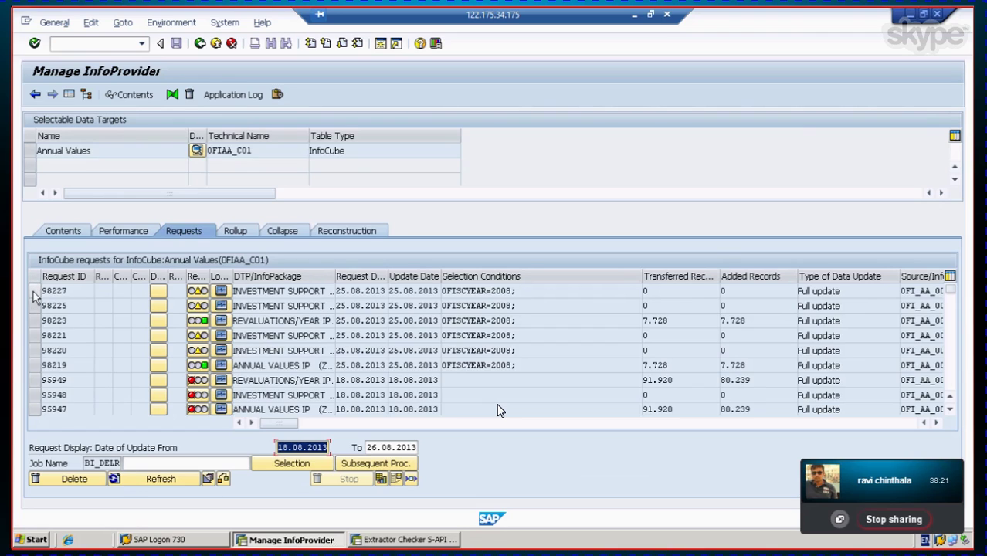
left_click(34, 321)
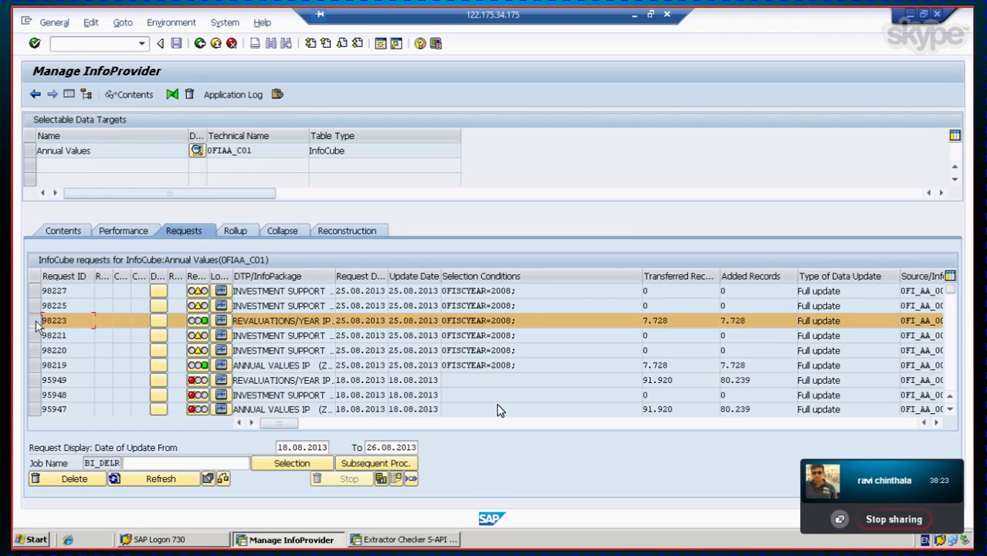
left_click(37, 367, "ctrl")
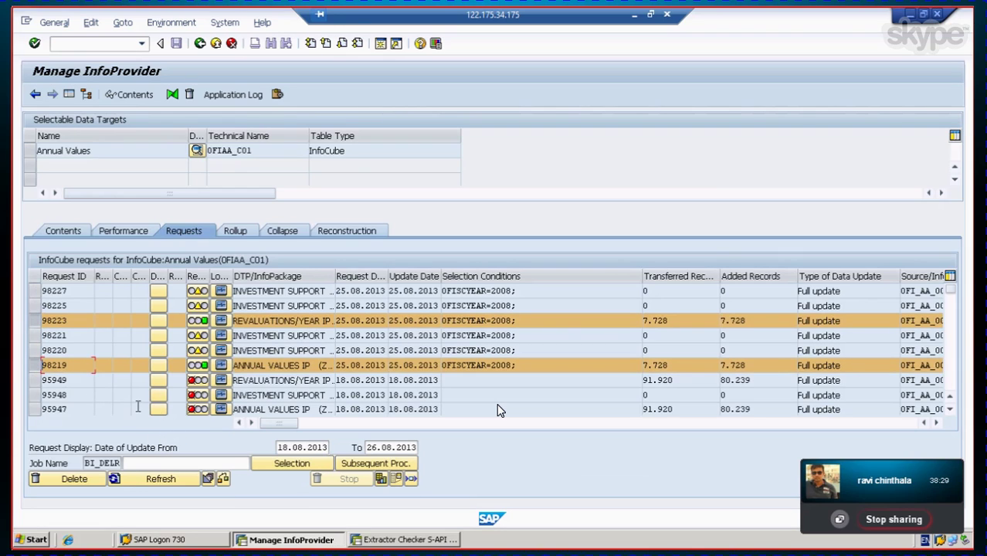
left_click(32, 151)
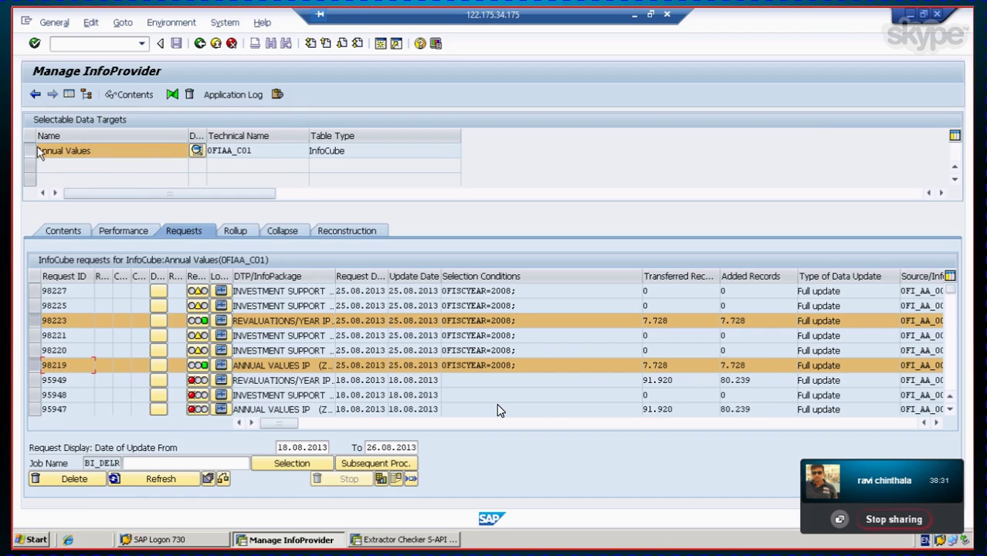
left_click(132, 96)
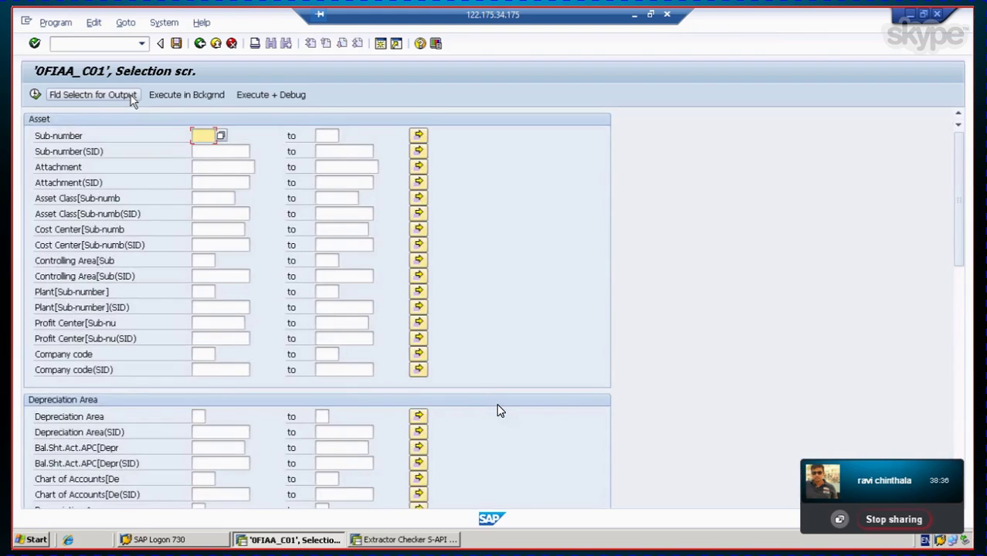
Step: Choose Sub-number, Attachment, Asset Class, Profit Center, Company code and Depreciation Area as output fields
left_click(131, 95)
left_click(38, 136)
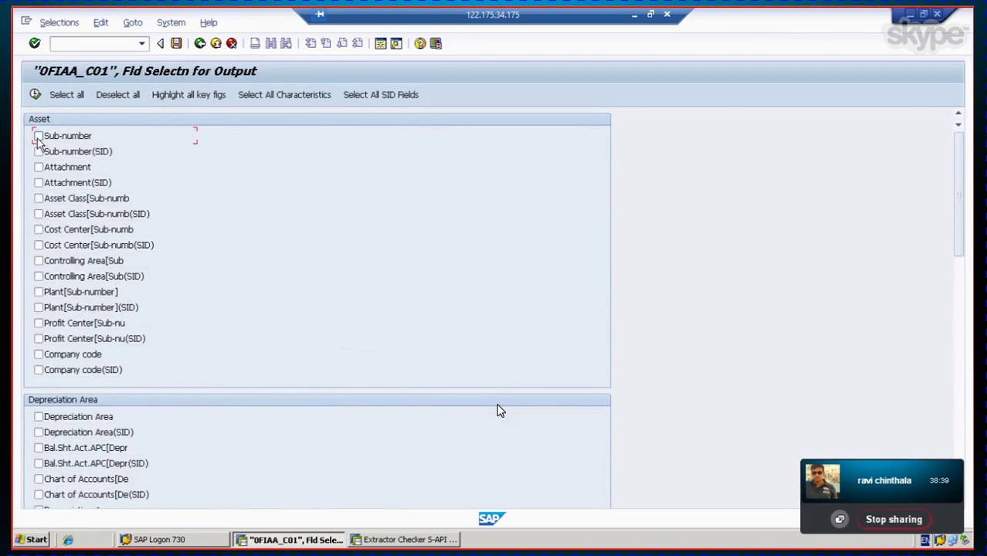
left_click(38, 167)
left_click(39, 199)
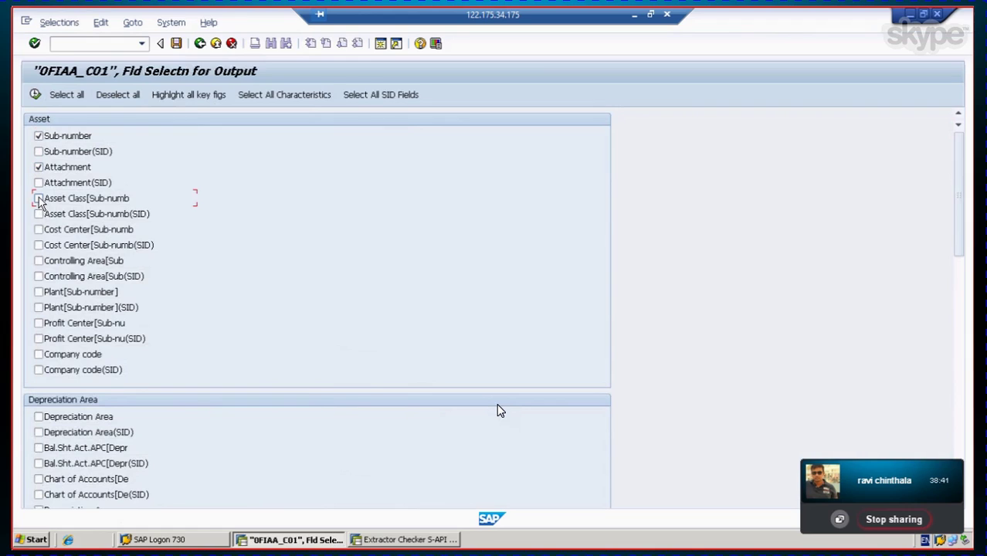
left_click(38, 324)
left_click(38, 355)
scroll(87, 376, "down", 1)
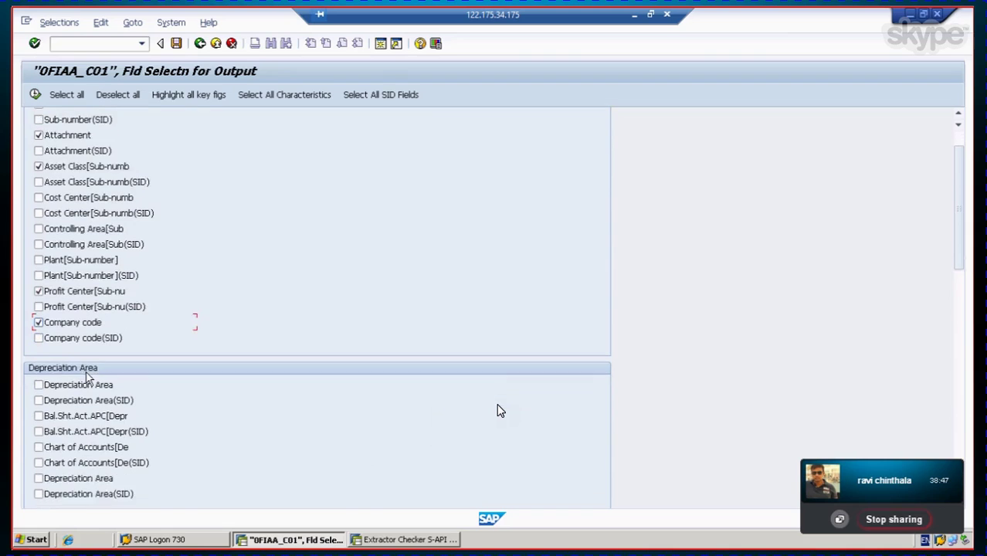
left_click(39, 373)
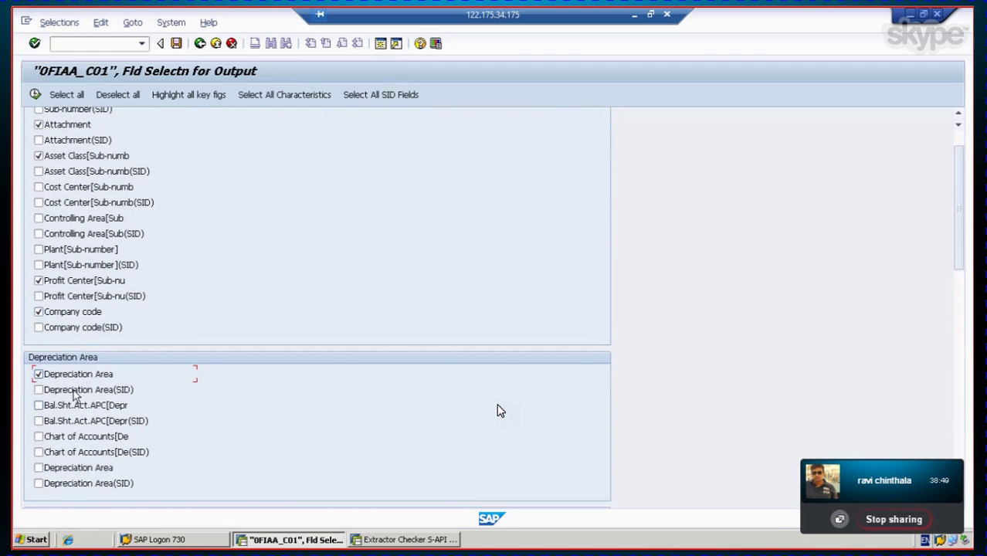
Step: Add the second Depreciation Area, Fiscal year, Fiscal Year Variant and Currency, then apply the field selection
scroll(75, 397, "down", 3)
left_click(38, 393)
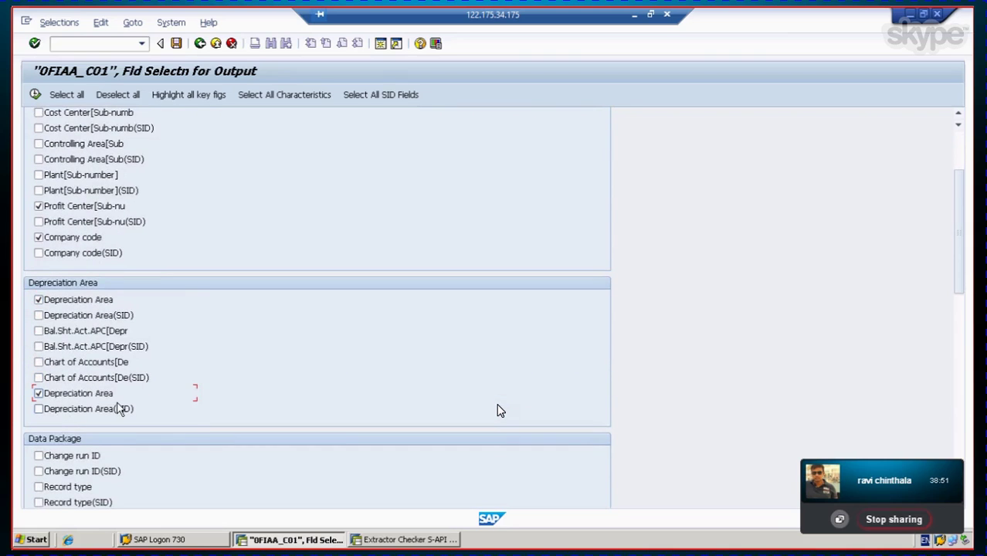
scroll(120, 409, "down", 7)
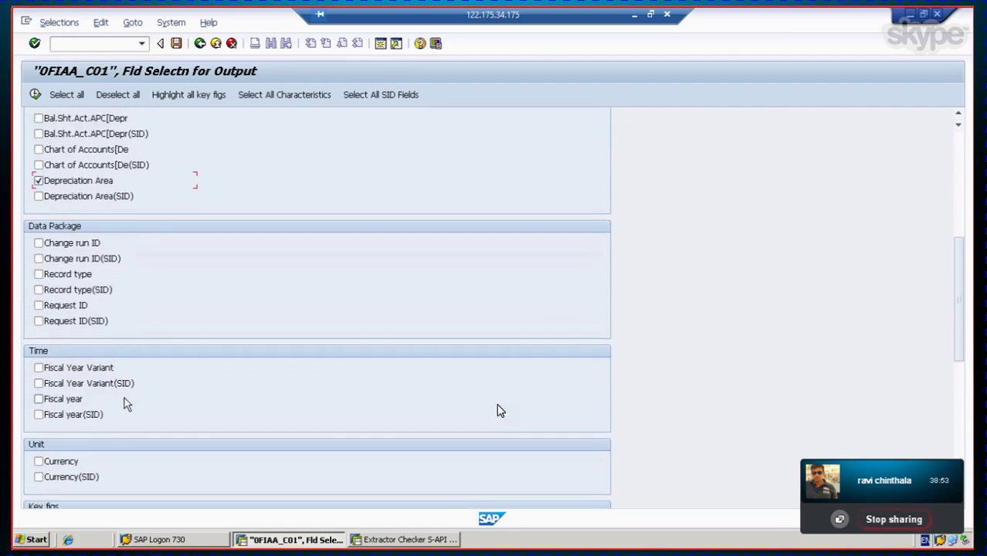
scroll(127, 397, "down", 1)
left_click(39, 369)
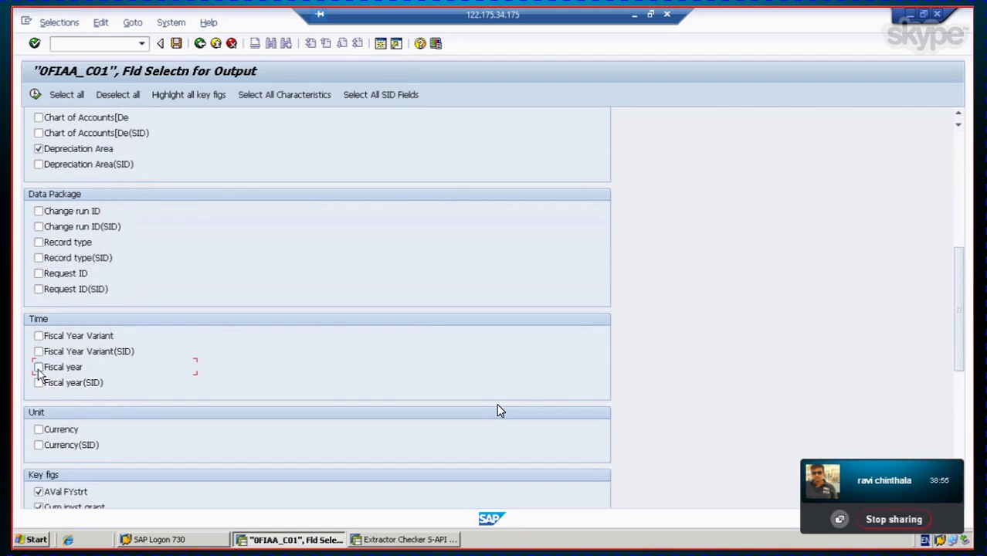
left_click(38, 336)
scroll(149, 408, "down", 4)
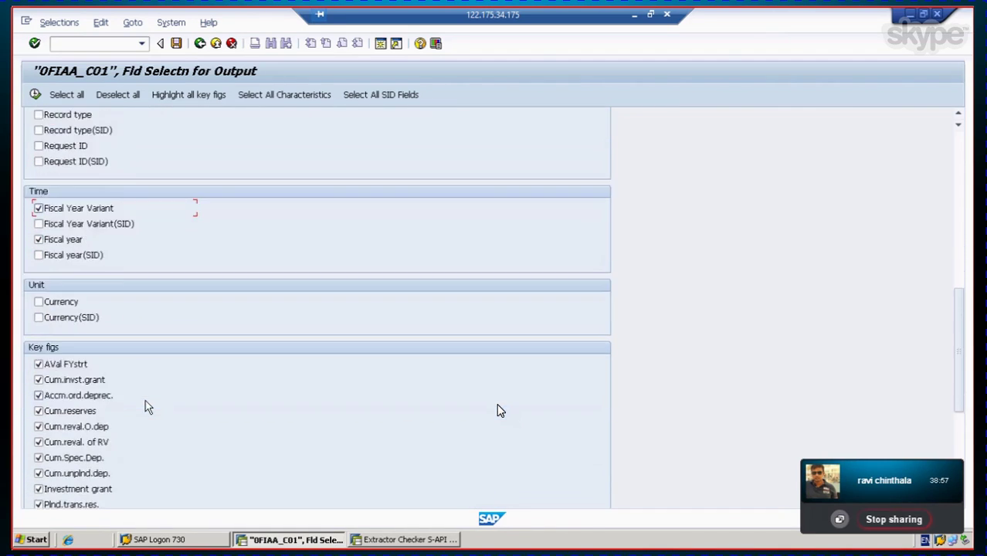
left_click(38, 302)
scroll(165, 368, "down", 1)
scroll(166, 368, "up", 5)
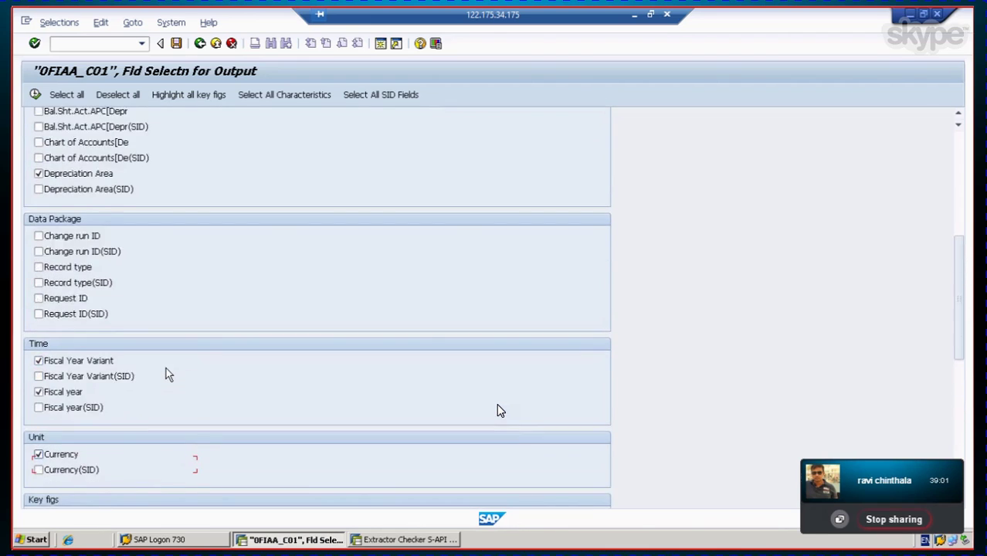
scroll(165, 374, "up", 6)
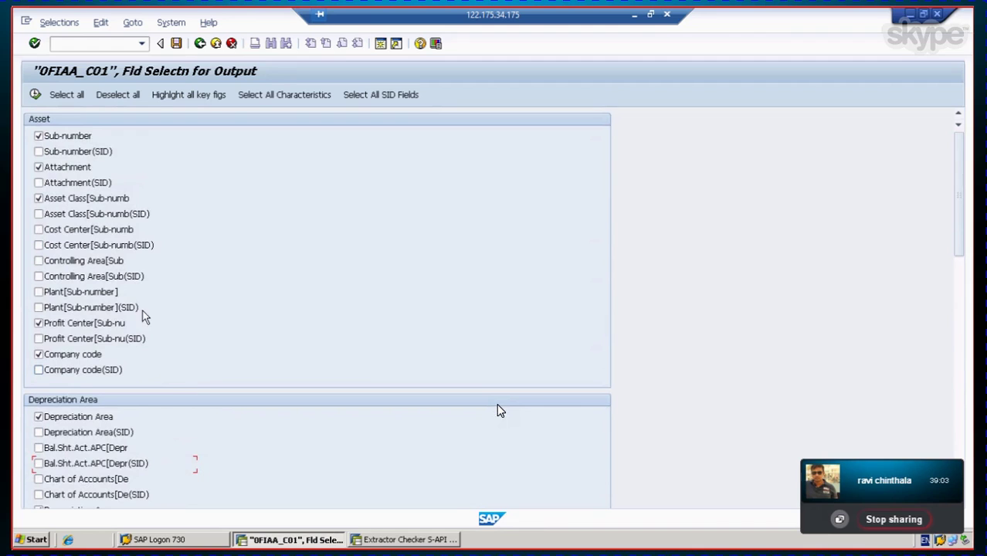
left_click(35, 94)
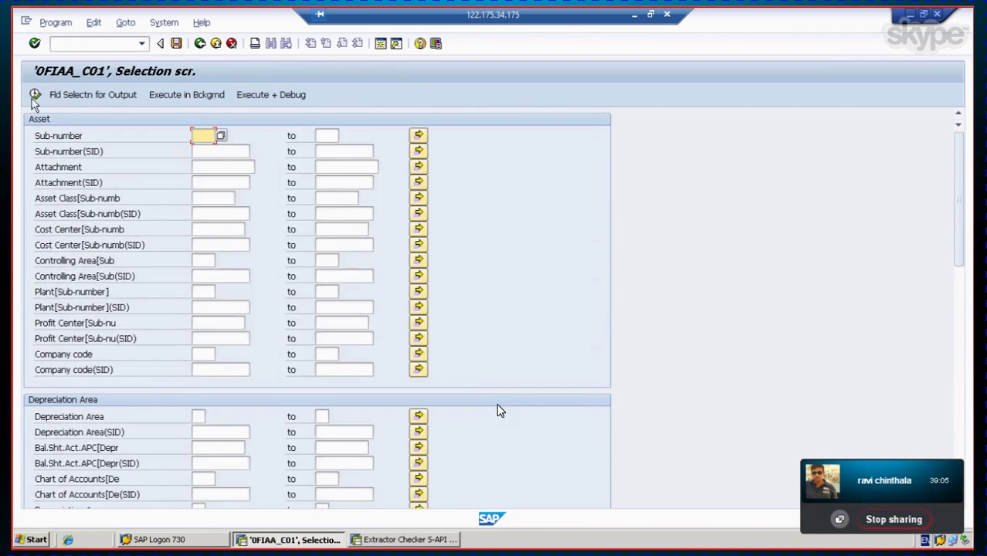
Step: Execute the 0FIAA_C01 selection, scroll the asset list across all columns, then go back
left_click(35, 96)
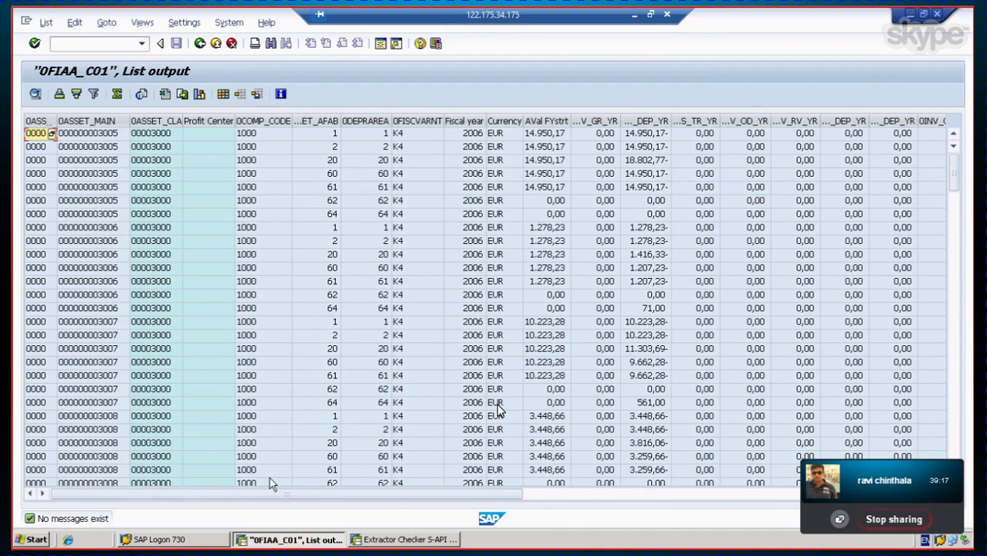
left_click_drag(511, 493, 600, 499)
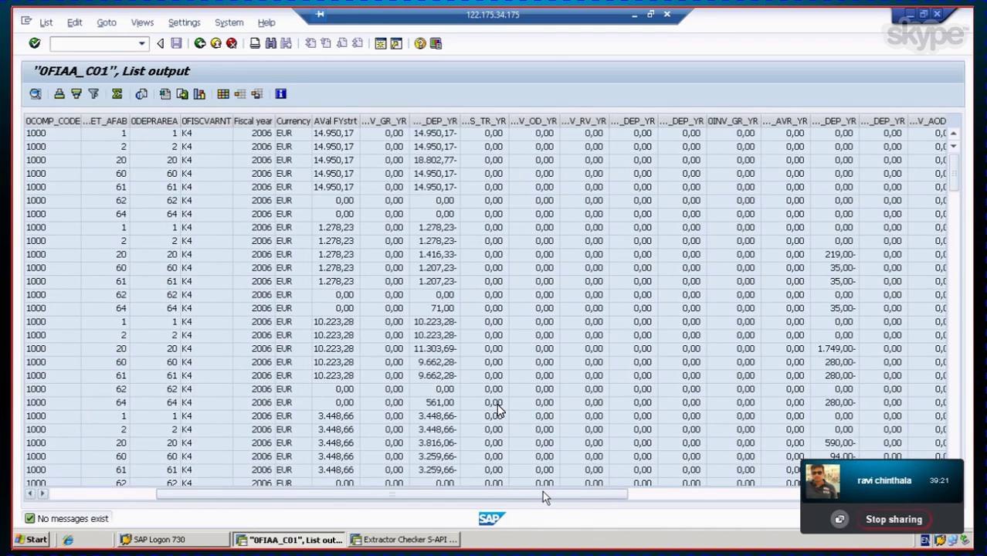
left_click_drag(531, 492, 663, 494)
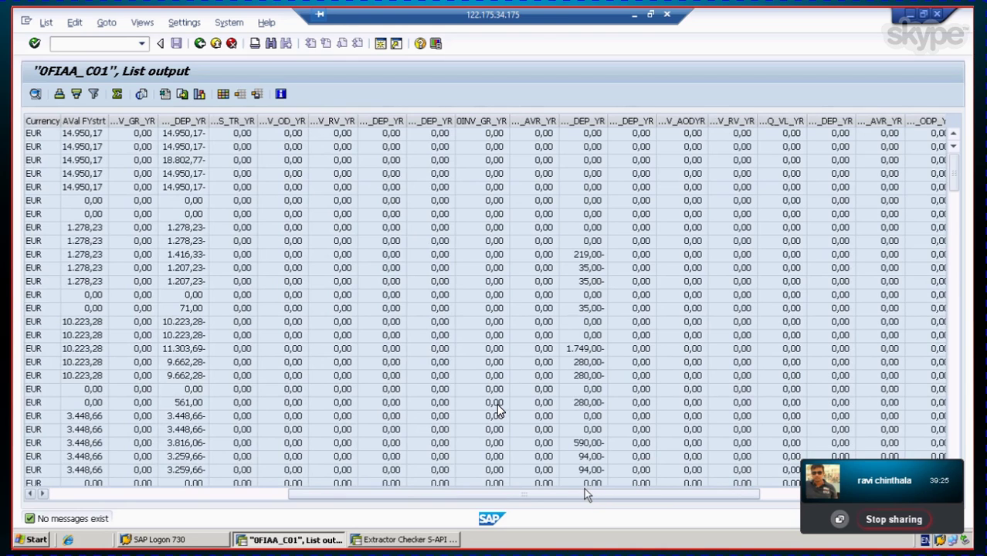
left_click_drag(585, 493, 506, 497)
left_click_drag(564, 493, 426, 488)
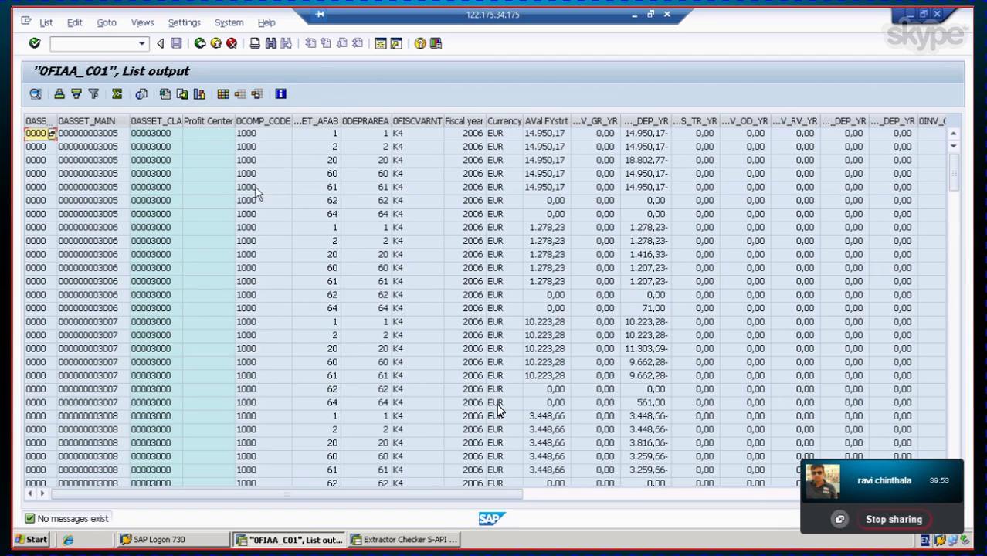
left_click(76, 138)
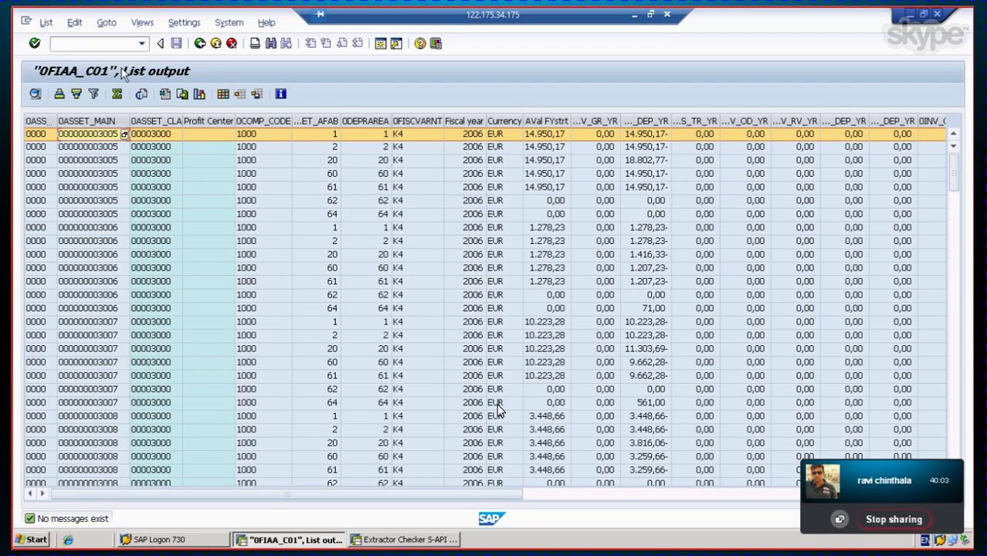
left_click(199, 43)
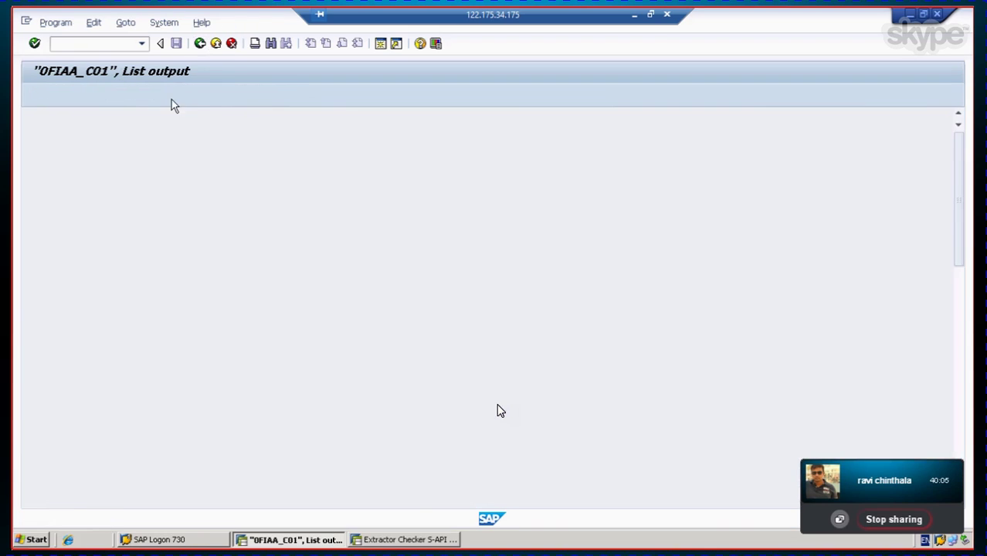
Step: Back out of the workbench to SAP Easy Access and minimise the remote session
left_click(199, 43)
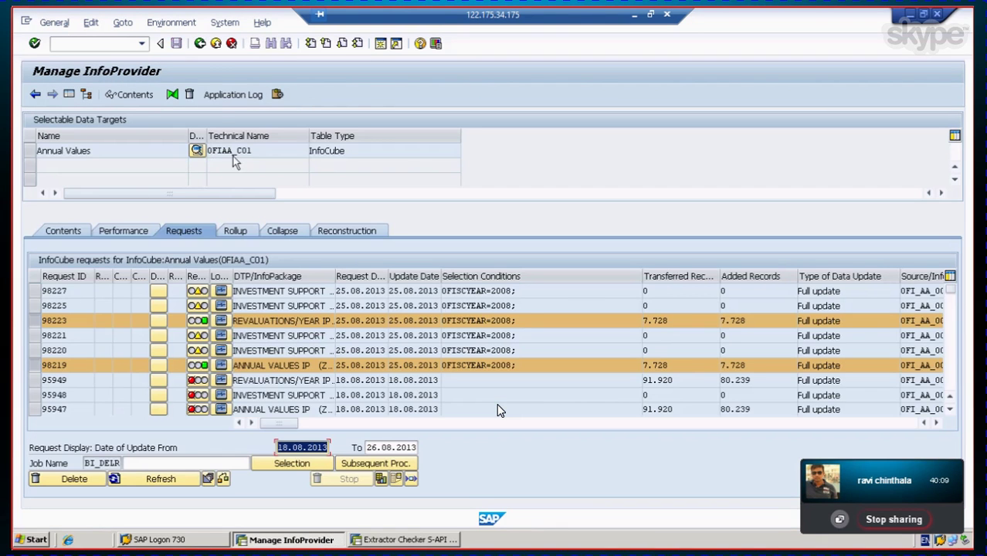
left_click(199, 43)
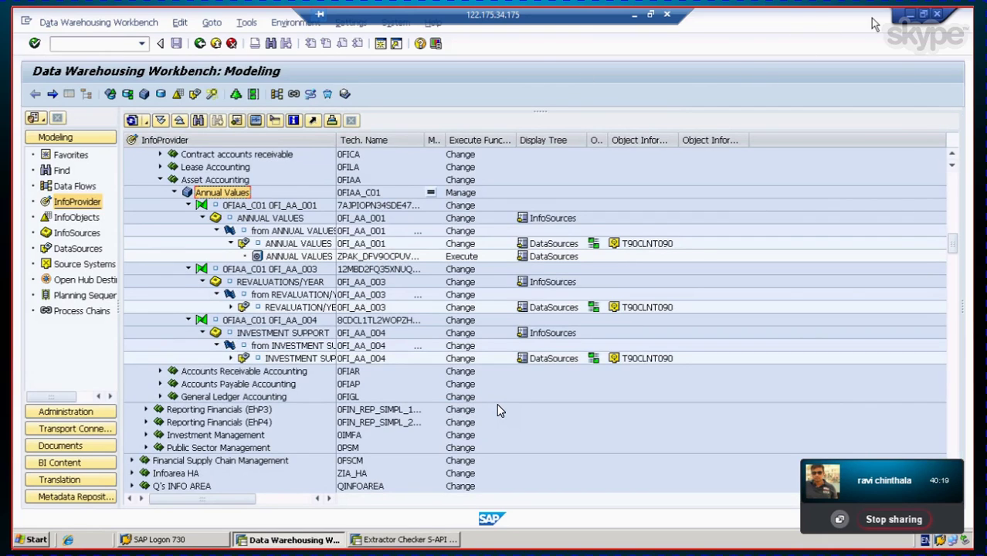
left_click(200, 44)
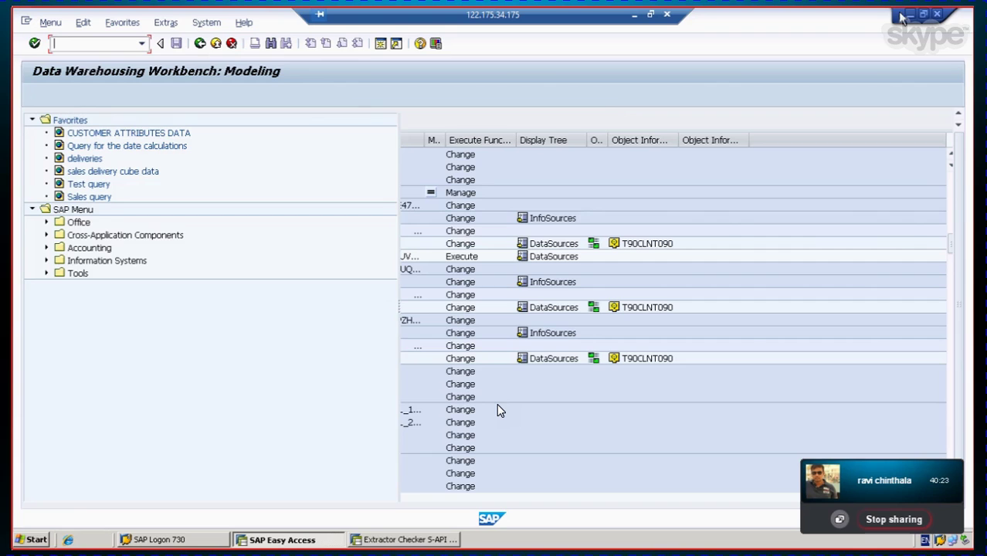
key("F3")
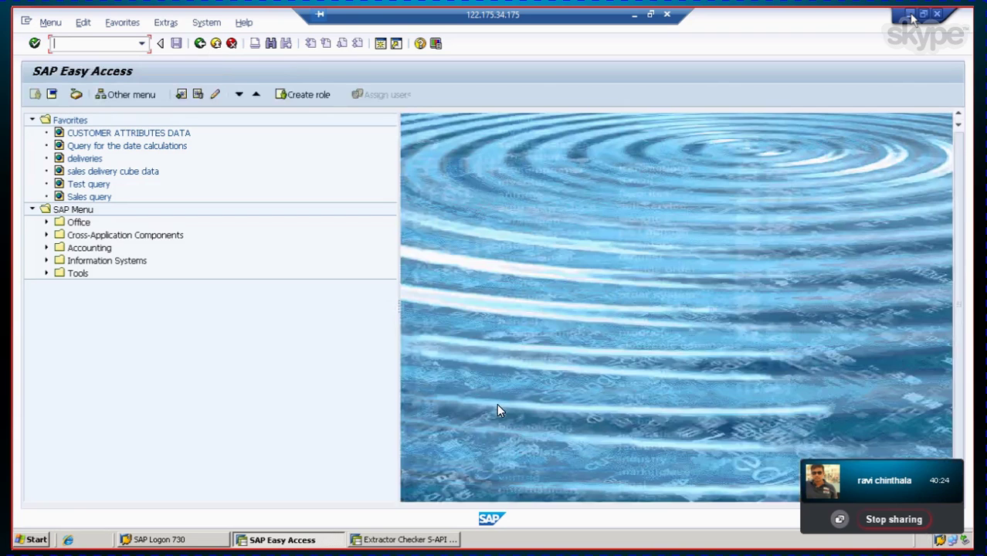
left_click(633, 18)
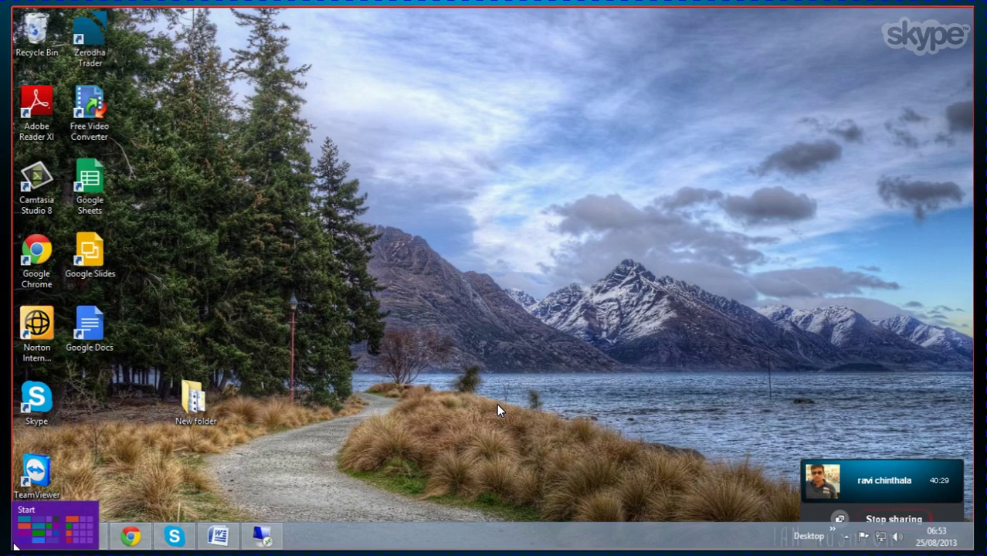
Step: Launch Microsoft Office Excel 2007 from the Windows 8 Start screen tiles
left_click(15, 544)
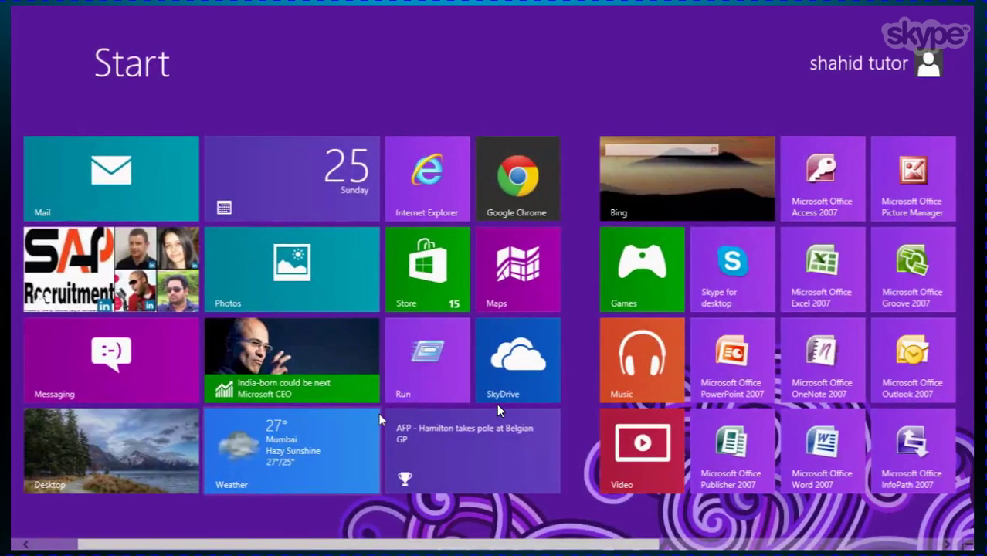
scroll(498, 409, "down", 3)
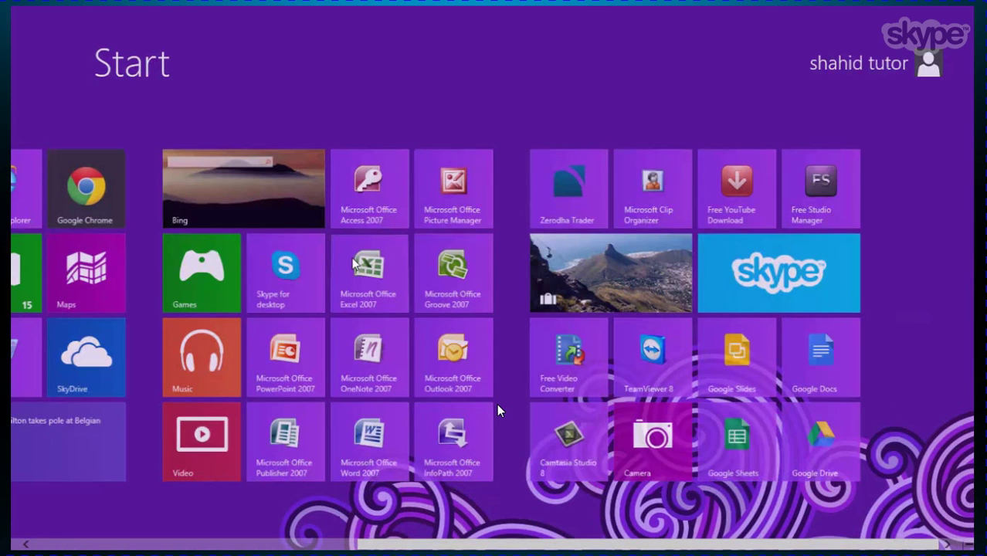
left_click(352, 265)
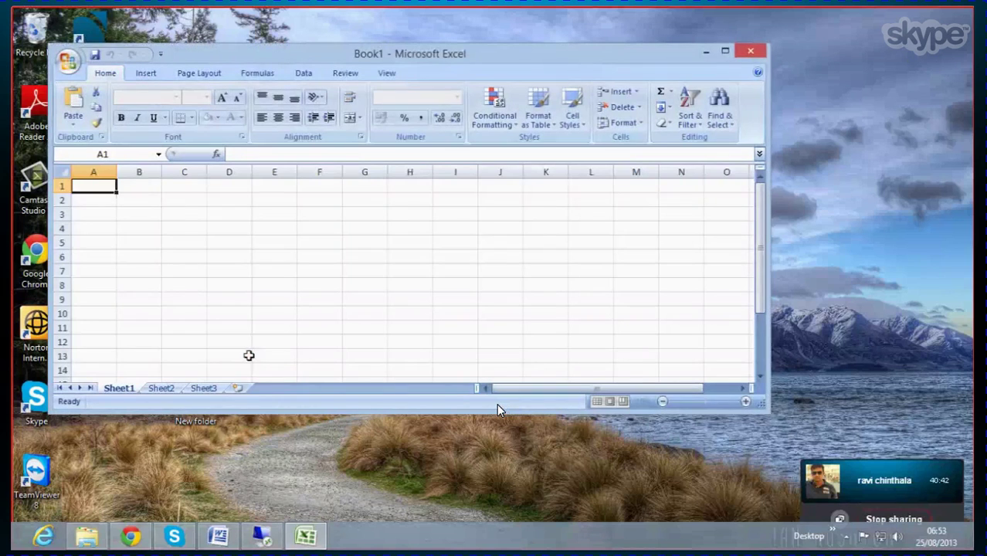
Step: Maximise the Excel window, select the whole sheet and hide its gridlines
left_click(724, 51)
left_click(20, 132)
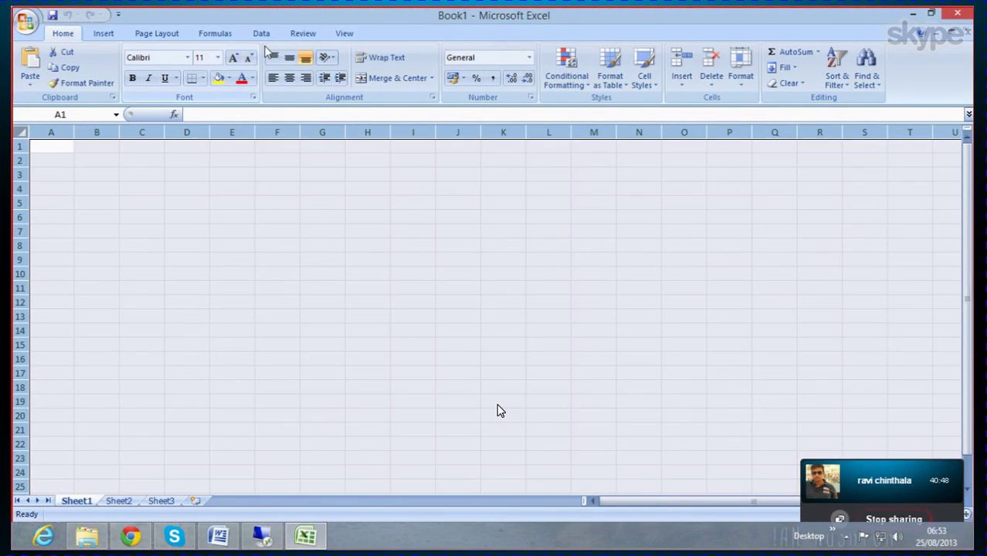
left_click(144, 36)
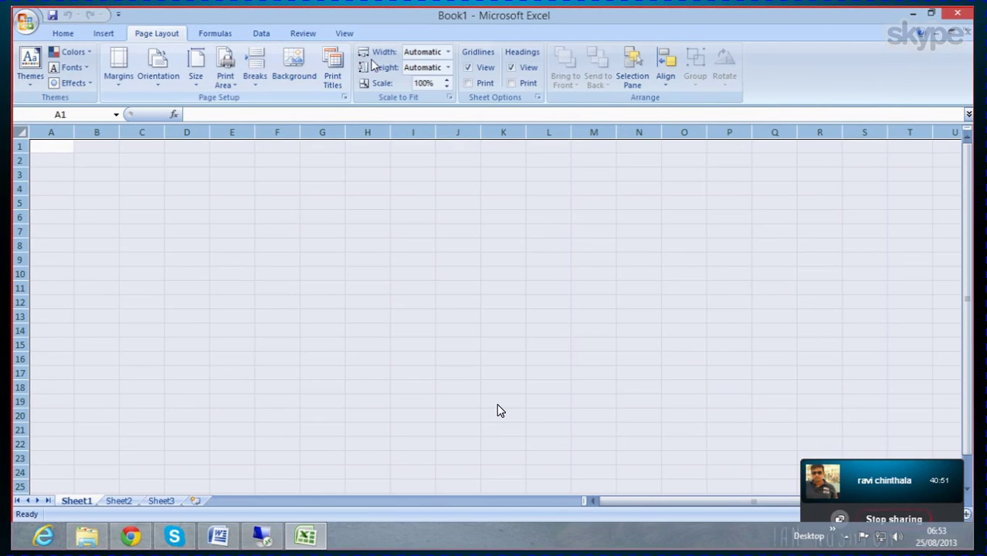
left_click(468, 68)
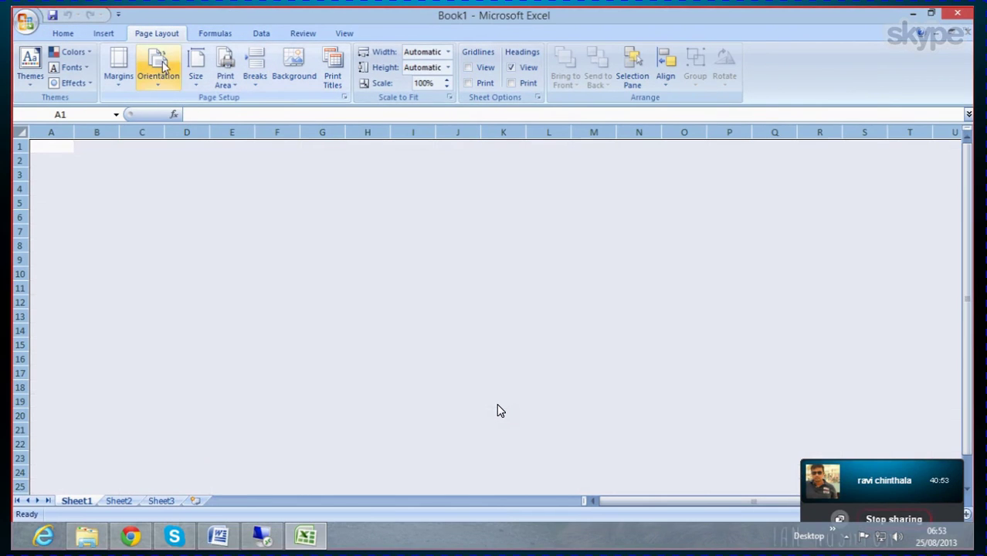
Step: Format the whole sheet as bold 14-point text
left_click(104, 34)
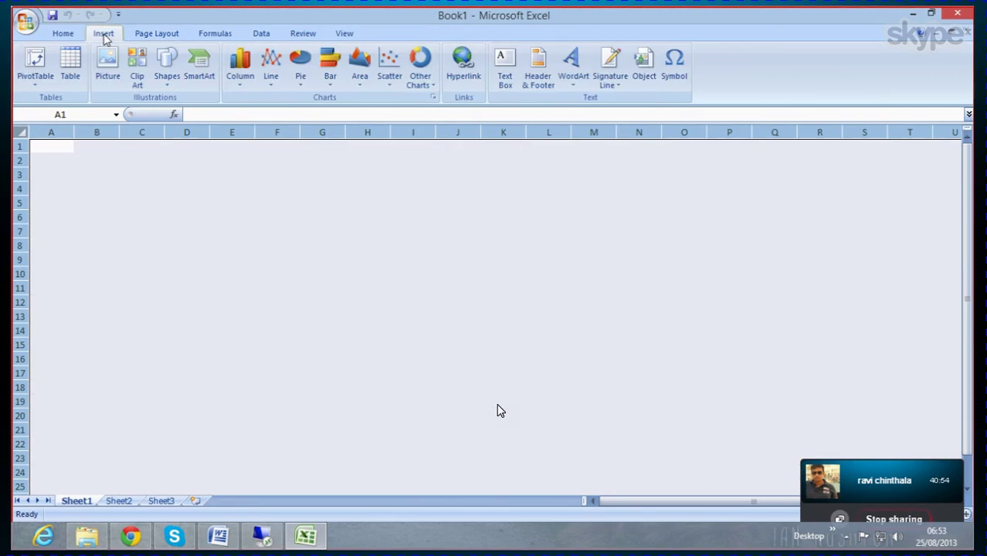
left_click(65, 33)
left_click(132, 78)
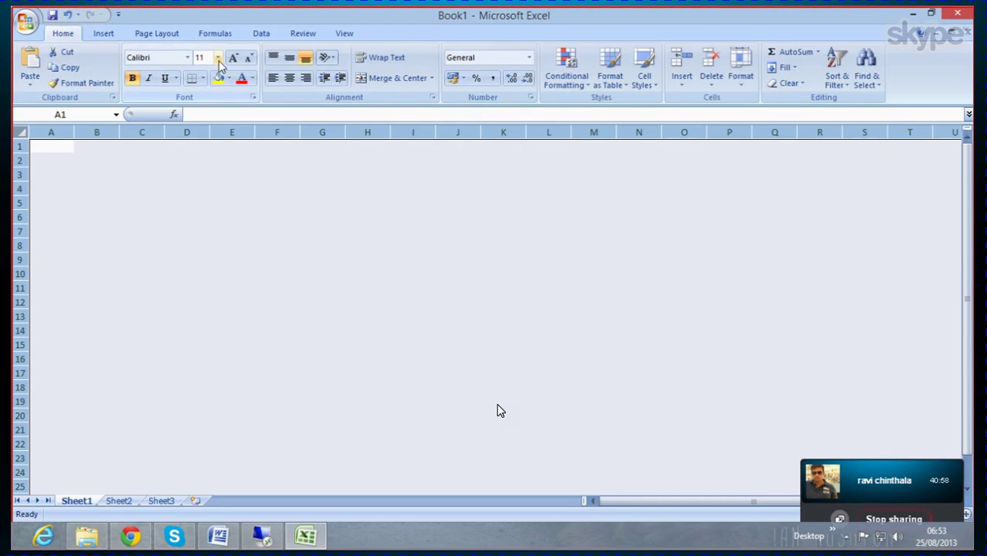
left_click(219, 57)
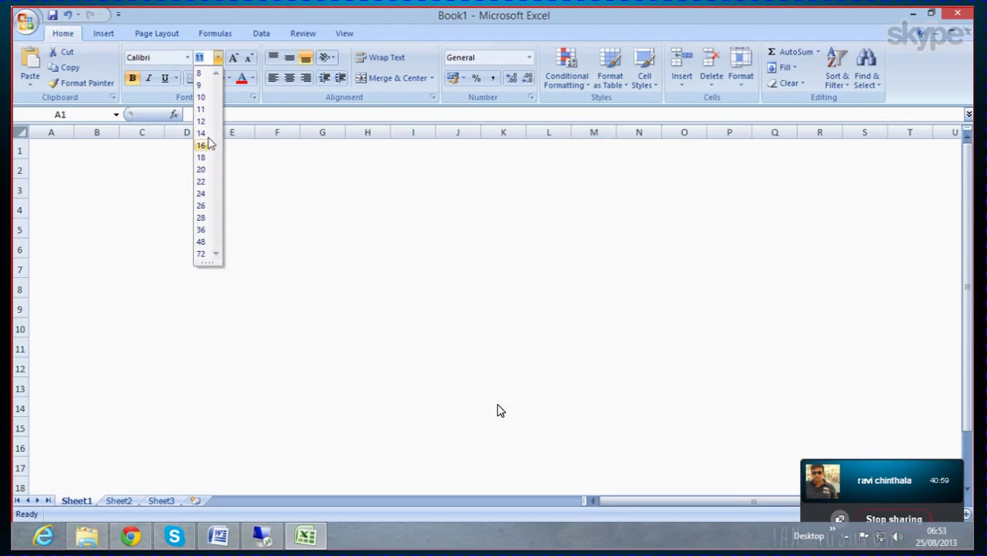
left_click(201, 133)
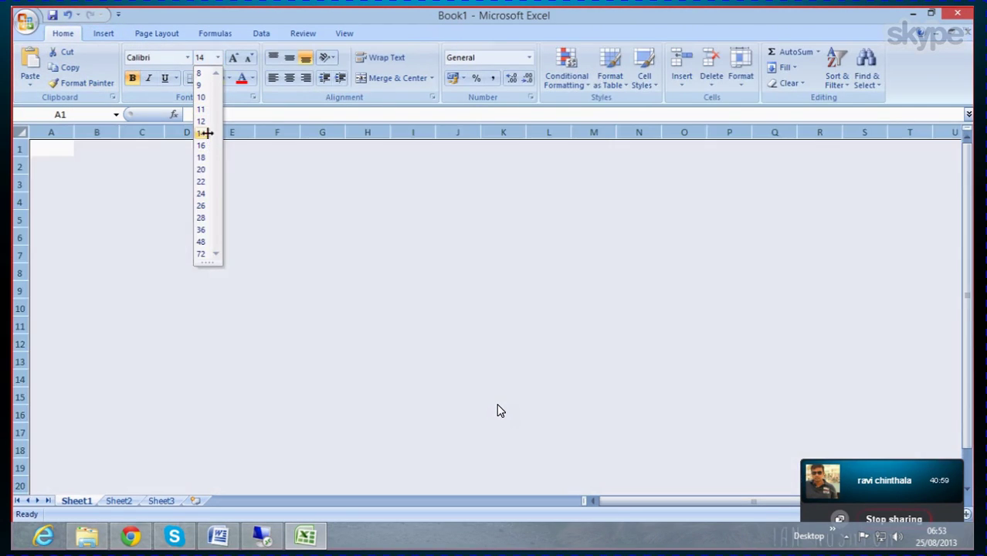
left_click(130, 203)
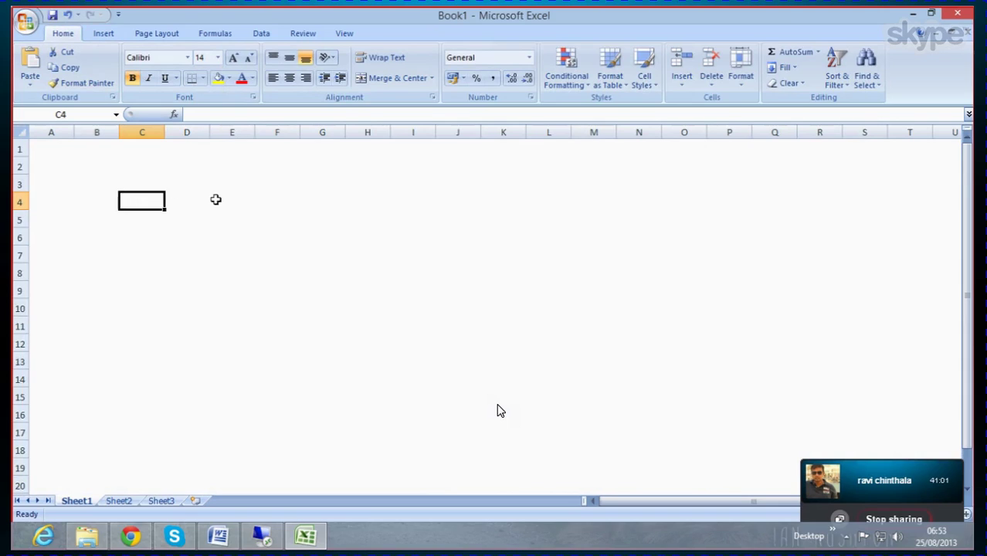
Step: Enter the title 'Inventory management' in cell F4
left_click(269, 202)
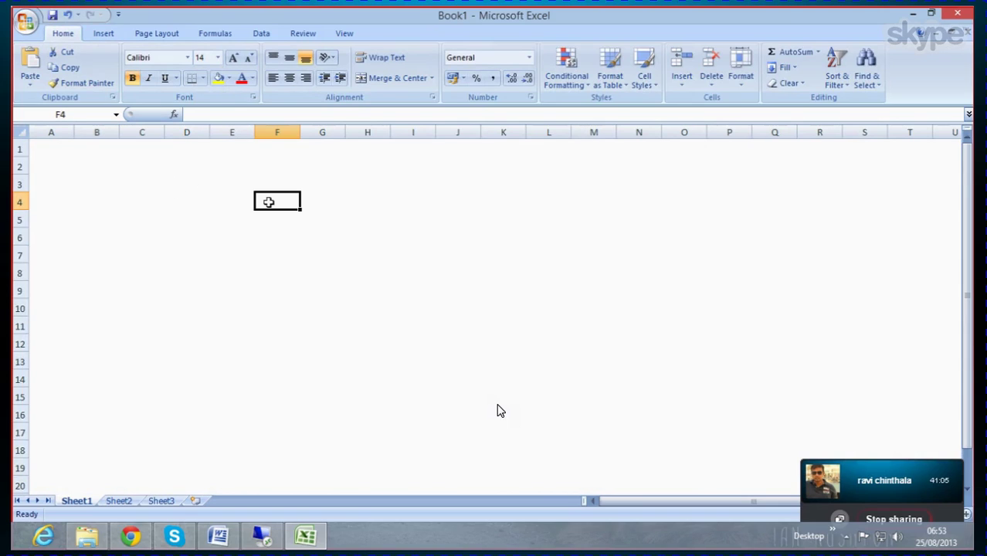
type("I")
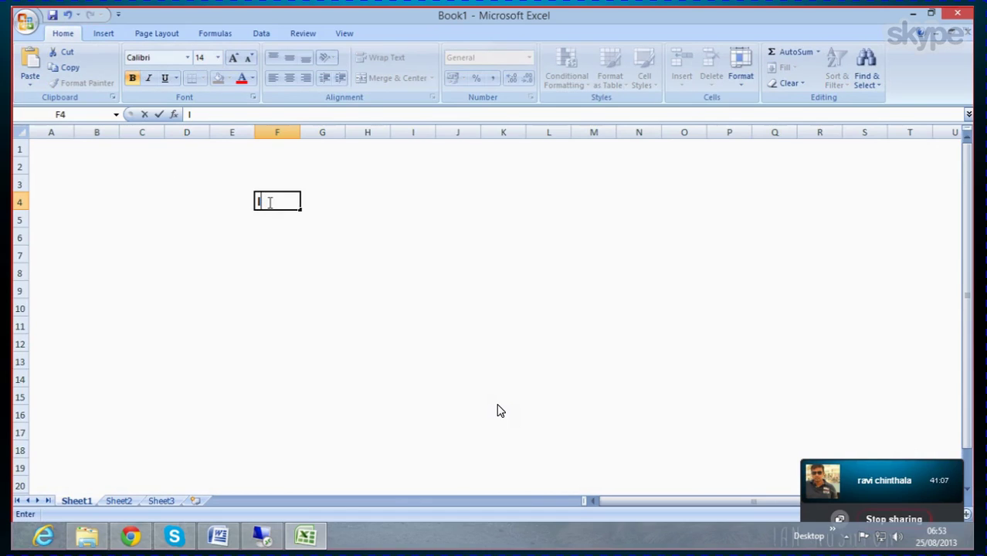
type("nventory")
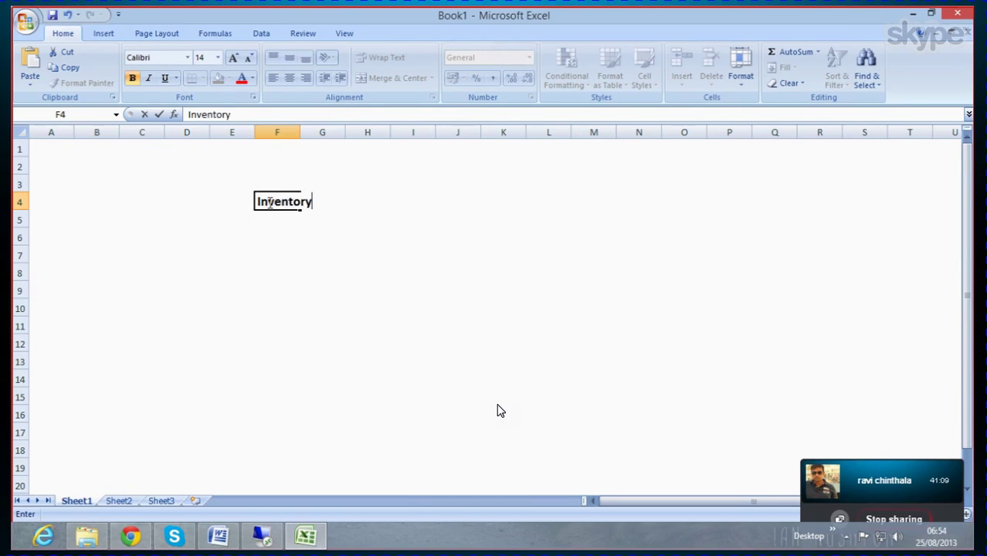
type(" managem")
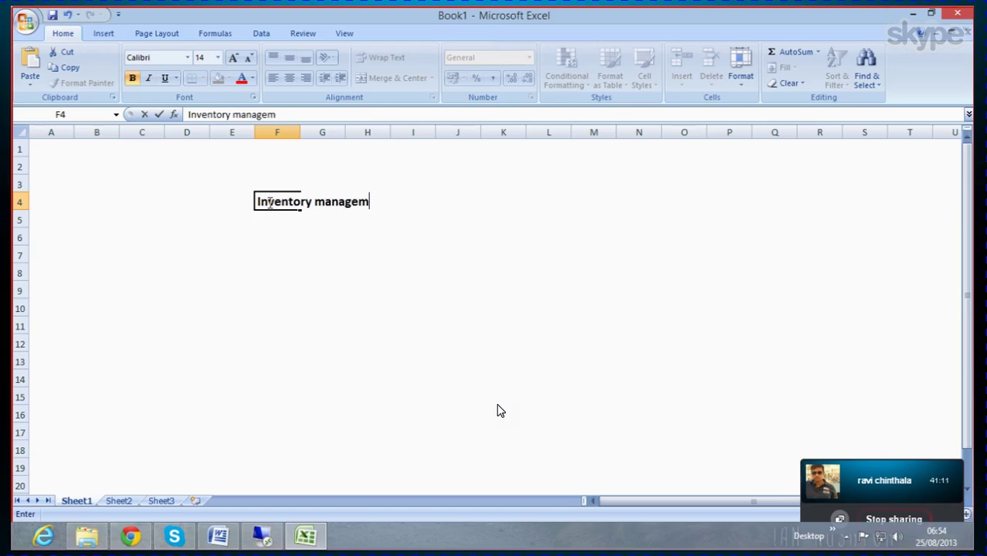
type("ent")
left_click(260, 238)
Step: Put a thick box border around the title range F4:I4
left_click(268, 214)
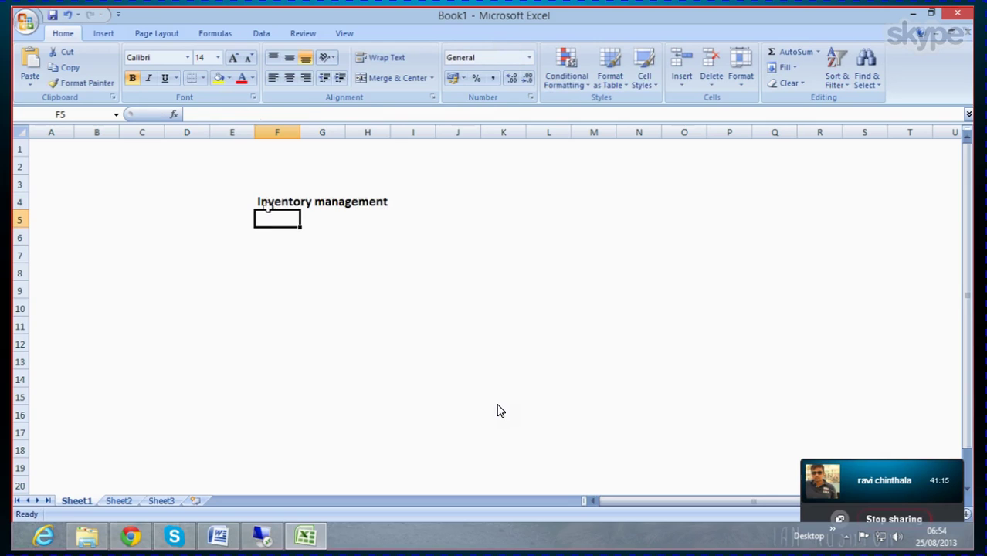
left_click(264, 202)
left_click_drag(266, 201, 406, 198)
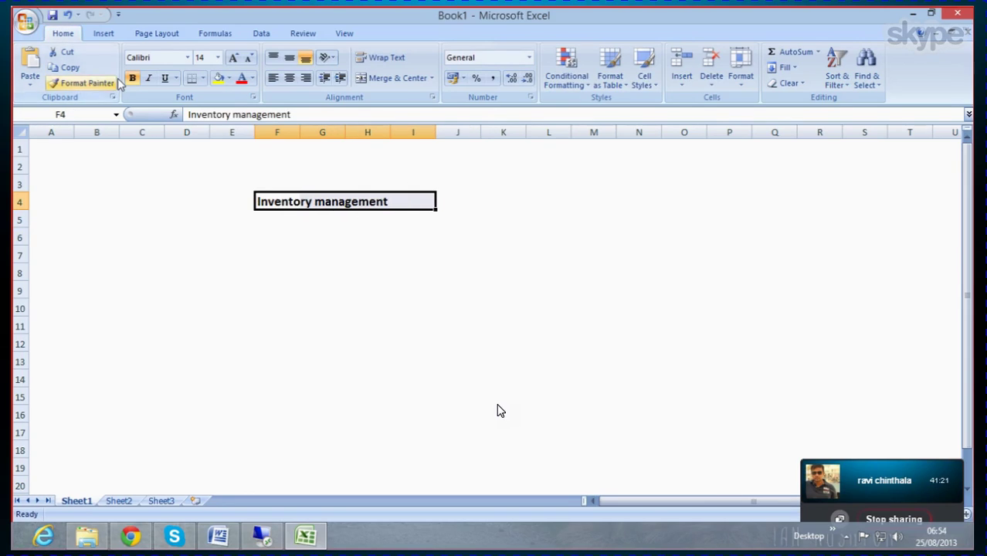
left_click(203, 79)
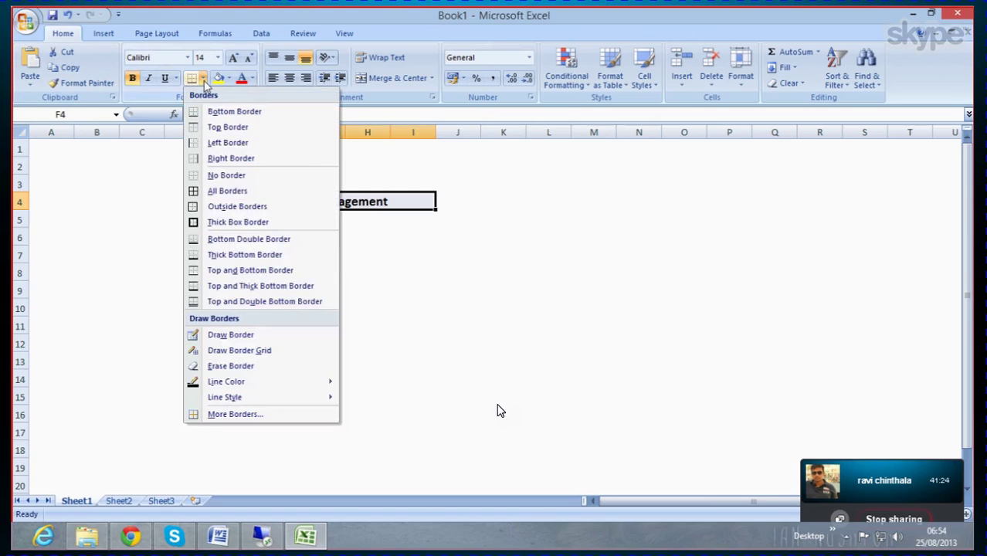
left_click(240, 222)
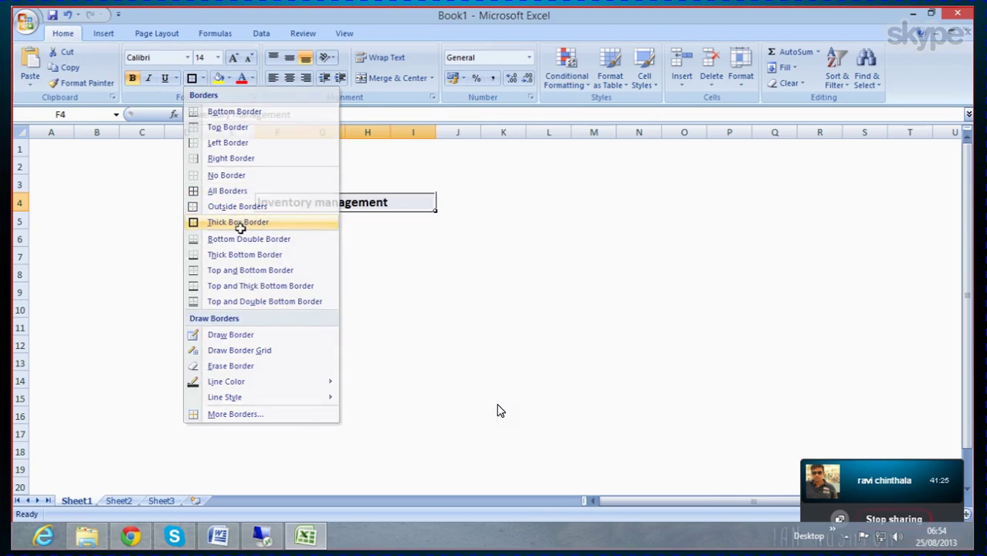
left_click(394, 305)
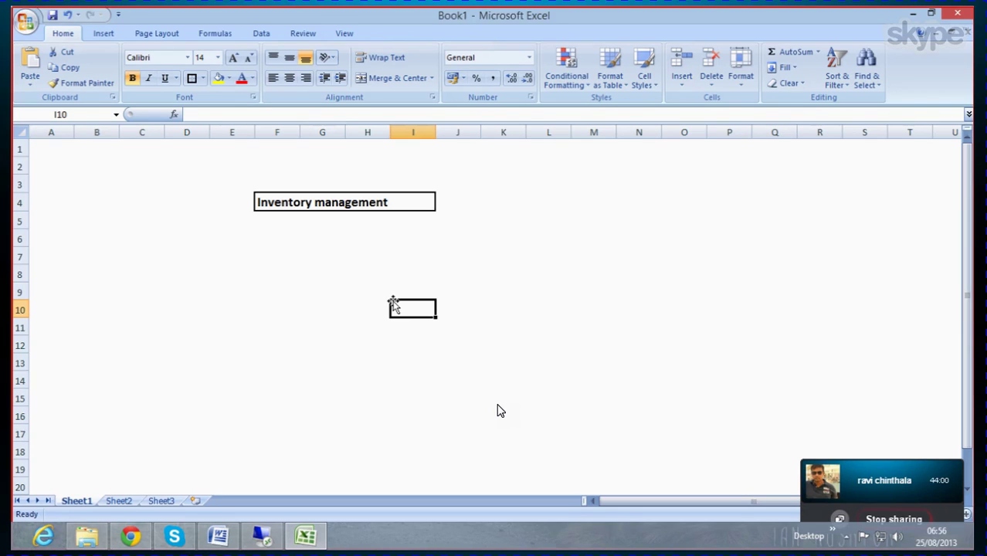
Step: Select cell E12 below the title and open the Insert Shapes gallery
scroll(283, 316, "down", 1)
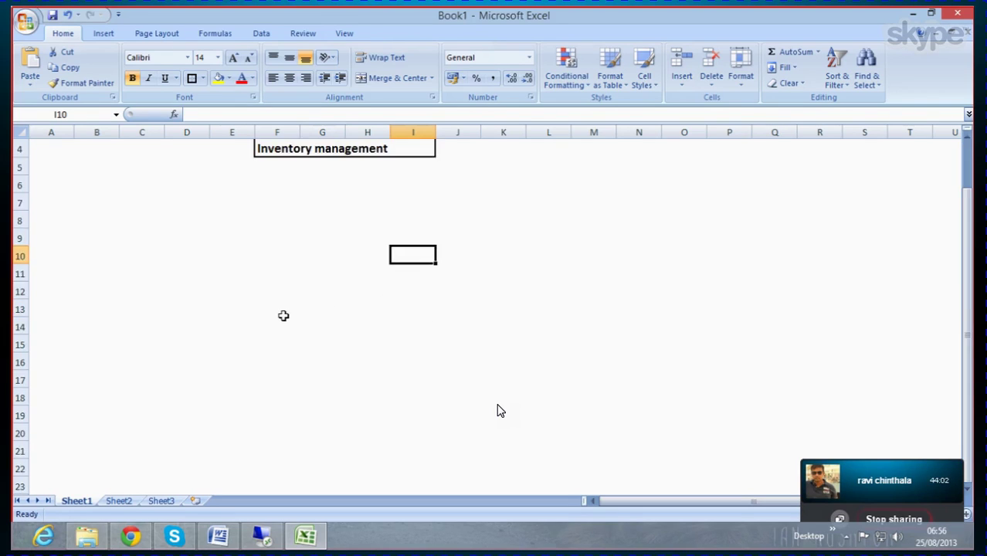
left_click(240, 297)
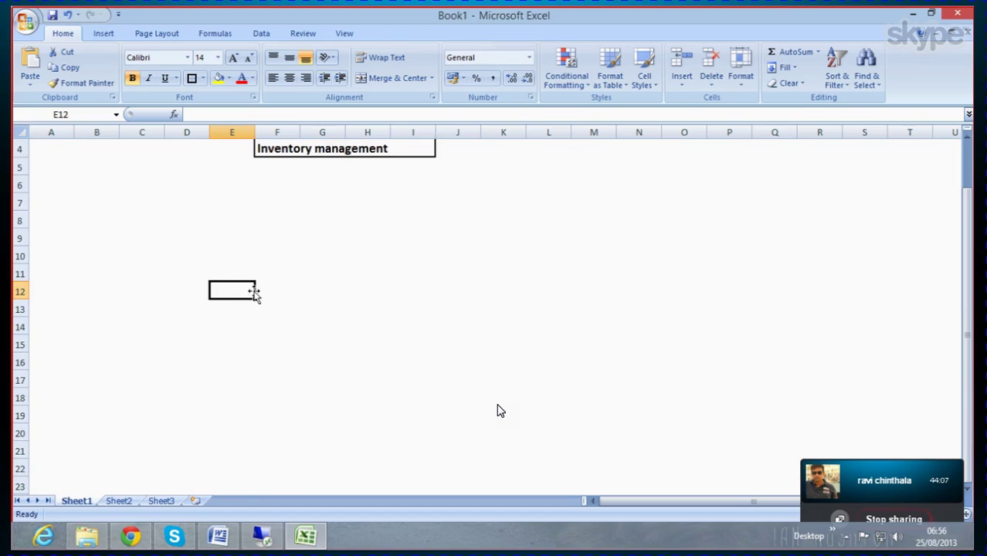
left_click(106, 36)
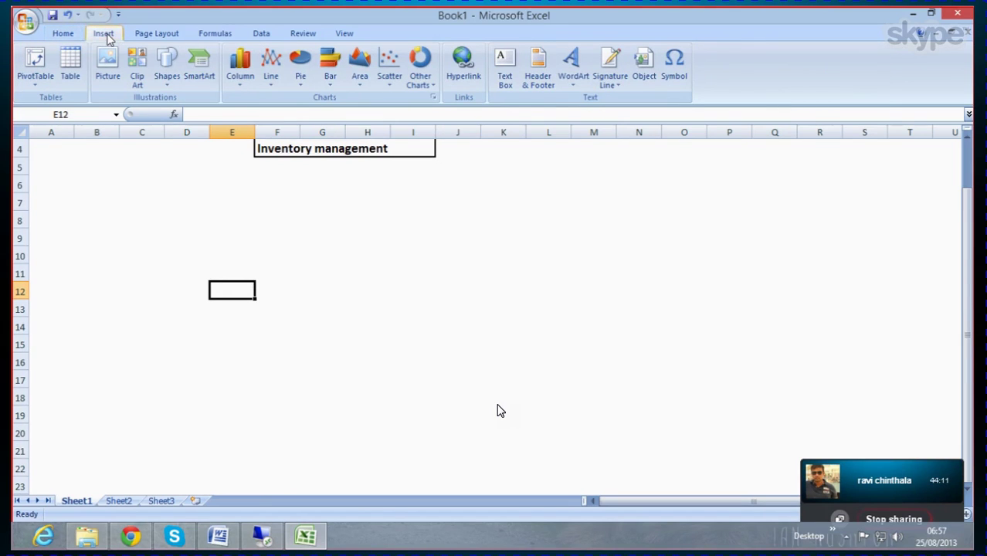
left_click(168, 68)
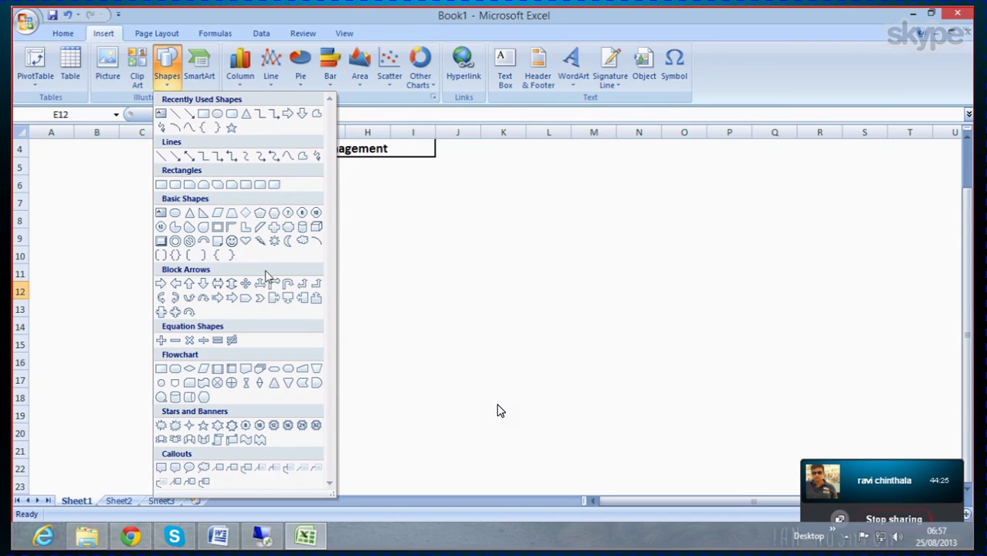
Step: Draw an oval below the title and type 'Inventory management' / 'System' on two lines inside it
left_click(217, 115)
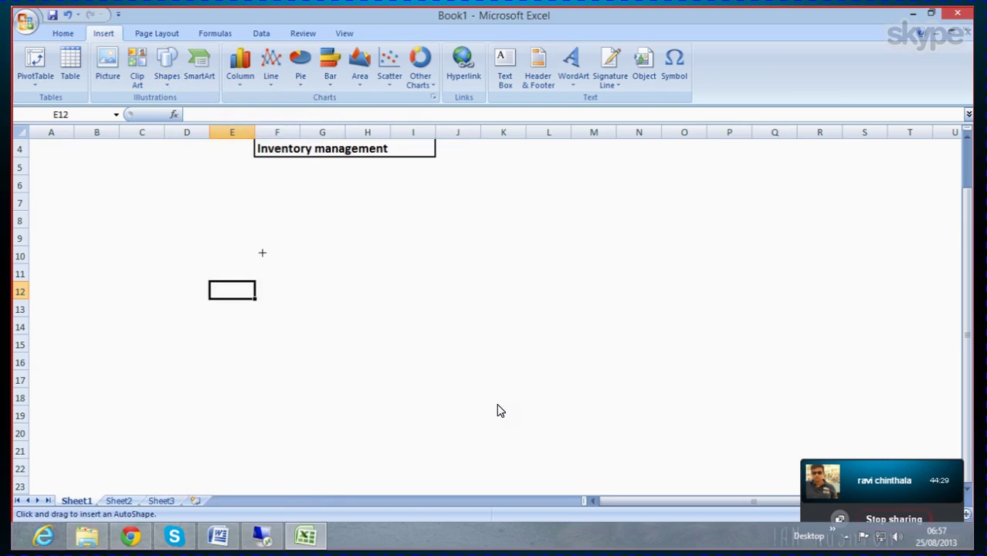
left_click_drag(262, 252, 354, 334)
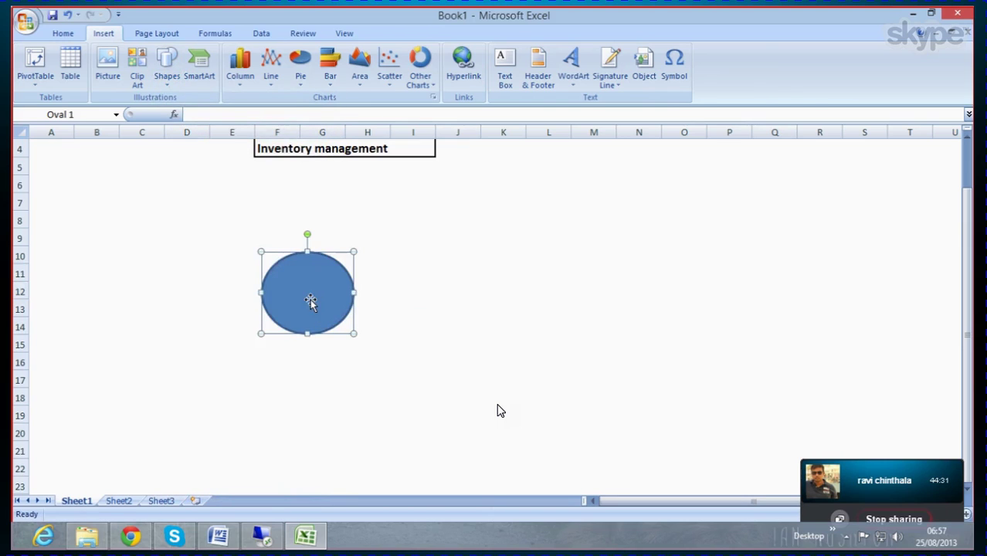
right_click(300, 290)
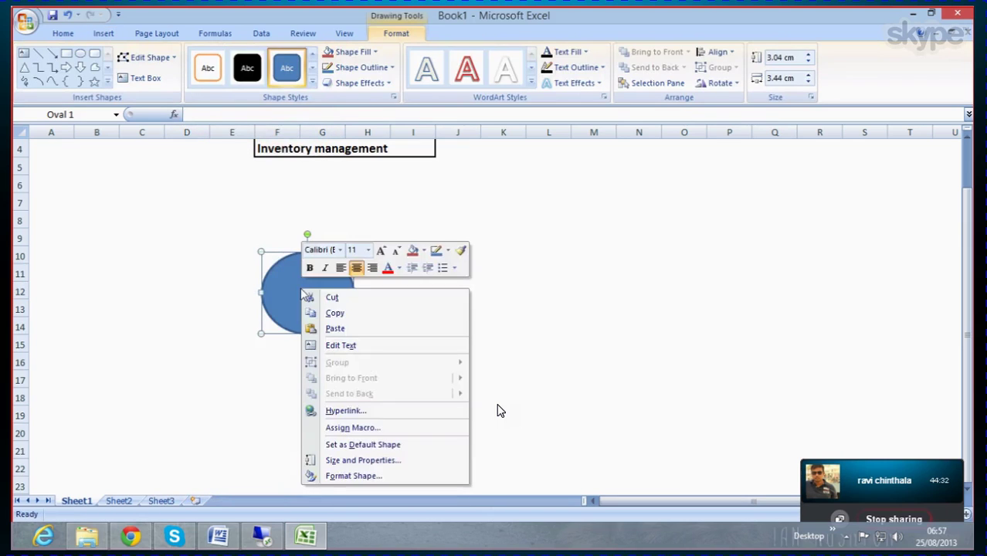
left_click(351, 344)
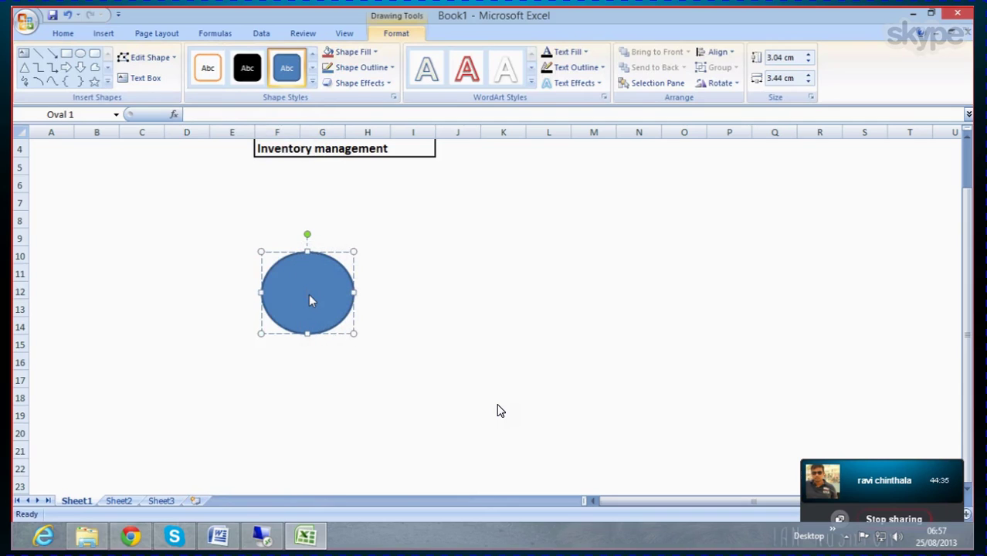
type("Inventory management")
key("Return")
type("System")
key("ctrl+a")
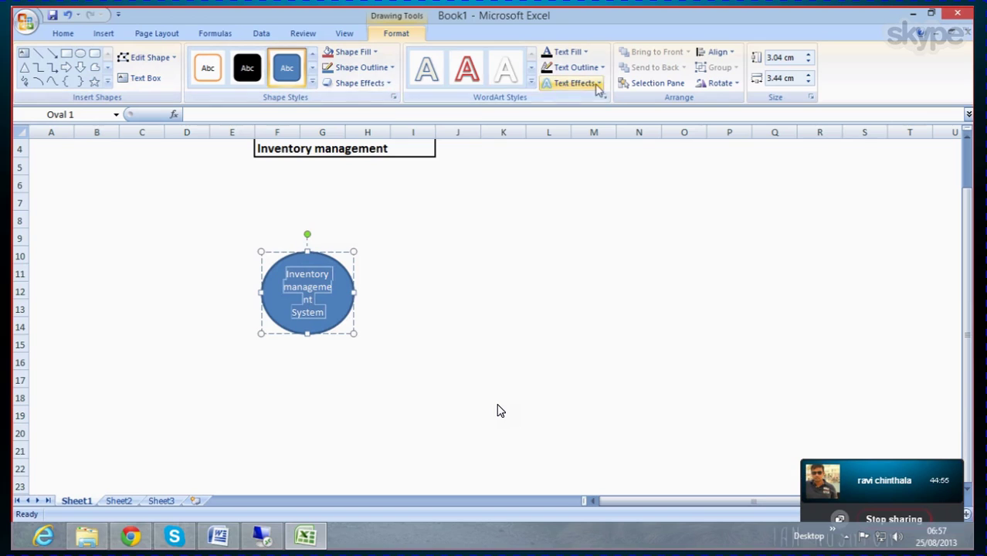
left_click(65, 36)
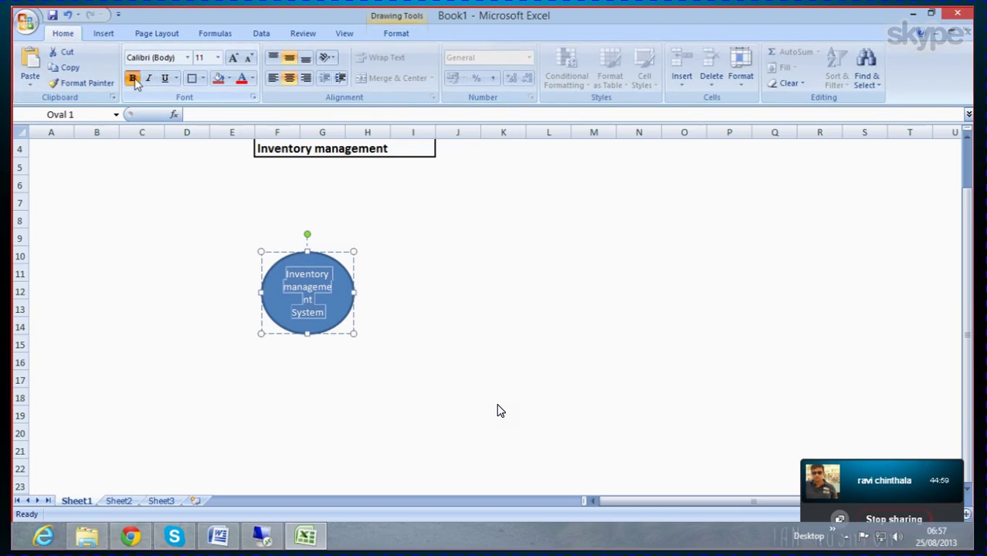
Step: Set the oval's text to 12 pt
left_click(218, 59)
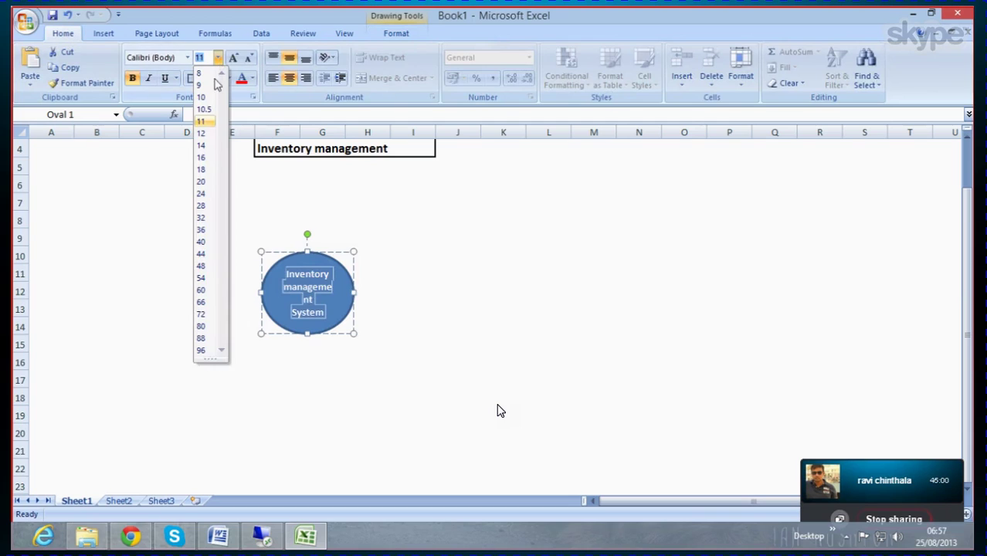
left_click(209, 134)
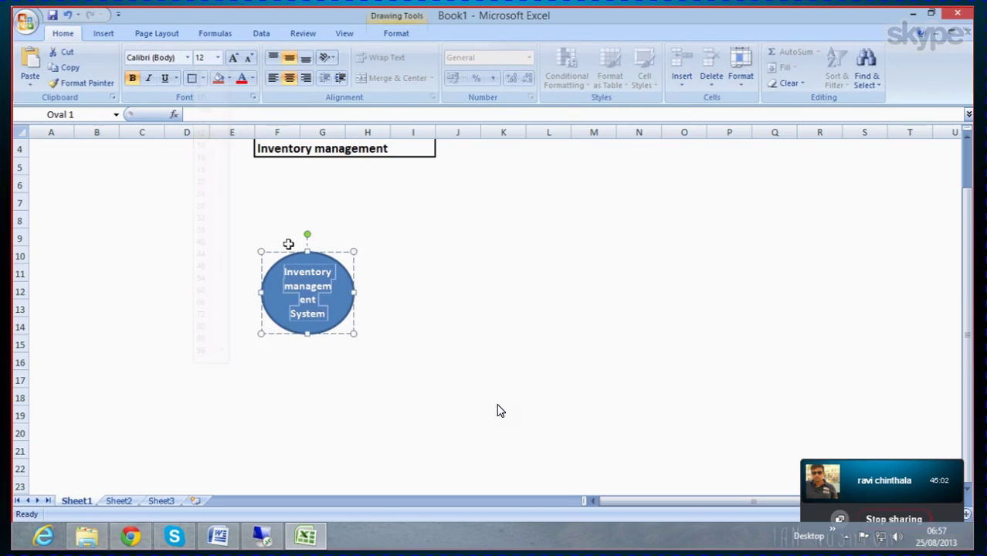
left_click(339, 310)
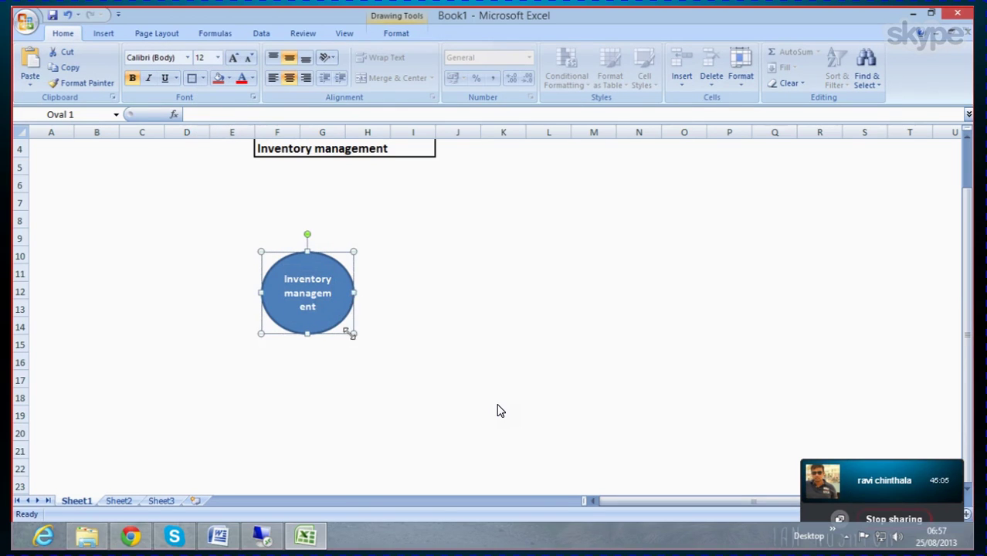
Step: Enlarge the central oval and shift it down and right to around rows 13–19
left_click_drag(352, 334, 381, 360)
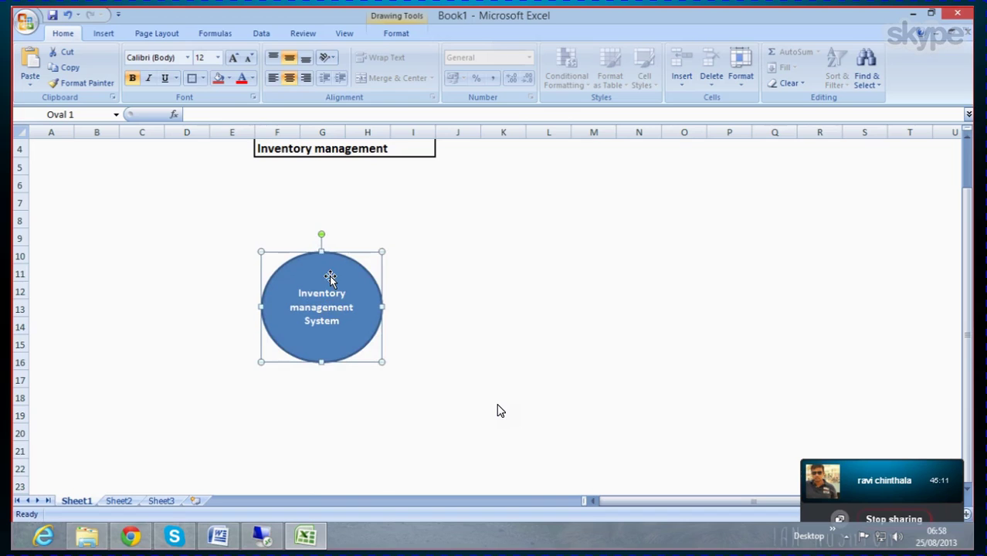
left_click_drag(327, 269, 369, 320)
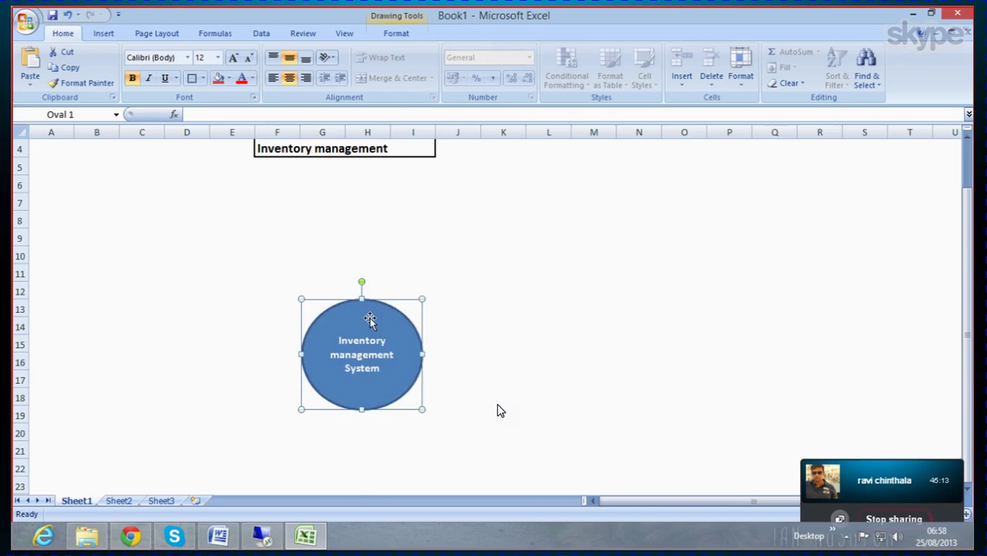
scroll(370, 315, "down", 2)
scroll(390, 320, "up", 2)
left_click(576, 375)
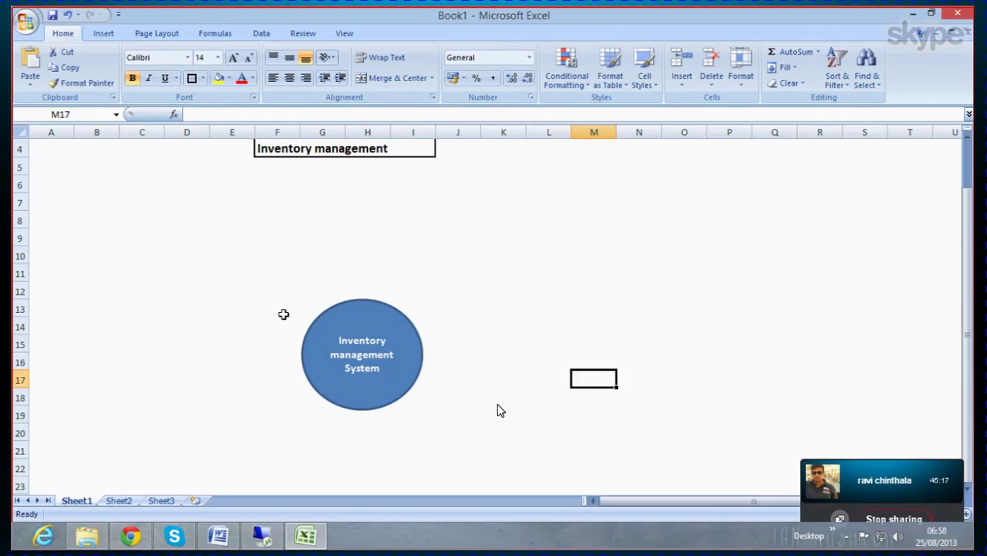
left_click(185, 237)
right_click(185, 237)
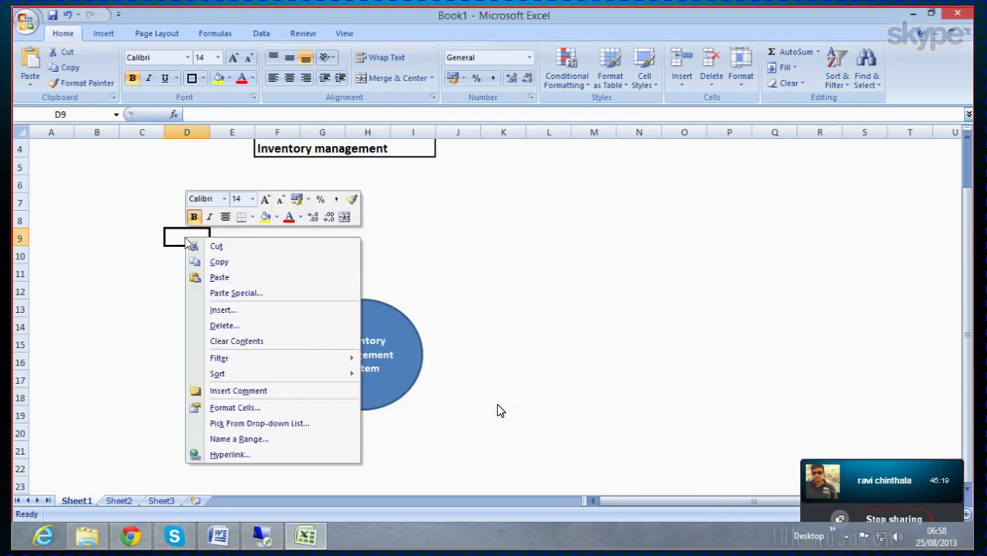
Step: Draw a plain blue oval at the upper left near cell D9
left_click(413, 233)
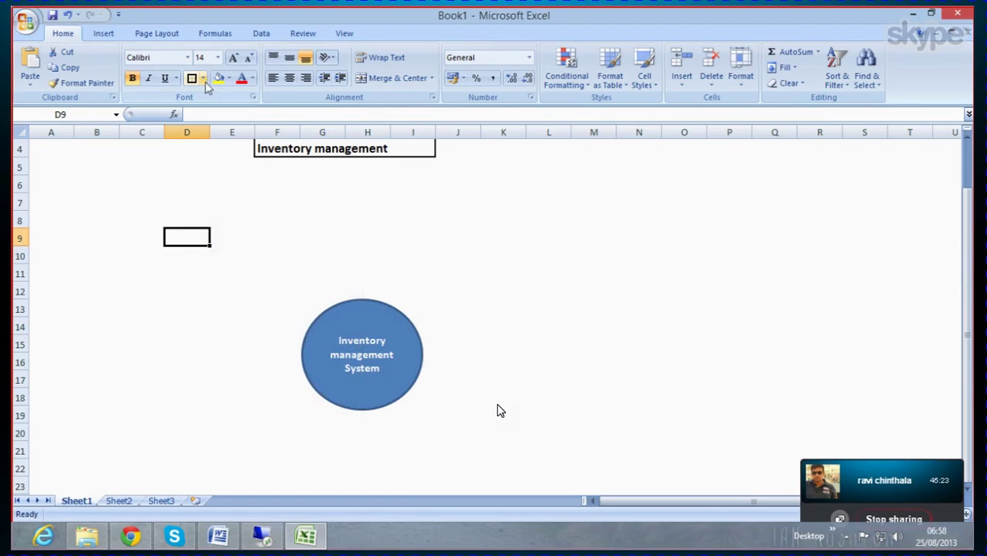
left_click(108, 35)
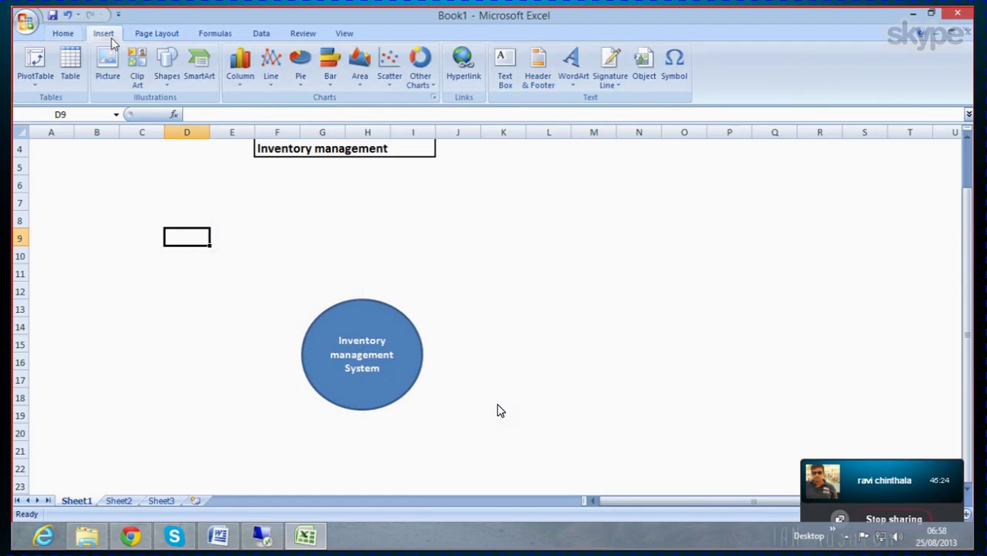
left_click(168, 68)
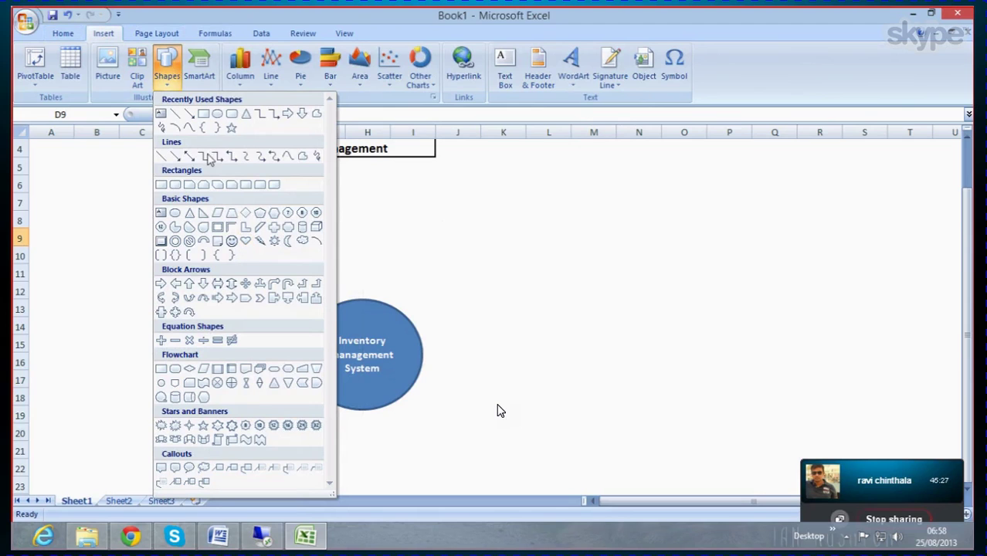
left_click(215, 114)
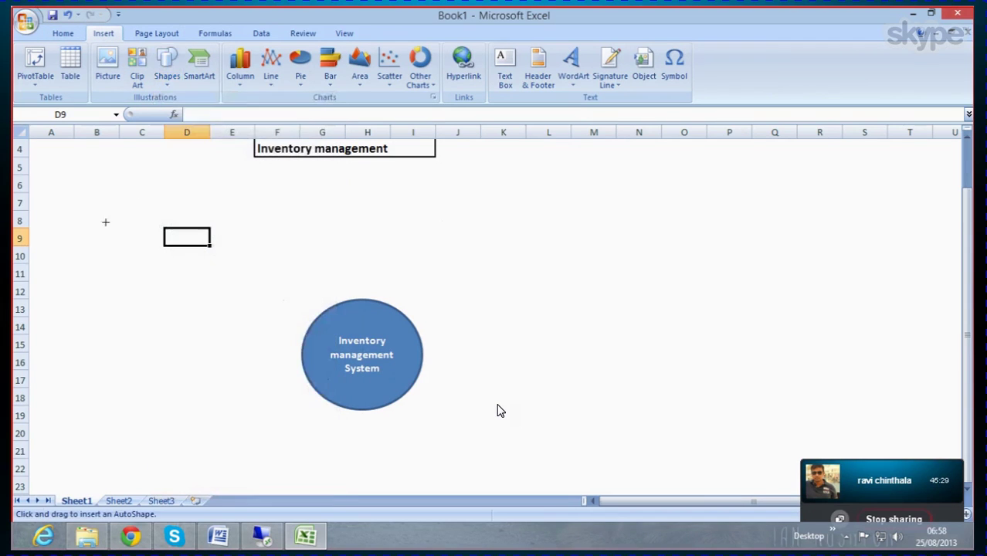
left_click_drag(150, 198, 234, 289)
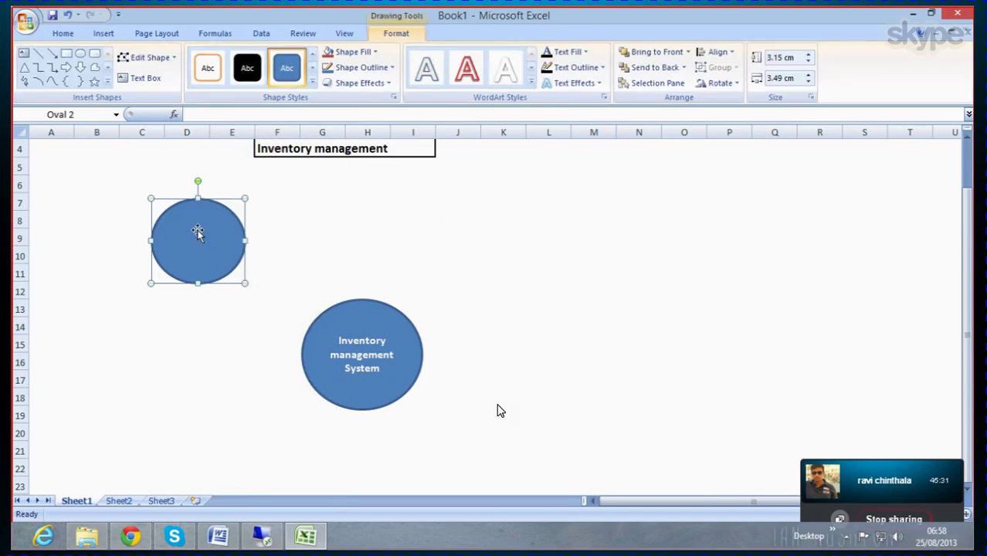
right_click(197, 230)
left_click(239, 287)
left_click(167, 326)
left_click(180, 241)
Step: Copy the plain oval and paste several stacked copies at cell H9
right_click(185, 227)
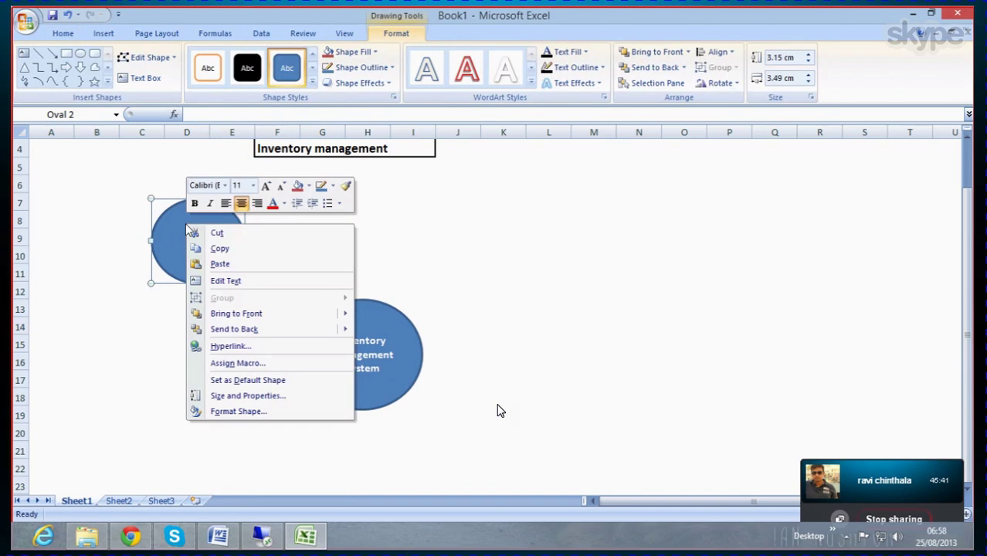
left_click(224, 248)
left_click(358, 231)
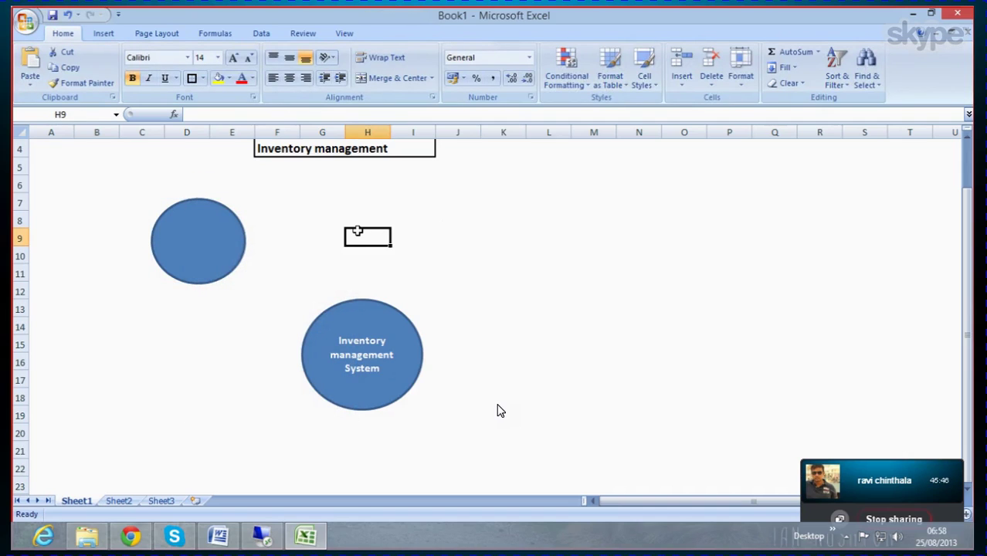
key("ctrl+v")
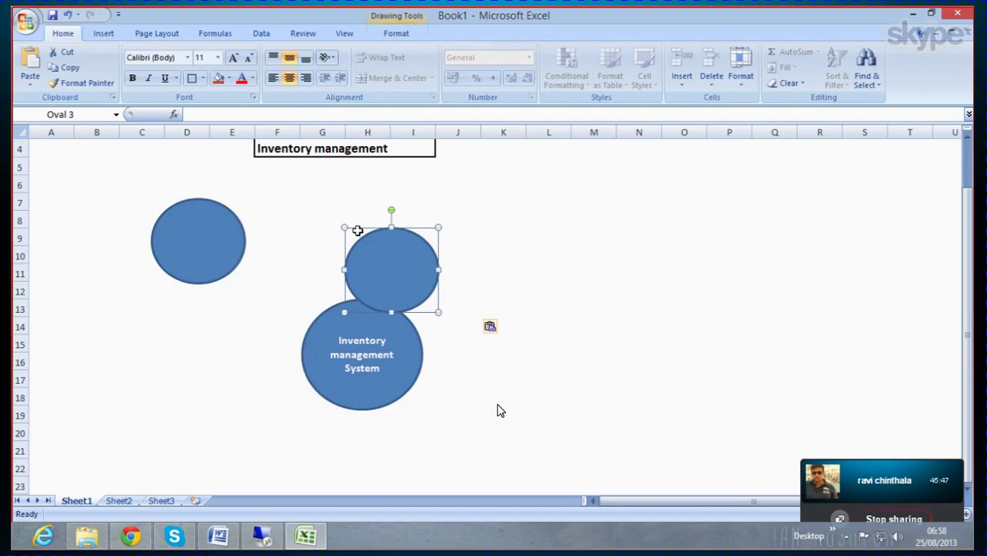
key("ctrl+v")
key("ctrl+v")
key("ctrl+v")
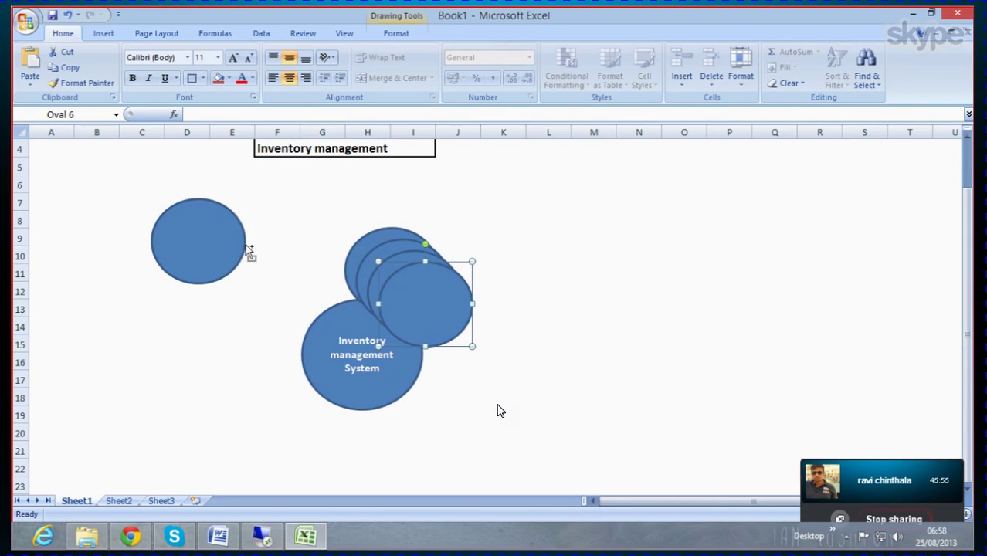
key("ctrl+d")
left_click(274, 295)
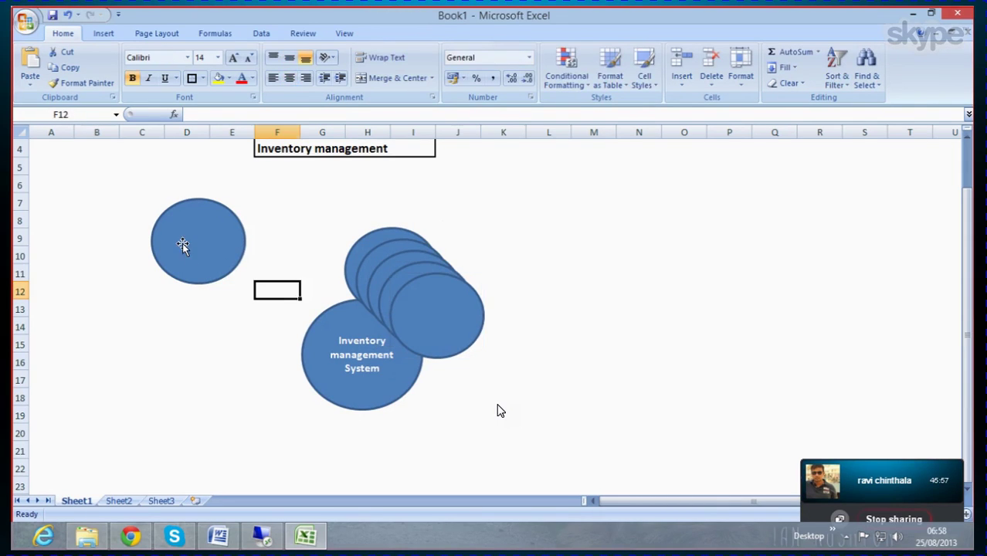
Step: Label the upper-left oval 'Inbound' / 'merchandising' on two lines
left_click(179, 235)
right_click(194, 234)
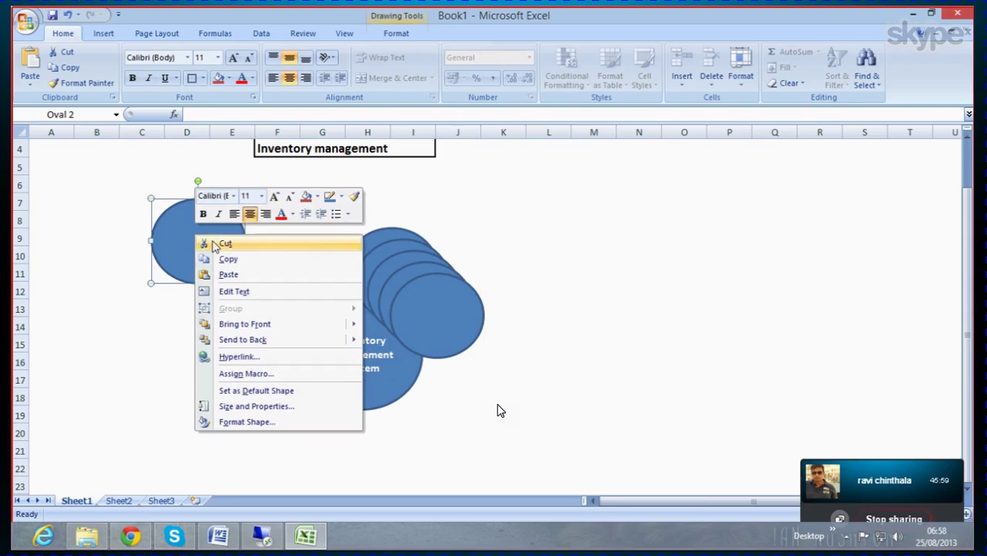
left_click(231, 291)
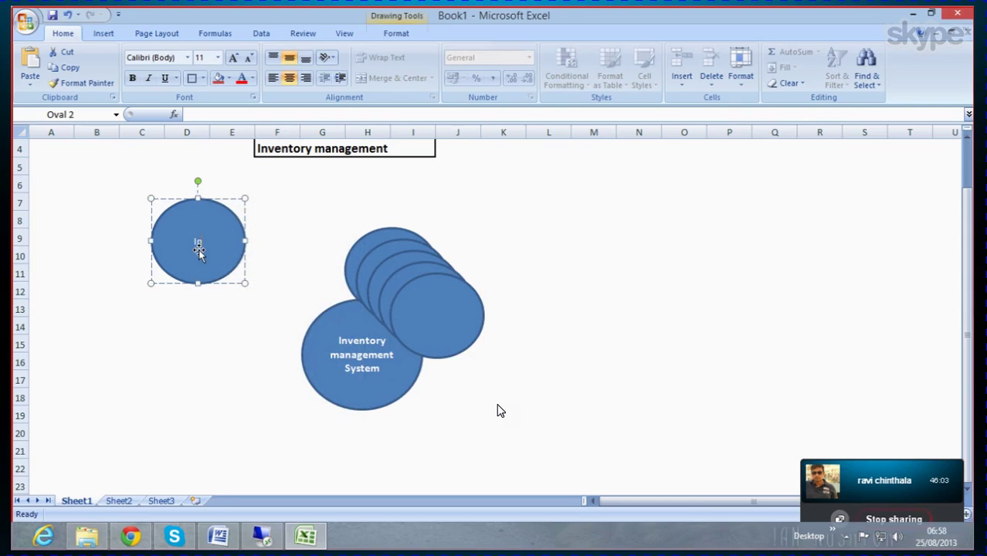
type("Inbound")
key("Return")
type("man")
type("handise")
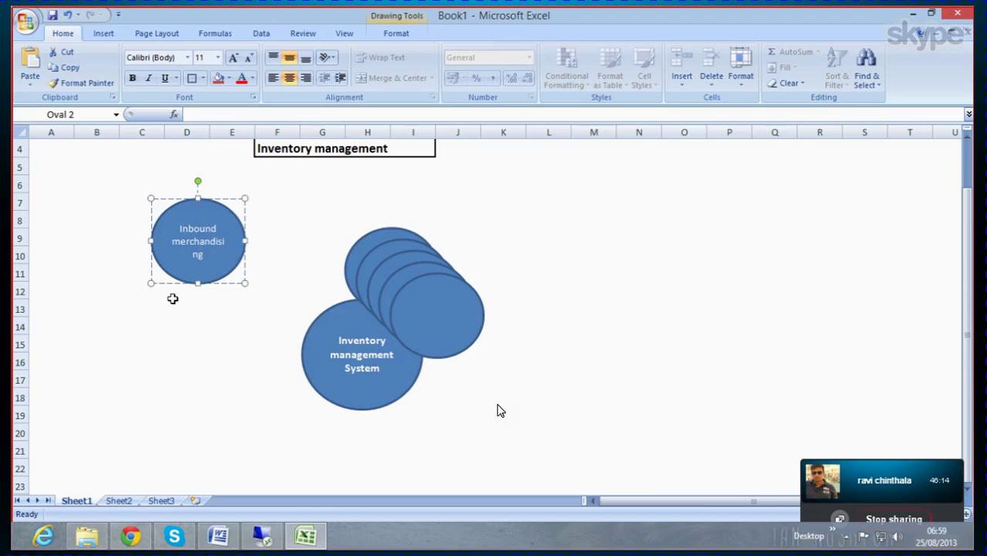
left_click(224, 325)
Step: Move a stacked oval to the lower left and label it 'Outbound' / 'Merchandising'
left_click_drag(441, 316, 162, 362)
right_click(162, 363)
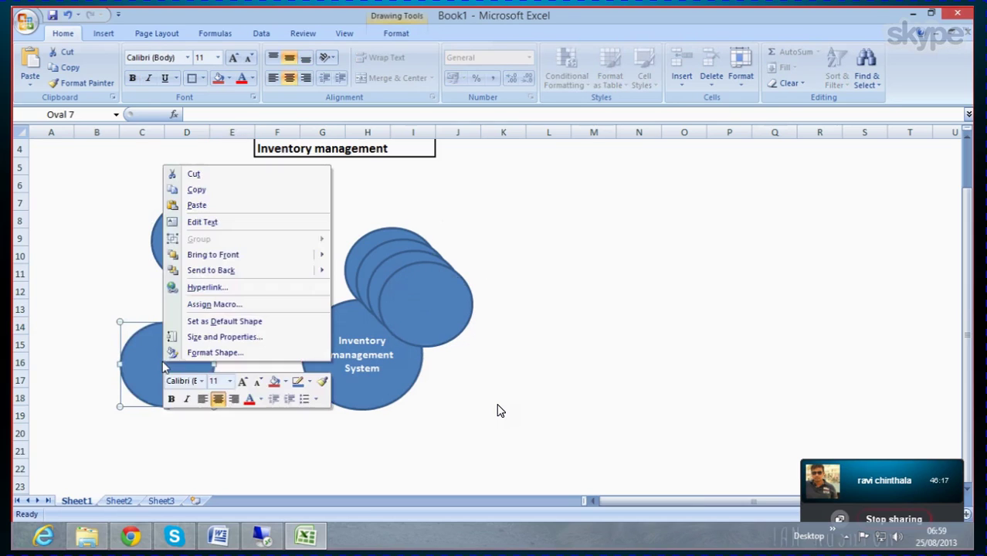
left_click(216, 221)
type("O")
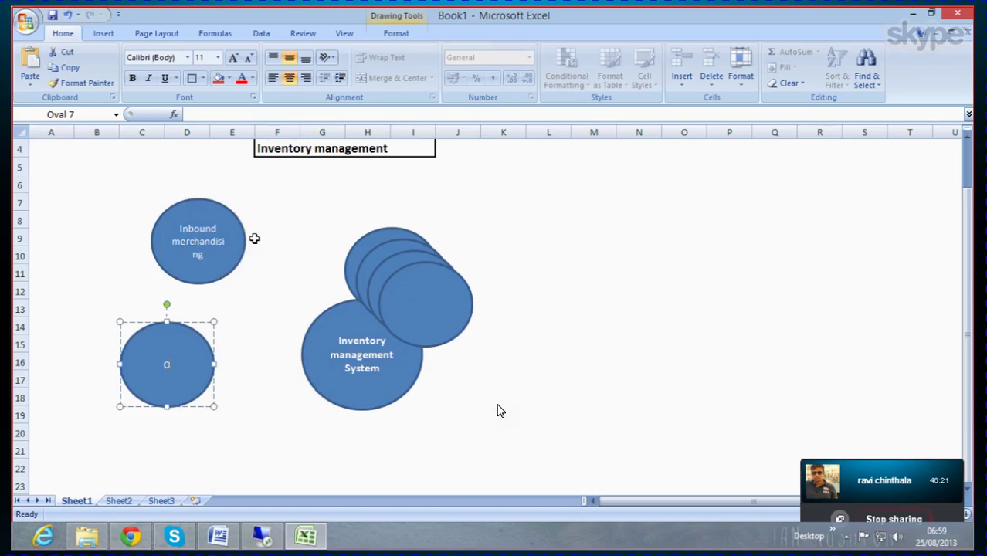
type("utbound")
key("Return")
type("Ma")
type("erchan")
type("dising")
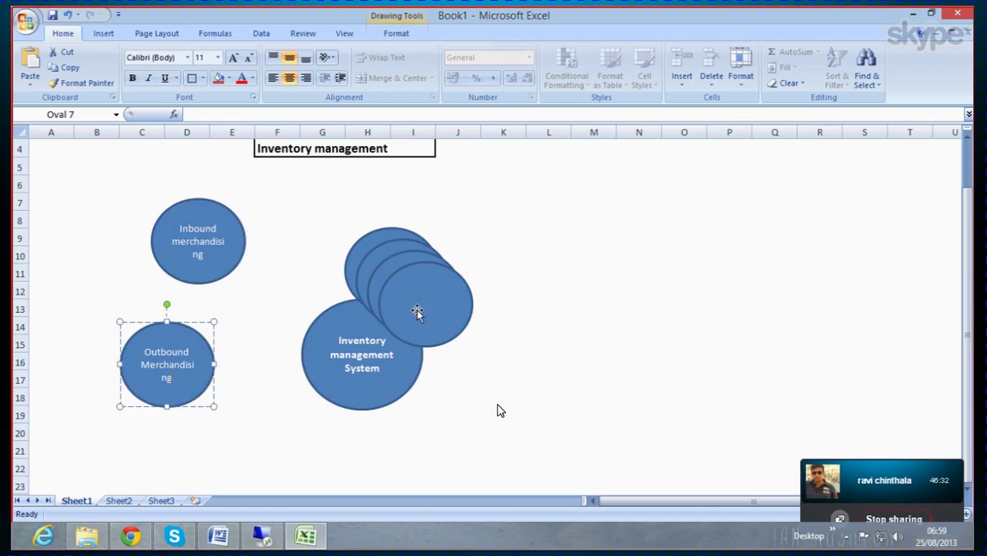
Step: Move another stacked oval just below the title and label it 'Physical' / 'Inventory'
left_click_drag(417, 310, 314, 210)
right_click(314, 207)
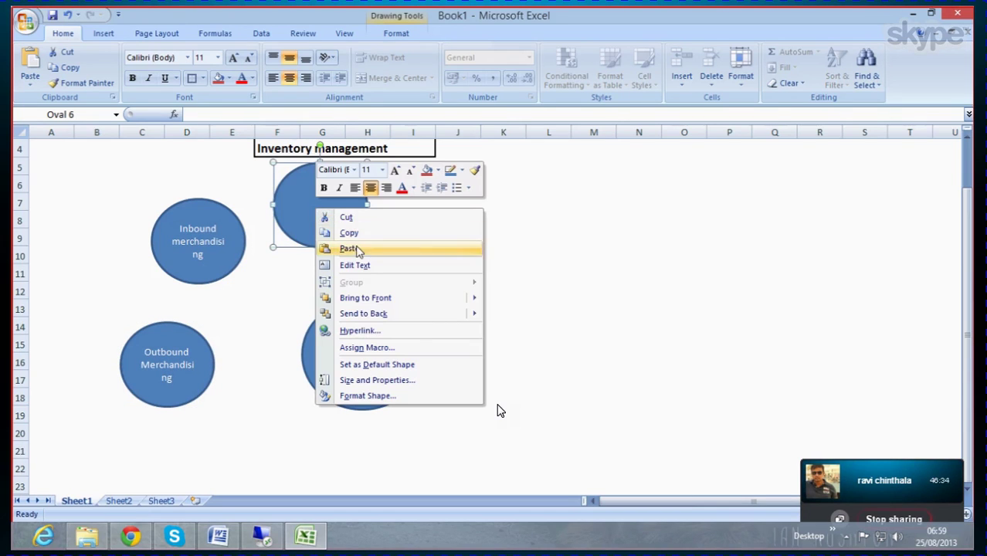
left_click(354, 261)
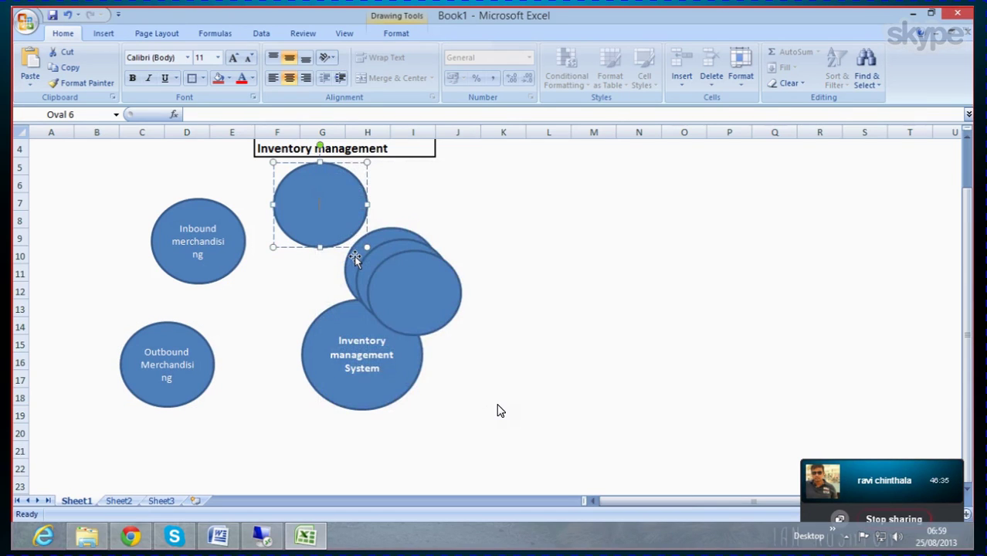
type("Physical")
key("Return")
type("Inventory")
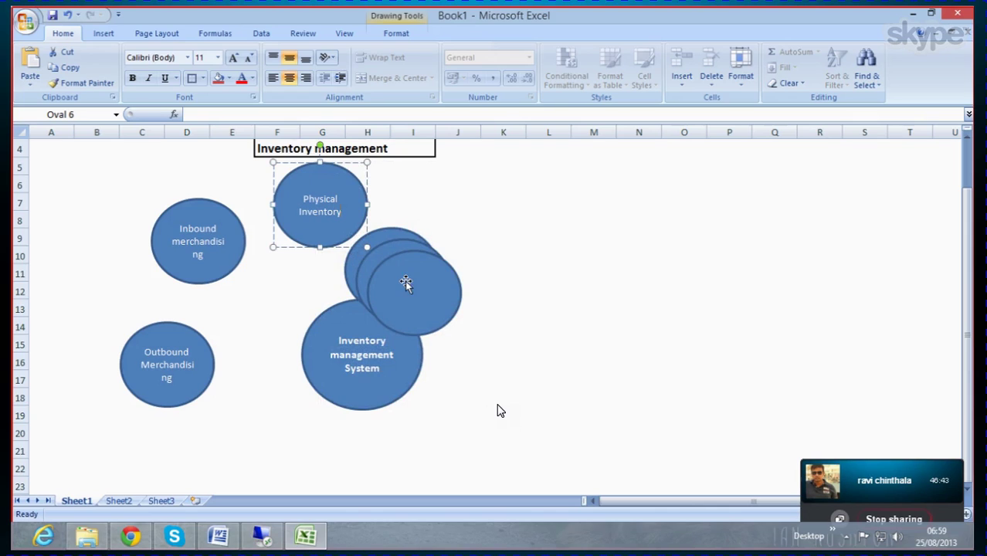
Step: Pull ovals off the stack and label the upper-right one 'Store' / 'manager'
left_click_drag(409, 283, 572, 278)
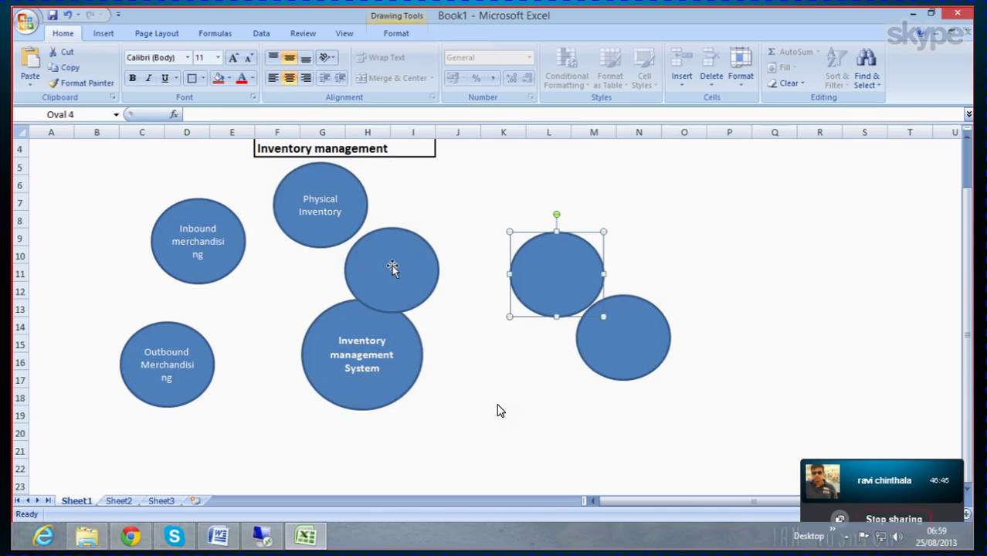
left_click_drag(393, 262, 450, 218)
right_click(452, 219)
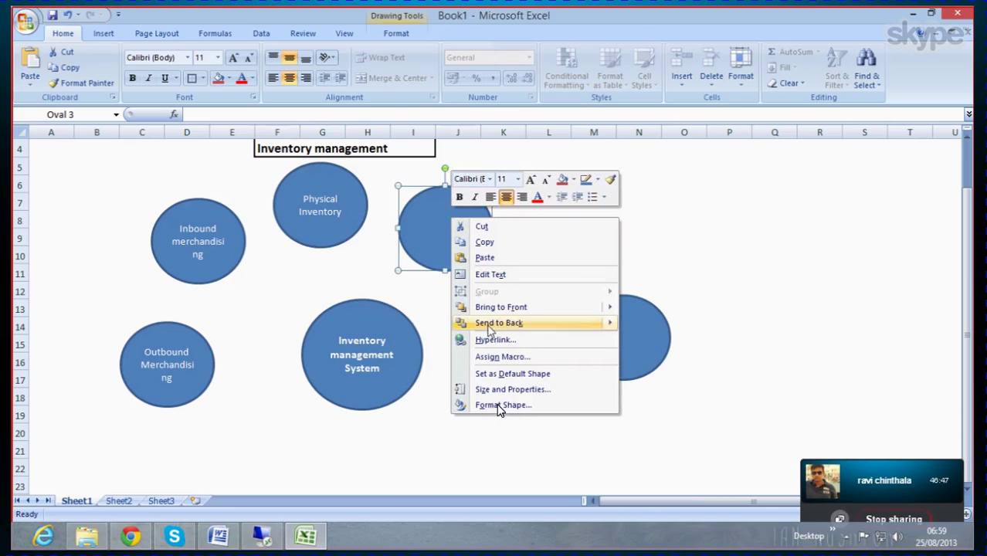
left_click(502, 274)
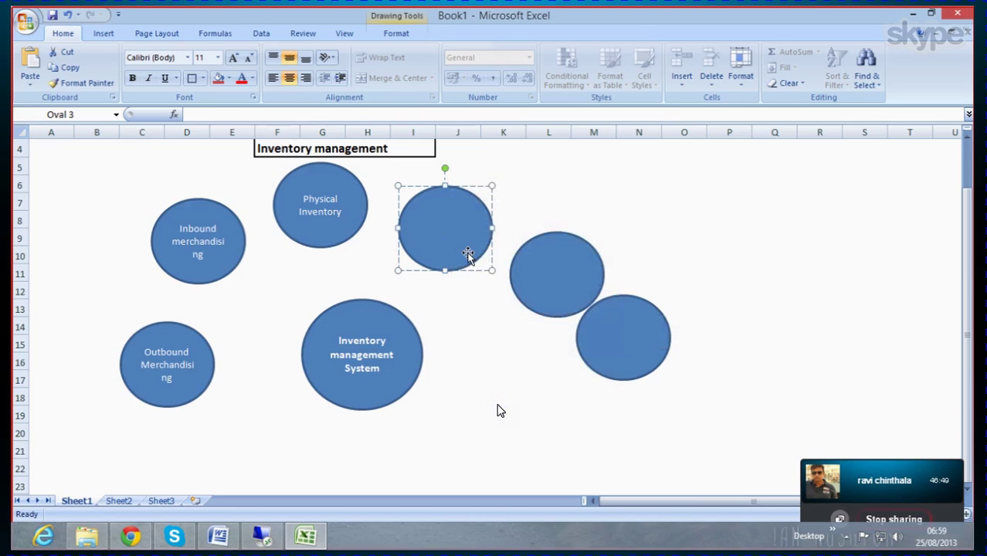
type("Store")
key("Return")
type("manager")
Step: Move a blank oval down-left and label it 'Point of' / 'Sales'
left_click(557, 267)
left_click_drag(557, 267, 527, 335)
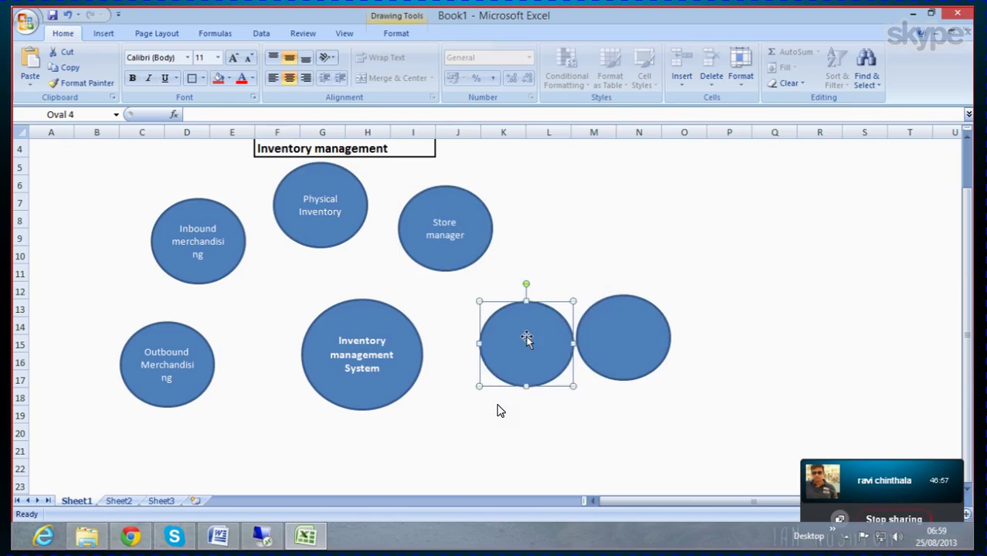
right_click(522, 335)
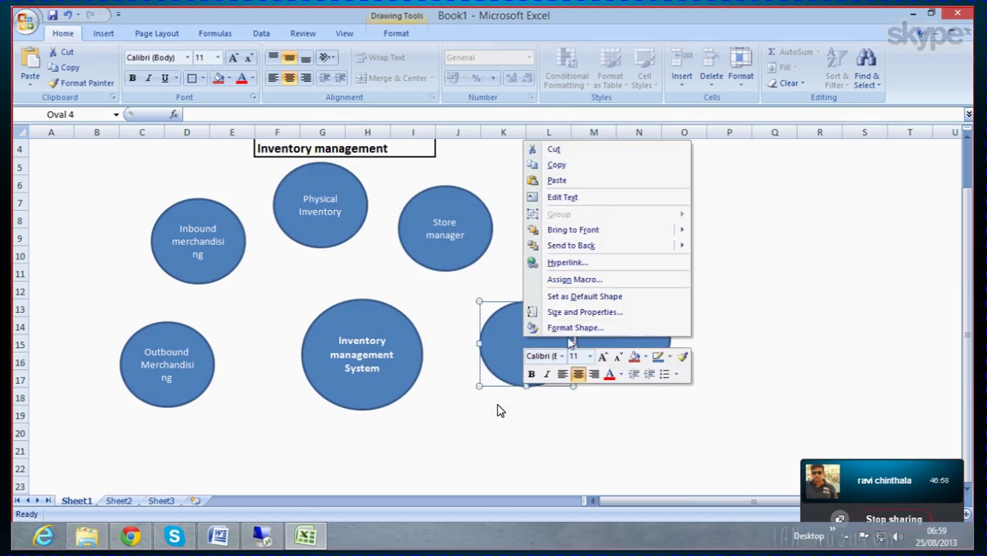
left_click(564, 197)
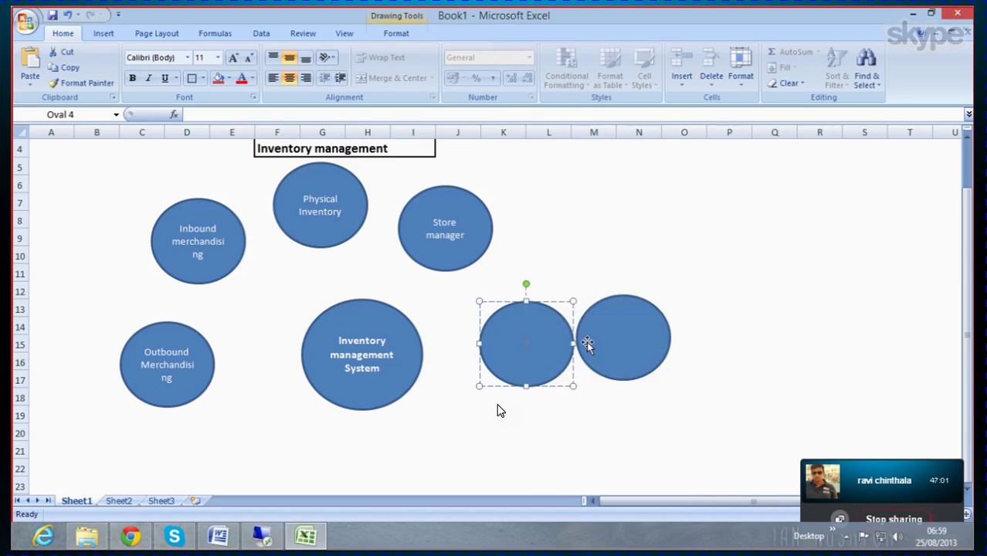
type("Point")
type("of")
key("Return")
type("Sales")
Step: Move the last blank oval below the central oval and label it 'Returns'
left_click_drag(640, 318, 339, 451)
scroll(753, 317, "down", 1)
right_click(339, 453)
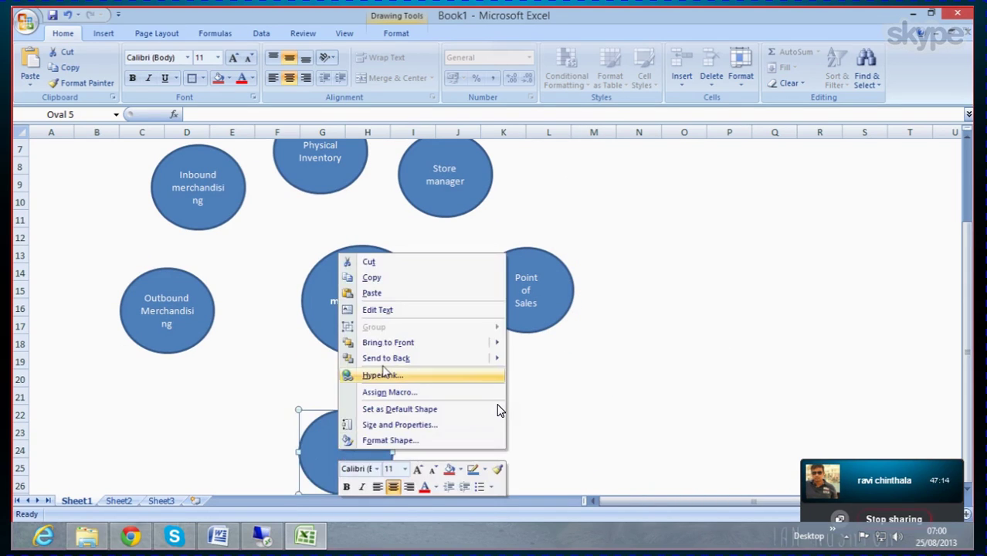
left_click(386, 310)
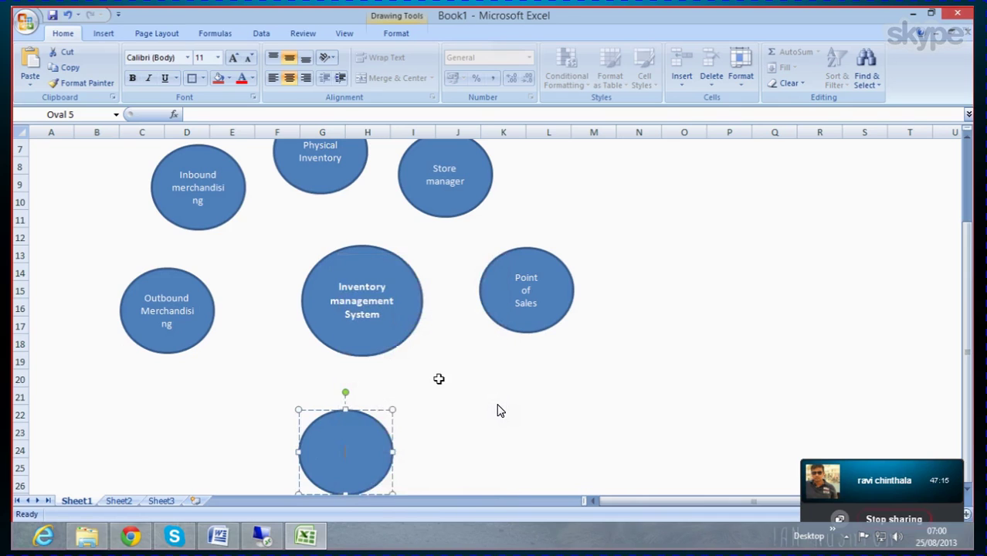
right_click(344, 458)
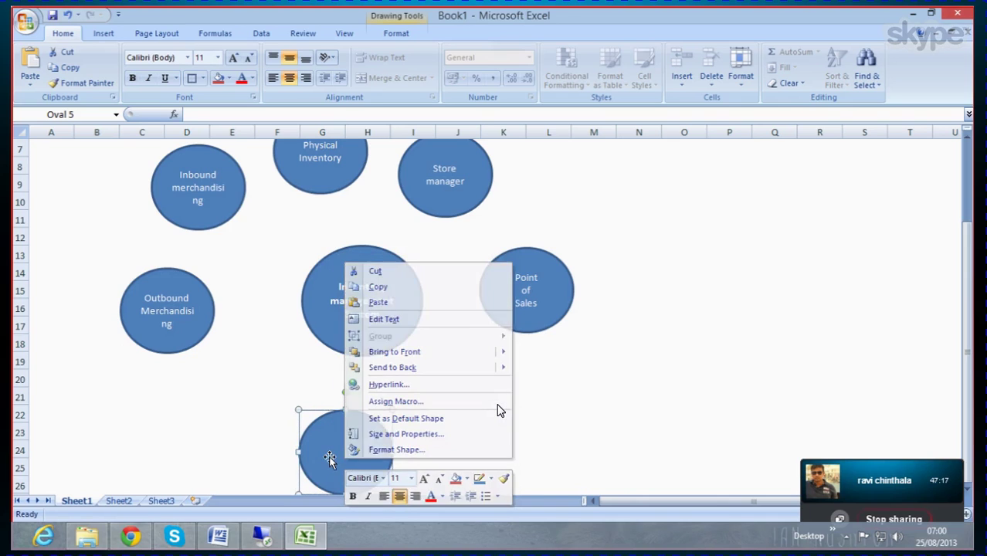
left_click(342, 462)
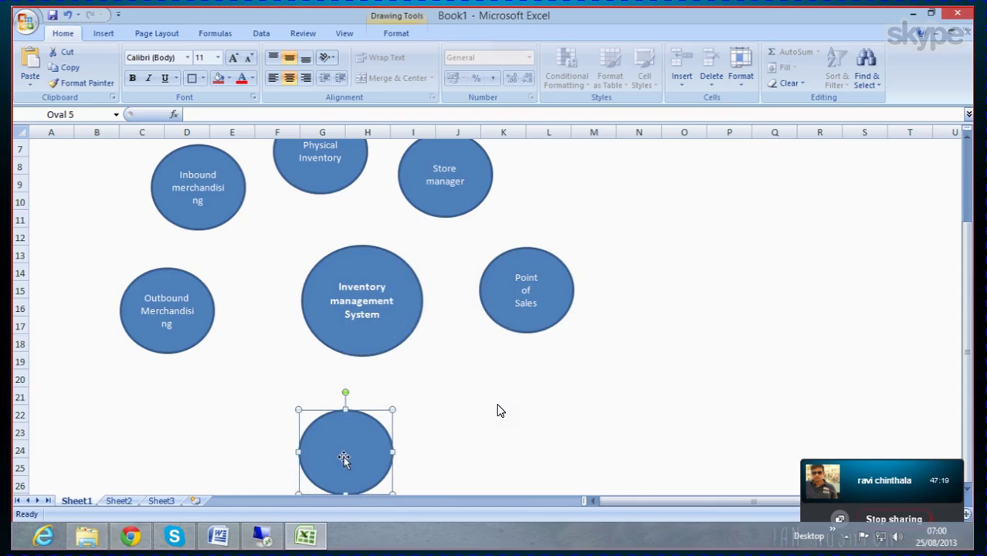
right_click(344, 461)
left_click(383, 317)
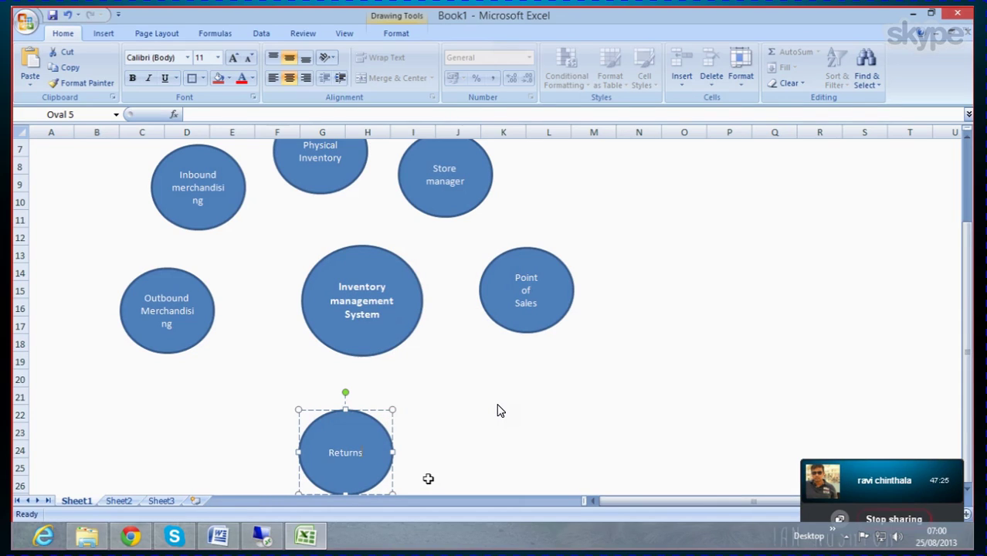
left_click(515, 390)
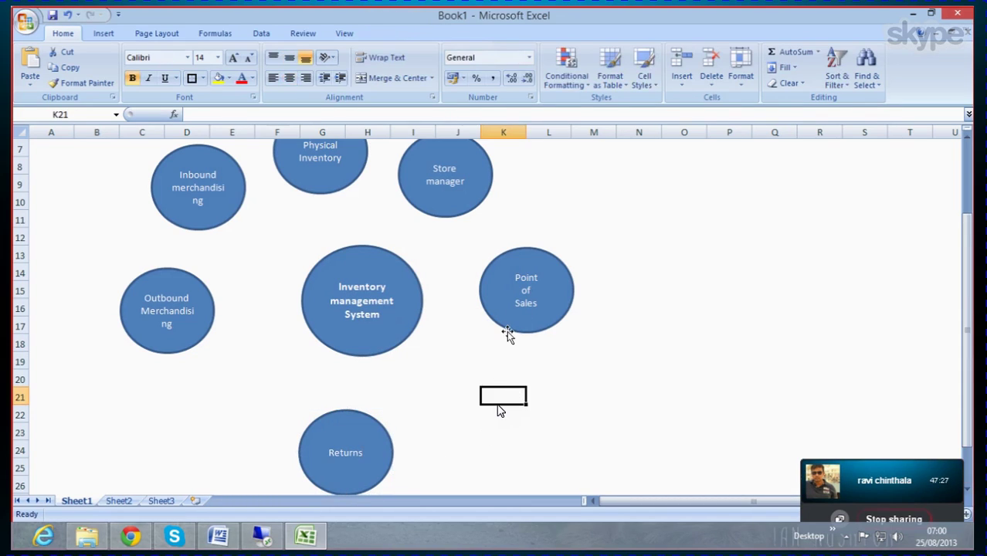
Step: Space the six labelled ovals evenly around the central oval, centring Physical Inventory under the title
left_click(511, 258)
left_click_drag(517, 257, 531, 331)
left_click(433, 158)
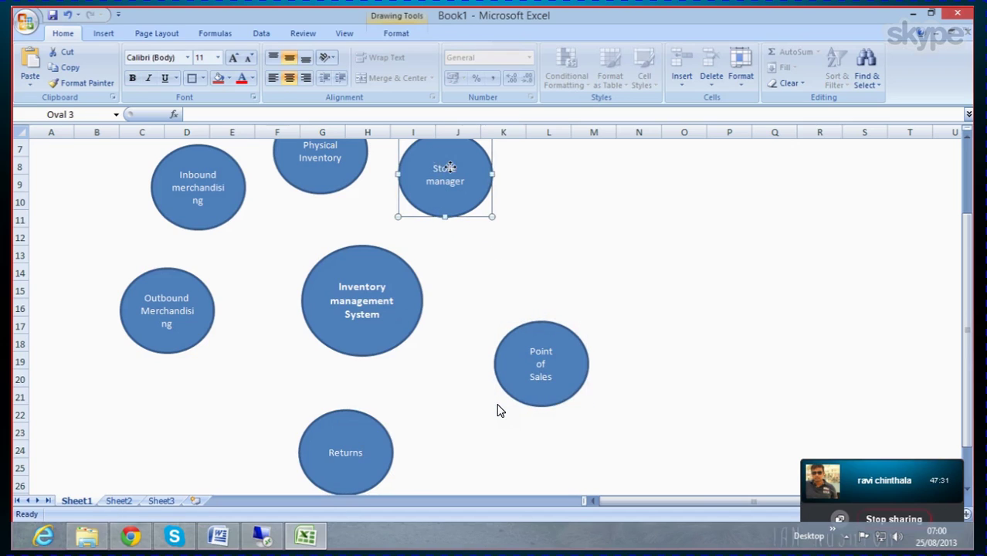
left_click_drag(450, 166, 515, 194)
left_click(153, 280)
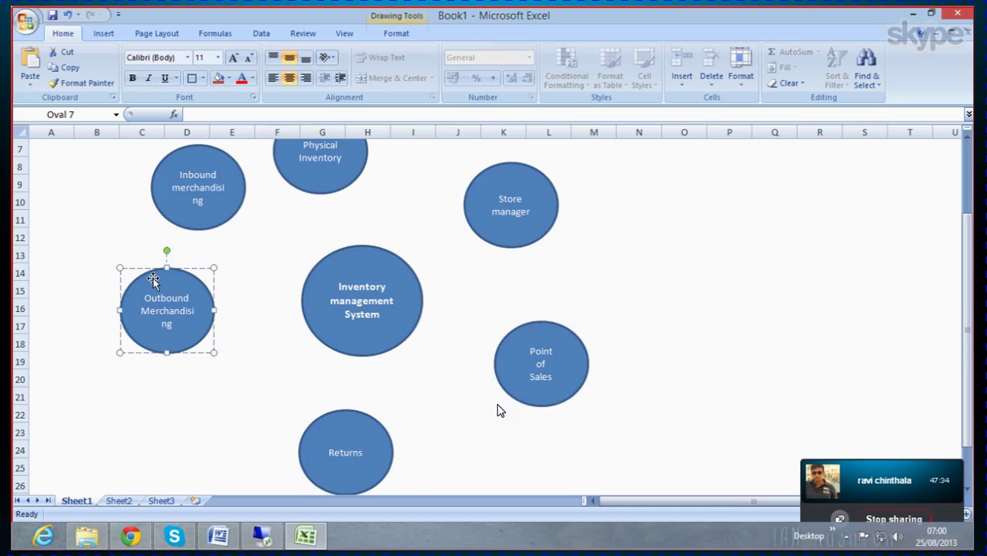
left_click_drag(153, 279, 129, 327)
left_click(180, 202)
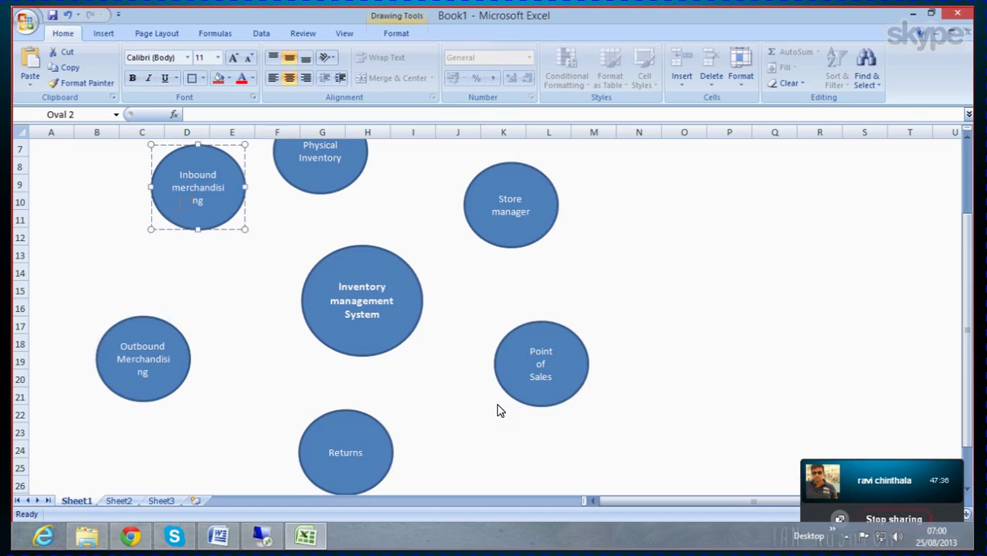
left_click_drag(179, 165, 151, 196)
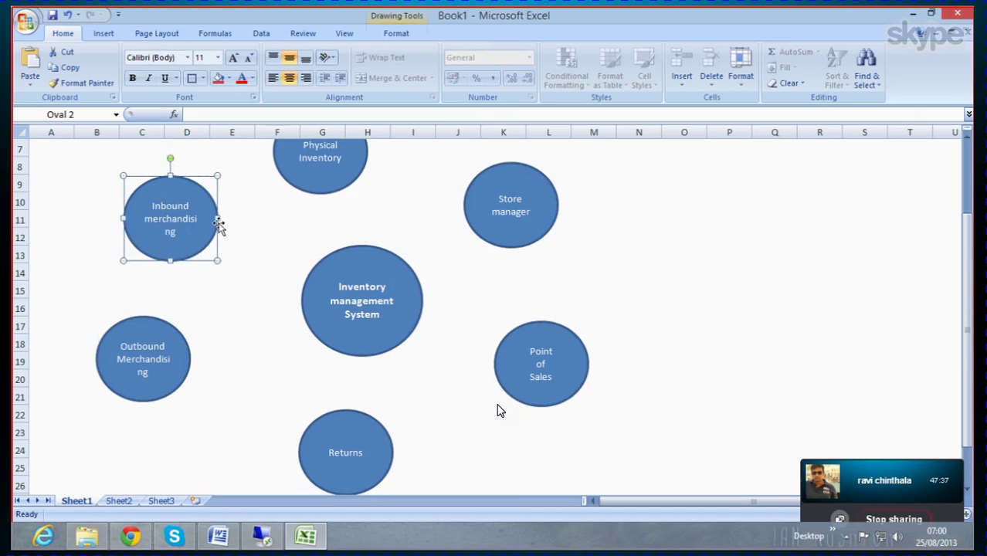
scroll(399, 399, "up", 1)
left_click_drag(305, 185, 319, 186)
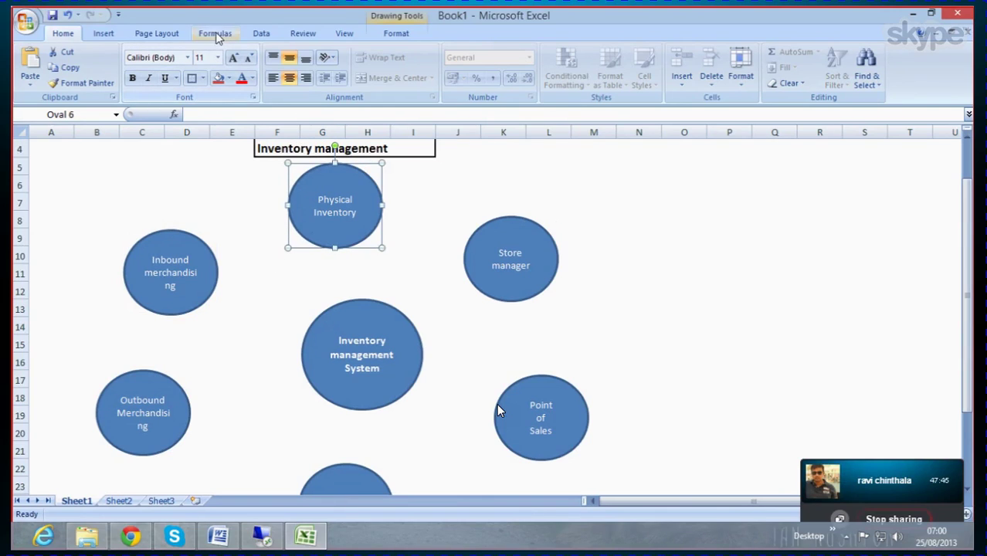
Step: Choose a new shape to draw from the Insert Shapes gallery
left_click(157, 34)
left_click(106, 34)
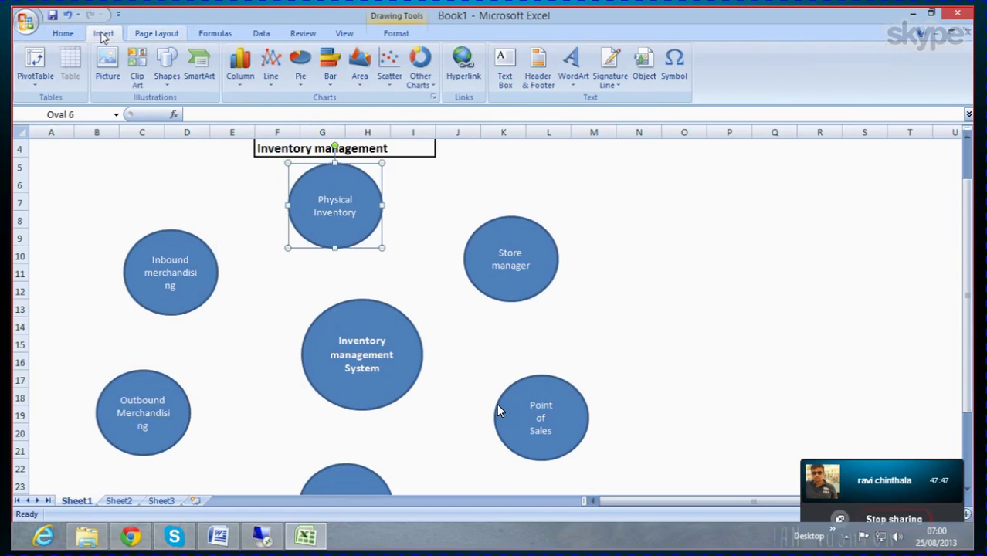
left_click(168, 77)
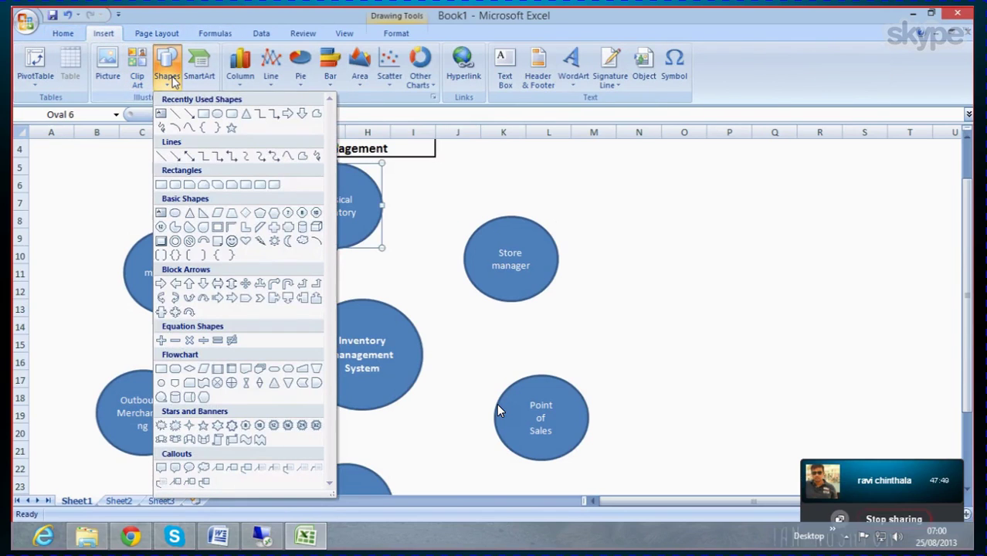
left_click(189, 114)
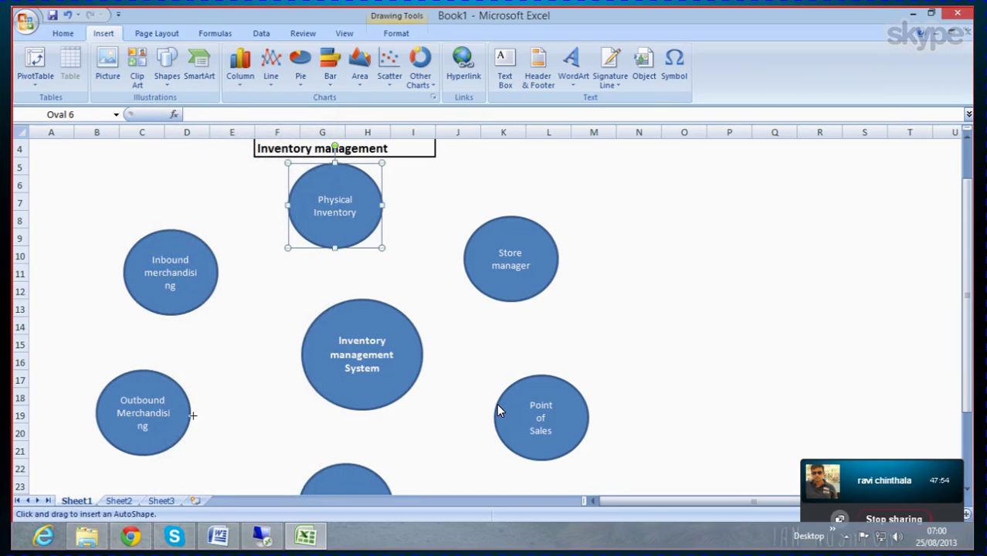
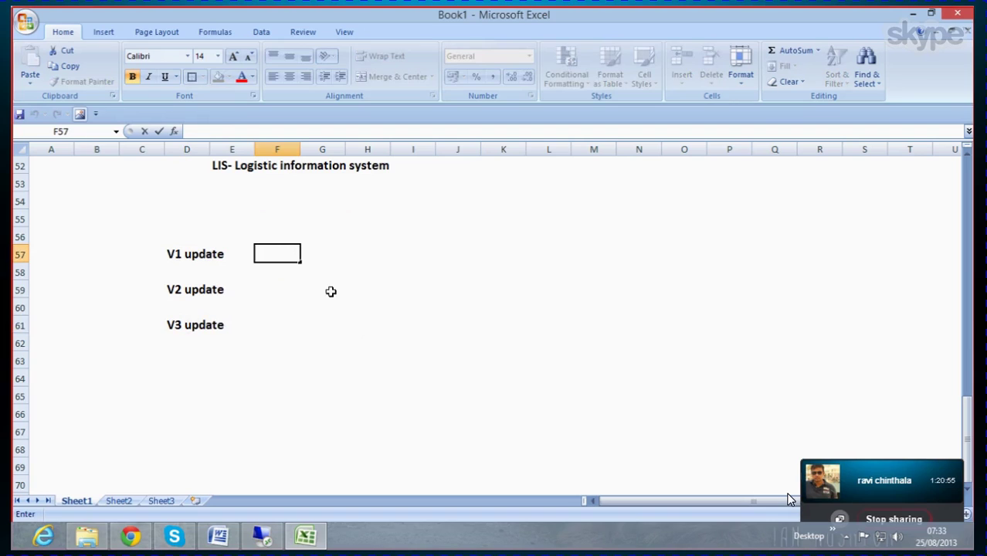
Step: Enter 'When the document is posted in the system' as the V1 update description in F57
type("When th")
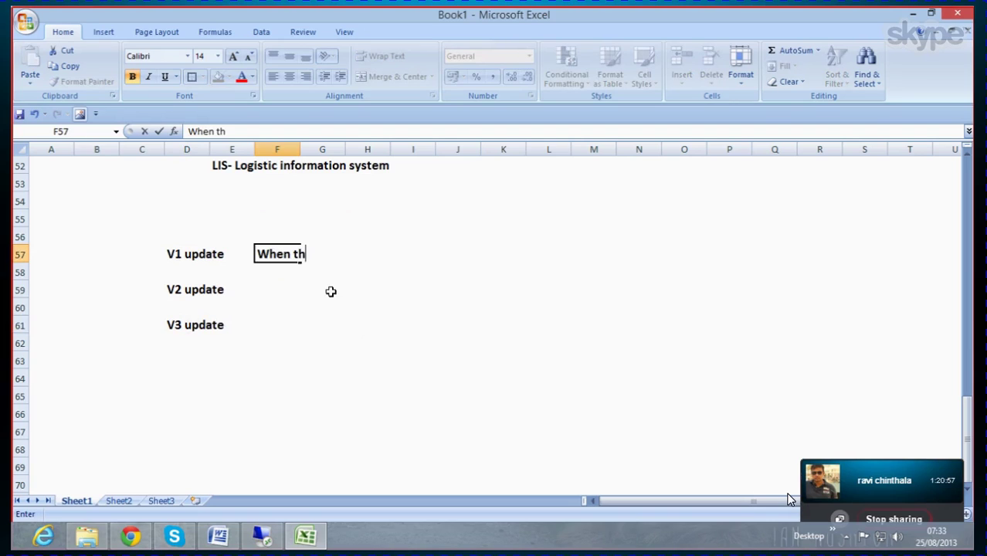
type("e docu")
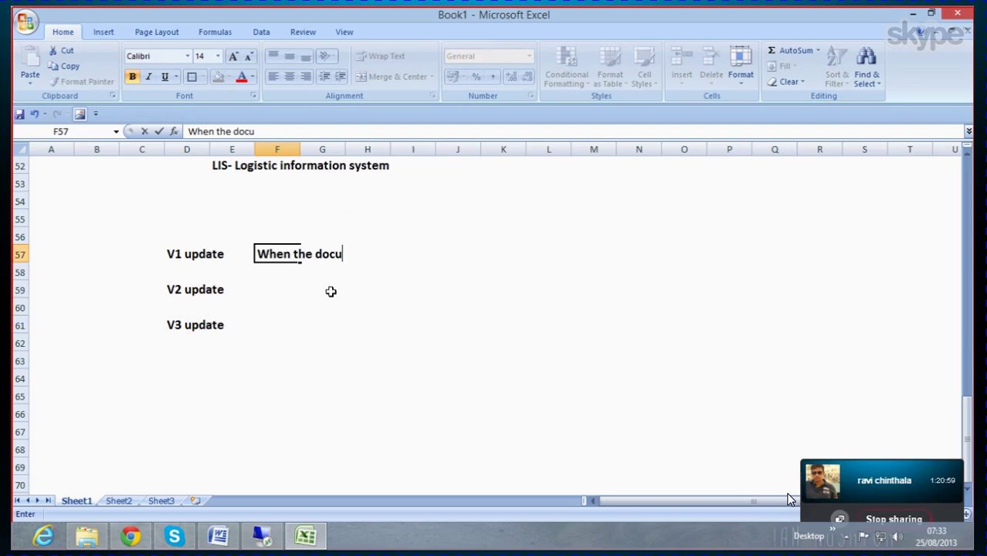
type("ment is post")
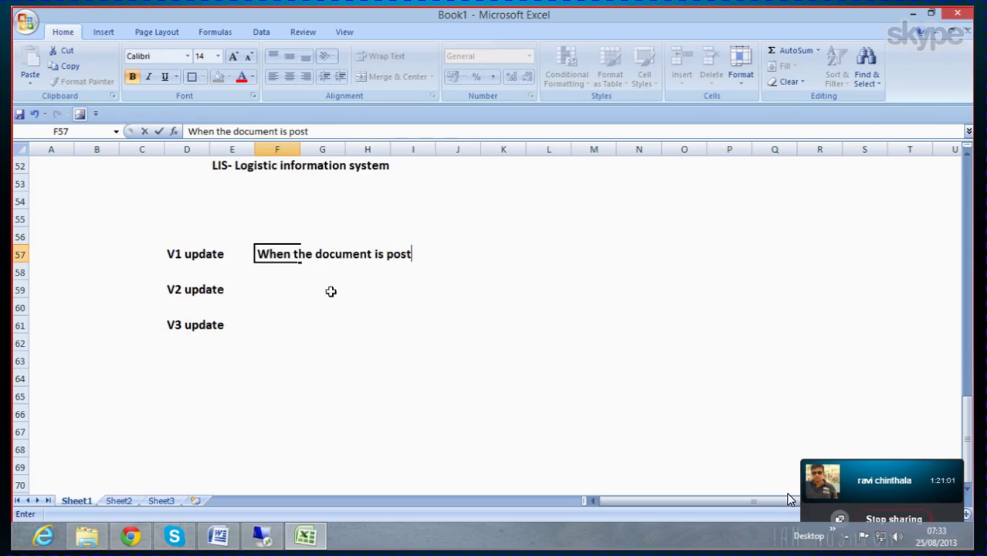
type("ed in the system,")
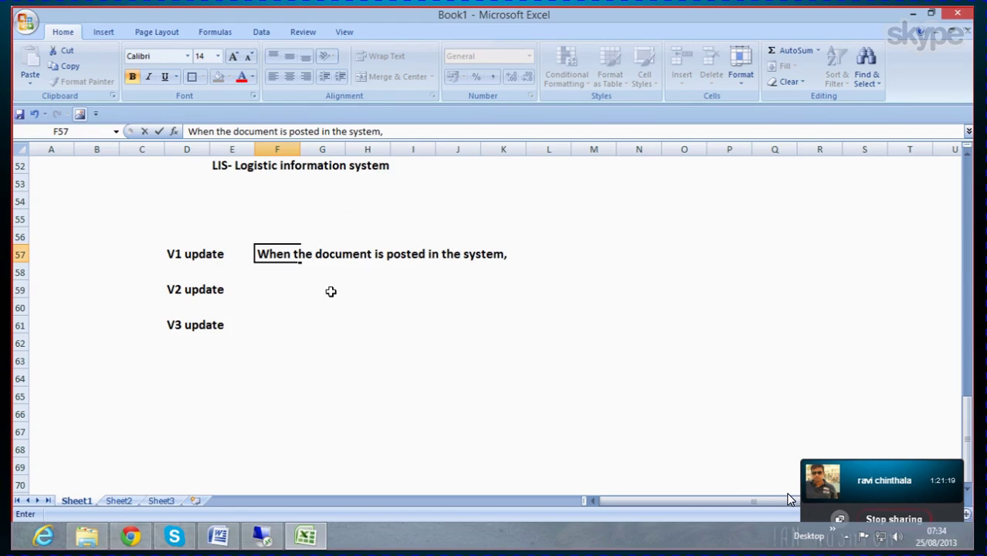
left_click(339, 214)
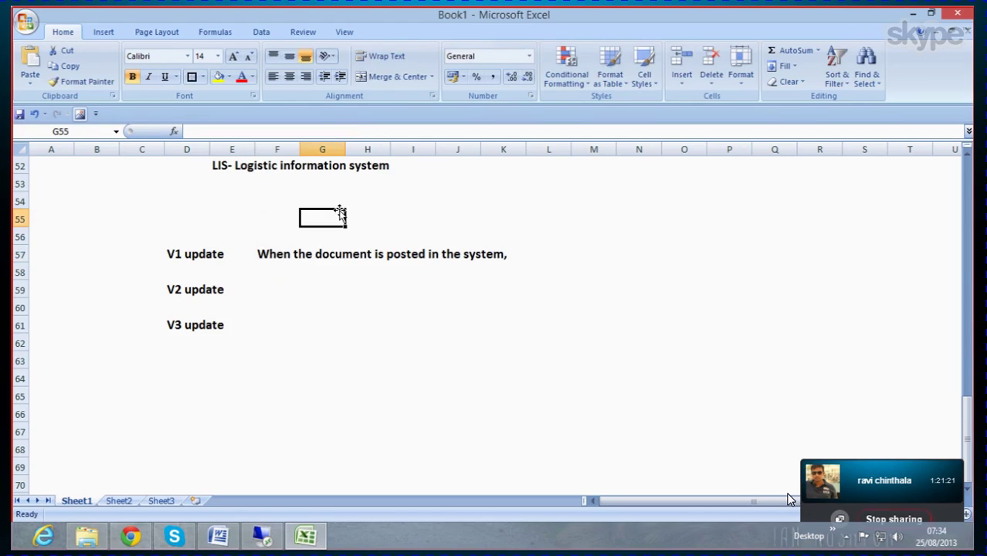
Step: Label G55 'EKKO' and J55 'MCEKKO' as table names above the V1 description
type("EKKO")
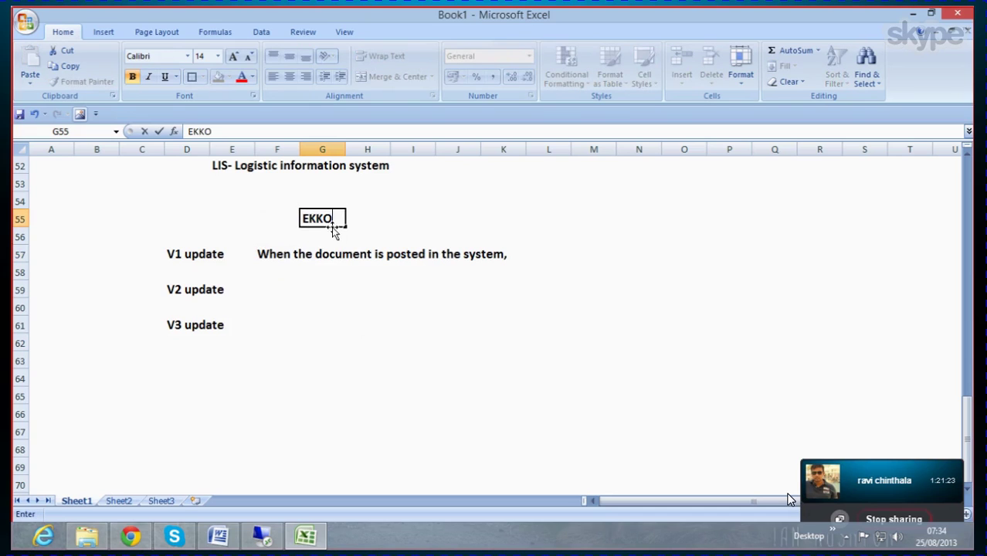
key("Return")
left_click(342, 205)
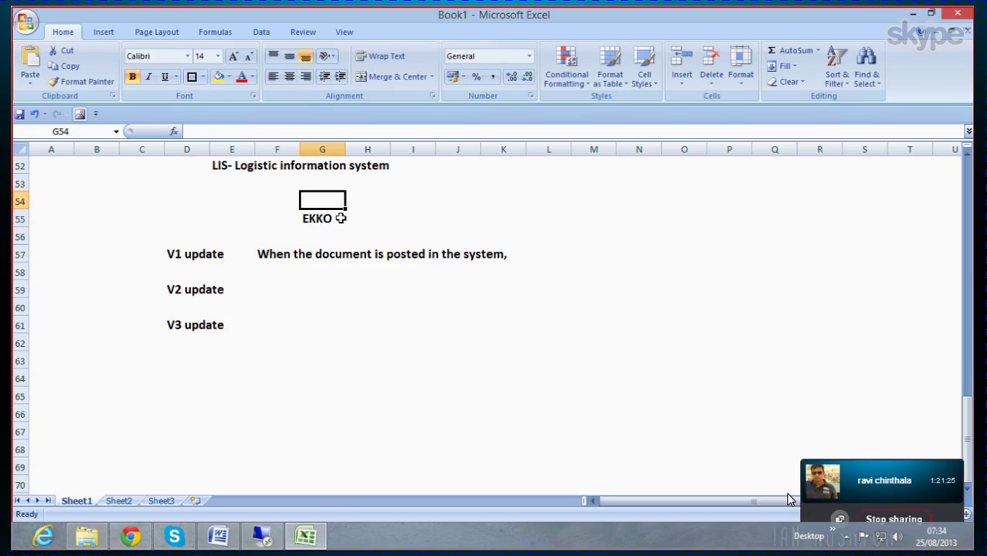
left_click(341, 214)
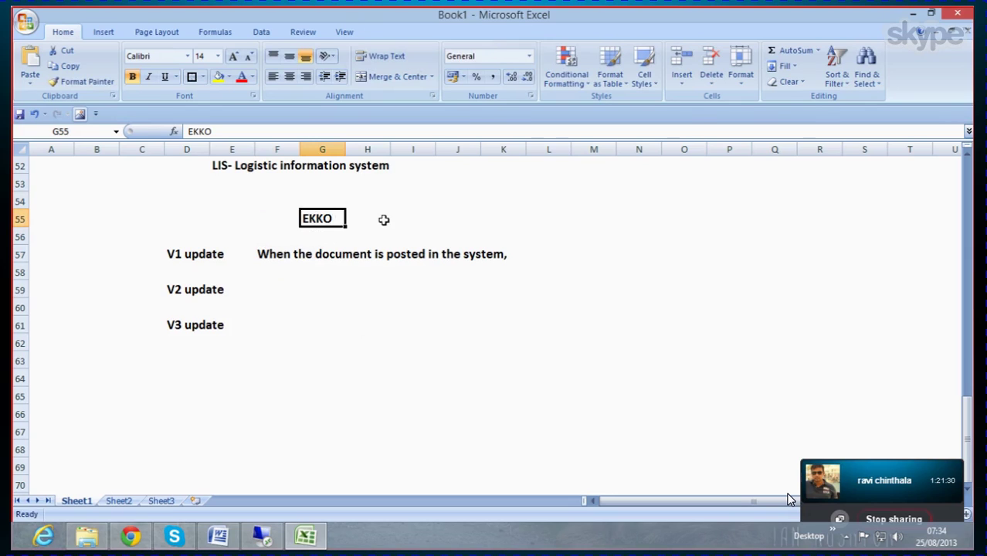
left_click(472, 219)
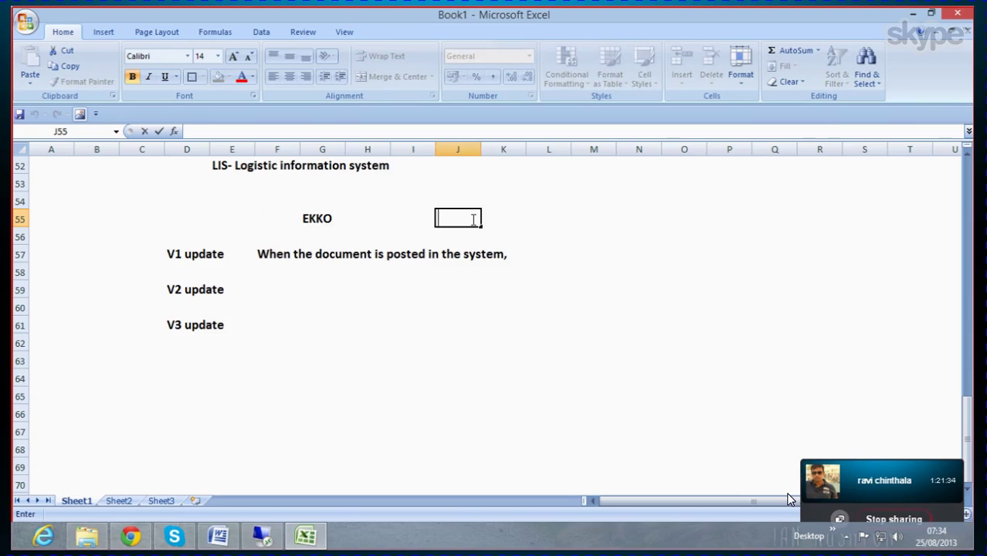
type("MCEKKO")
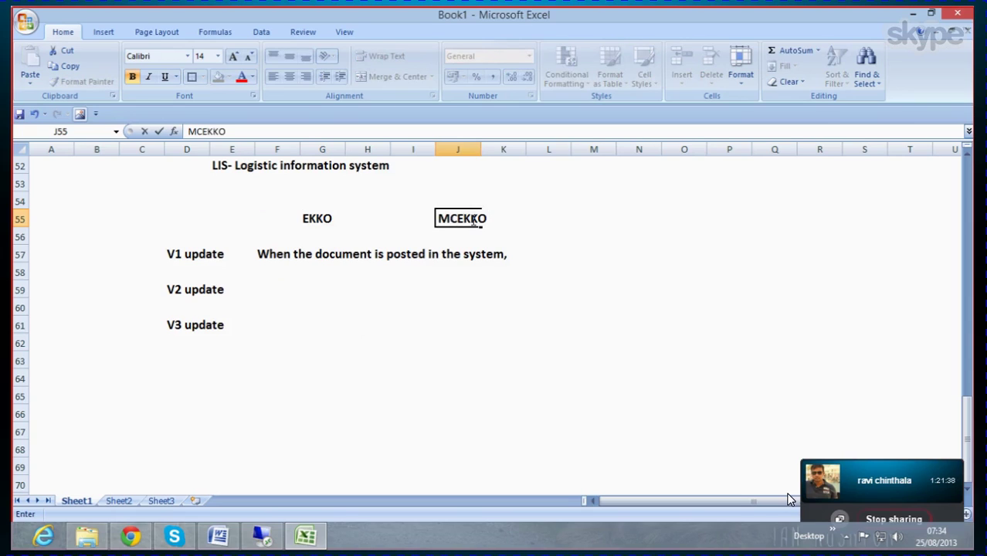
left_click(421, 221)
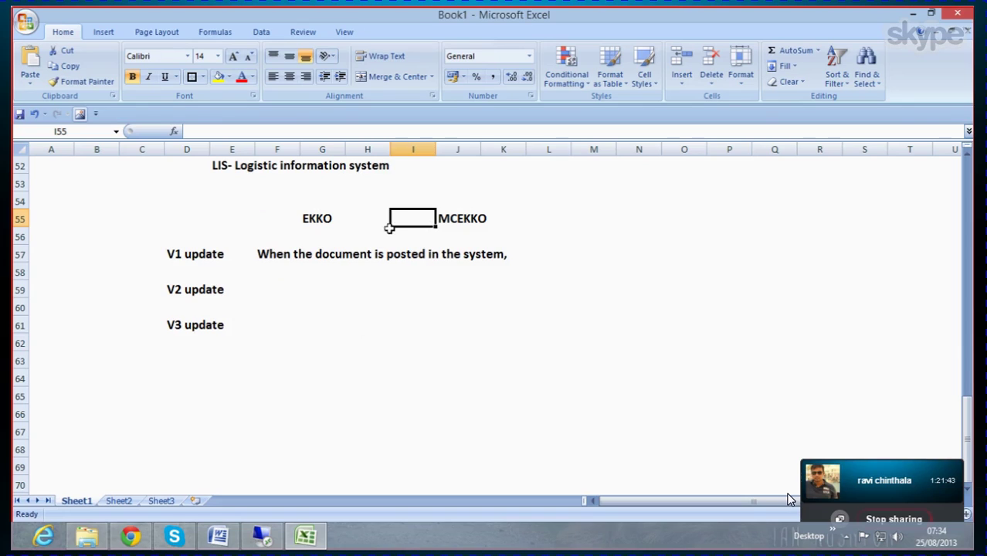
left_click(316, 221)
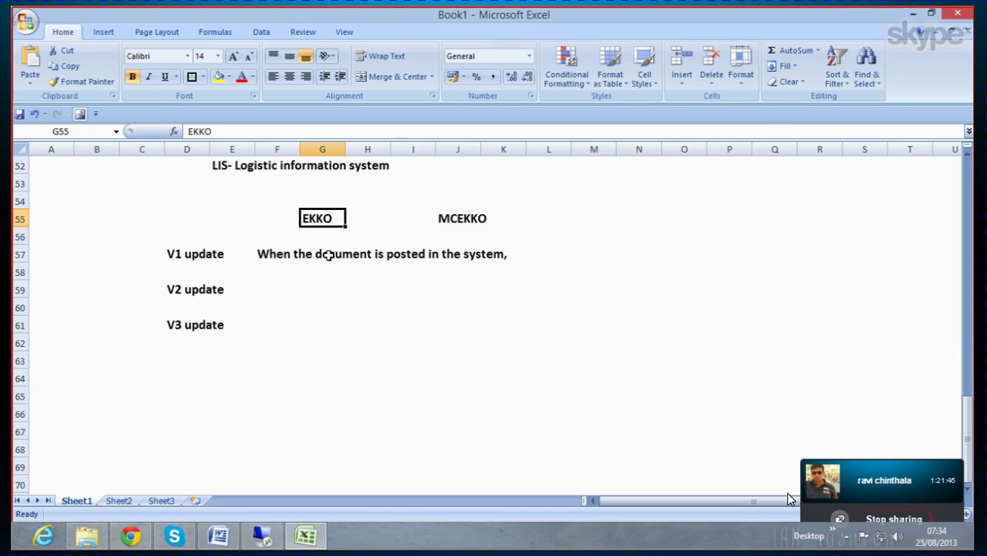
left_click(423, 223)
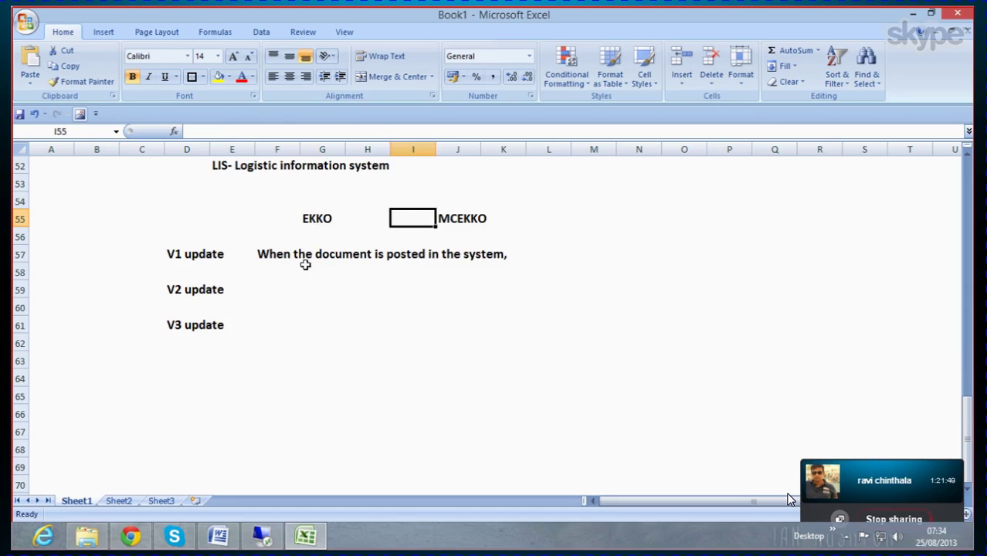
left_click(281, 259)
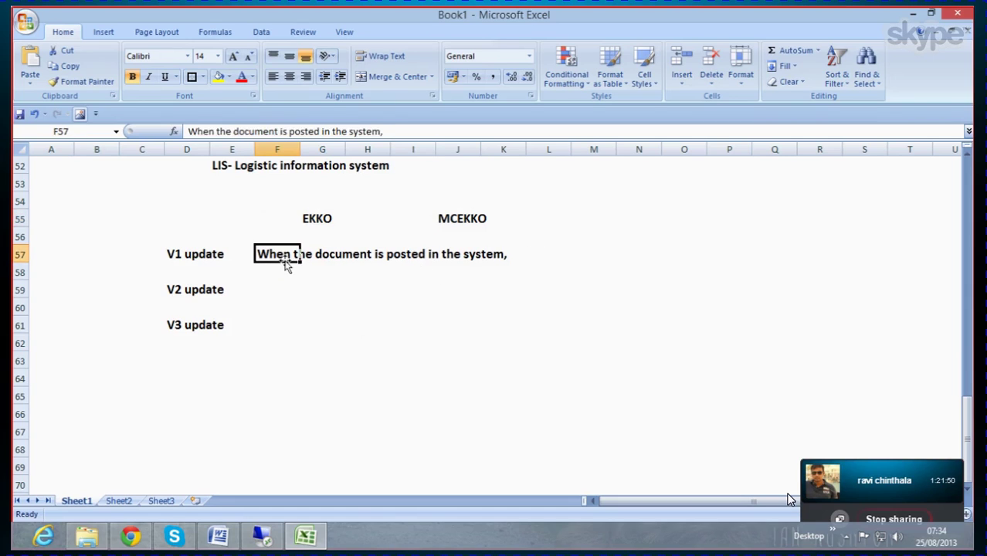
Step: Extend the V1 text: it will be posted to both database tables and setup tables simultaneously
left_click(380, 270)
double_click(293, 257)
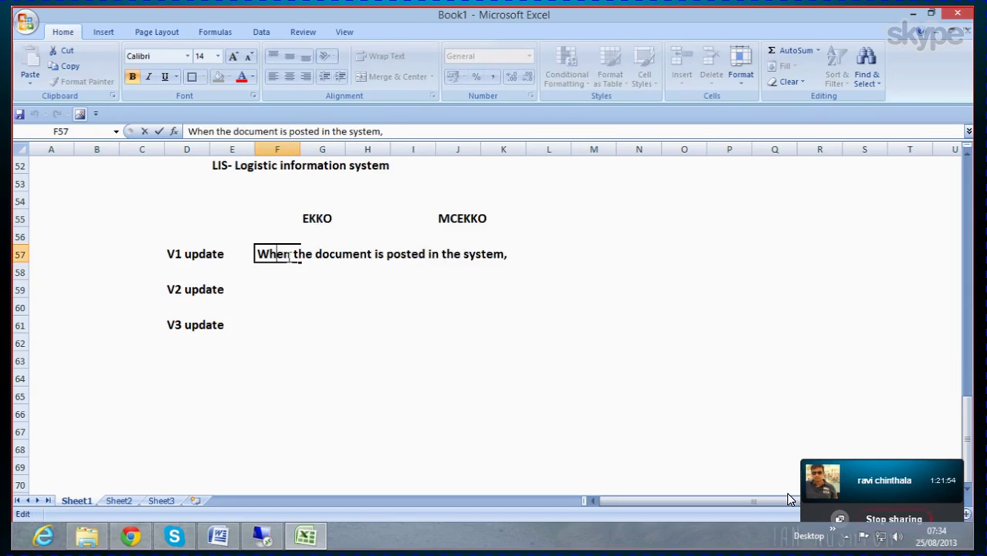
key("End")
type("it will be poste")
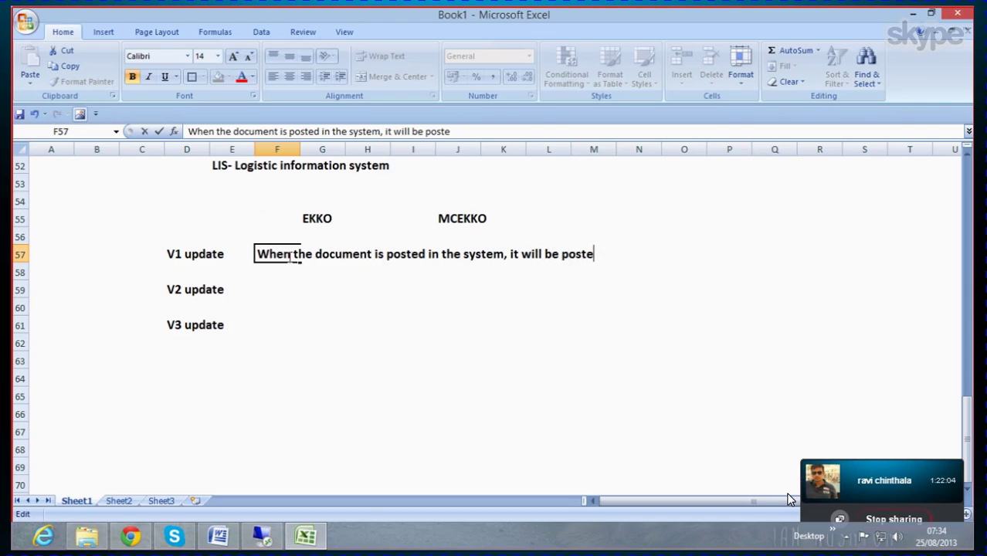
type("d to both databnas")
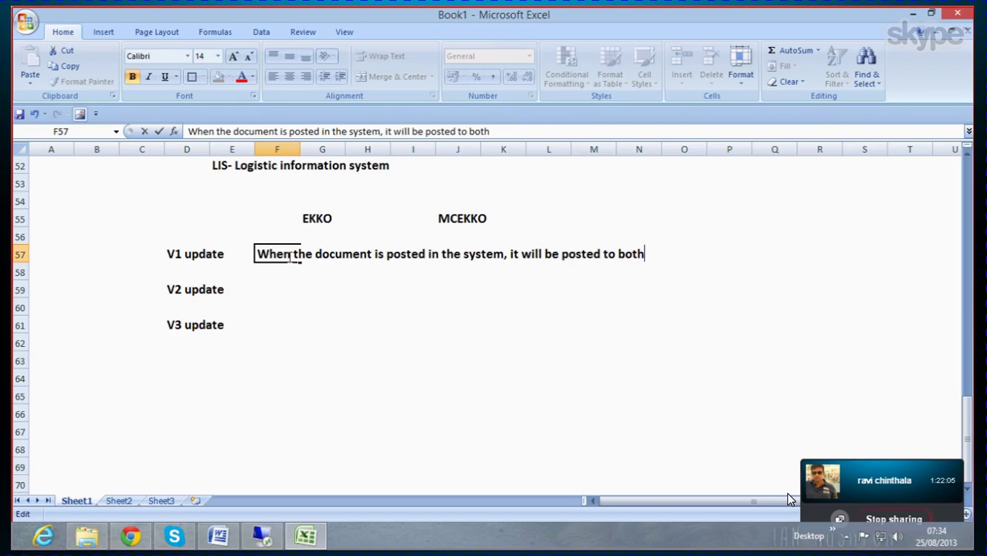
key("BackSpace")
key("BackSpace")
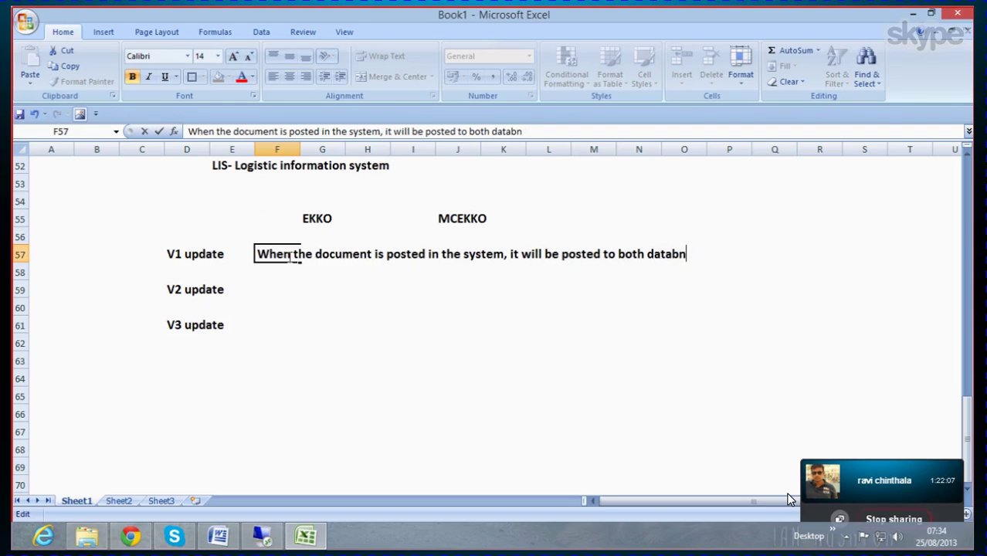
type("ase table")
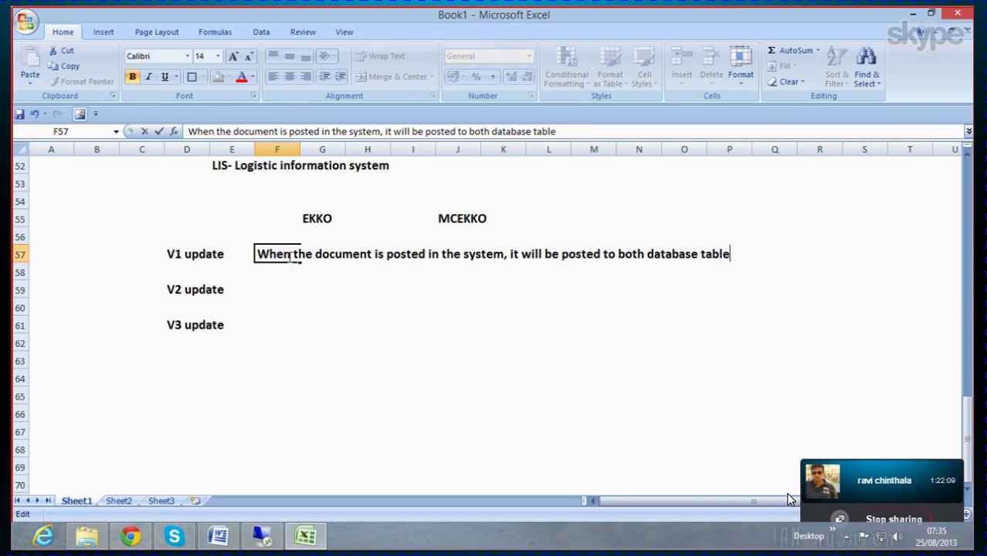
type("s and the ")
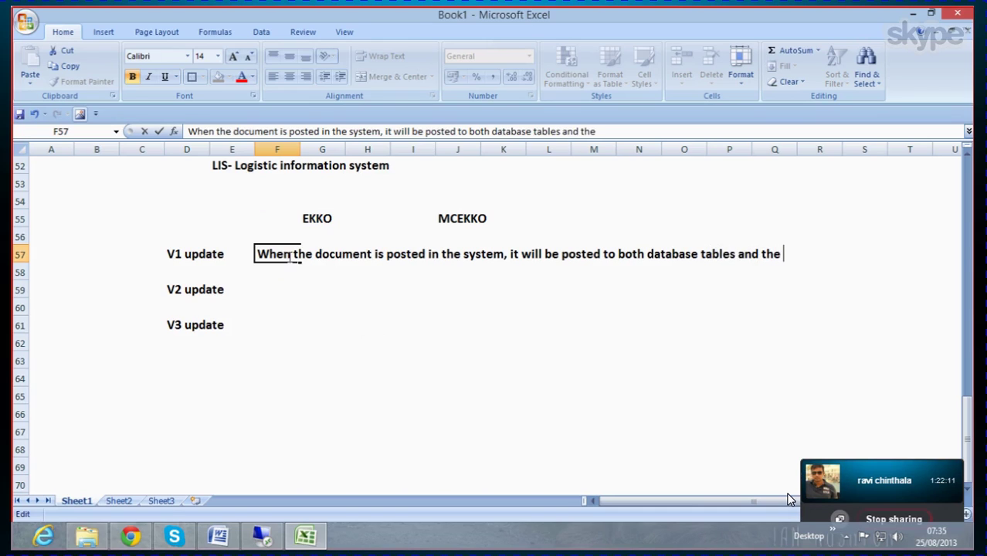
type("setup")
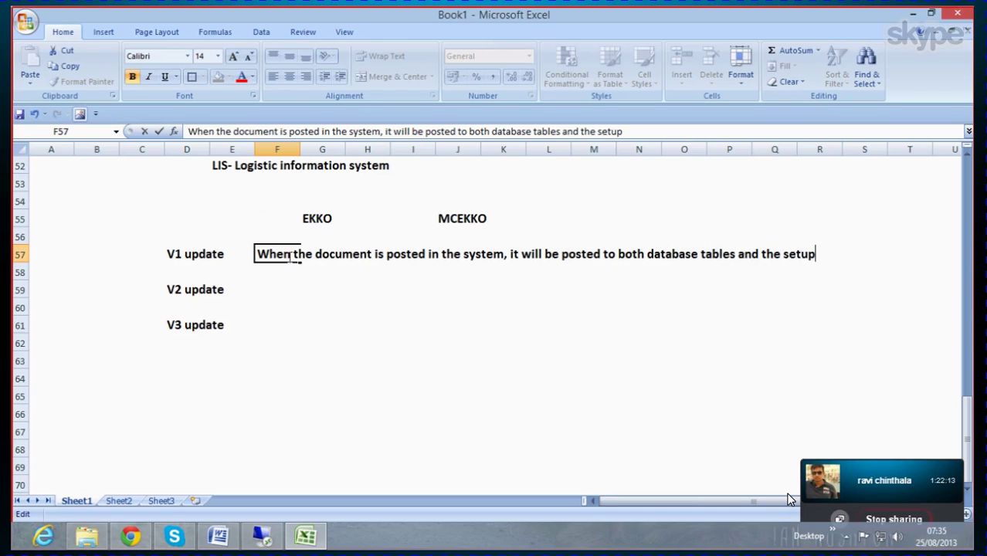
type(" tables")
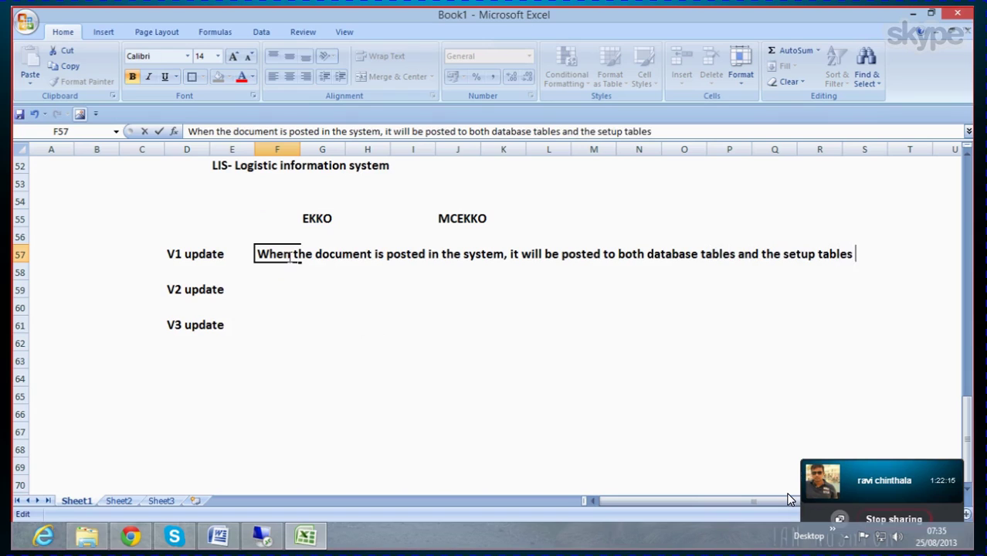
type(" at the s")
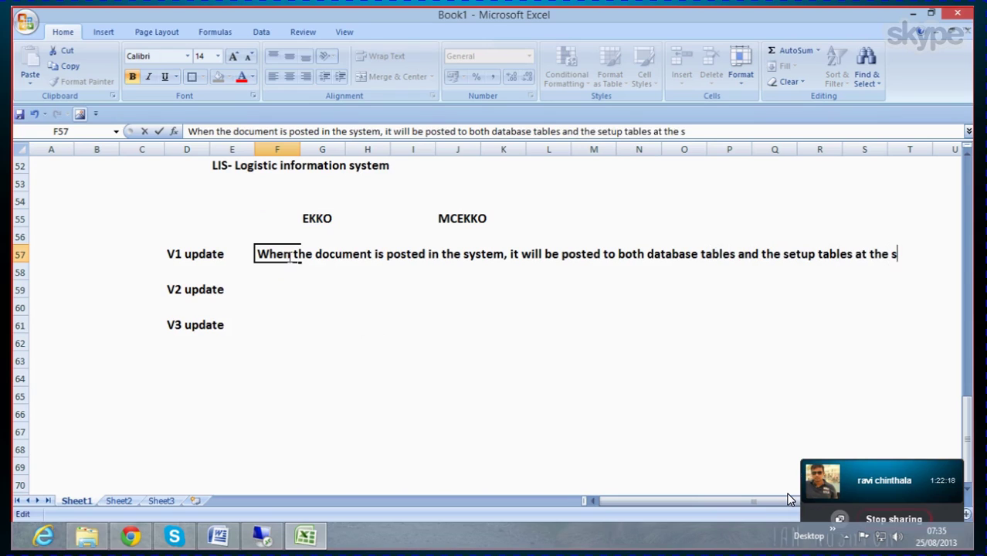
type("ame time")
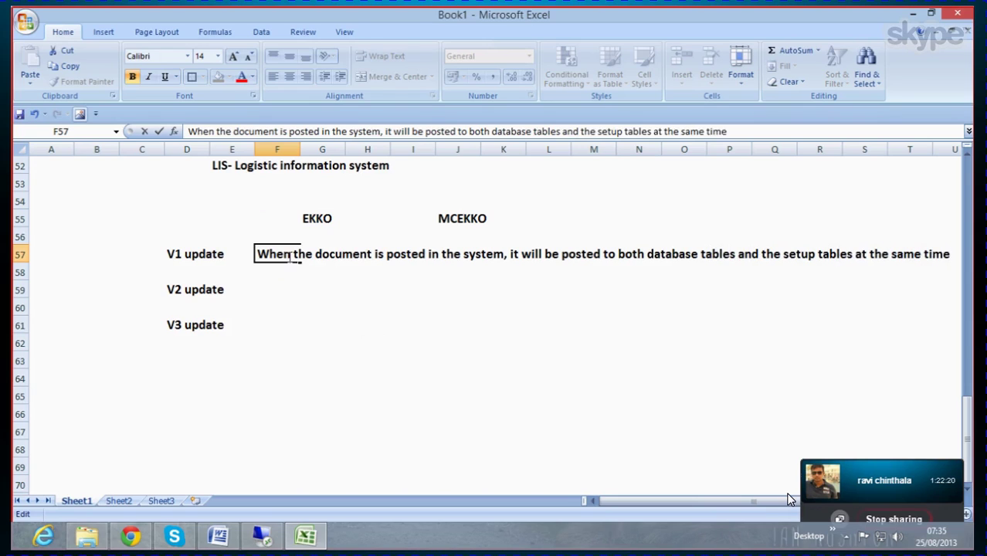
left_click(261, 291)
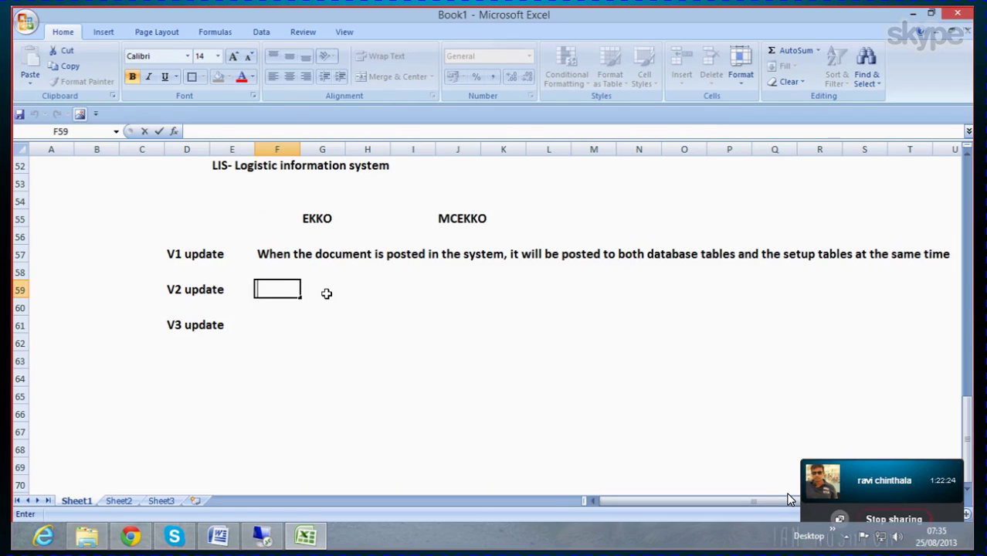
Step: Prefix the V1 explanation in F57 with 'It is a syncronyous update'
left_click(240, 253)
left_click(156, 247)
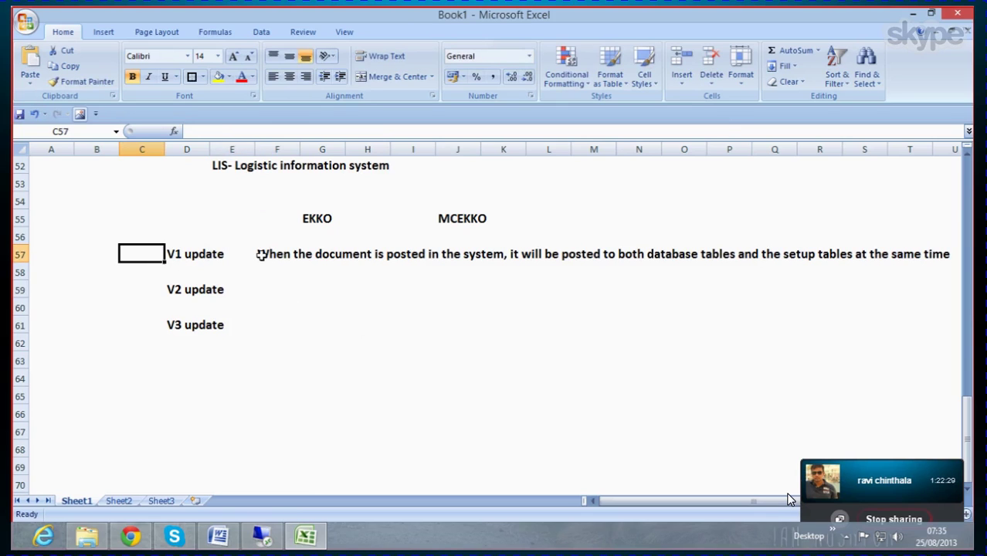
left_click(260, 254)
double_click(260, 254)
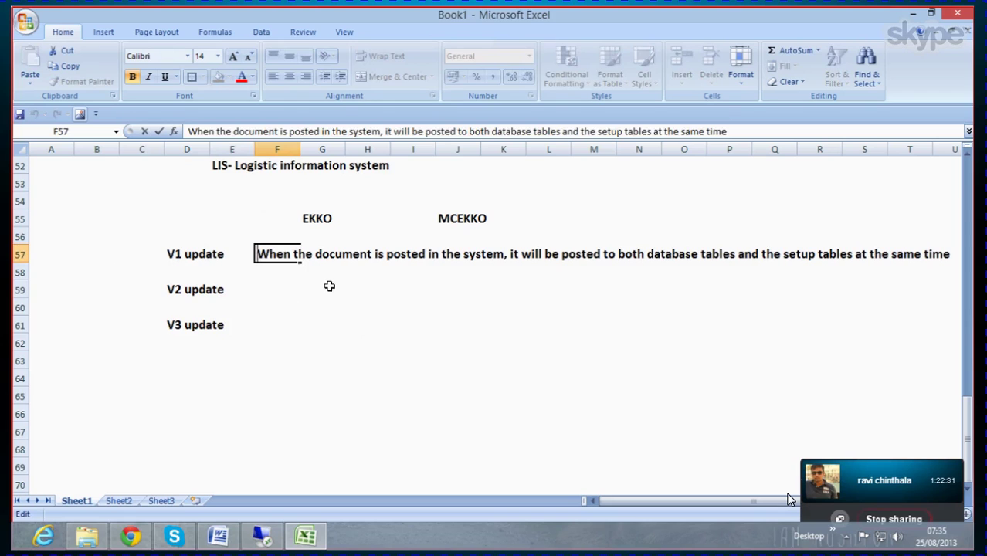
type("It is a sy")
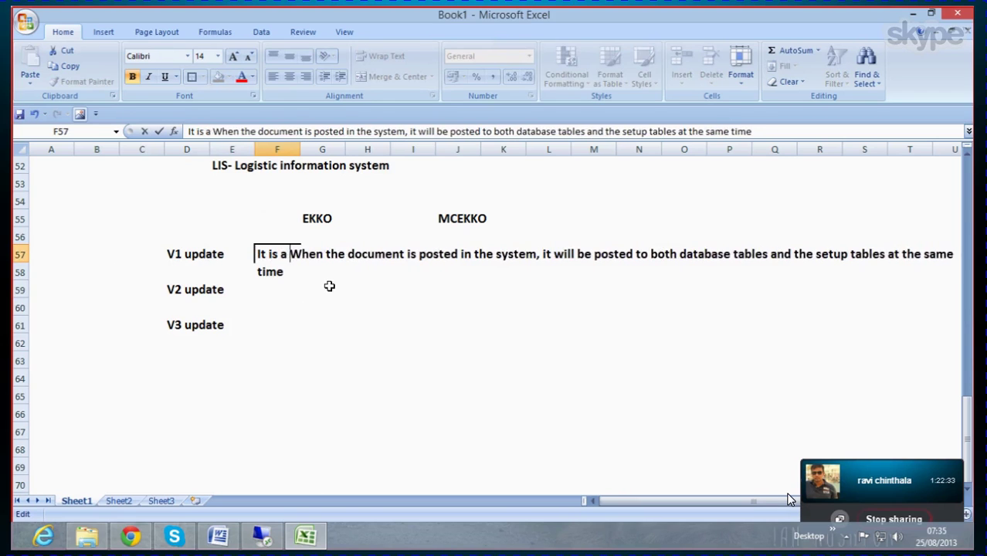
type("ncronu")
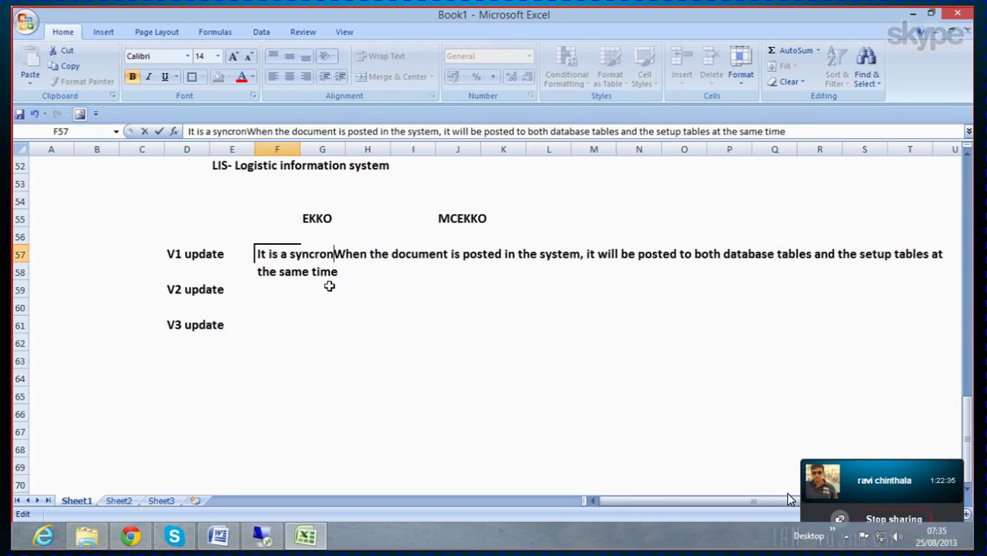
type("ous")
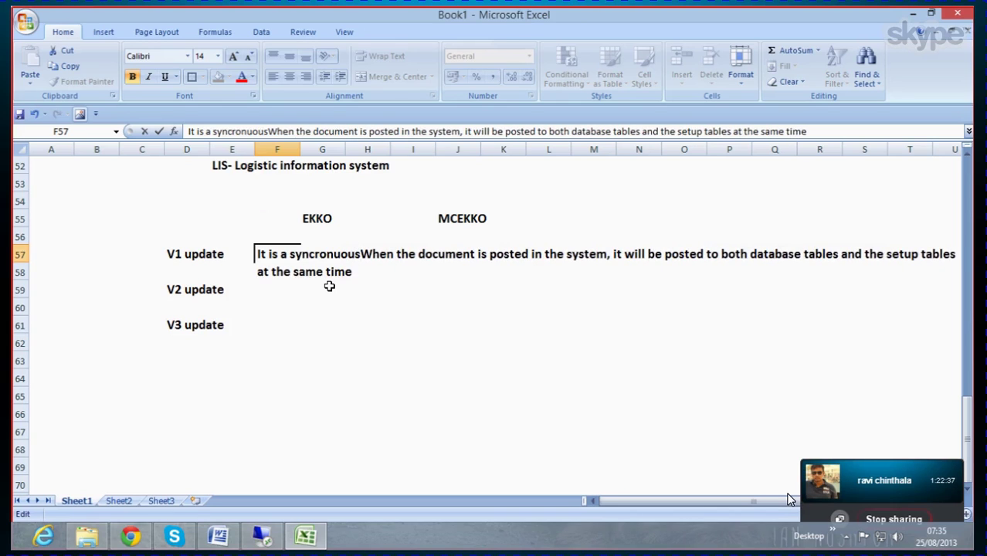
key("BackSpace")
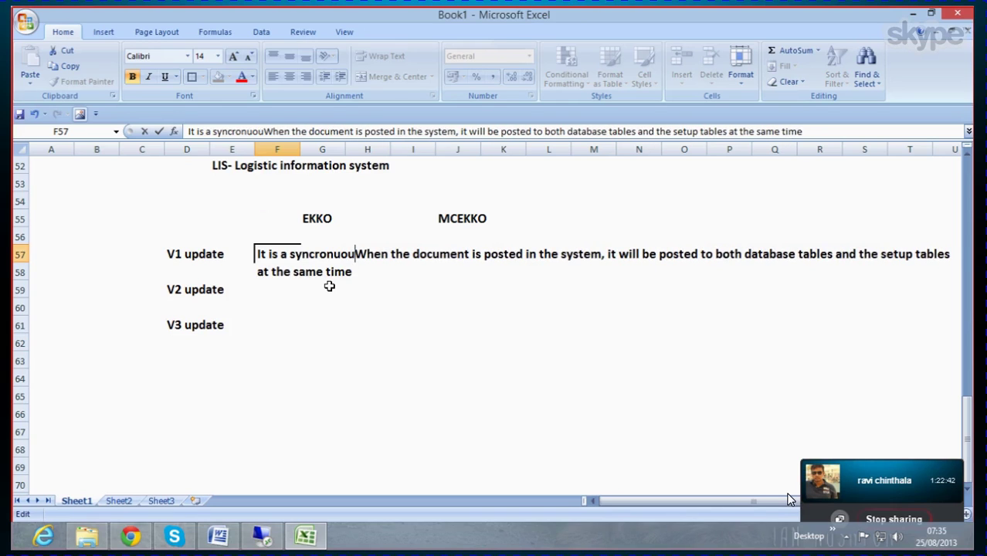
key("BackSpace")
key("BackSpace")
key("BackSpace")
type("you")
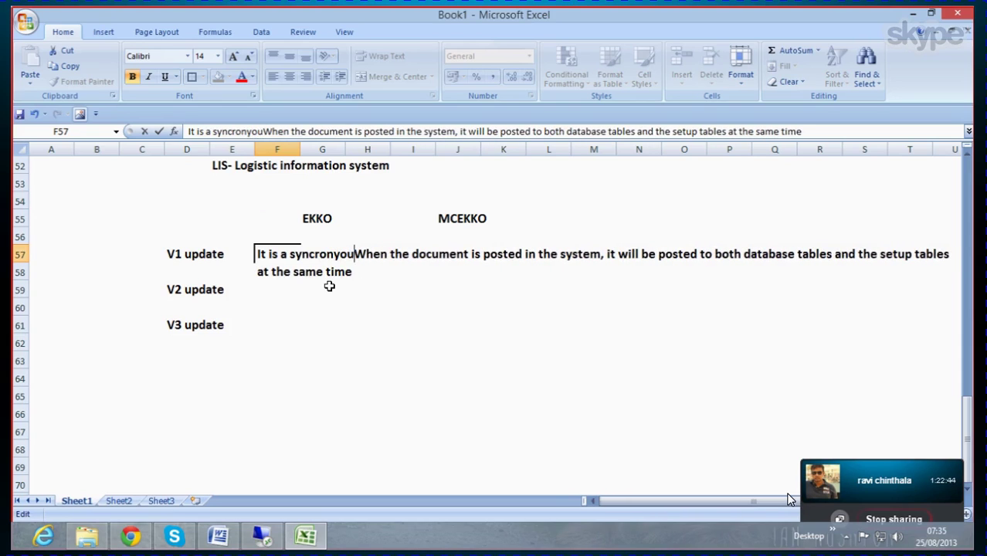
type("s")
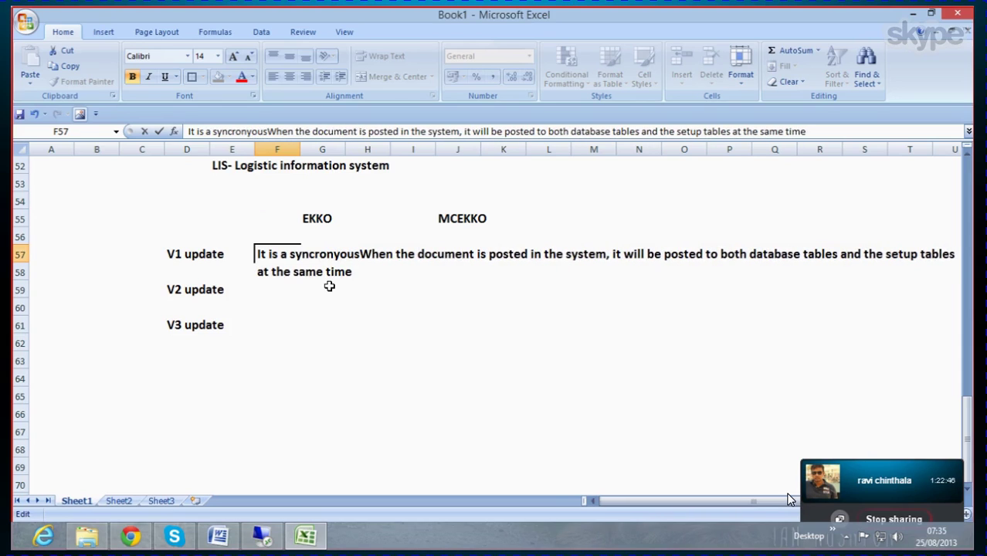
type(" update")
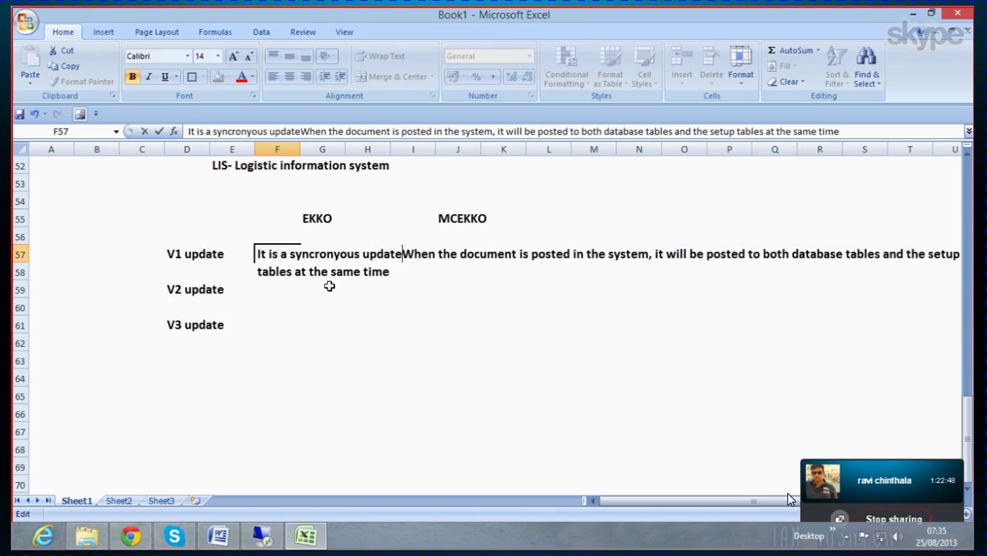
left_click(378, 292)
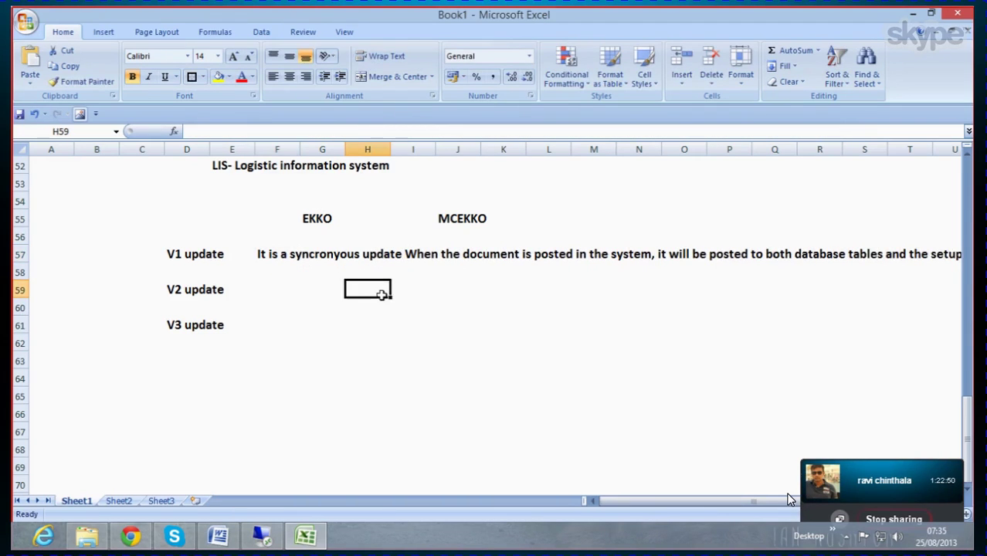
Step: Write the V2 text in F59: asynchronous update, posted to database tables first, then setup tables
left_click(269, 295)
double_click(264, 292)
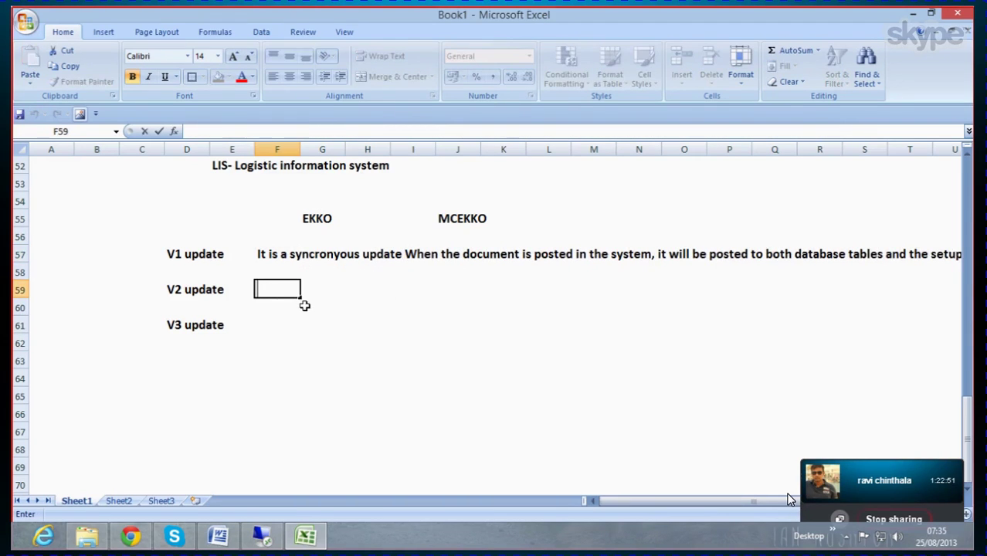
type("It is asy")
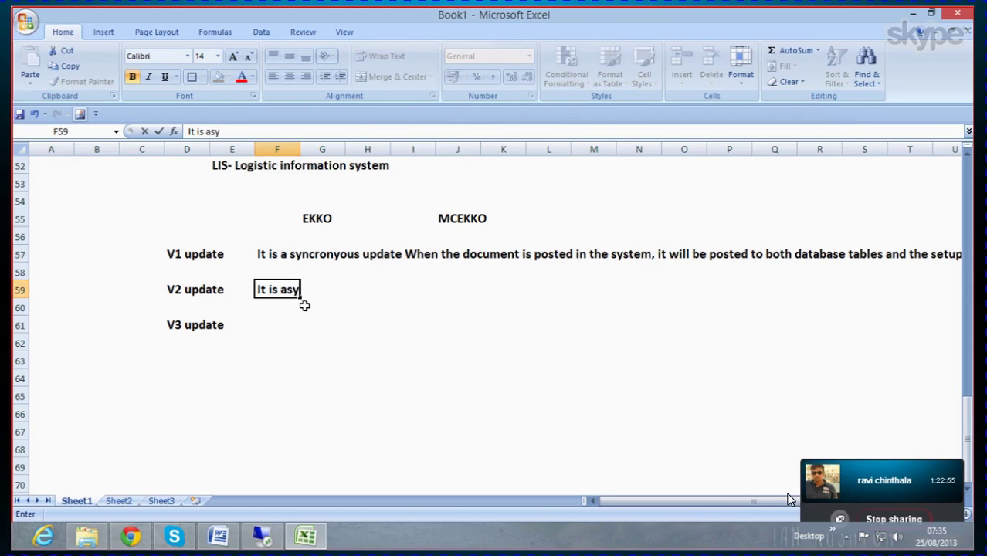
type("ncronyou")
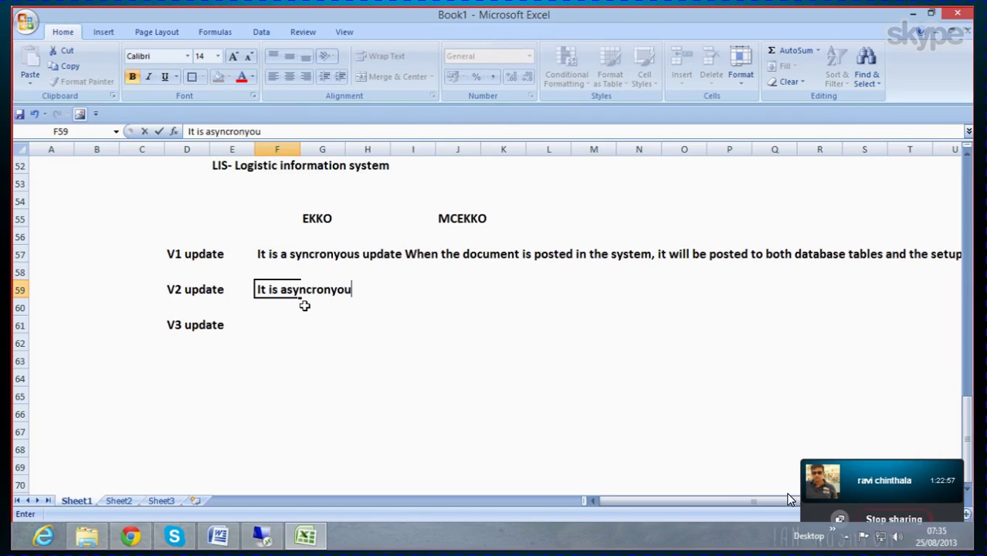
type("s update,")
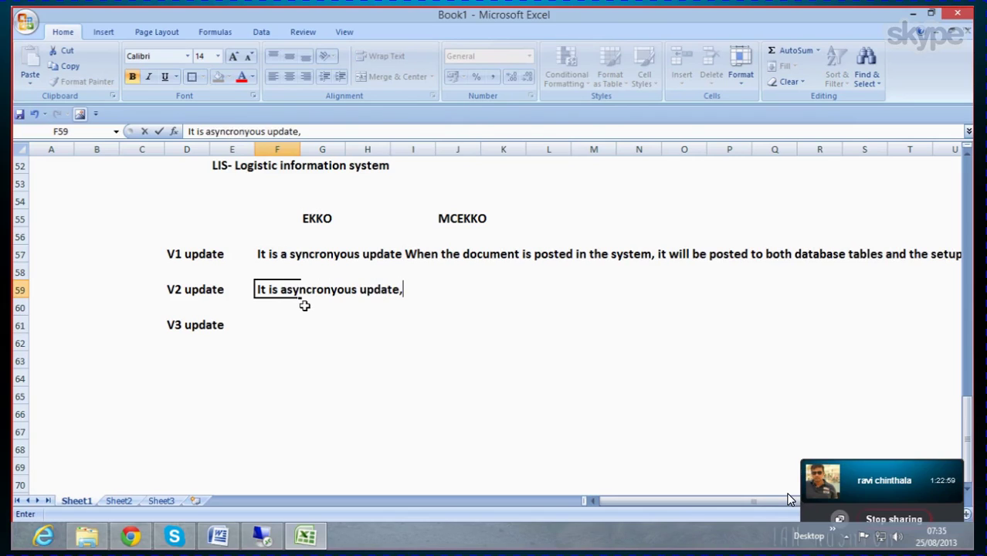
key("BackSpace")
type(". It means ")
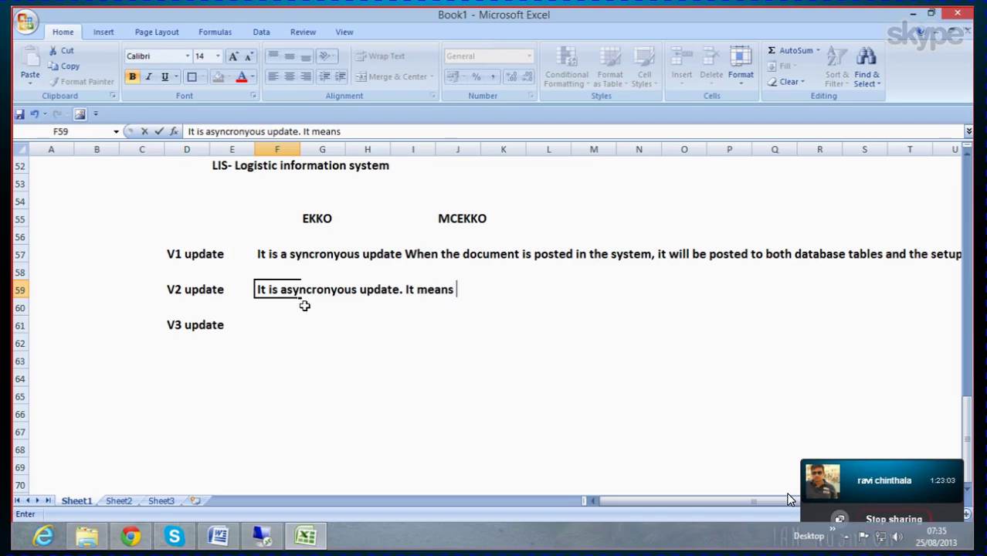
type("when the do")
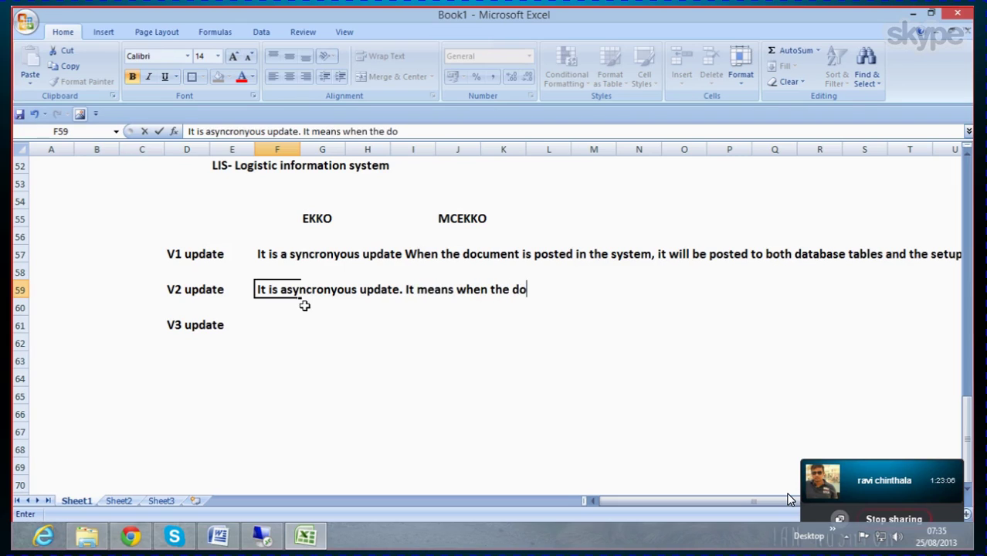
type("cument is po")
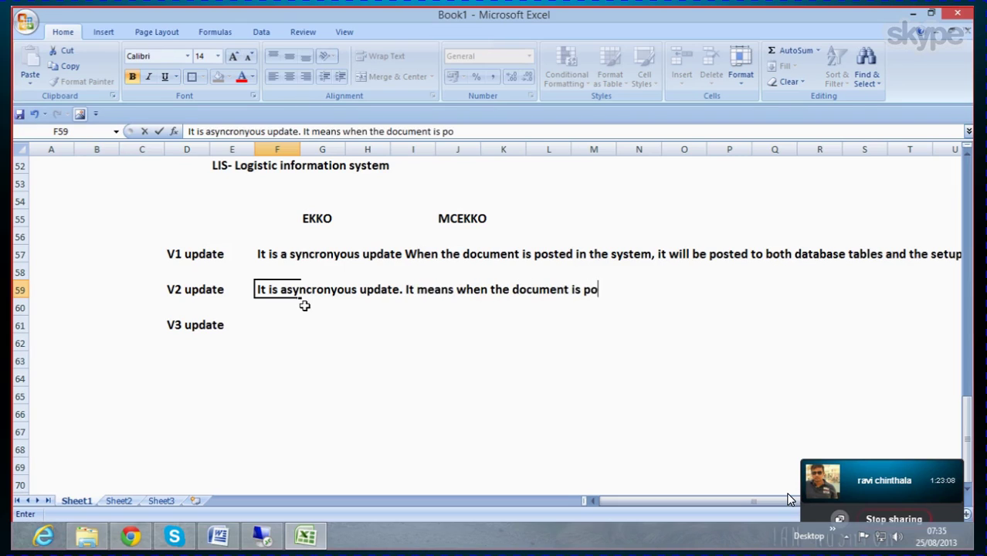
type("sted inthe")
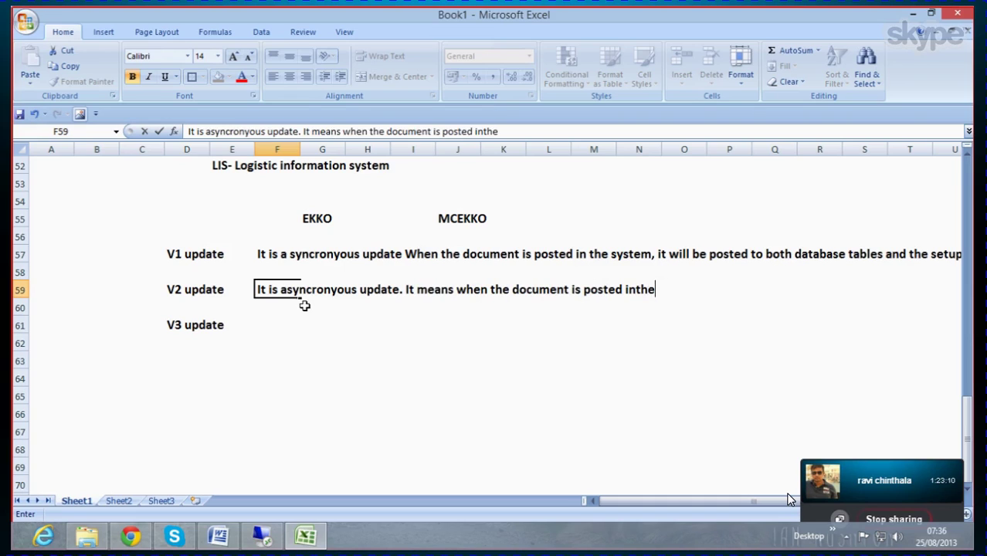
type(" system ")
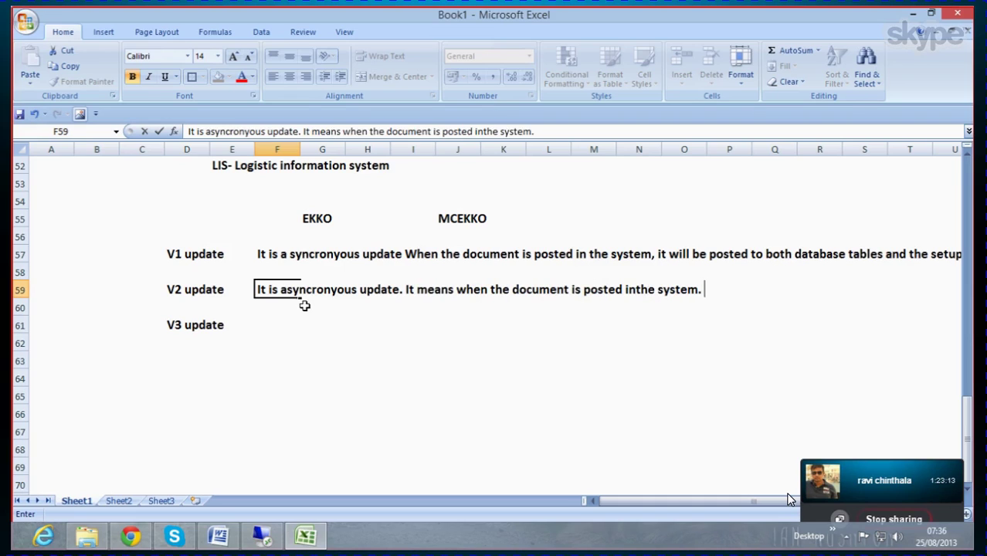
type("It iw")
key("BackSpace")
key("BackSpace")
type("will be po")
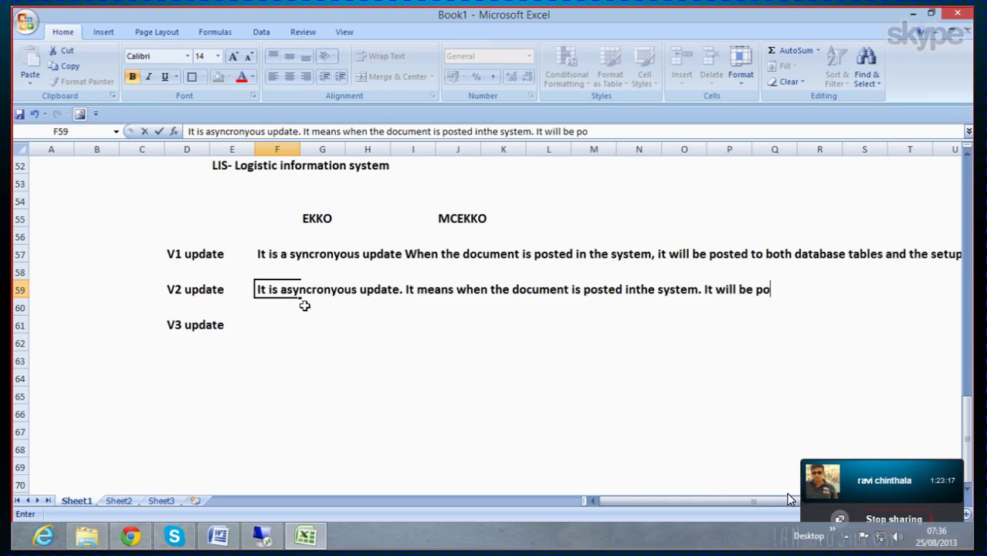
type("sted to the ")
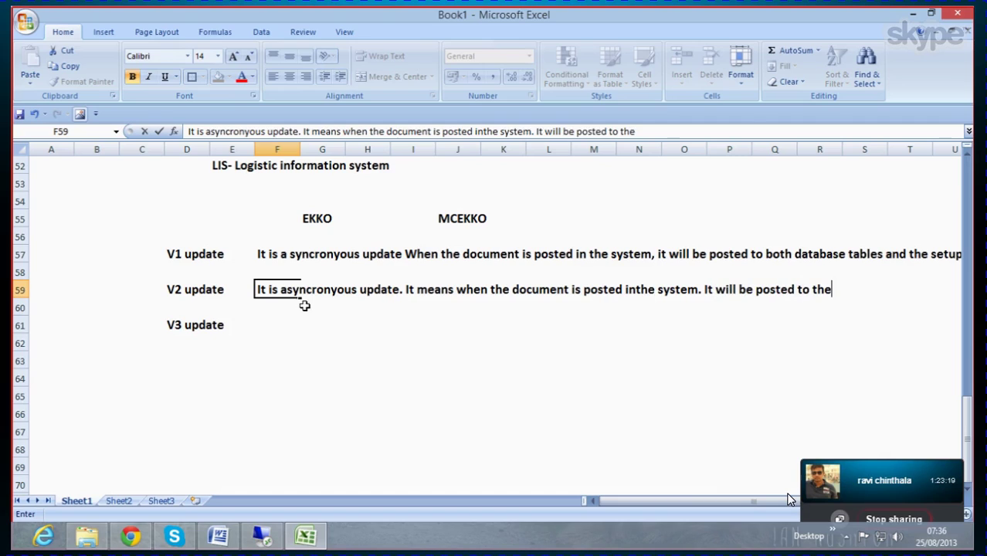
type("database table")
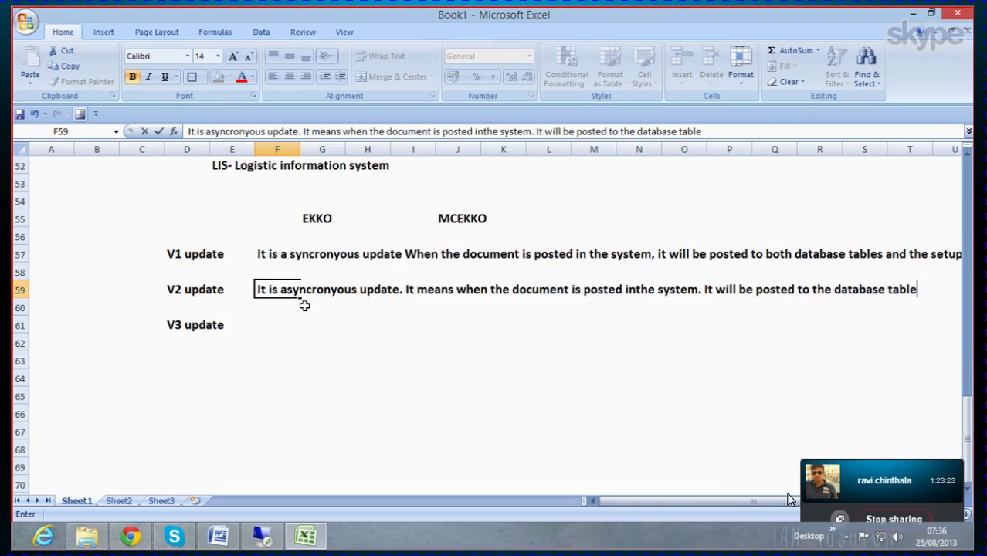
type("s first, and then i")
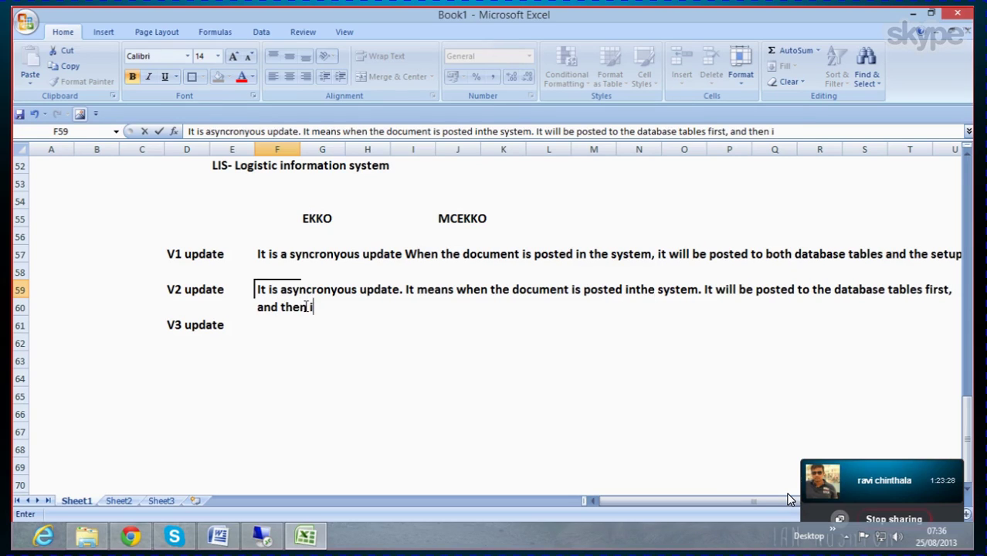
type("t will be u")
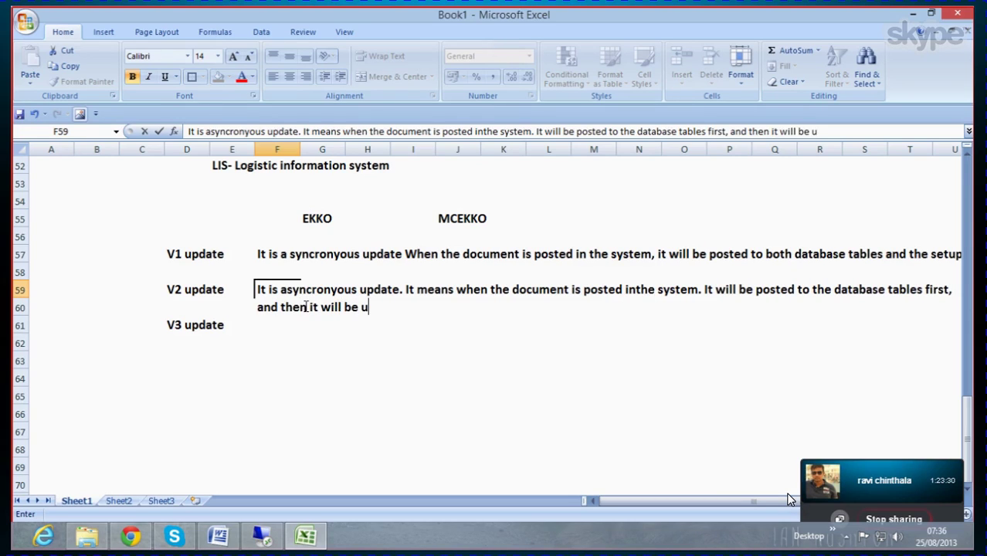
type("pdated tothe")
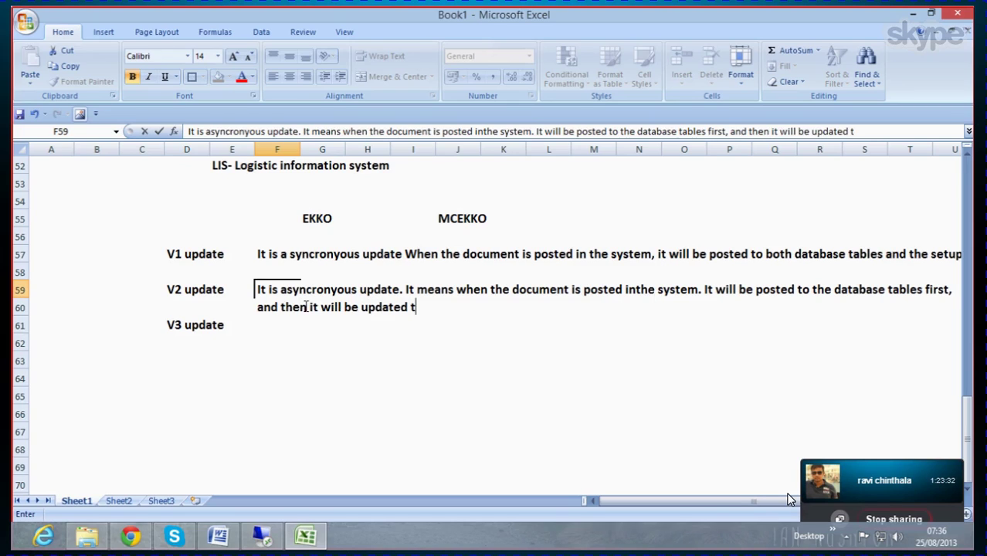
key("BackSpace")
key("BackSpace")
key("BackSpace")
type("the setup t")
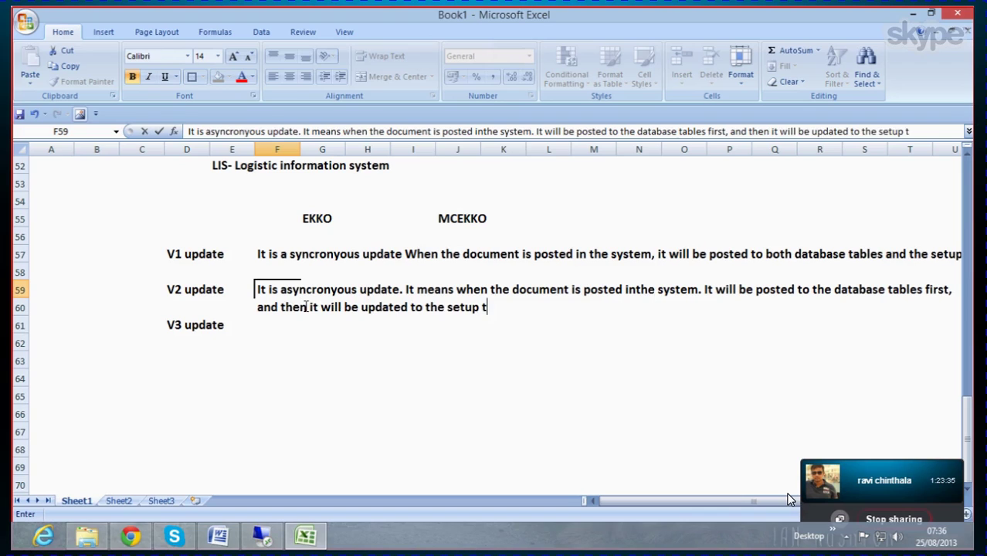
type("ables.")
Step: Describe V3 in F61 as an asynchronous update, same as V2 but with background functionality
left_click(329, 332)
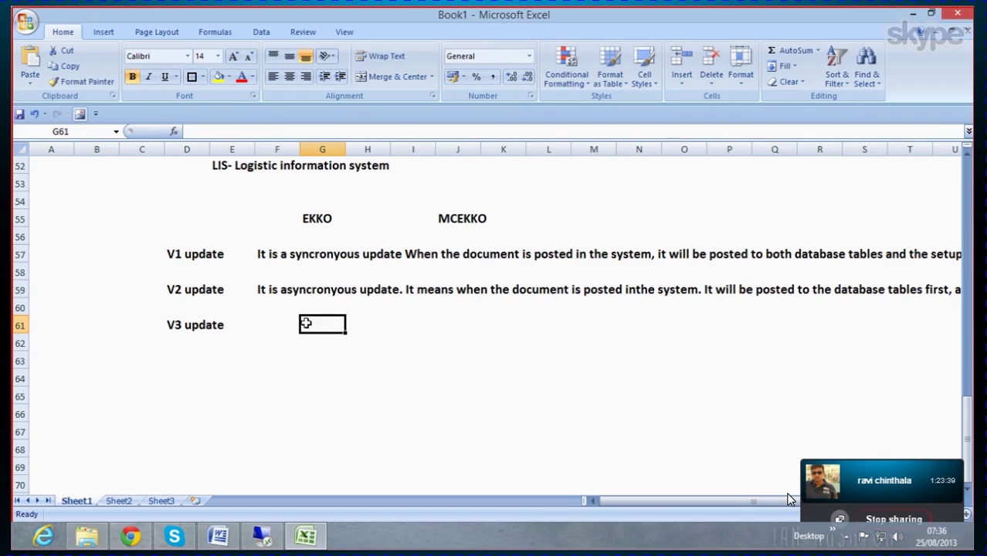
left_click(265, 330)
double_click(267, 325)
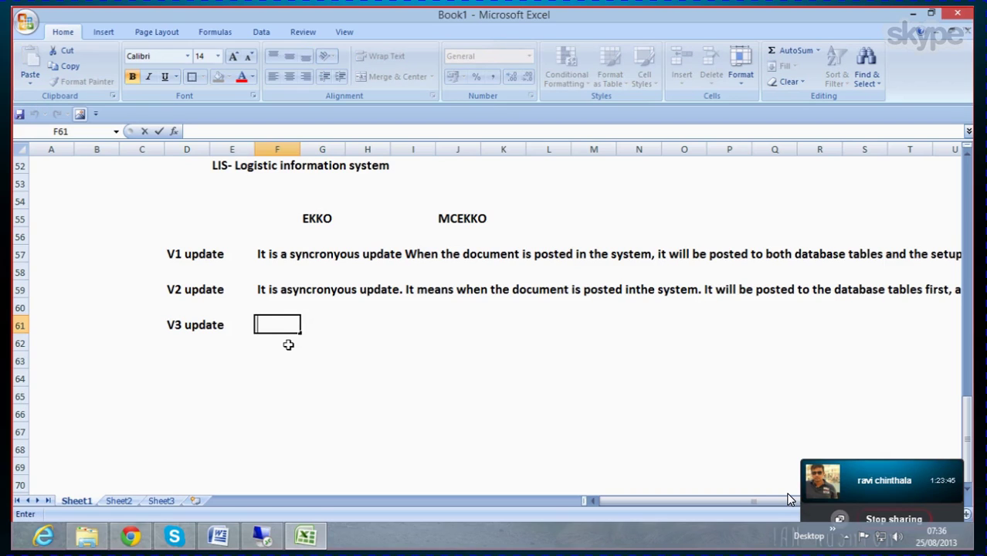
type("It is asyncro")
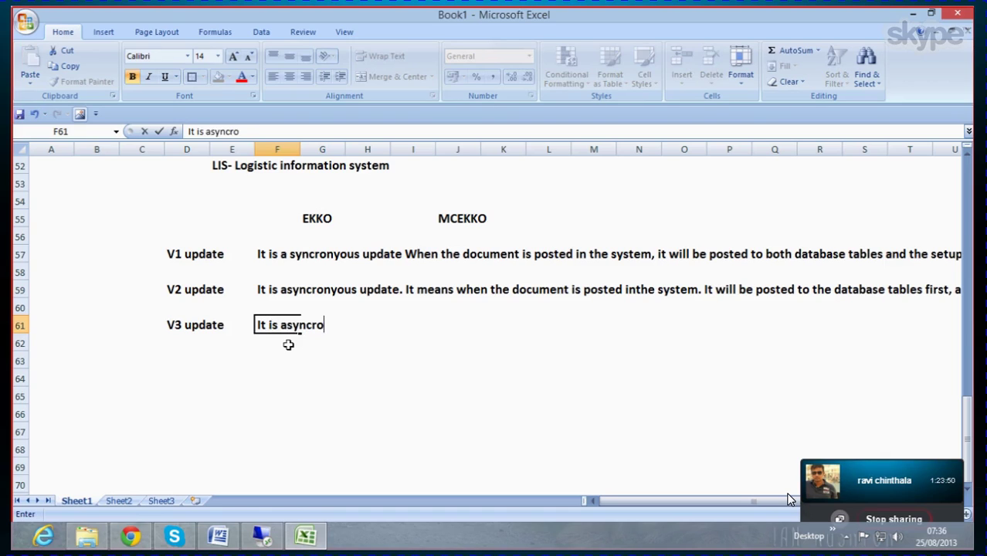
type("nyous update")
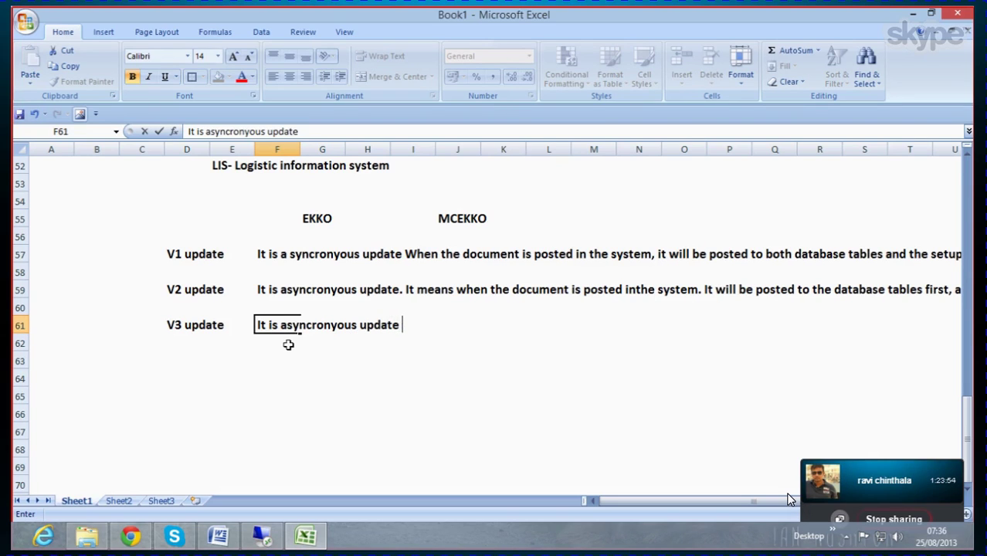
type(" with the back")
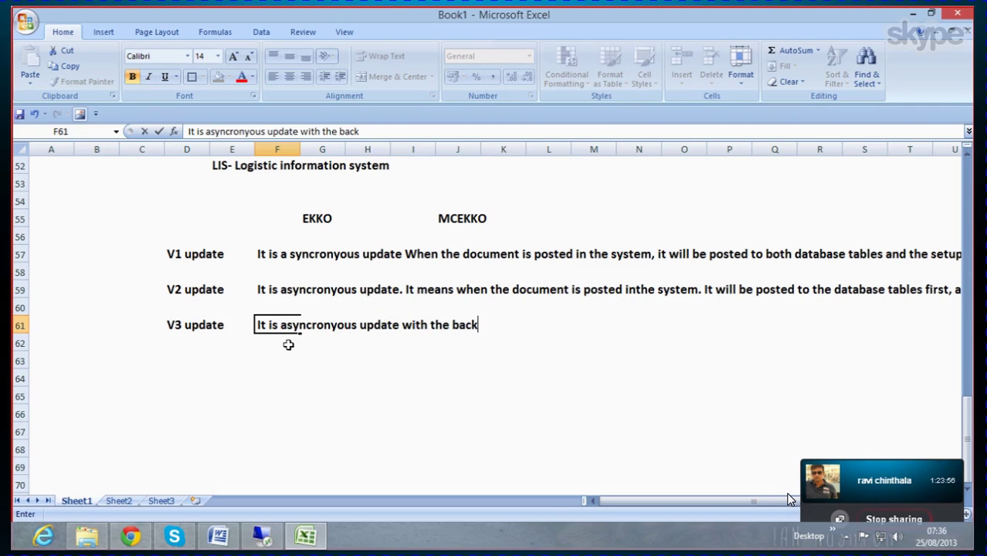
type("ground.")
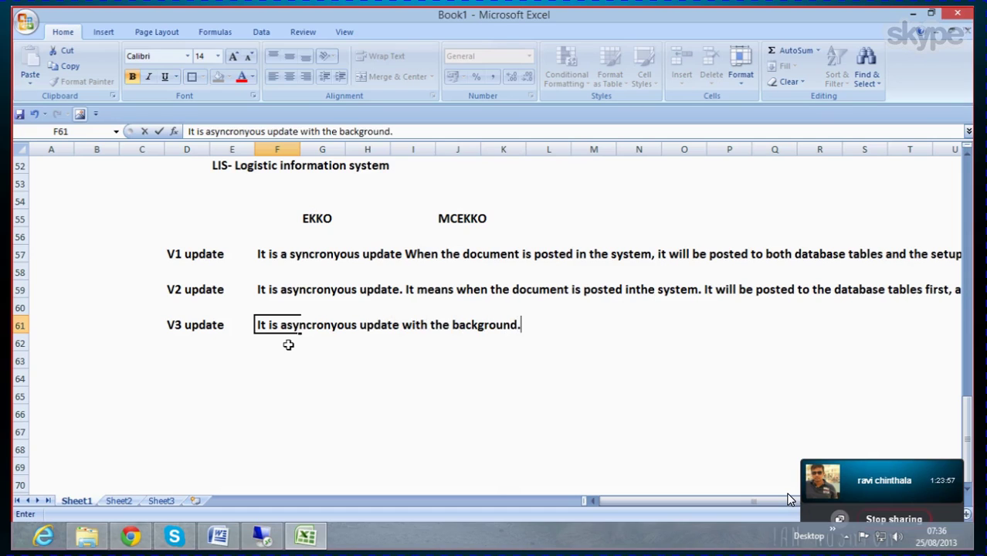
type(" It means ")
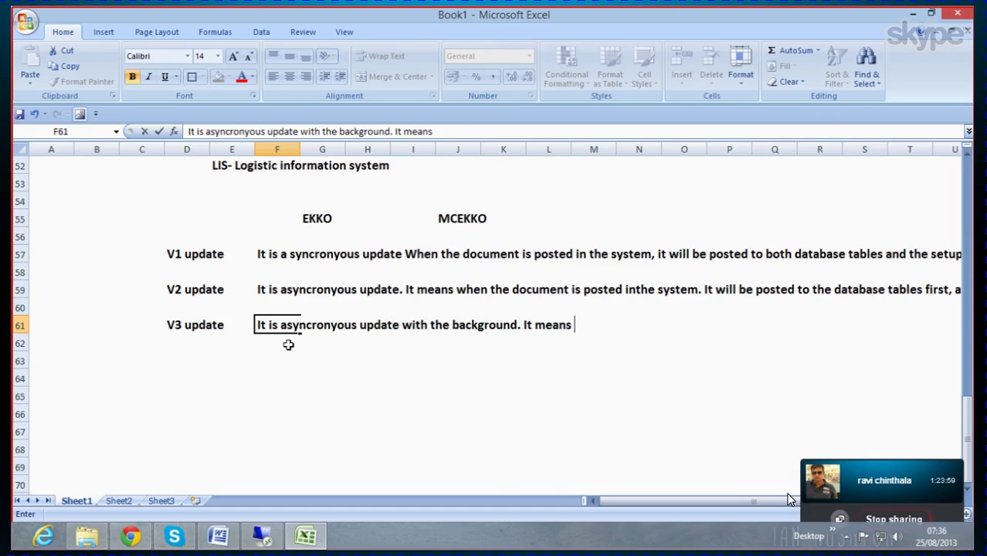
type("wheneve")
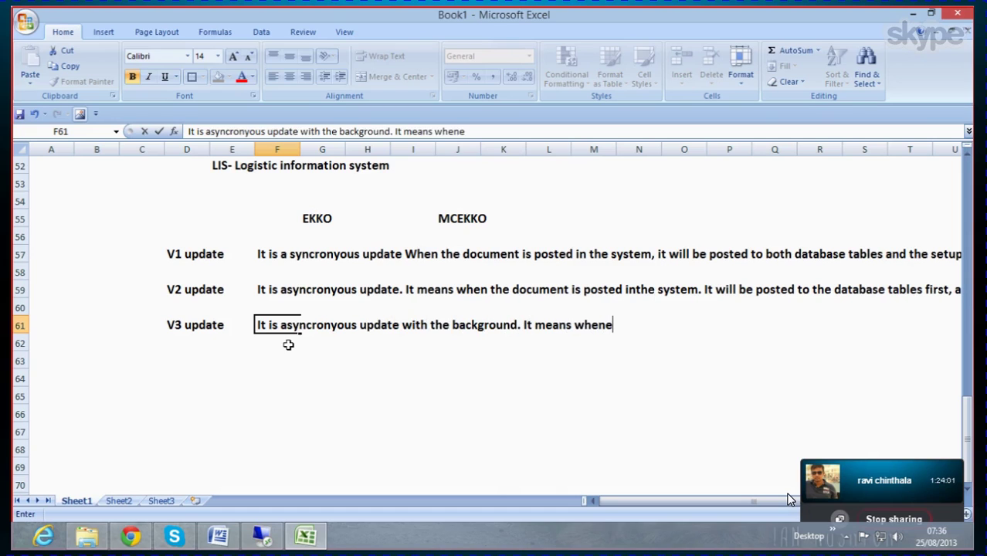
key("BackSpace")
key("BackSpace")
key("BackSpace")
key("BackSpace")
key("BackSpace")
key("BackSpace")
key("BackSpace")
key("BackSpace")
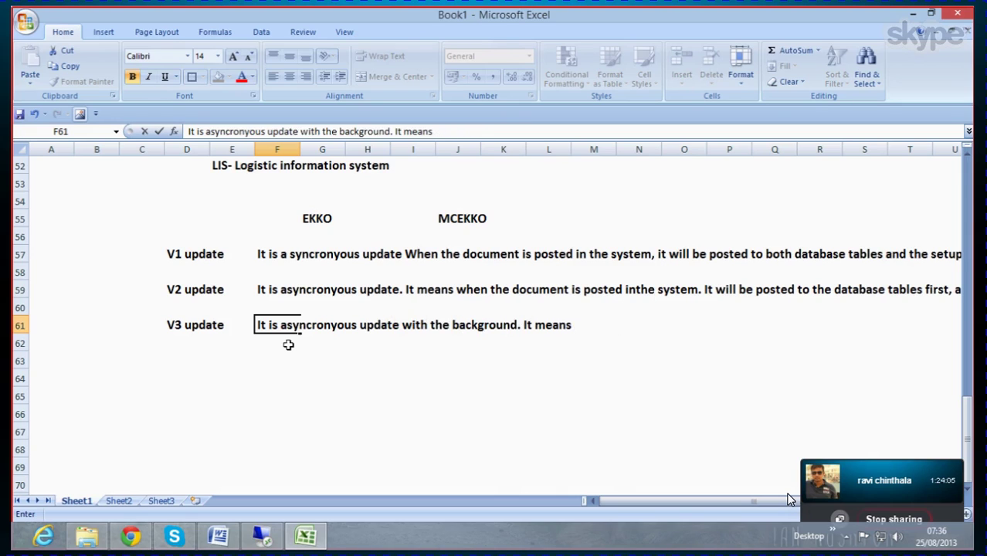
type("it is same as V")
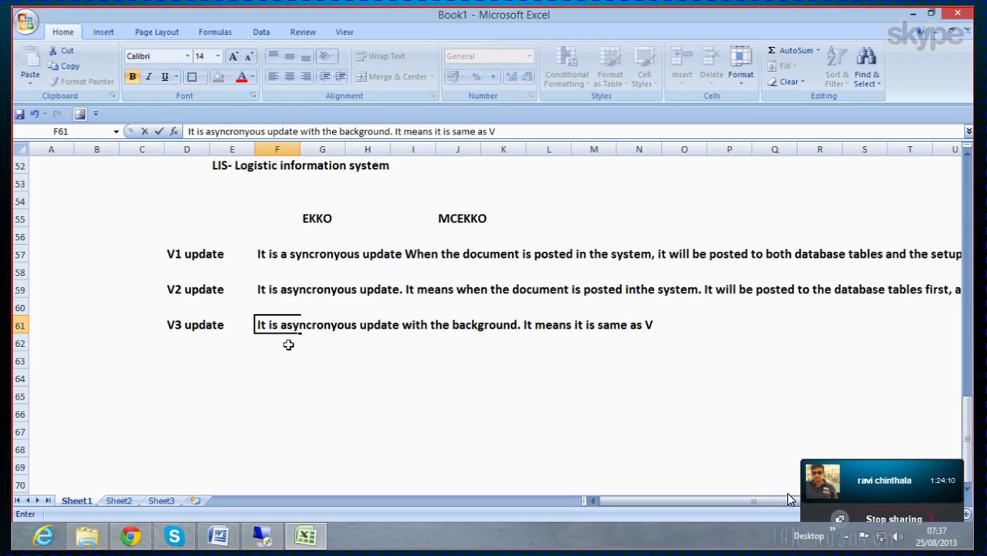
type("2 update, but with")
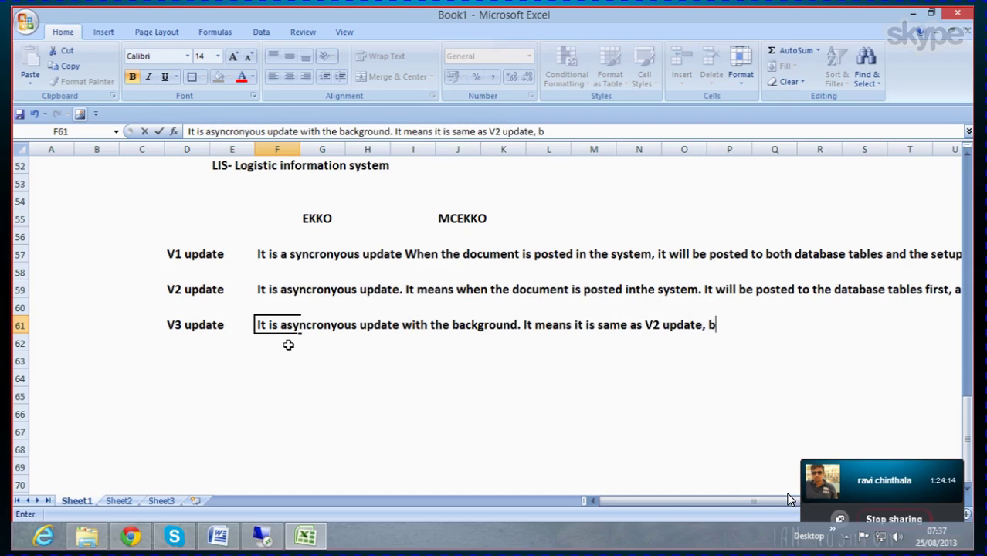
type("e ")
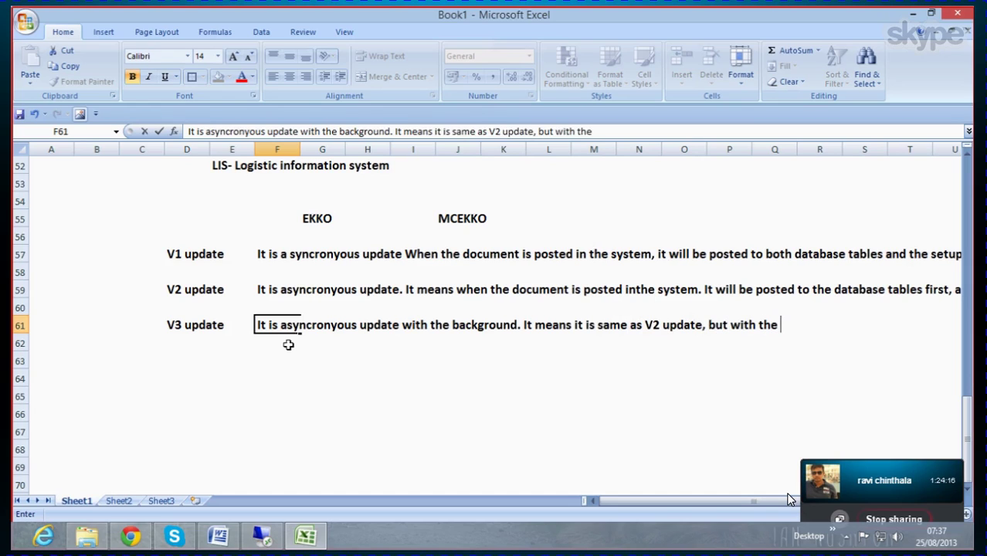
type("background ")
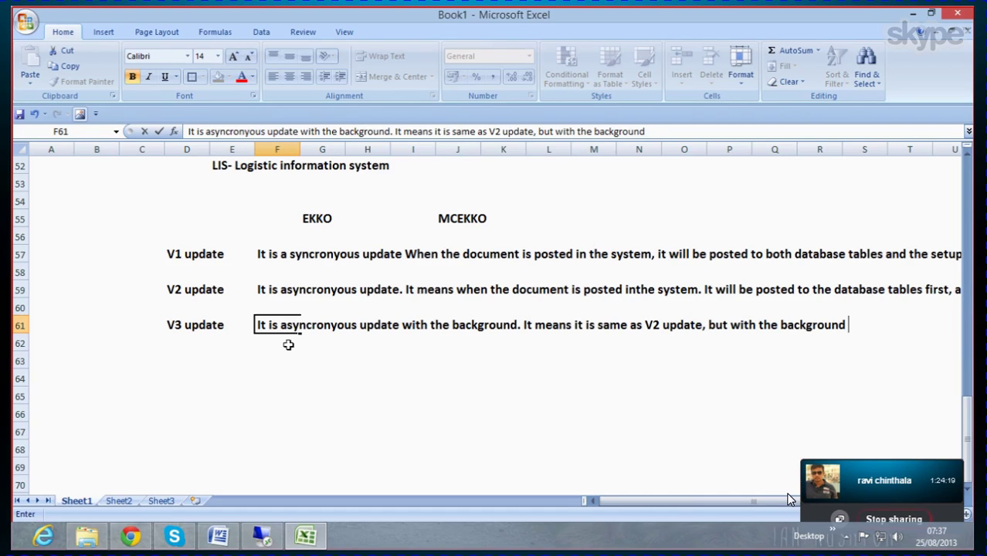
type("functionality.")
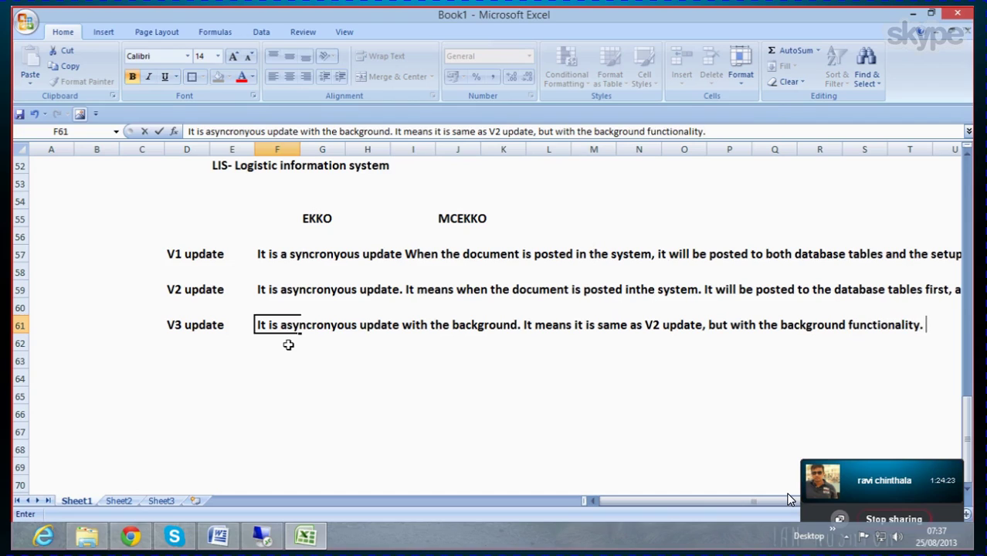
left_click(305, 400)
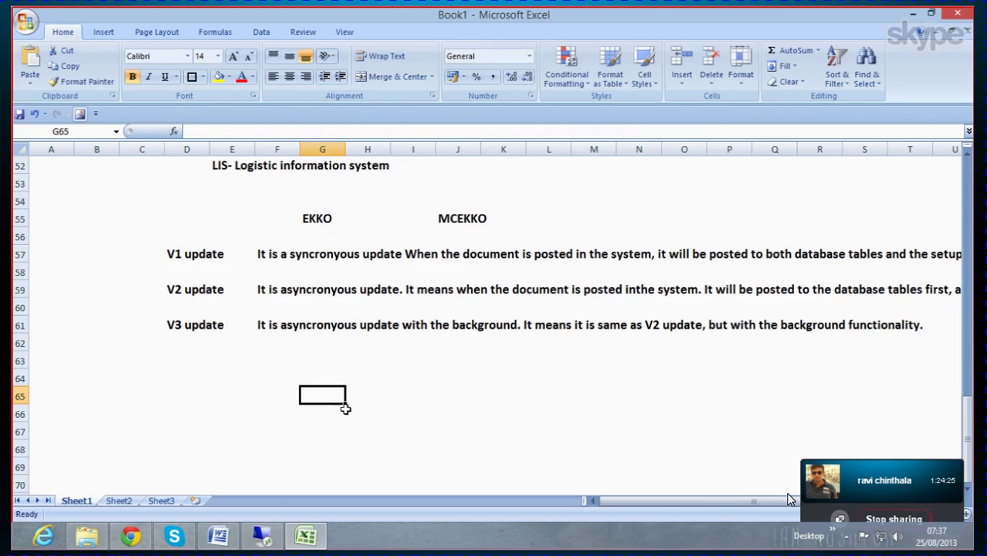
Step: Review the V3, V2 and V1 explanations, then switch to the remote SAP session
left_click(280, 361)
left_click(279, 341)
left_click(295, 327)
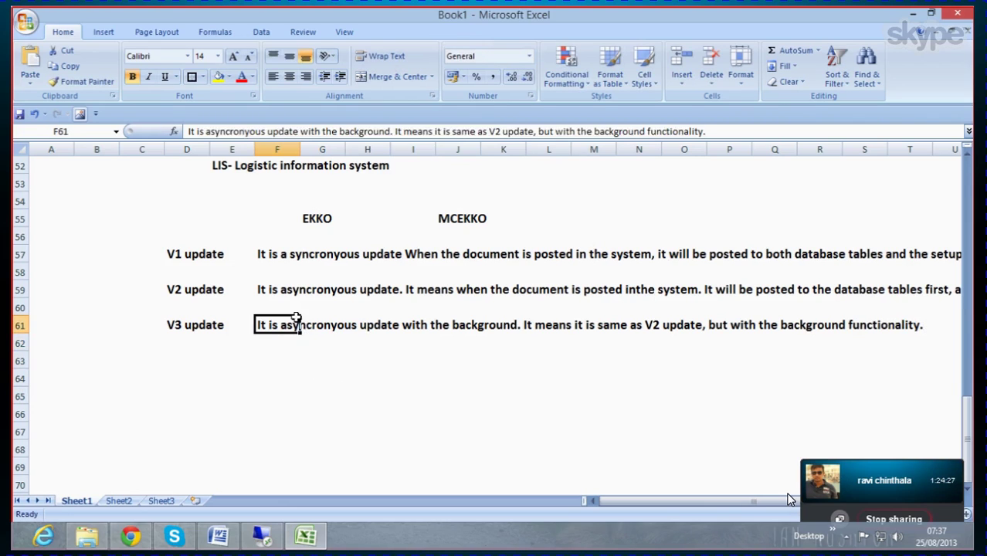
left_click(302, 289)
left_click(305, 257)
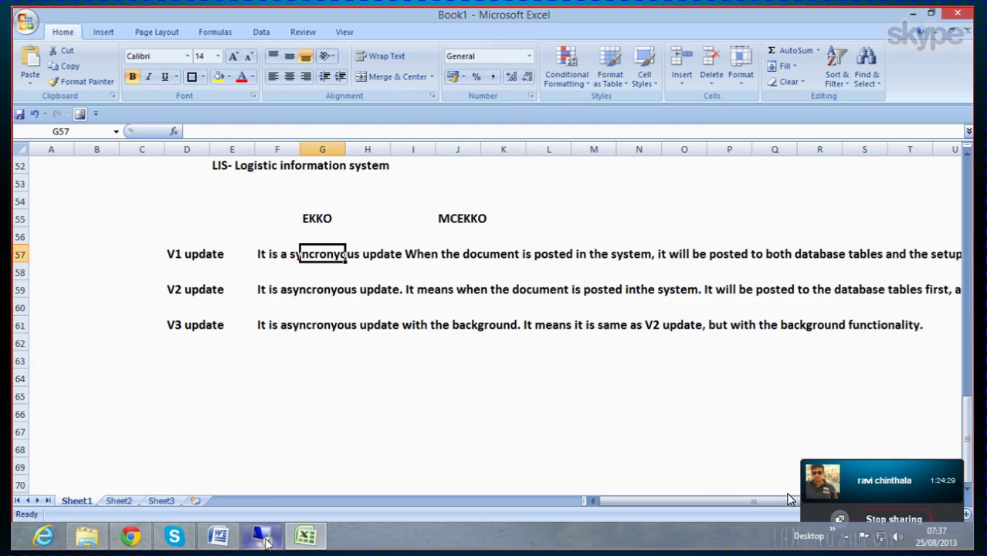
left_click(267, 543)
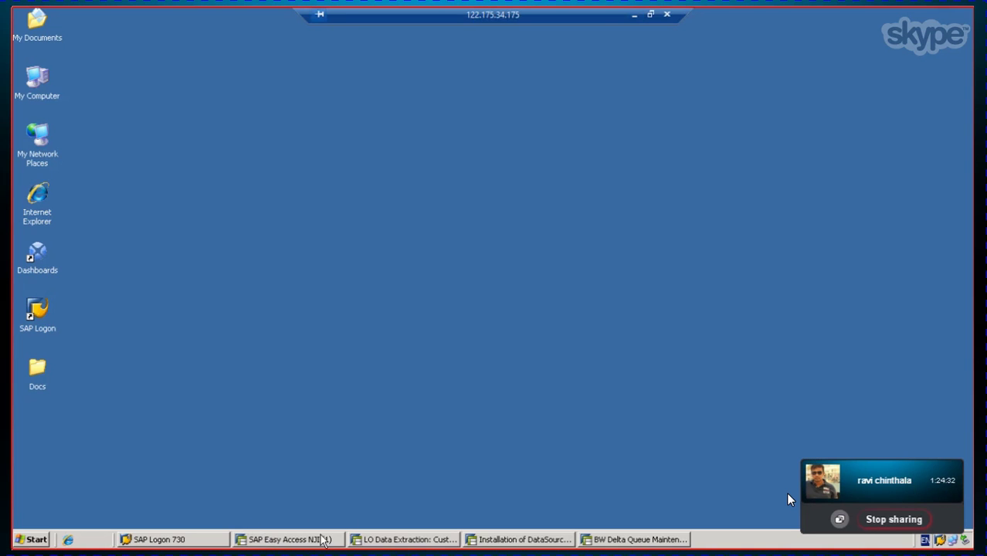
Step: Open Job Control for Invoice Verification updates and reach Start Time after scheduling fails
left_click(384, 542)
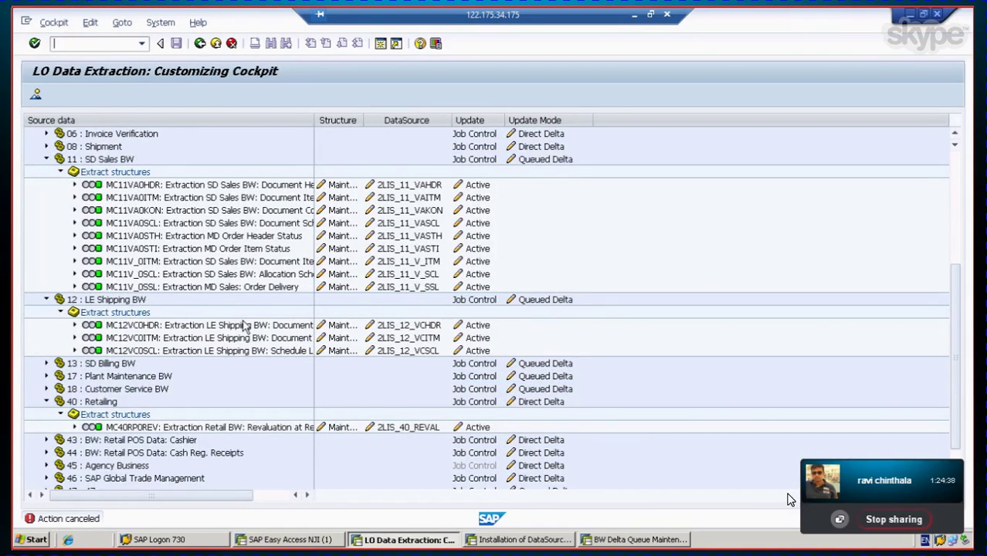
left_click(479, 137)
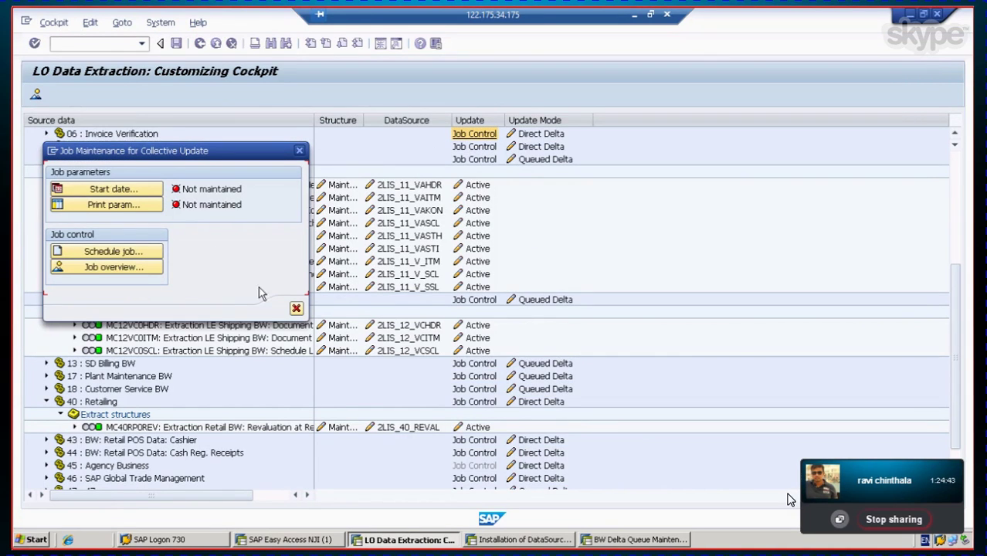
left_click(106, 251)
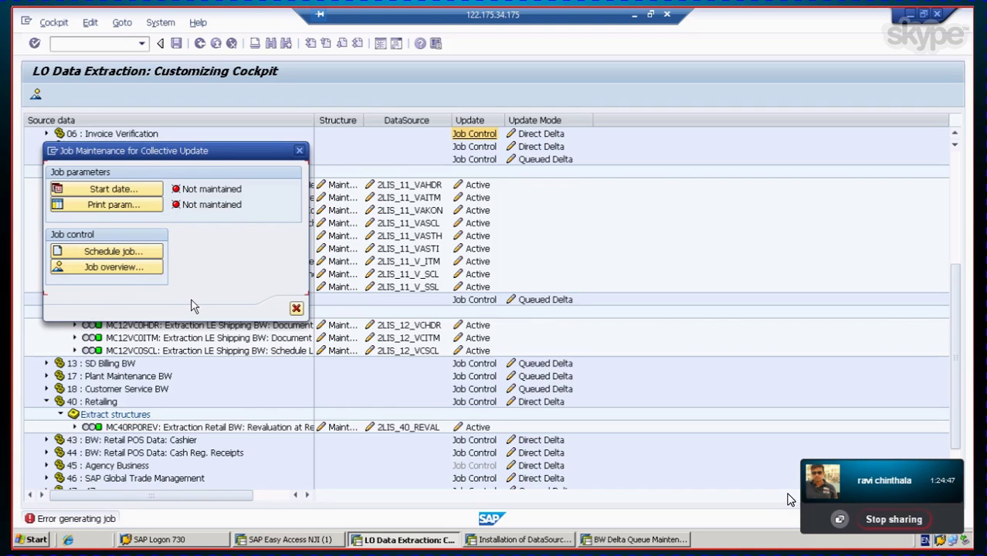
left_click(114, 252)
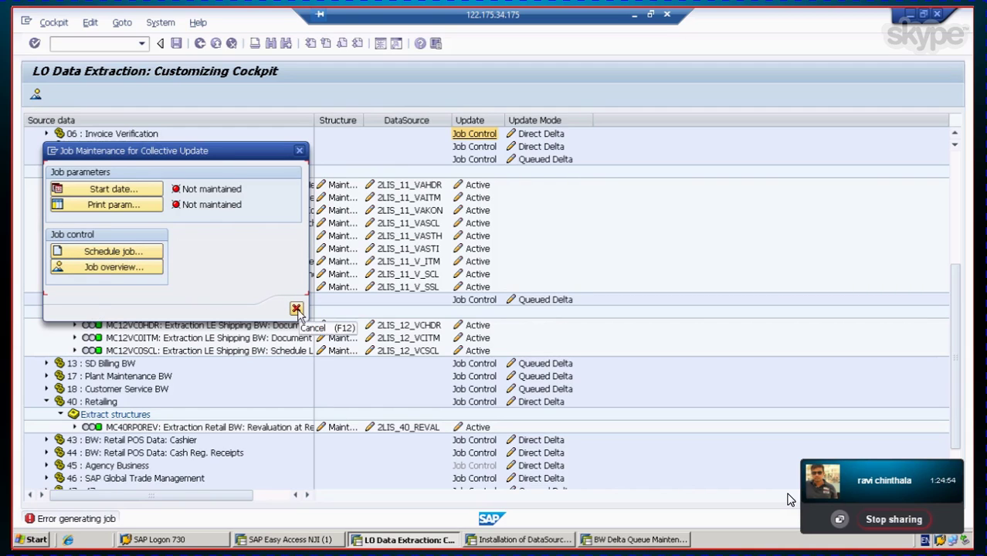
left_click(113, 192)
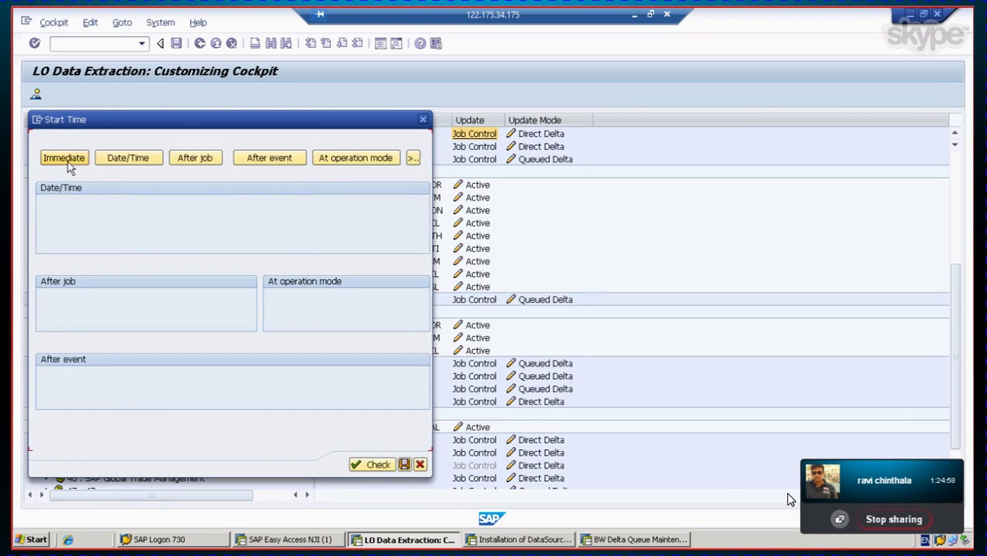
Step: Browse the Immediate, Period values, Date/Time, After job, After event and Operation mode start options, then cancel
left_click(69, 160)
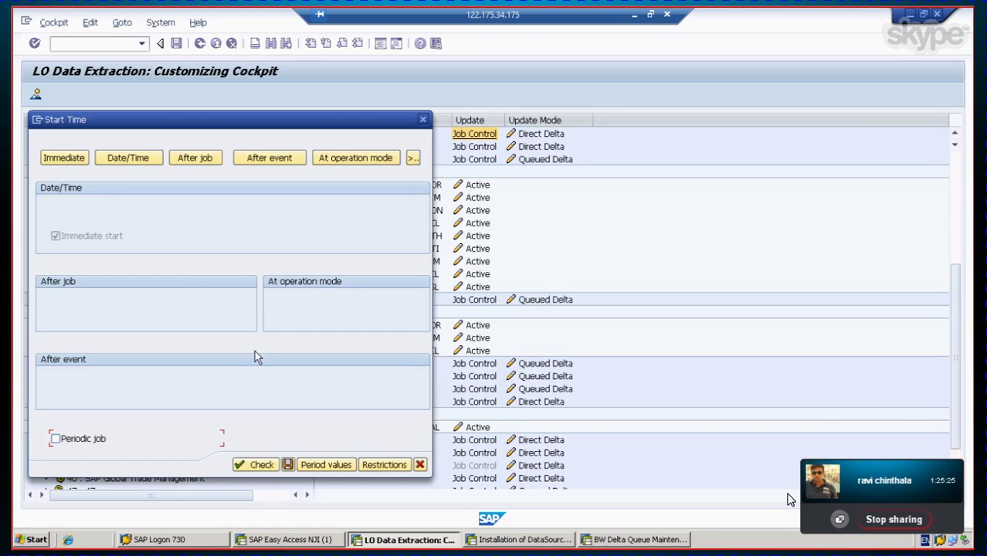
left_click(326, 465)
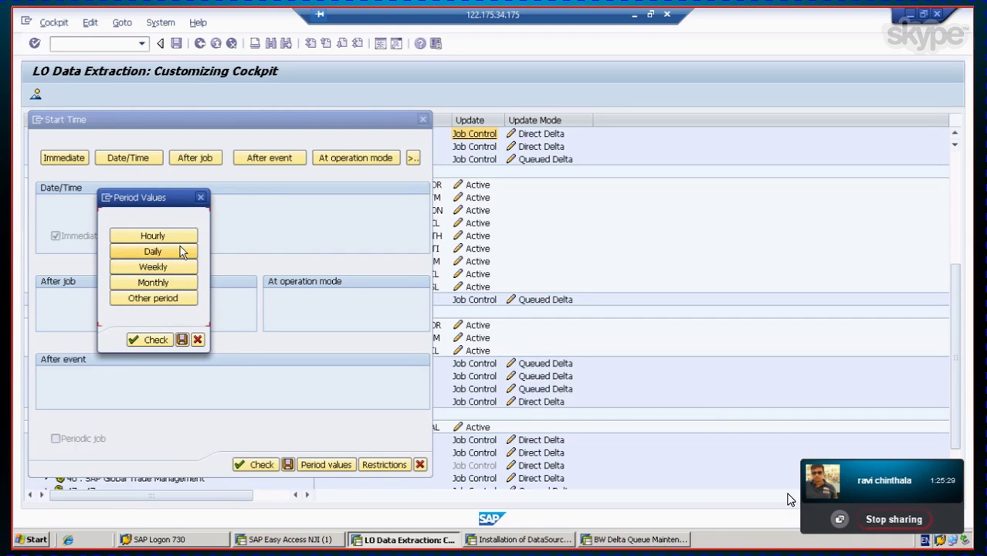
left_click(198, 340)
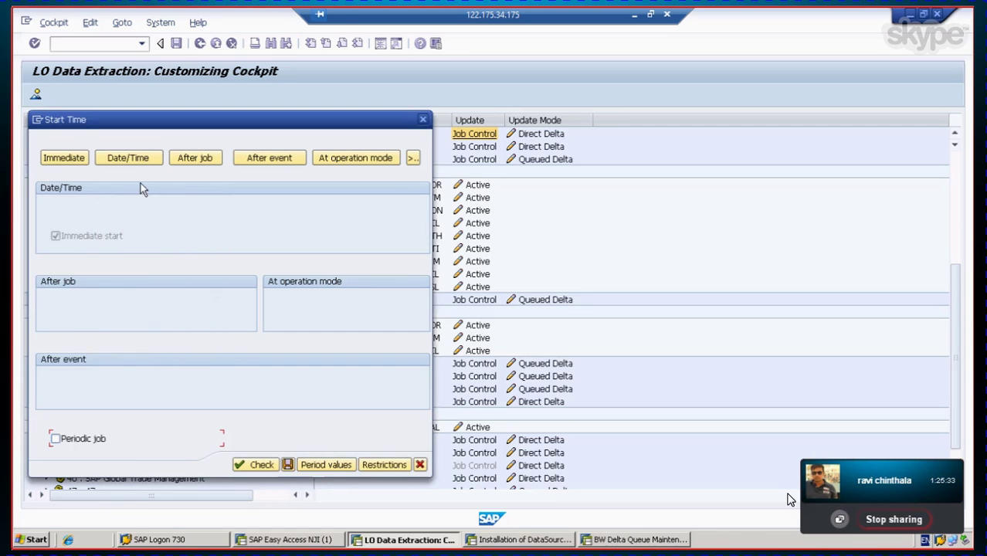
left_click(128, 159)
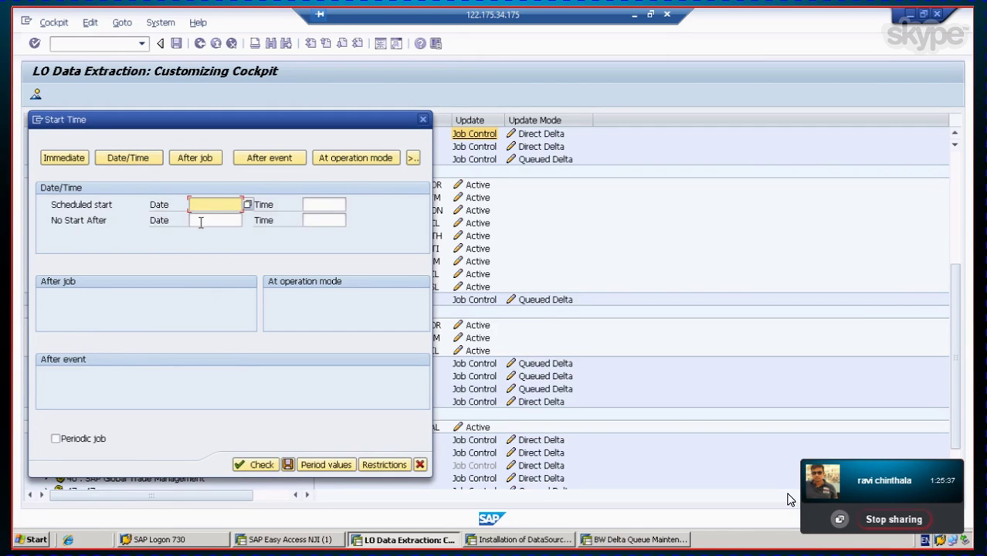
left_click(194, 158)
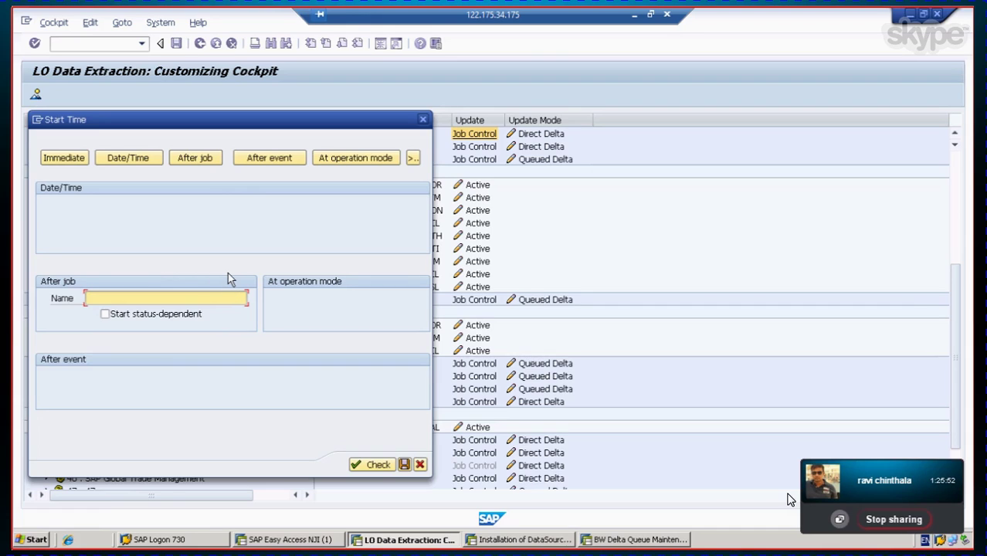
left_click(275, 163)
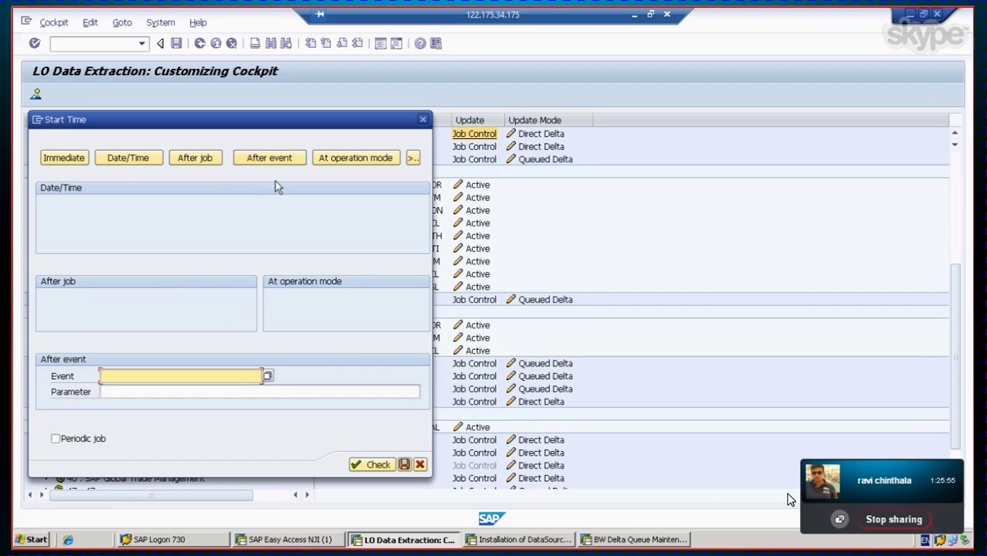
left_click(157, 394)
left_click(358, 161)
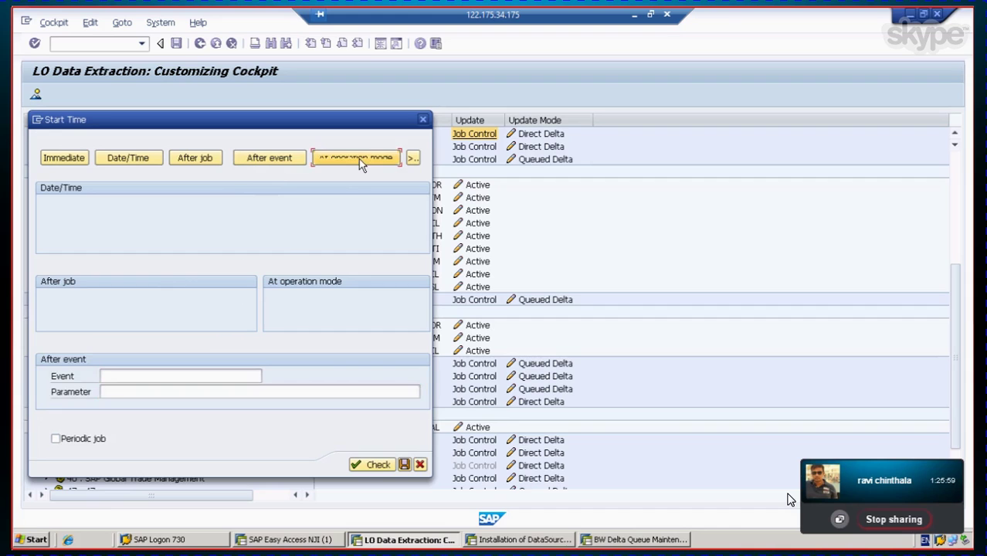
left_click(404, 464)
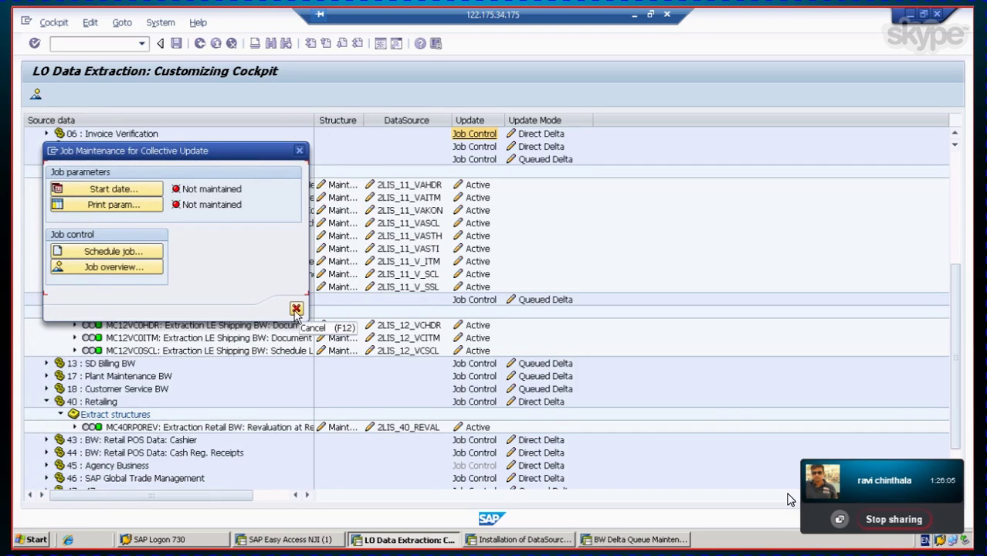
Step: Try scheduling the 11 SD Sales BW update job, dismiss the error, and minimize the cockpit
left_click(296, 309)
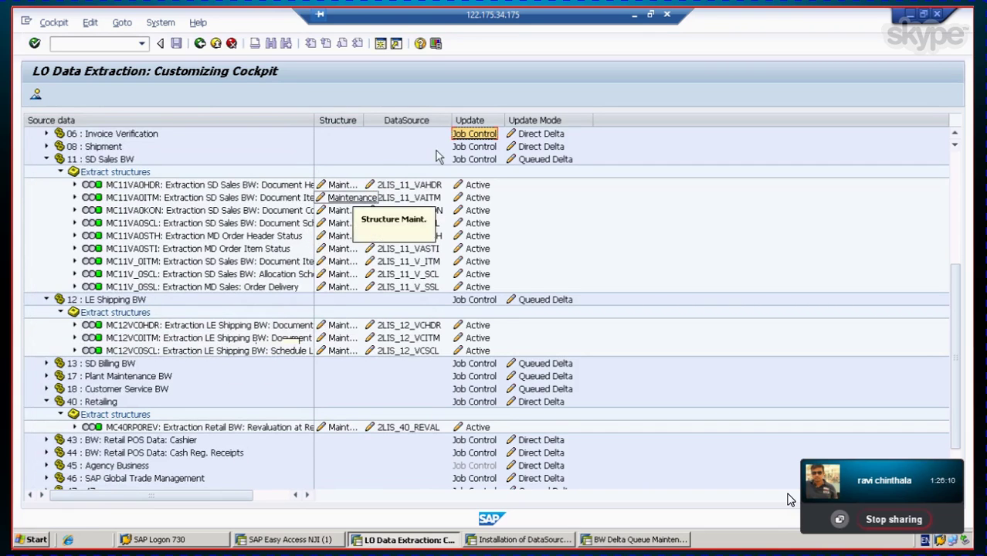
left_click(474, 160)
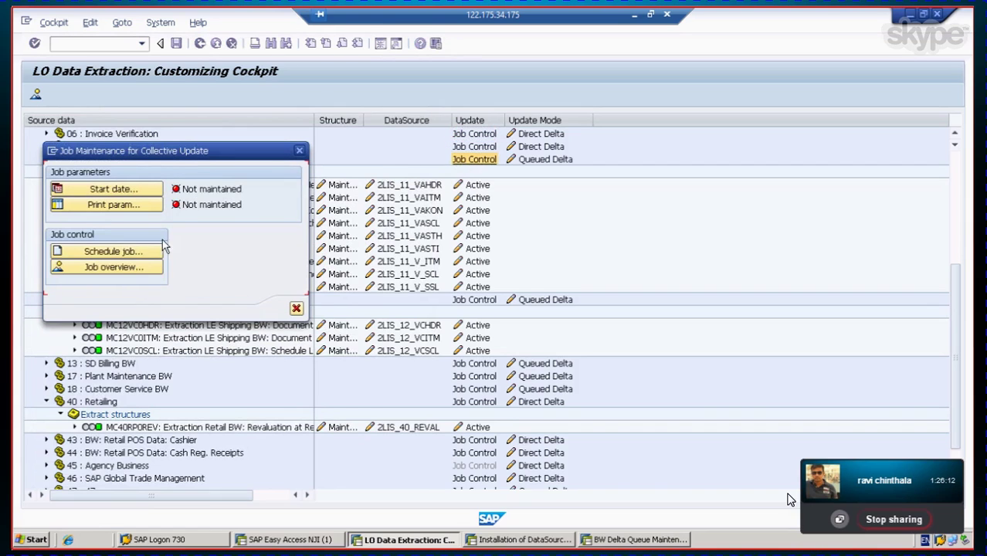
left_click(127, 254)
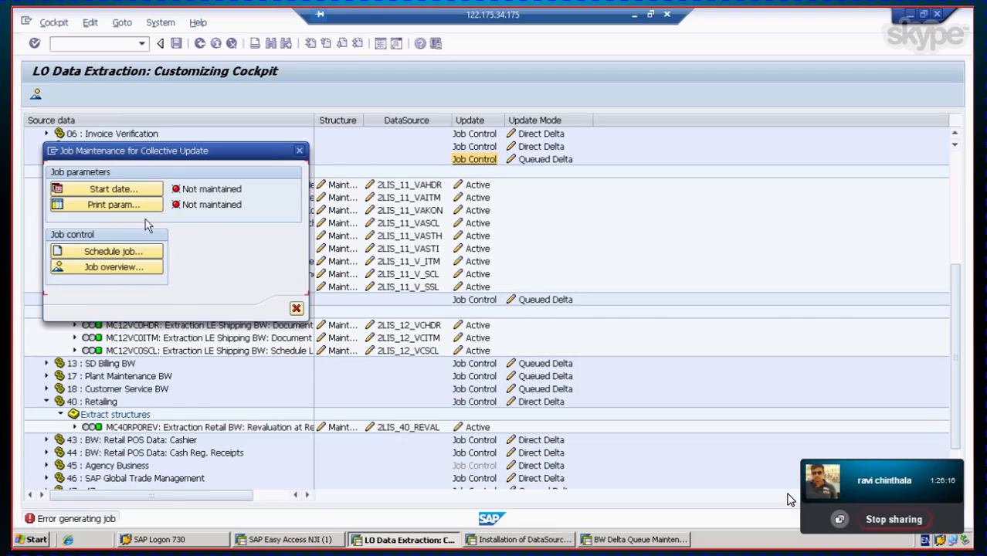
left_click(295, 308)
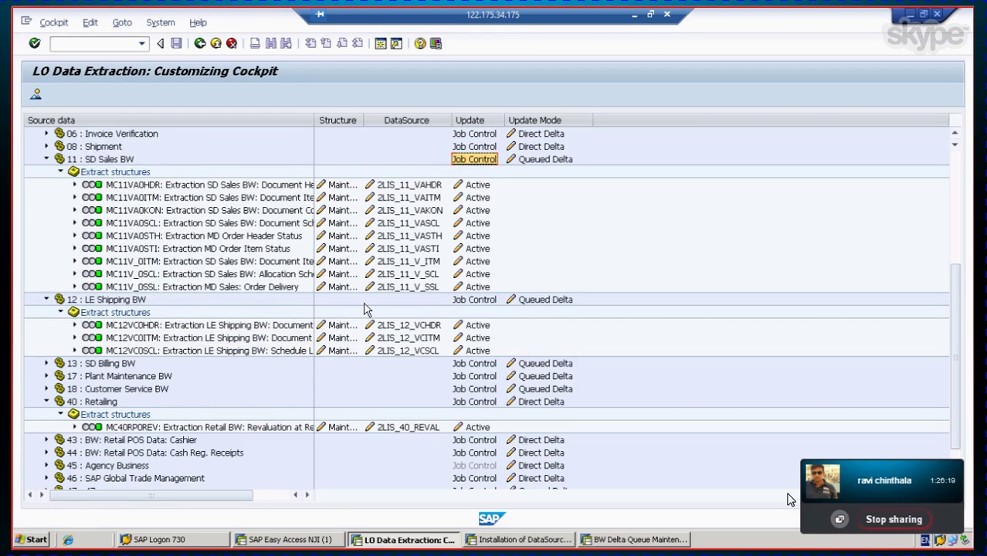
scroll(363, 316, "down", 1)
scroll(367, 309, "up", 4)
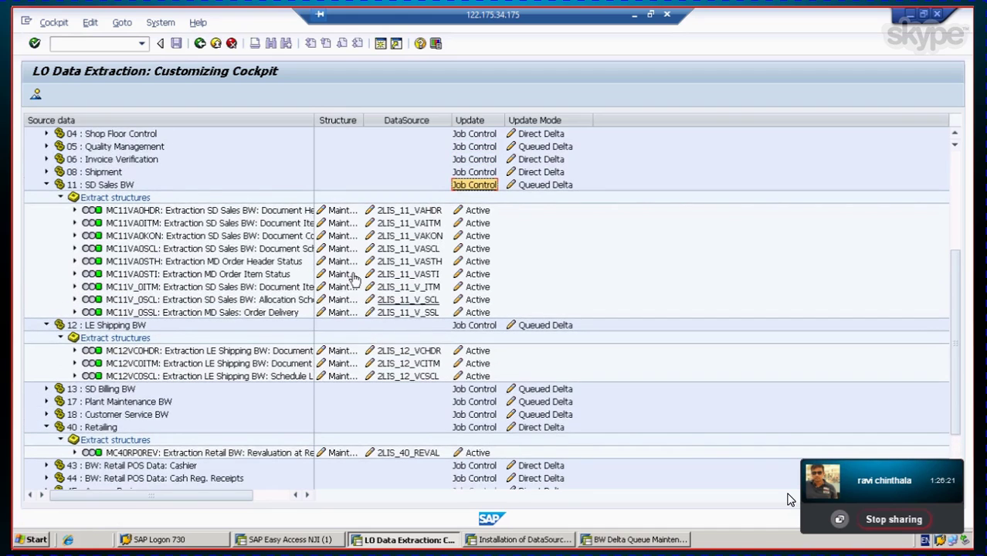
scroll(378, 240, "up", 2)
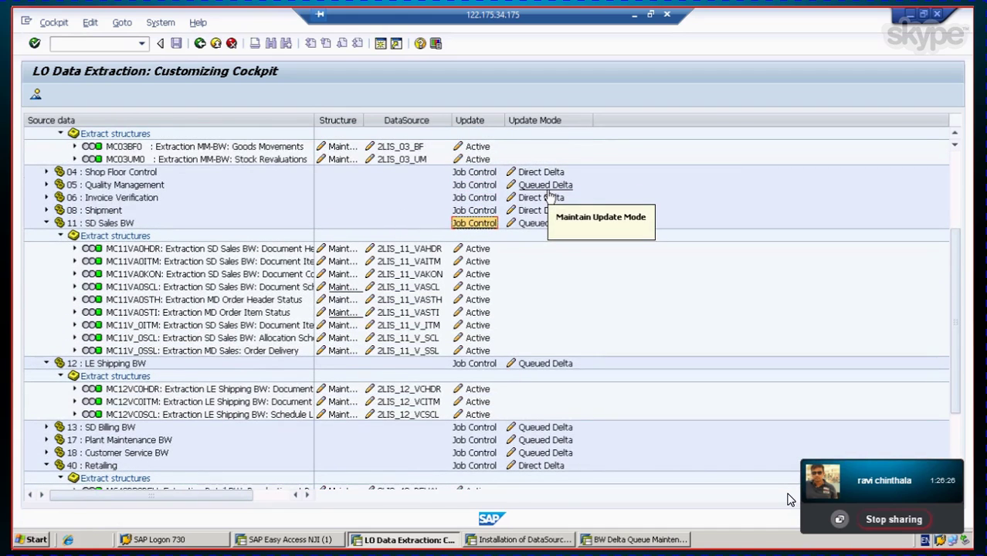
scroll(239, 305, "down", 1)
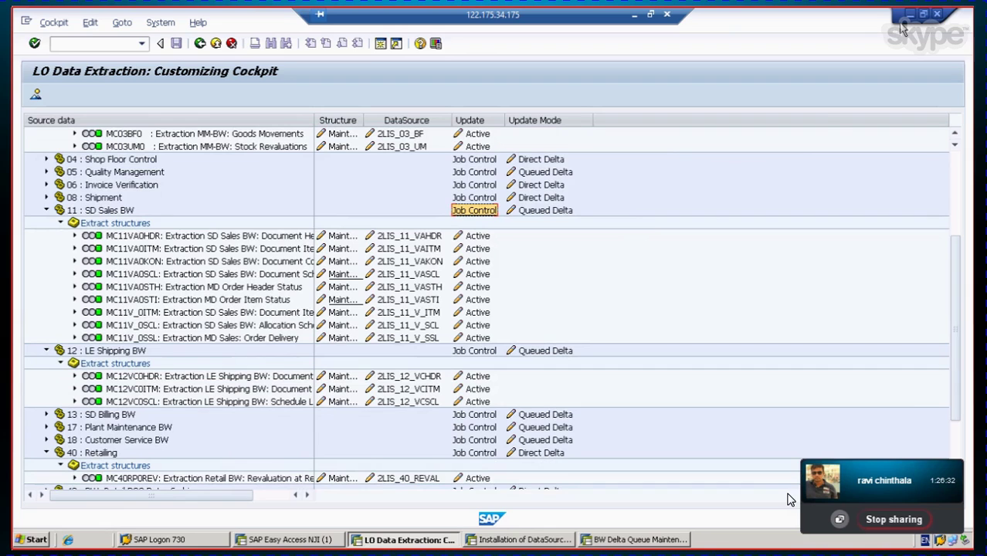
left_click(910, 17)
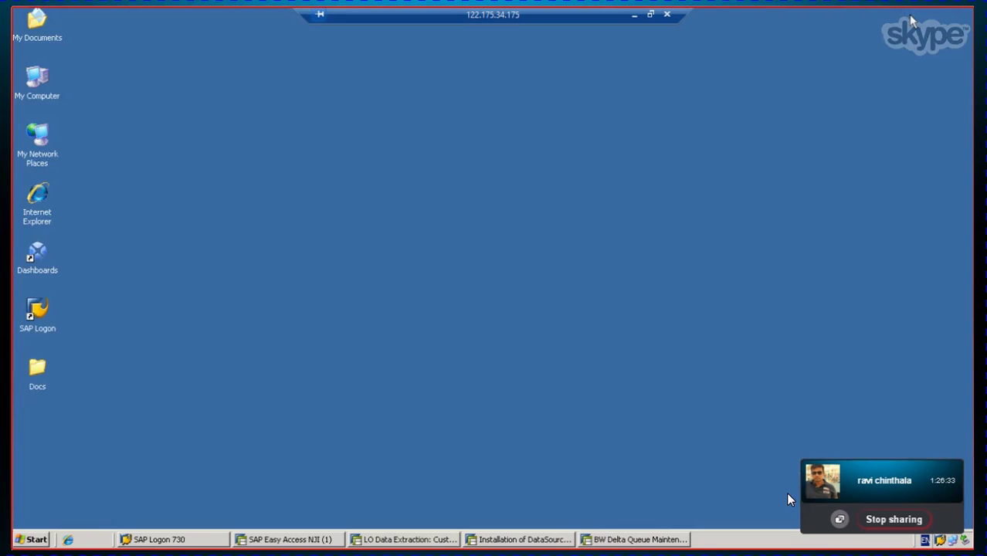
Step: In the Word Datasources guide, highlight the LBWQ and RSA 7 transaction lines under the V1/V2/V3 notes
left_click(634, 16)
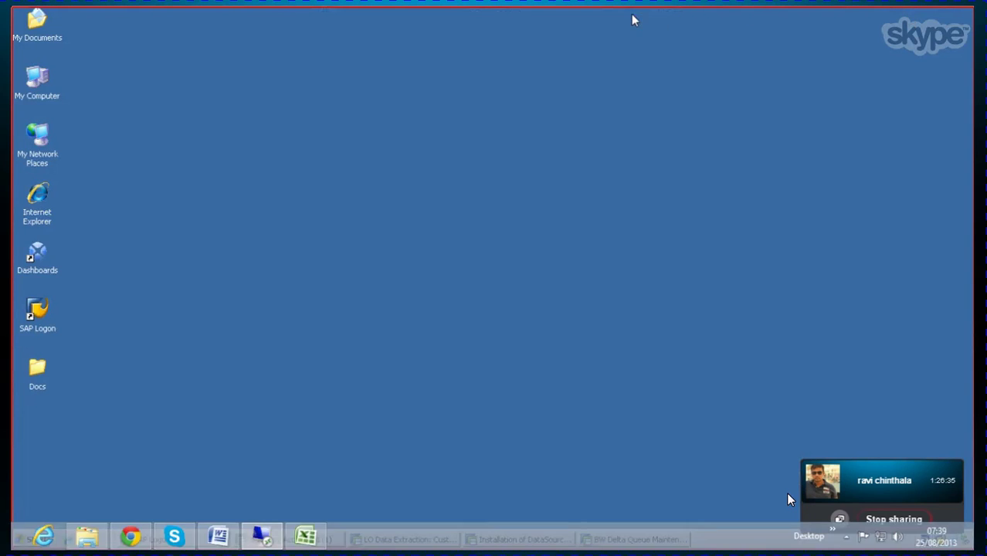
left_click(218, 536)
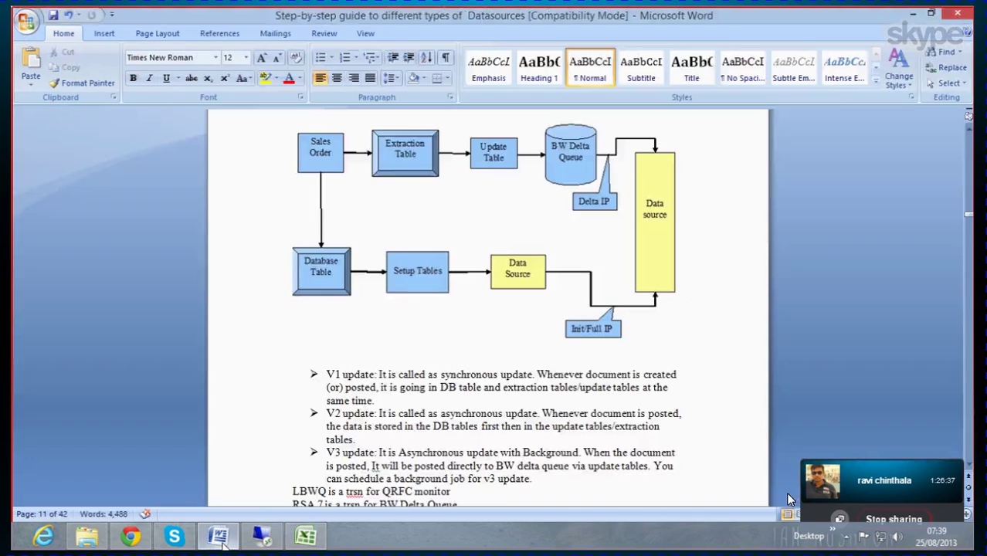
scroll(292, 389, "down", 3)
scroll(292, 389, "down", 3)
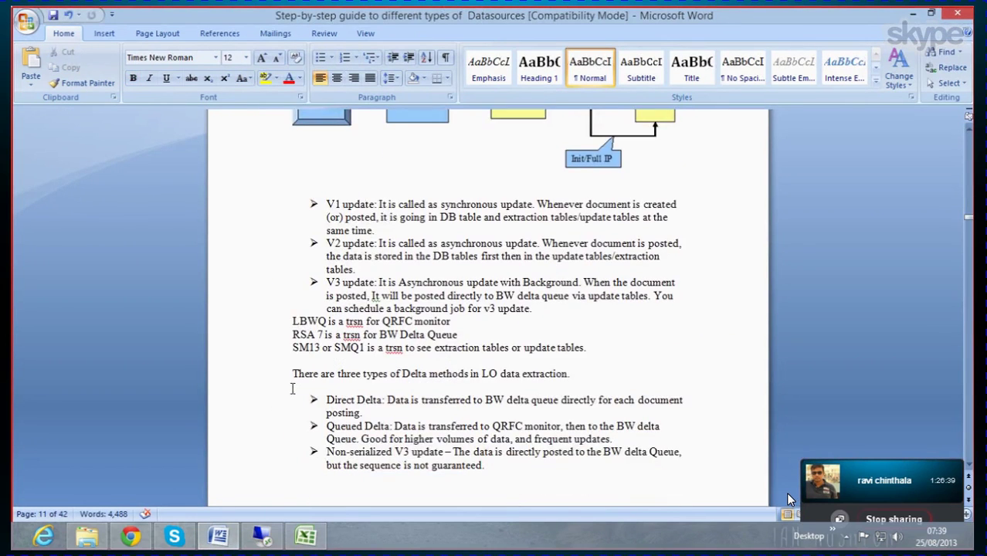
scroll(292, 388, "down", 1)
scroll(292, 389, "up", 3)
left_click_drag(292, 320, 449, 321)
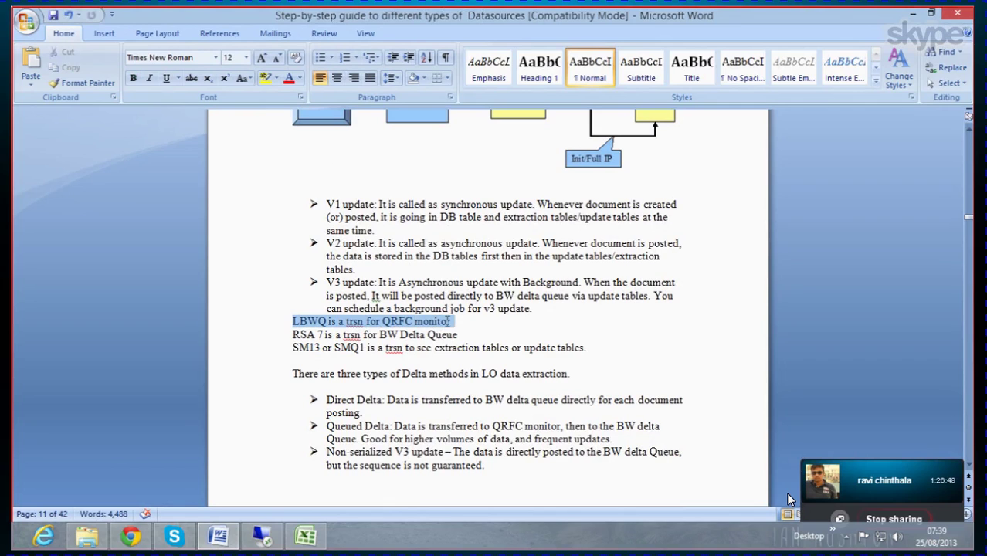
left_click(460, 324)
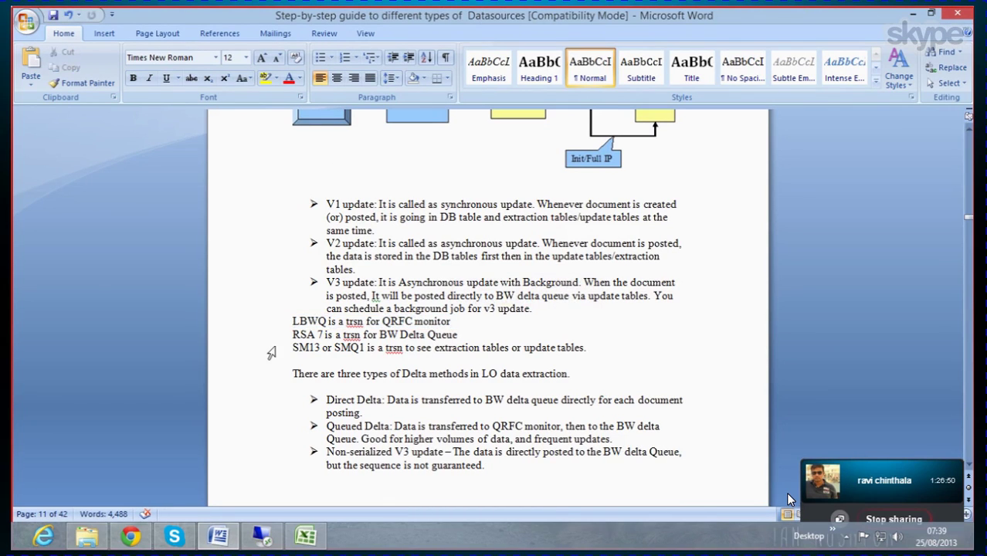
left_click_drag(292, 334, 461, 333)
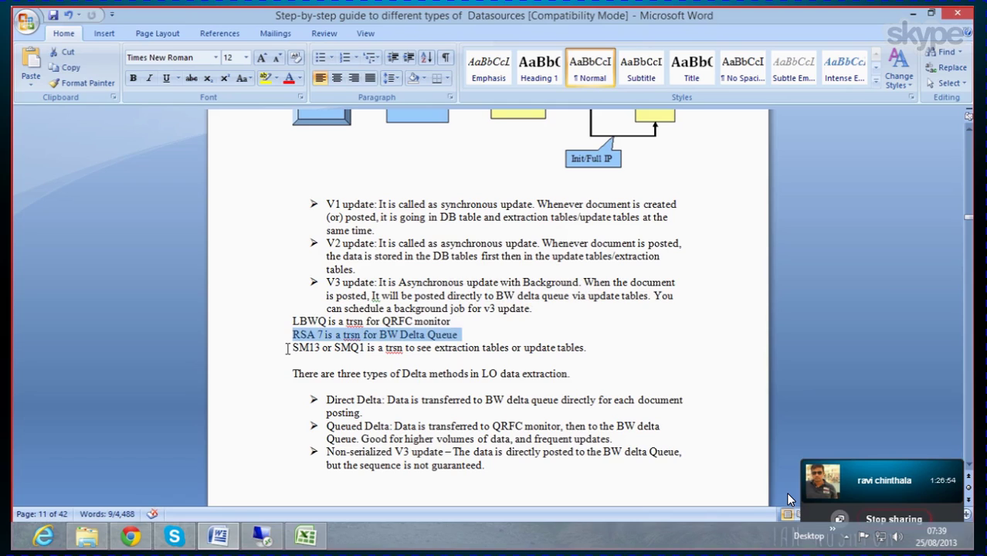
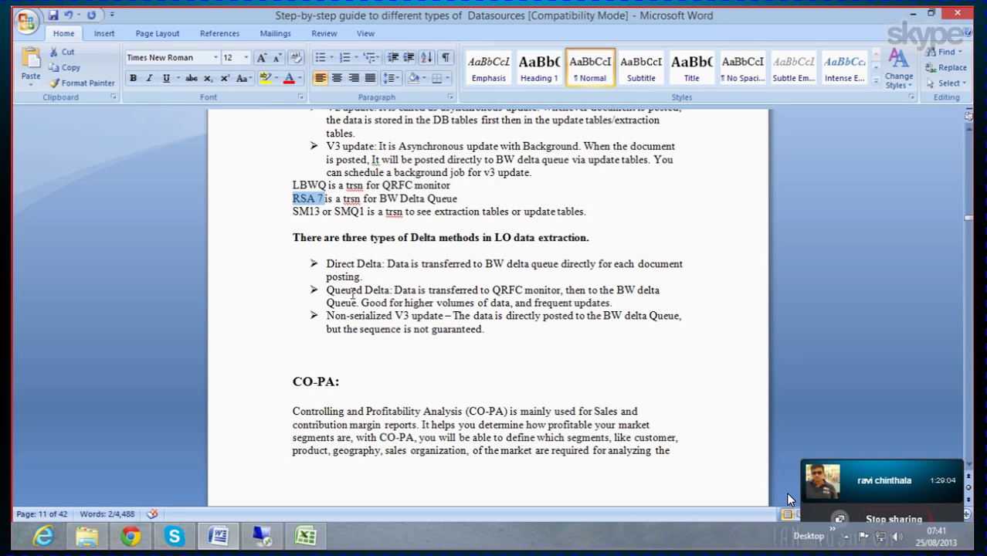
Step: Move the LBWQ, RSA 7 and SM13/SMQ1 transaction lines below the last delta method
left_click_drag(288, 211, 315, 224)
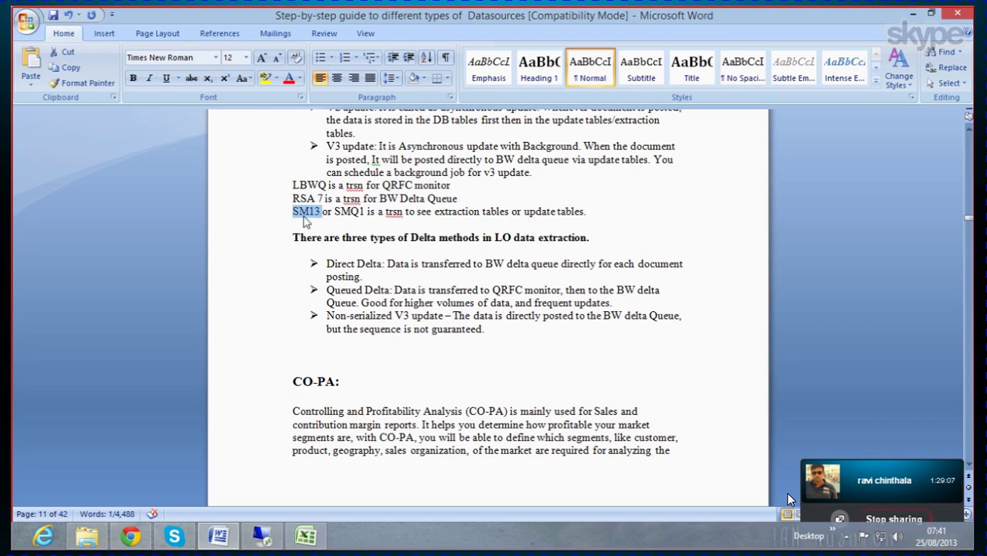
left_click(347, 217)
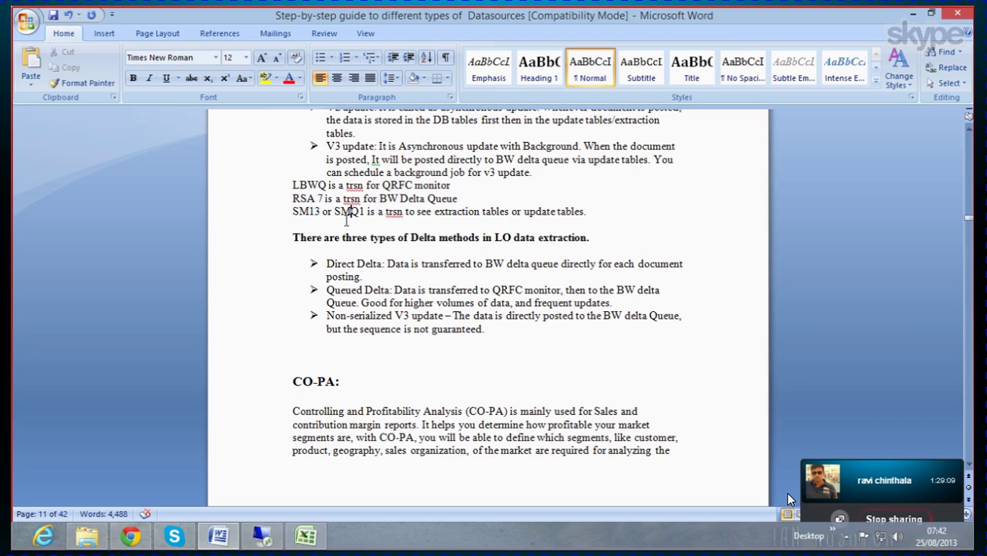
left_click_drag(336, 211, 358, 212)
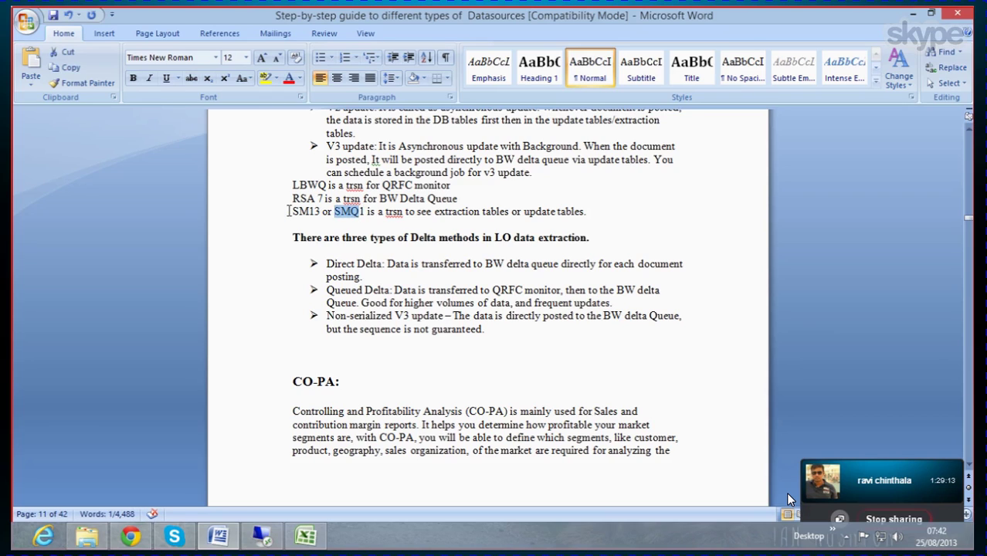
left_click_drag(293, 211, 362, 214)
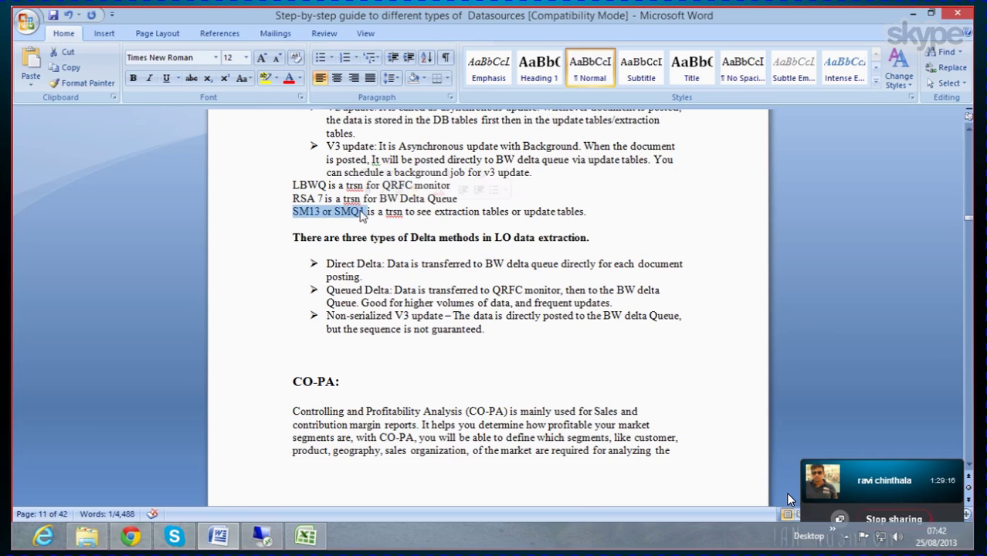
left_click(605, 211)
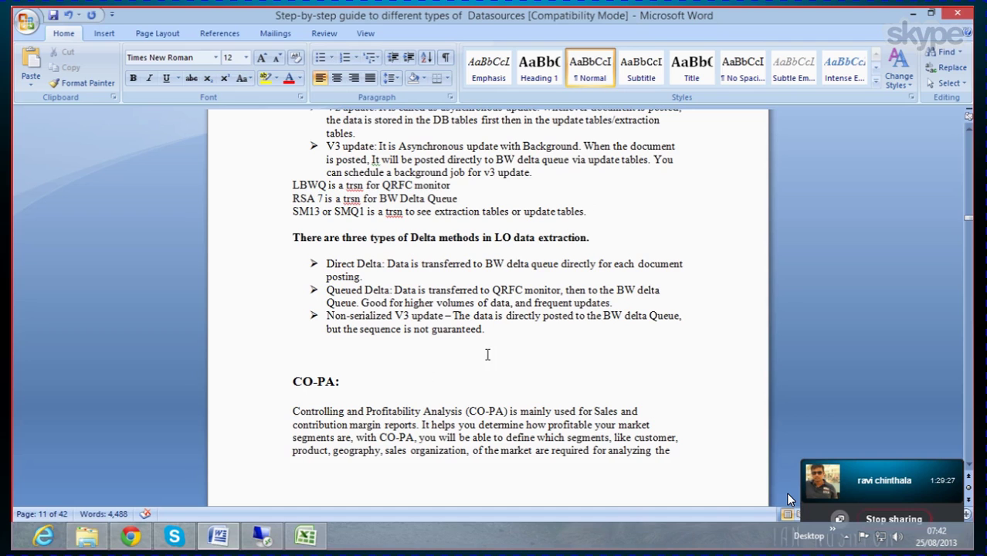
scroll(394, 299, "up", 2)
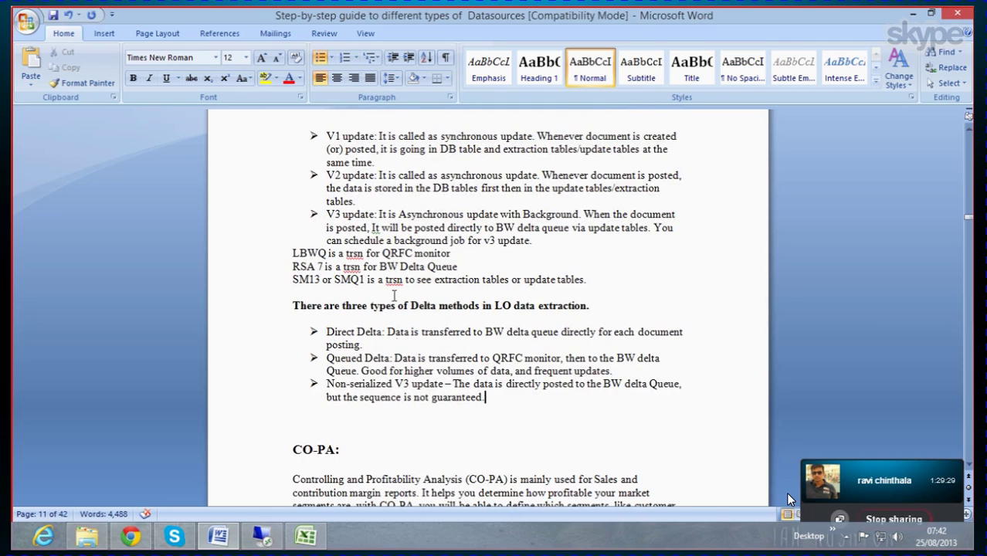
scroll(393, 296, "down", 1)
left_click_drag(292, 219, 593, 249)
key("ctrl+c")
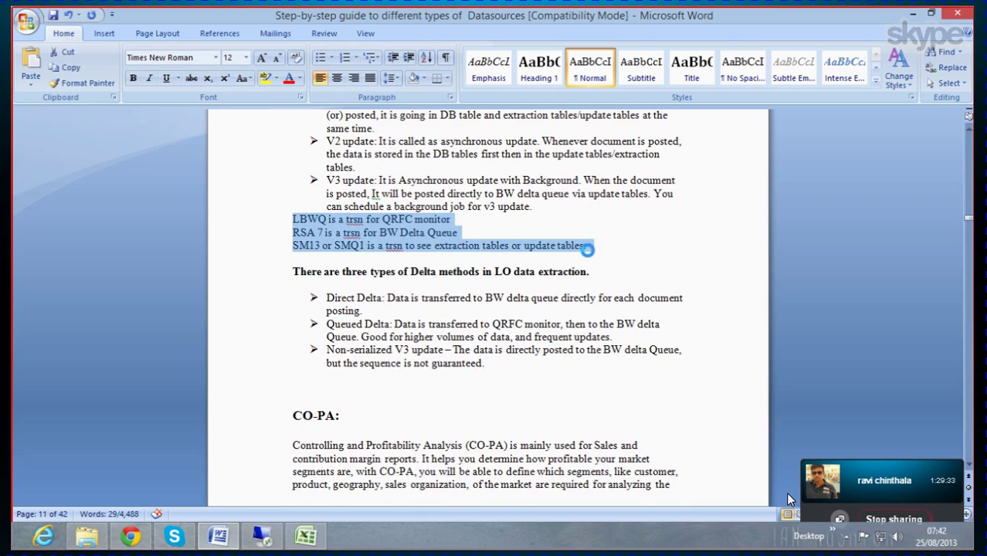
key("Delete")
left_click(325, 335)
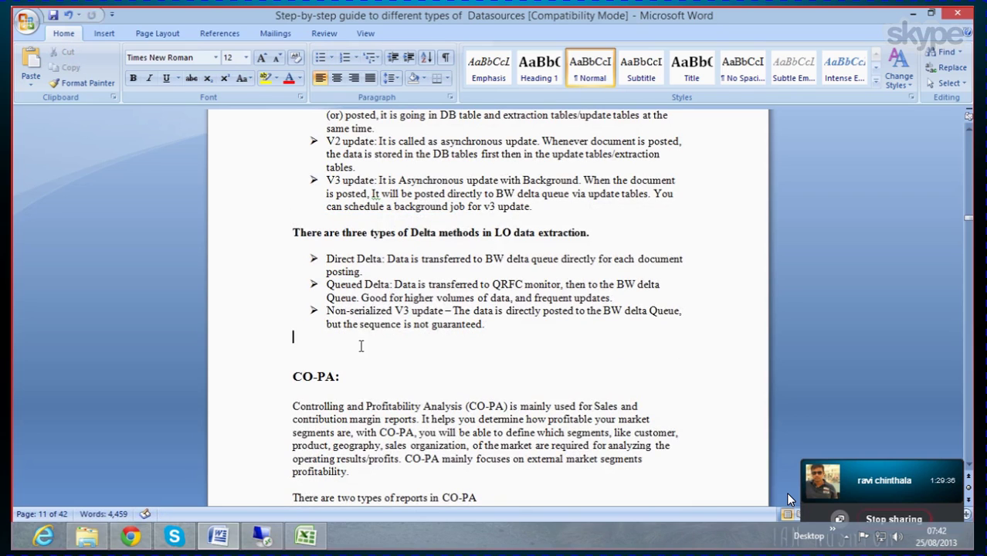
key("ctrl+v")
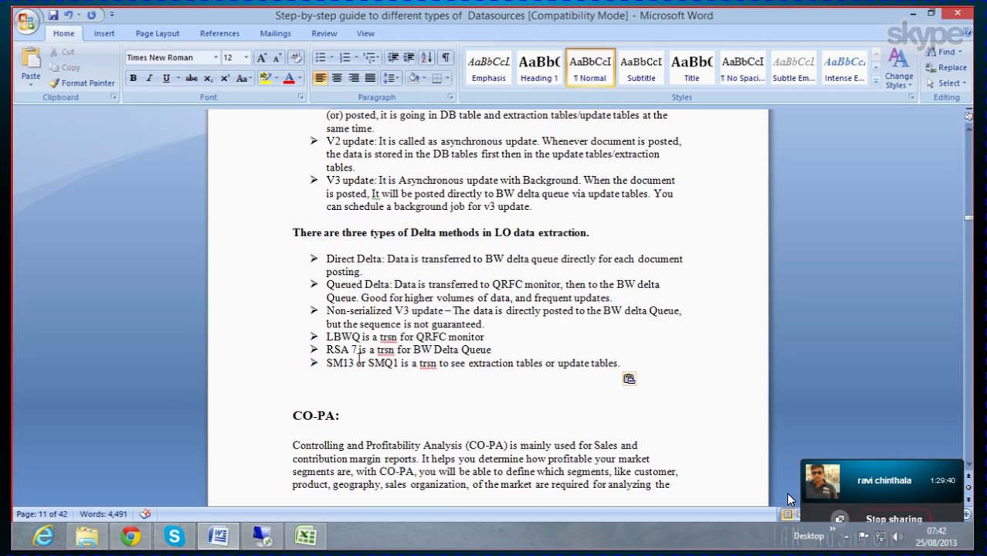
Step: Replace the three lines' arrow bullets with checkmark bullets and save the guide
left_click_drag(325, 336, 643, 368)
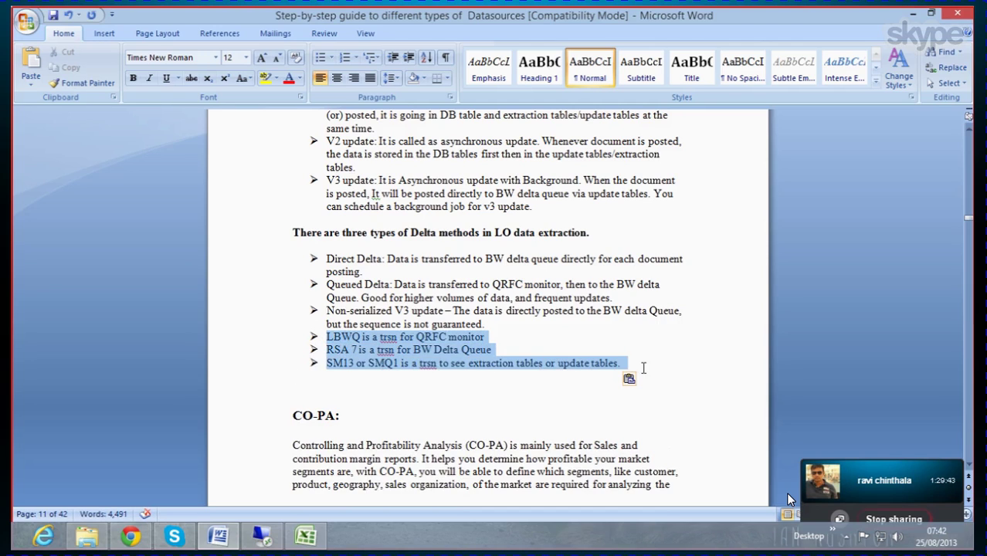
right_click(399, 345)
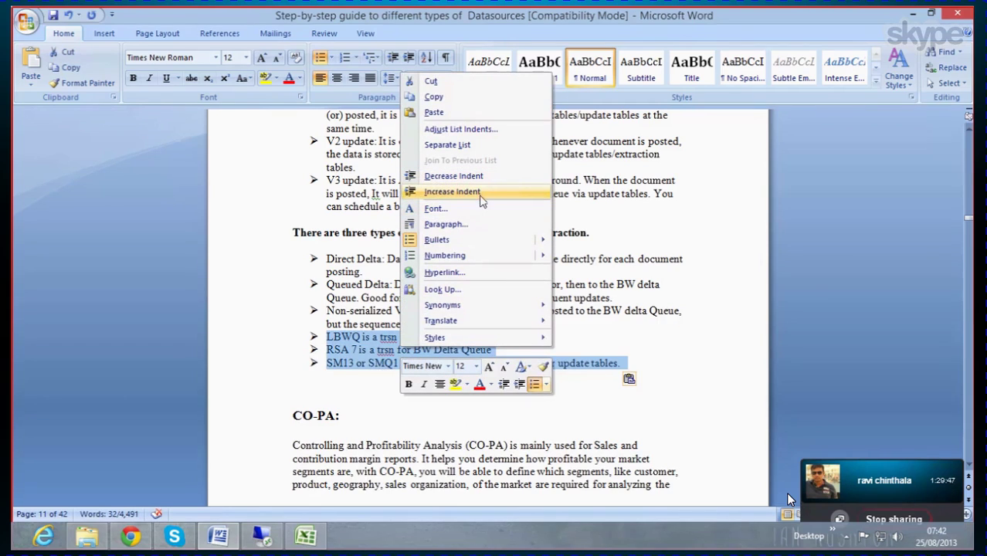
left_click(504, 244)
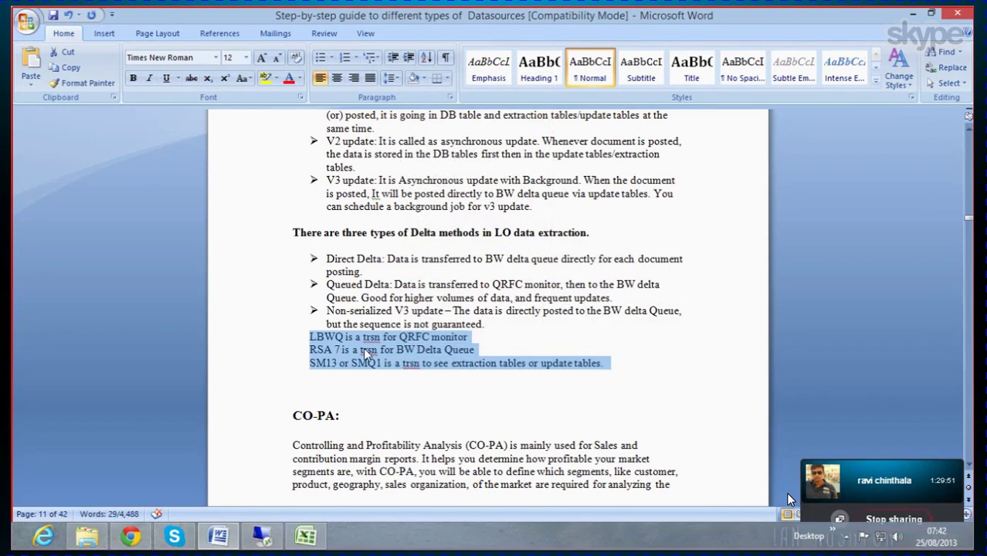
right_click(366, 353)
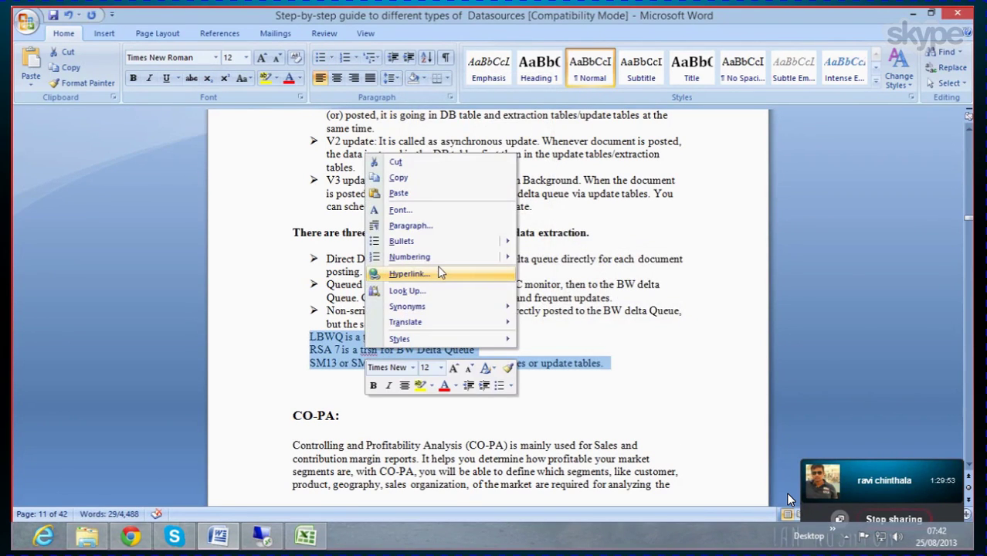
mouse_move(452, 244)
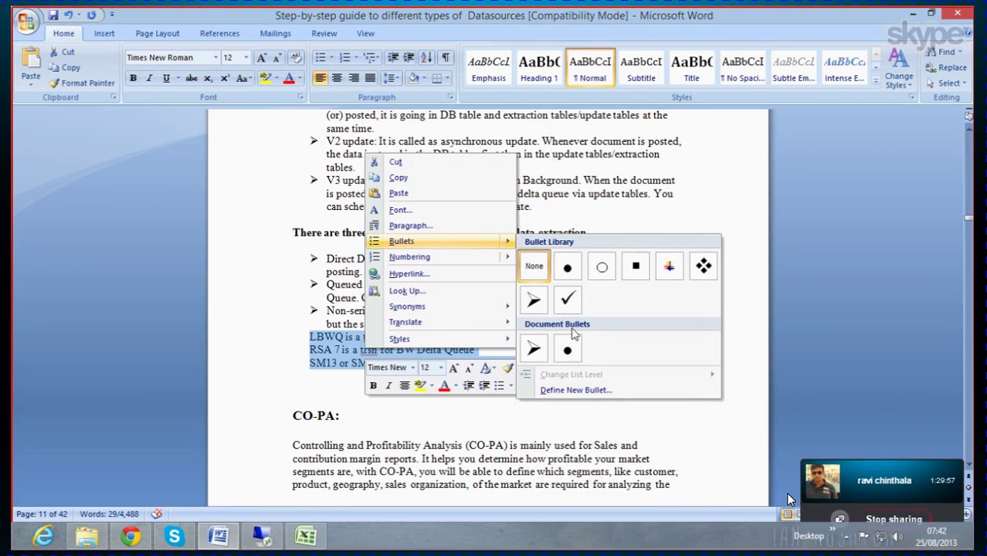
left_click(567, 298)
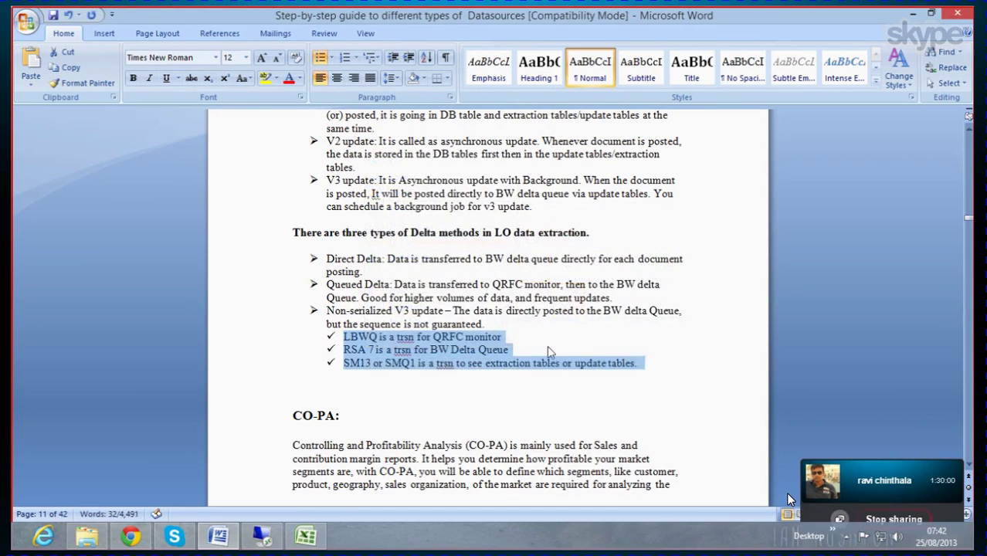
left_click(393, 397)
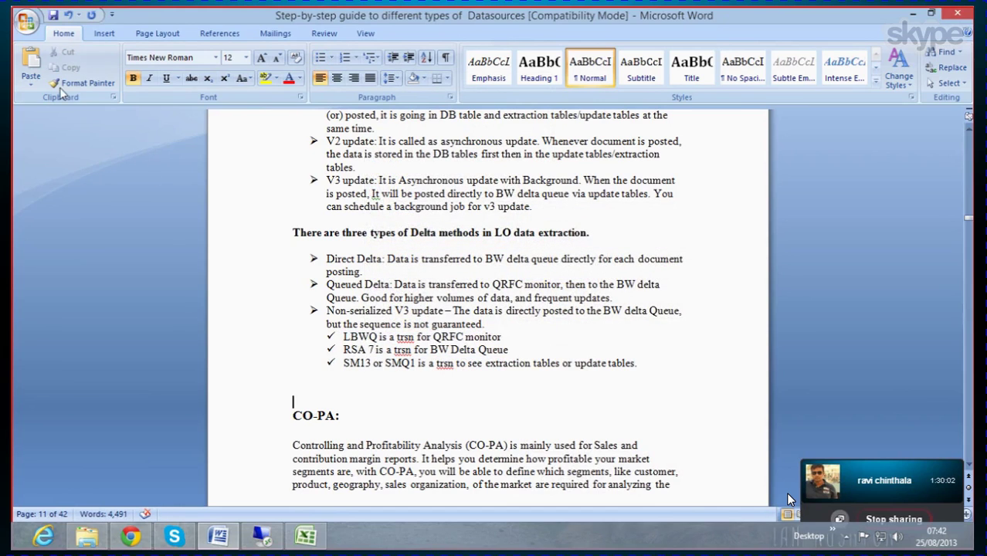
left_click(53, 14)
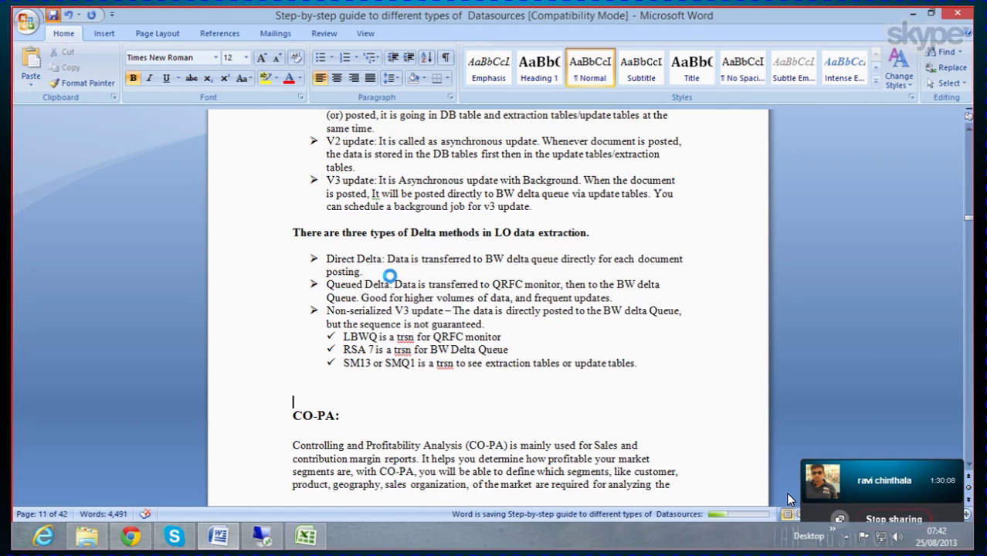
Step: Enter the heading 'Update methods' in cell D56 above the V1 update row
left_click(913, 16)
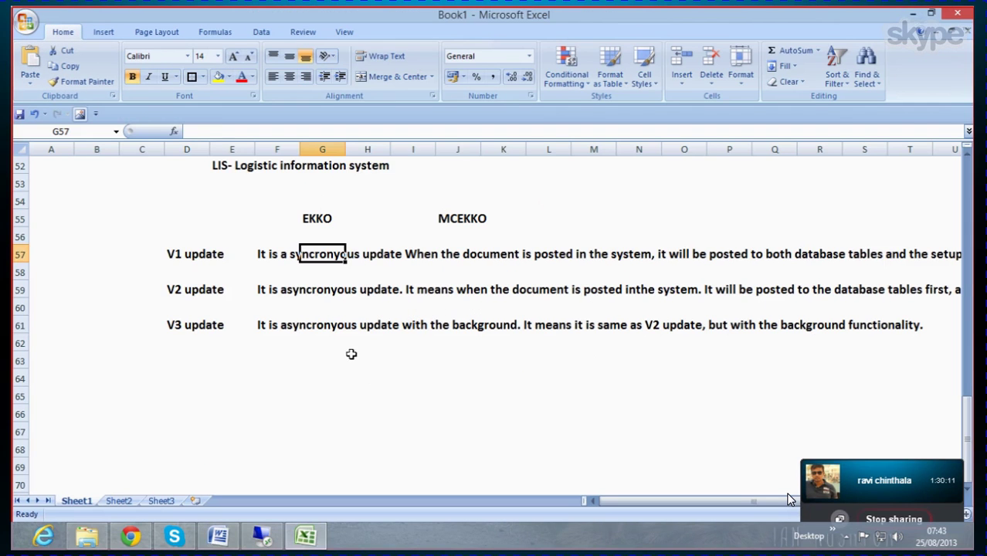
scroll(348, 348, "down", 2)
left_click(200, 326)
scroll(209, 308, "up", 2)
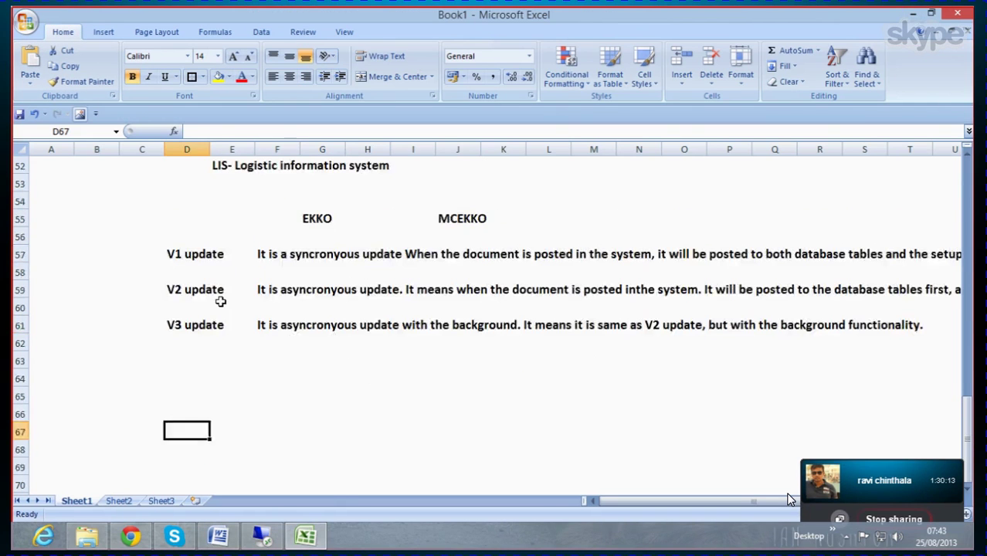
left_click(180, 237)
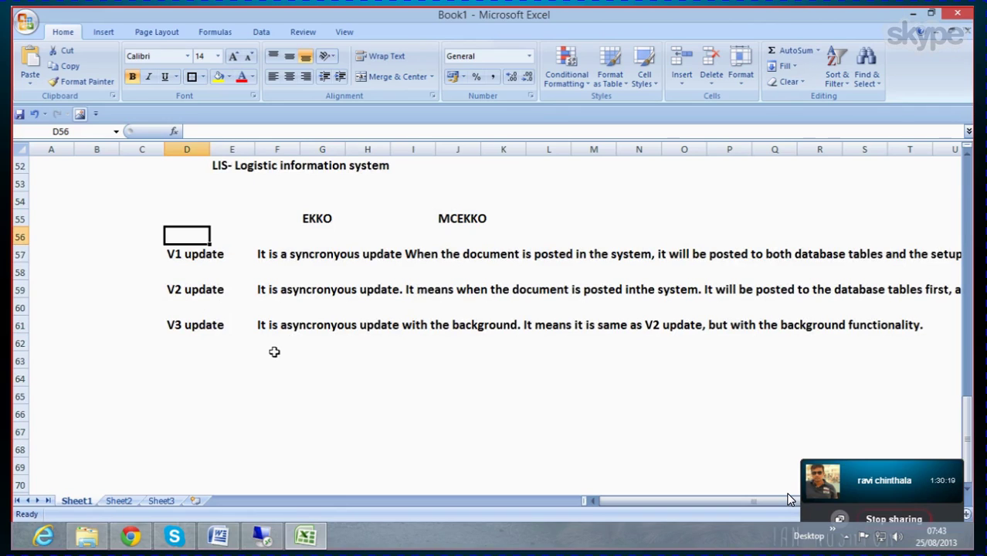
type("U")
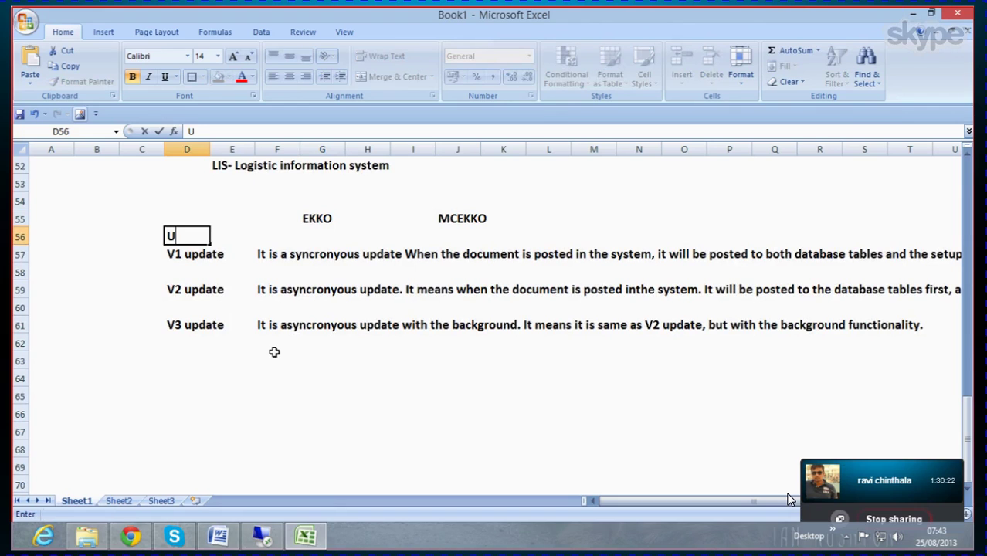
type("pdate methods")
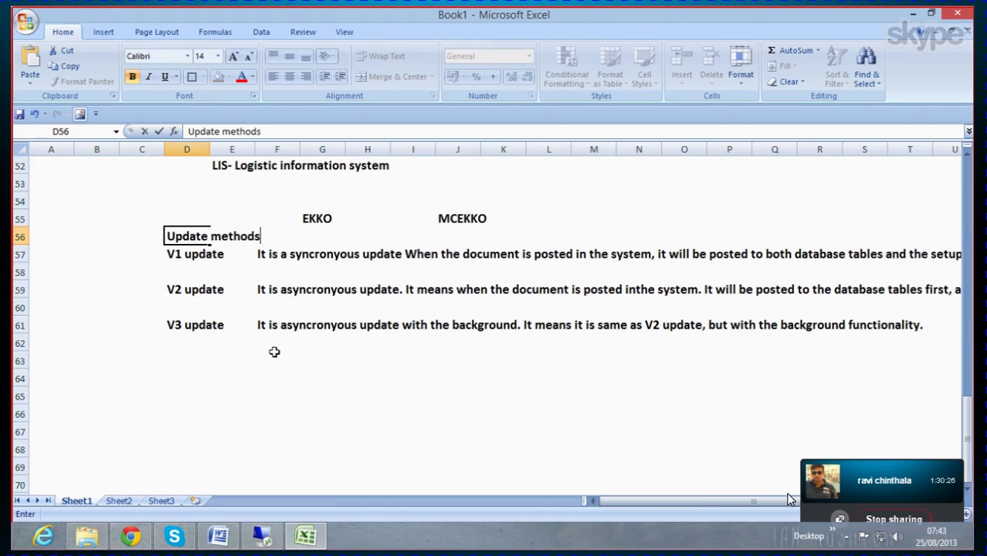
key("Return")
key("Return")
key("Return")
key("Return")
key("Return")
key("Return")
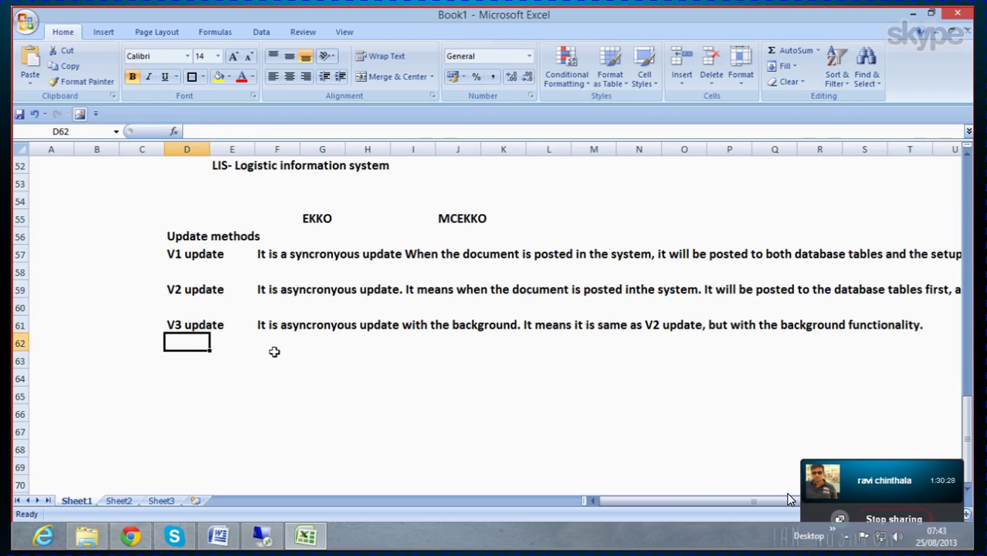
left_click(219, 537)
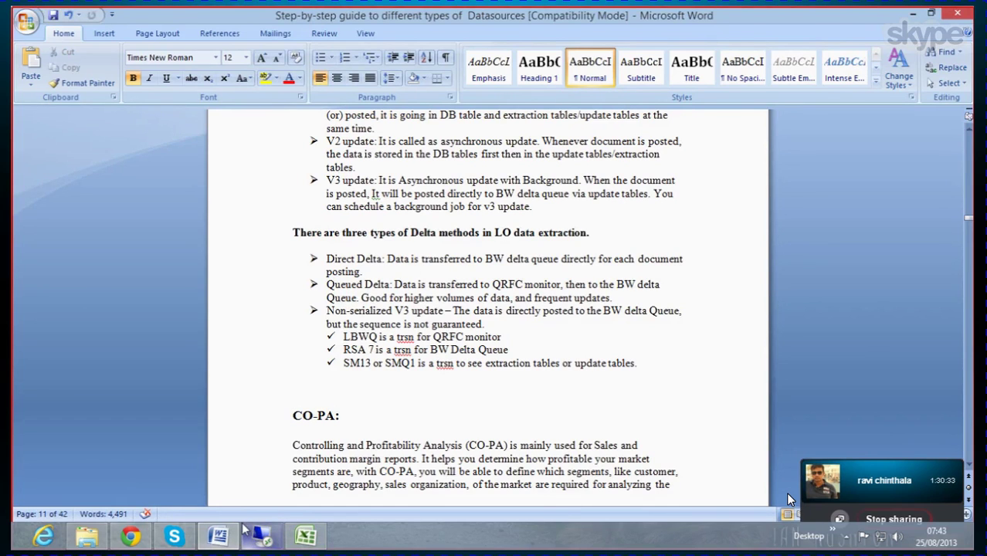
Step: Add the heading 'Delta methods' in cell D63 below the V3 update row
left_click(218, 536)
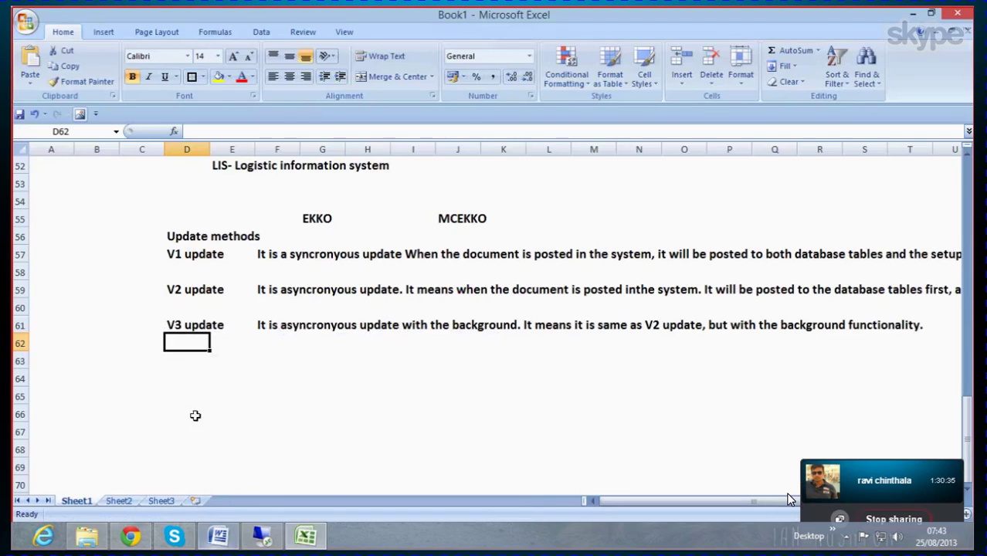
scroll(194, 402, "down", 1)
left_click(188, 325)
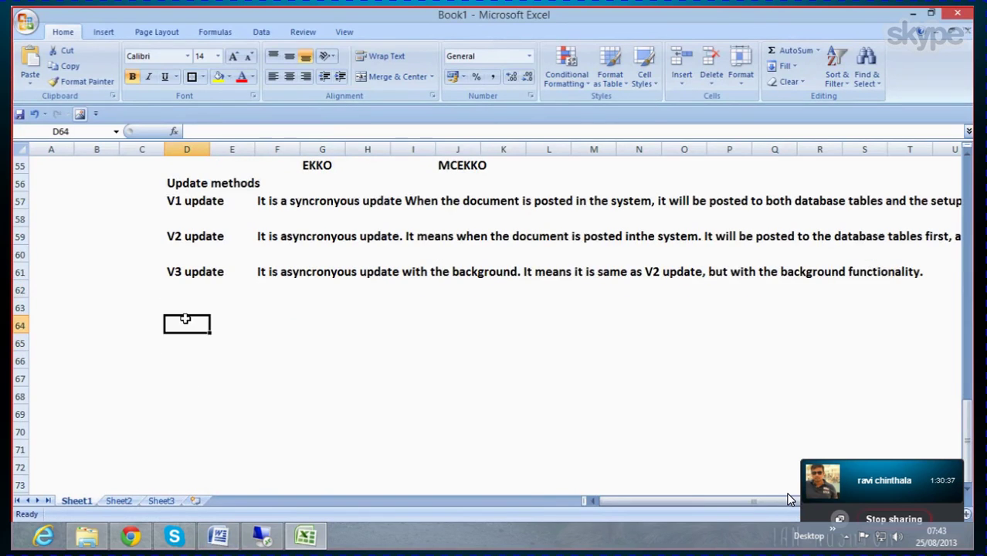
left_click(187, 308)
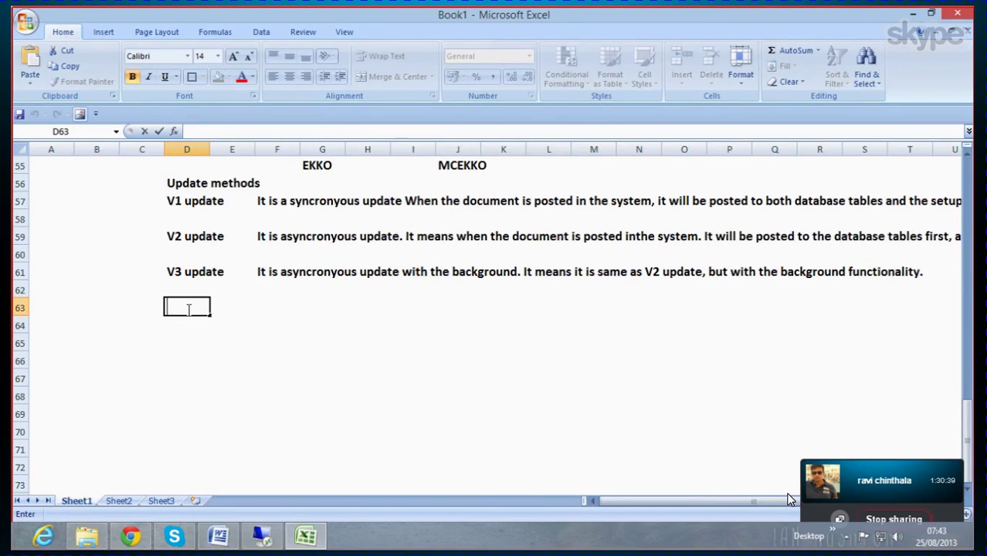
type("Delta")
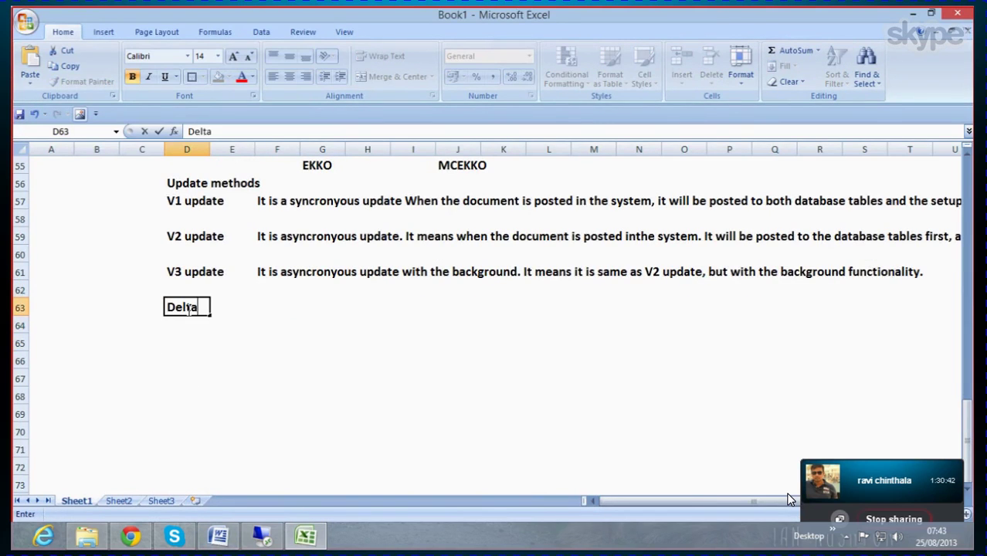
type(" methods")
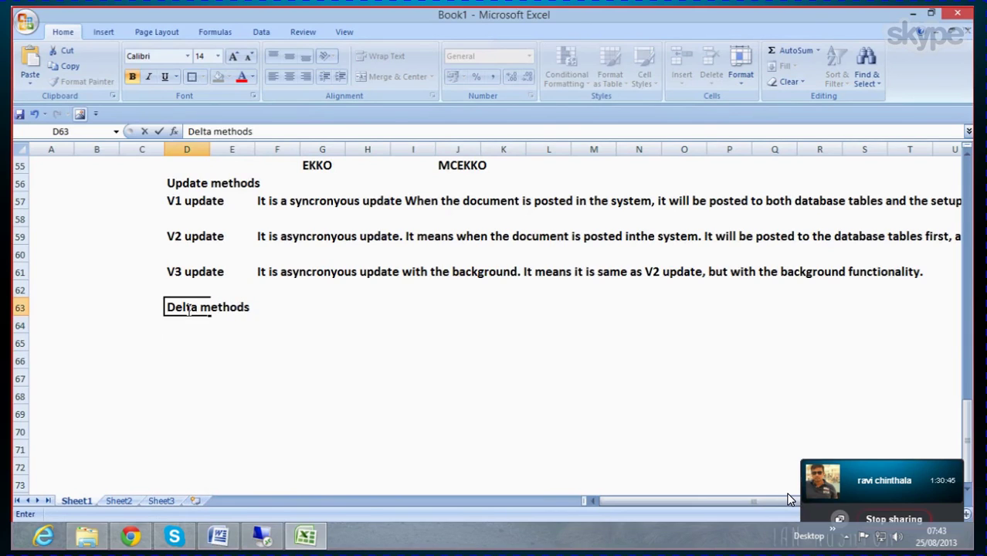
left_click(175, 357)
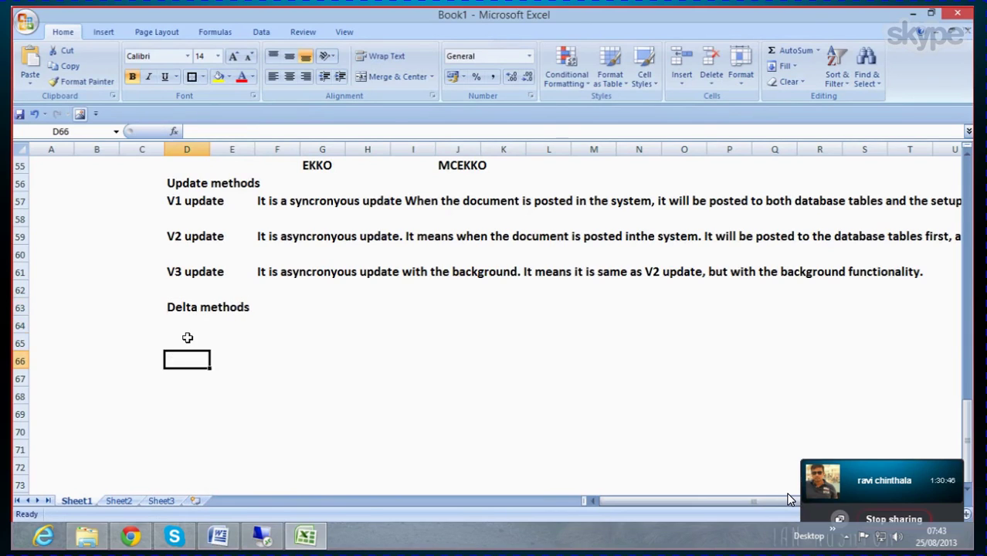
Step: List 'Direct delta', 'Queued delta' and 'Un-serialized v3 update' in cells D65, D67 and D69
left_click(185, 342)
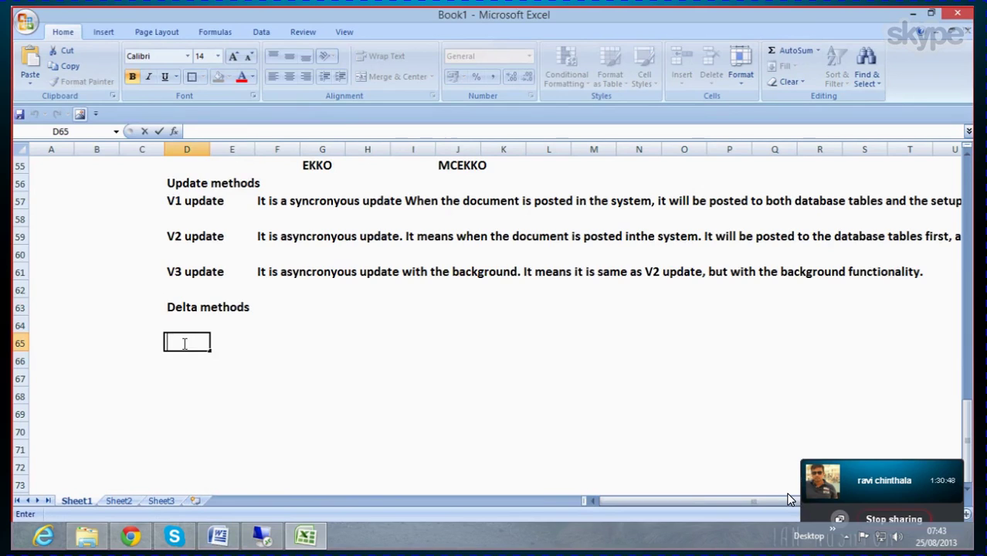
type("Direc")
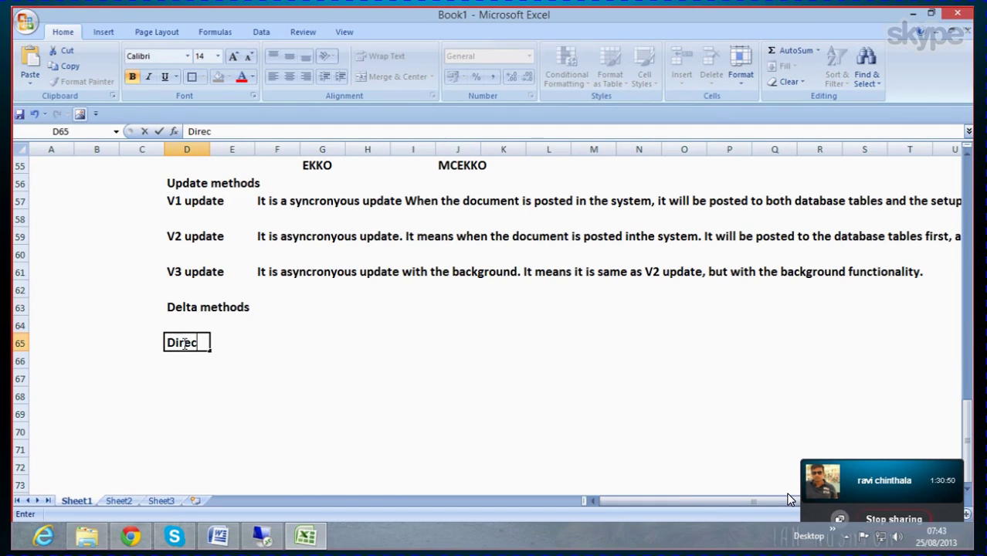
type("t delta")
key("Return")
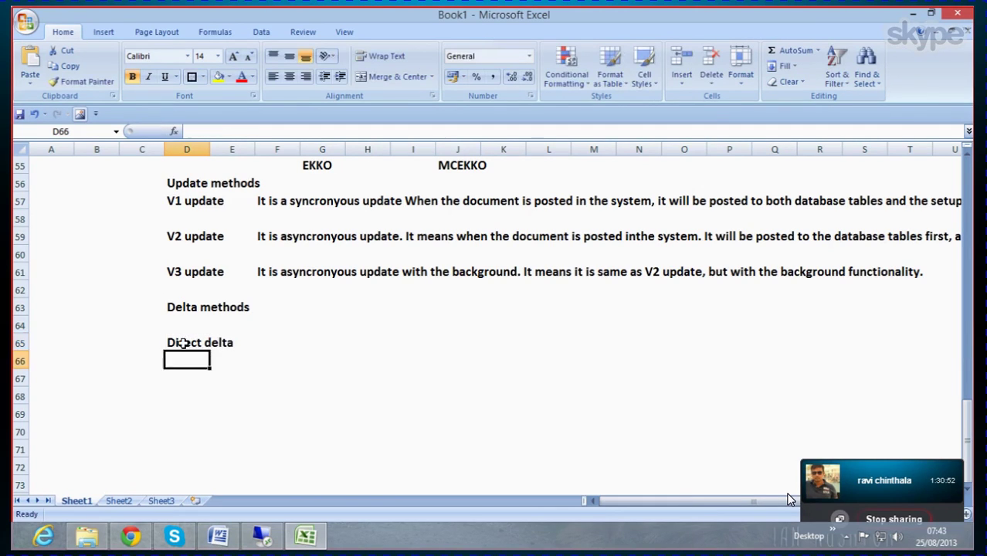
key("Return")
type("Que")
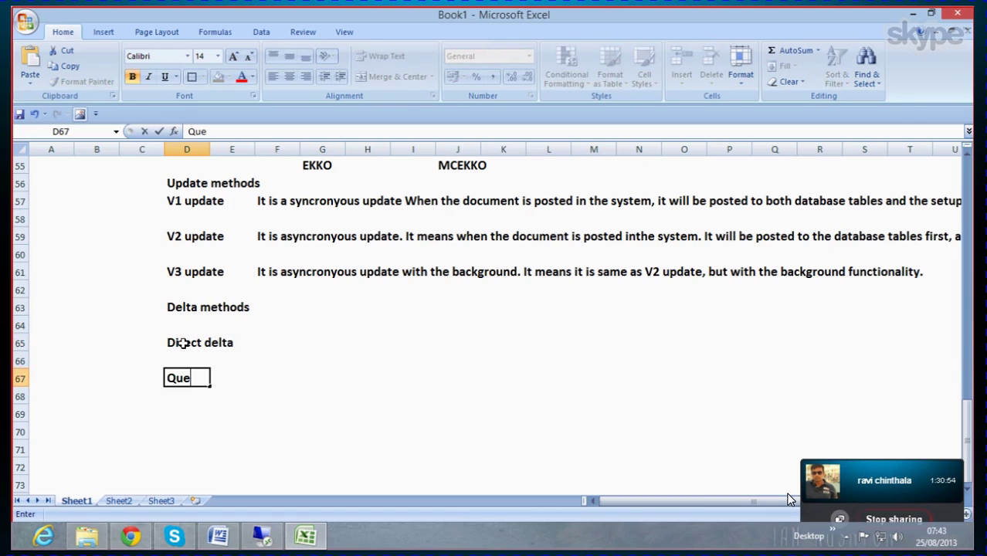
type("ued delta")
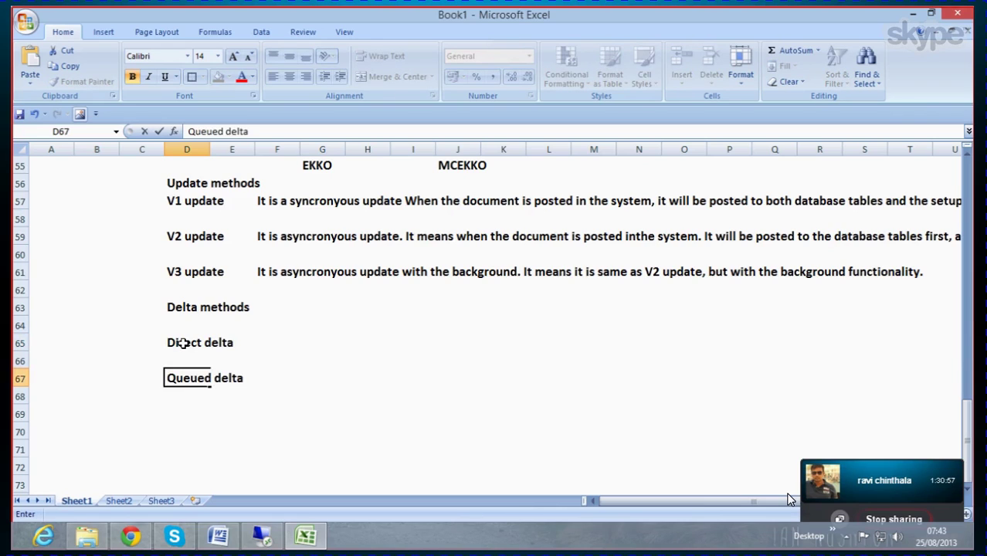
key("Return")
key("Return")
type("Un")
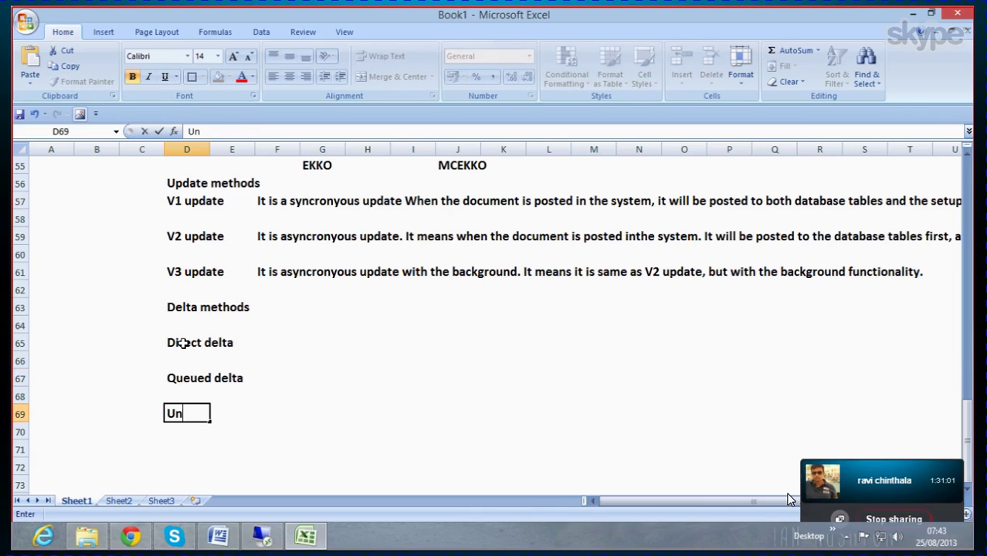
type("-serialized v")
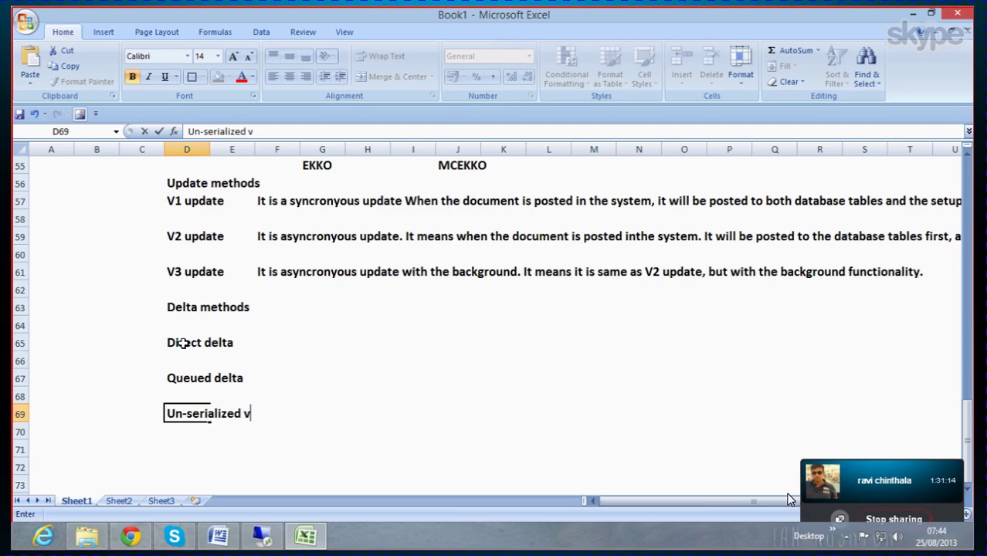
type("3 update")
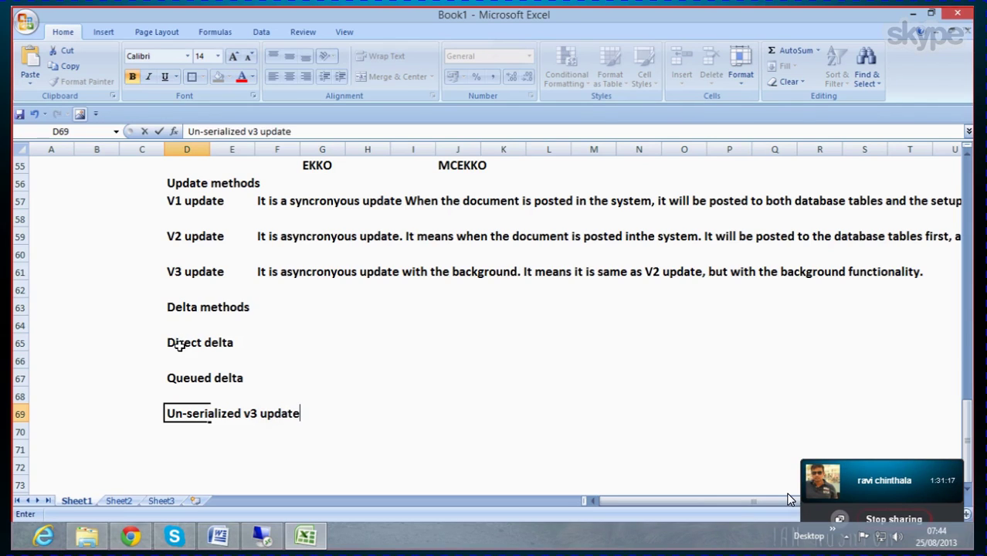
left_click(201, 469)
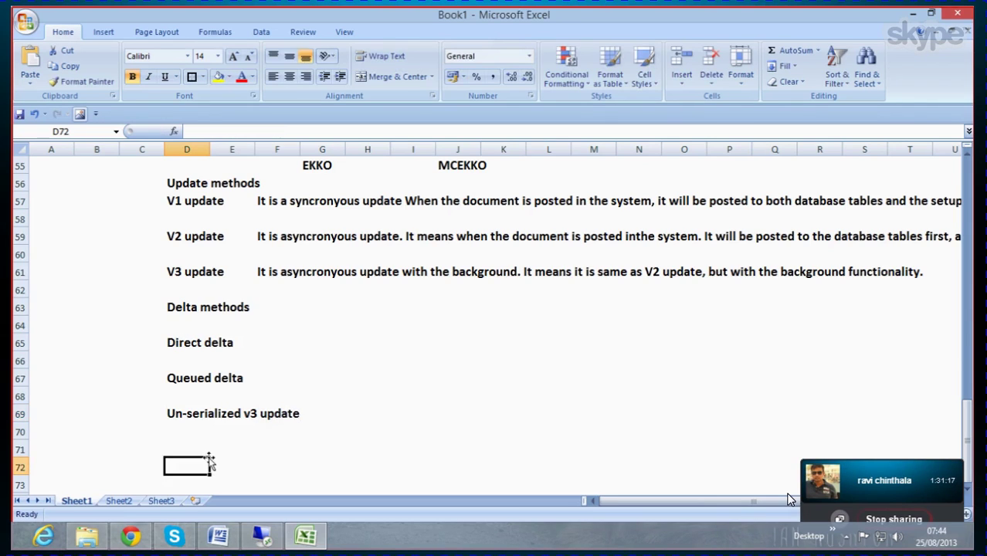
left_click(218, 536)
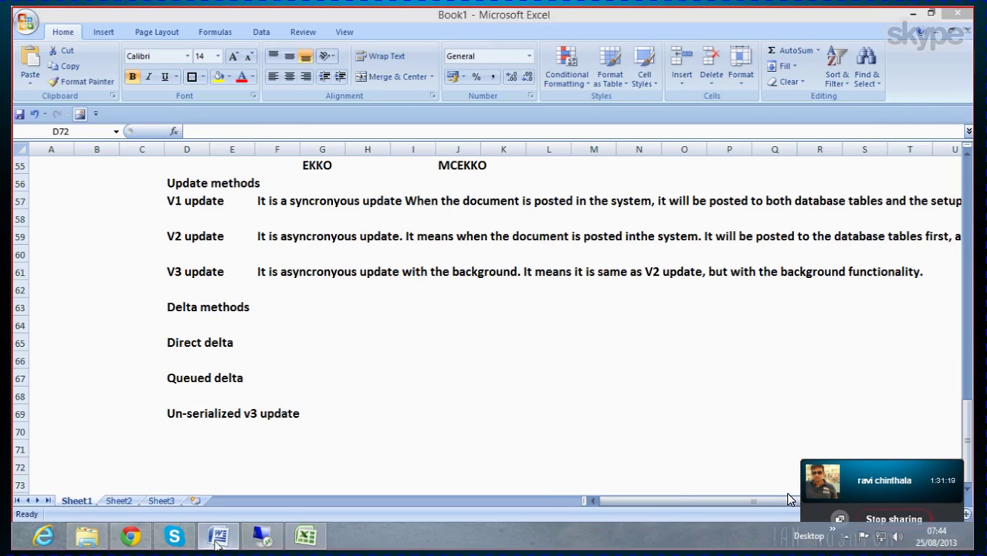
Step: Review the Non-serialized V3 update and other delta method notes in the Word guide
left_click(295, 402)
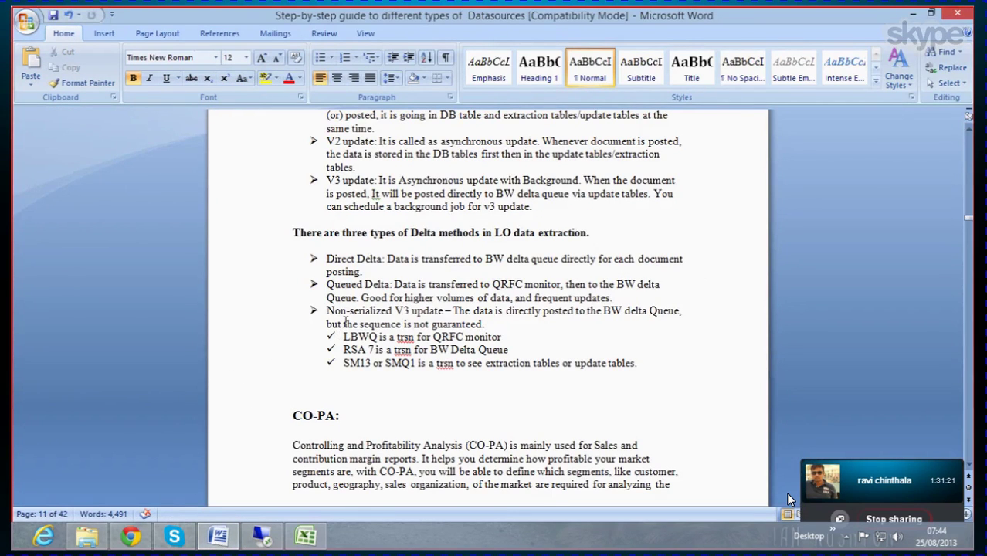
left_click_drag(326, 310, 447, 311)
left_click(340, 180)
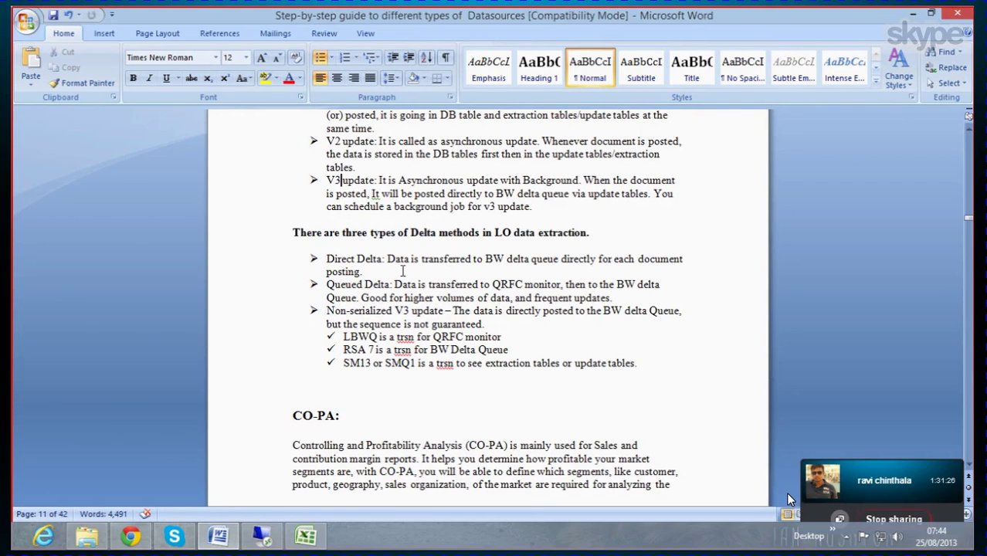
scroll(458, 338, "down", 1)
scroll(458, 338, "up", 2)
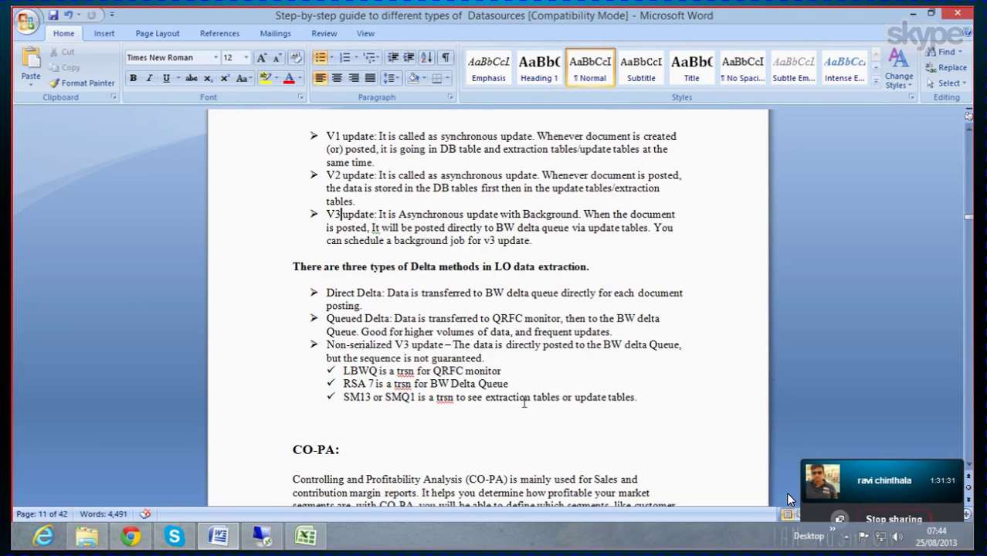
Step: In F65, describe Direct delta: 'When the document is posted it will be posted directly to the RSA'
left_click(912, 13)
left_click(278, 342)
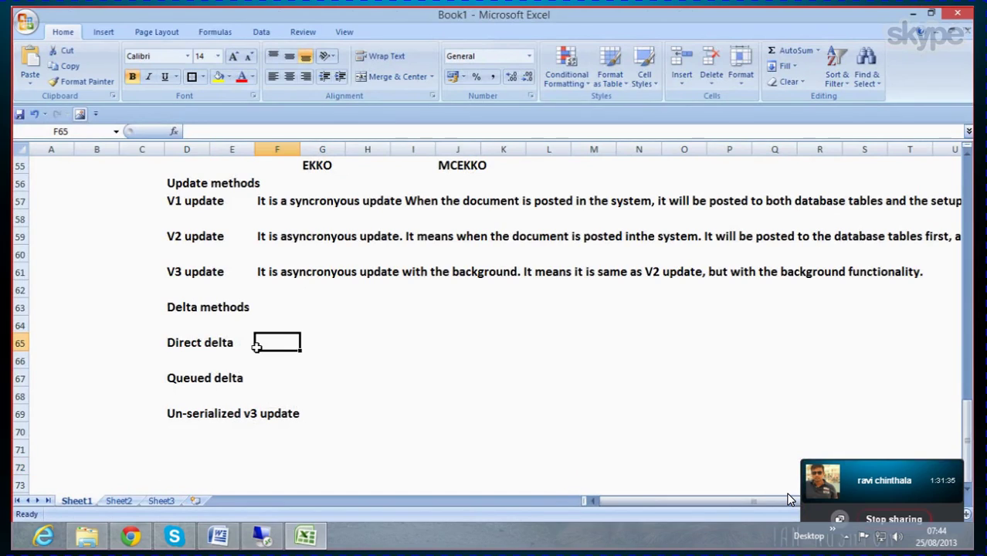
double_click(283, 342)
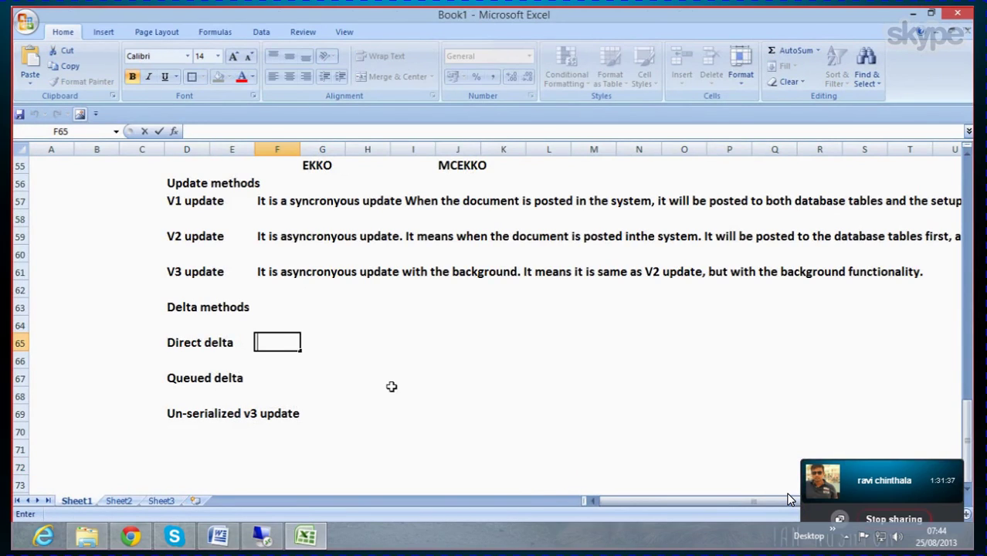
type("When ")
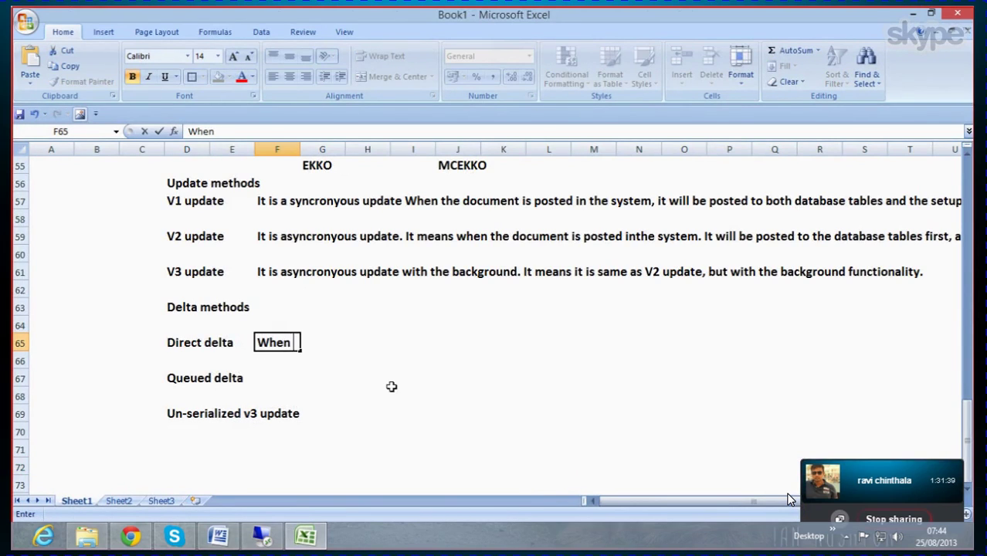
type("the docume")
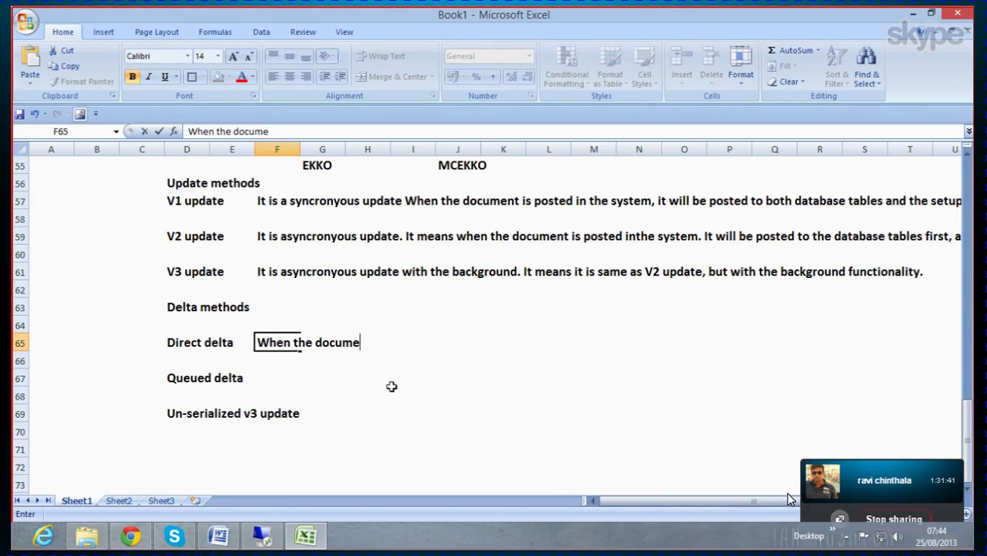
type("nt is posted")
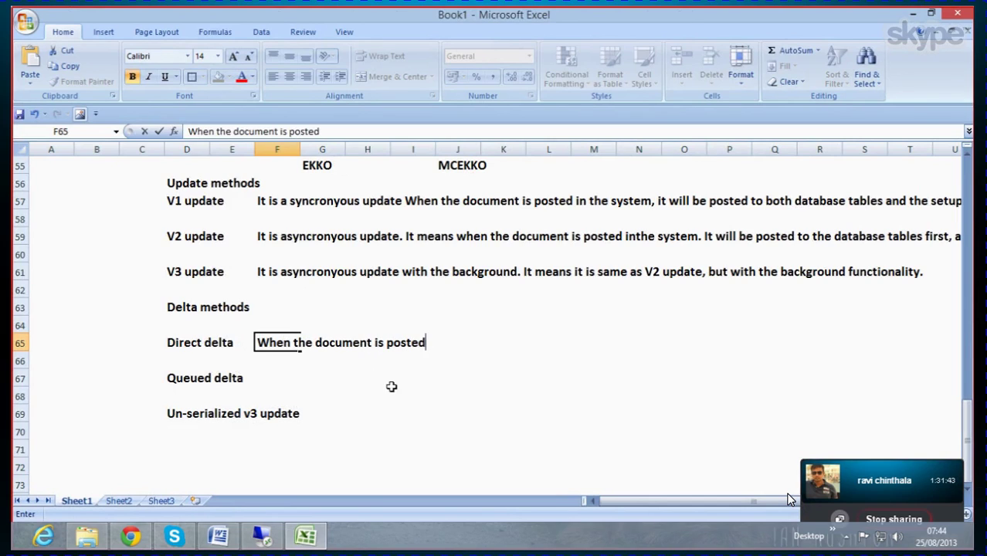
type(" it will be ")
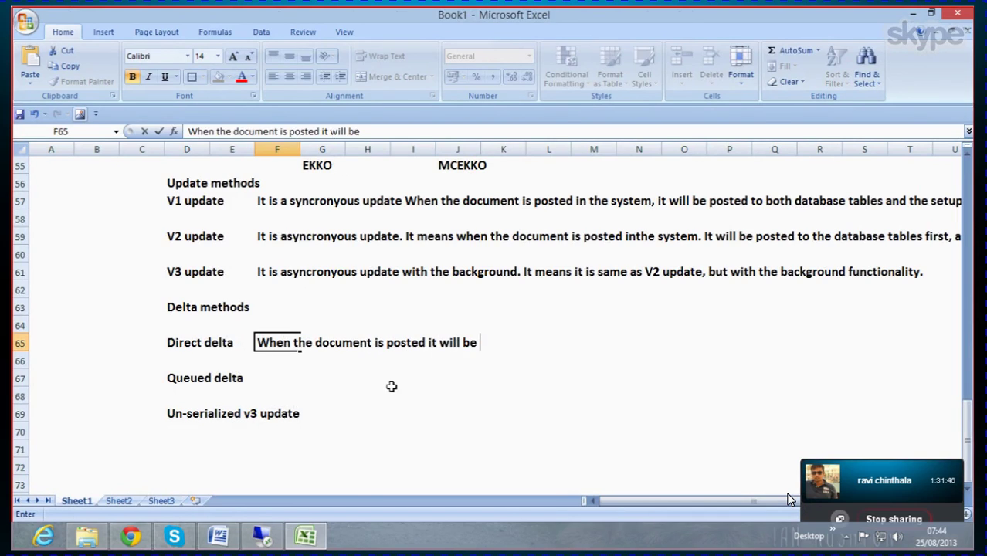
type("posted dir")
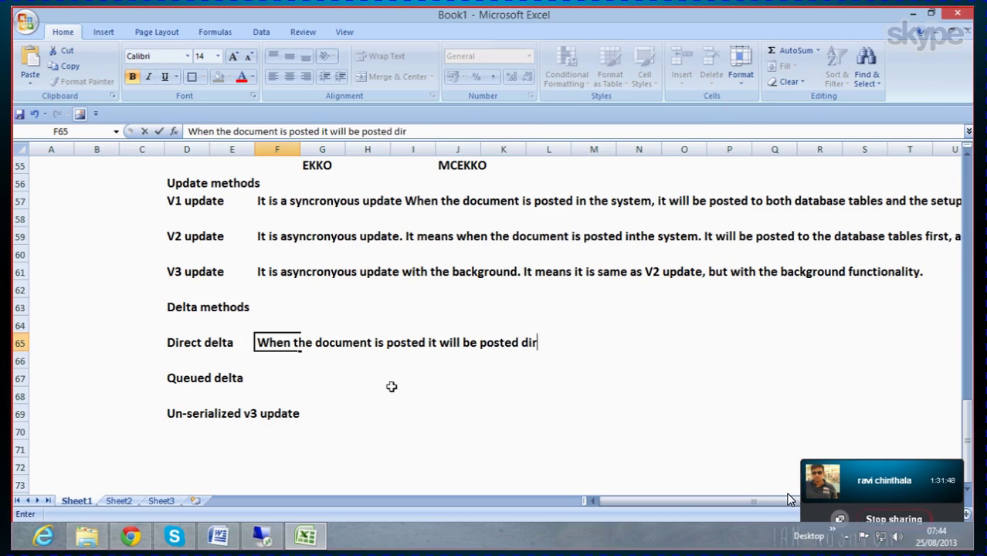
type("ectly to t")
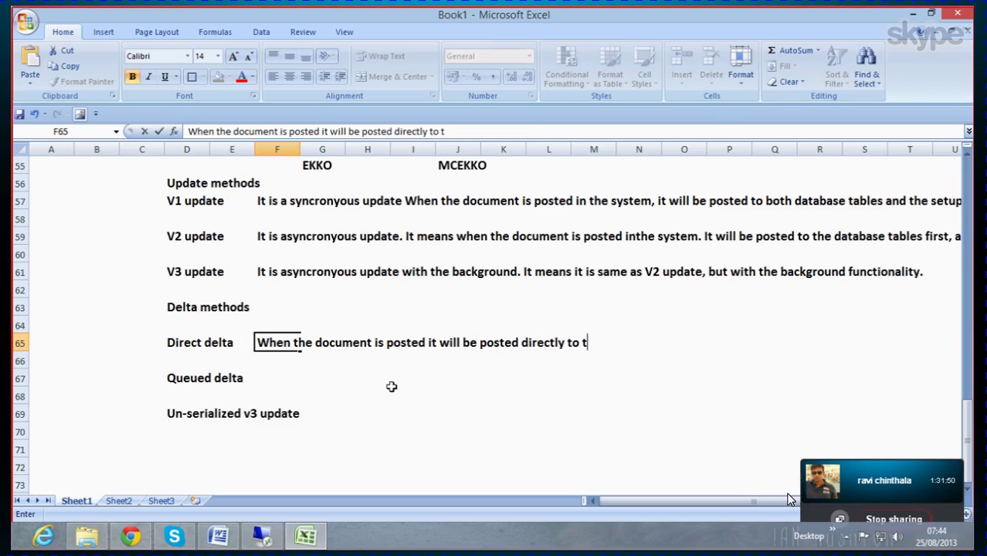
type("he RSA7")
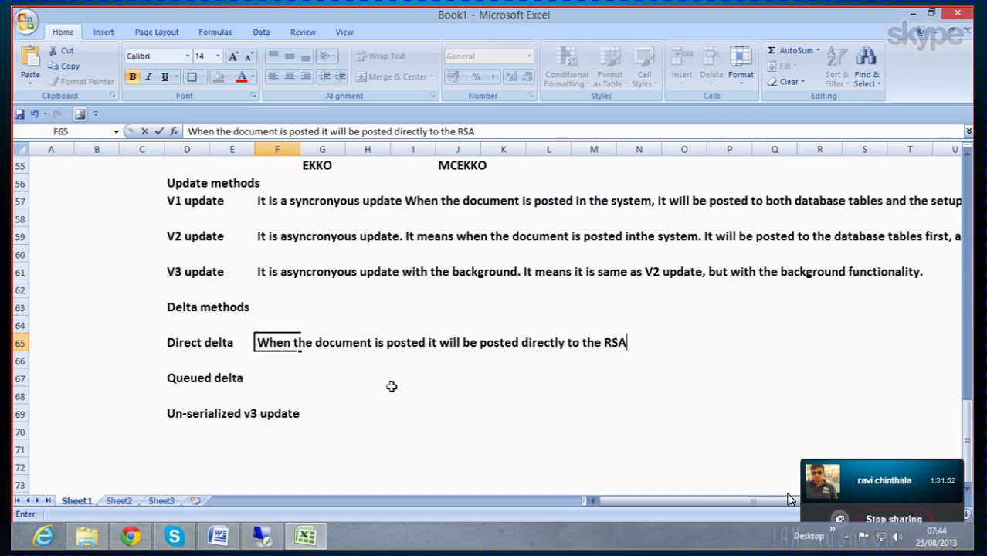
left_click(278, 378)
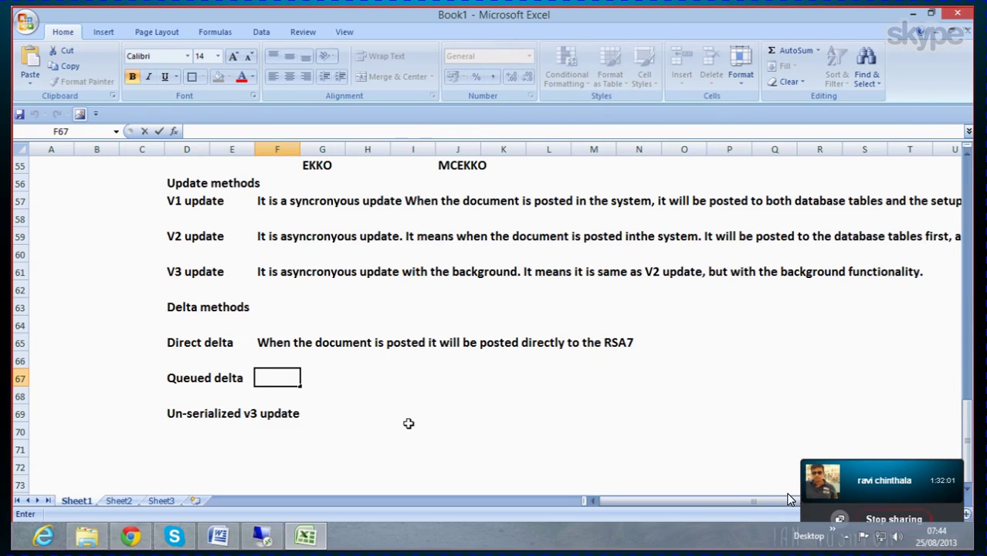
Step: In F67, describe Queued delta as posted first to LBWQ, then updated to the RSA7
type("When the d")
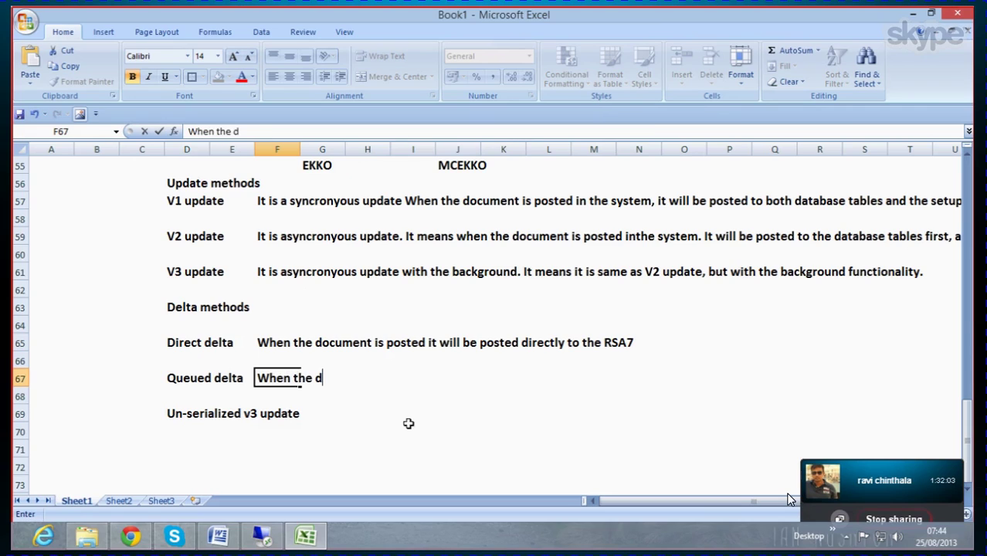
type("ocument is ")
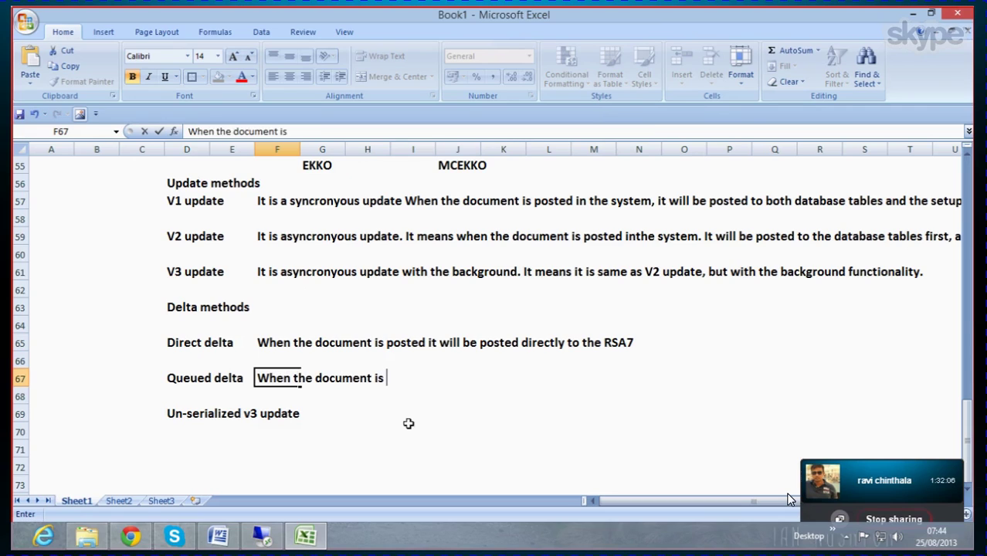
type("posted it ")
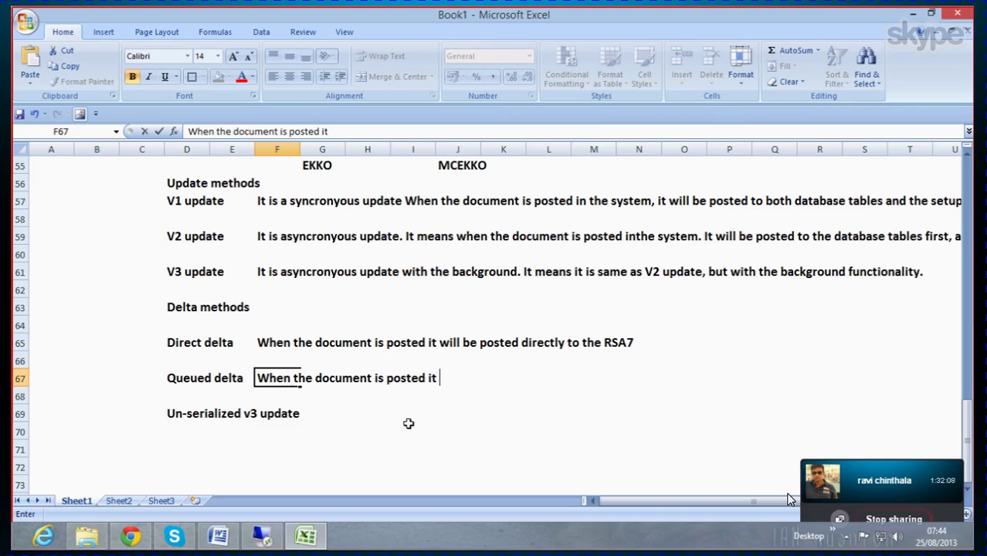
type("will fi")
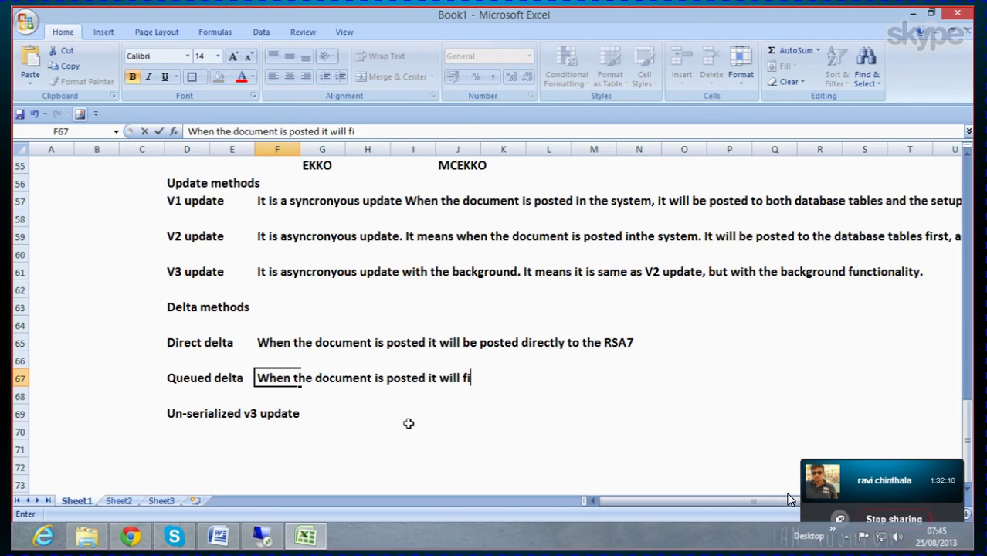
type("rst be pos")
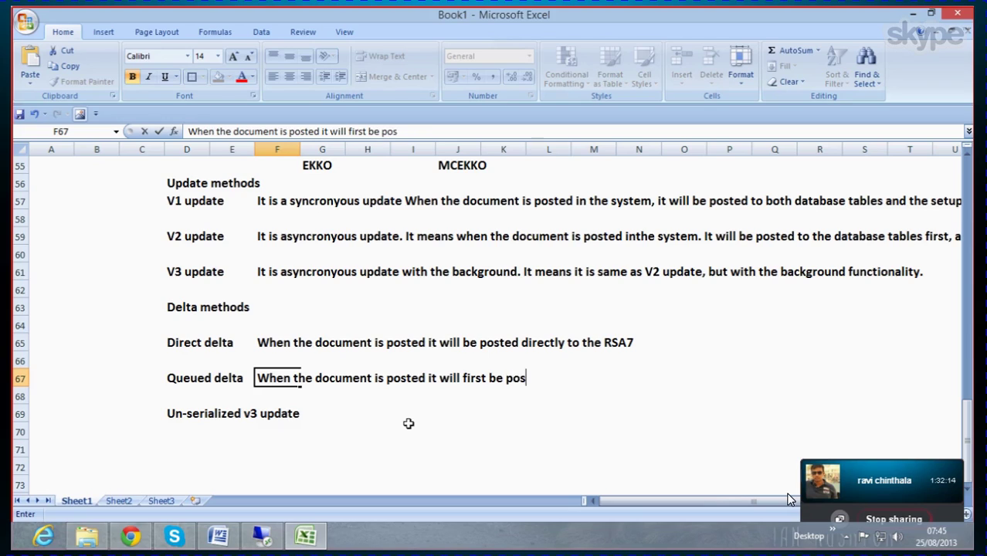
type("ted to")
type("LB")
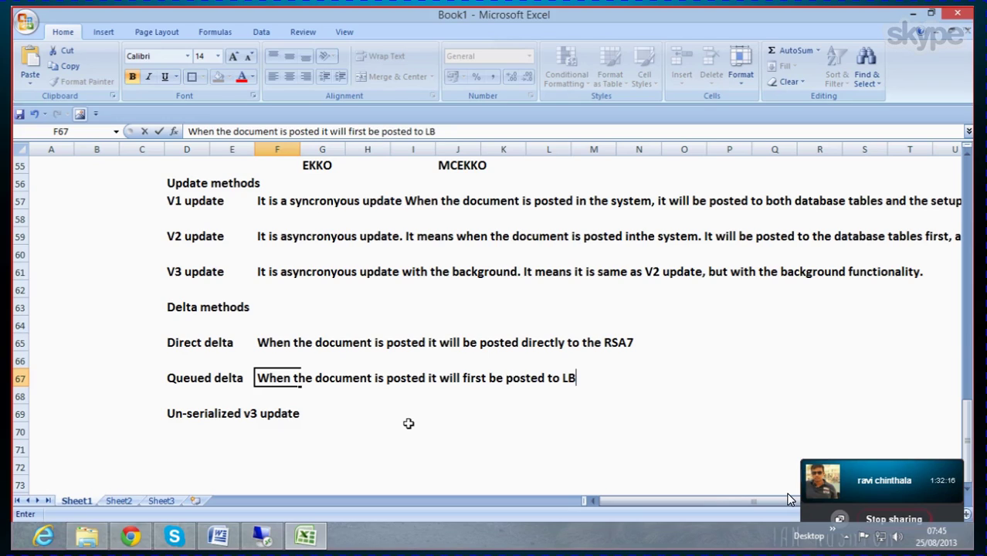
type("WA")
type("Q, then")
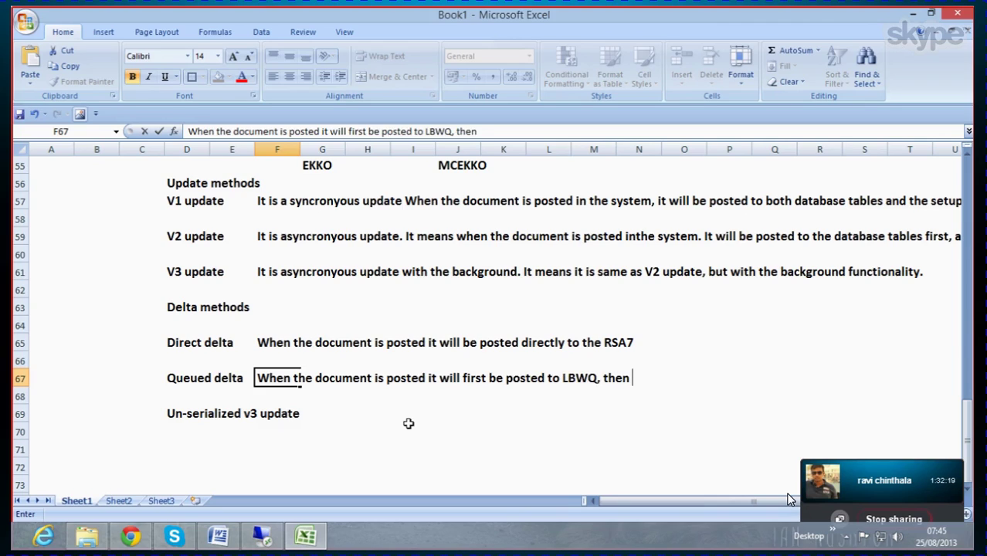
type(" it will be updated")
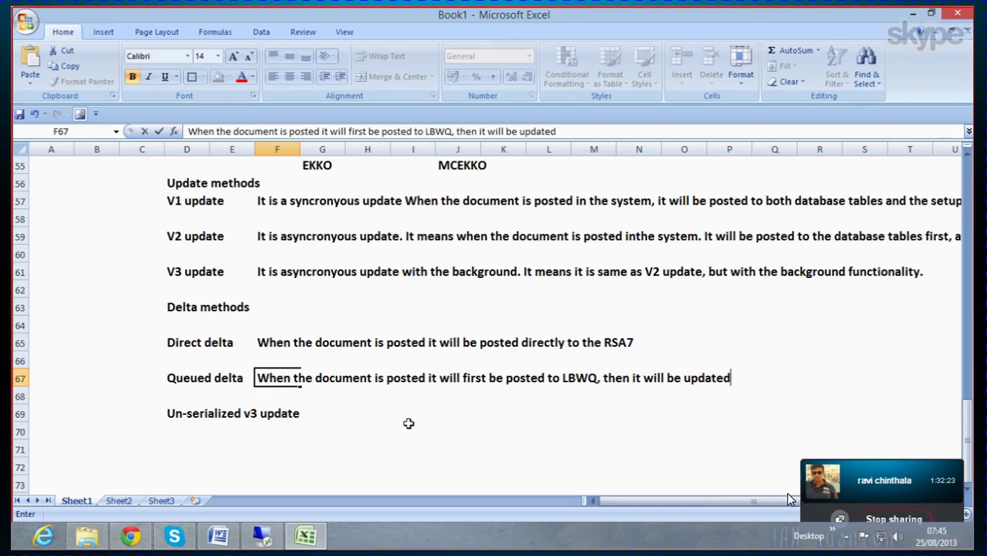
type(" to the RSA")
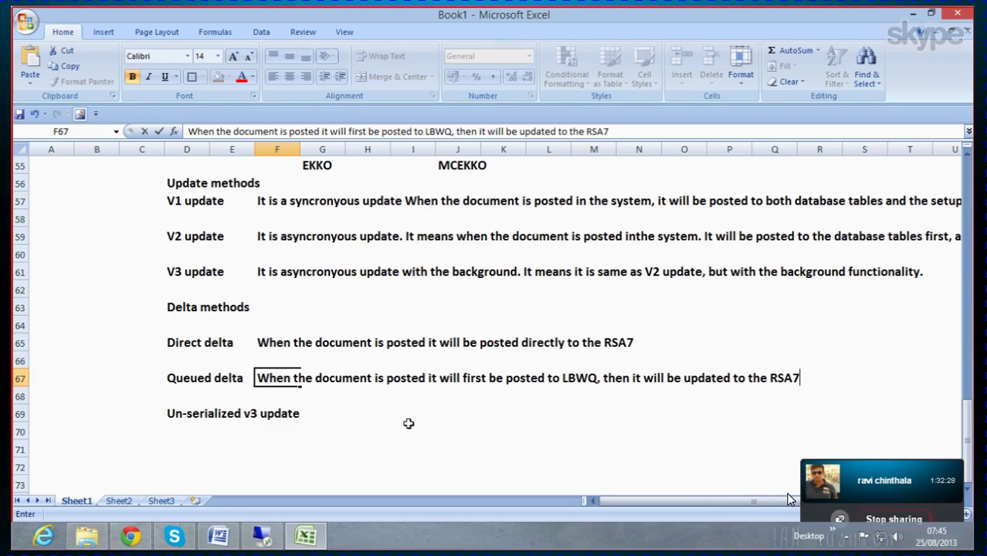
type("7")
left_click(359, 427)
left_click(324, 415)
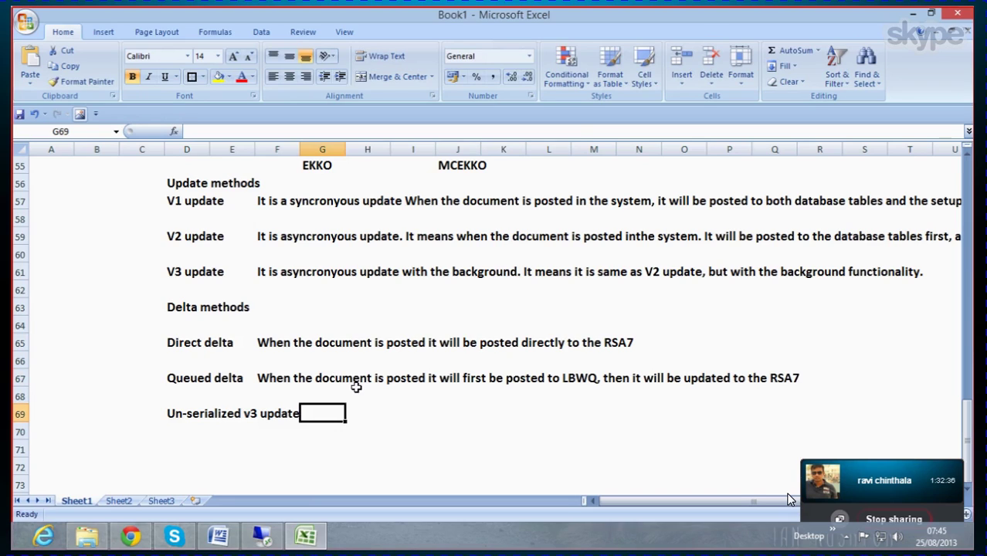
Step: In H69, note that posted documents will be updated to SM13 update tables, then minimize Excel
left_click(348, 412)
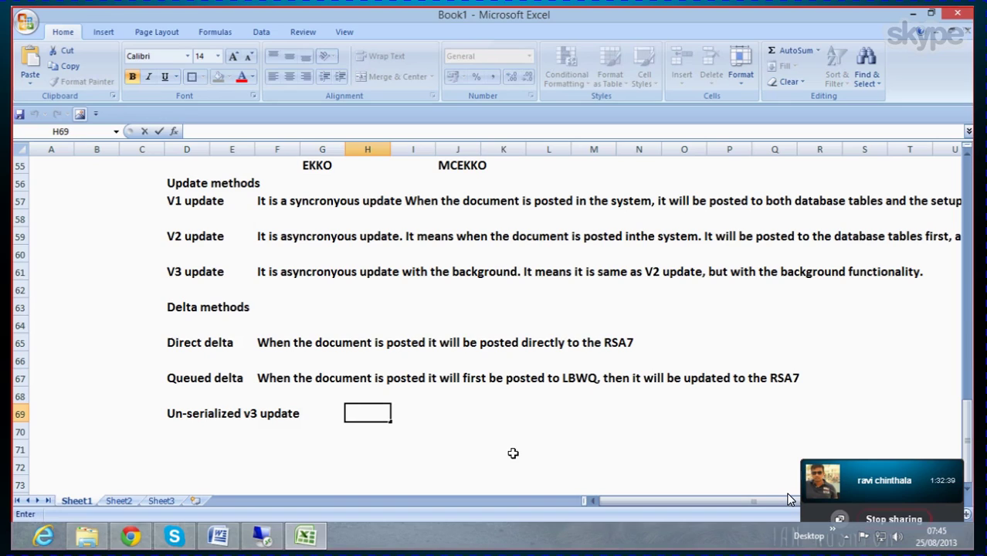
key("BackSpace")
type("W")
type("hen the d")
key("BackSpace")
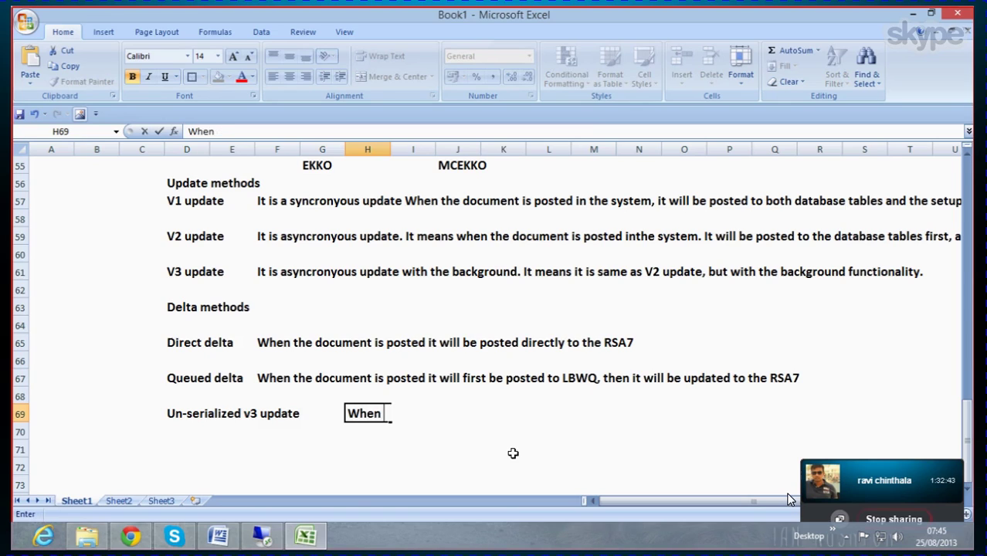
type("the documen")
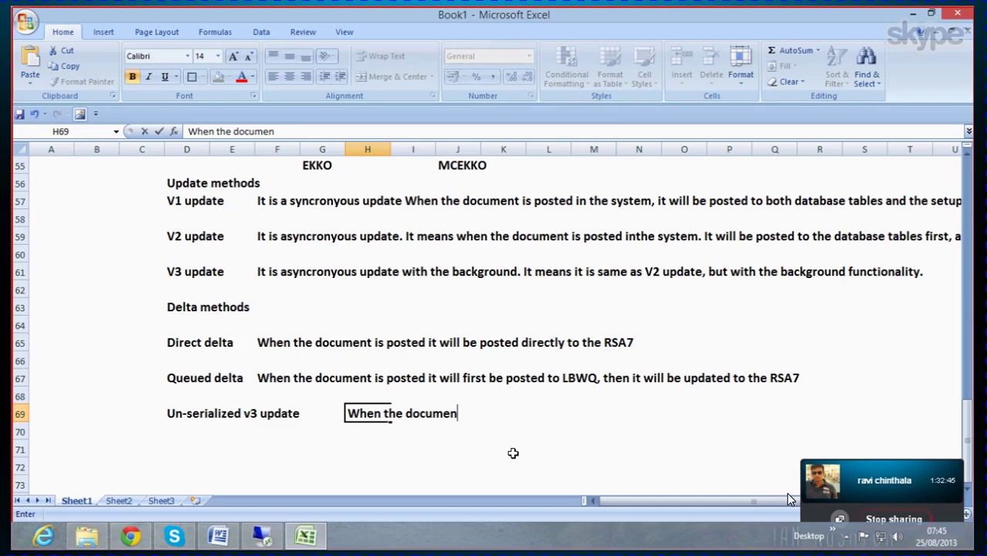
type("t is posted")
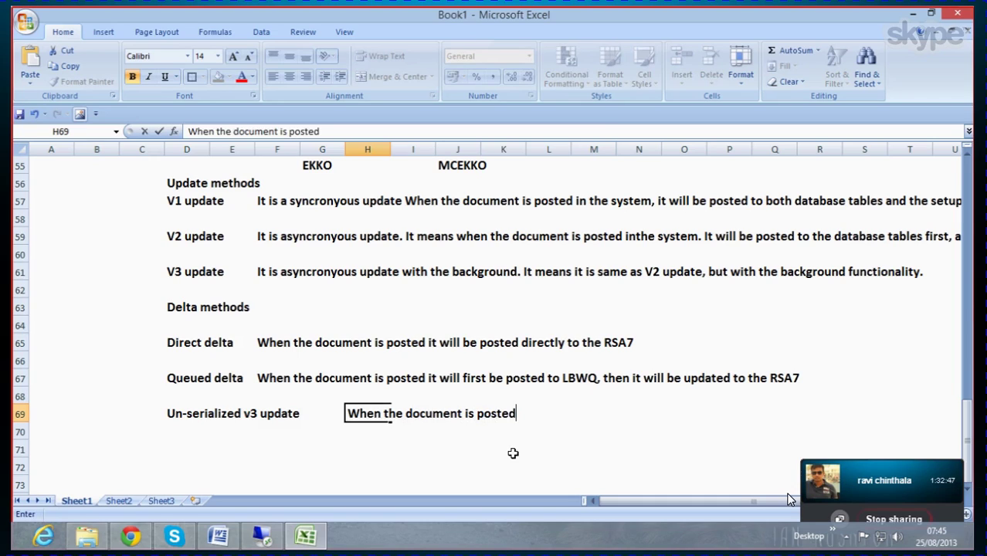
type(", it will b")
key("BackSpace")
key("BackSpace")
key("BackSpace")
key("BackSpace")
key("BackSpace")
key("BackSpace")
type("it will be ")
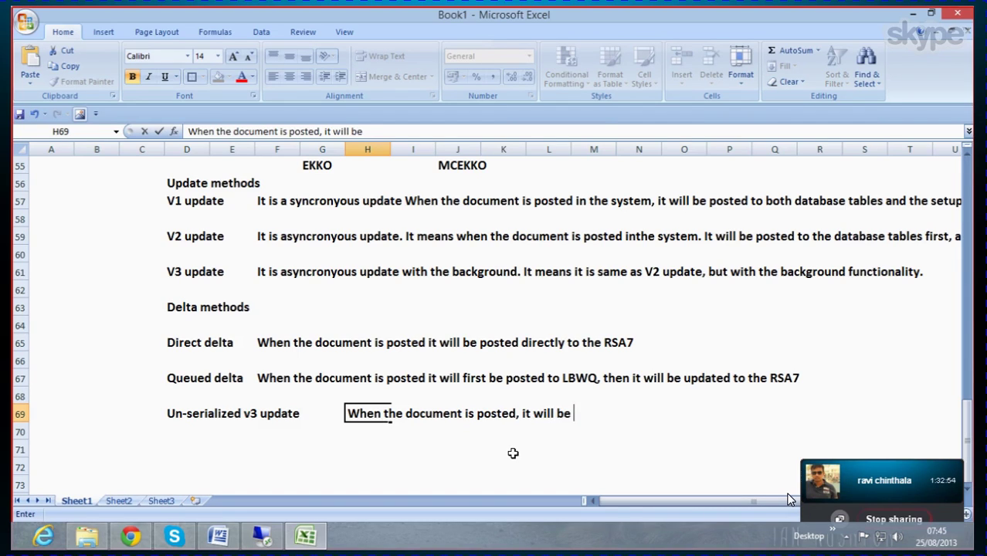
type("updated")
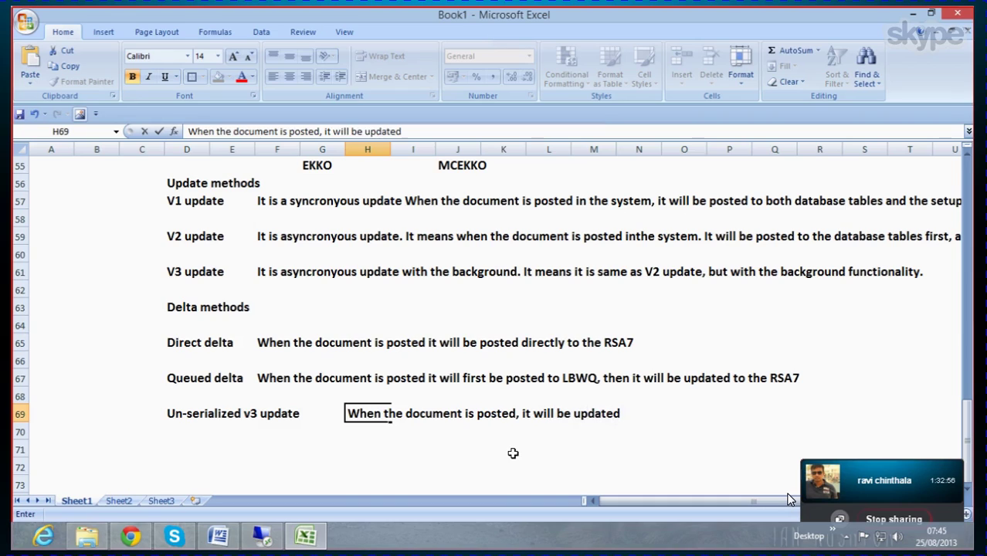
type(" to SM")
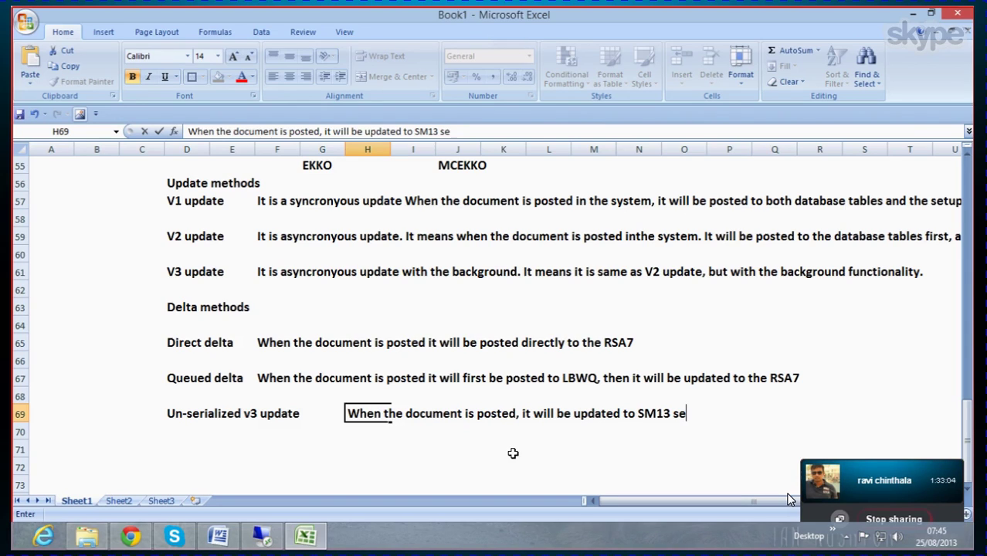
type("13 update tables")
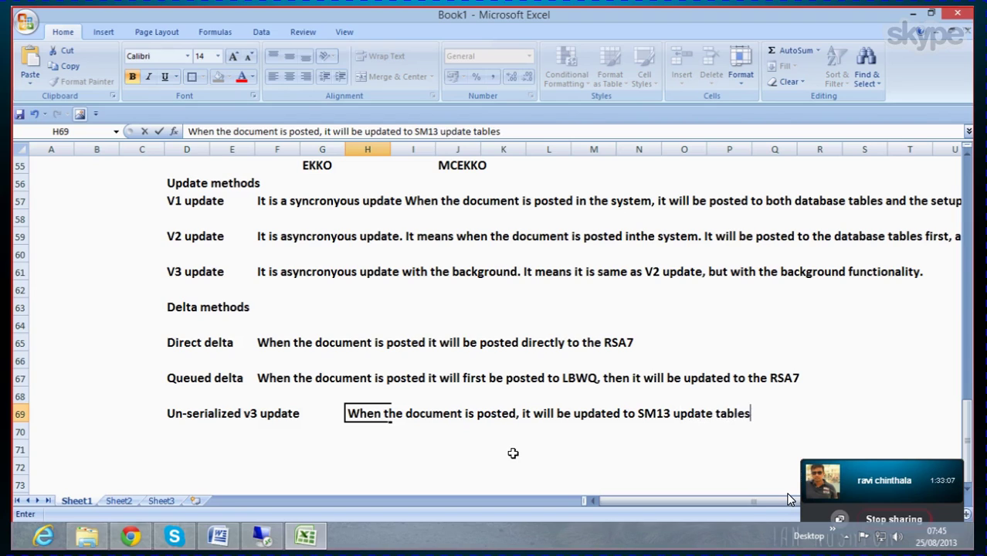
type(".")
left_click(462, 448)
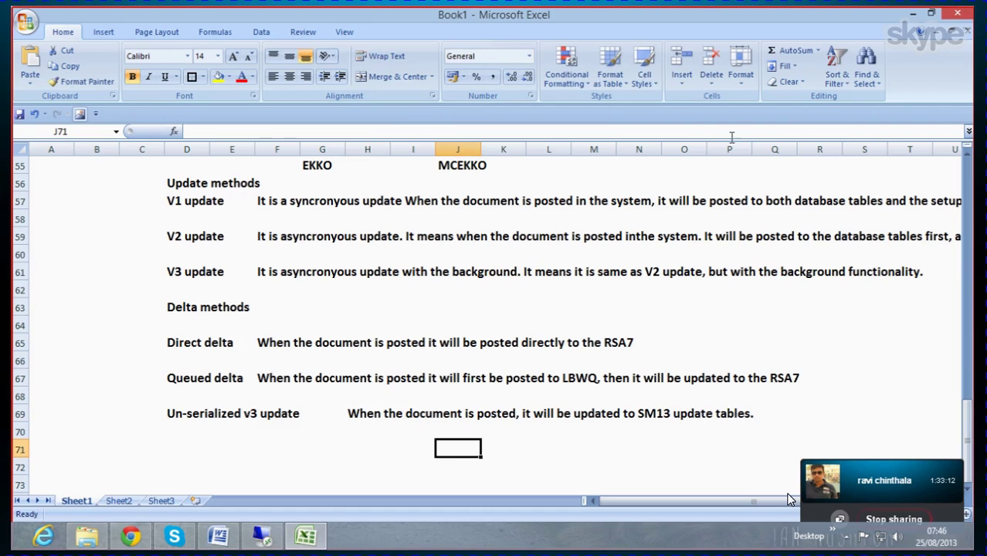
left_click(911, 16)
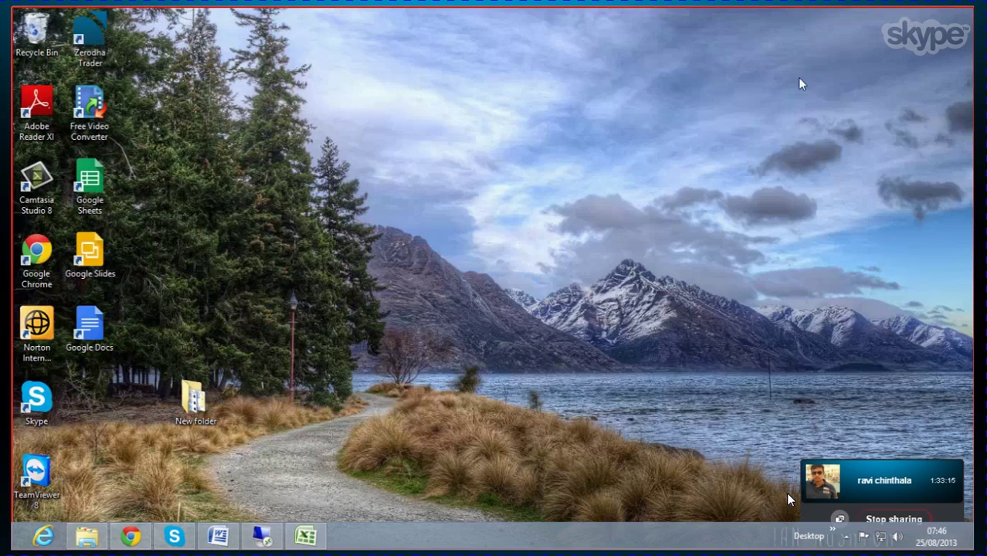
Step: Scroll through the 'Different types of Updates' section in Word, then bring up the remote desktop
left_click(218, 535)
scroll(355, 382, "down", 6)
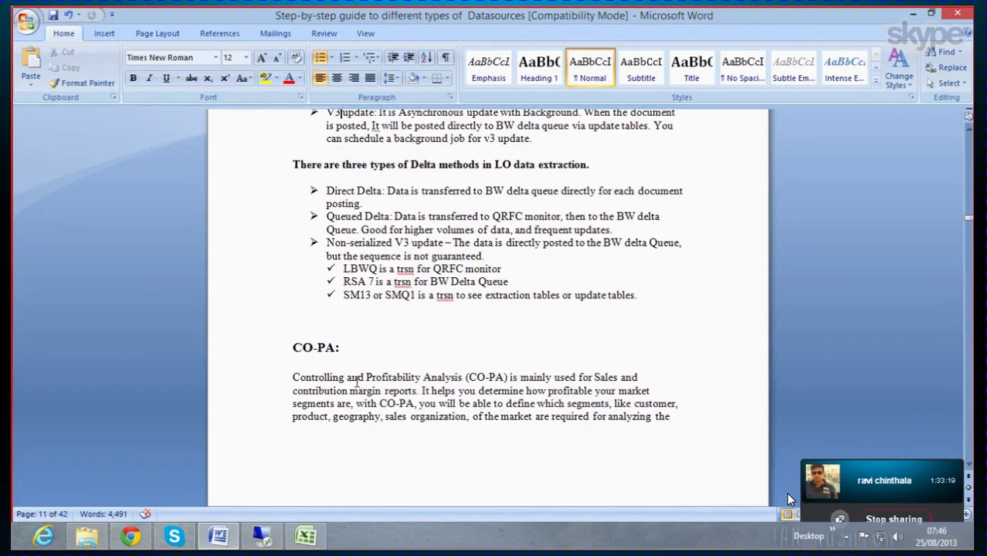
scroll(401, 360, "down", 10)
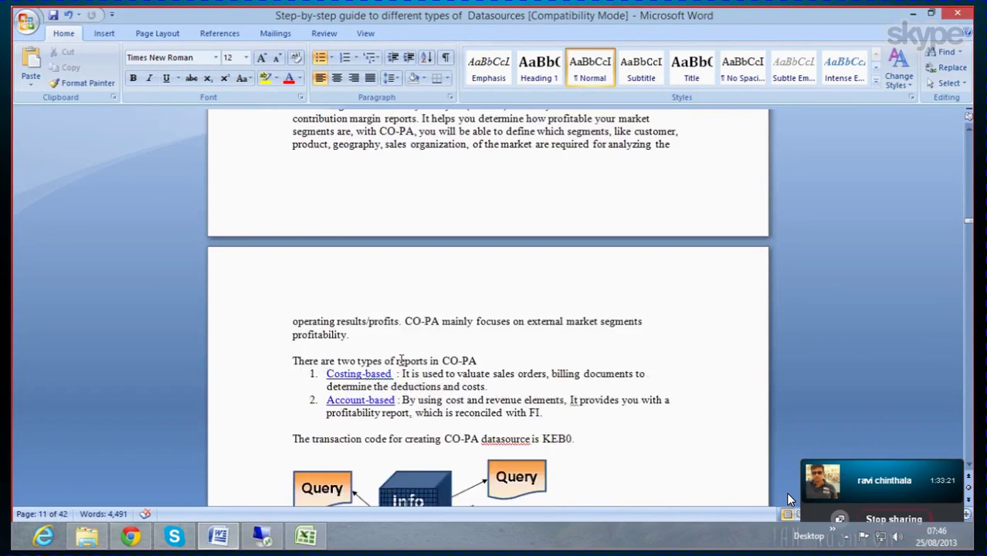
scroll(401, 360, "up", 20)
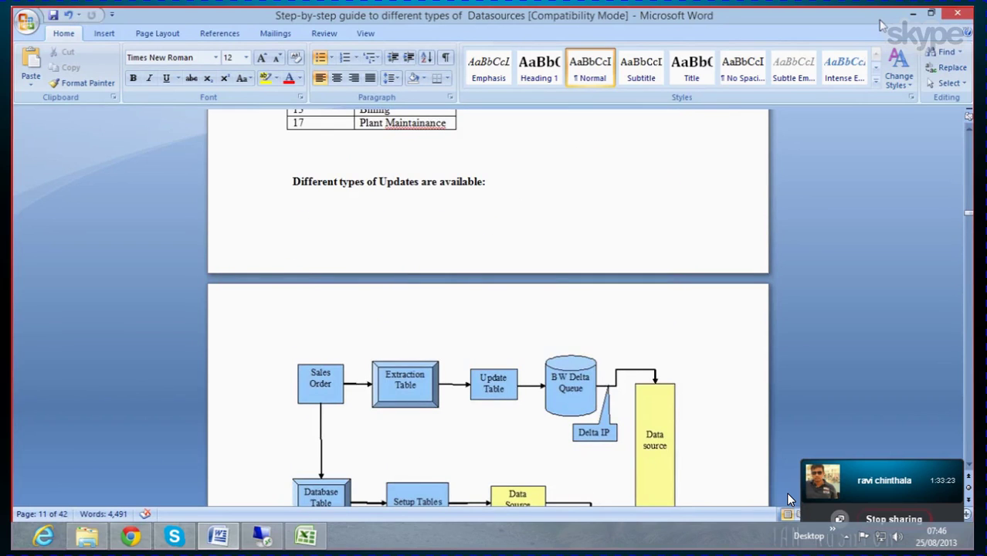
left_click(911, 15)
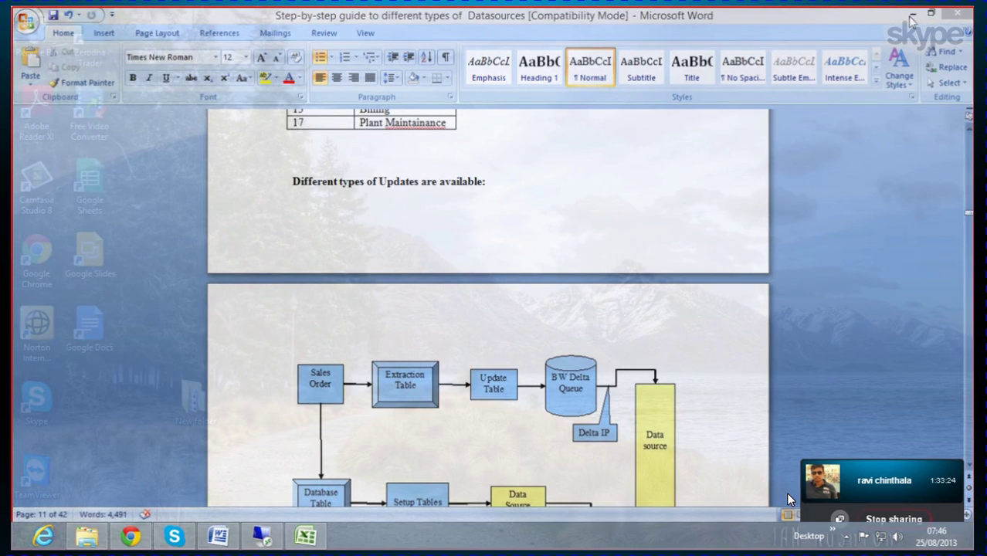
left_click(258, 536)
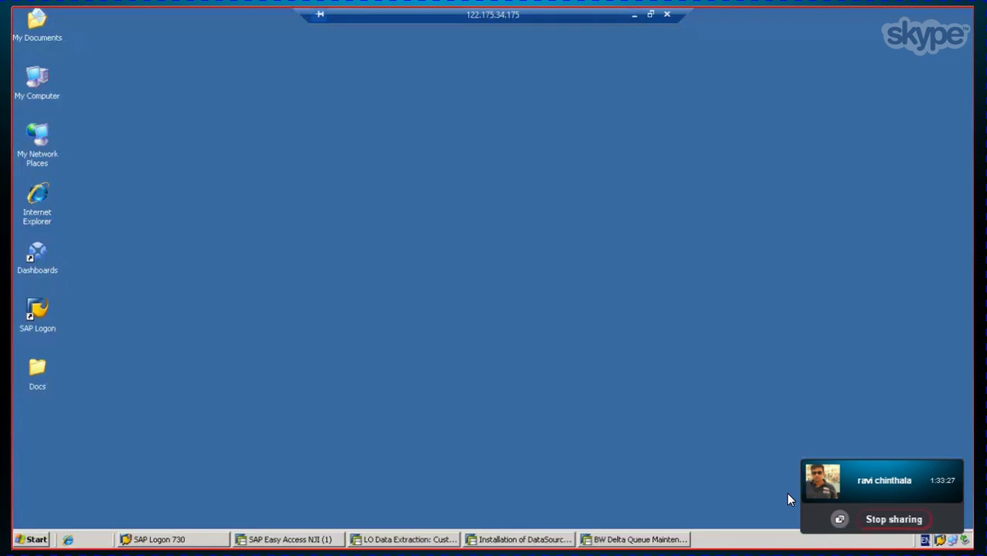
Step: Check 2LIS_03_BF in the LO cockpit, cancel the request prompt, and return to the RSA5 installation screen
left_click(309, 541)
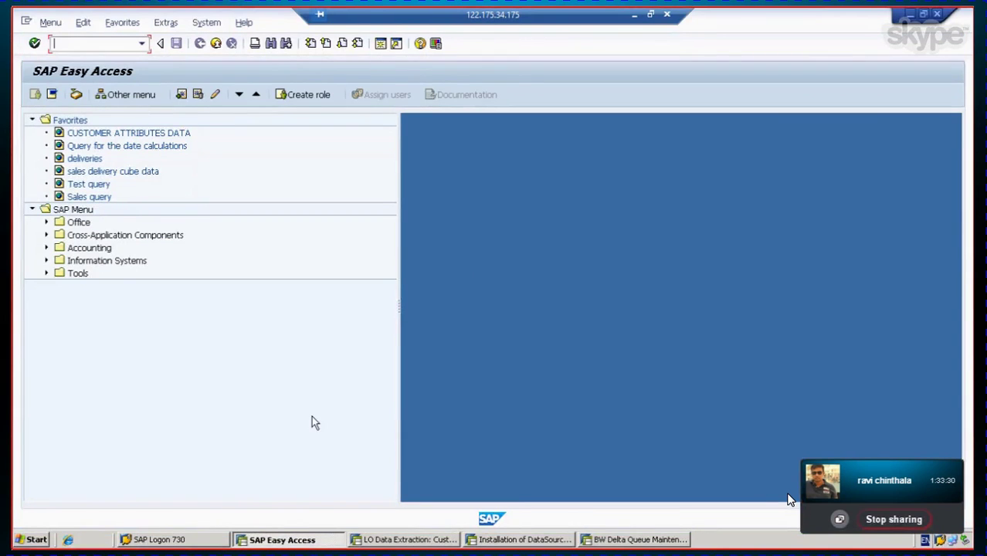
left_click(392, 540)
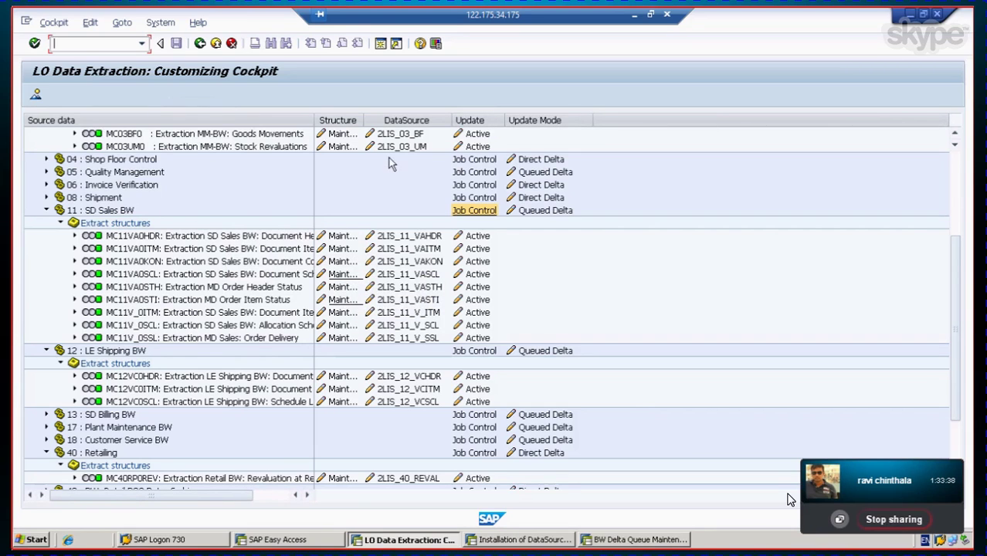
left_click(399, 133)
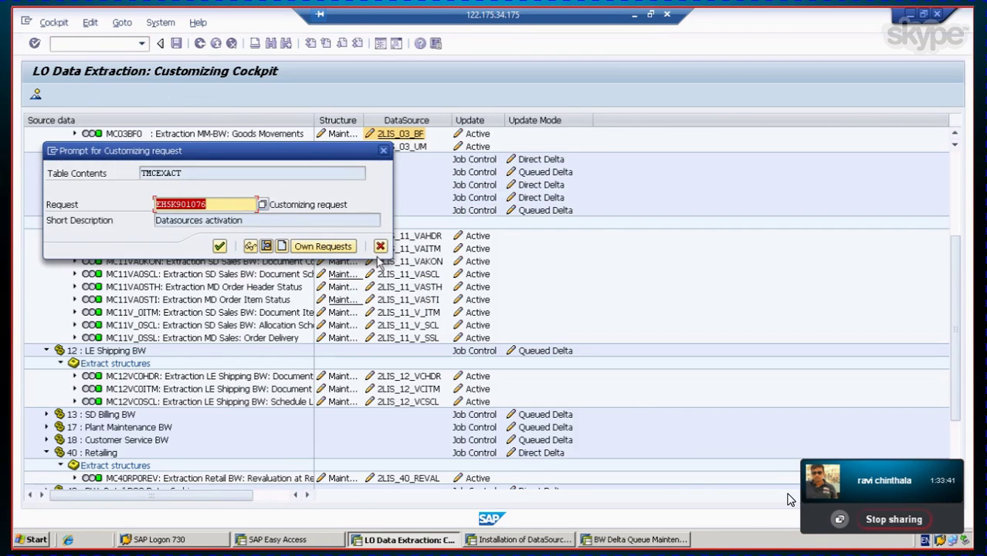
left_click(376, 245)
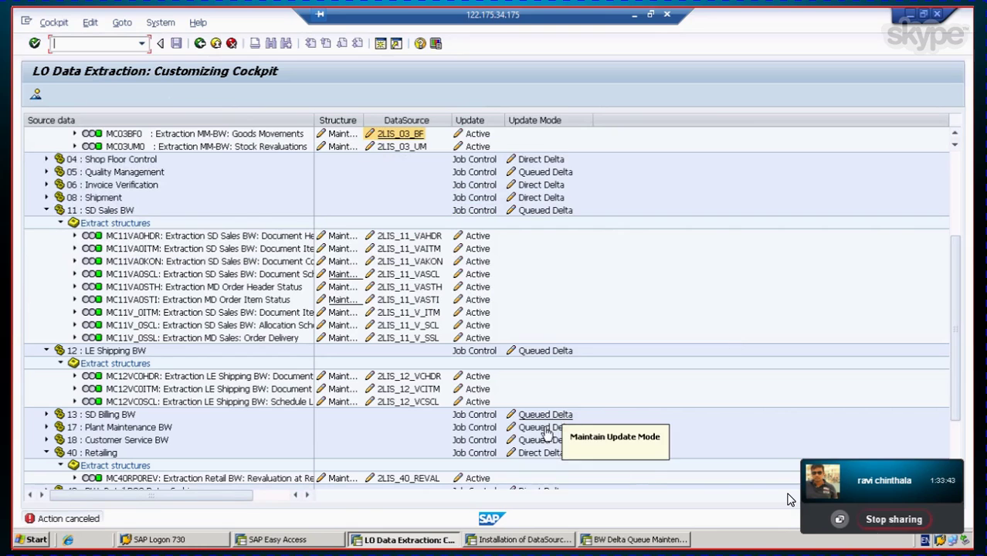
left_click(519, 539)
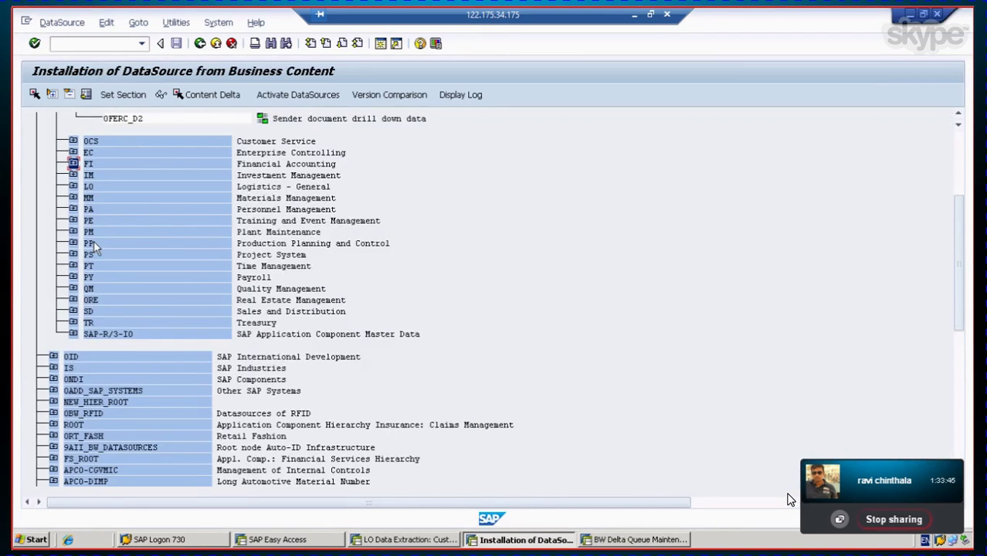
Step: Expand Materials Management and select the 2LIS_03_BF DataSource
left_click(85, 199)
left_click(73, 200)
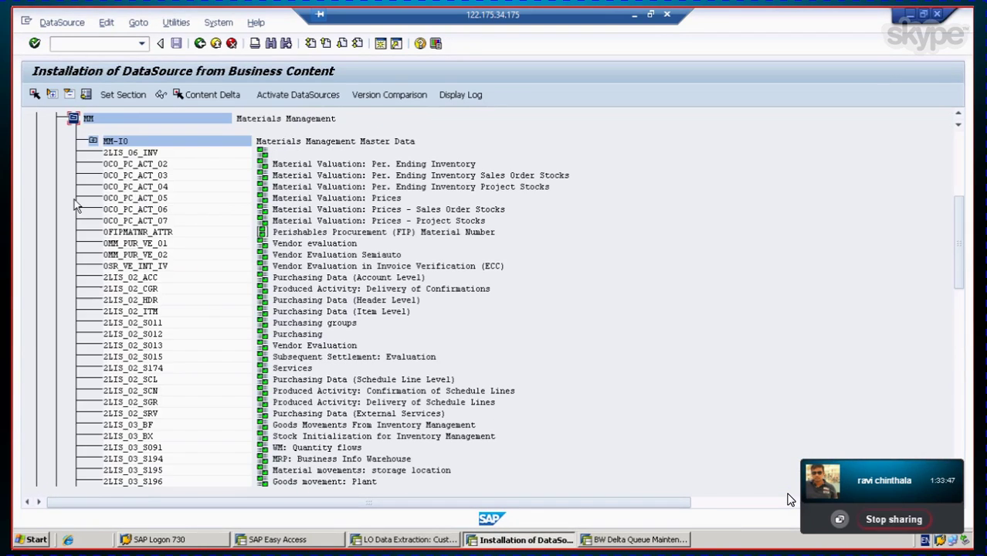
left_click(141, 426)
left_click(144, 436)
scroll(179, 441, "down", 1)
left_click(131, 417)
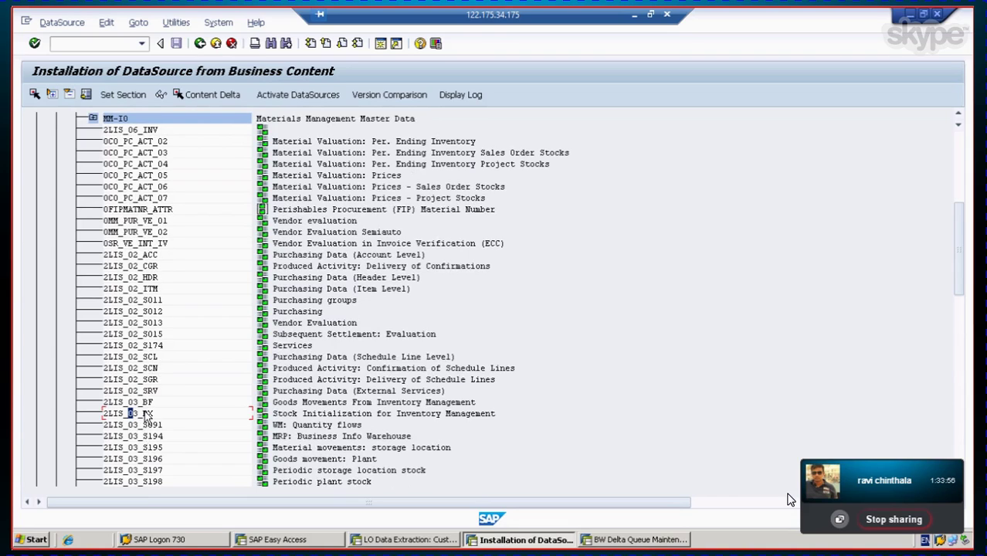
key("Up")
left_click(136, 416)
left_click(132, 404)
Step: Activate 2LIS_03_UM and 2LIS_03_BF, accepting the repair warning and local workbench request
left_click(298, 99)
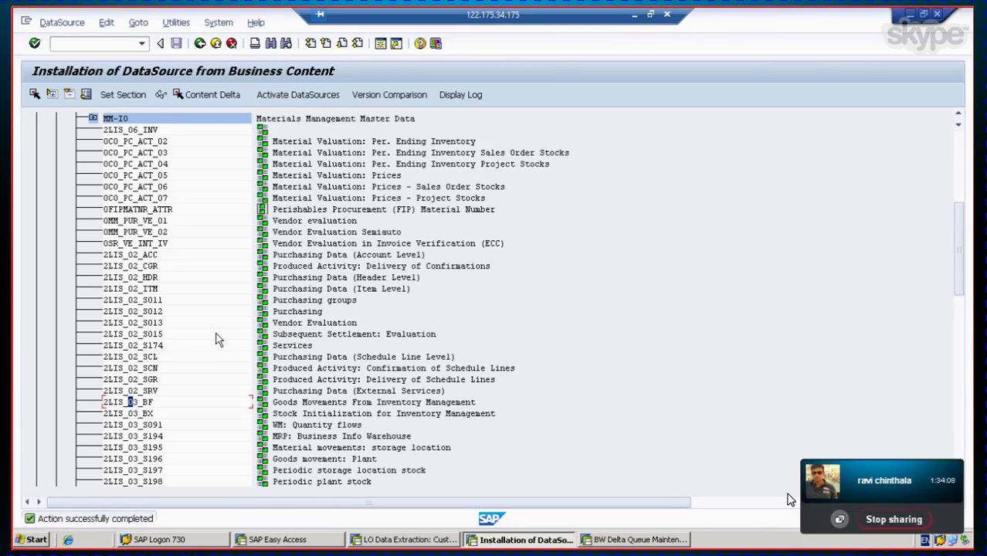
scroll(218, 338, "down", 4)
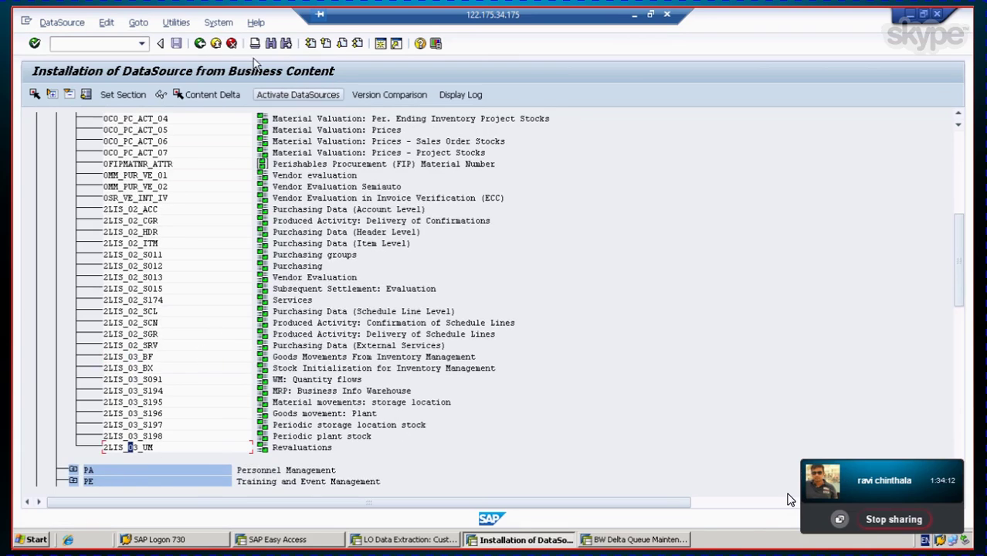
left_click(297, 94)
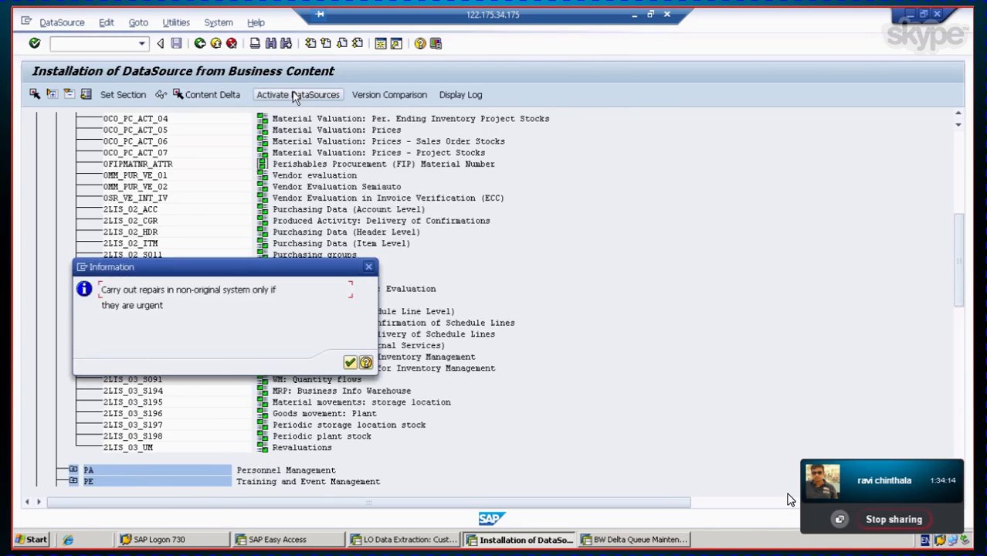
left_click(350, 363)
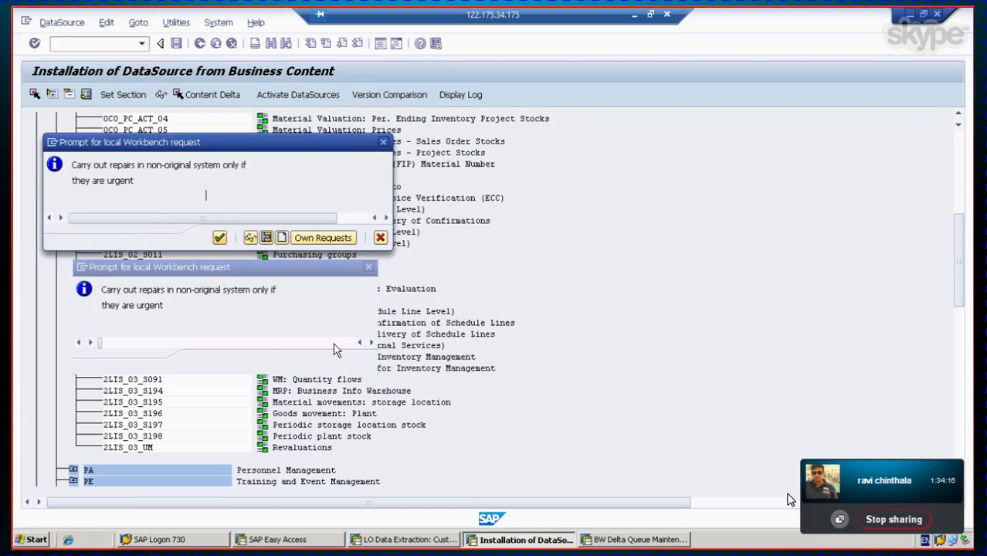
left_click(220, 238)
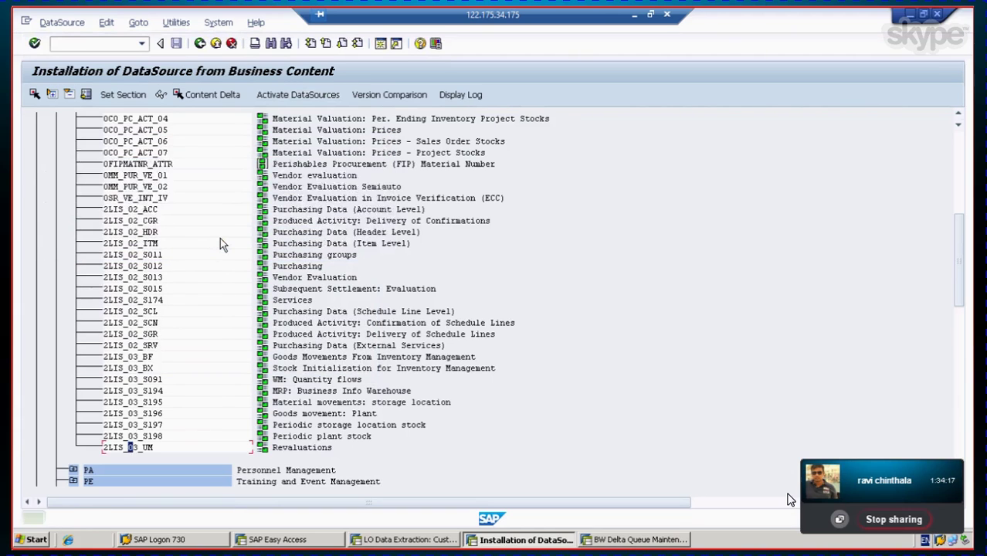
left_click(129, 357)
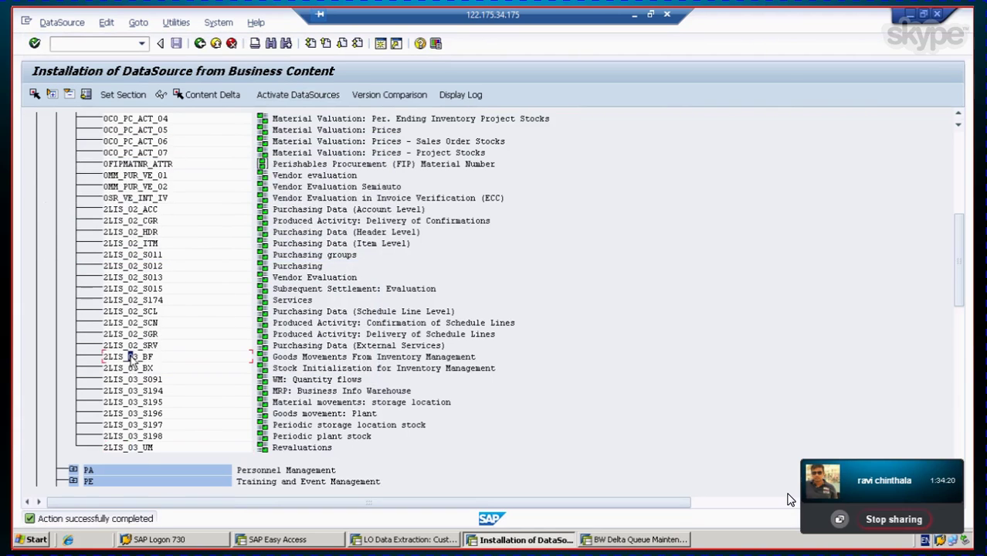
left_click(284, 94)
left_click(909, 14)
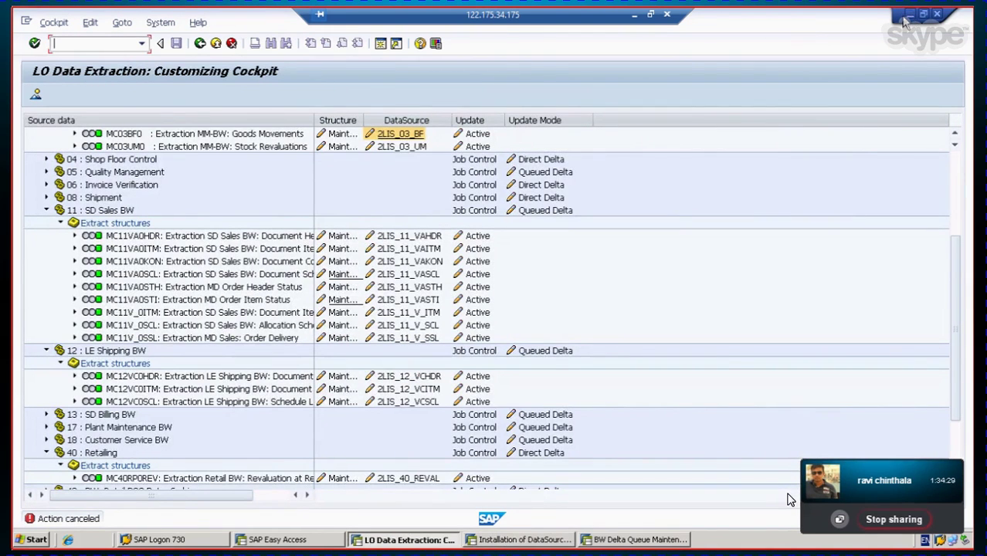
left_click(909, 16)
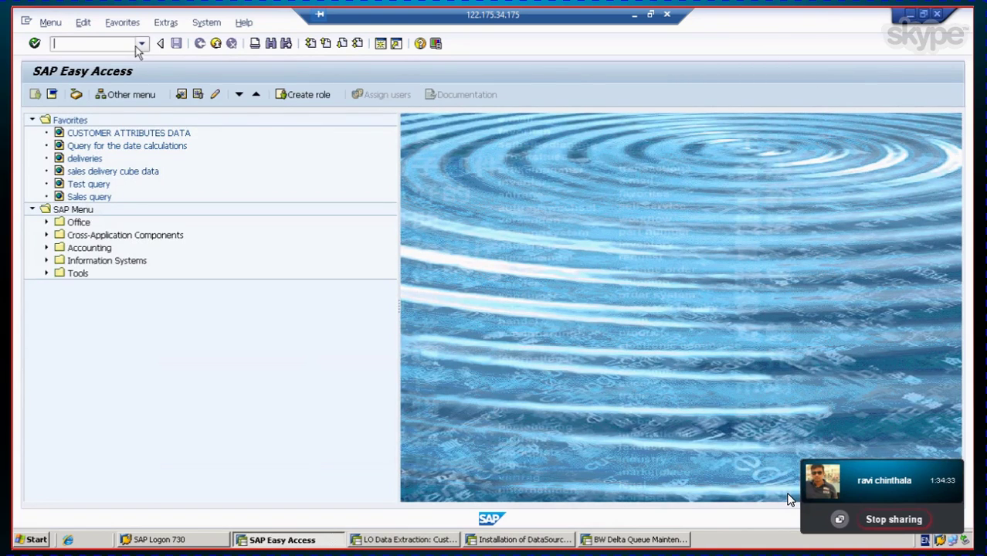
Step: Rerun rsa1 from the transaction history, accept the documentation prompt, and show BI Content
left_click(141, 44)
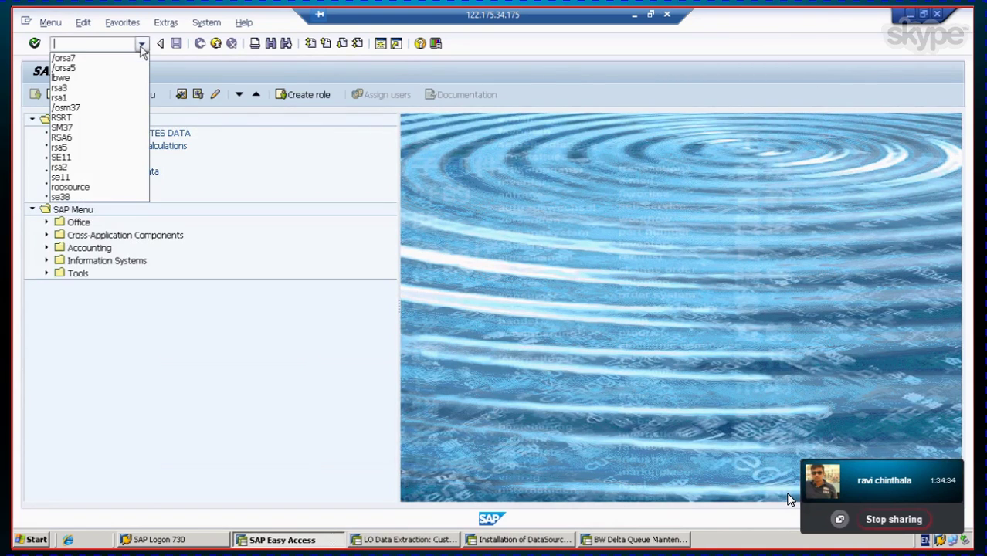
left_click(85, 98)
left_click(35, 44)
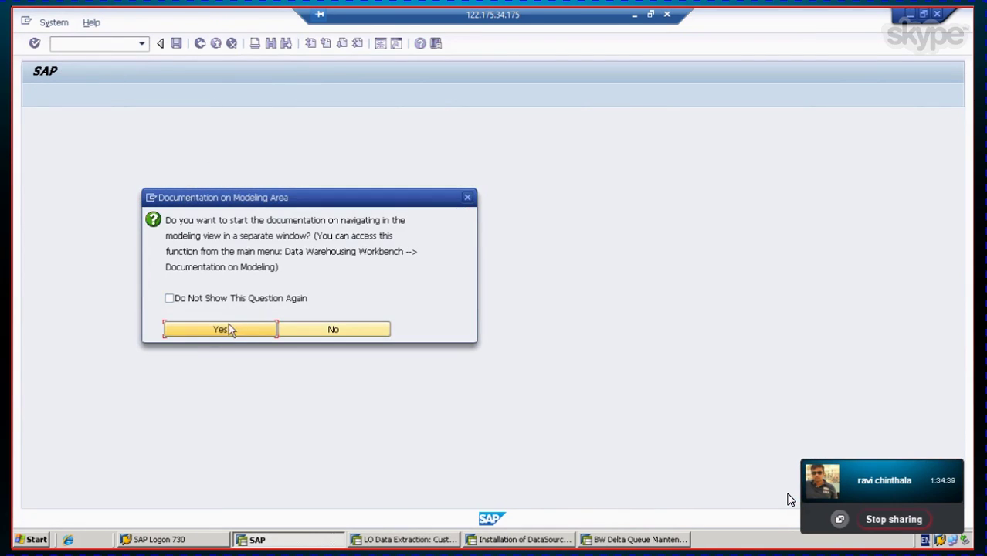
left_click(221, 328)
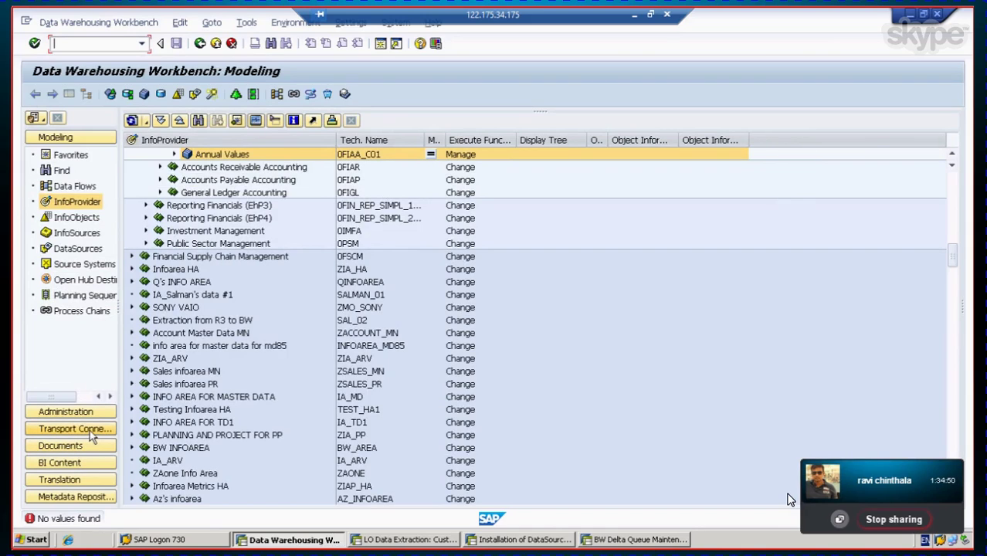
left_click(82, 463)
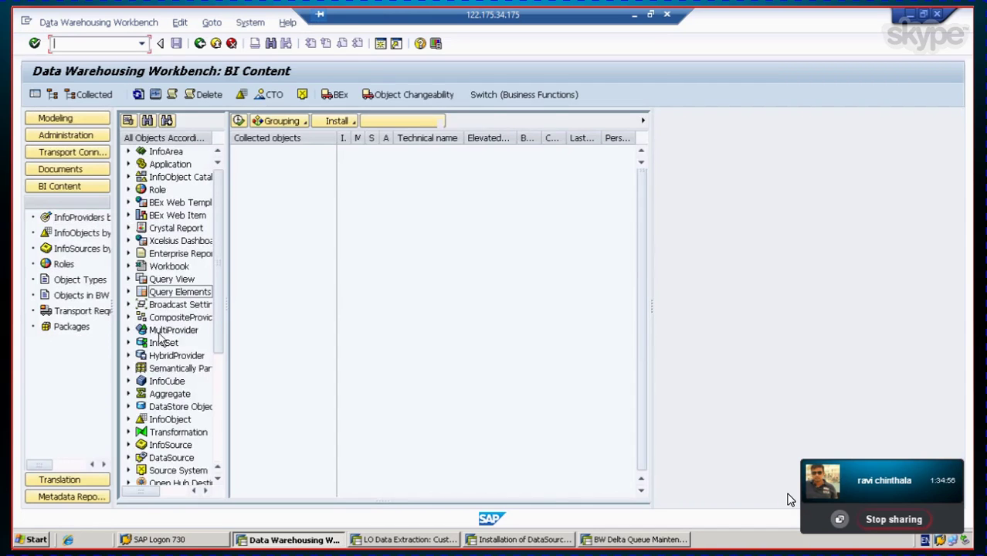
Step: Bring up the list of individual InfoCubes under the InfoCube object type
left_click(166, 381)
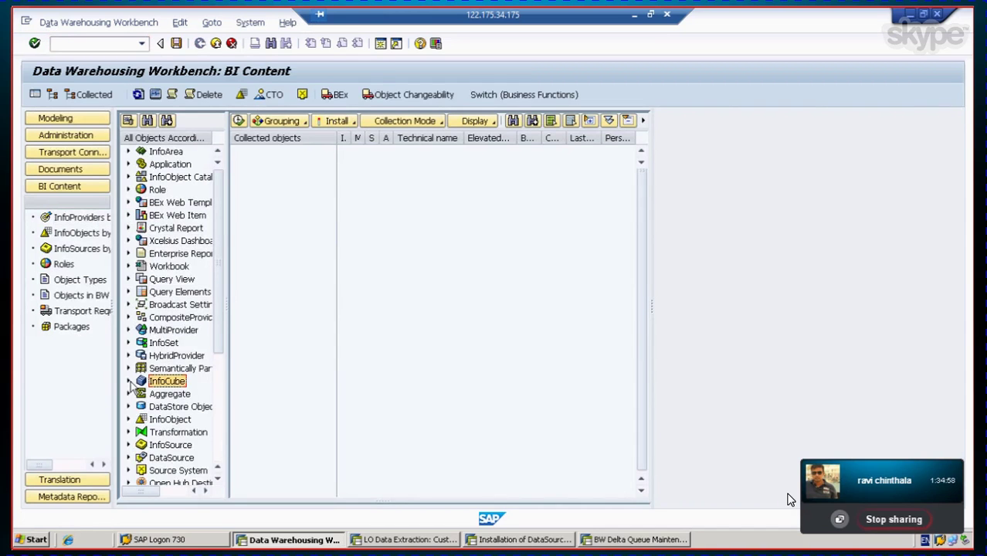
left_click(128, 381)
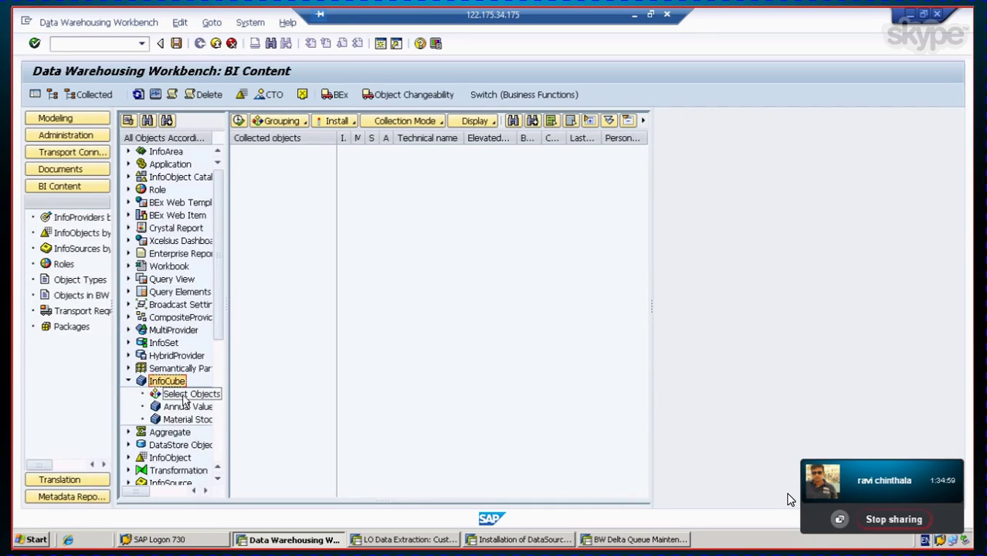
left_click(184, 395)
double_click(183, 400)
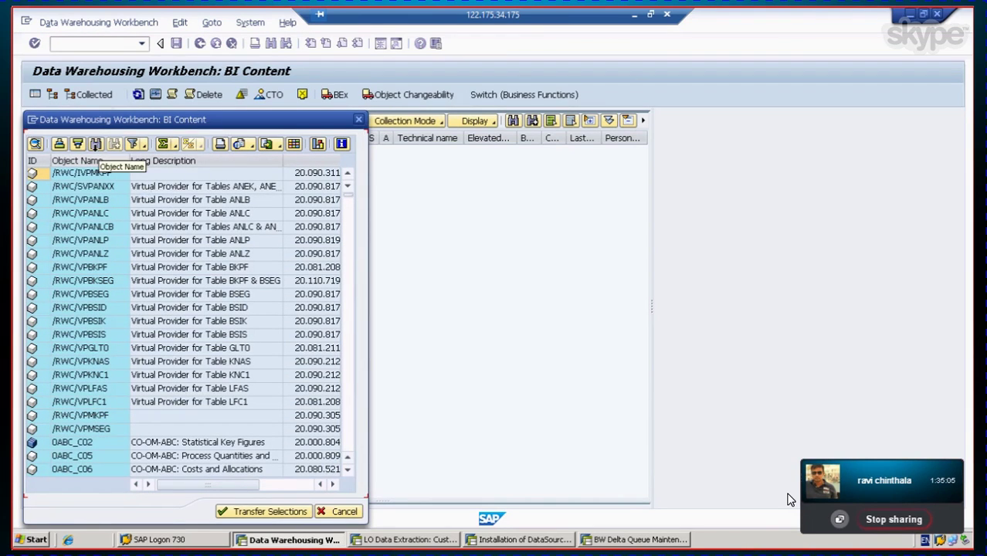
Step: Find InfoCube 0IC_C03 (Material Stocks/Movements) and transfer it to the collected objects
left_click(95, 143)
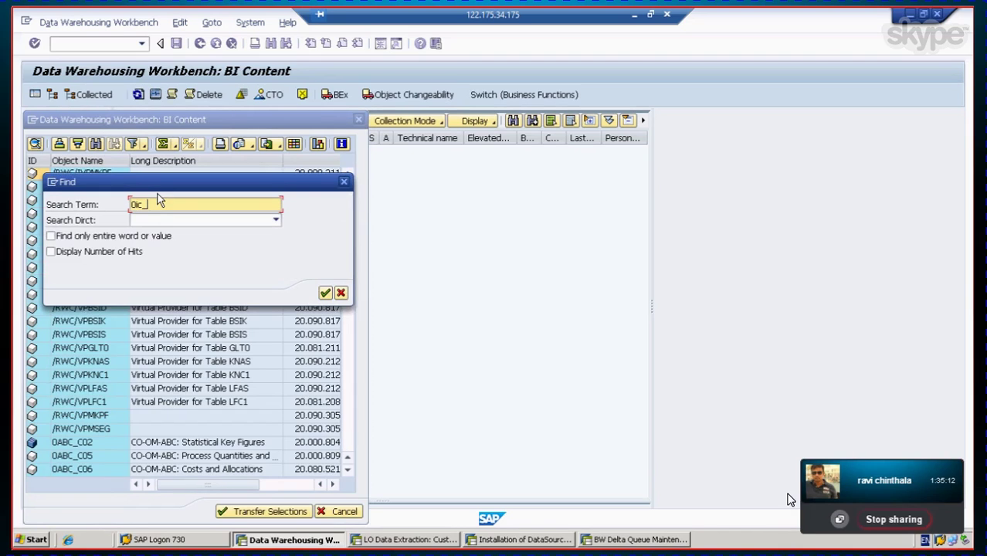
key("Return")
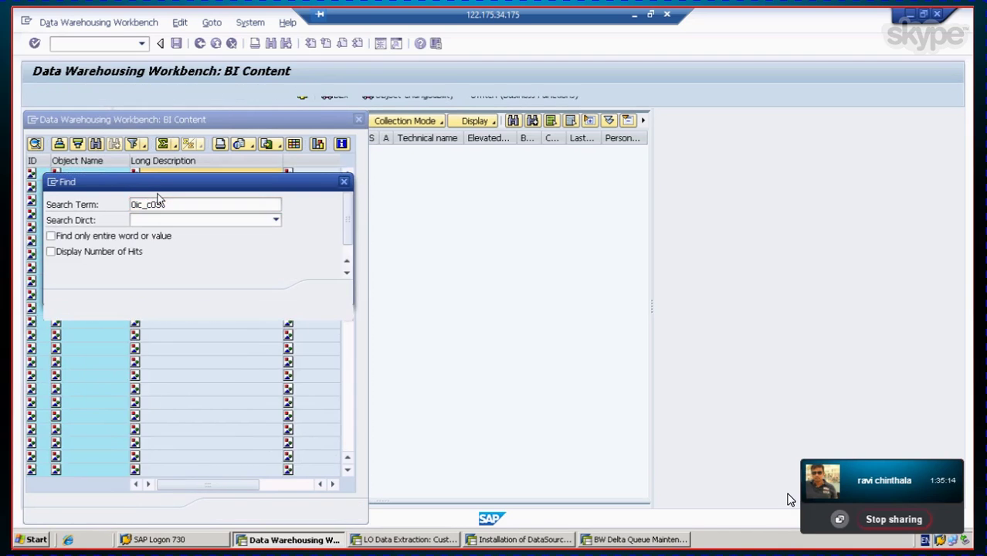
left_click(195, 220)
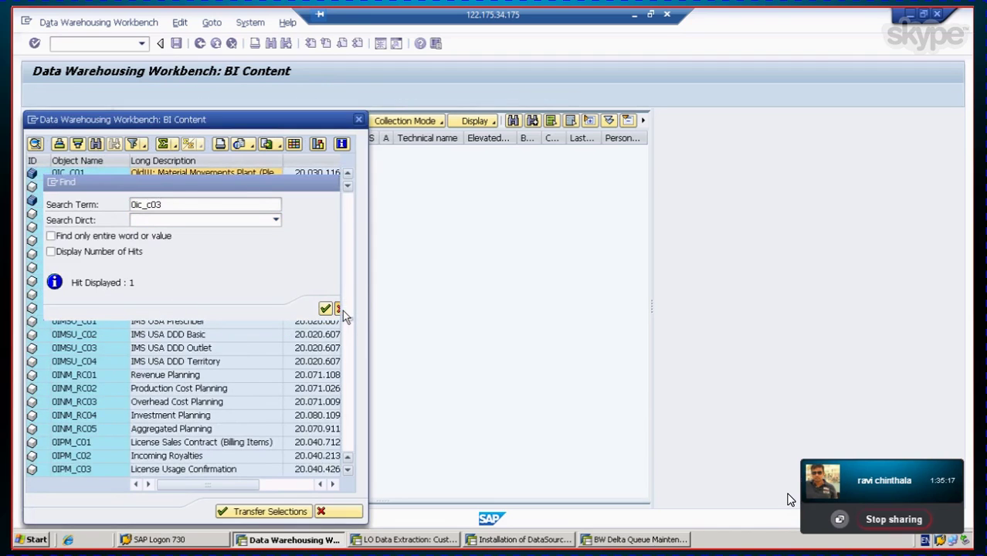
left_click(341, 309)
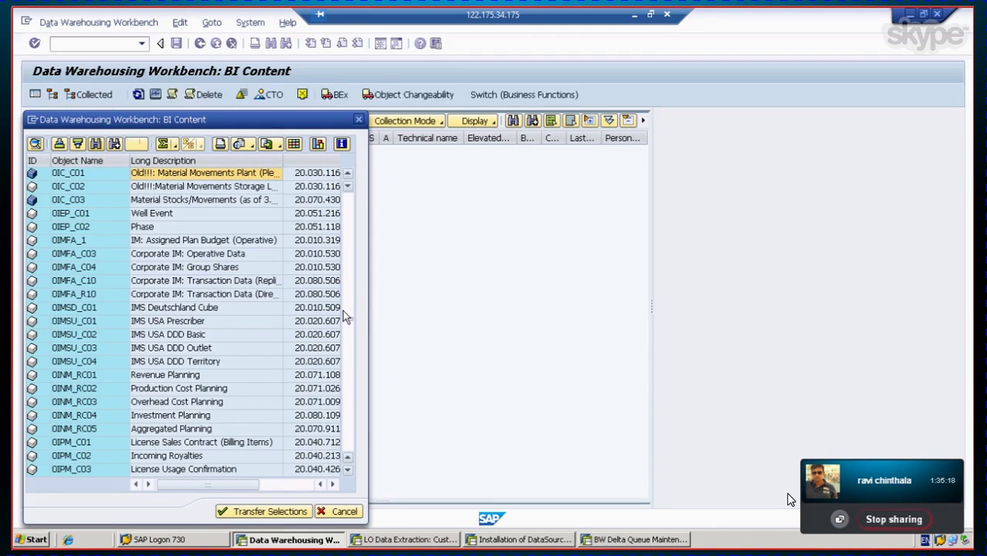
left_click(69, 202)
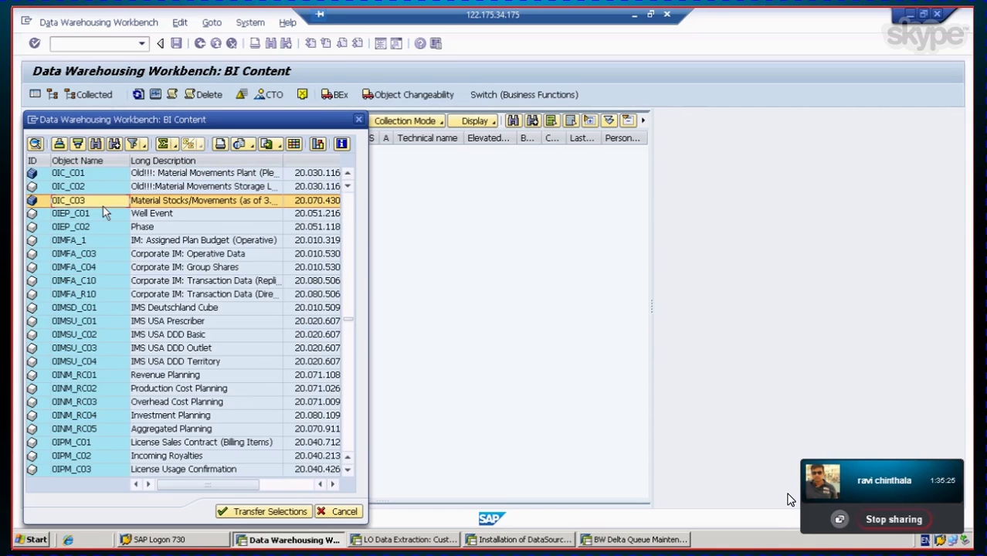
left_click(261, 513)
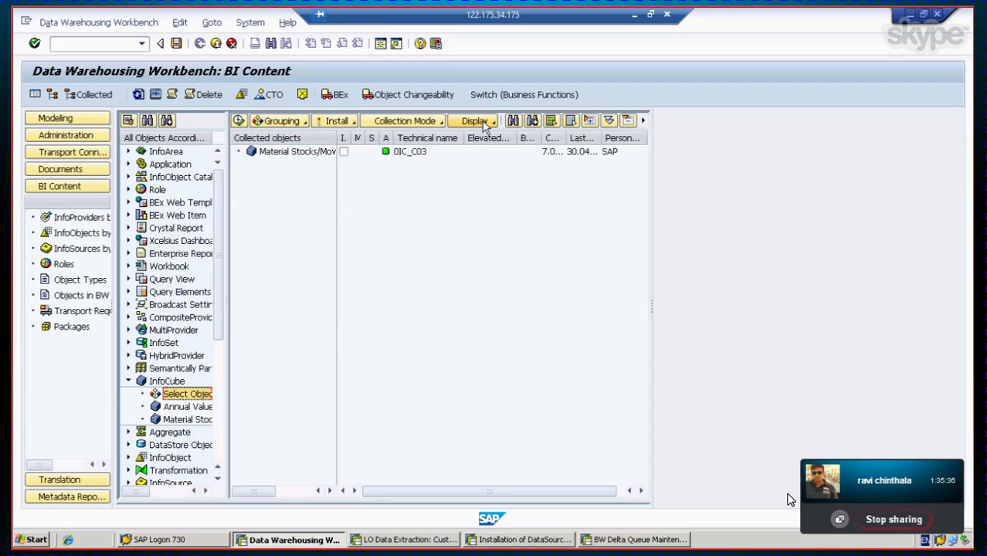
Step: Set the collection mode and grouping options to gather 0IC_C03's related objects
left_click(439, 122)
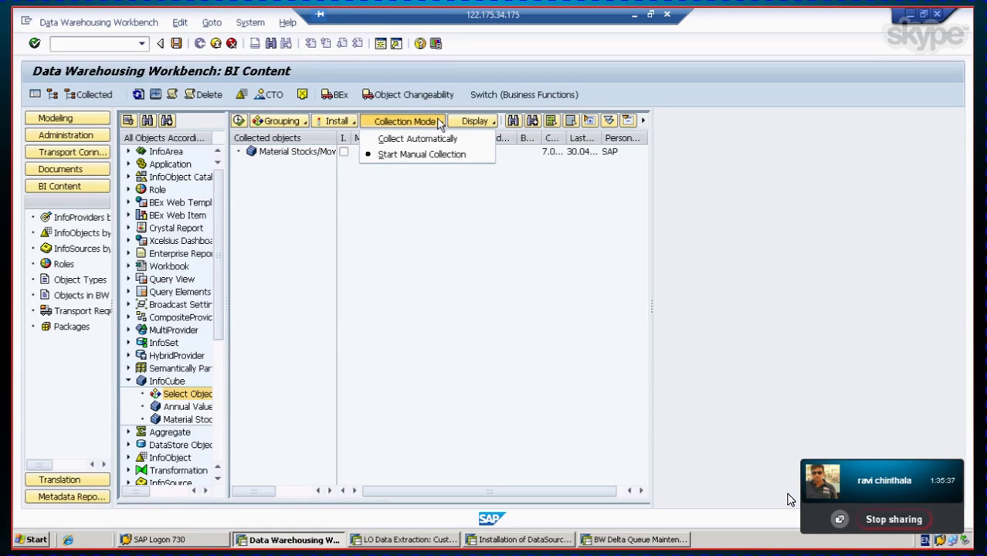
left_click(432, 220)
left_click(294, 125)
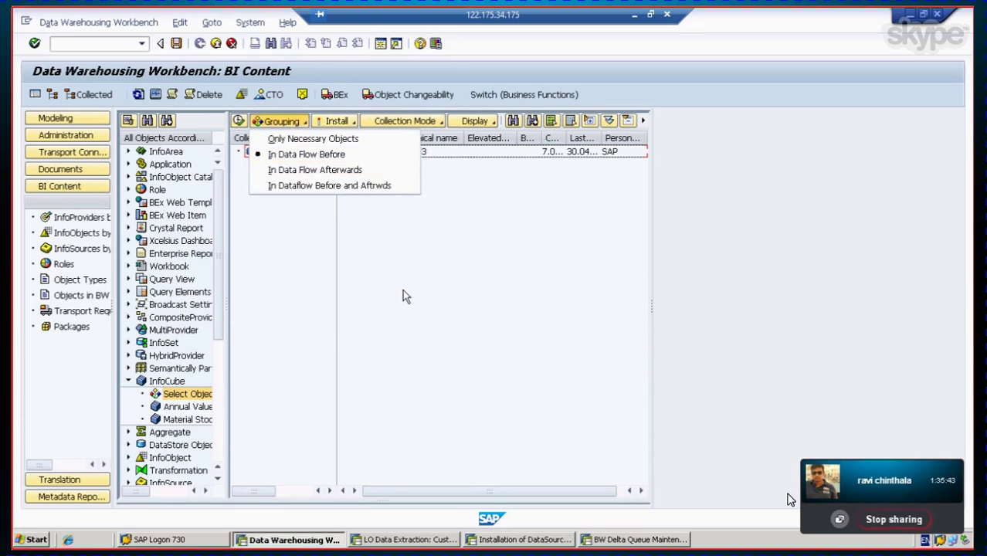
left_click(289, 185)
left_click(239, 122)
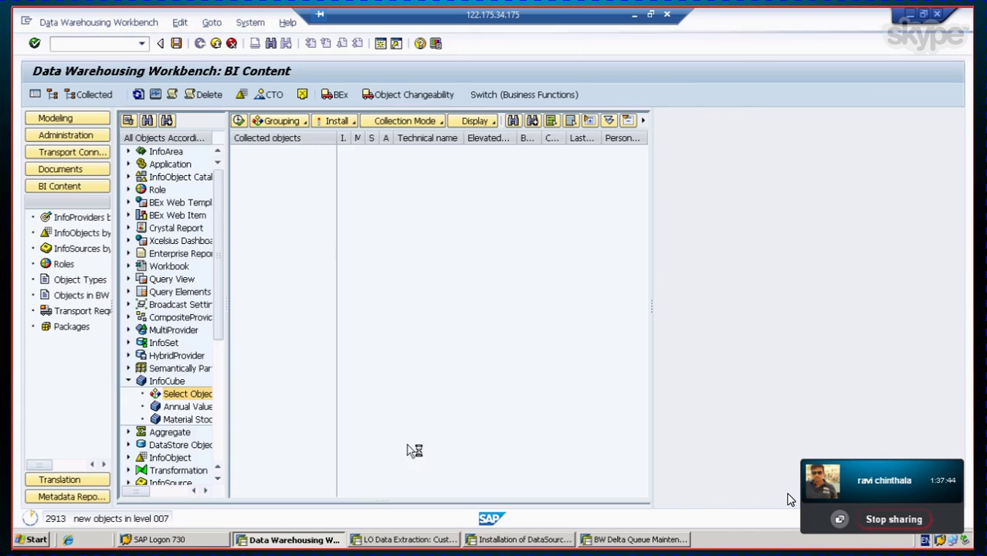
Step: Once collection reaches 2913 objects at level 007, minimize the remote SAP session
left_click(634, 17)
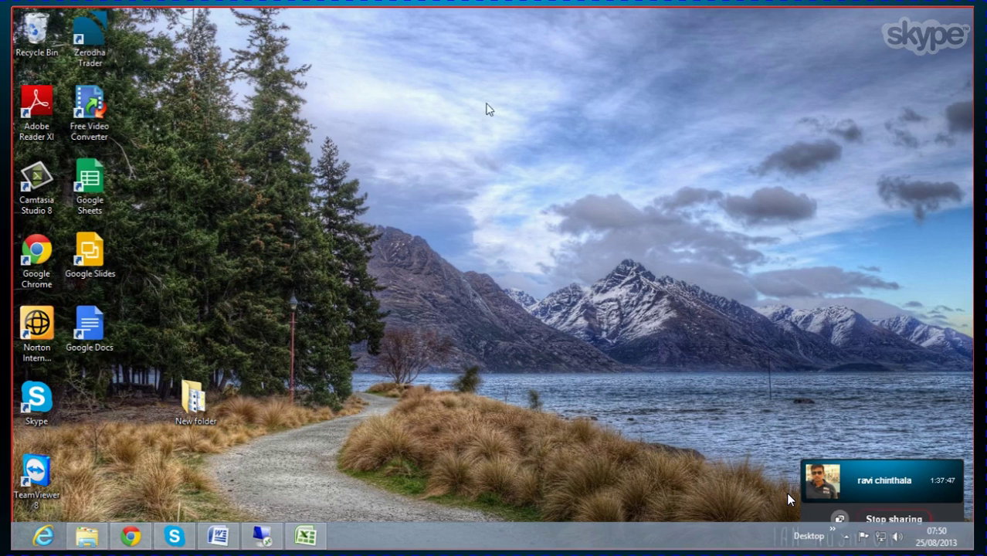
Step: Scroll through the Word DataSource guide toward its BI-side loading steps
left_click(220, 541)
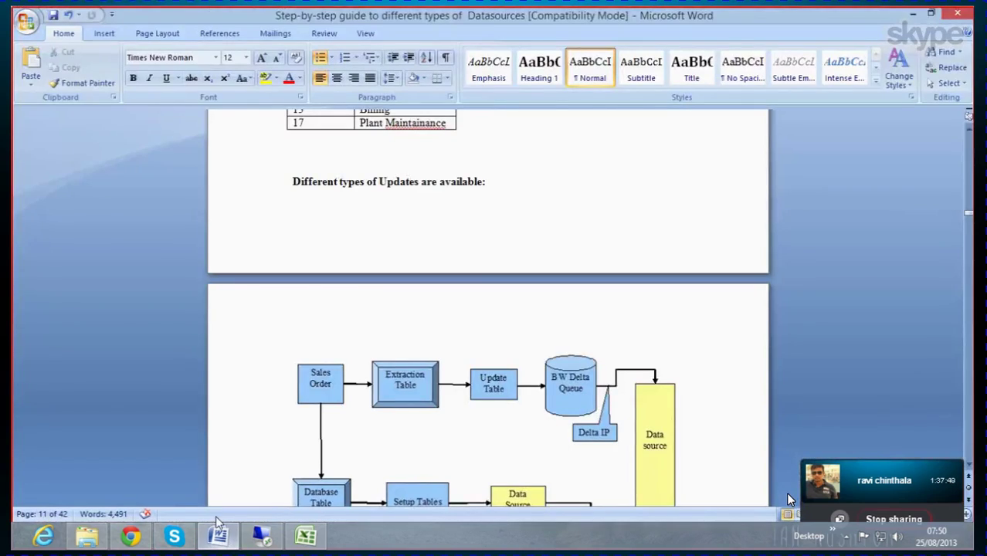
scroll(300, 348, "down", 10)
scroll(301, 350, "down", 15)
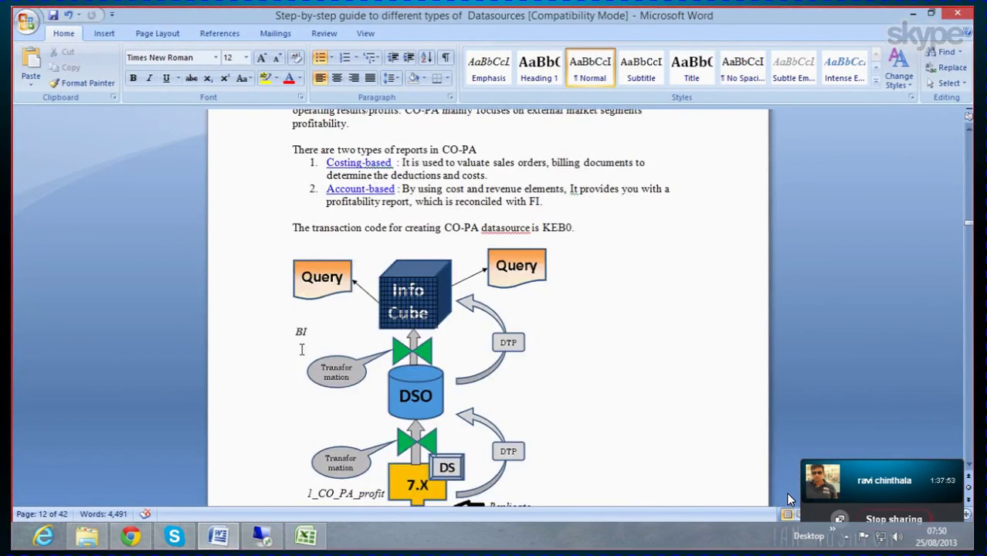
scroll(301, 351, "down", 15)
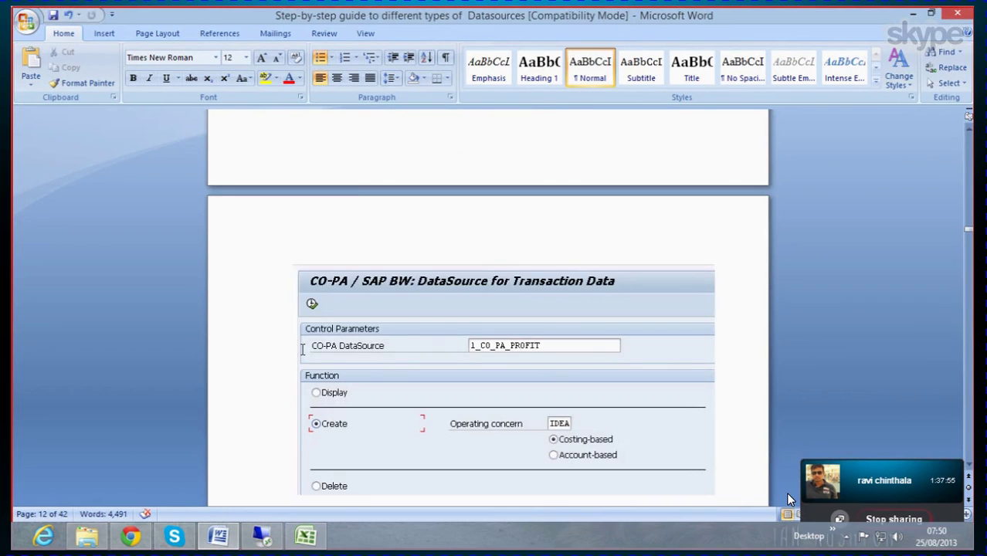
scroll(302, 349, "down", 8)
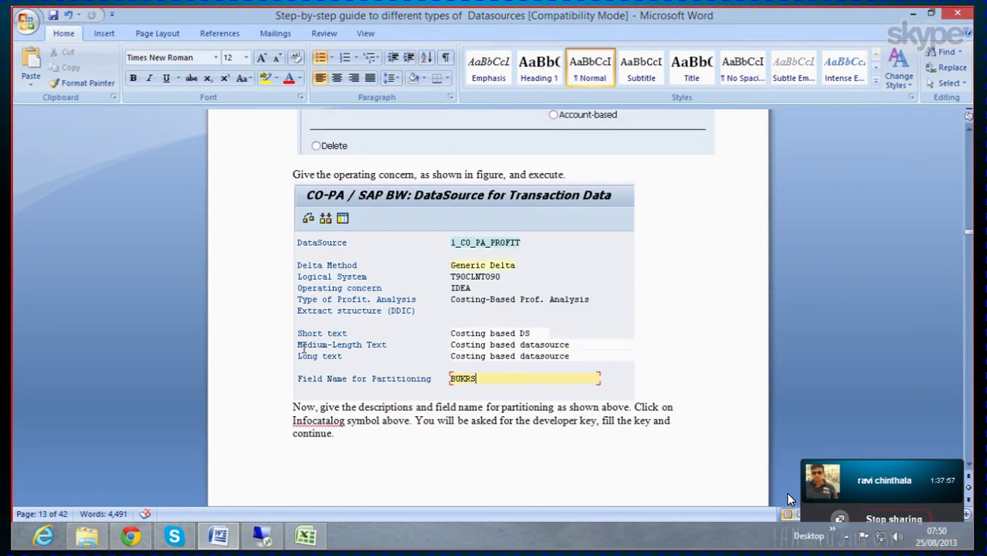
scroll(303, 346, "down", 15)
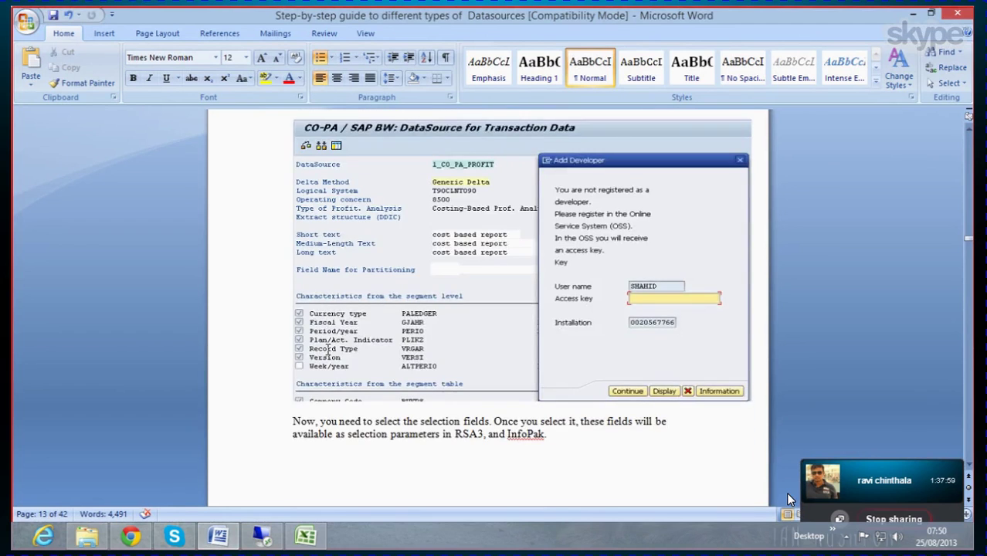
scroll(328, 349, "down", 12)
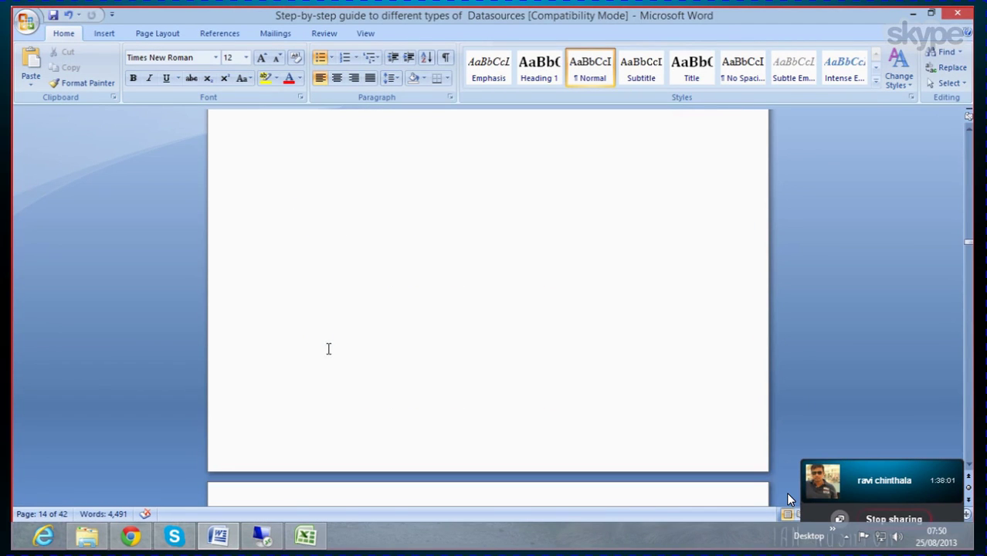
scroll(328, 349, "up", 6)
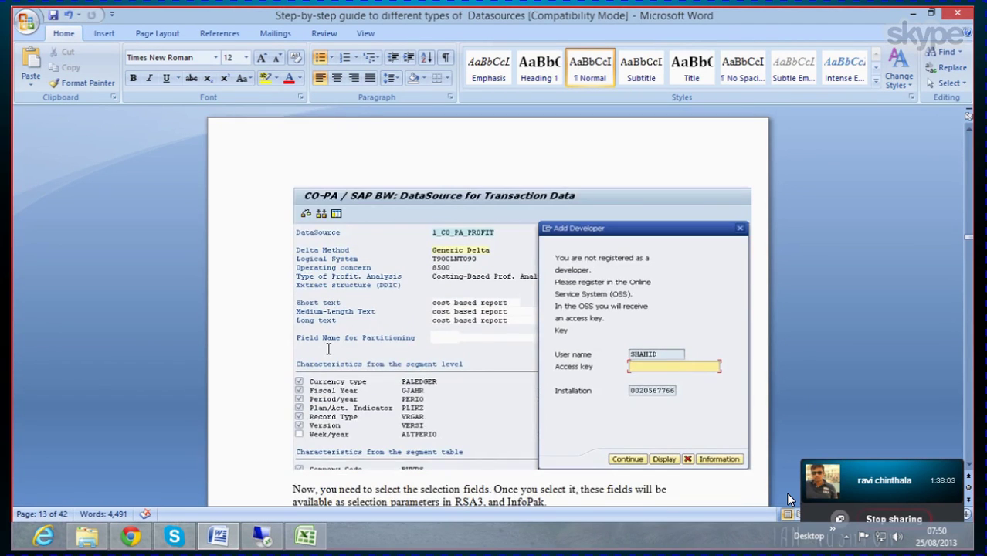
scroll(232, 367, "down", 6)
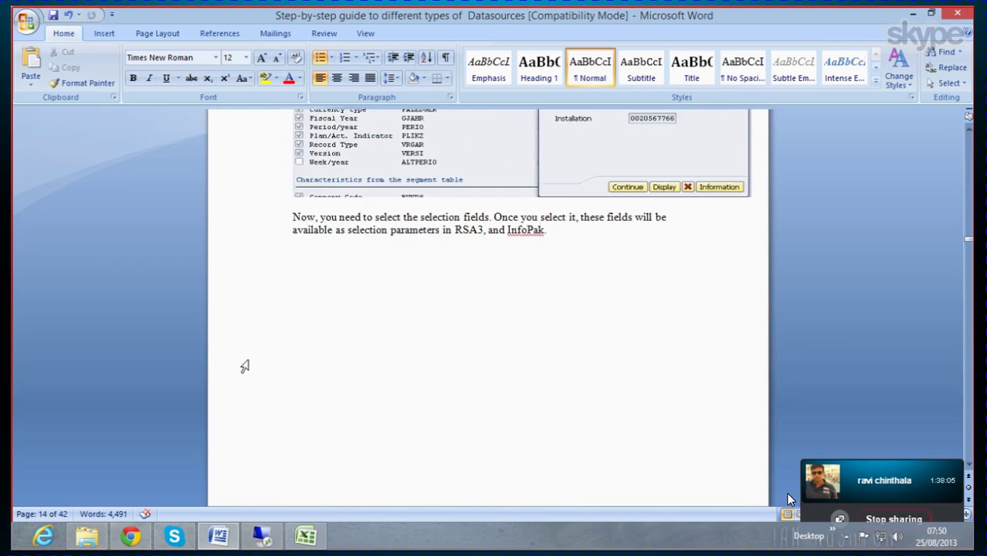
scroll(244, 366, "down", 5)
scroll(244, 366, "down", 7)
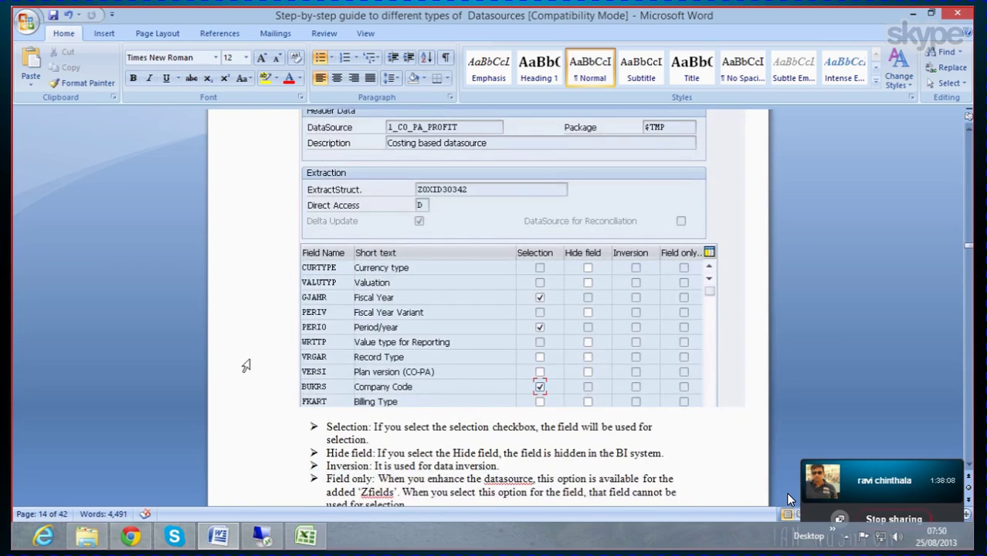
scroll(247, 363, "down", 14)
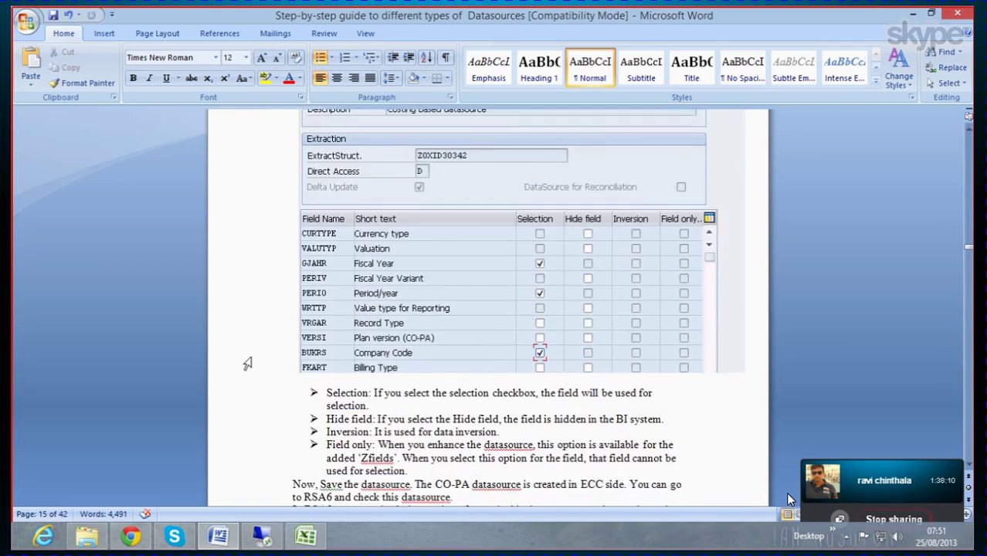
scroll(247, 363, "down", 7)
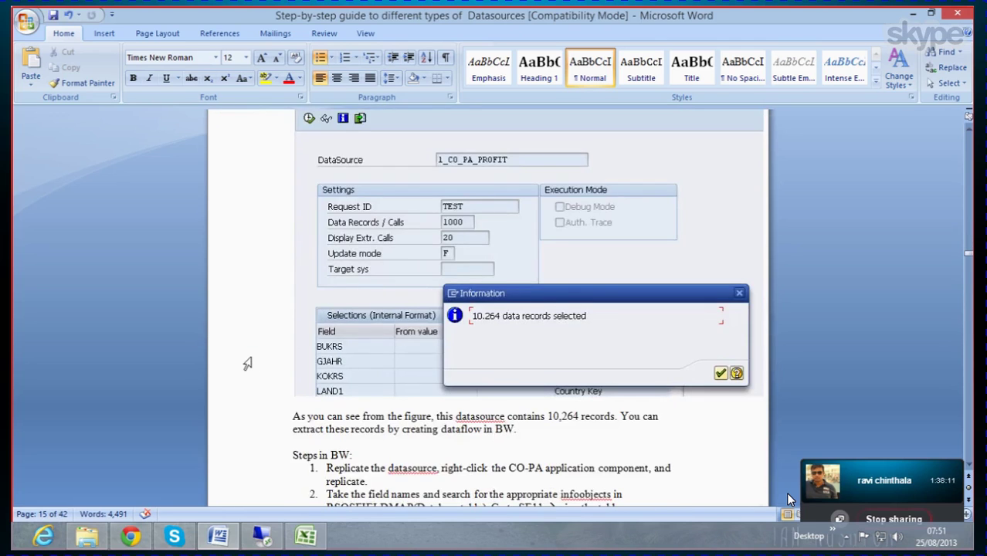
scroll(247, 363, "up", 11)
scroll(247, 363, "up", 10)
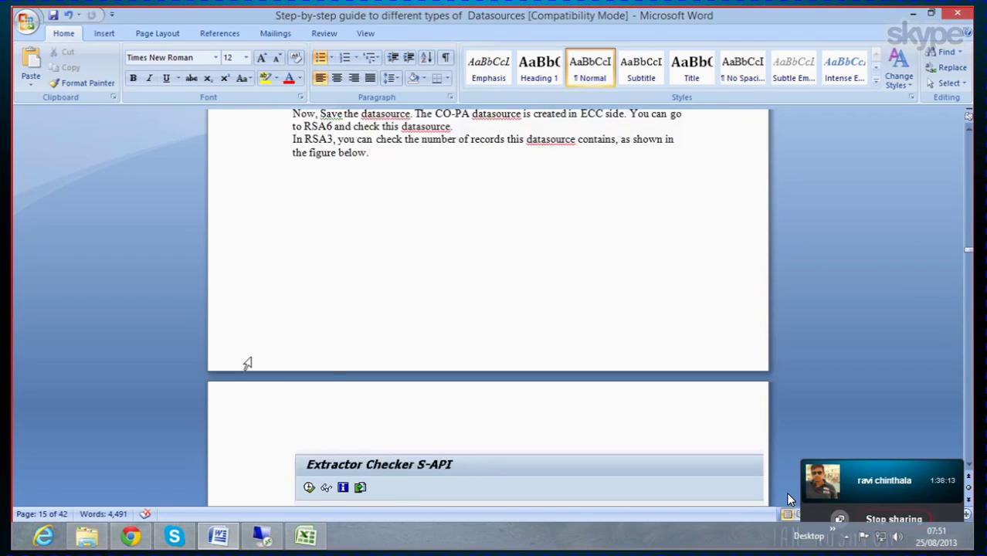
scroll(247, 363, "down", 7)
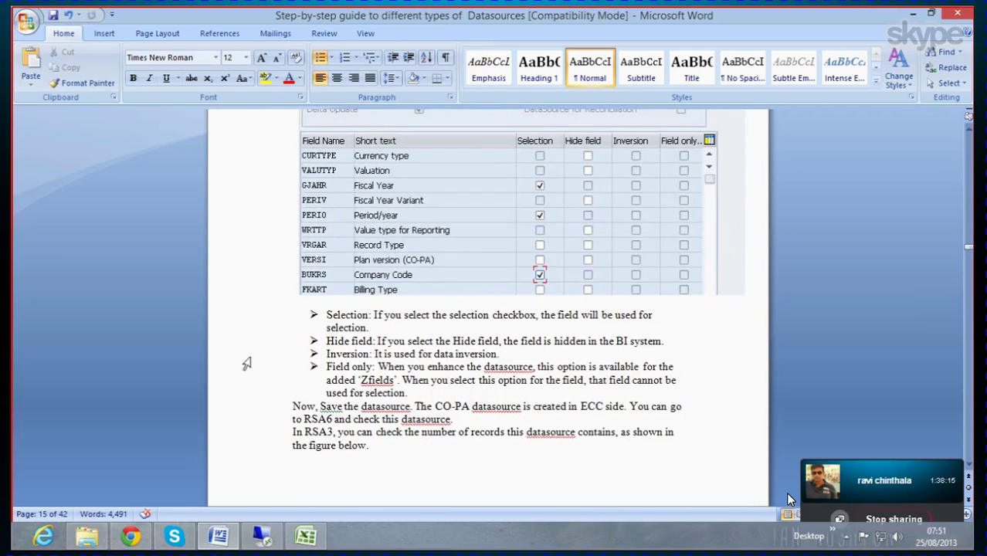
scroll(248, 363, "down", 6)
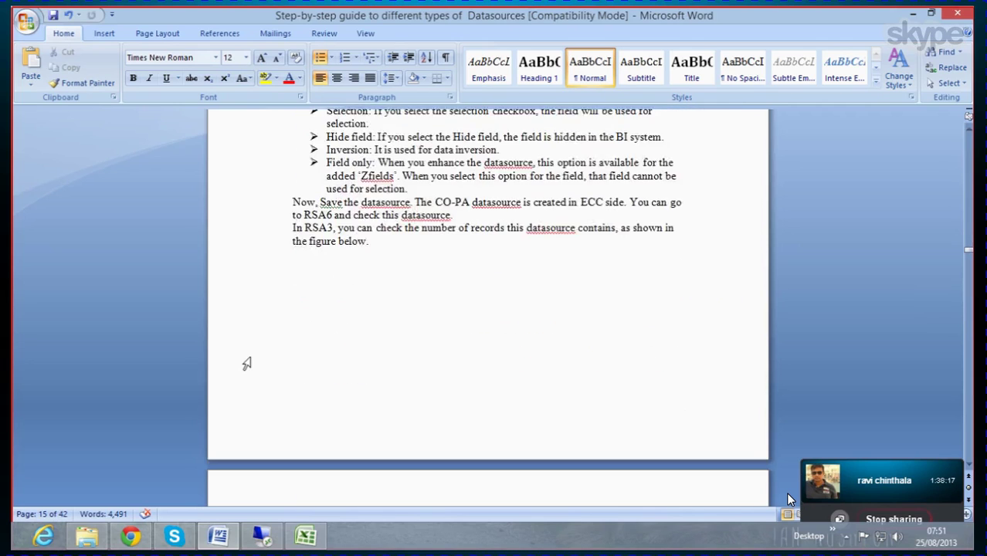
scroll(246, 363, "up", 2)
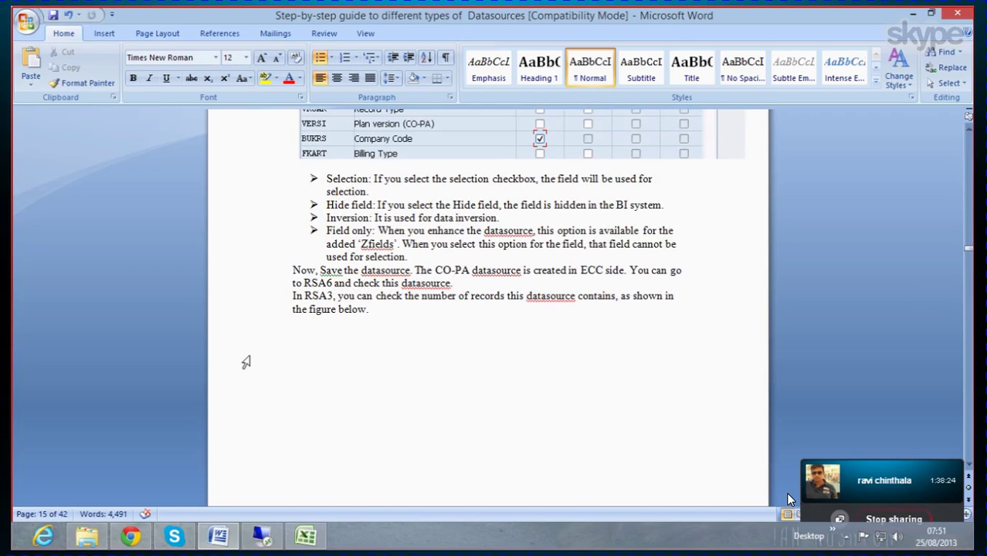
scroll(247, 363, "down", 20)
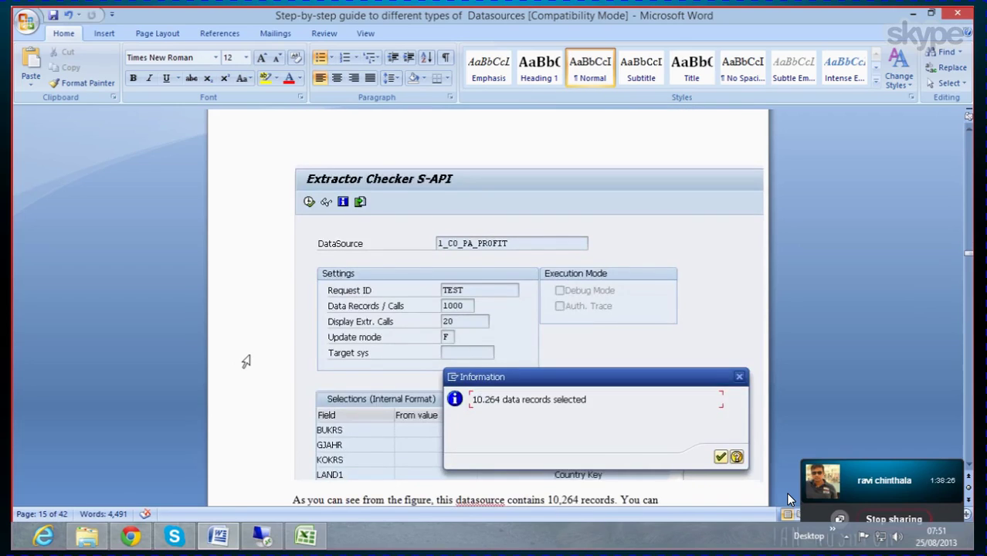
scroll(247, 361, "down", 20)
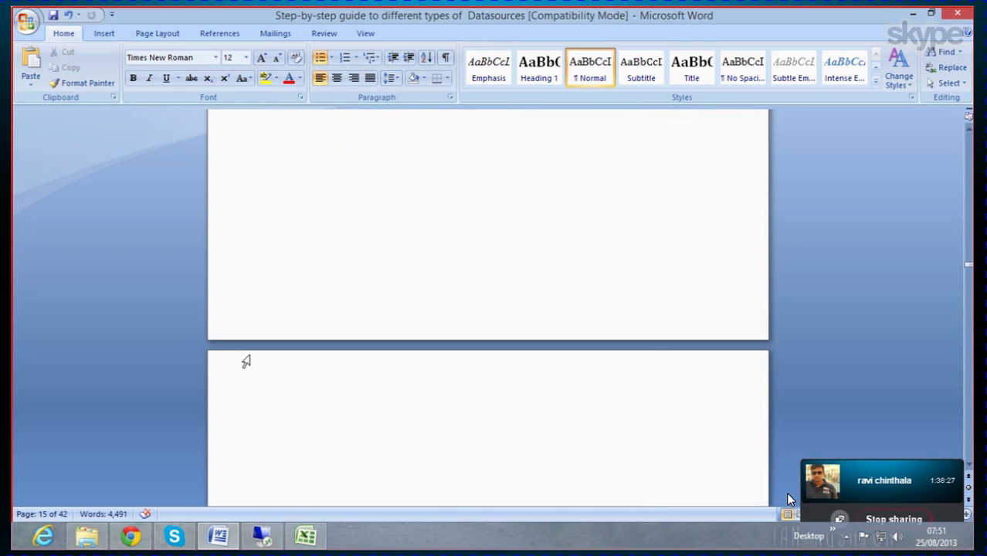
scroll(246, 361, "down", 20)
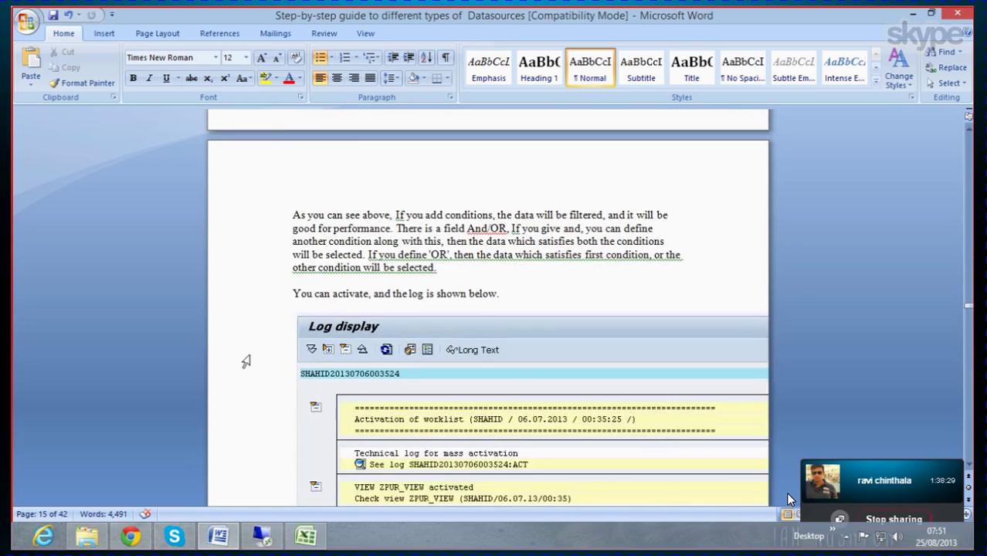
scroll(247, 361, "up", 2)
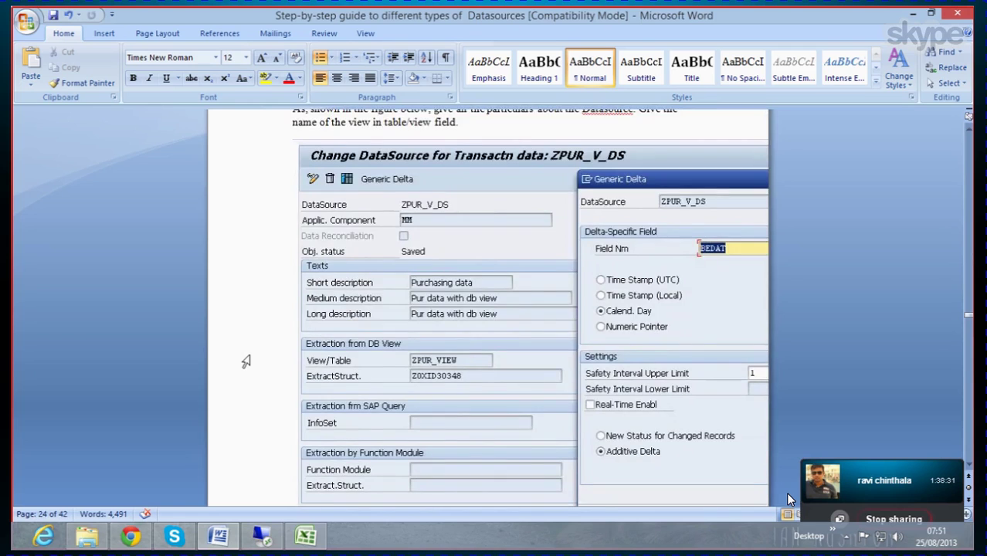
Step: Review the Generic Delta section and following pages of the guide, then minimize Word
left_click(338, 322)
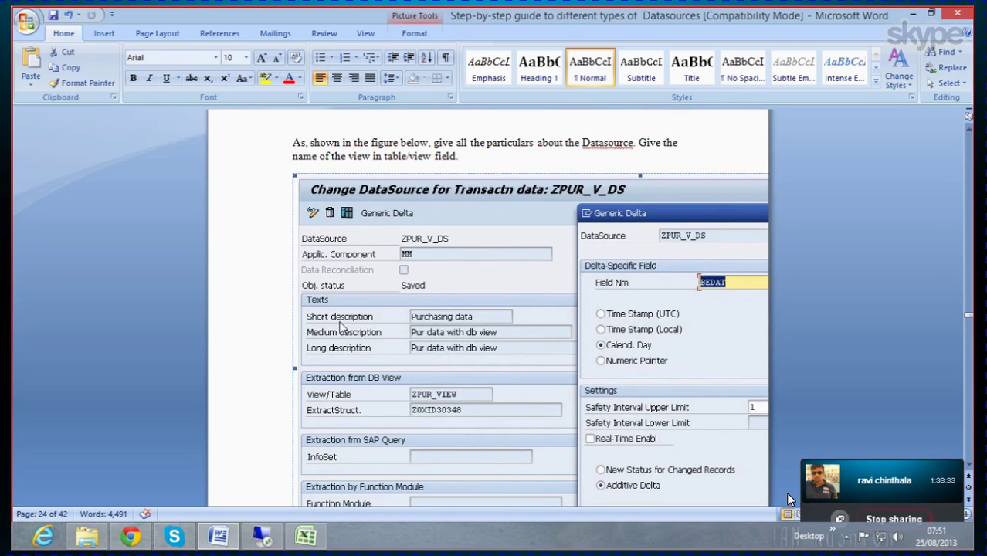
scroll(314, 322, "down", 15)
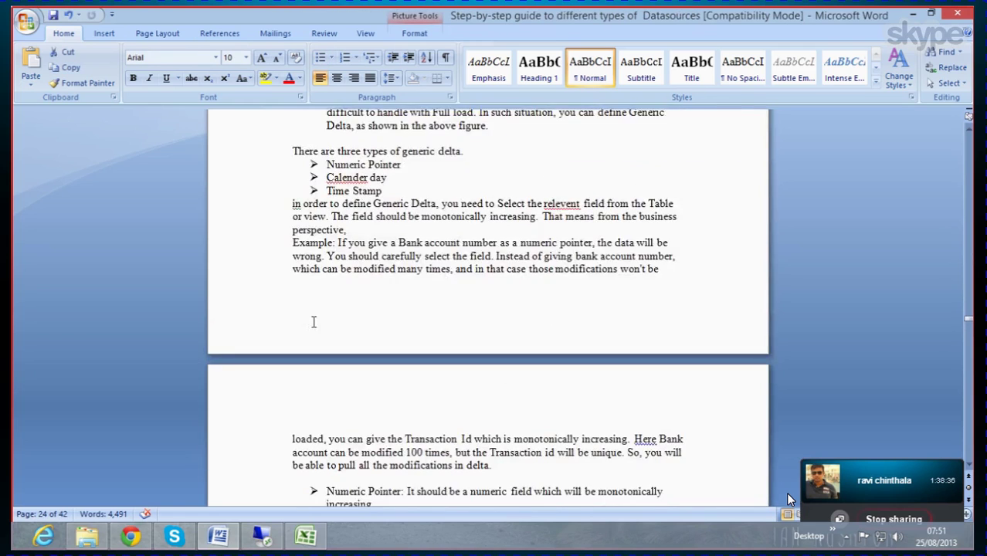
scroll(313, 321, "down", 20)
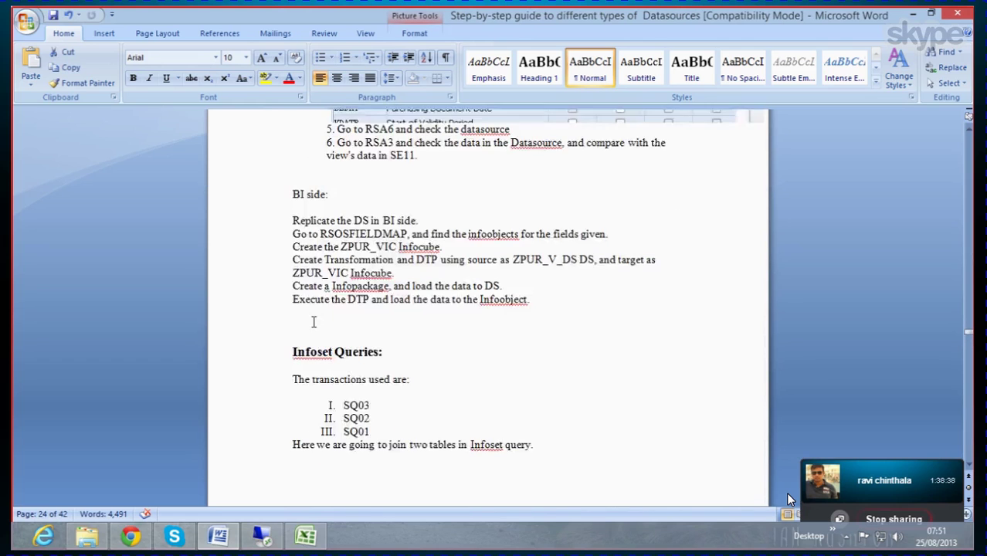
scroll(314, 322, "up", 8)
scroll(313, 321, "down", 3)
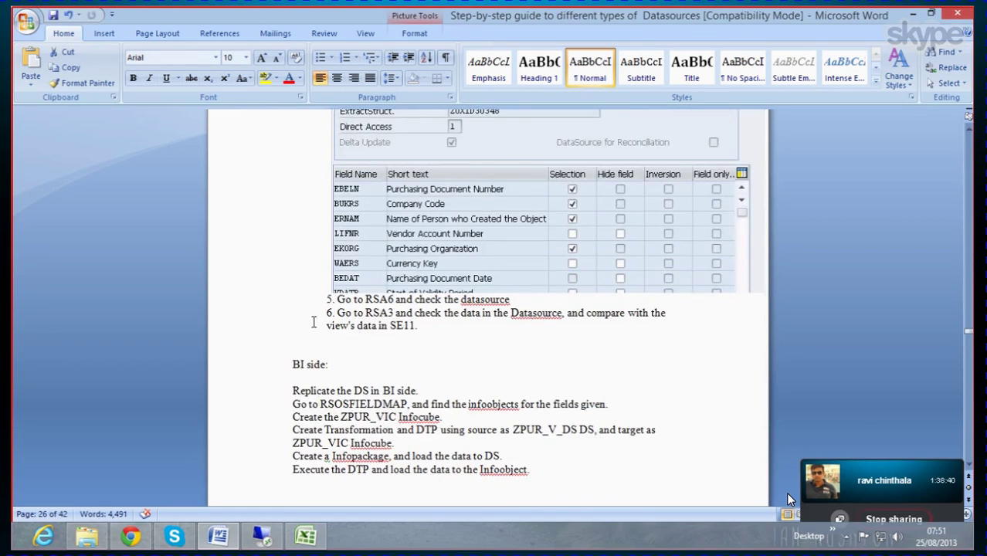
scroll(313, 321, "down", 3)
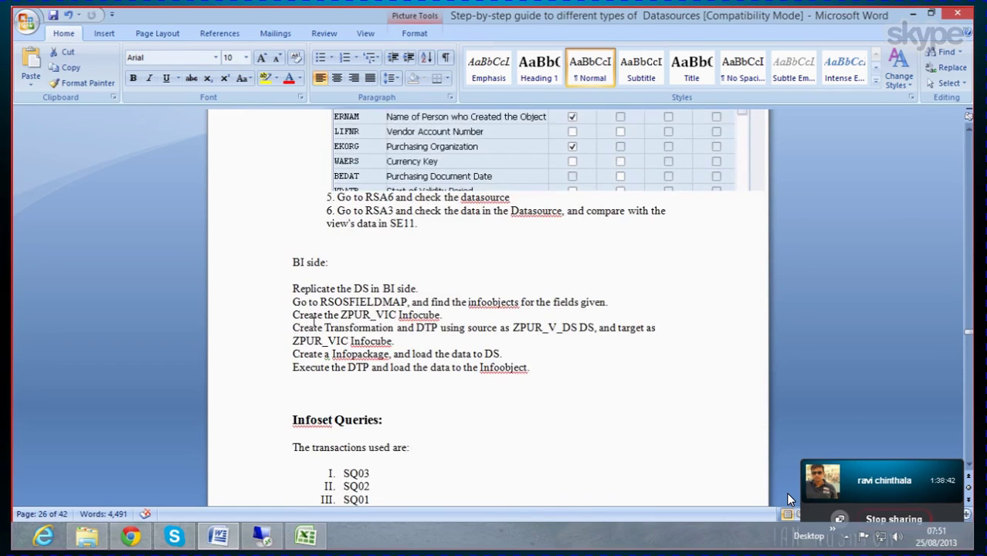
scroll(314, 321, "down", 3)
scroll(313, 320, "down", 5)
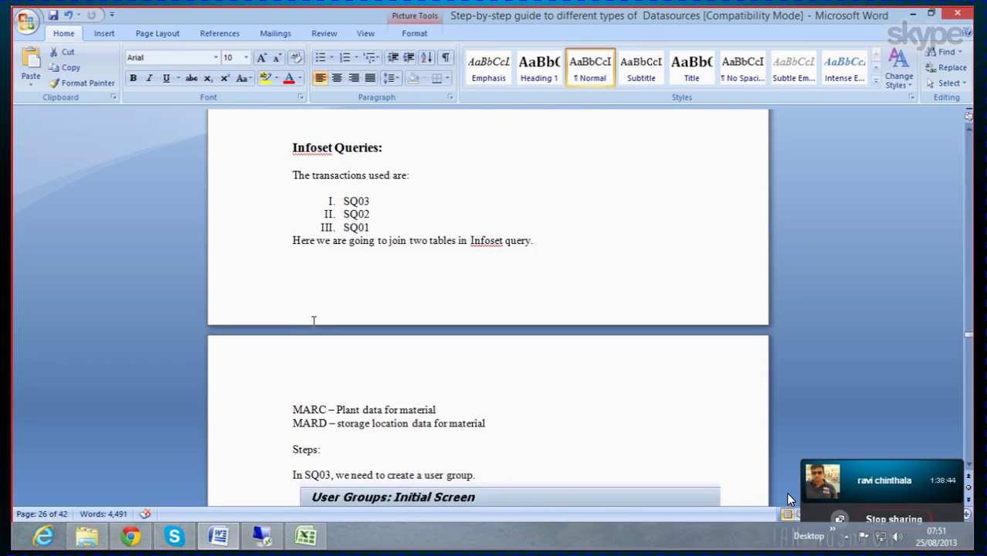
scroll(313, 322, "down", 20)
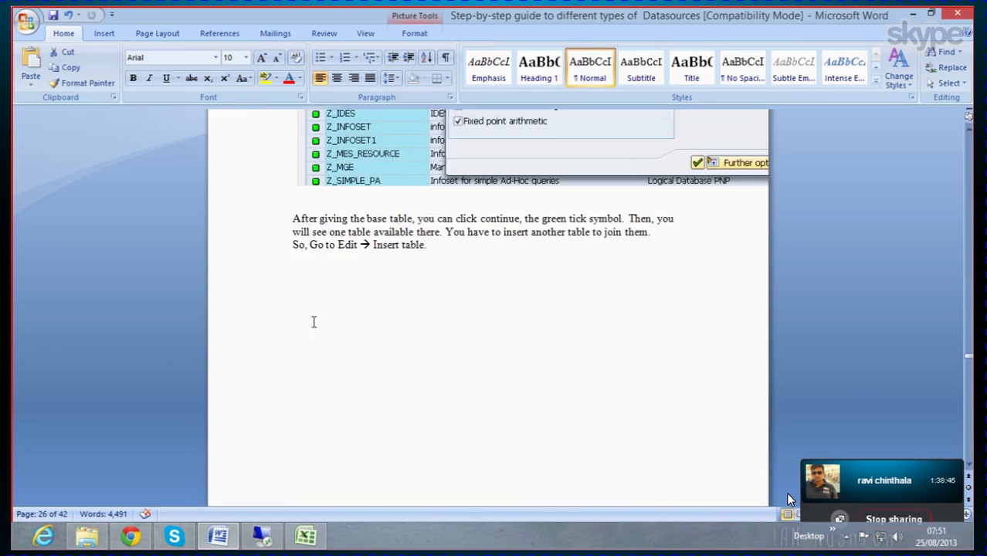
scroll(313, 322, "down", 20)
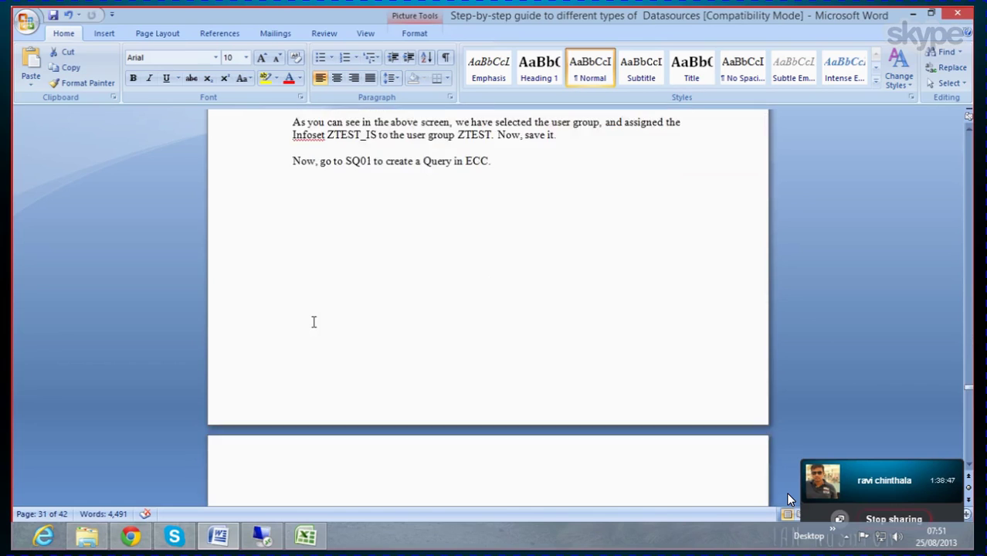
scroll(314, 321, "down", 20)
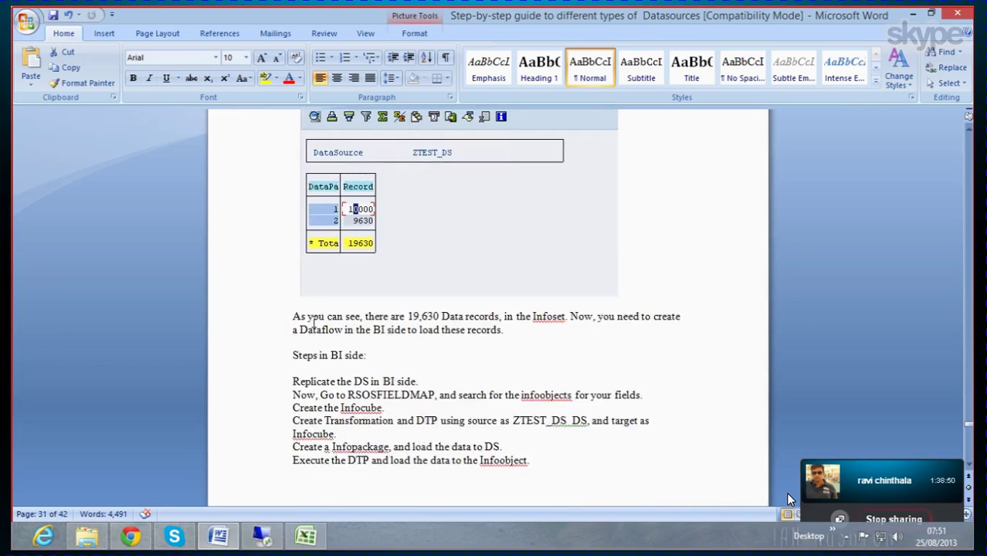
scroll(313, 322, "down", 20)
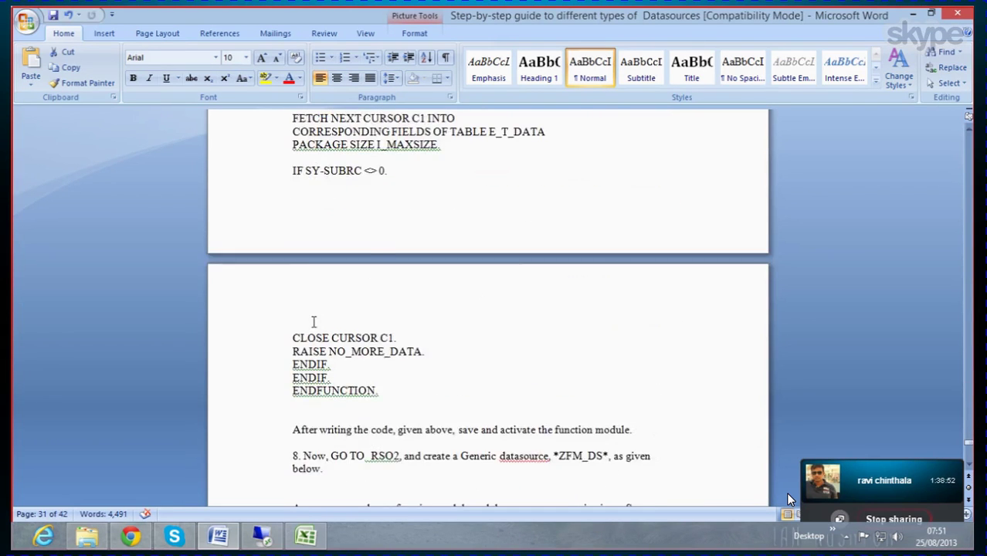
scroll(313, 321, "down", 20)
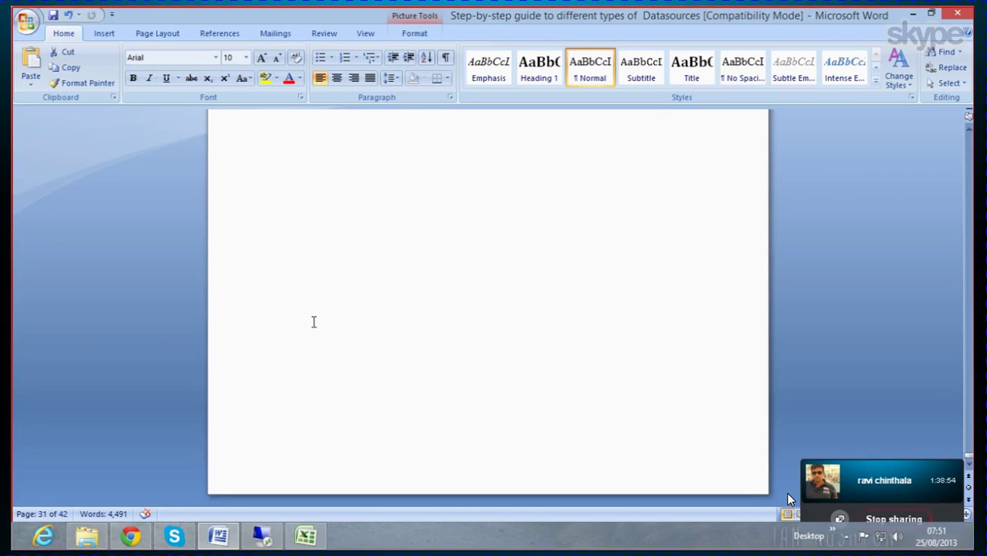
scroll(313, 321, "down", 2)
scroll(314, 322, "up", 20)
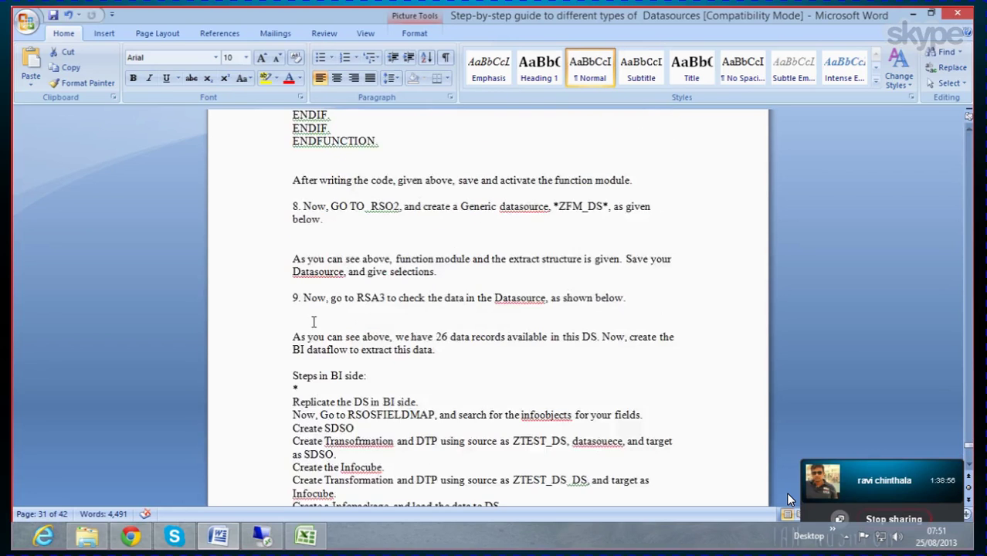
scroll(313, 322, "up", 18)
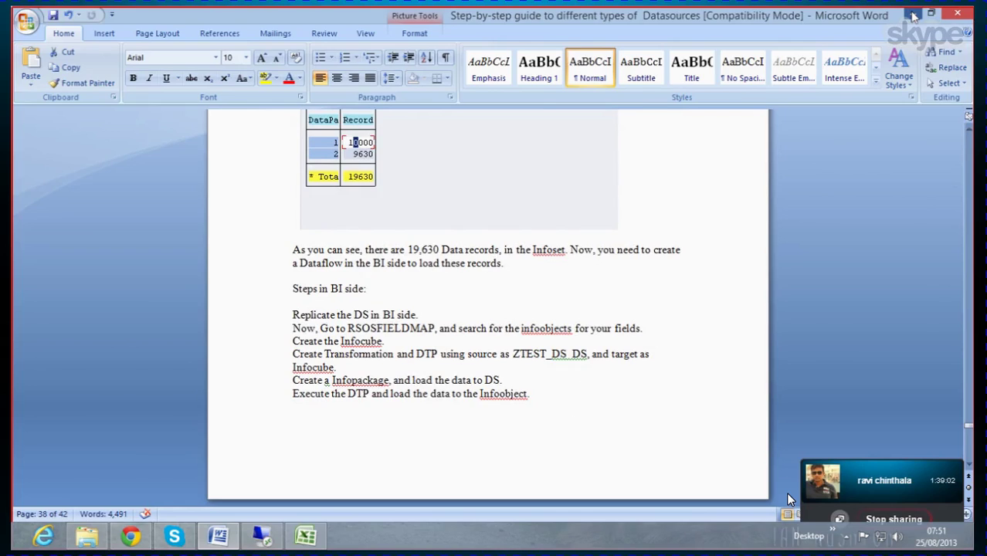
left_click(912, 15)
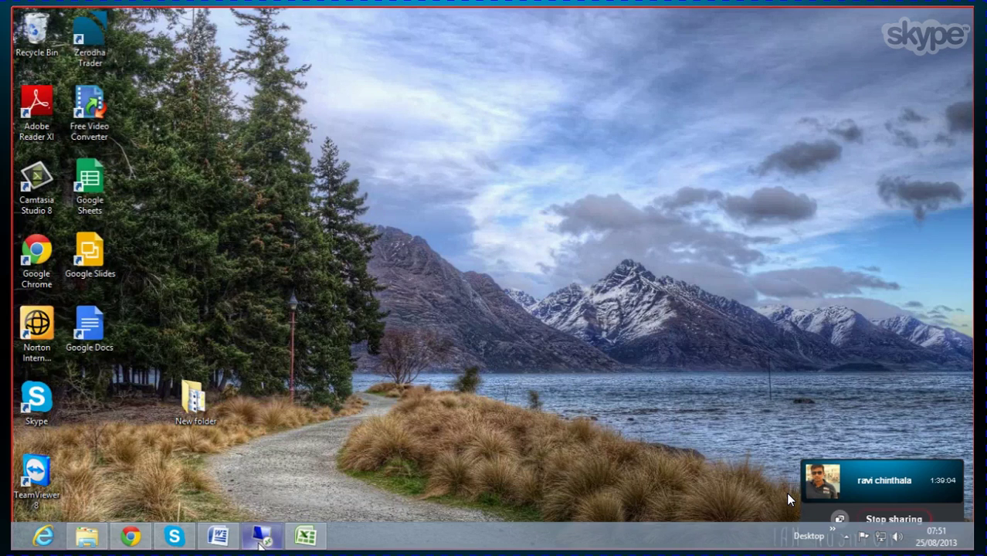
Step: Expand 0IC_C03's three transformations and the 2LIS_03_BX_TR InfoSource beneath the first one
left_click(261, 537)
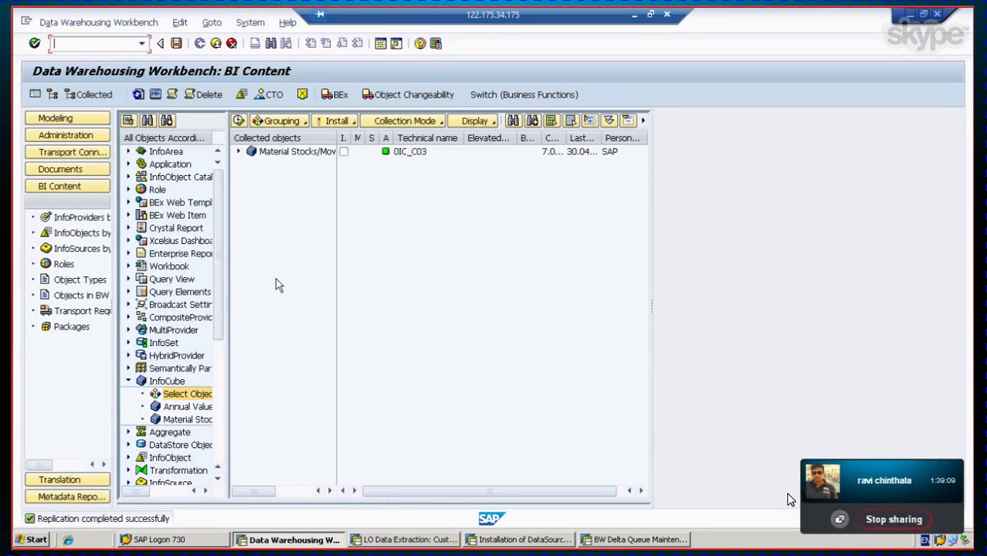
left_click(239, 152)
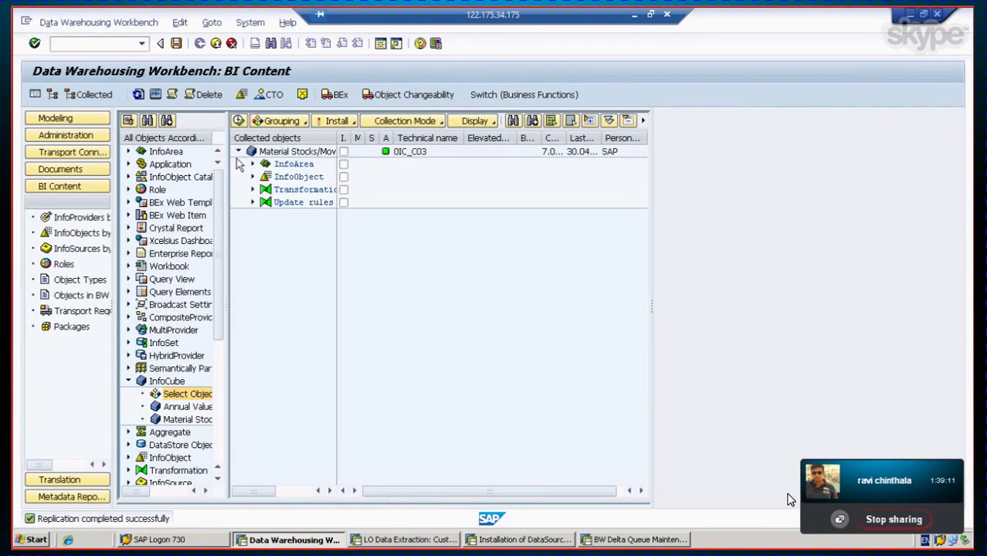
left_click(254, 203)
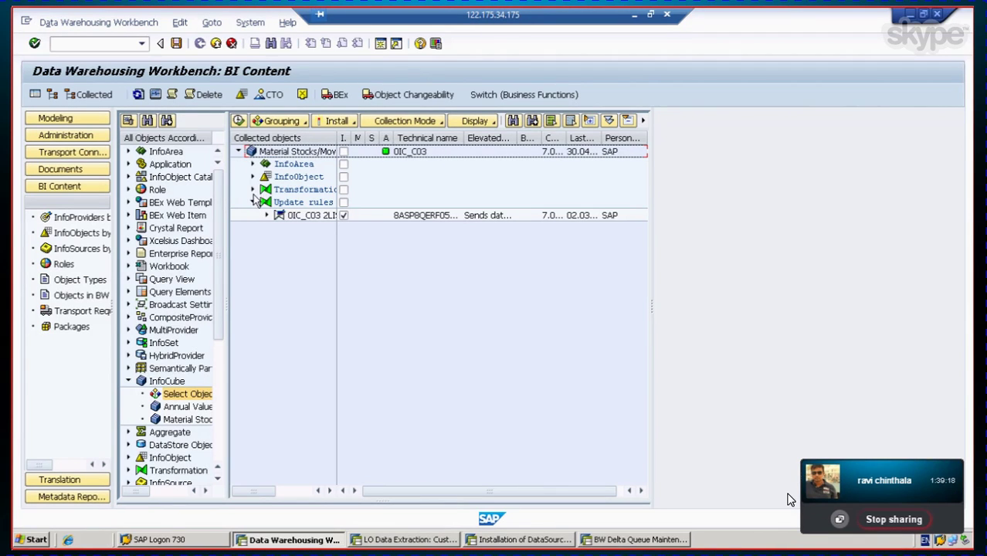
left_click(252, 190)
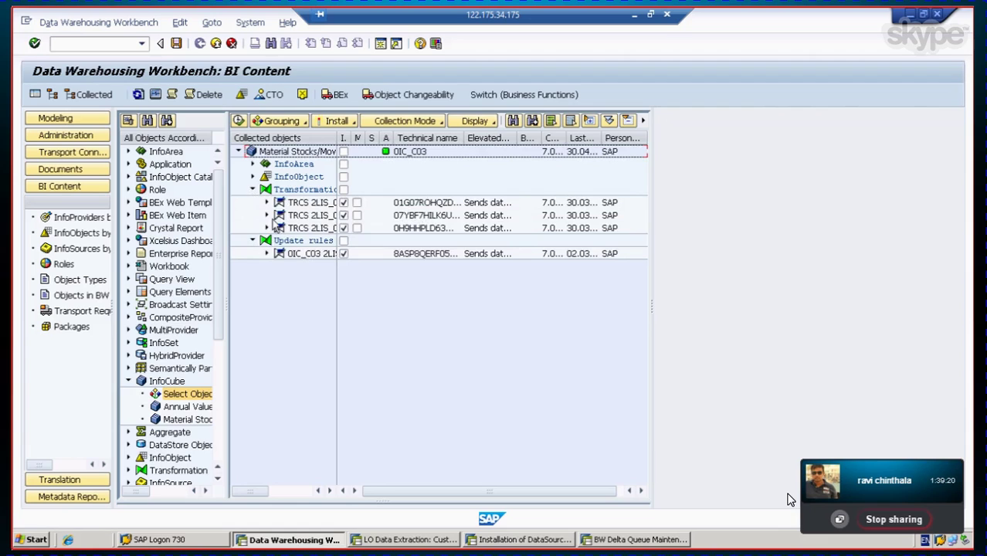
left_click(267, 202)
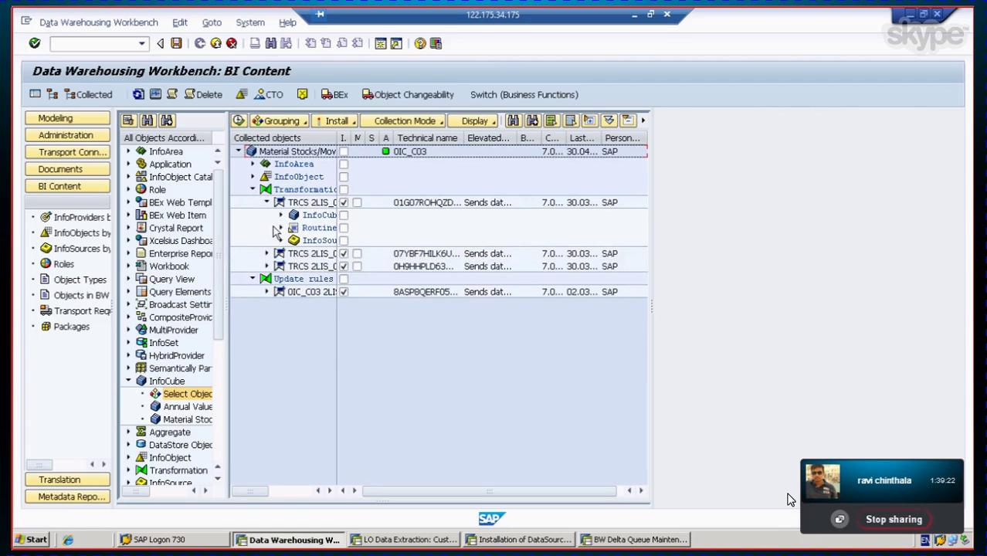
left_click(281, 241)
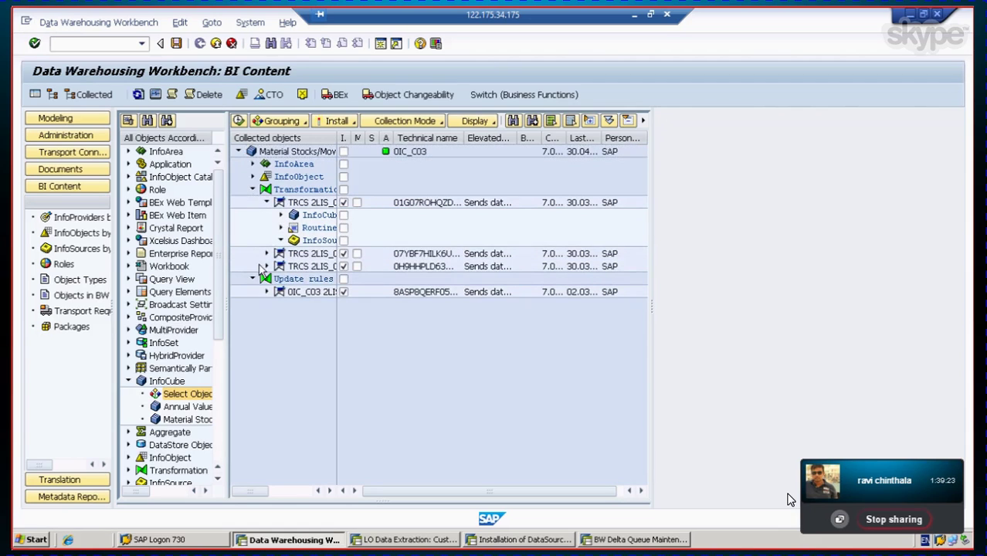
left_click(294, 253)
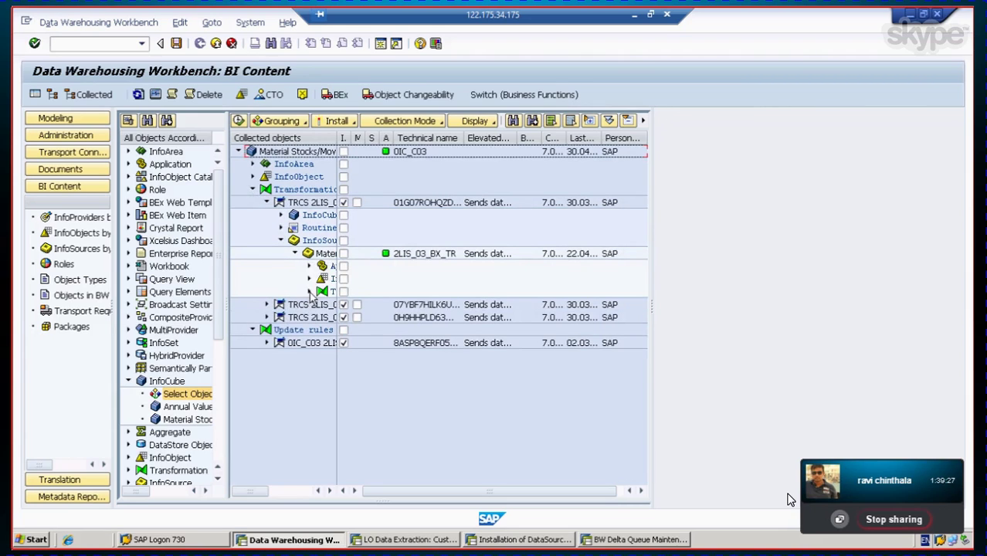
left_click(309, 292)
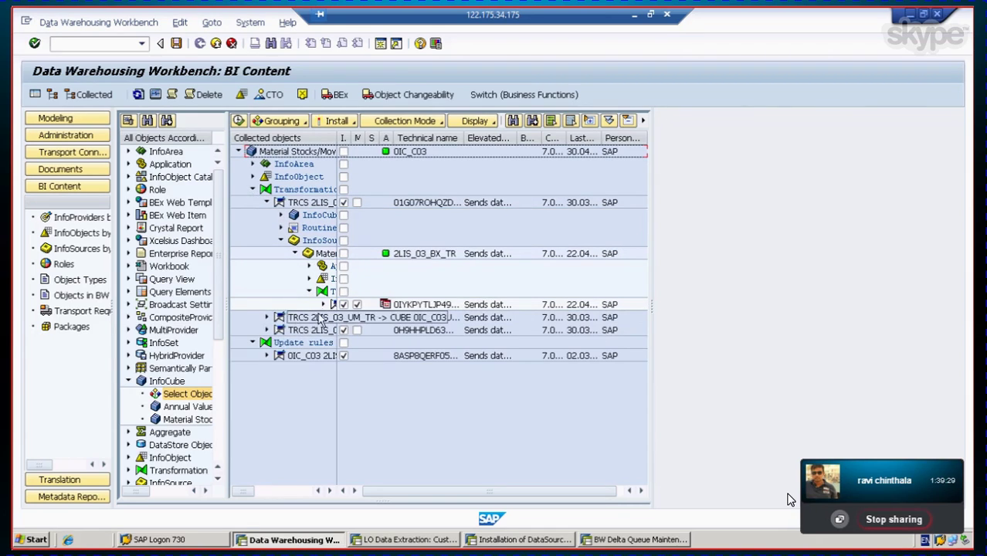
left_click(323, 304)
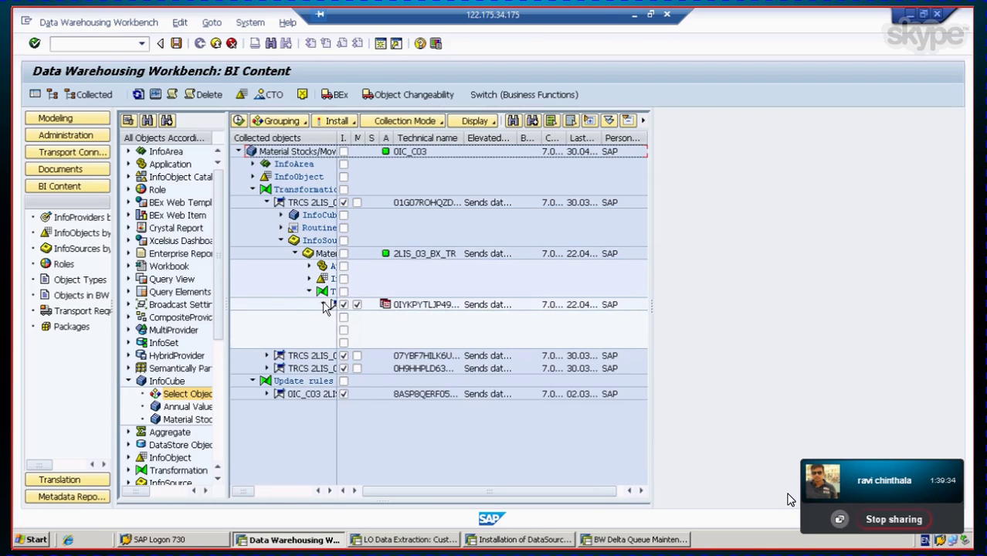
left_click(324, 305)
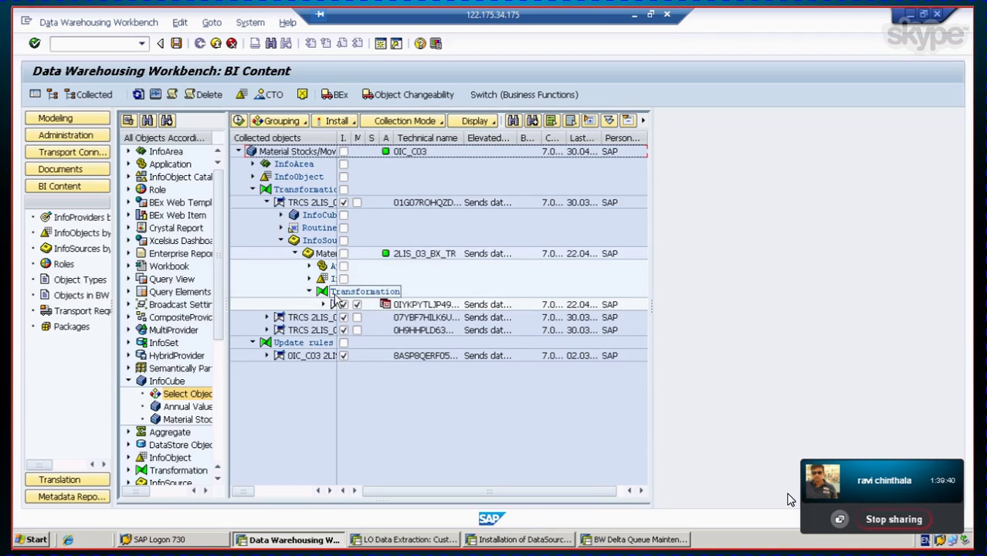
left_click(310, 291)
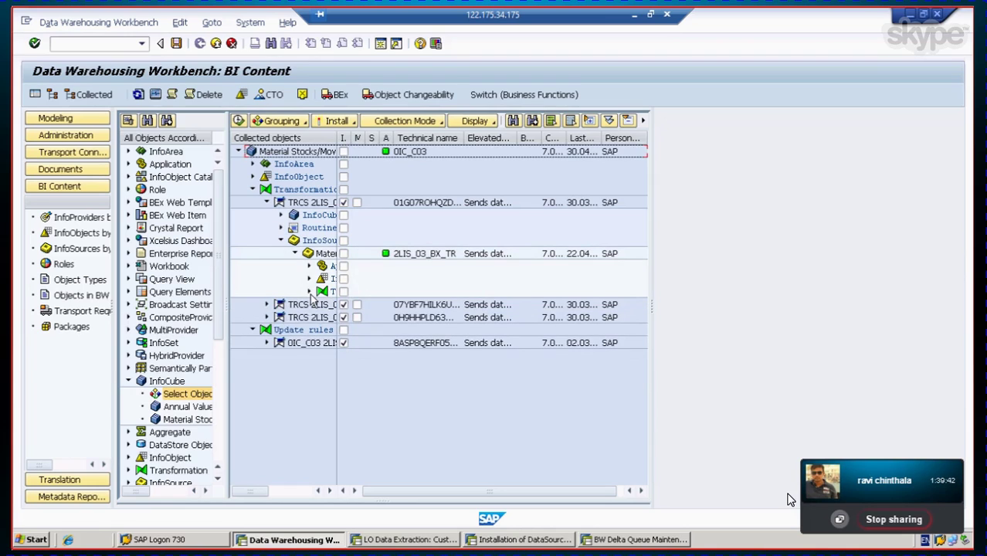
Step: Expand the 0IC_C03 update rules and their 3.x InfoSource, then re-expand the InfoSource's transformation
left_click(266, 343)
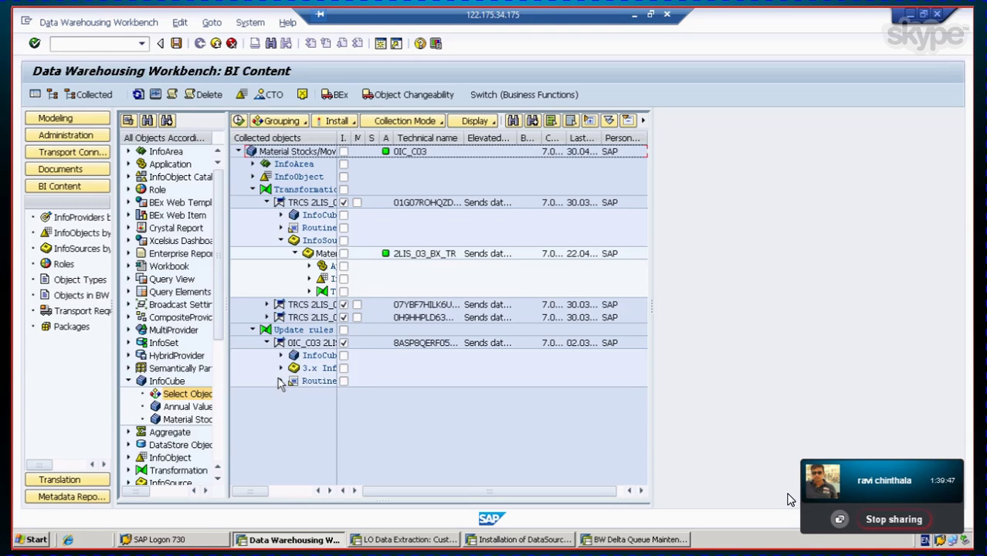
left_click(281, 369)
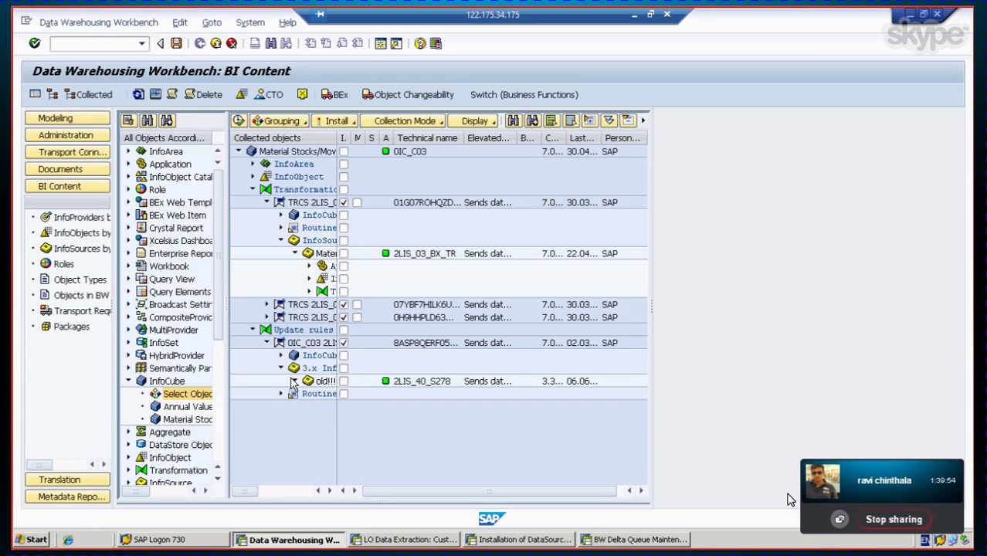
left_click(294, 381)
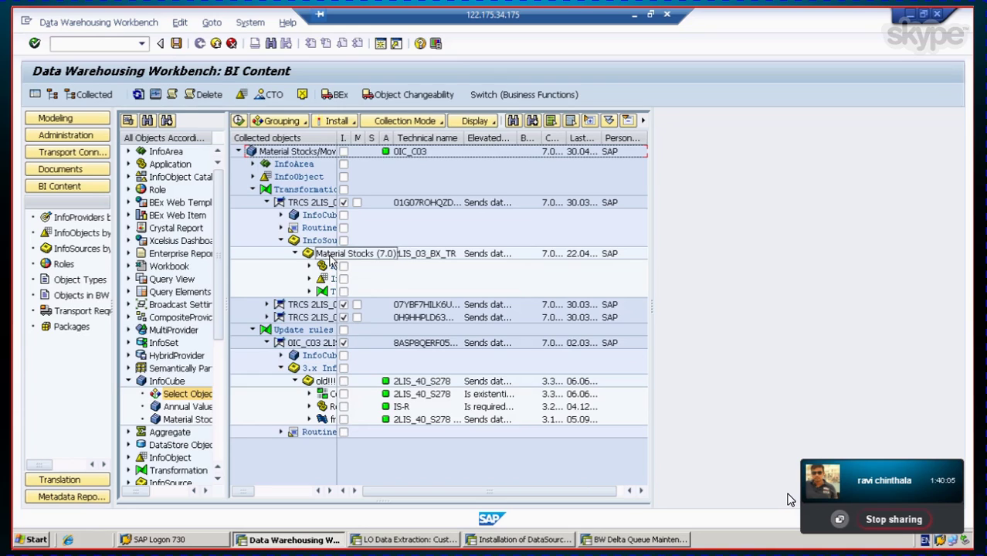
left_click(310, 292)
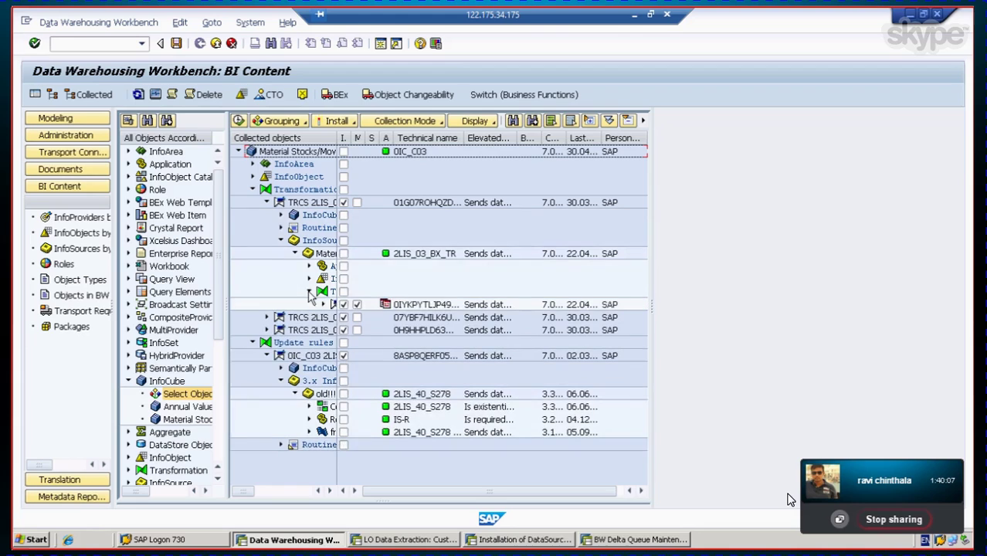
left_click(323, 305)
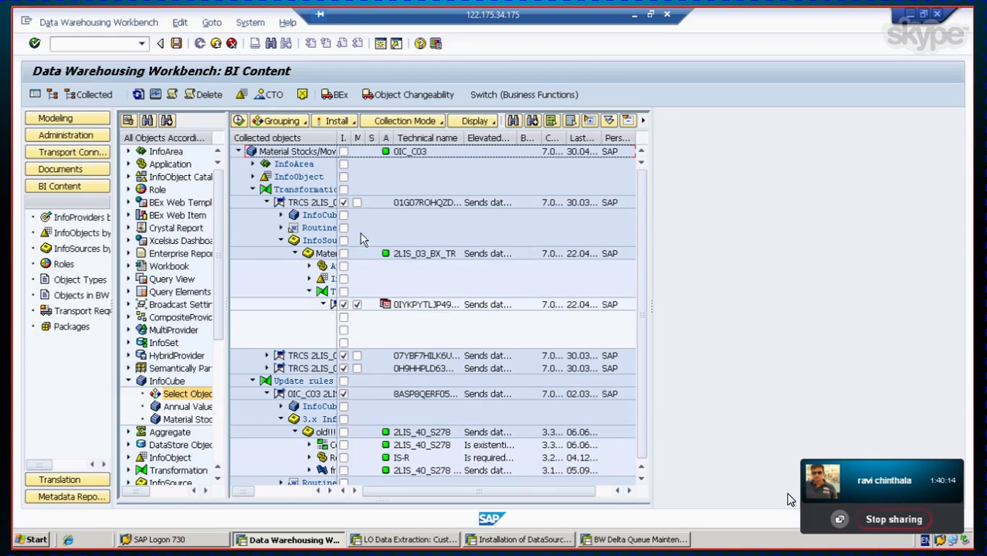
Step: Widen the name column and inspect the InfoSource, DataSource and Stock Initialization nodes under RSDS 2LIS_03_BX
left_click_drag(338, 137, 422, 136)
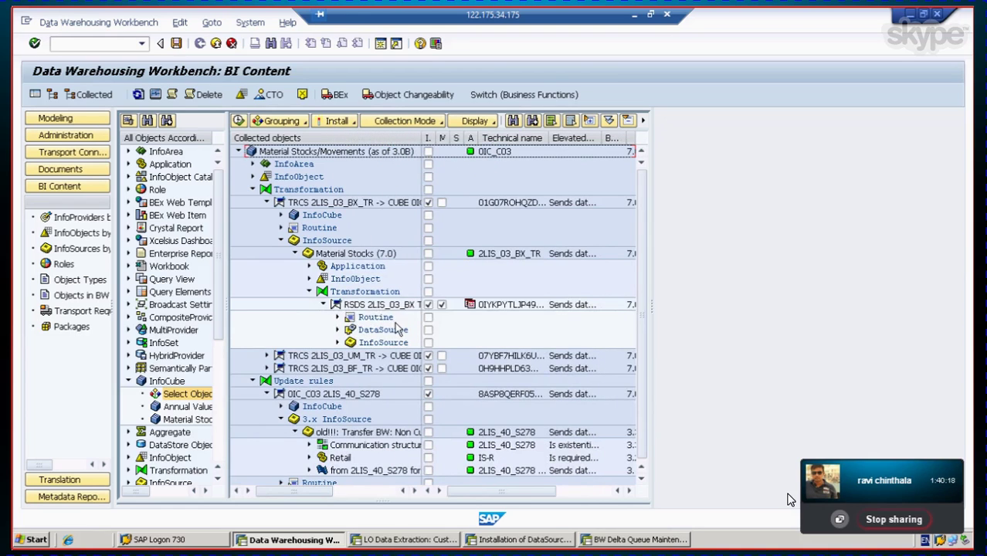
left_click(338, 343)
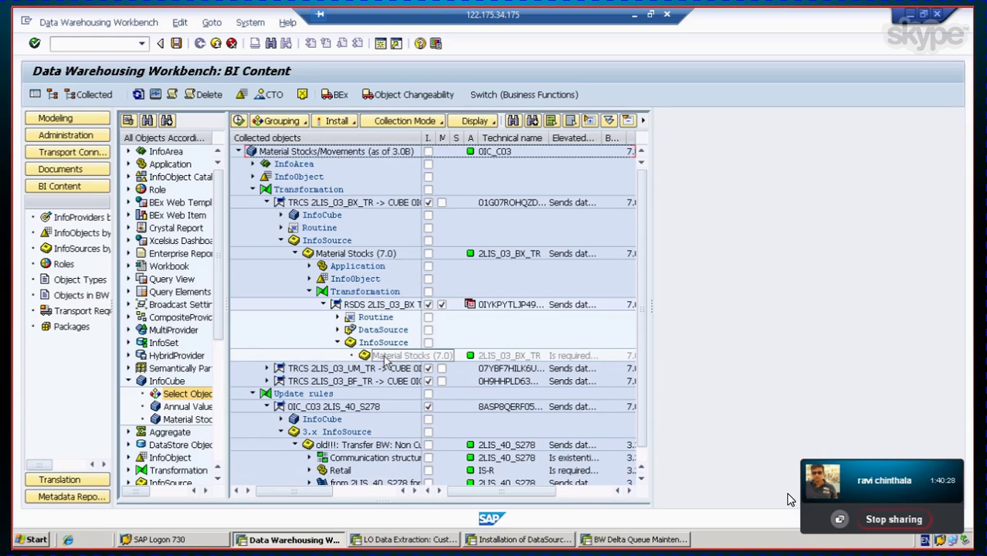
left_click(337, 343)
left_click(337, 330)
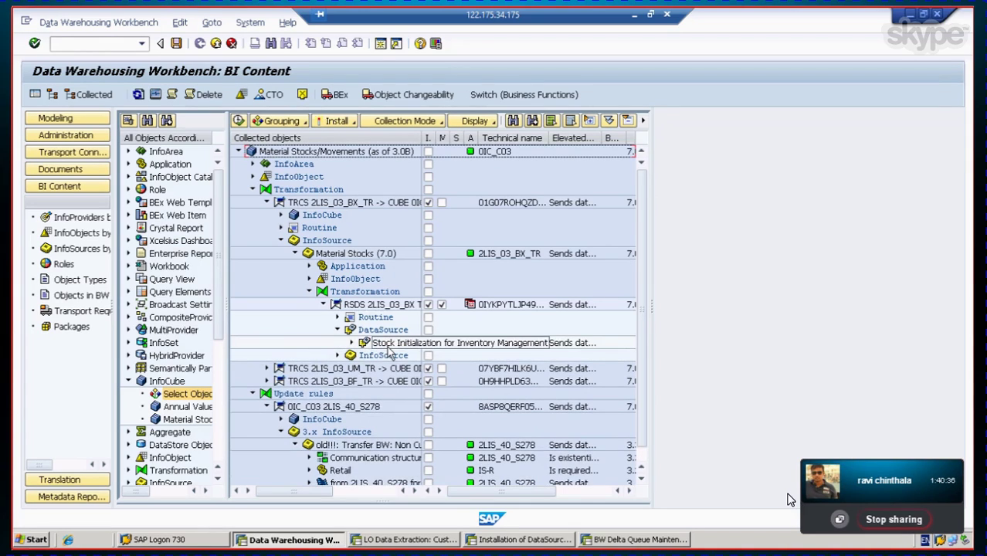
left_click(350, 345)
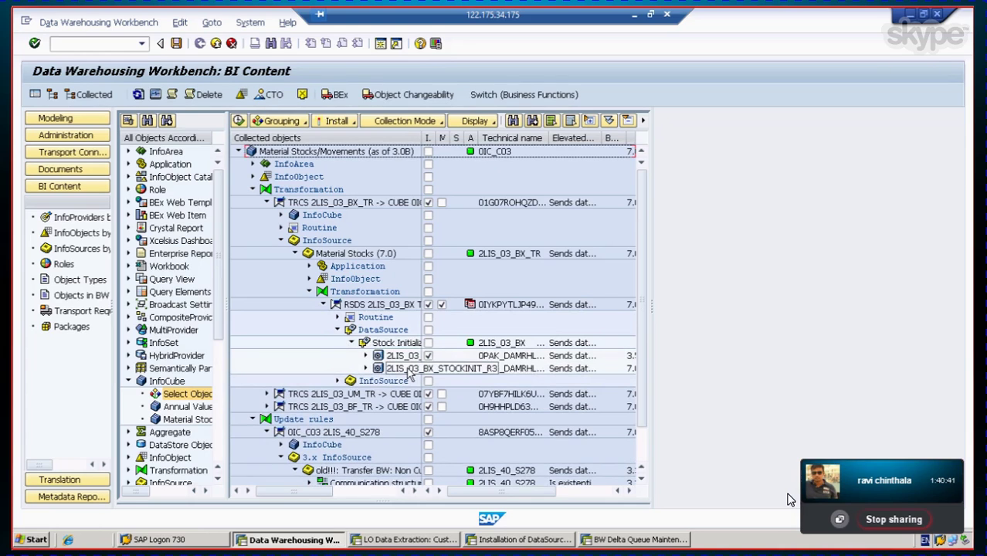
left_click(352, 343)
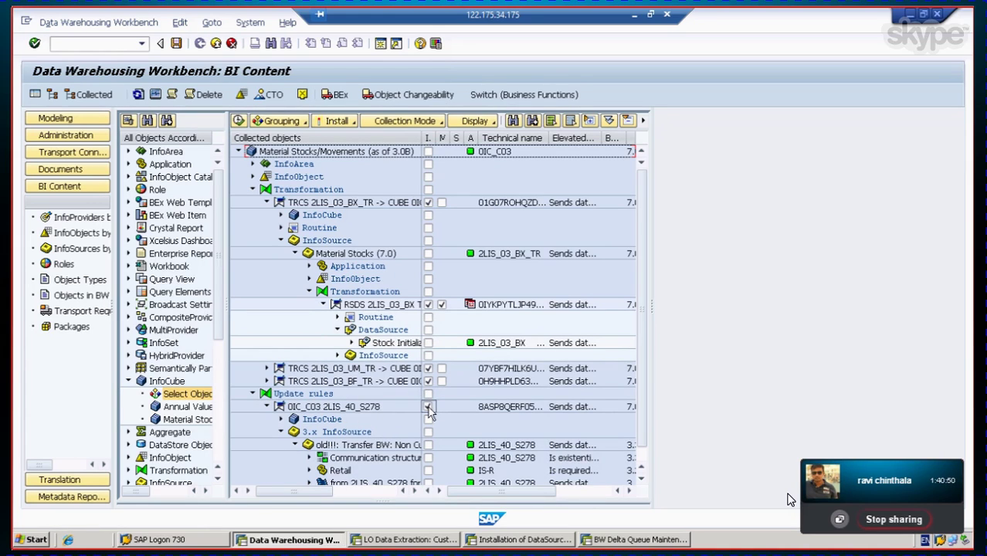
scroll(378, 363, "down", 2)
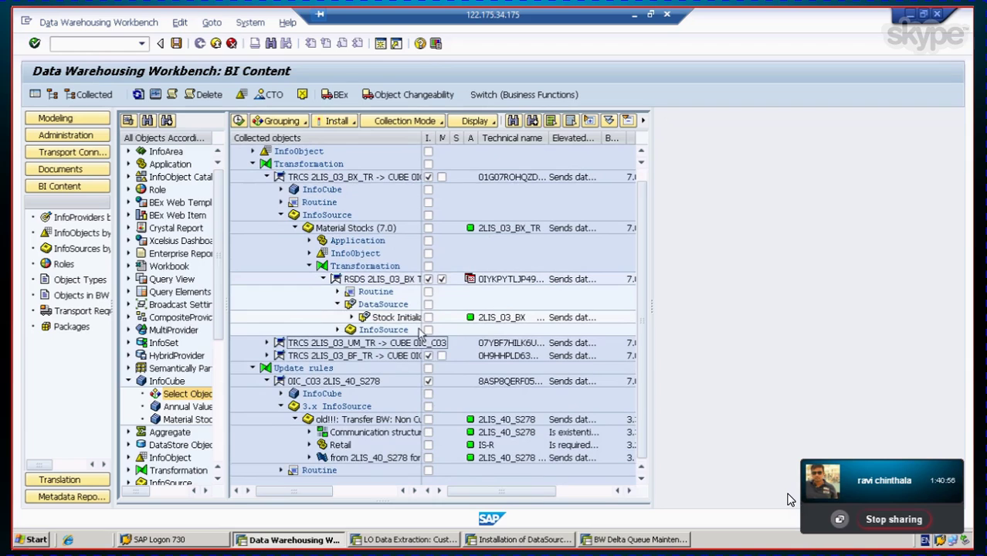
scroll(417, 330, "up", 1)
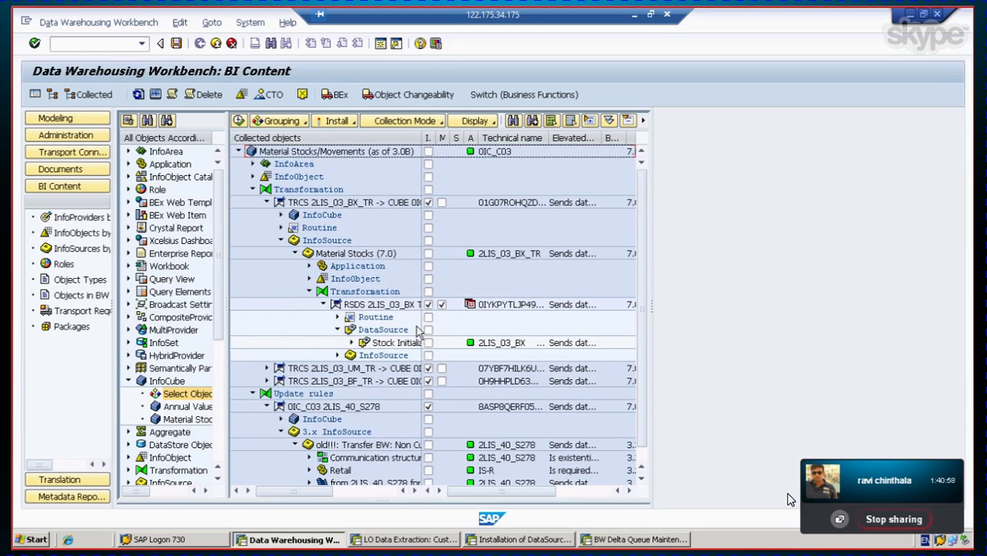
Step: Mark the InfoObjects, InfoArea, cube and the Material Stocks InfoSource with its Application and Transformation for install
left_click(253, 177)
left_click(254, 177)
left_click(428, 176)
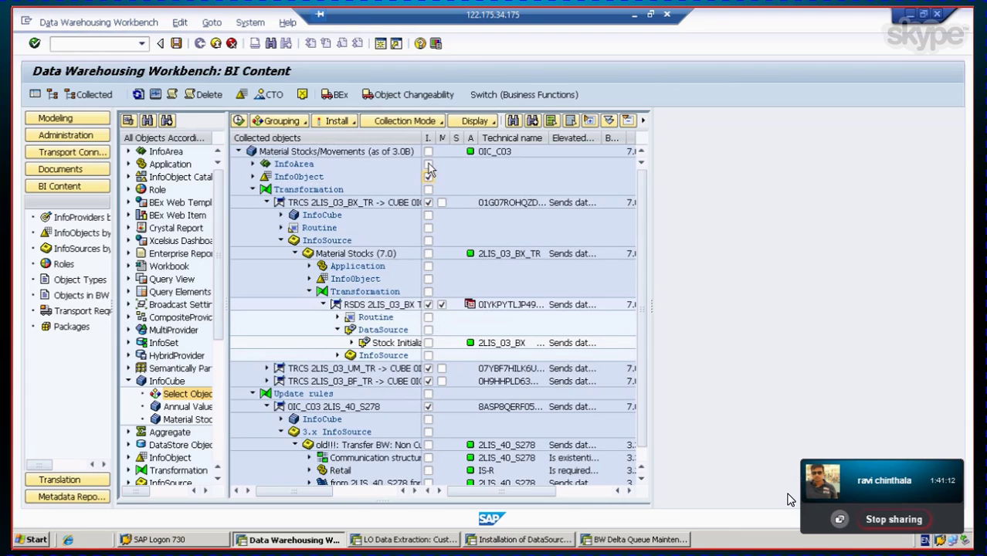
left_click(428, 164)
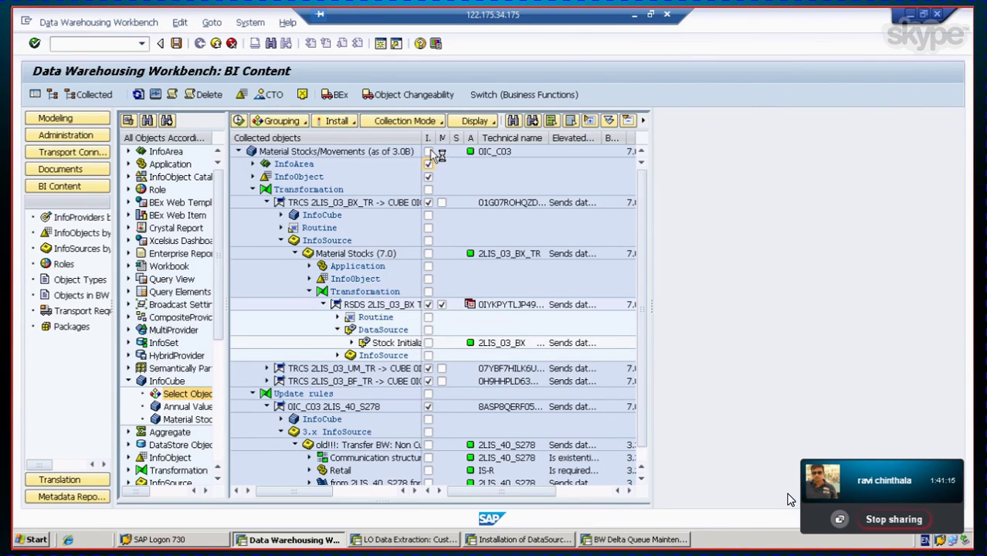
left_click(428, 152)
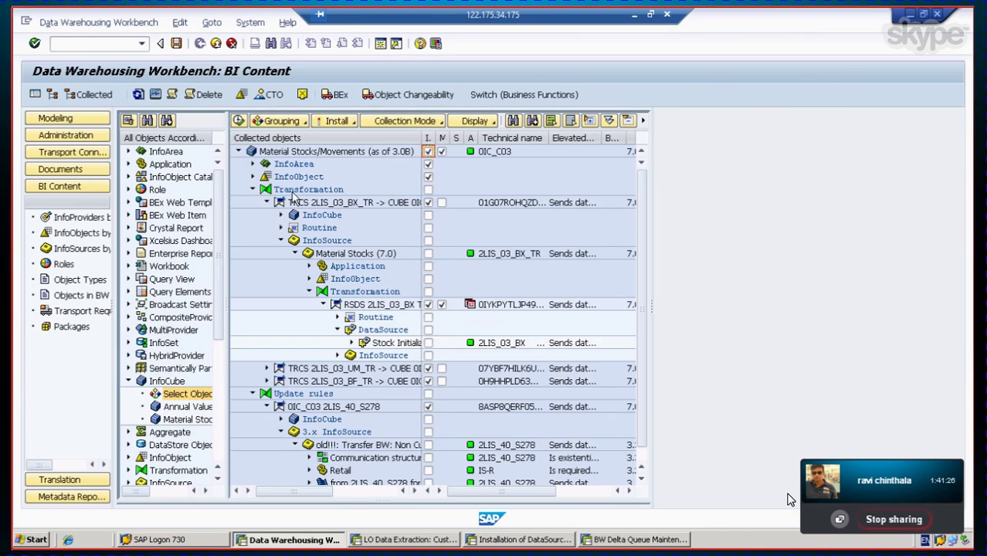
left_click(442, 203)
left_click(443, 204)
left_click(430, 255)
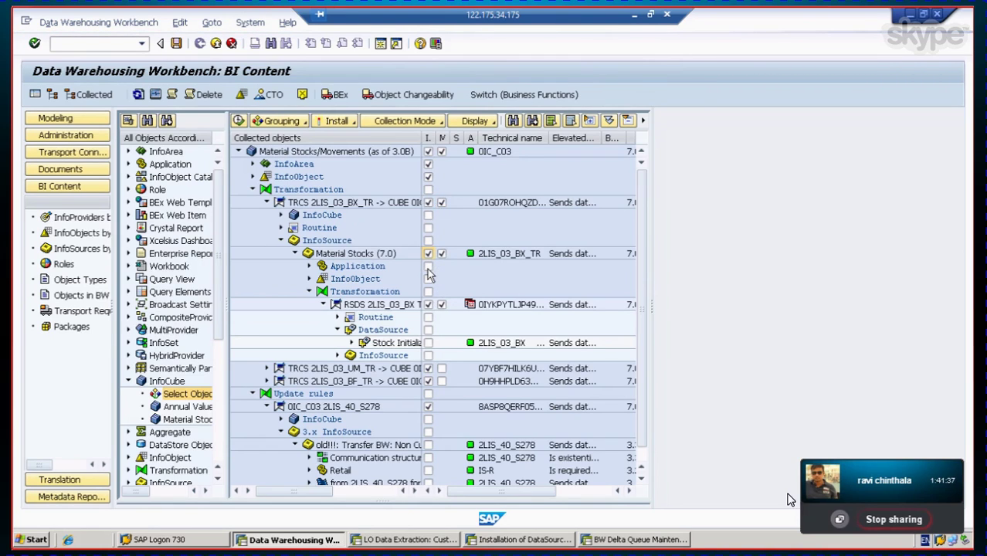
left_click(428, 267)
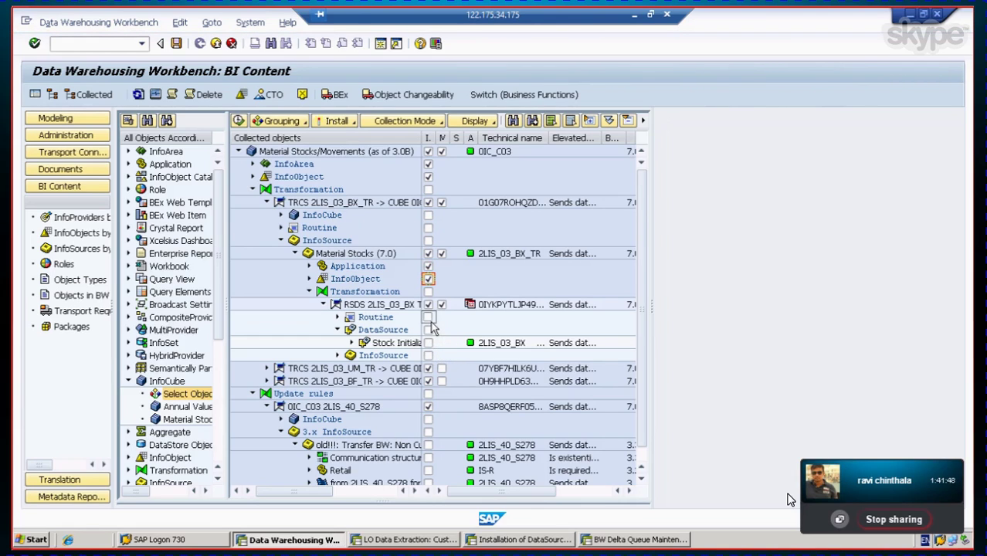
left_click(427, 291)
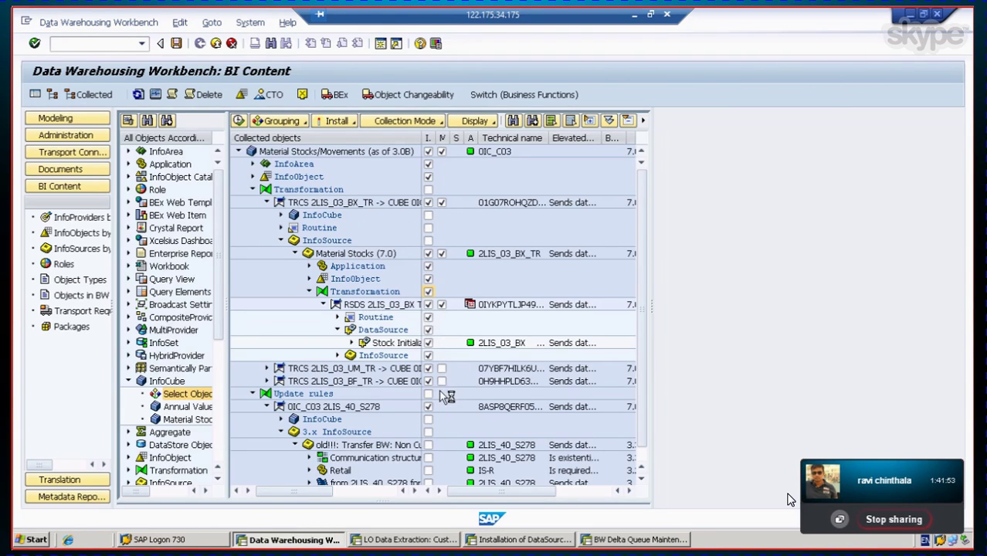
Step: Set match on transformation 2LIS_03_UM_TR and mark its InfoCube, Routine and InfoSource for install
left_click(268, 369)
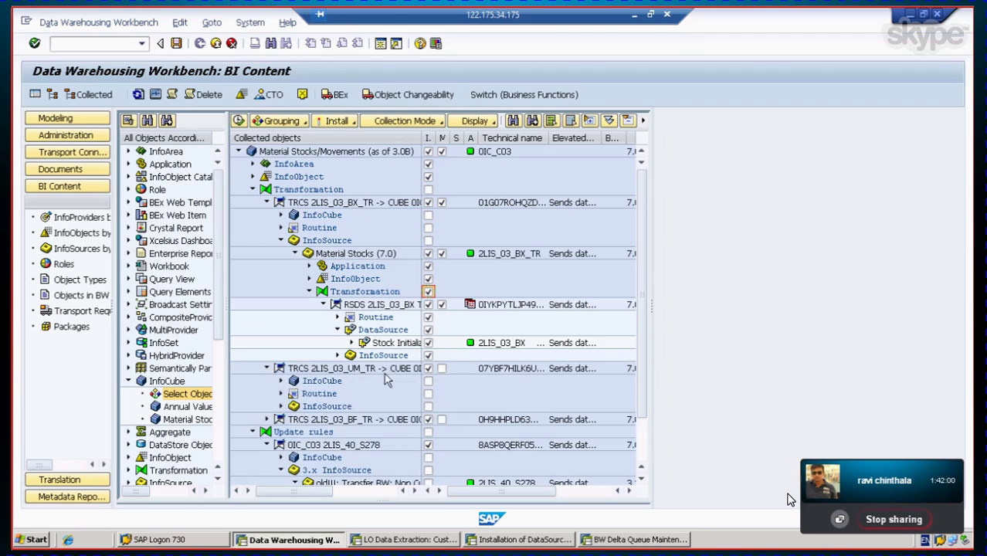
left_click(442, 369)
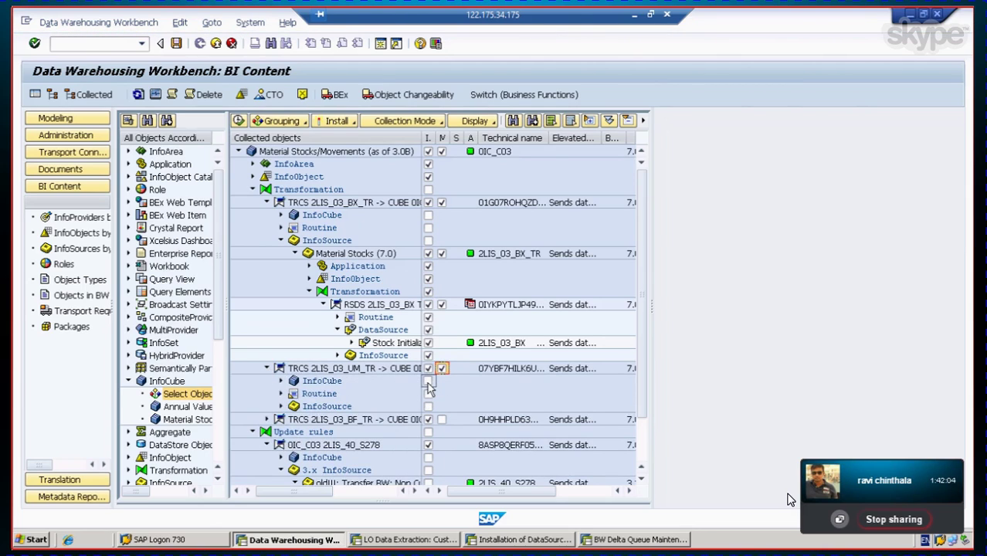
left_click(427, 382)
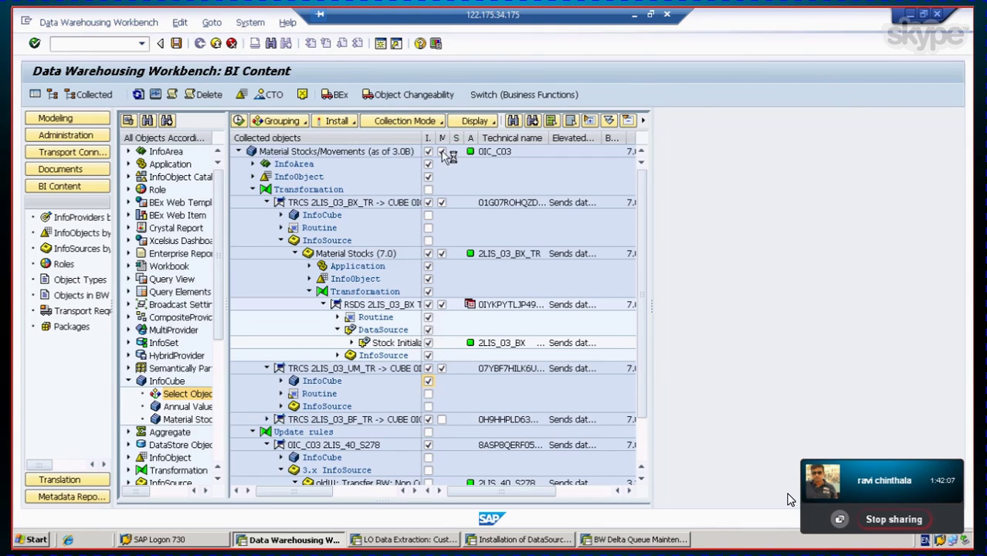
left_click_drag(448, 138, 489, 143)
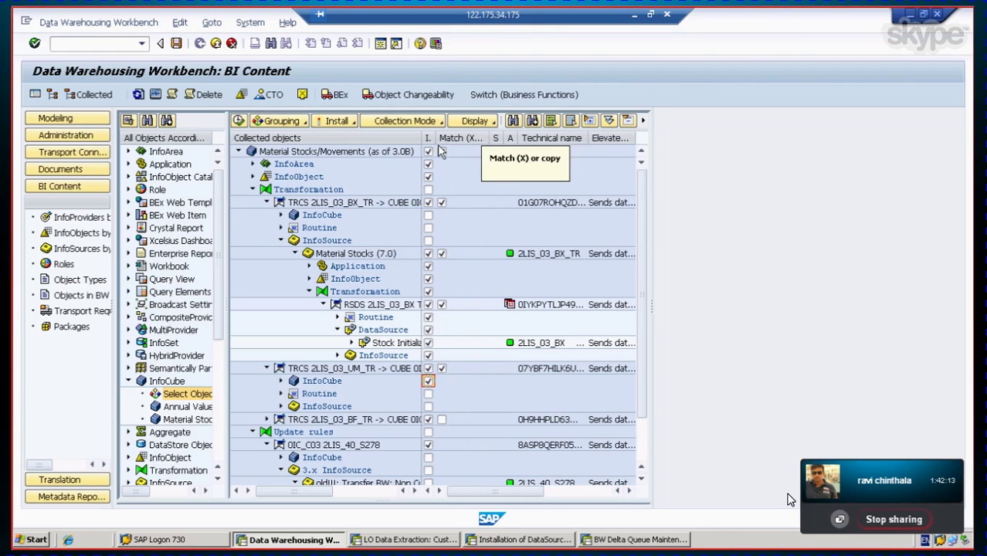
scroll(413, 336, "down", 1)
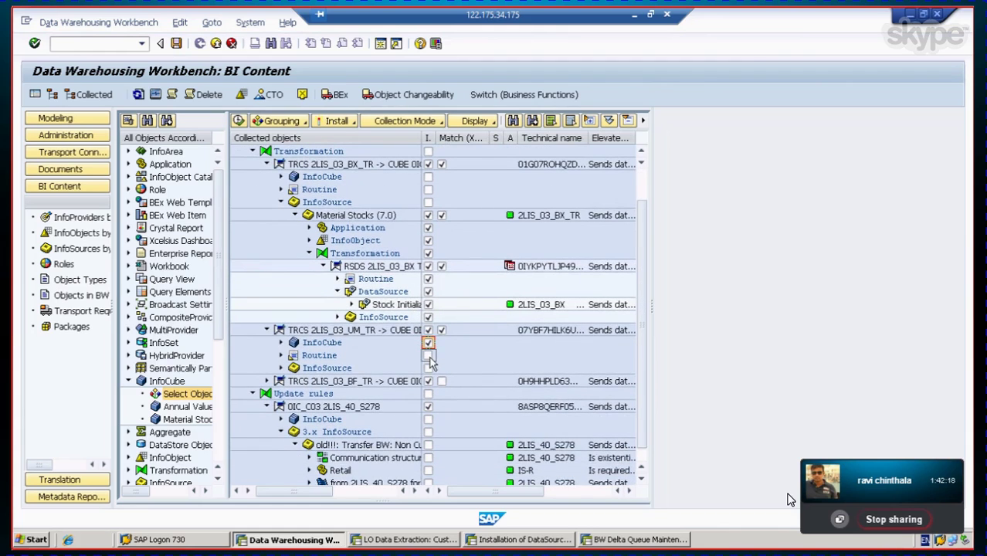
left_click(428, 355)
left_click(428, 368)
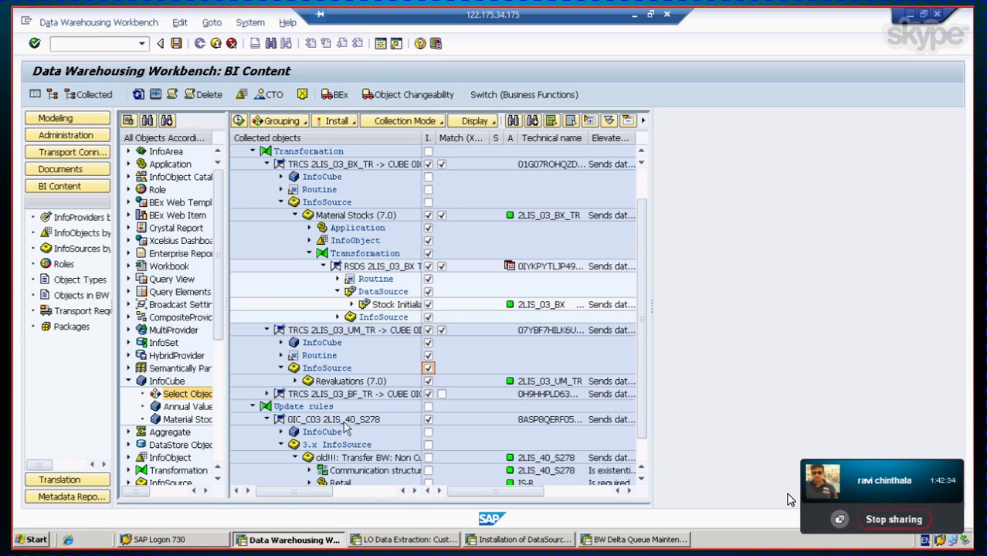
Step: Set match on the BF transformation and mark its InfoCube, Routine and InfoSource for install
scroll(386, 436, "down", 1)
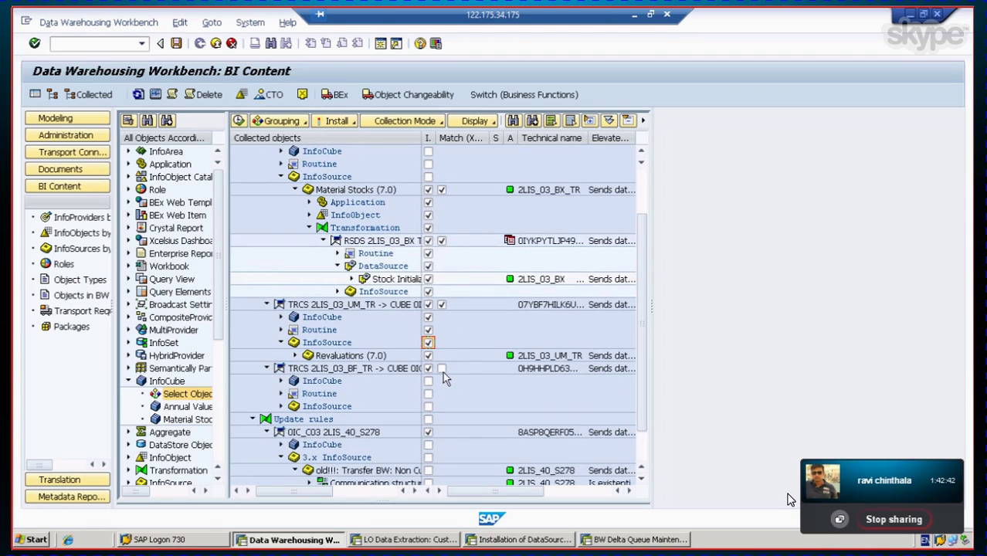
left_click(442, 369)
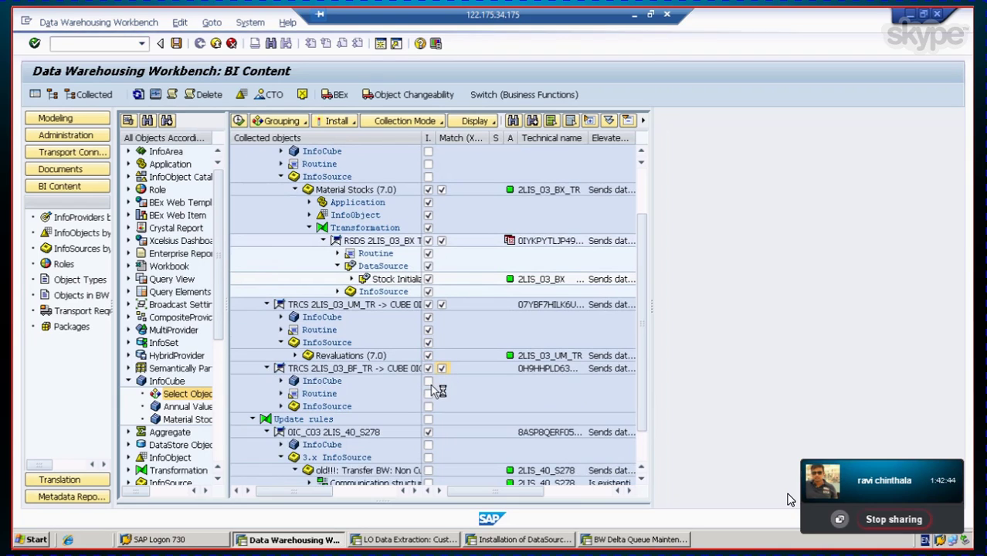
left_click(427, 383)
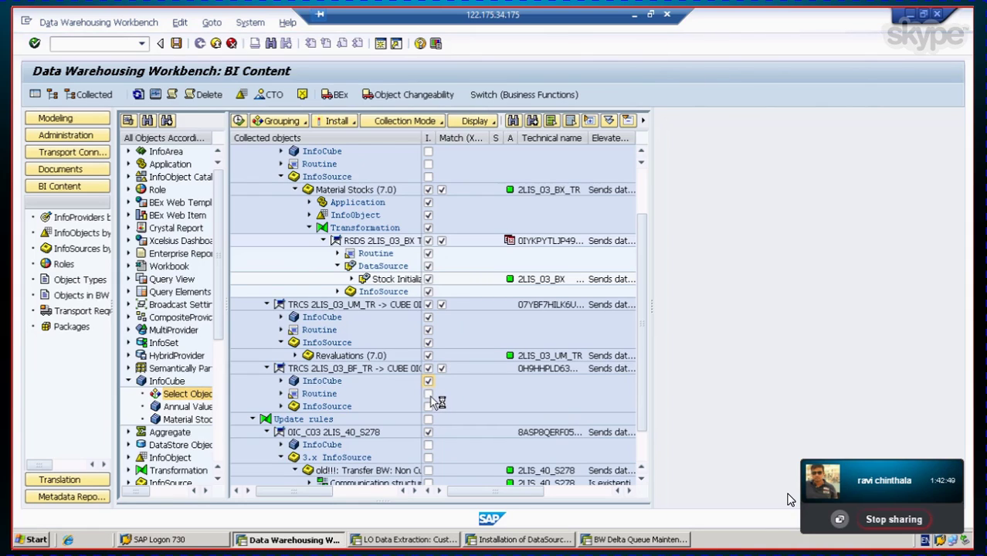
left_click(430, 395)
left_click(430, 407)
Step: Exclude update rule 0IC_C03 2LIS_40_S278; mark the BX Routine, InfoCube and Transformation group for install
left_click(428, 432)
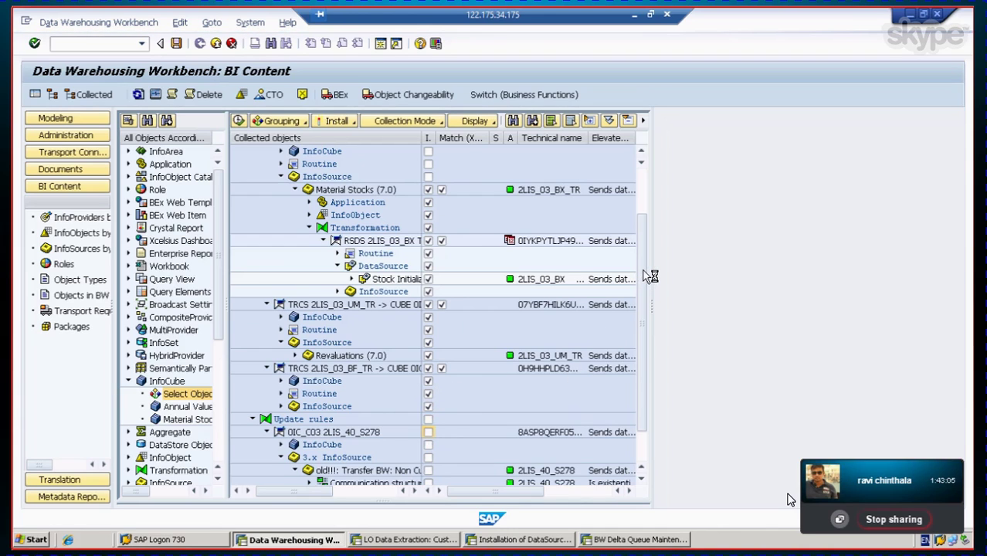
left_click_drag(642, 269, 652, 415)
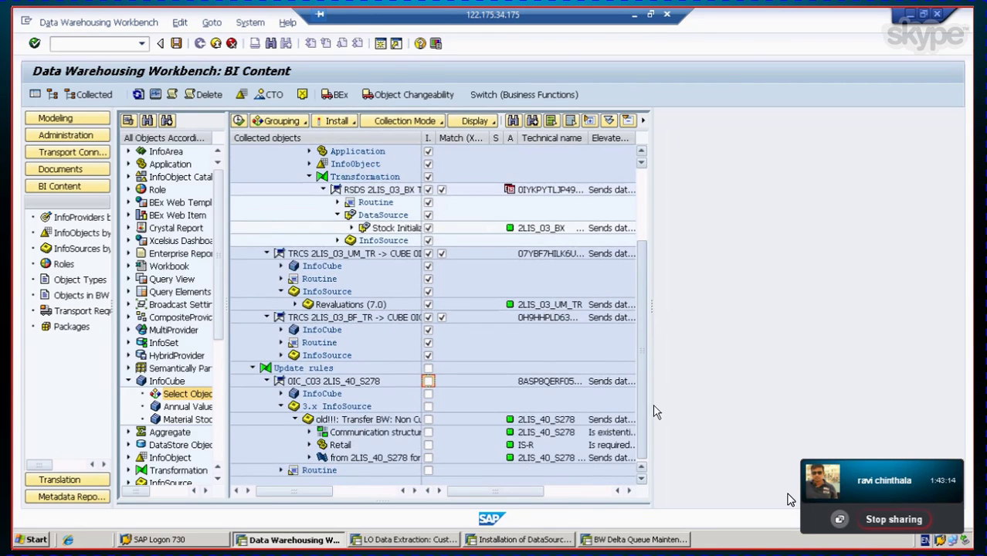
left_click_drag(655, 387, 653, 236)
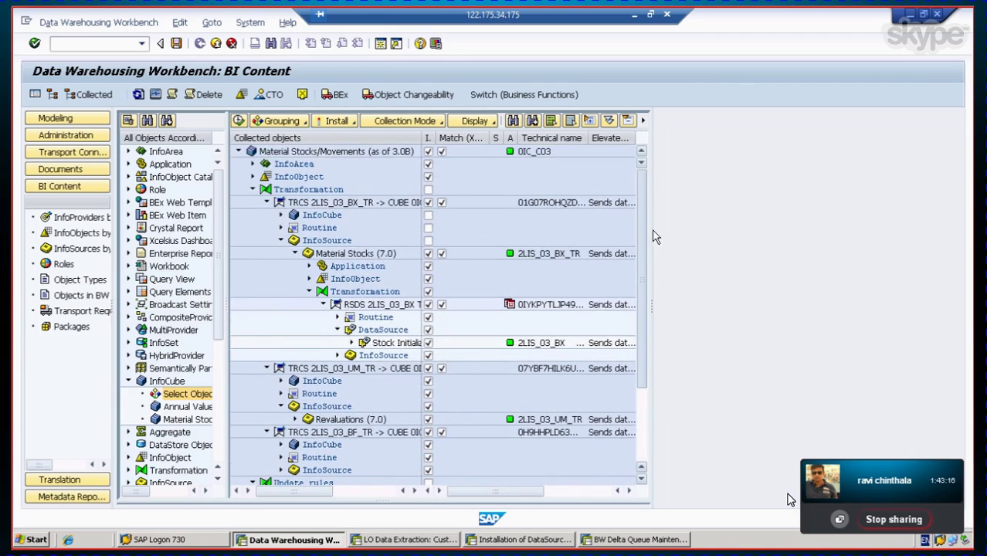
left_click(429, 229)
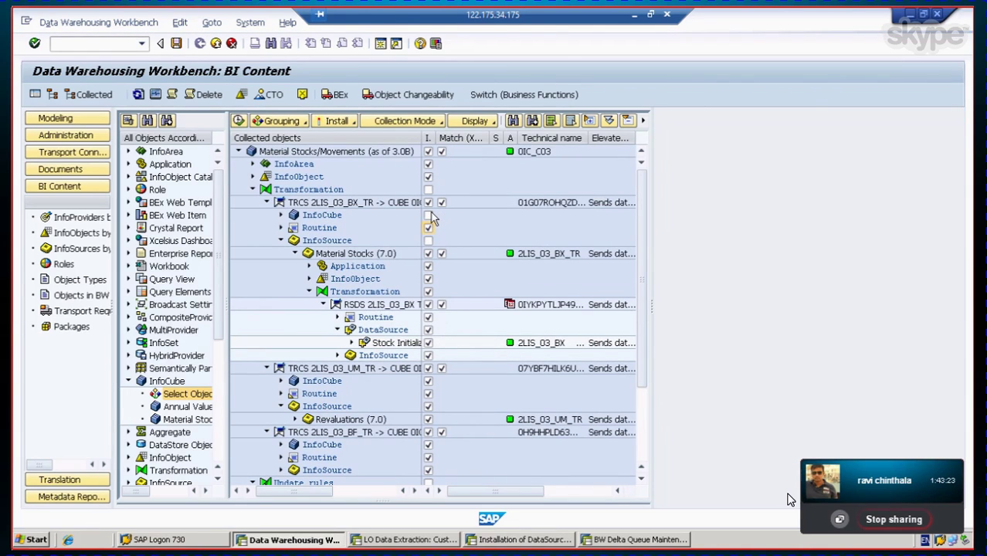
left_click(429, 215)
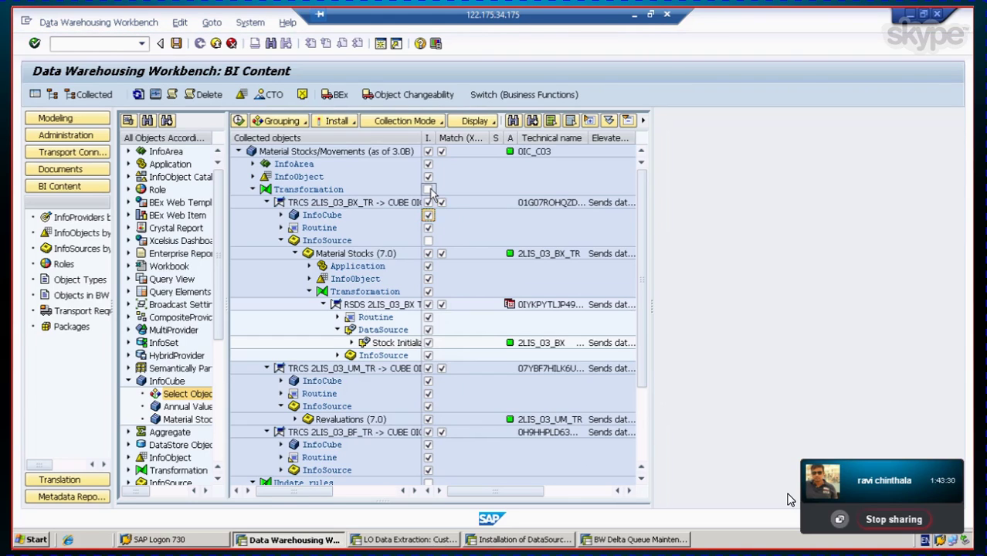
left_click(430, 190)
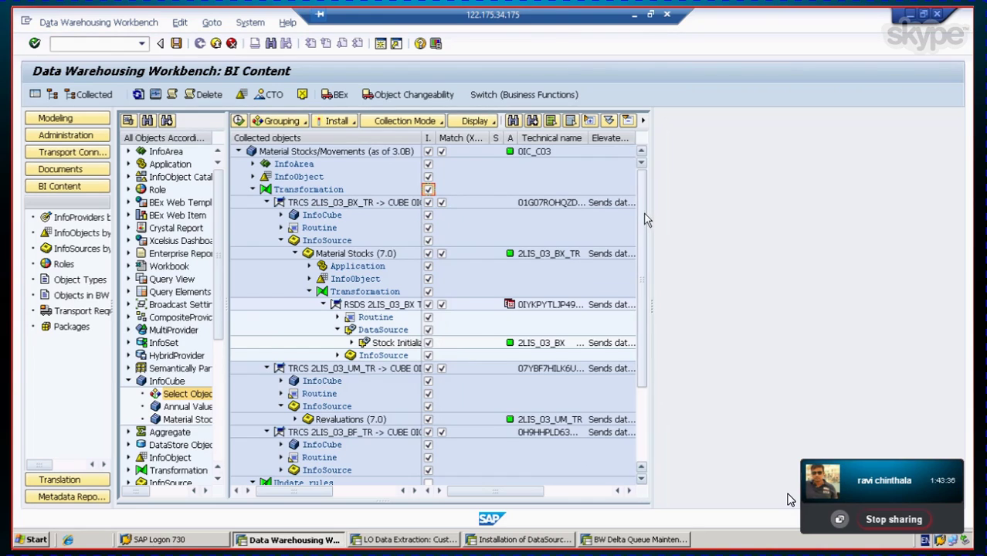
left_click_drag(643, 215, 642, 161)
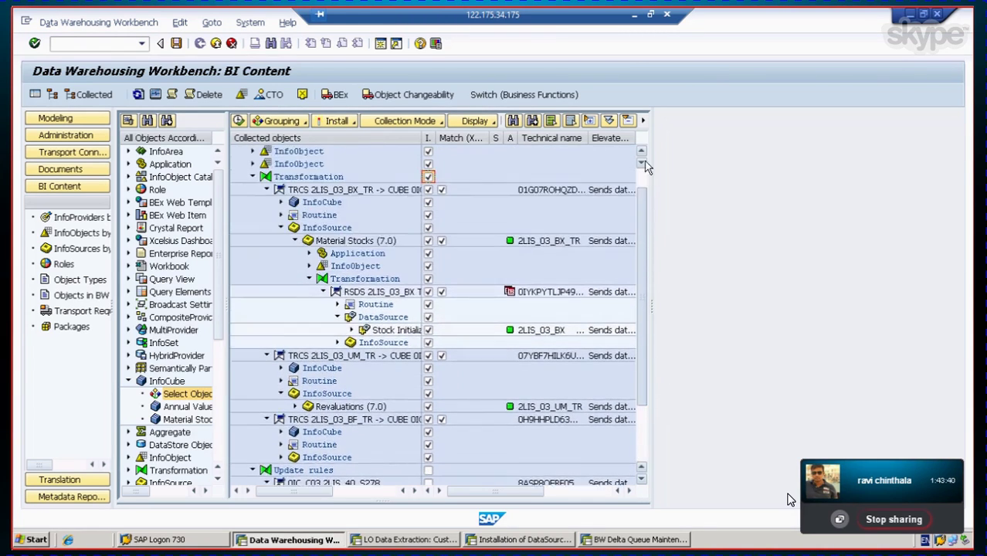
left_click(353, 127)
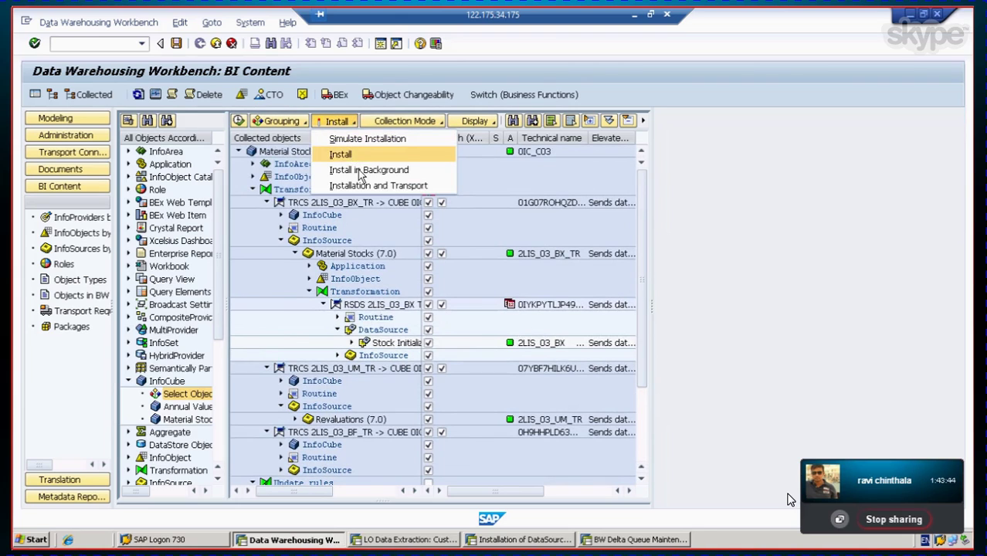
left_click(363, 174)
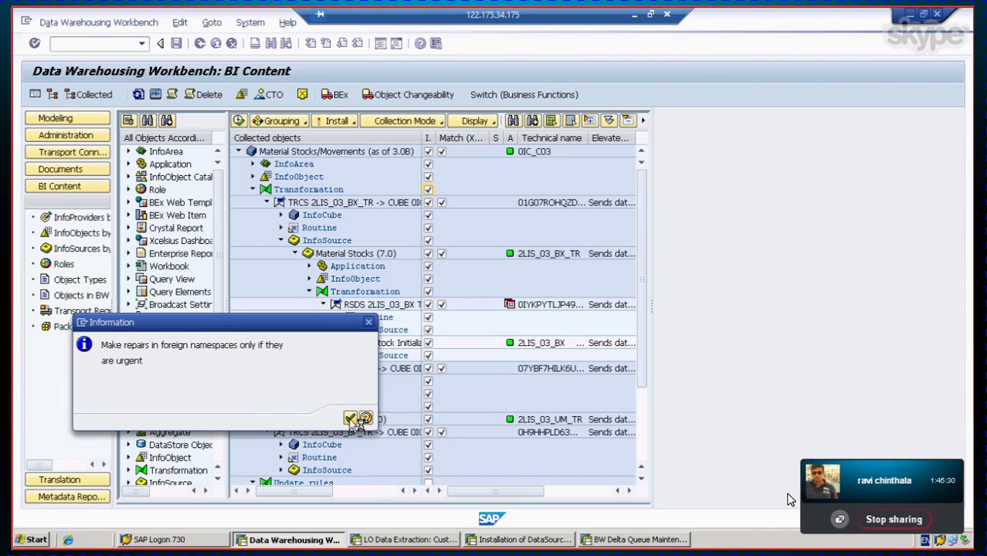
left_click(350, 417)
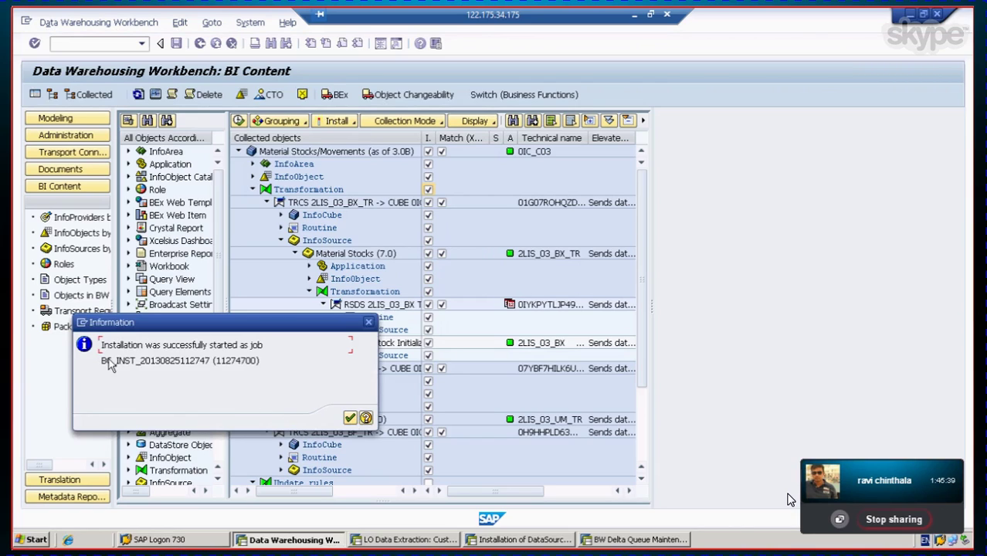
left_click(350, 418)
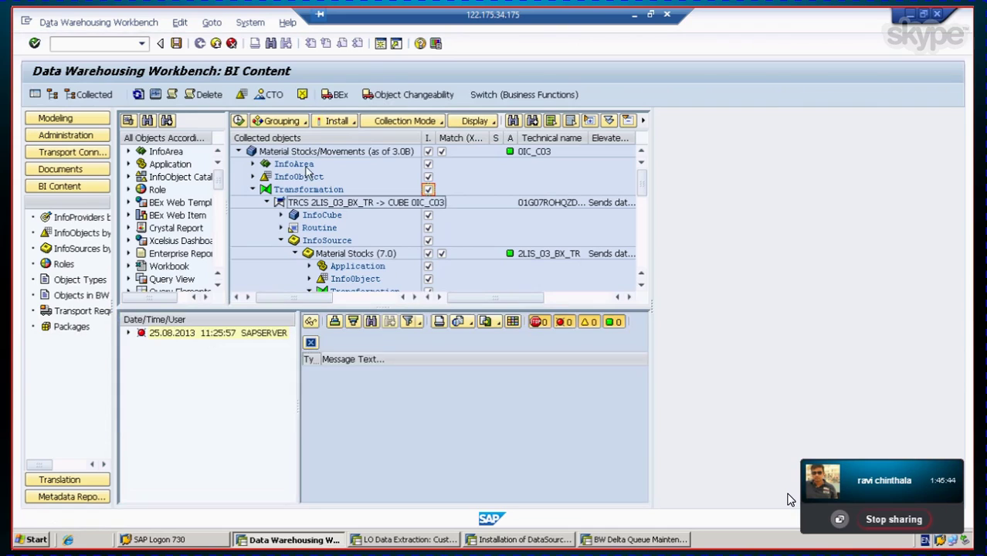
Step: Browse the log's DataSource object warnings such as 0LANGU, then exit to SAP Easy Access
left_click(129, 333)
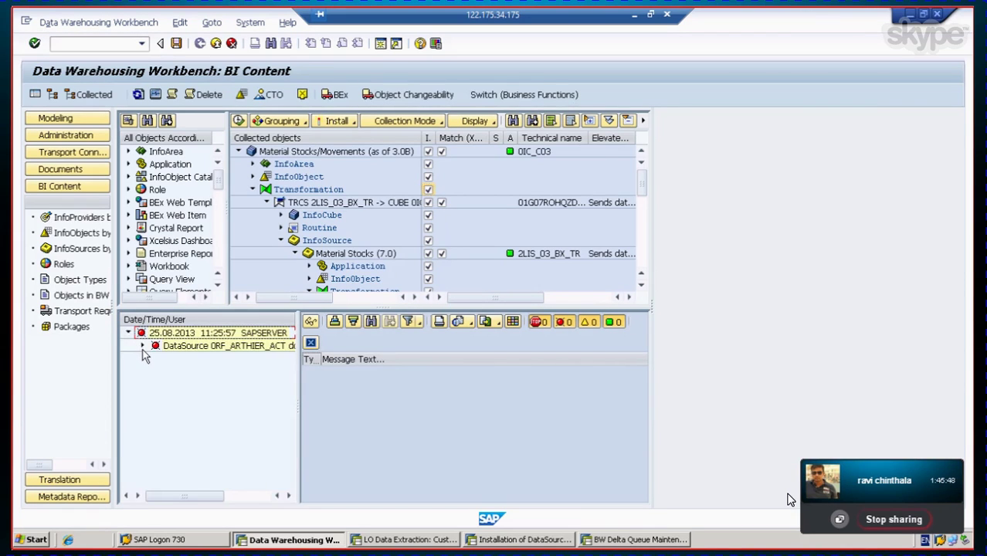
left_click(143, 348)
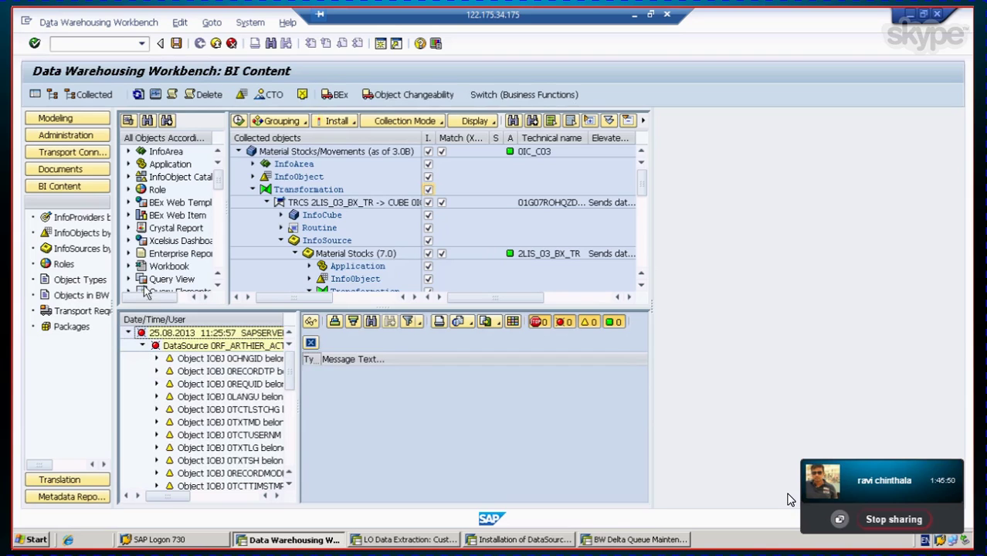
left_click(203, 396)
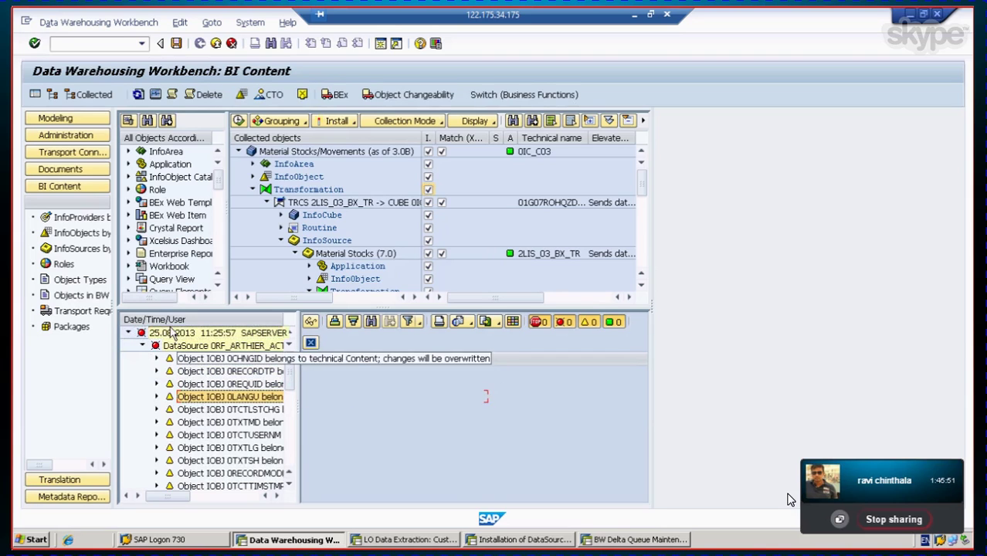
left_click_drag(196, 406, 217, 484)
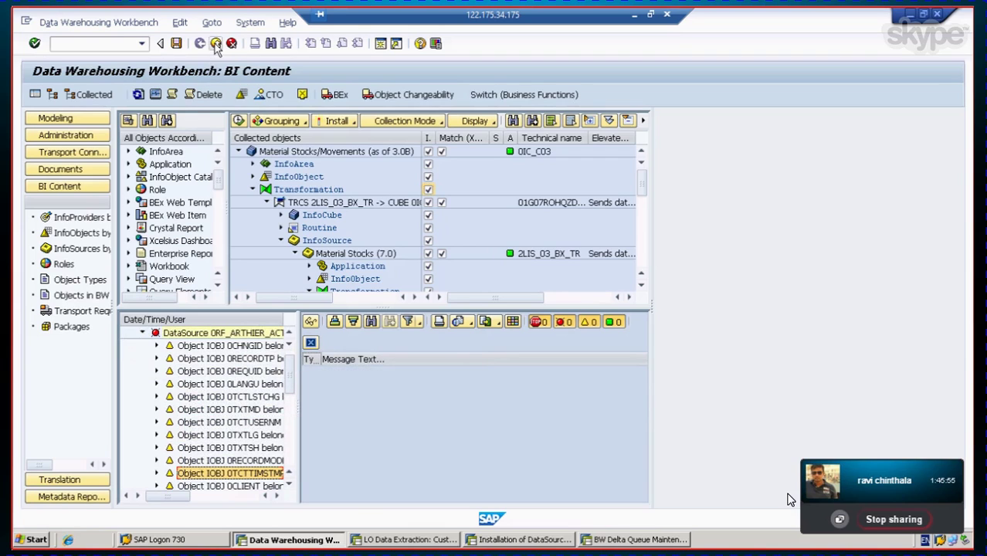
left_click(216, 44)
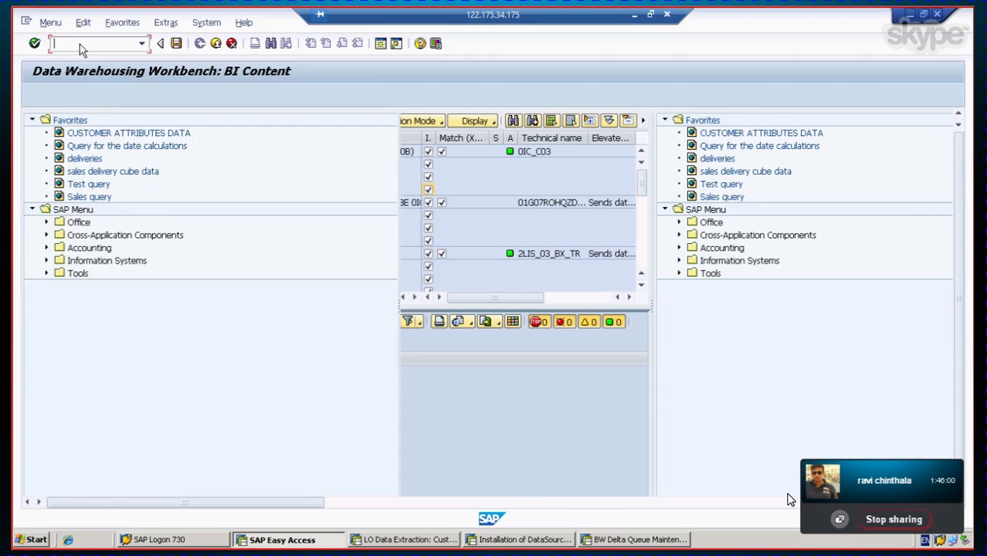
type("s")
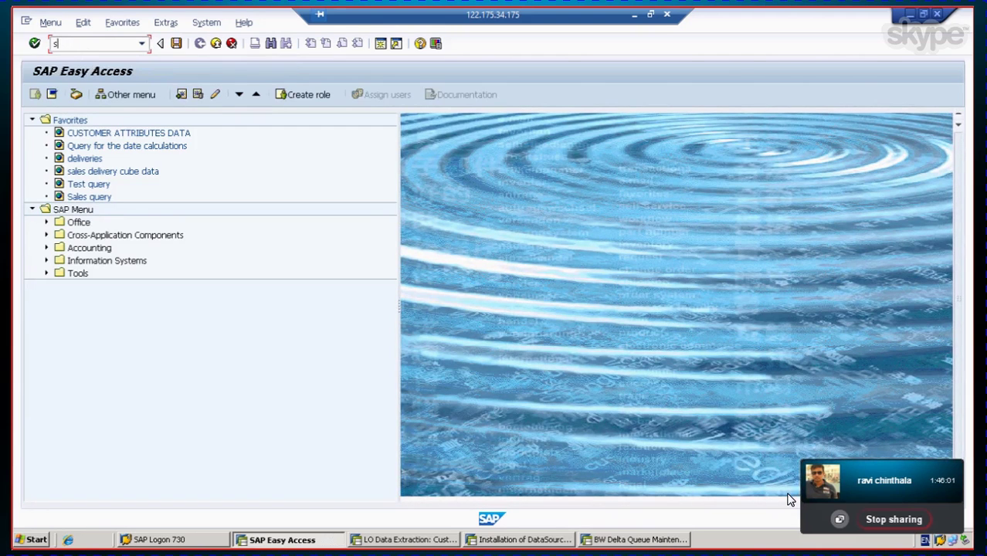
type("m37")
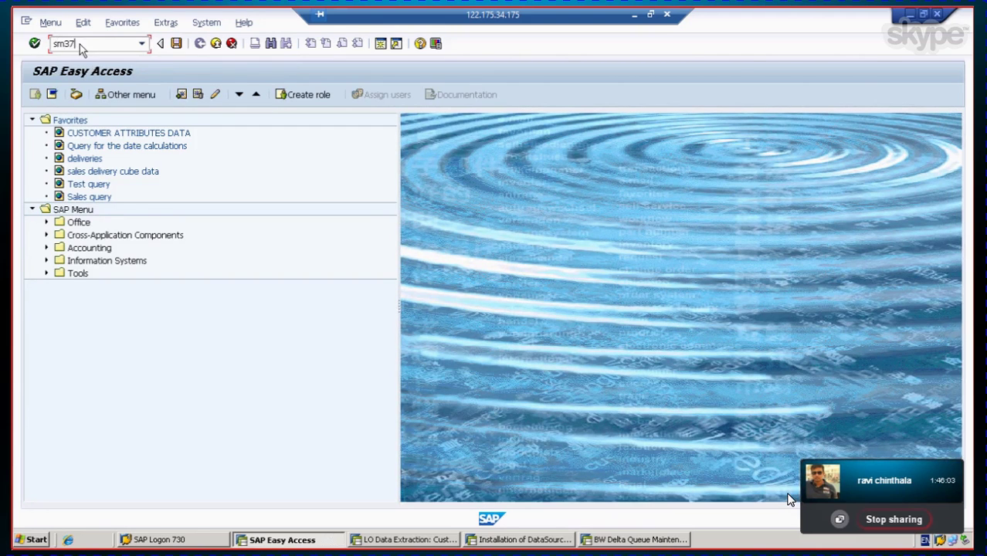
key("Return")
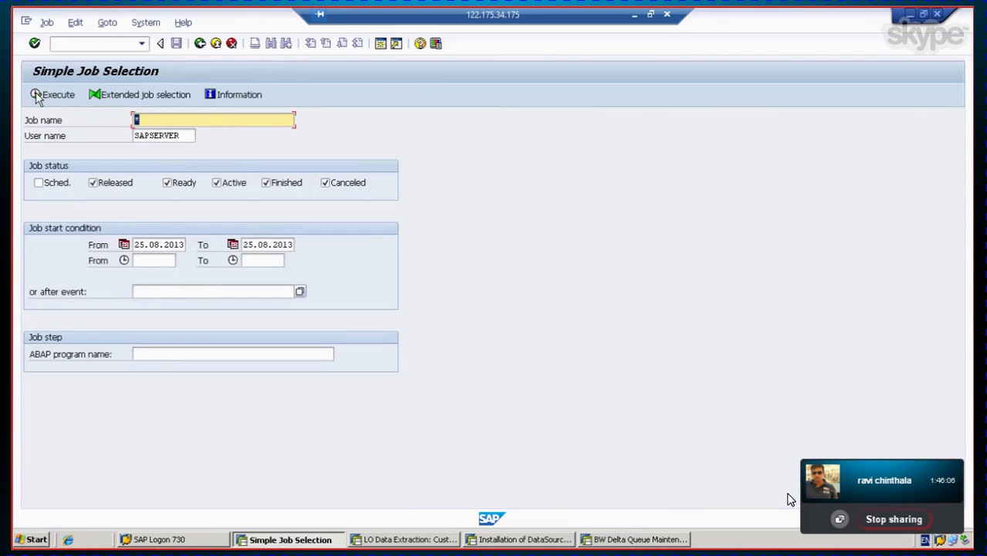
left_click(36, 94)
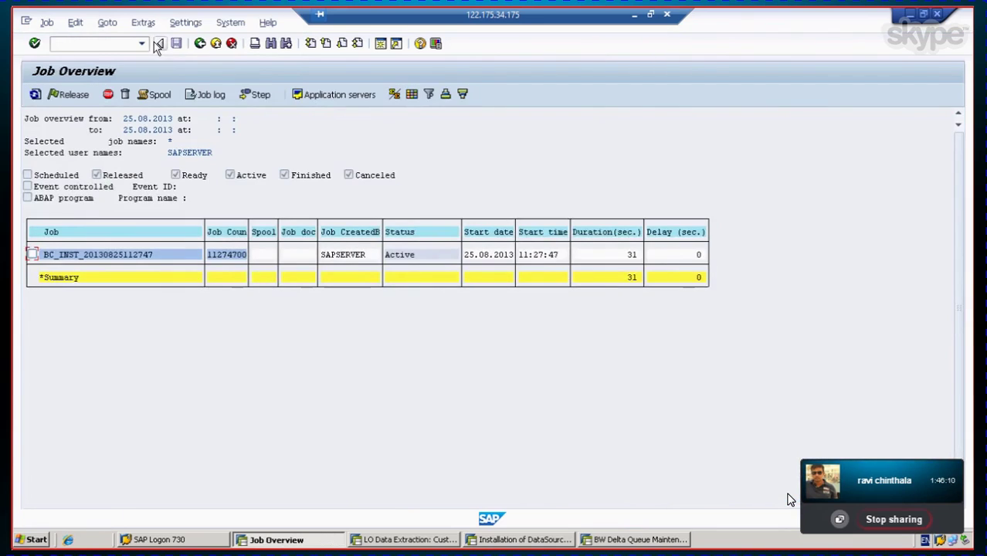
left_click(35, 94)
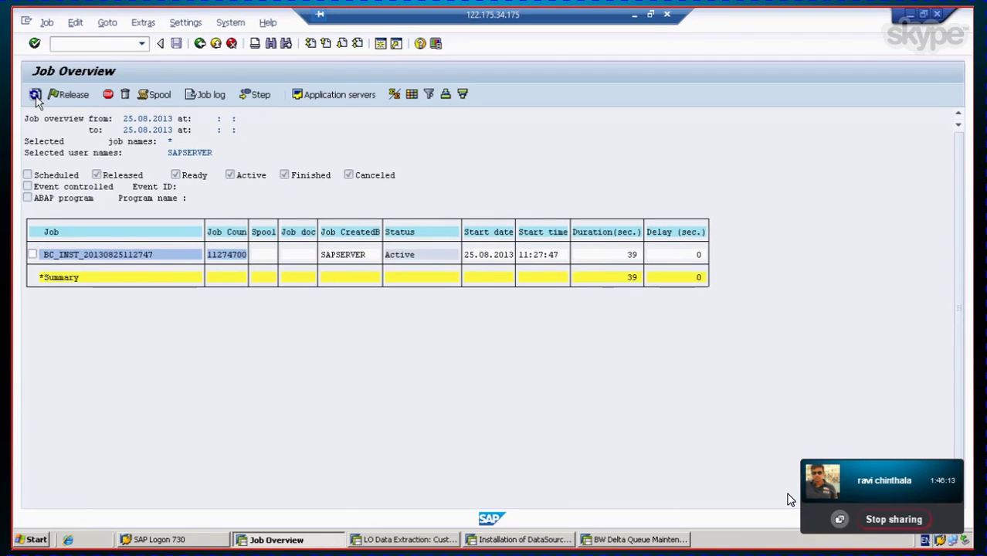
left_click(34, 94)
left_click(35, 95)
left_click(35, 94)
left_click(34, 95)
Step: Return to SAP Easy Access and request log-off
left_click(200, 44)
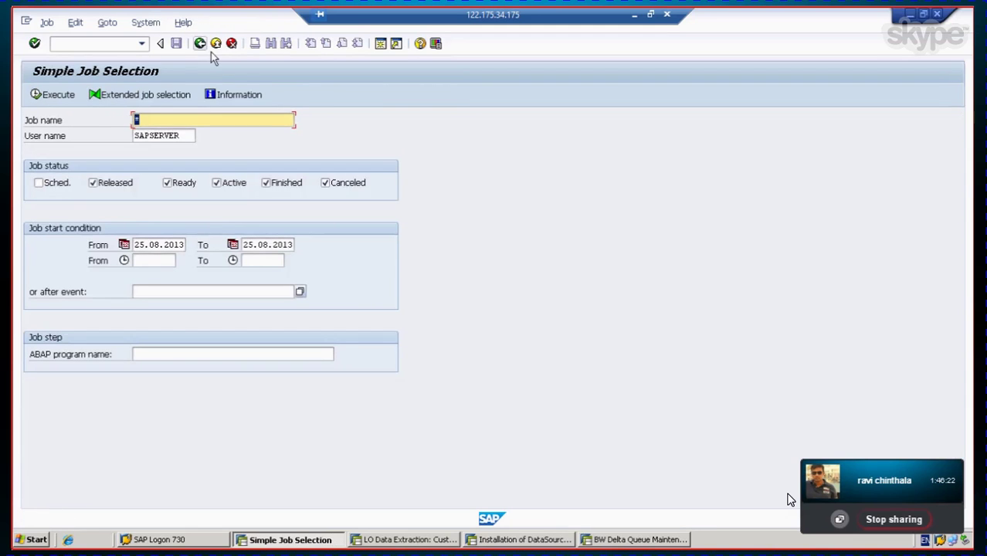
left_click(200, 44)
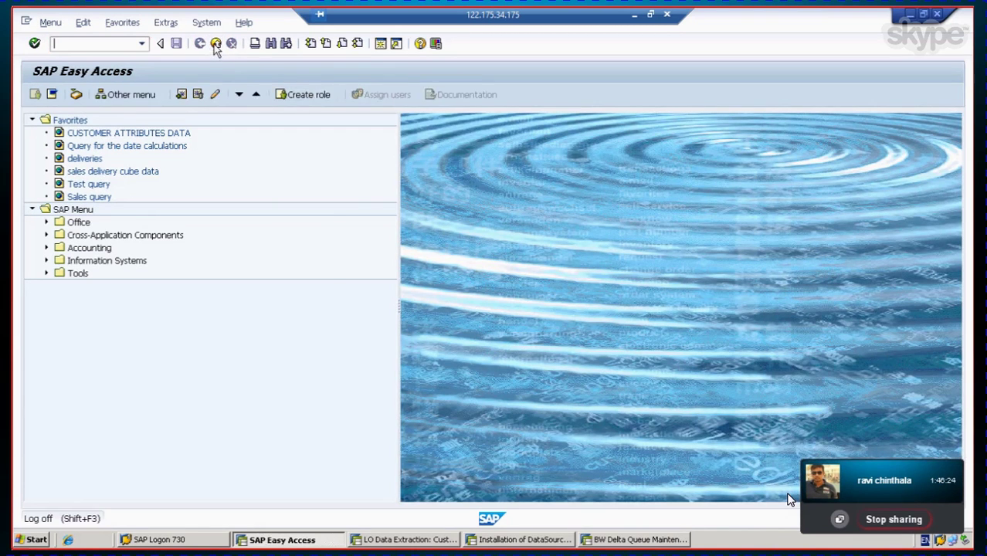
left_click(215, 43)
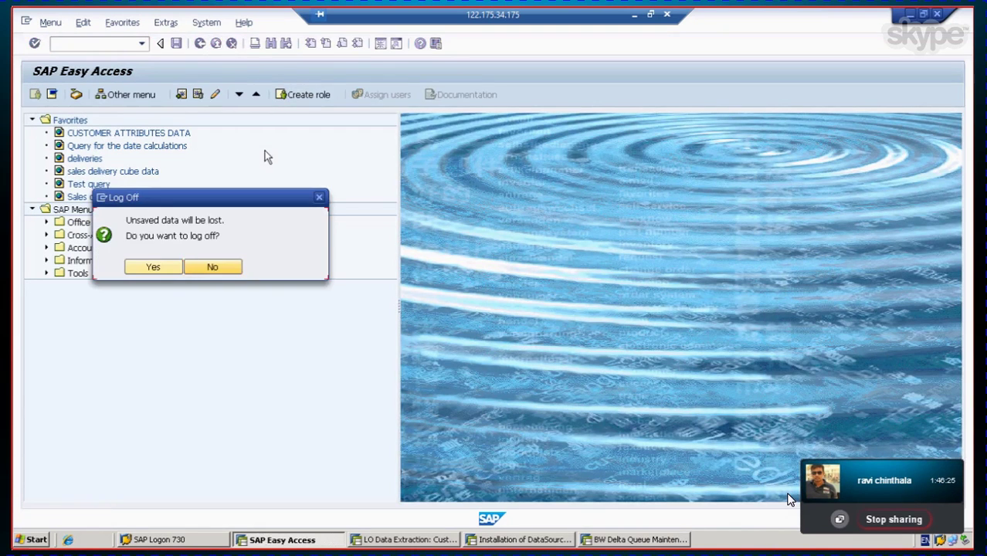
Step: Confirm the log-off and close the BW Delta Queue Maintenance session
left_click(153, 268)
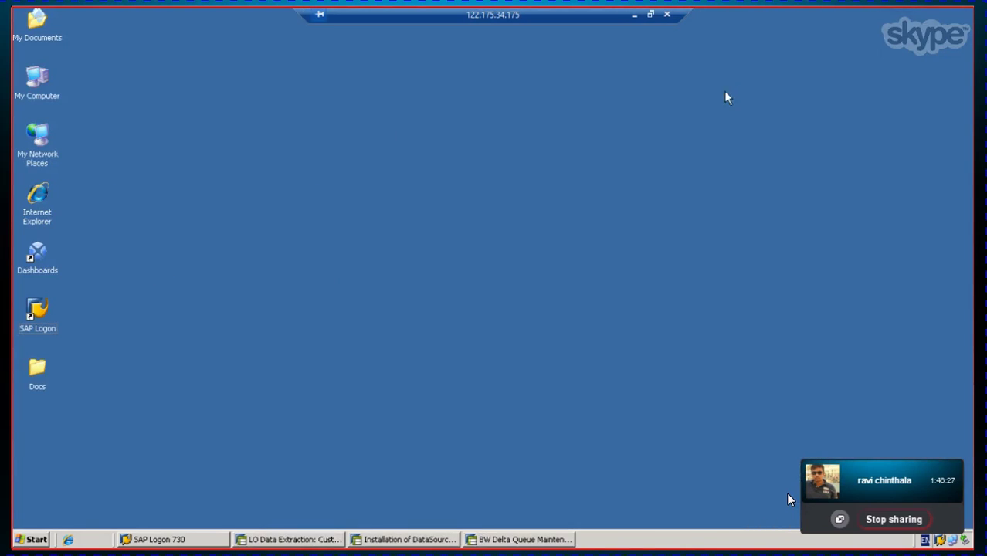
left_click(522, 539)
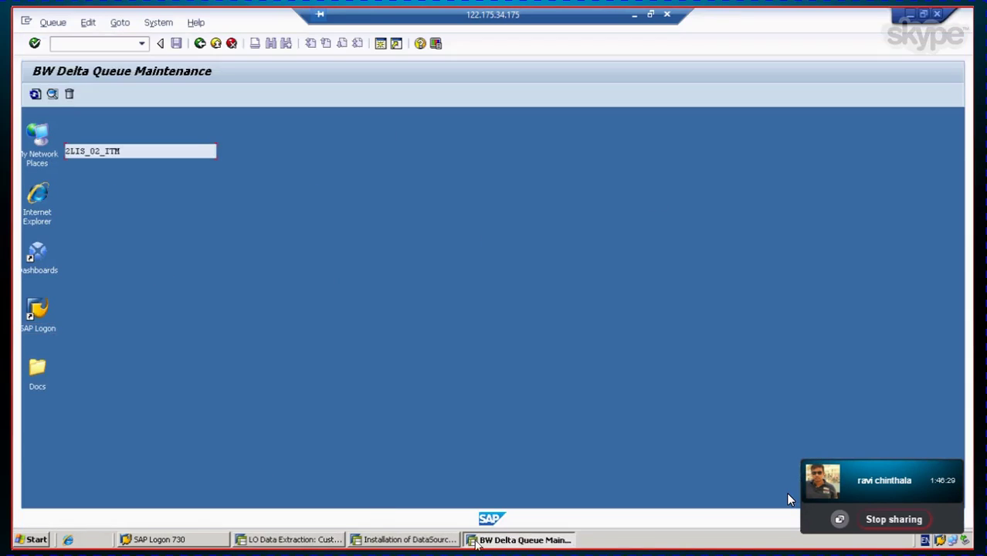
left_click(201, 46)
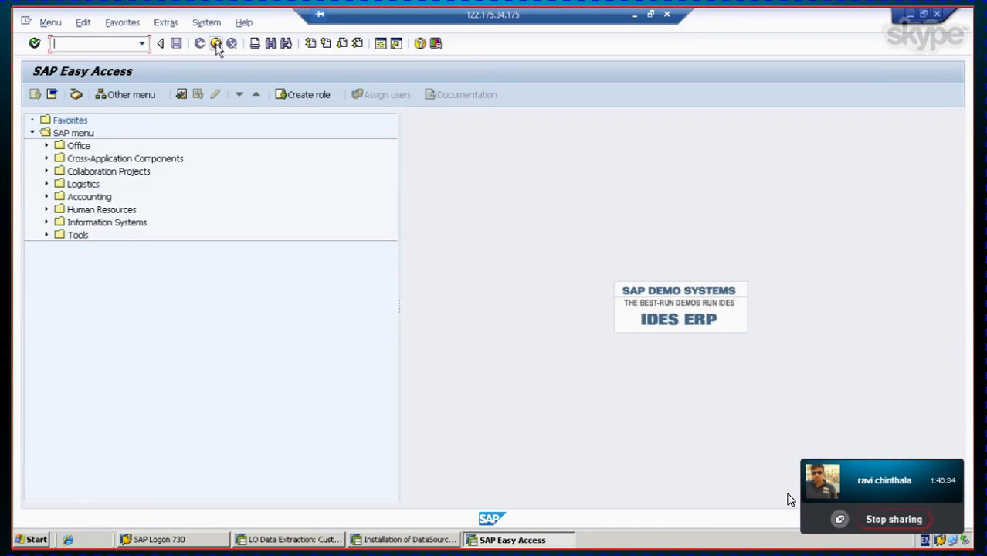
left_click(216, 43)
Step: Close the Installation of DataSource session and log off the last SAP session
left_click(442, 544)
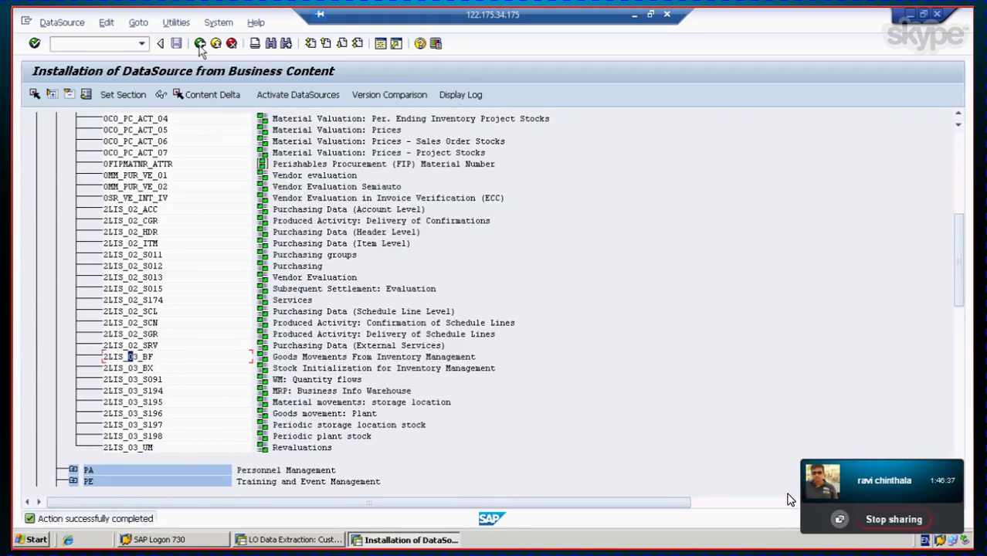
left_click(199, 44)
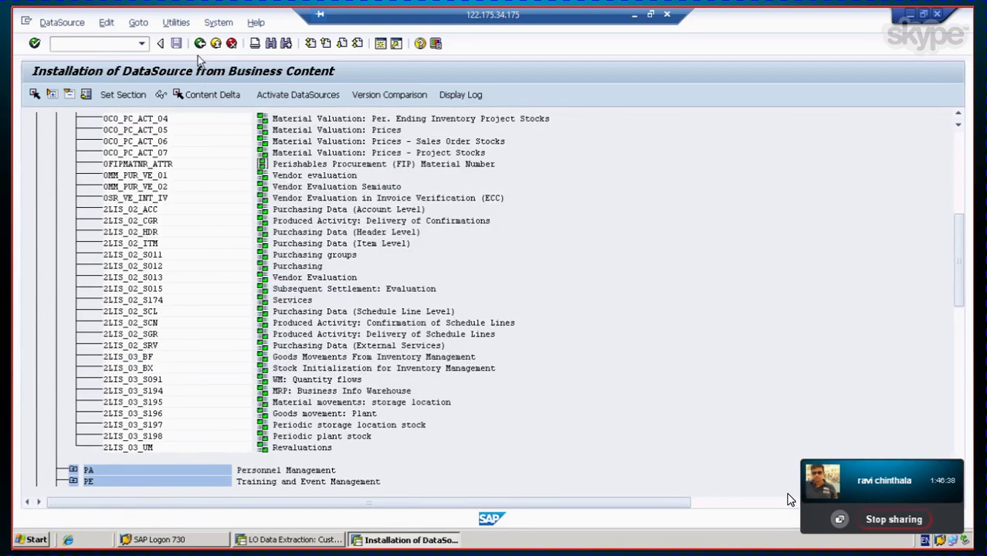
left_click(216, 43)
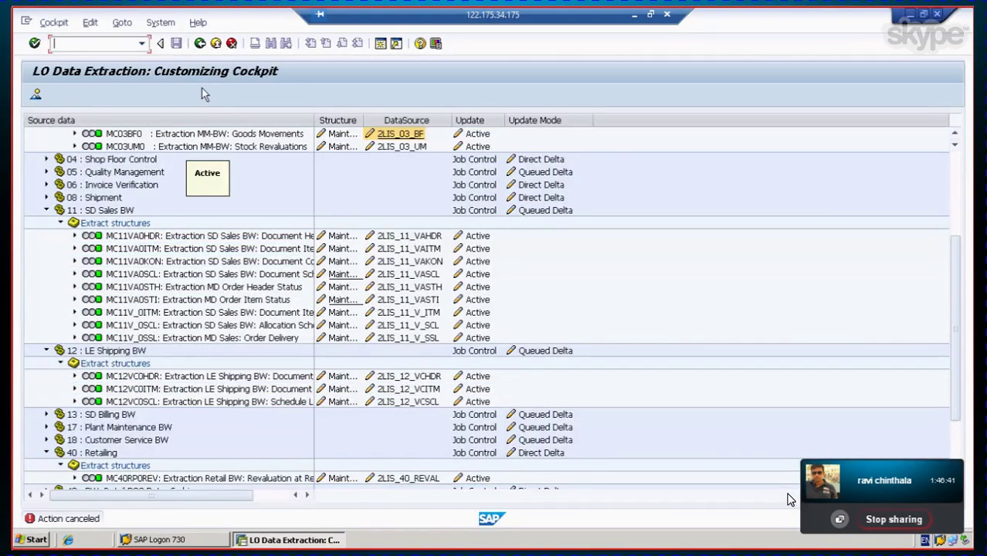
left_click(216, 45)
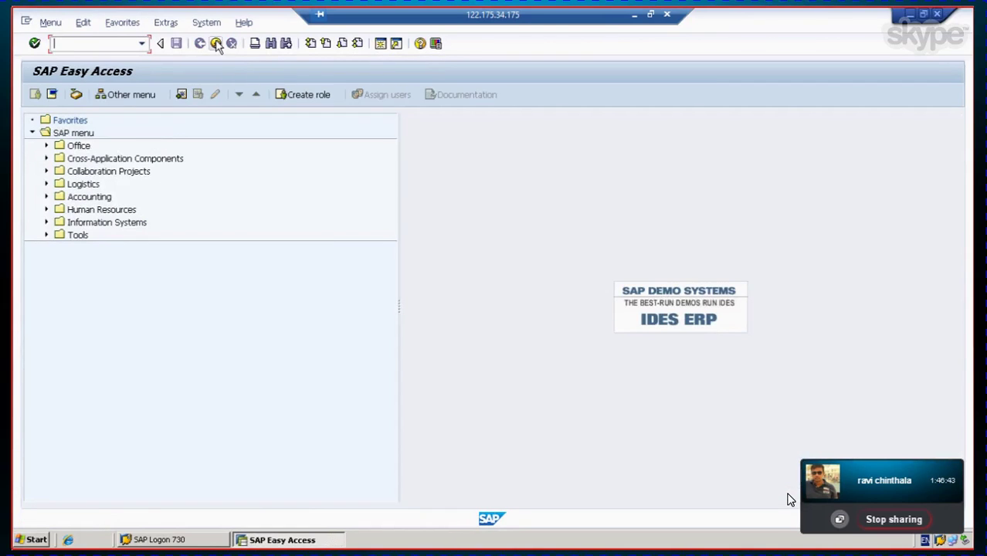
left_click(216, 43)
left_click(150, 268)
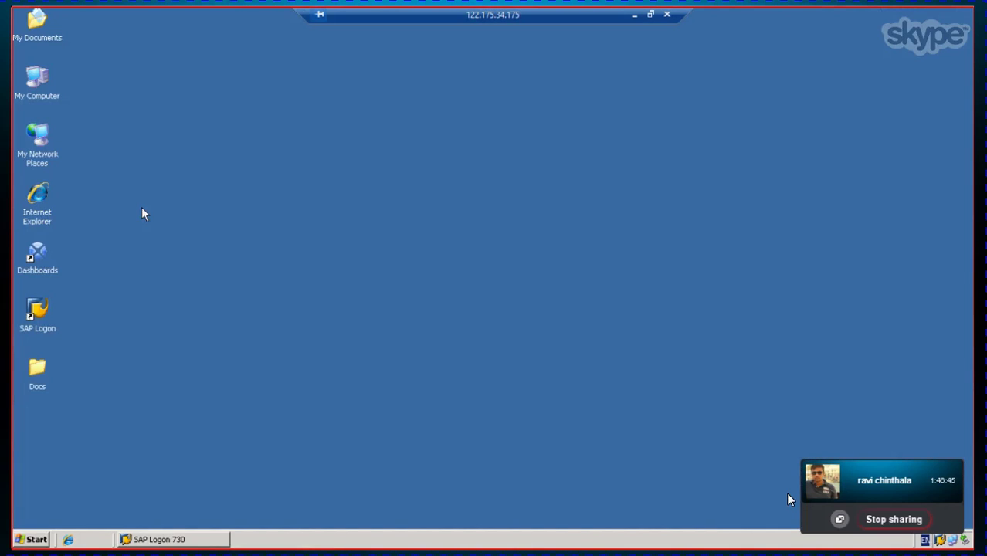
Step: Close SAP Logon and log off the remote Windows session
left_click(209, 541)
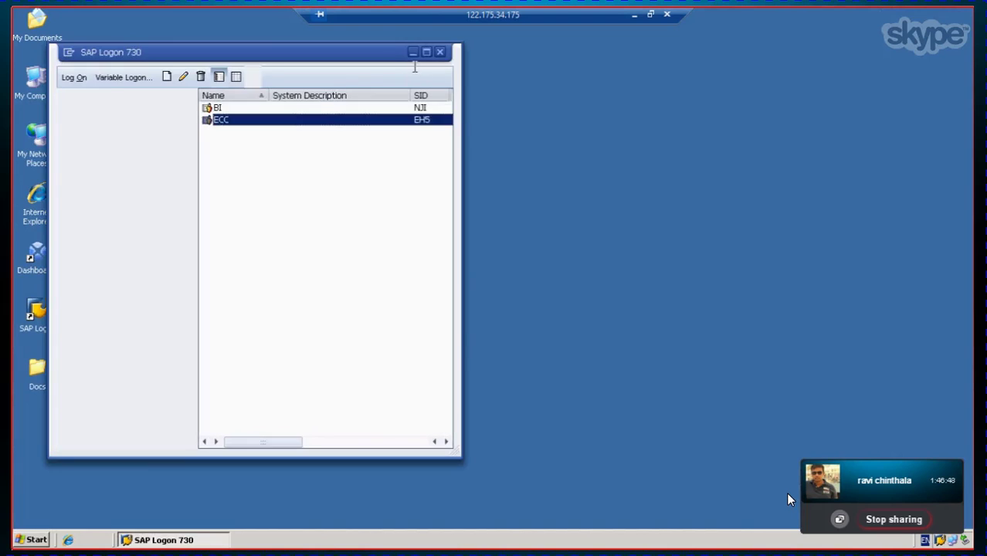
left_click(440, 53)
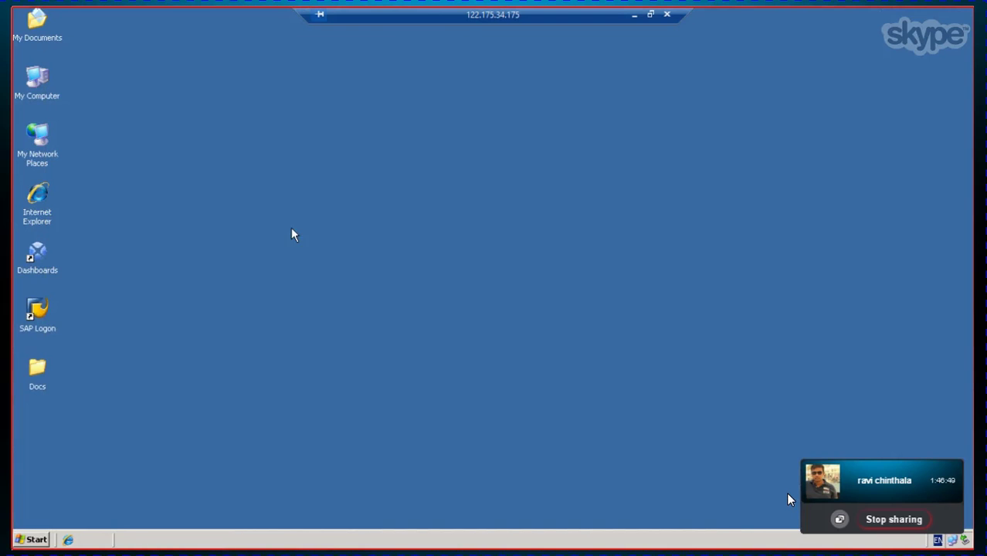
left_click(21, 543)
left_click(87, 518)
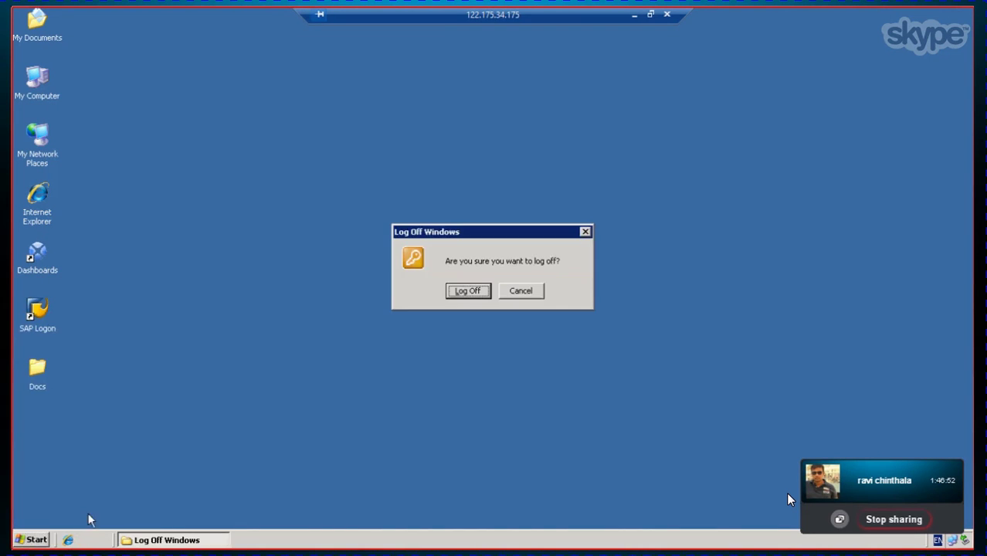
left_click(466, 291)
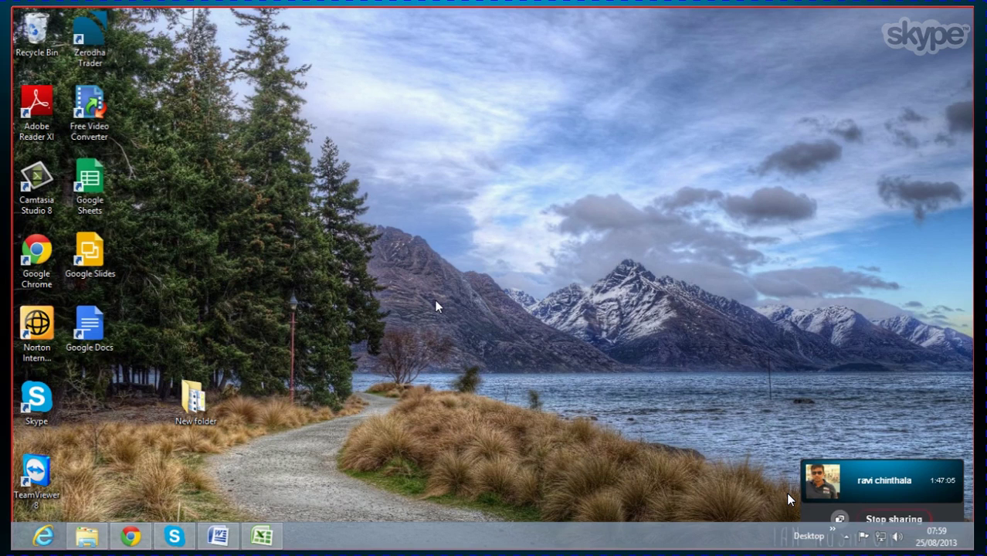
Step: Leave Skype's full-screen shared-screen view and close the Skype window
key("Escape")
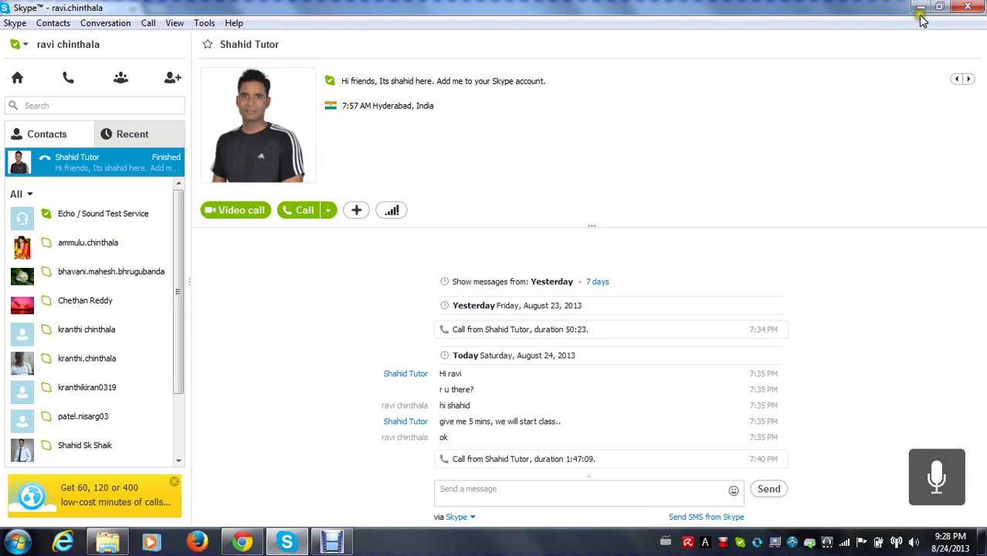
left_click(965, 7)
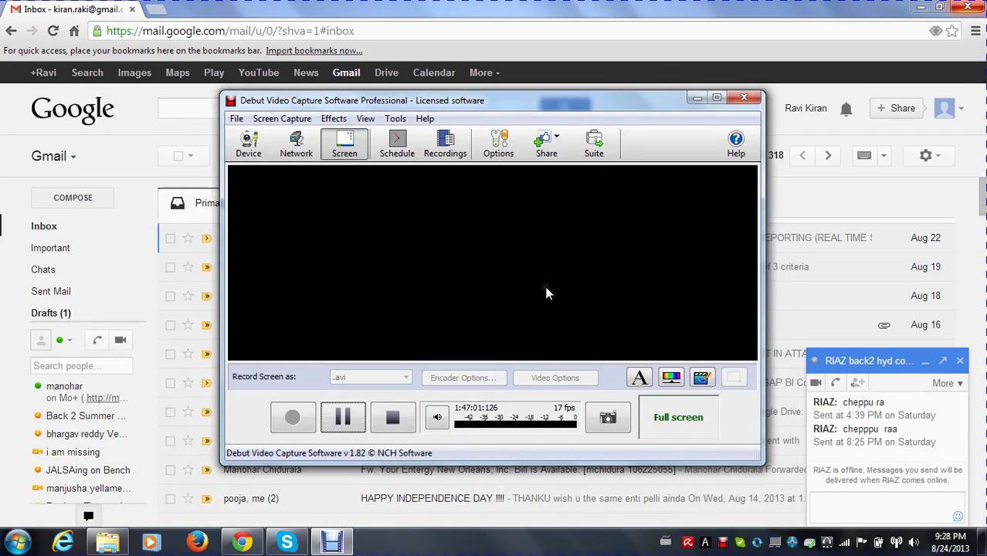